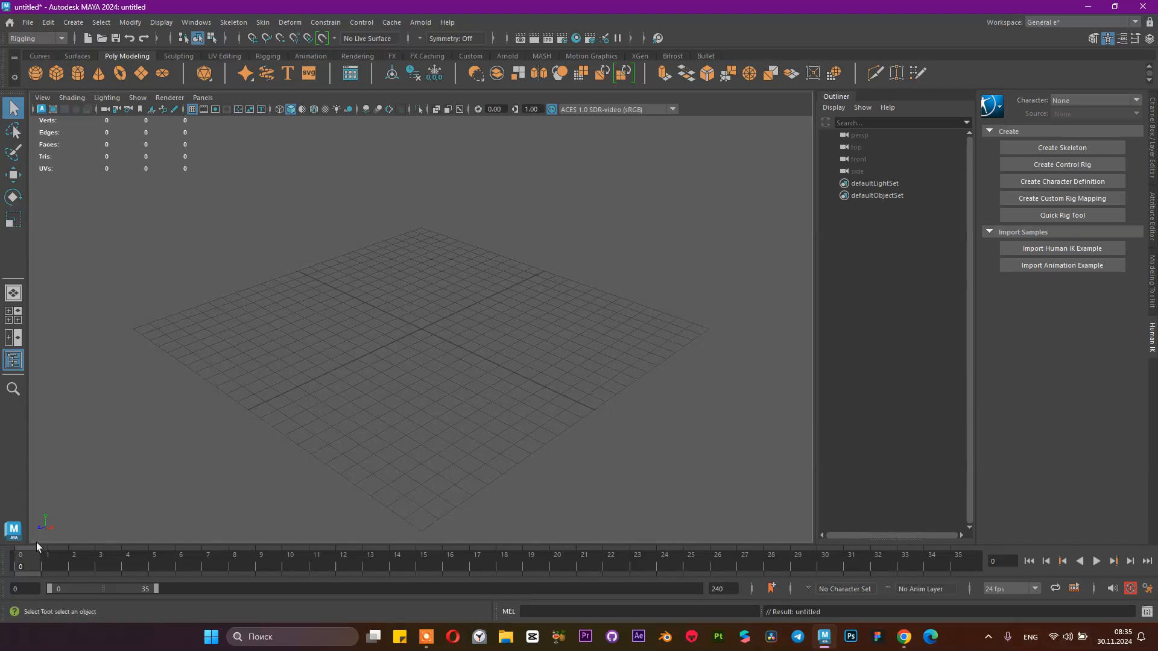
# - Switch the interface to the General workspace
pyautogui.moveTo(31, 563)
pyautogui.mouseDown()
pyautogui.moveTo(232, 567)
pyautogui.moveTo(21, 563)
pyautogui.mouseUp()
pyautogui.click(1046, 23)
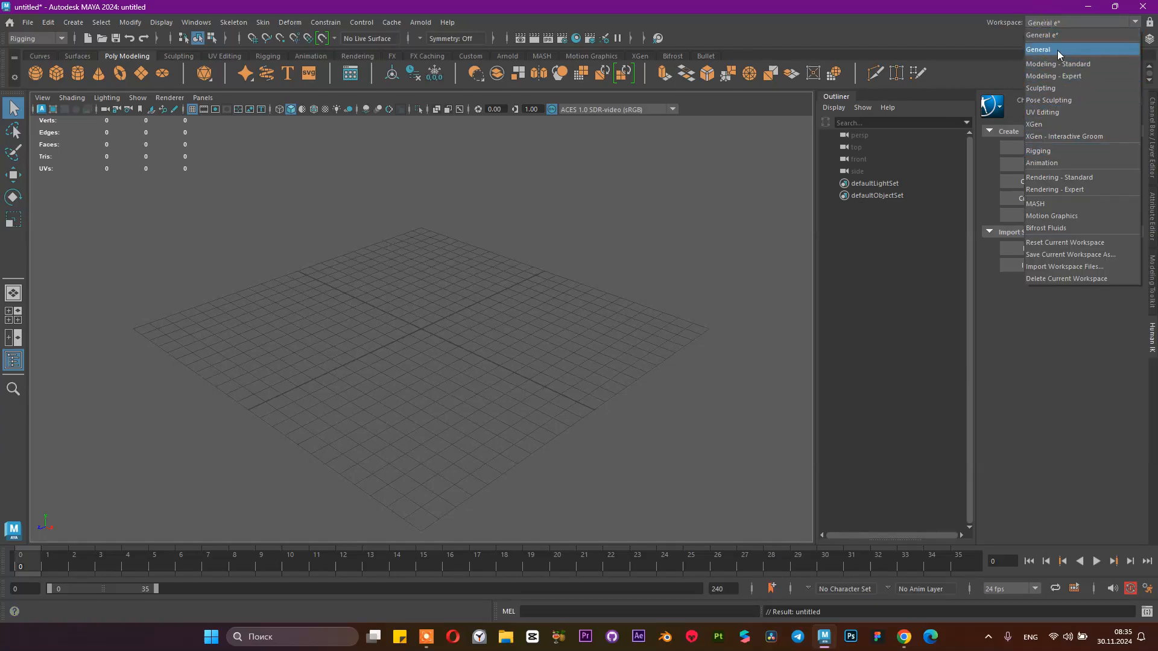
pyautogui.click(1058, 50)
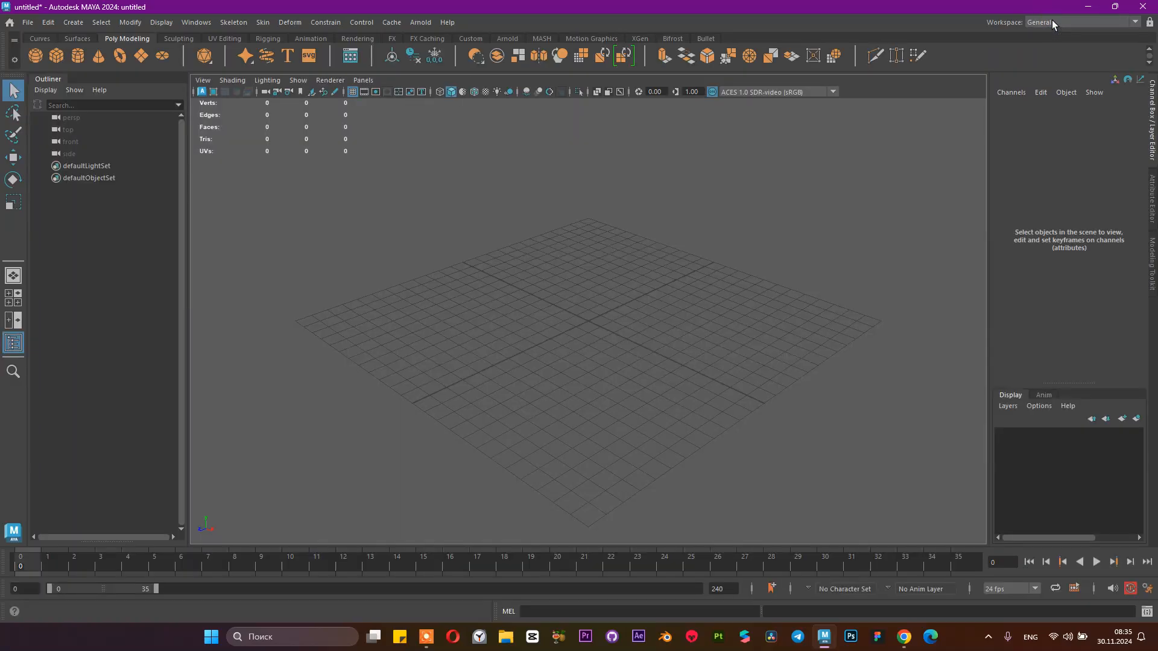
# - Try the Animation workspace and return to the General workspace
pyautogui.click(1052, 22)
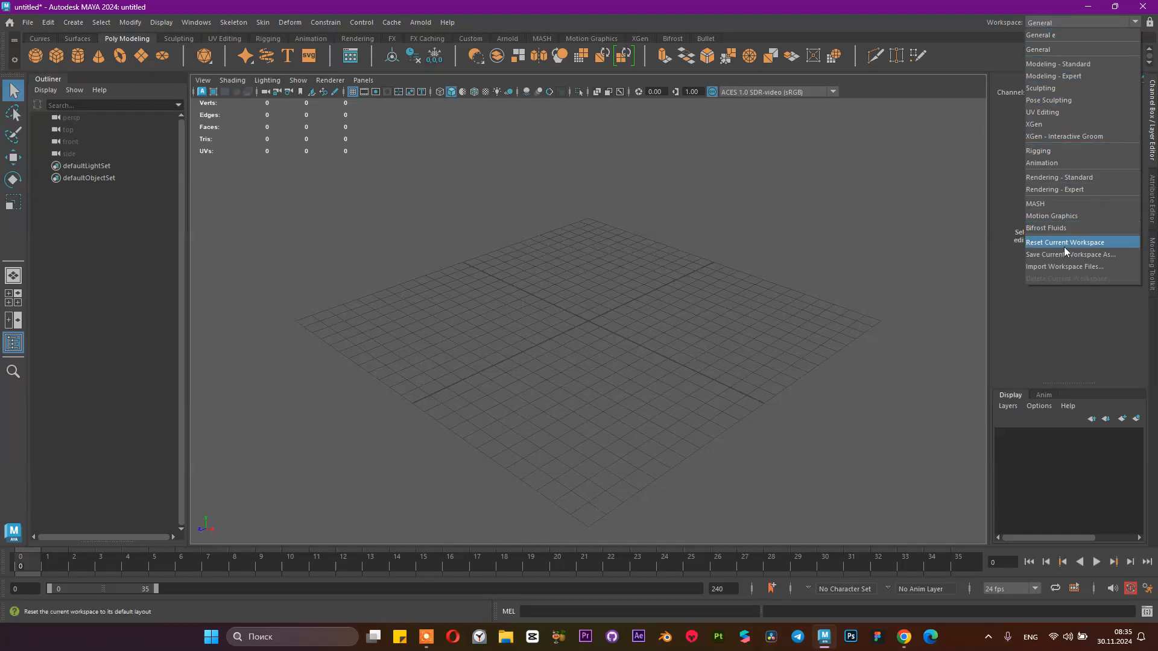
pyautogui.click(1055, 163)
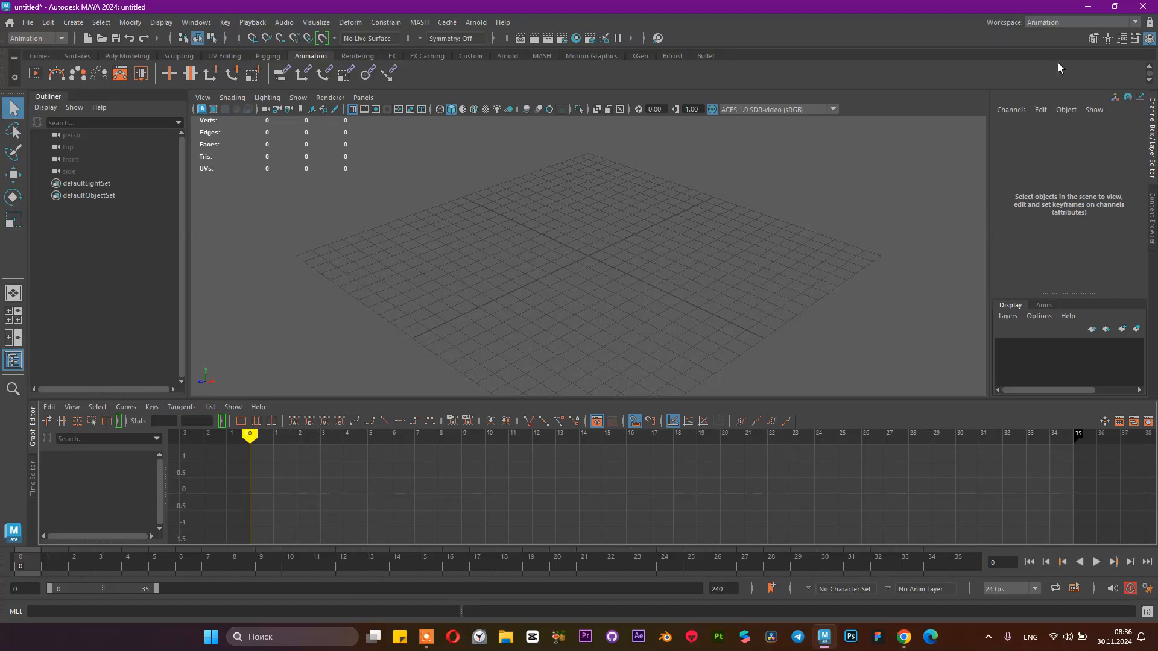
pyautogui.click(1071, 24)
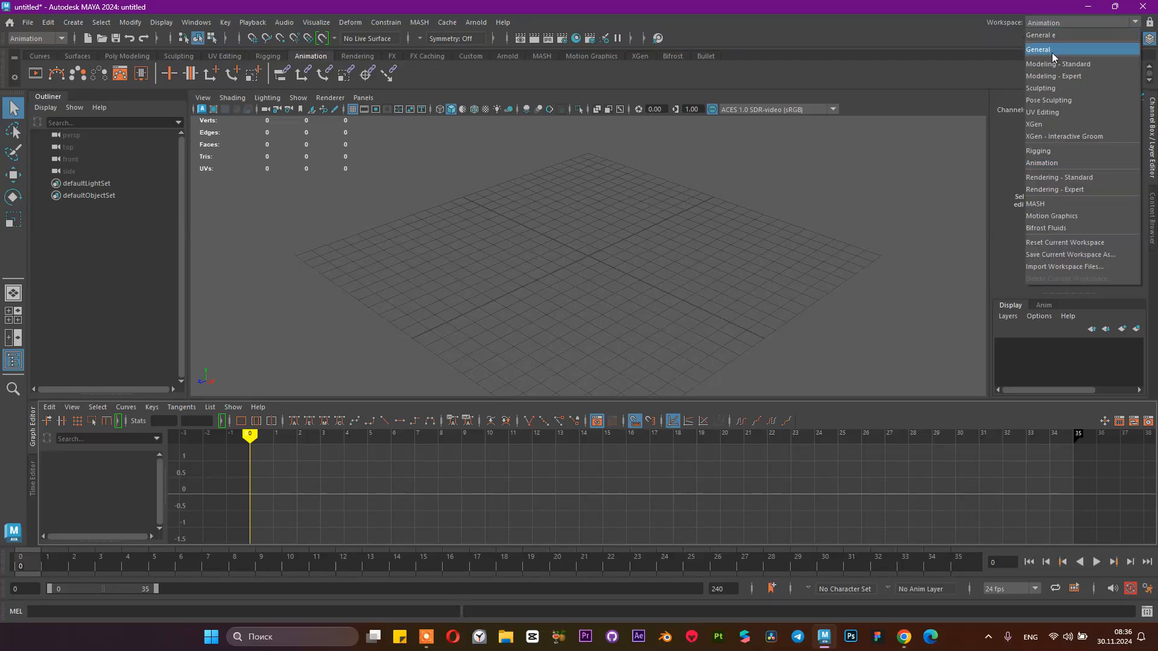
pyautogui.click(1051, 52)
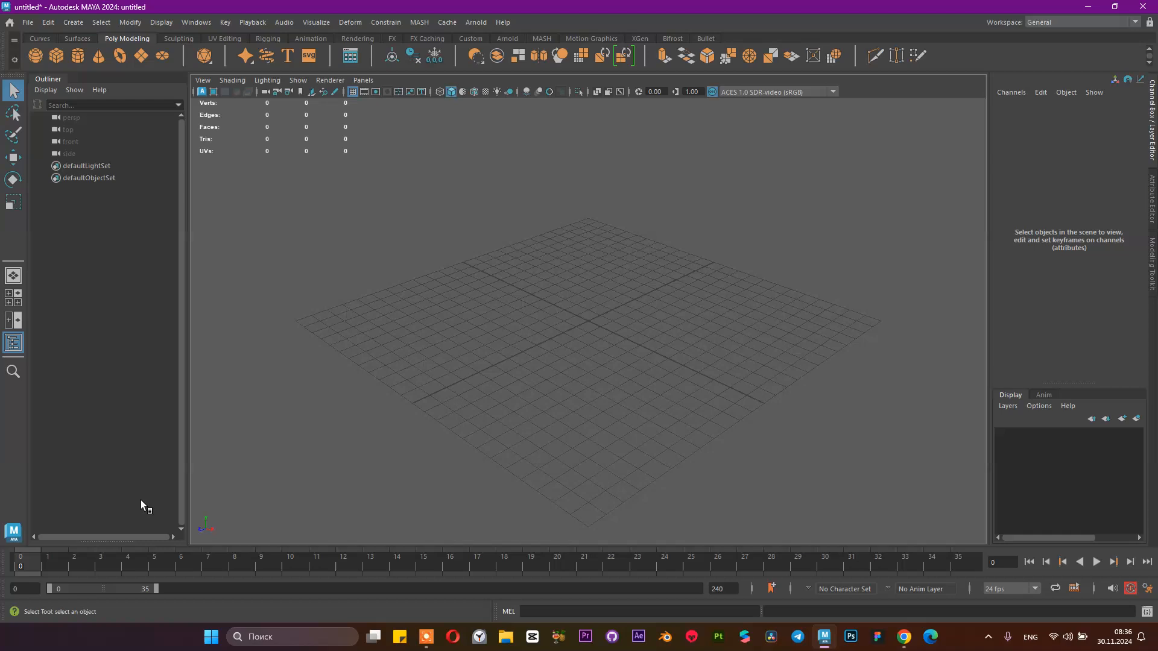
# - Extend the playback range of the timeline so that it ends at frame 237
pyautogui.hotkey('alt', 'v')
pyautogui.hotkey('alt', 'v')
pyautogui.moveTo(81, 588)
pyautogui.mouseDown()
pyautogui.moveTo(227, 588)
pyautogui.moveTo(91, 588)
pyautogui.mouseUp()
pyautogui.moveTo(162, 588); pyautogui.dragTo(691, 590)
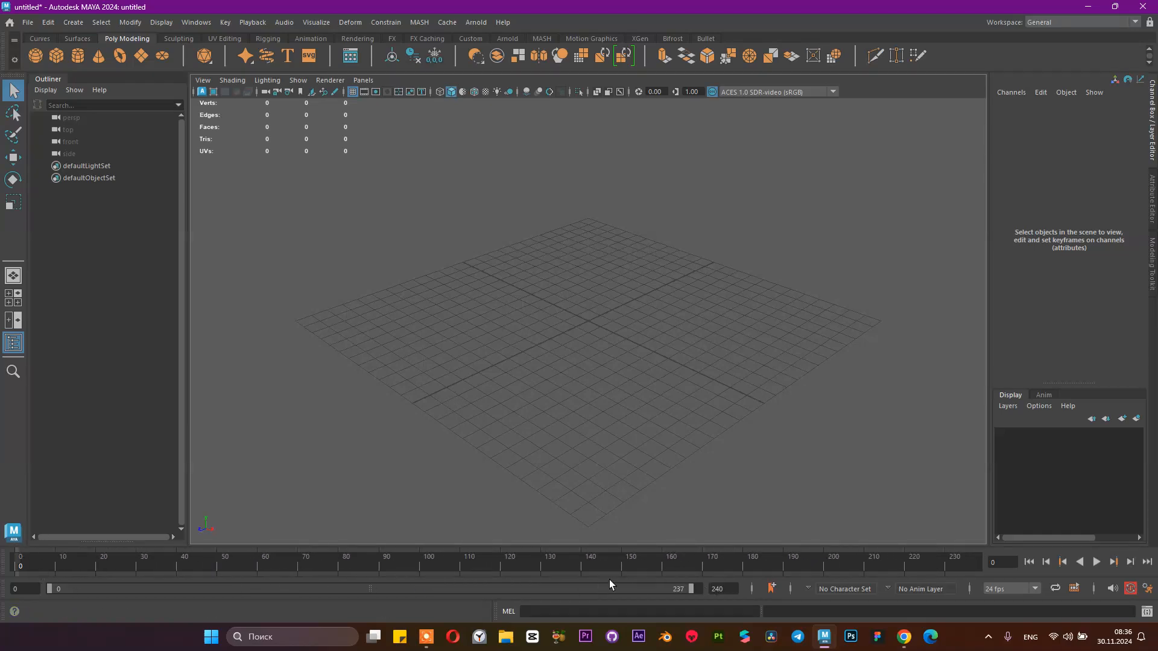
pyautogui.doubleClick(718, 588)
# - Play the empty timeline, stop it and return to the start of the playback range
pyautogui.click(1096, 561)
pyautogui.click(1095, 560)
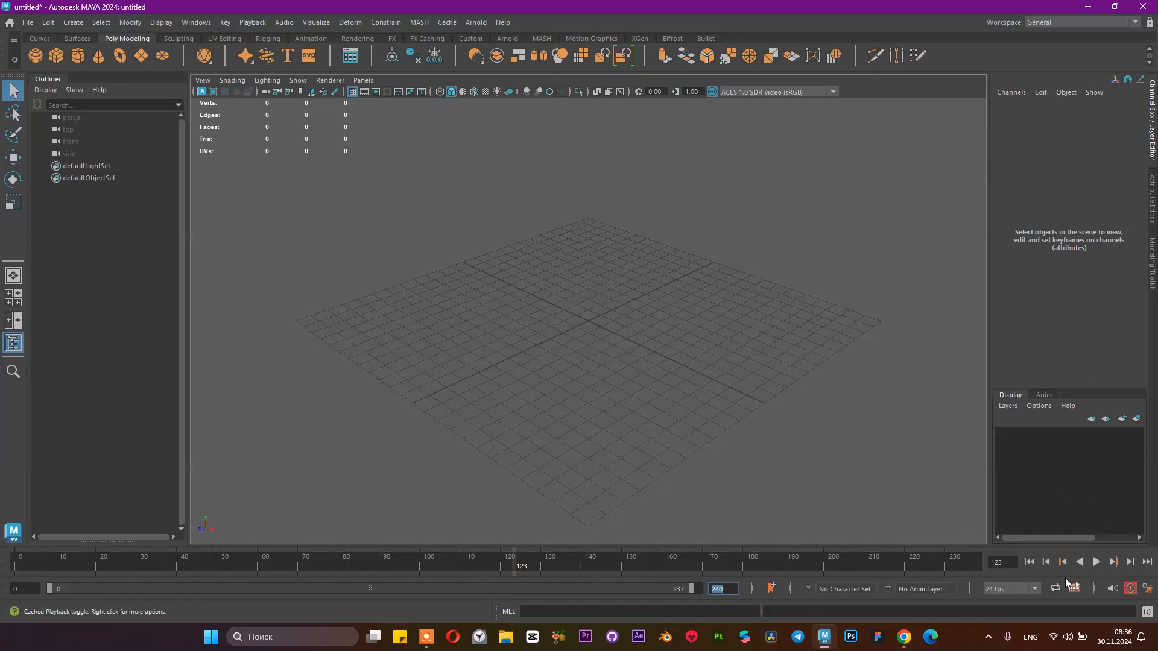
pyautogui.click(1030, 563)
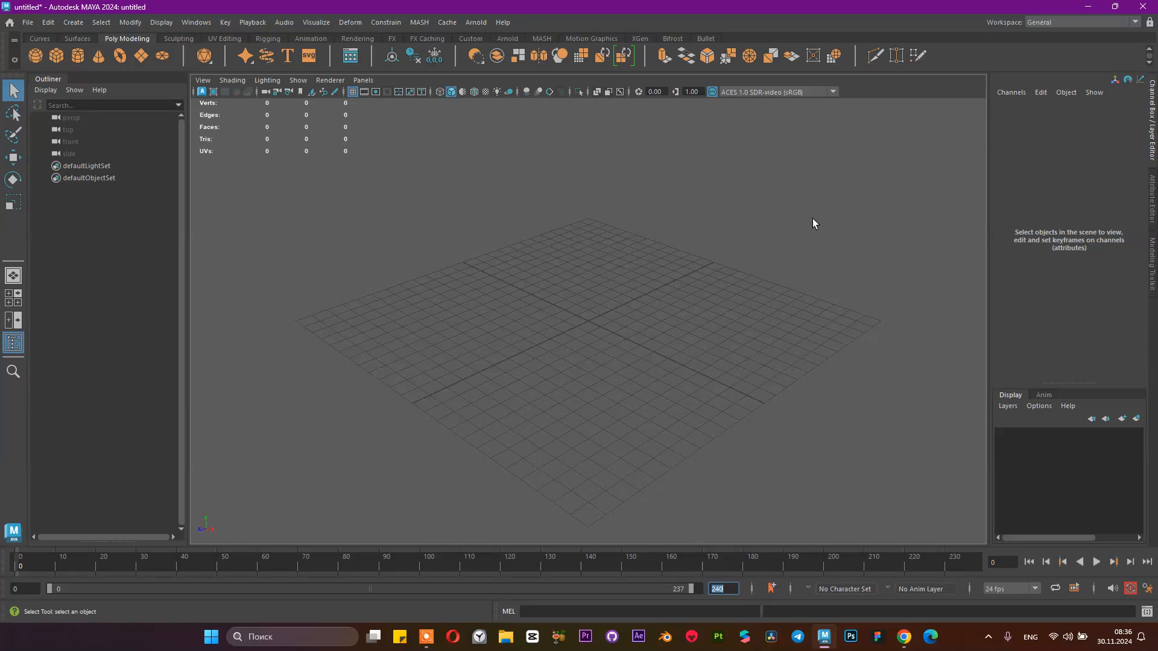
# - Look around the empty grid in the perspective view by orbiting, panning and zooming
pyautogui.keyDown('alt'); pyautogui.moveTo(460, 323); pyautogui.dragTo(674, 272, button='right'); pyautogui.keyUp('alt')
pyautogui.click(1153, 202)
pyautogui.click(1153, 147)
pyautogui.keyDown('alt'); pyautogui.moveTo(641, 327); pyautogui.dragTo(663, 307, button='right'); pyautogui.keyUp('alt')
pyautogui.keyDown('alt'); pyautogui.moveTo(641, 405); pyautogui.dragTo(577, 323); pyautogui.keyUp('alt')
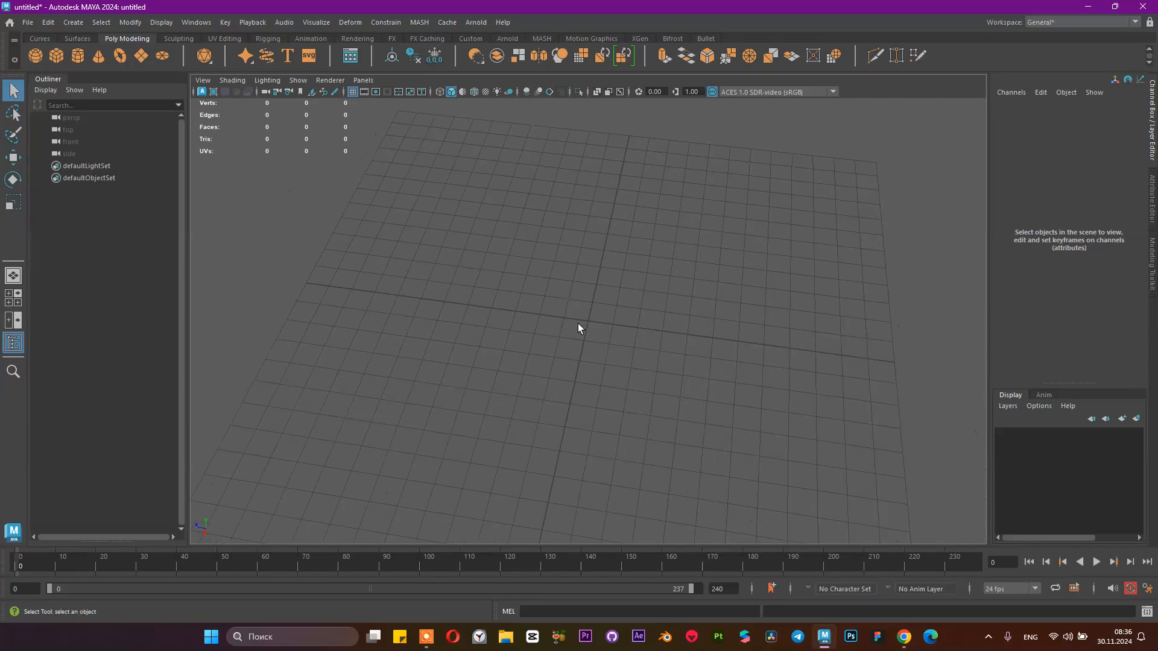
pyautogui.keyDown('alt'); pyautogui.moveTo(578, 323); pyautogui.dragTo(549, 298, button='middle'); pyautogui.keyUp('alt')
pyautogui.keyDown('alt'); pyautogui.moveTo(550, 297); pyautogui.dragTo(553, 328, button='right'); pyautogui.keyUp('alt')
pyautogui.keyDown('alt'); pyautogui.moveTo(553, 328); pyautogui.dragTo(509, 294); pyautogui.keyUp('alt')
pyautogui.keyDown('alt'); pyautogui.moveTo(509, 295); pyautogui.dragTo(556, 350, button='right'); pyautogui.keyUp('alt')
pyautogui.keyDown('alt'); pyautogui.moveTo(556, 349); pyautogui.dragTo(586, 377); pyautogui.keyUp('alt')
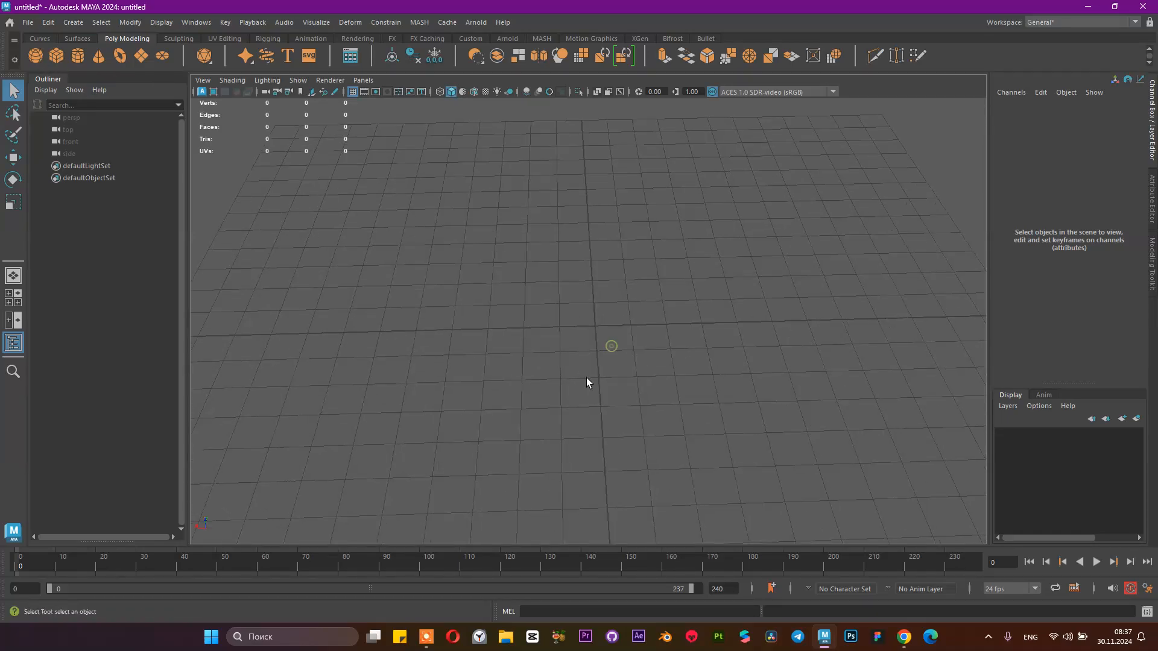
pyautogui.keyDown('alt'); pyautogui.moveTo(720, 376); pyautogui.dragTo(489, 310, button='right'); pyautogui.keyUp('alt')
pyautogui.keyDown('alt'); pyautogui.moveTo(488, 309); pyautogui.dragTo(704, 378); pyautogui.keyUp('alt')
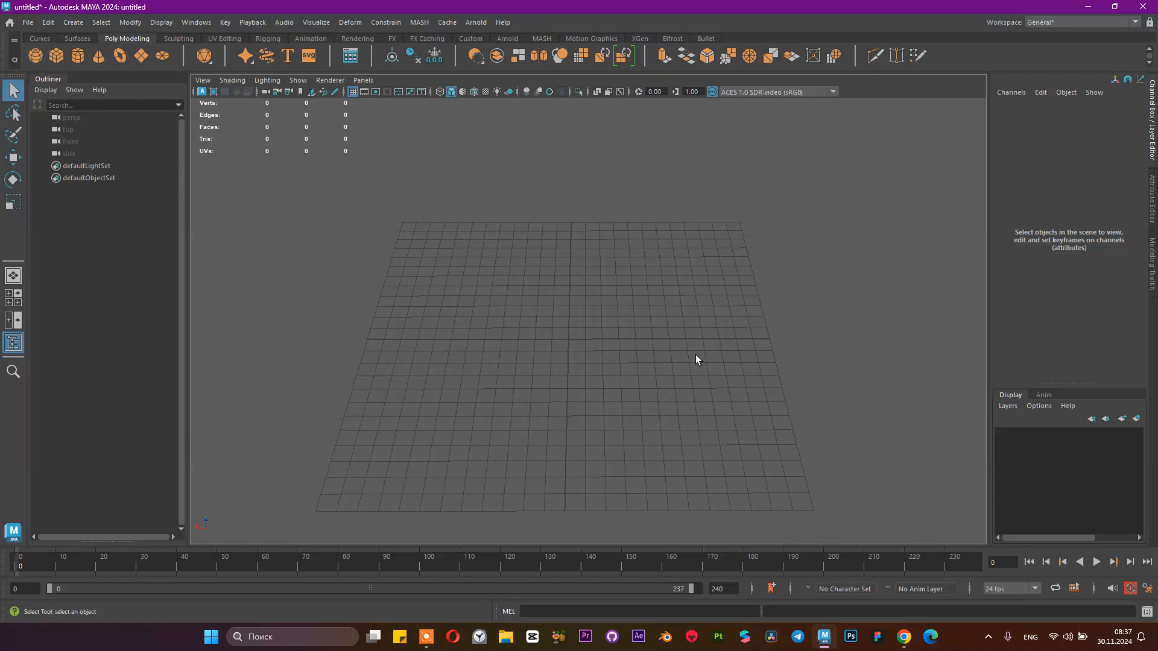
# - Create a polygon sphere at the centre of the grid
pyautogui.click(35, 56)
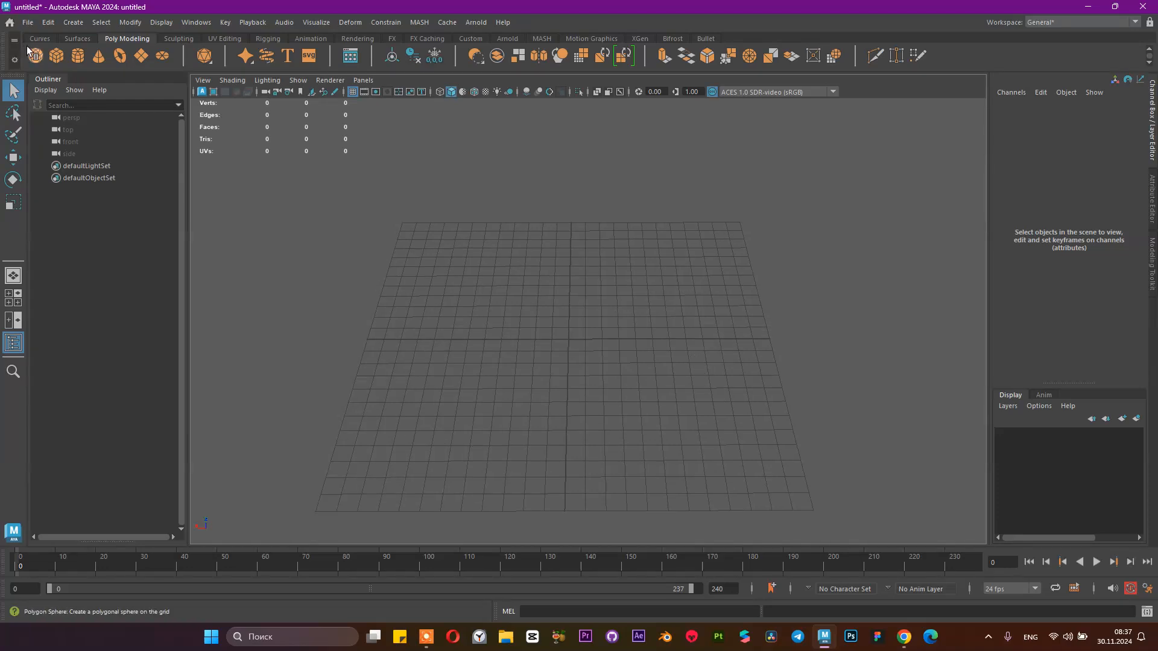
pyautogui.click(421, 254)
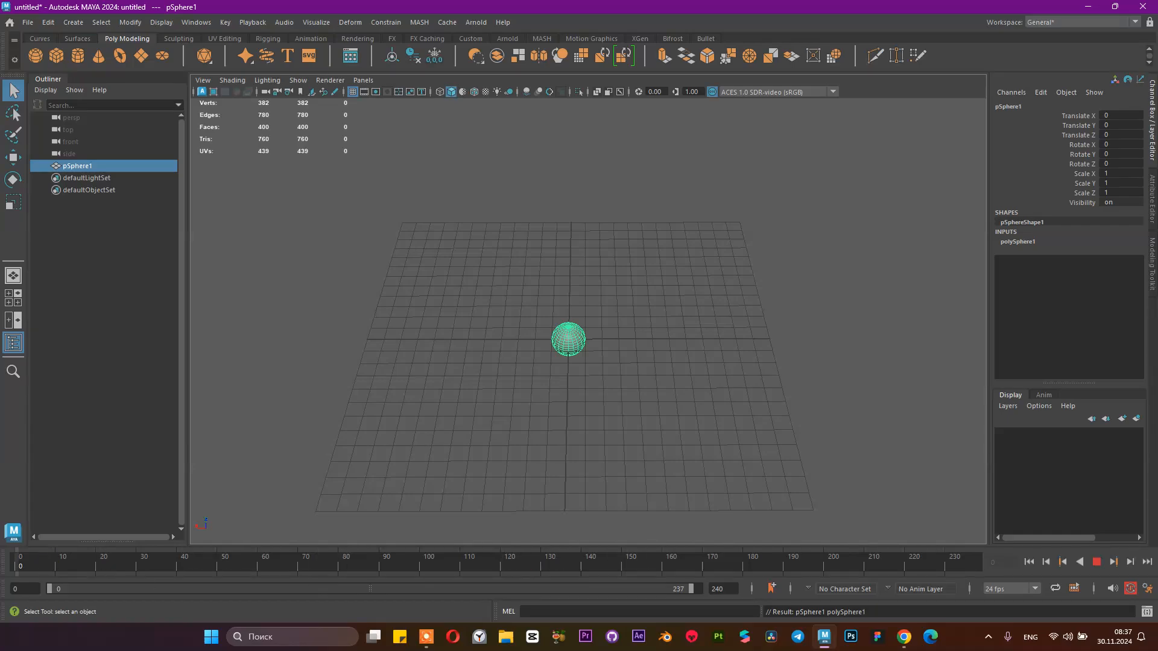
pyautogui.scroll(5, 573, 338)
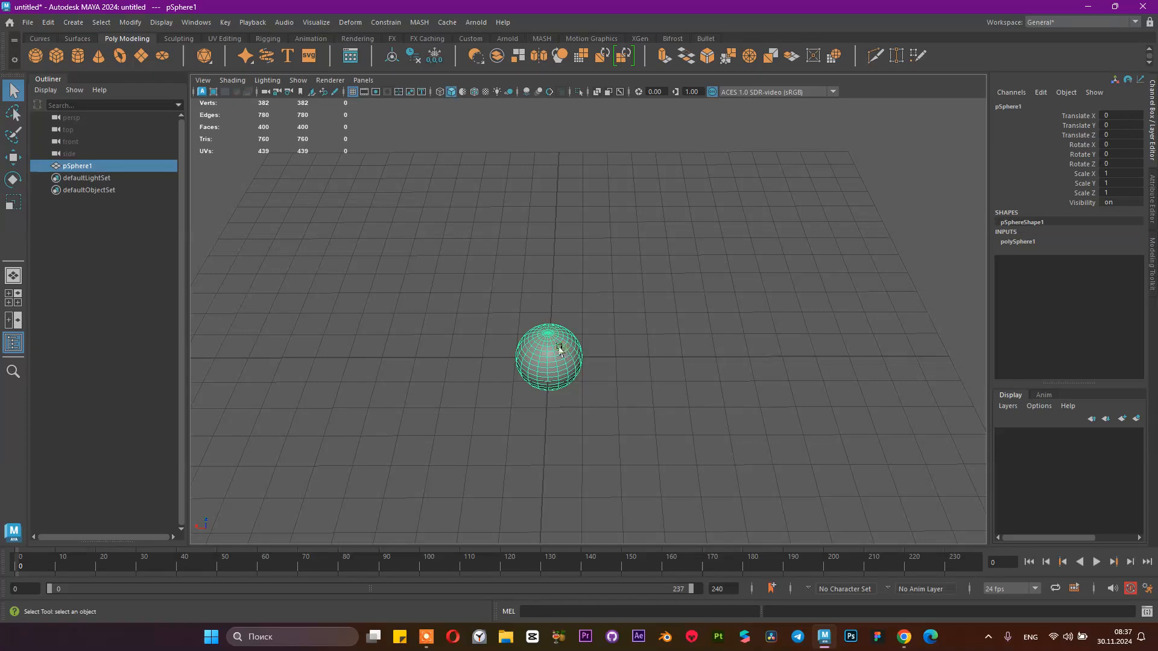
# - Try moving the sphere to about -3.489 in Translate X without keyframes and play the timeline from the start
pyautogui.press('w')
pyautogui.moveTo(490, 358); pyautogui.dragTo(602, 362)
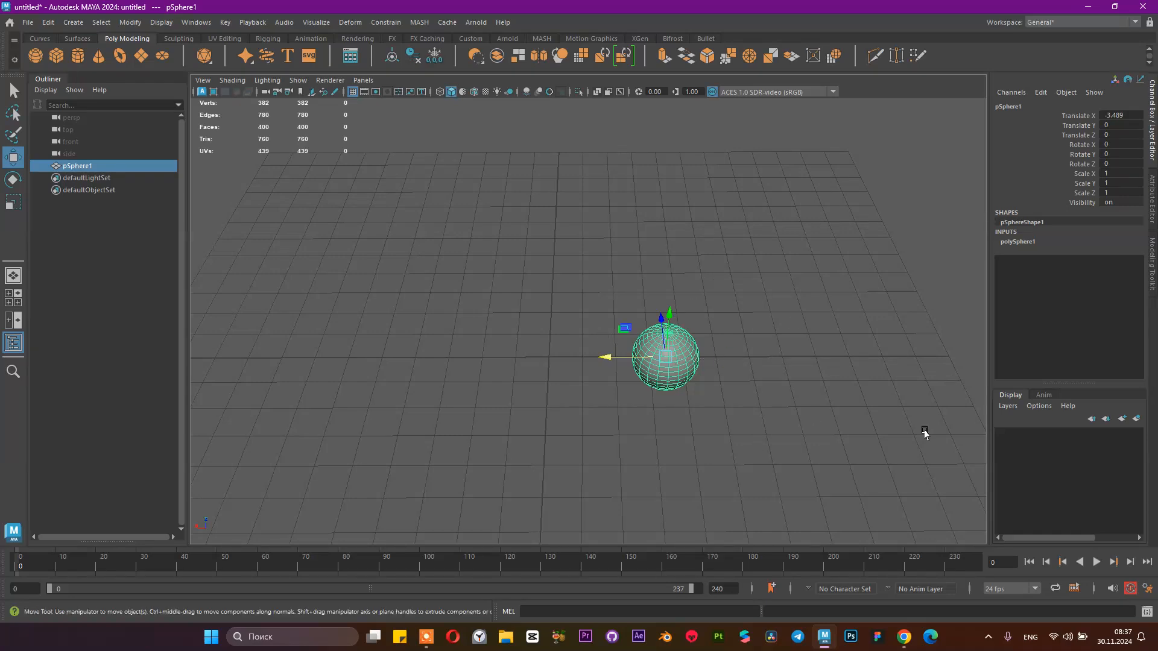
pyautogui.click(1096, 562)
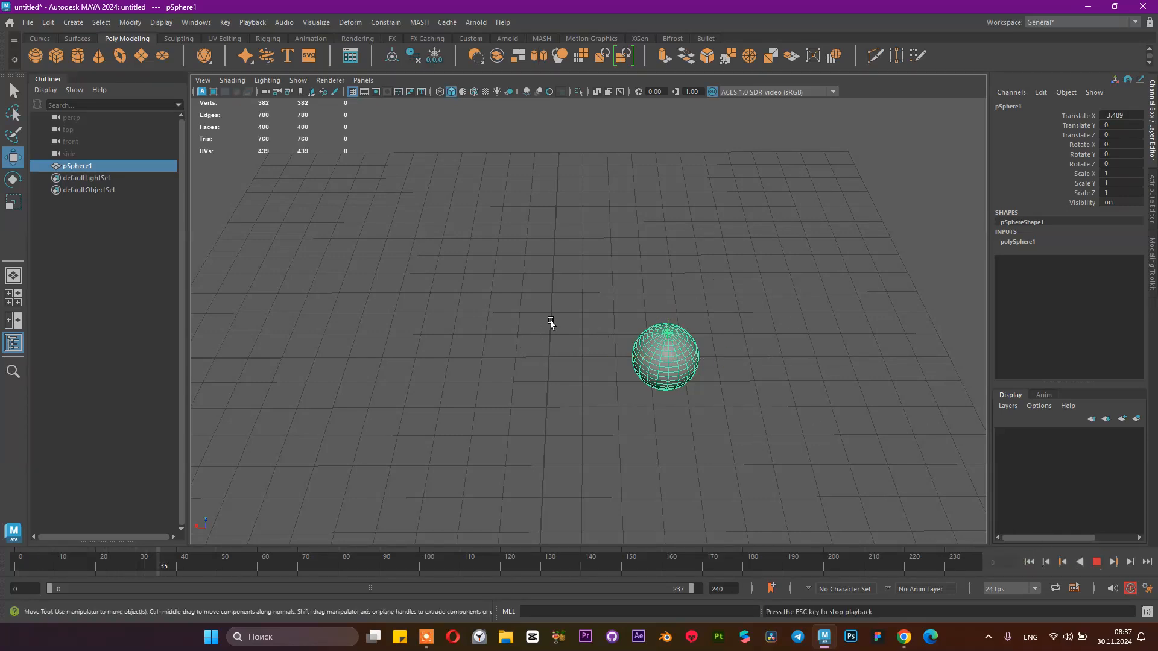
pyautogui.click(1093, 562)
pyautogui.click(1028, 562)
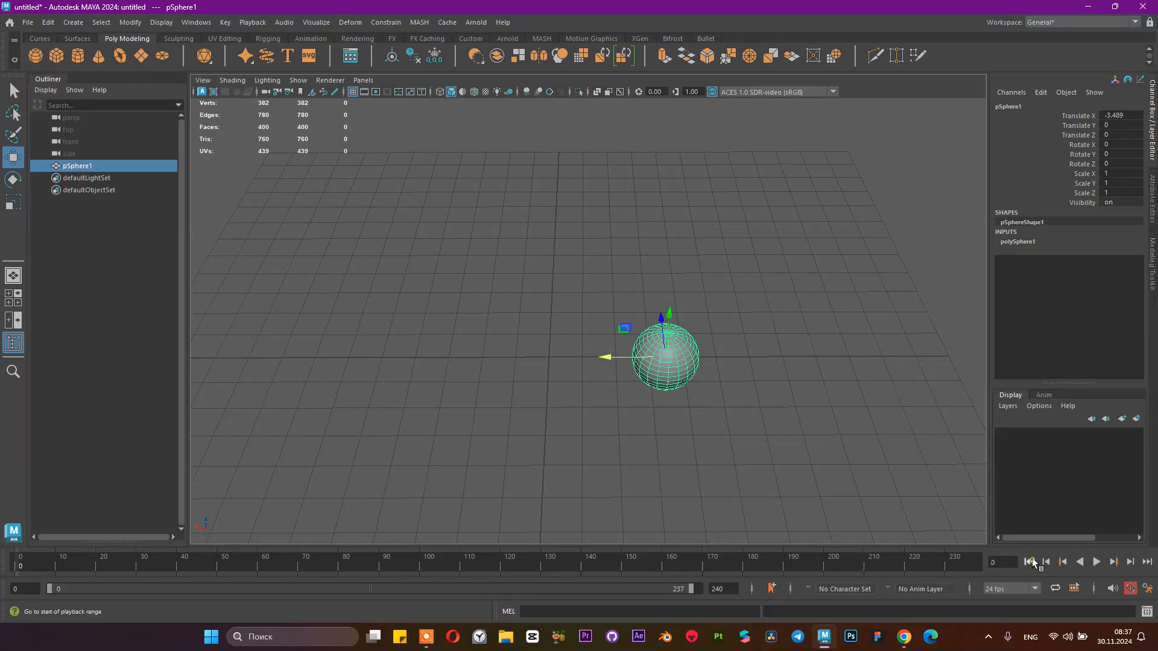
# - Set the sphere's Translate X to 0
pyautogui.click(1120, 115)
pyautogui.write('0')
pyautogui.press('Return')
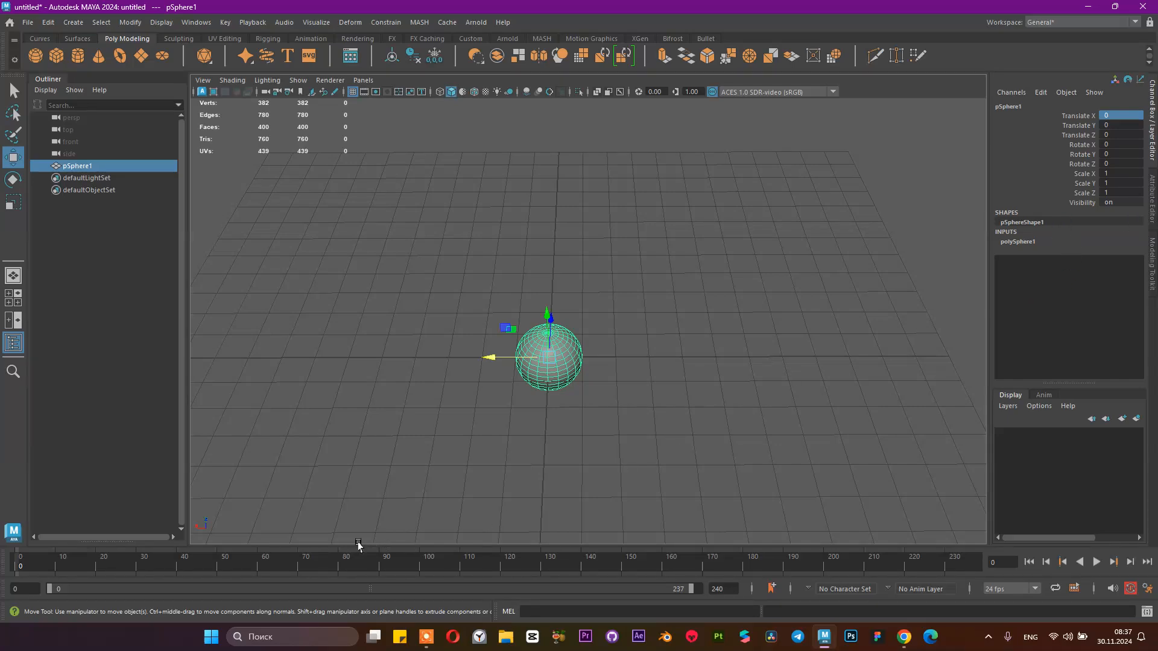
pyautogui.scroll(2, 533, 373)
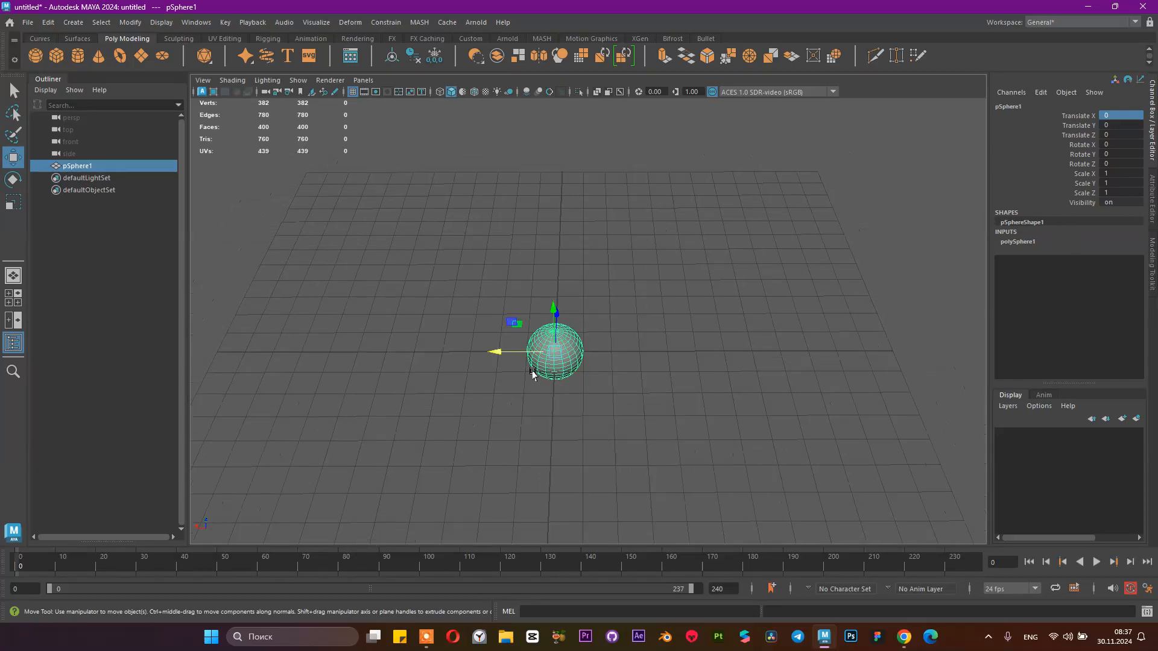
# - Set a keyframe on all transform channels of the sphere at frame 0
pyautogui.click(22, 564)
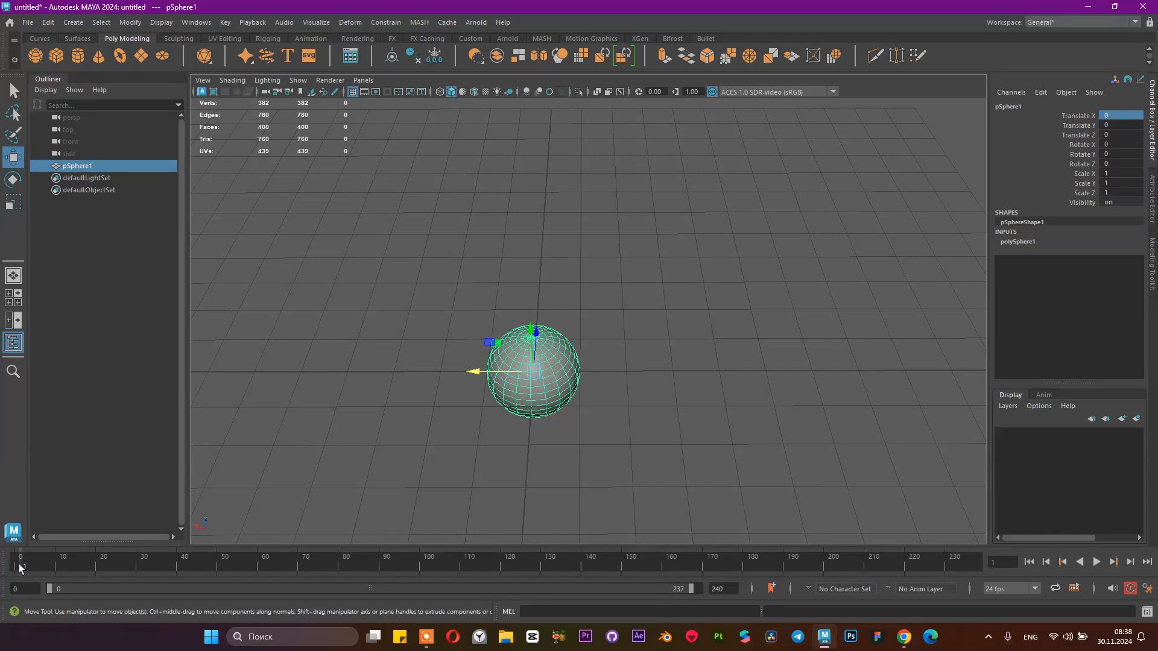
pyautogui.click(20, 566)
pyautogui.click(218, 565)
pyautogui.click(1029, 561)
pyautogui.press('s')
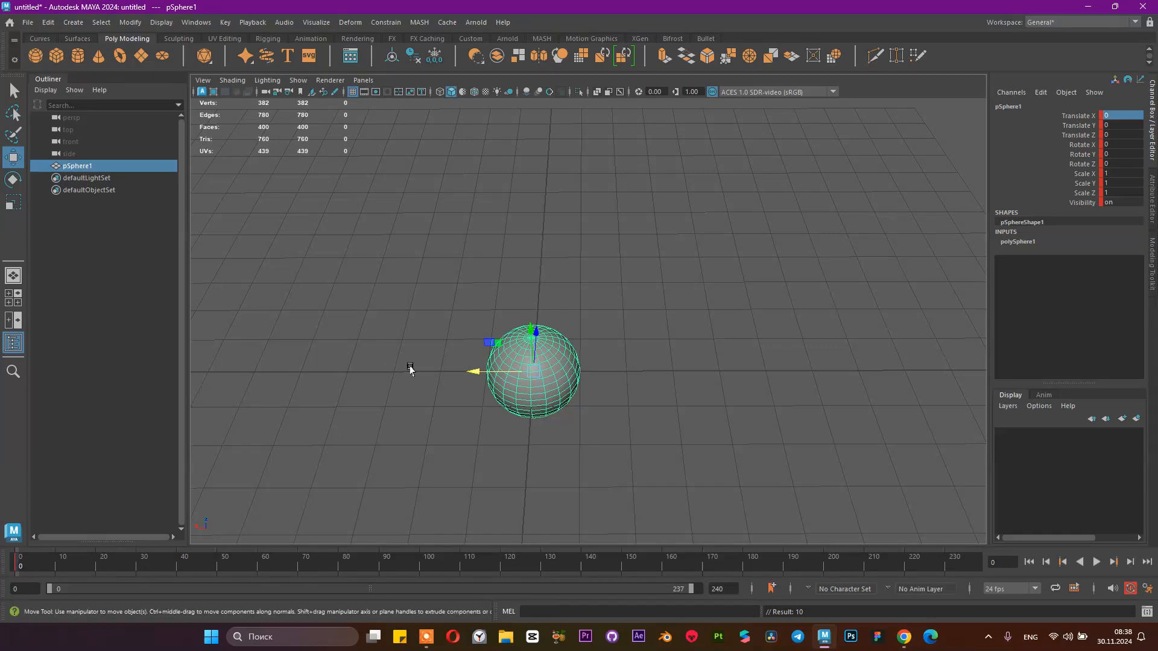
# - Move the sphere at frame 0 along X to about -2.712 and deselect it
pyautogui.moveTo(474, 371); pyautogui.dragTo(606, 370)
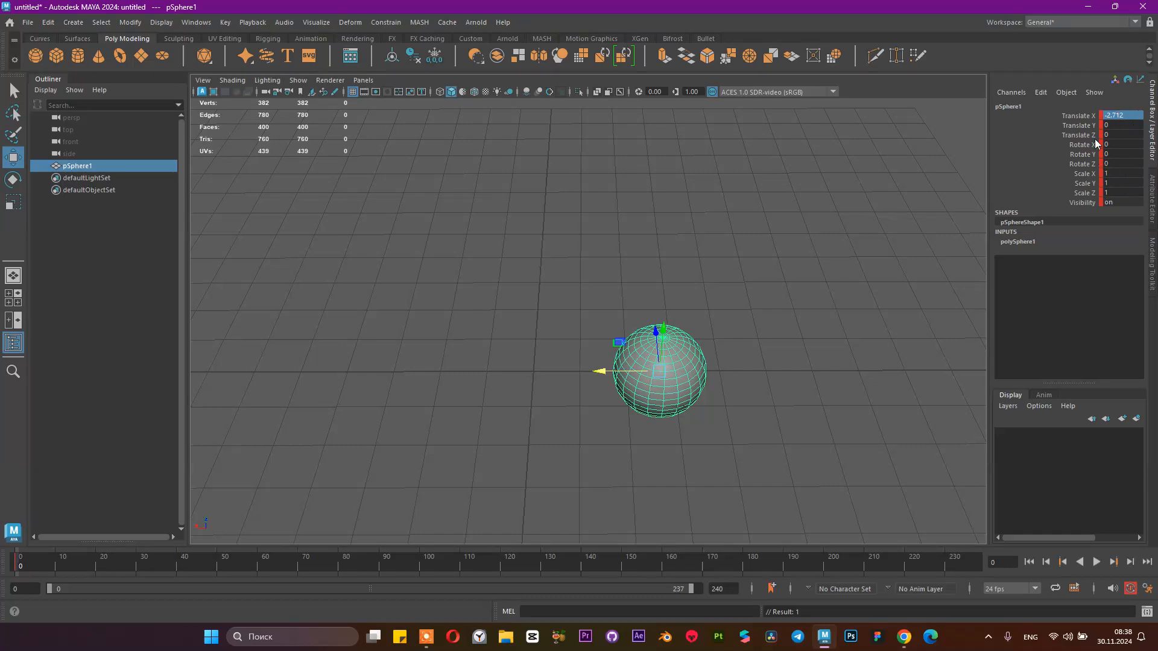
pyautogui.click(706, 176)
pyautogui.scroll(-5, 672, 354)
pyautogui.scroll(4, 661, 383)
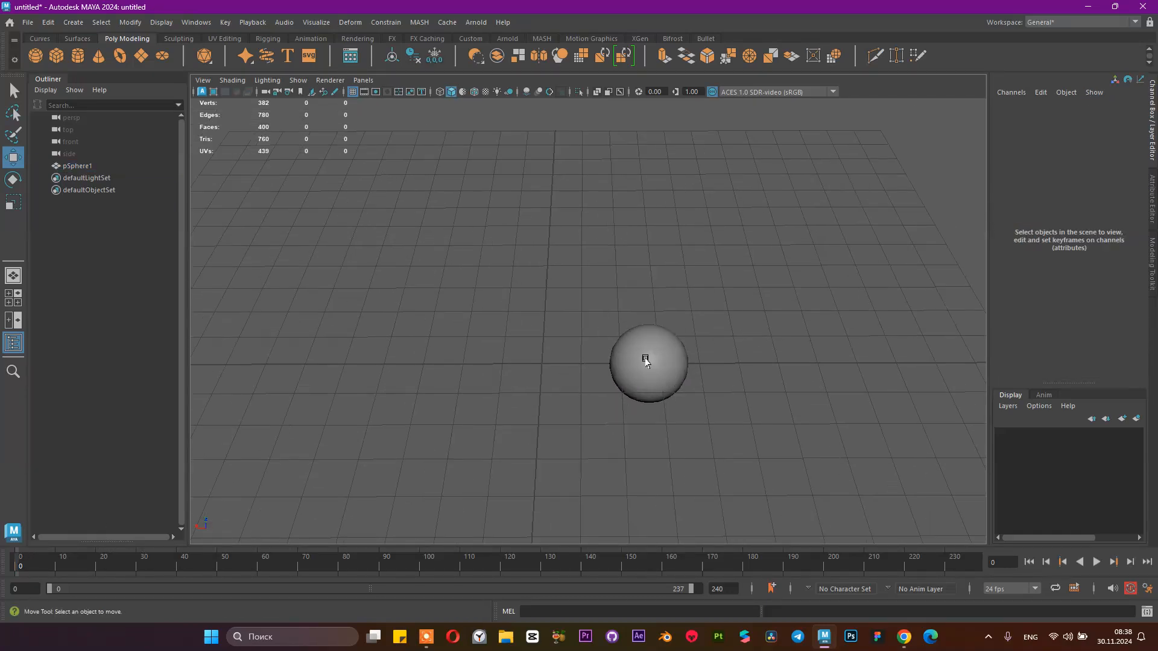
# - Select the sphere and, at frame 30, move it along X to about 6.89 to keyframe its second position
pyautogui.click(644, 357)
pyautogui.moveTo(79, 566); pyautogui.dragTo(201, 570)
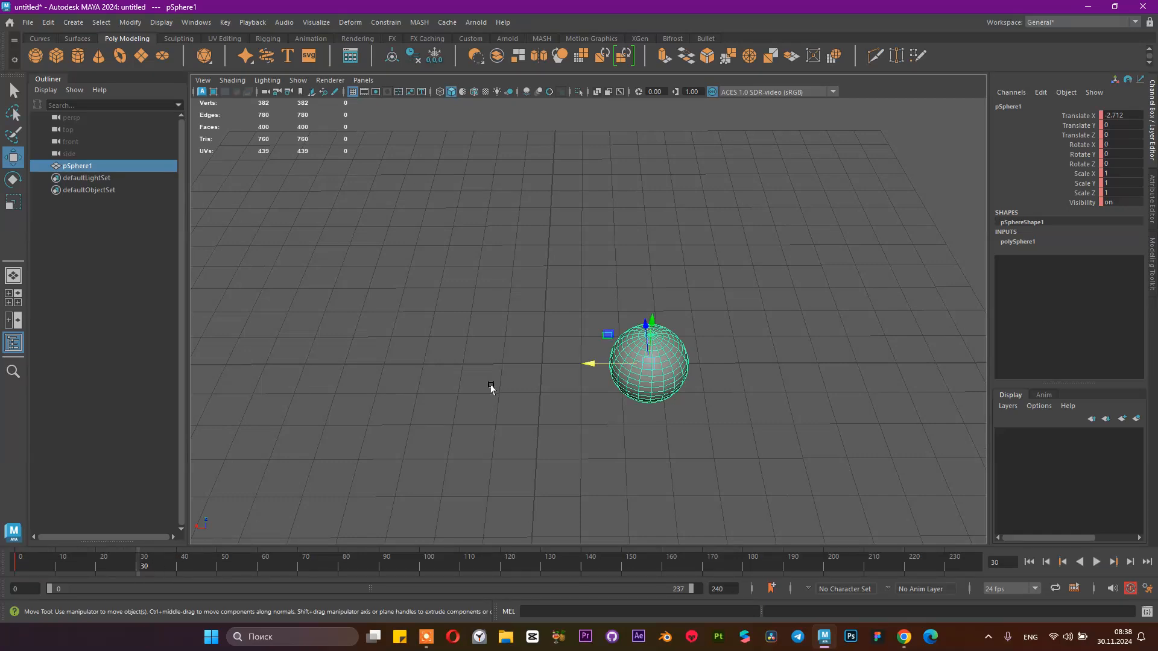
pyautogui.moveTo(592, 364); pyautogui.dragTo(592, 364)
pyautogui.moveTo(430, 395); pyautogui.dragTo(209, 413, button='middle')
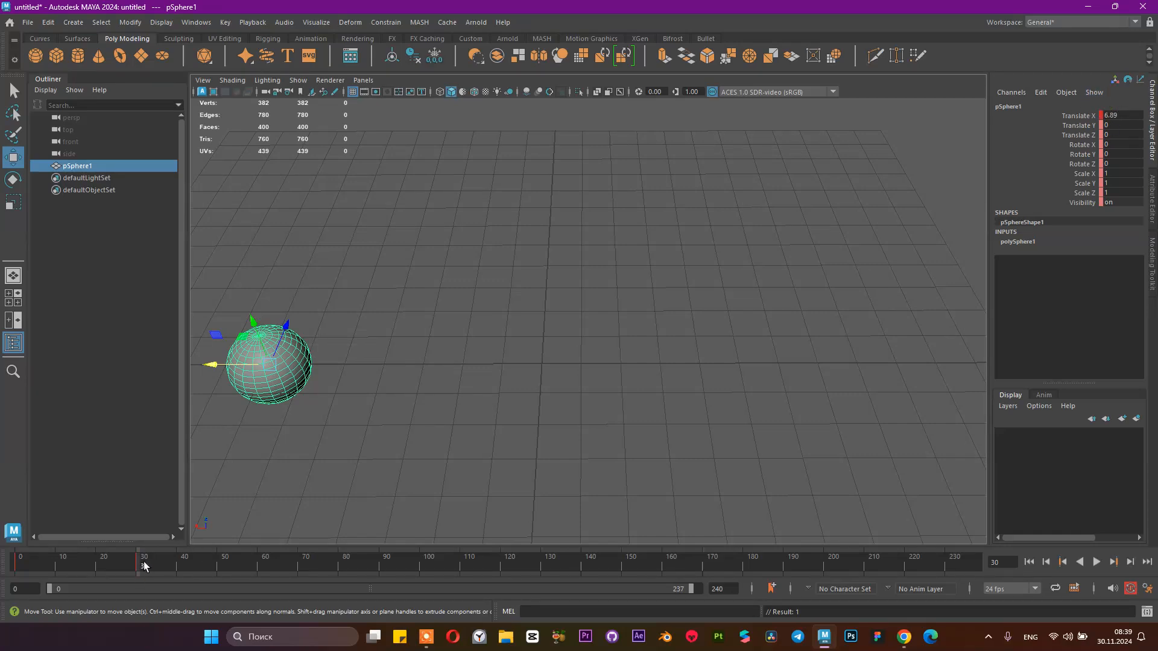
# - Play the sphere's animation from frame 0 and scrub the timeline back to frame 0
pyautogui.moveTo(146, 565); pyautogui.dragTo(19, 566)
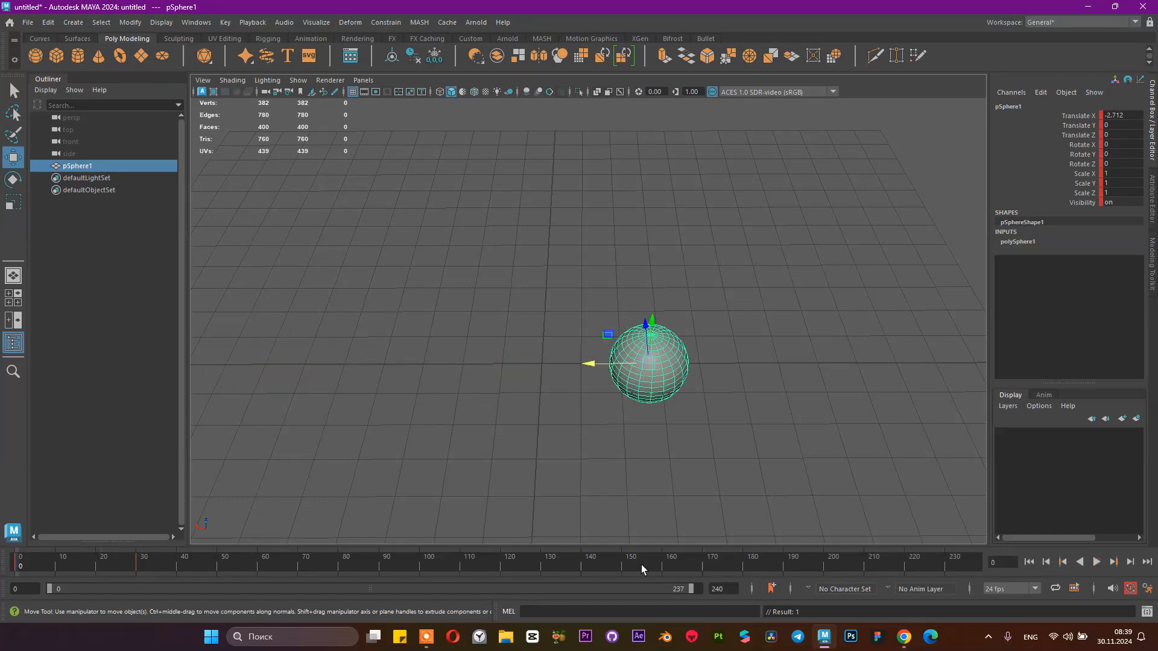
pyautogui.click(1095, 564)
pyautogui.click(1095, 564)
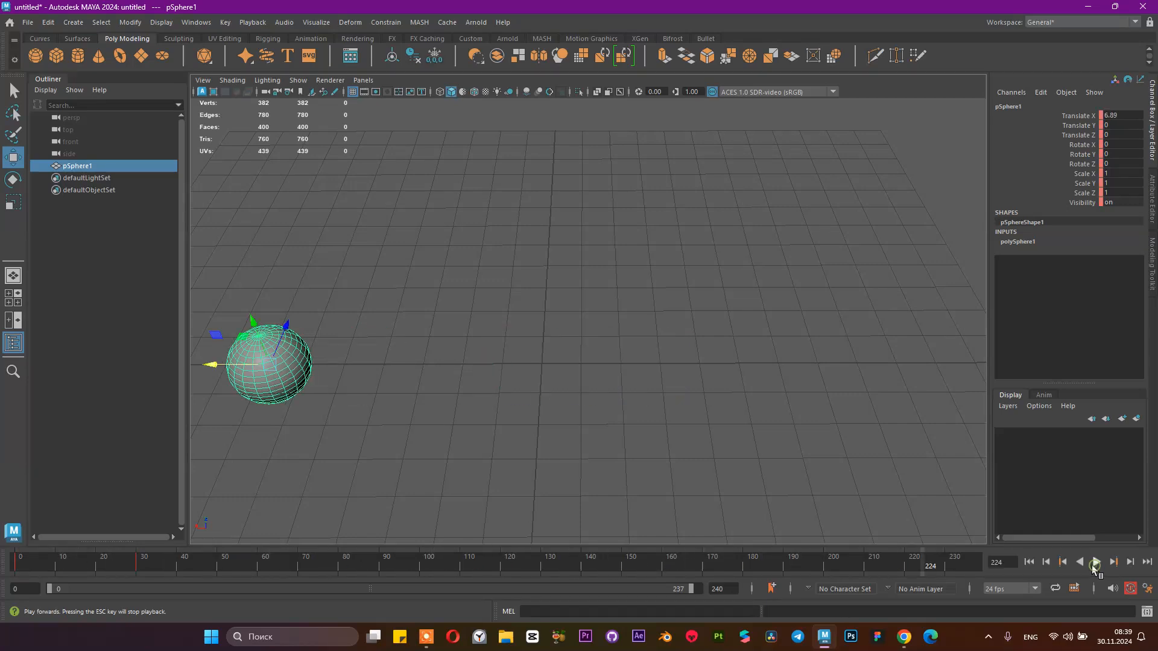
pyautogui.scroll(-2, 440, 314)
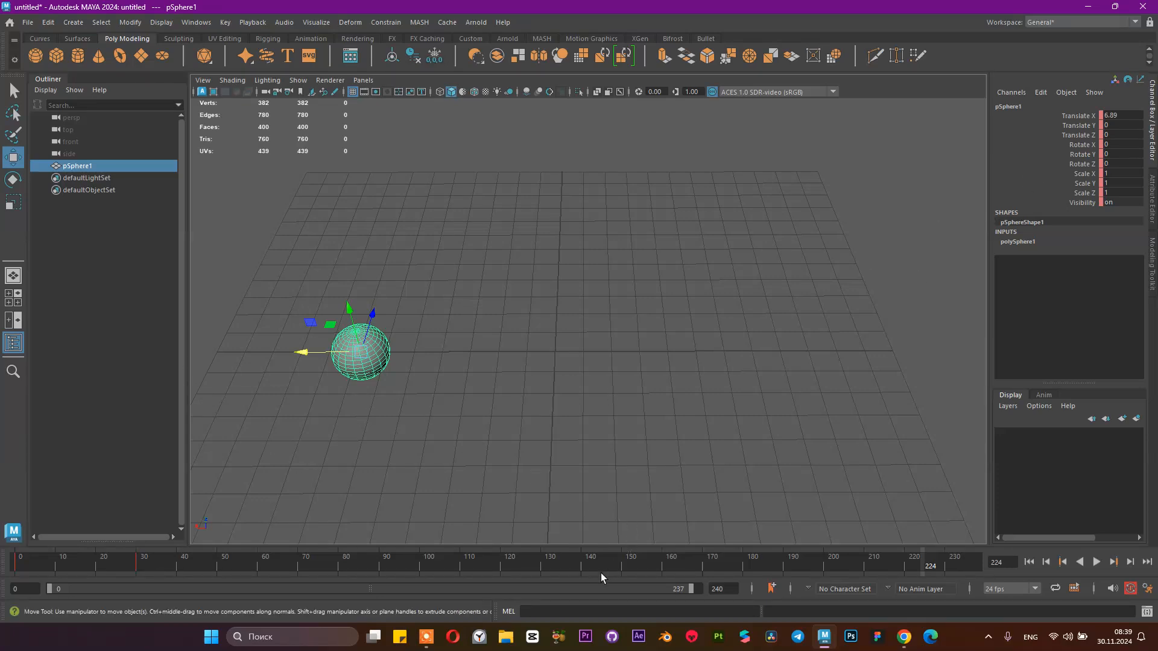
pyautogui.moveTo(601, 573); pyautogui.dragTo(20, 571)
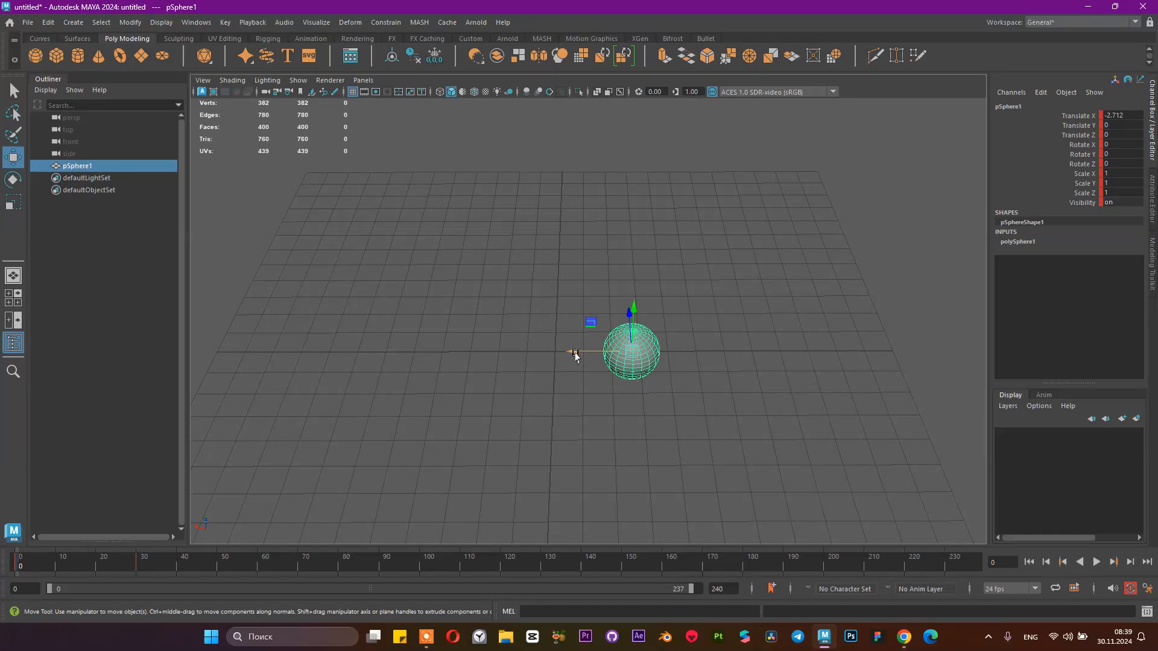
# - Nudge the sphere along X to about -2.691 at frame 0 and review the motion up to about frame 31
pyautogui.moveTo(572, 353); pyautogui.dragTo(573, 355)
pyautogui.hotkey('alt', 'v')
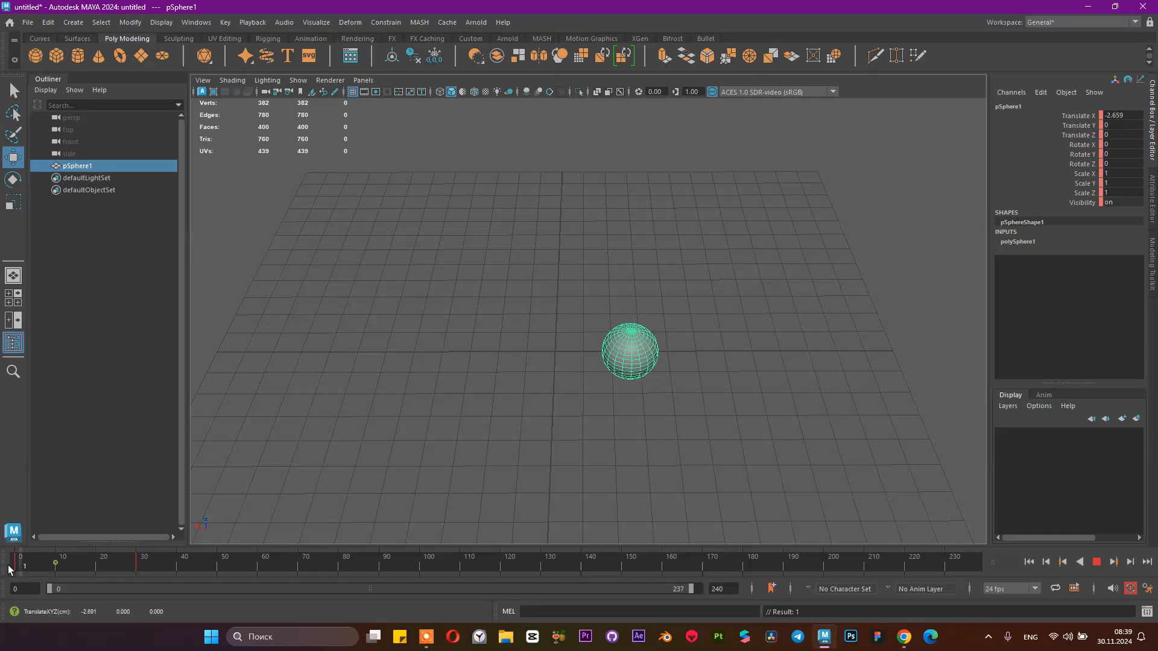
pyautogui.moveTo(59, 564); pyautogui.dragTo(143, 563)
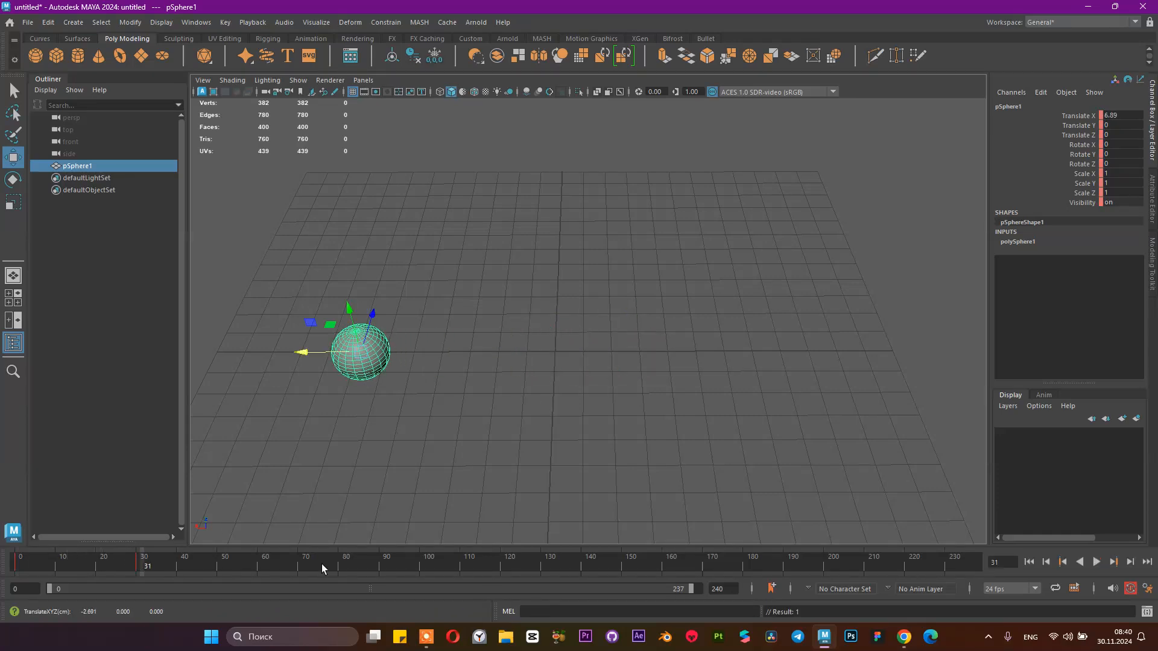
# - Turn off automatic keyframing and keyframe the sphere manually at frame 65 with Translate Z moved to about 8.615
pyautogui.click(1130, 588)
pyautogui.hotkey('alt', 'v')
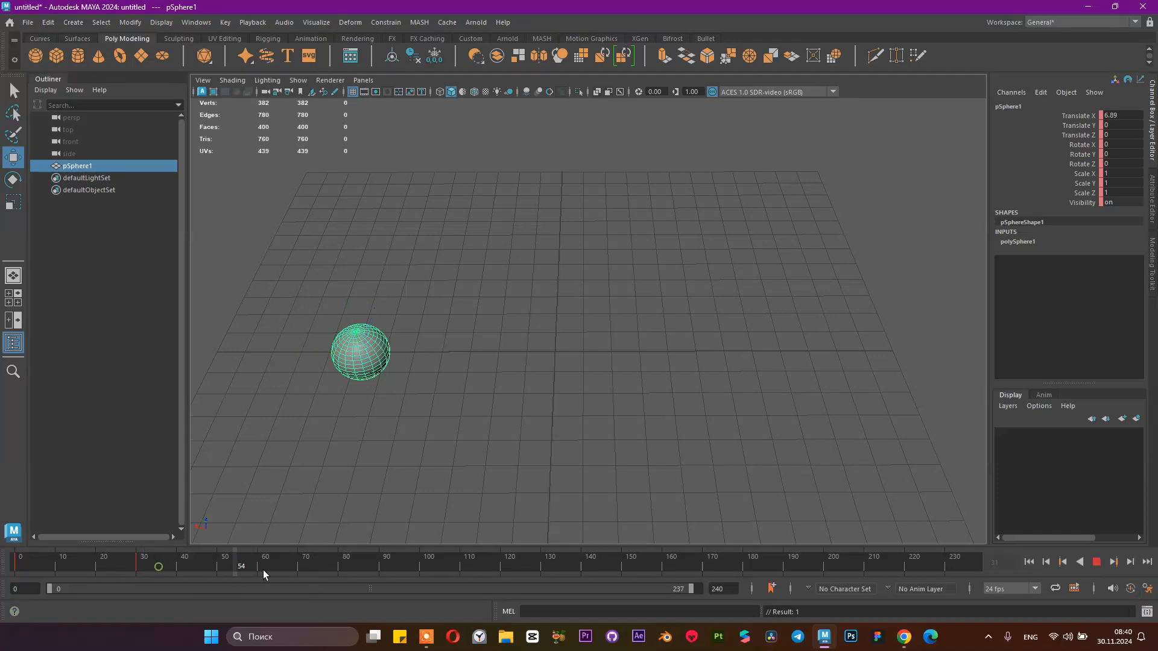
pyautogui.hotkey('alt', 'v')
pyautogui.moveTo(372, 316); pyautogui.dragTo(412, 188)
pyautogui.press('s')
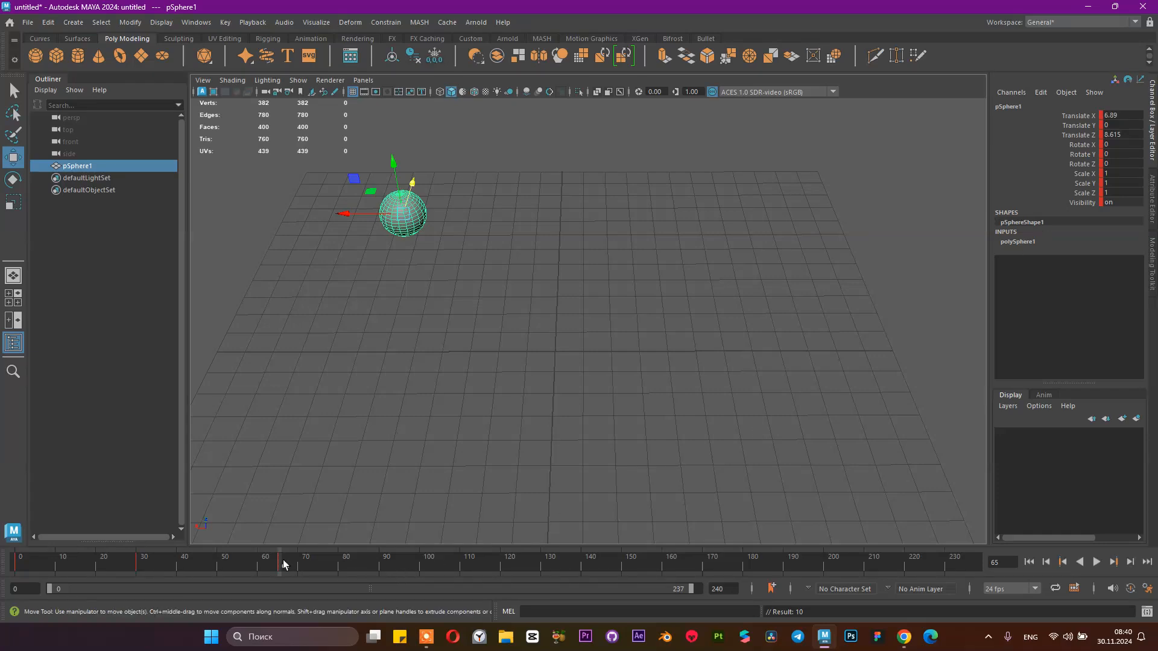
pyautogui.moveTo(284, 564); pyautogui.dragTo(136, 570)
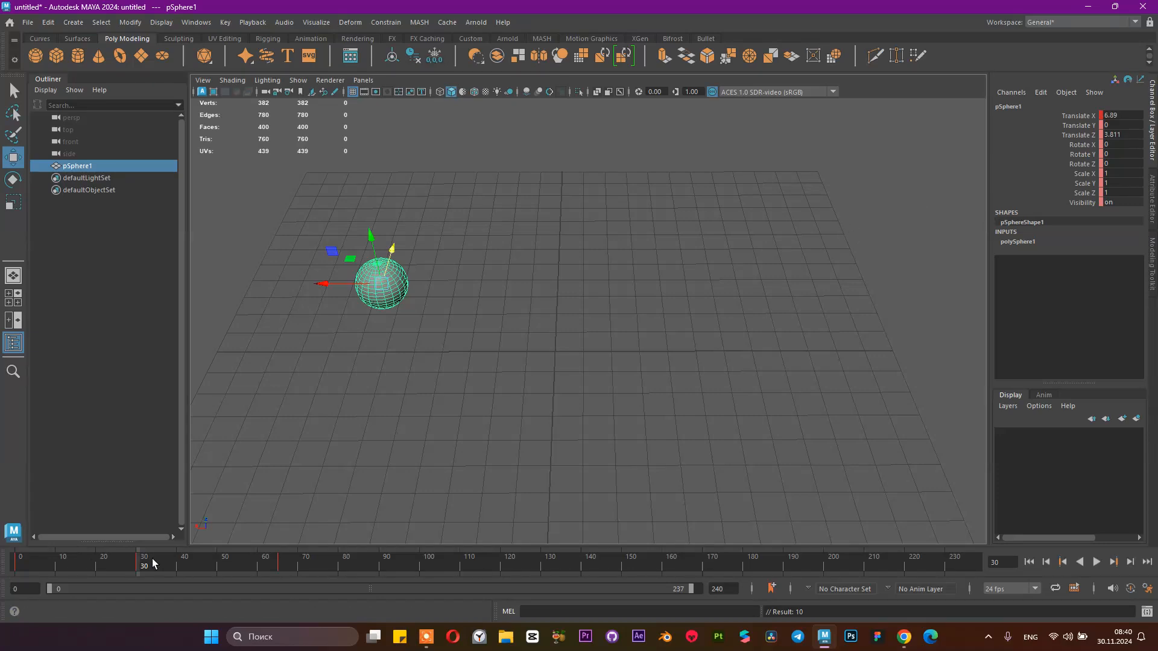
# - Scrub the sphere's animation between frames 30 and 65 and play it back from frame 0
pyautogui.moveTo(154, 564)
pyautogui.mouseDown()
pyautogui.moveTo(27, 570)
pyautogui.moveTo(306, 575)
pyautogui.moveTo(20, 579)
pyautogui.moveTo(137, 566)
pyautogui.mouseUp()
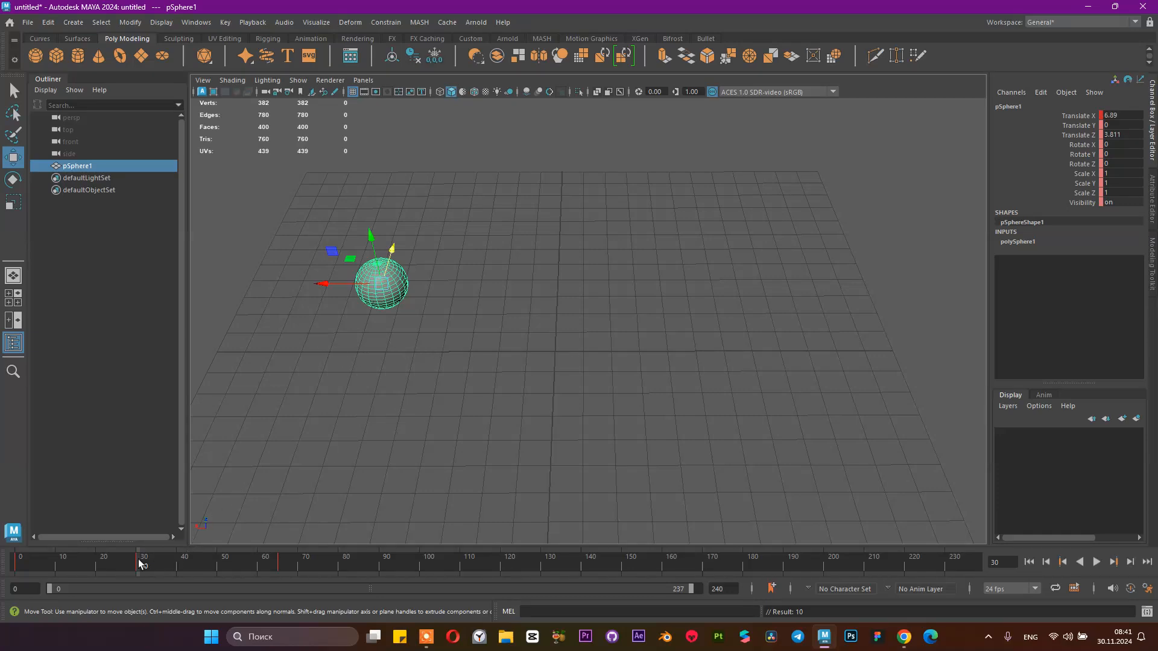
pyautogui.moveTo(138, 559); pyautogui.dragTo(280, 562)
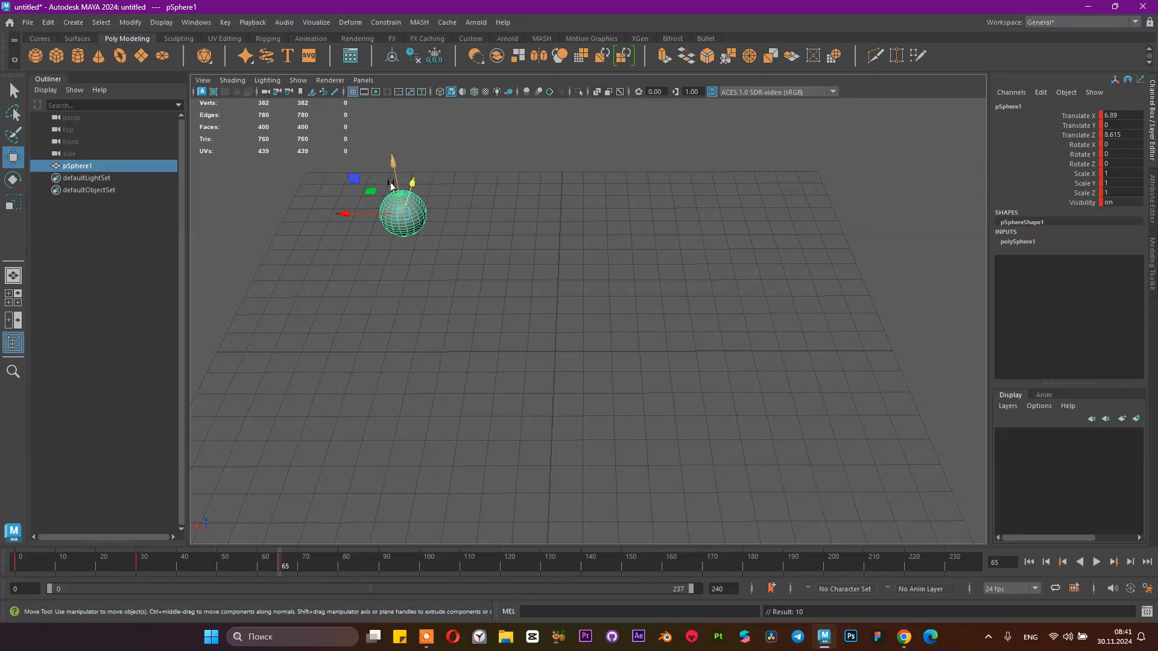
pyautogui.click(1095, 559)
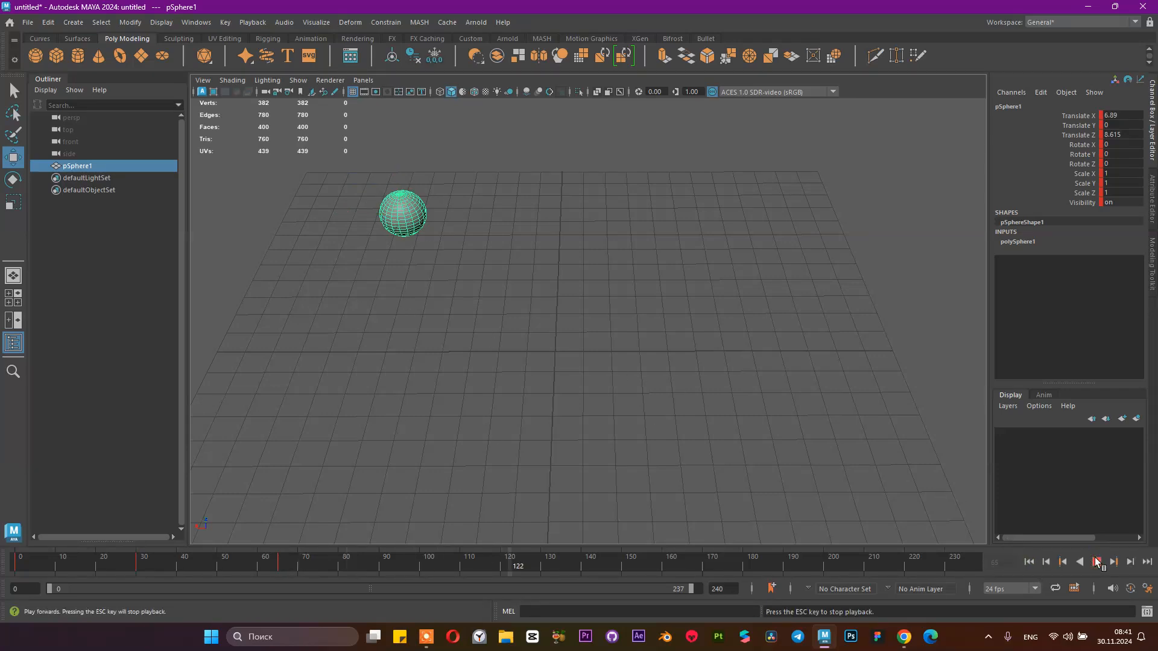
pyautogui.click(1095, 560)
pyautogui.click(1029, 562)
pyautogui.click(1096, 562)
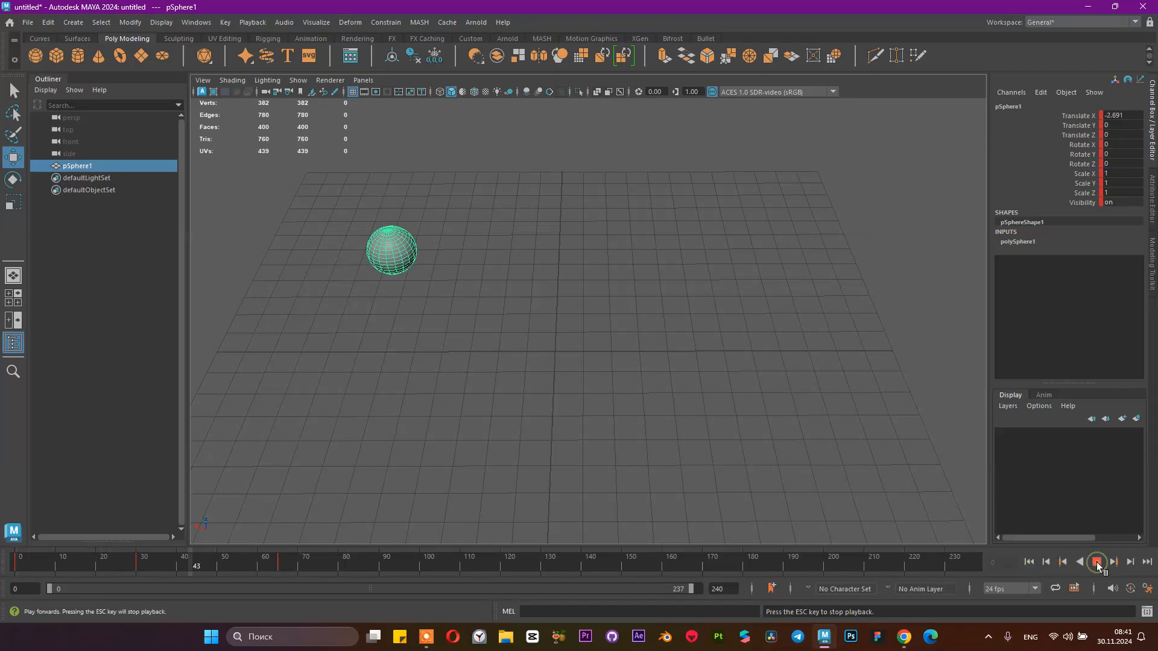
pyautogui.click(1096, 562)
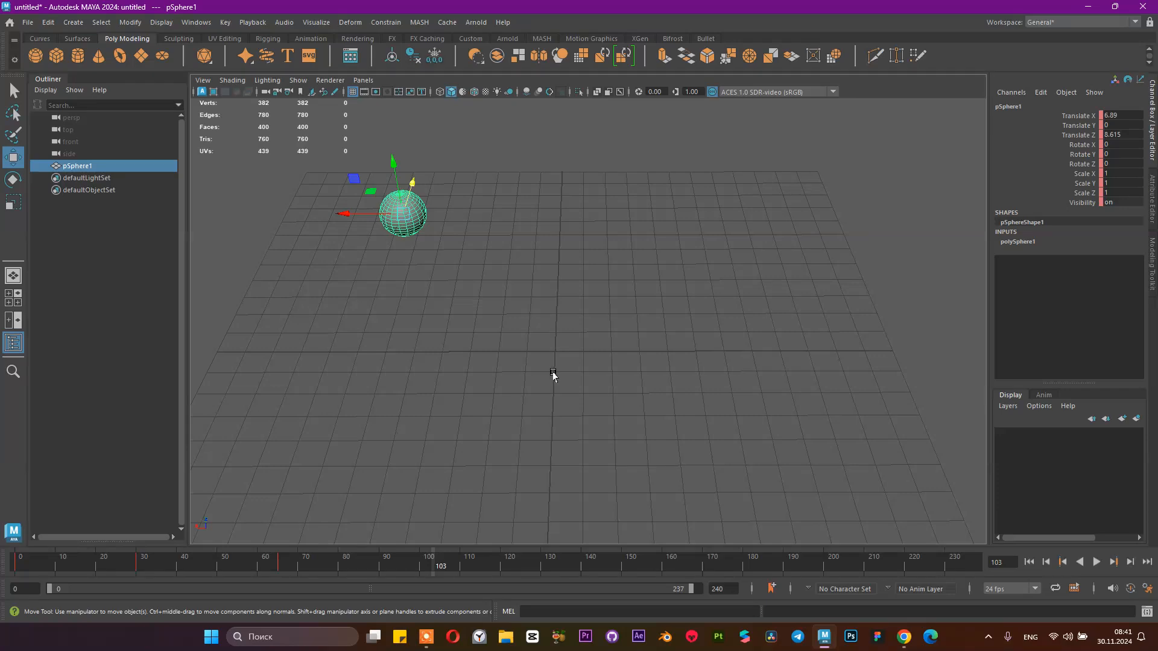
# - At frame 30, set the sphere's Translate Z to 0 and key only that channel
pyautogui.moveTo(140, 567); pyautogui.dragTo(278, 576)
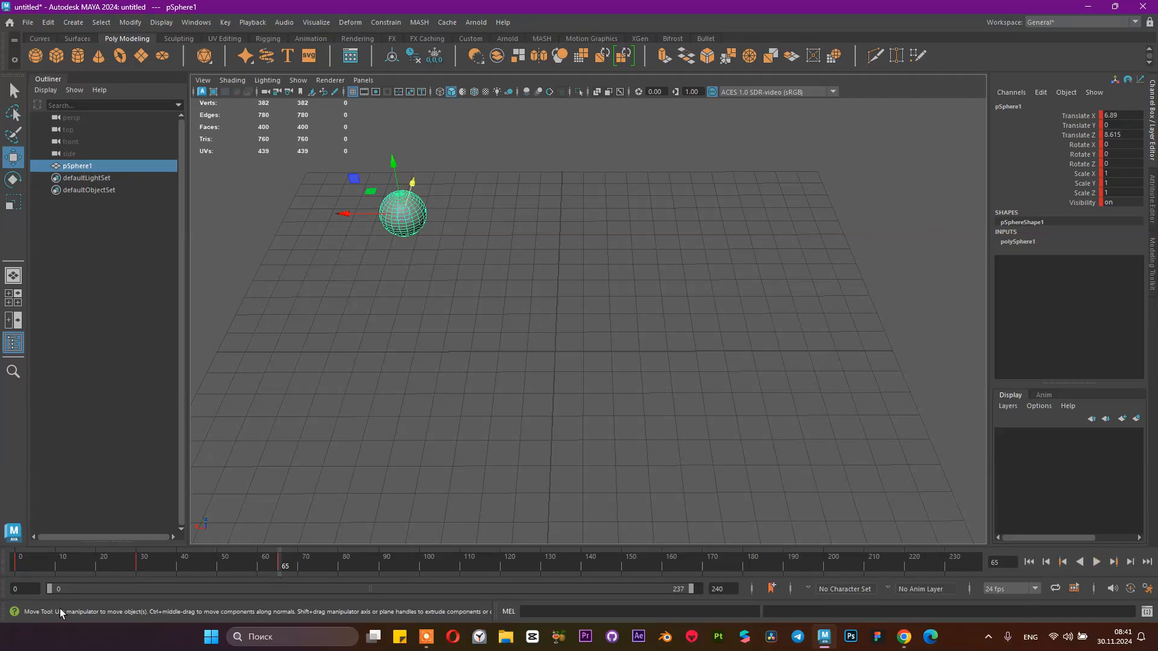
pyautogui.moveTo(173, 562); pyautogui.dragTo(137, 577)
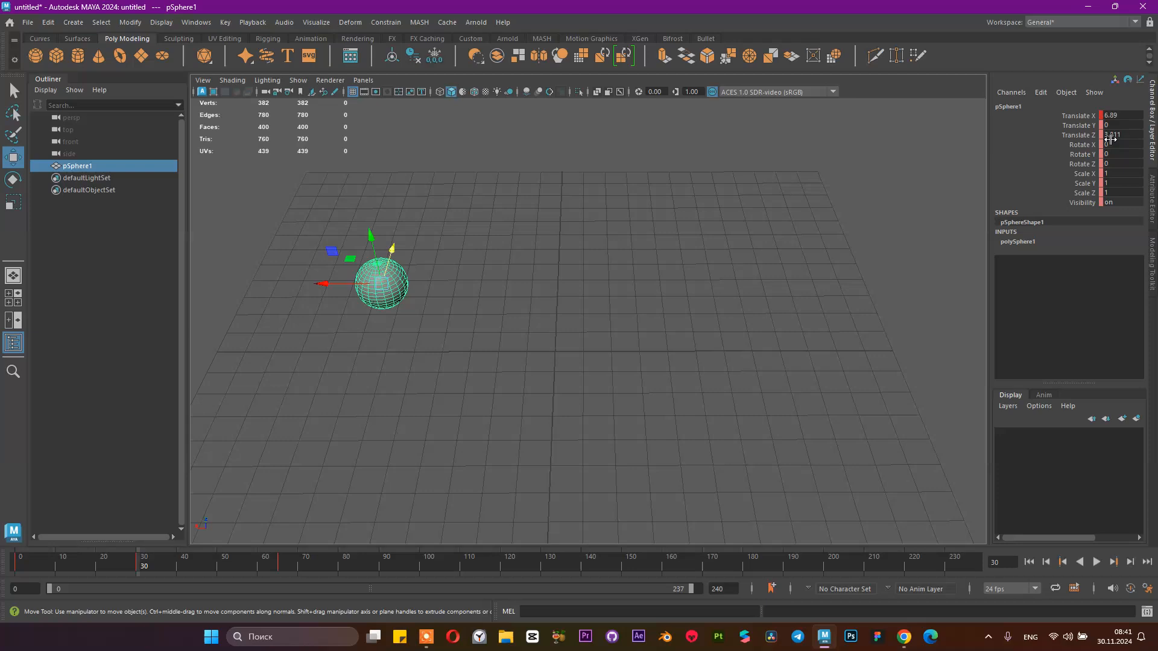
pyautogui.doubleClick(1127, 132)
pyautogui.write('0')
pyautogui.press('Return')
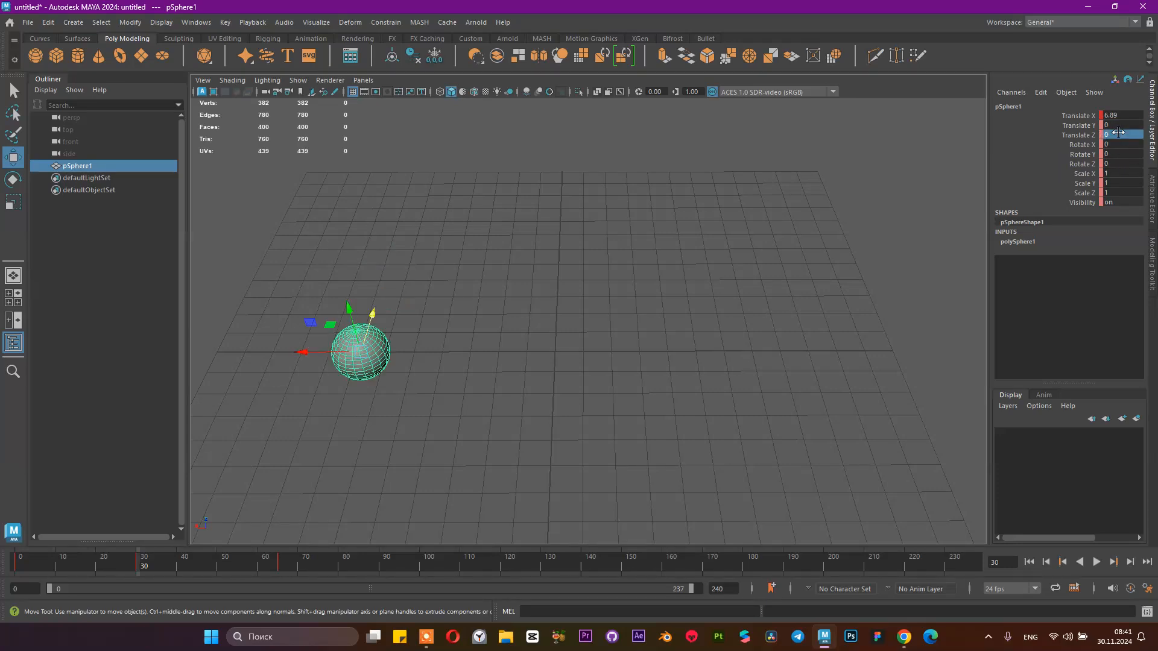
pyautogui.click(1086, 135)
pyautogui.rightClick(1079, 138)
pyautogui.click(1072, 157)
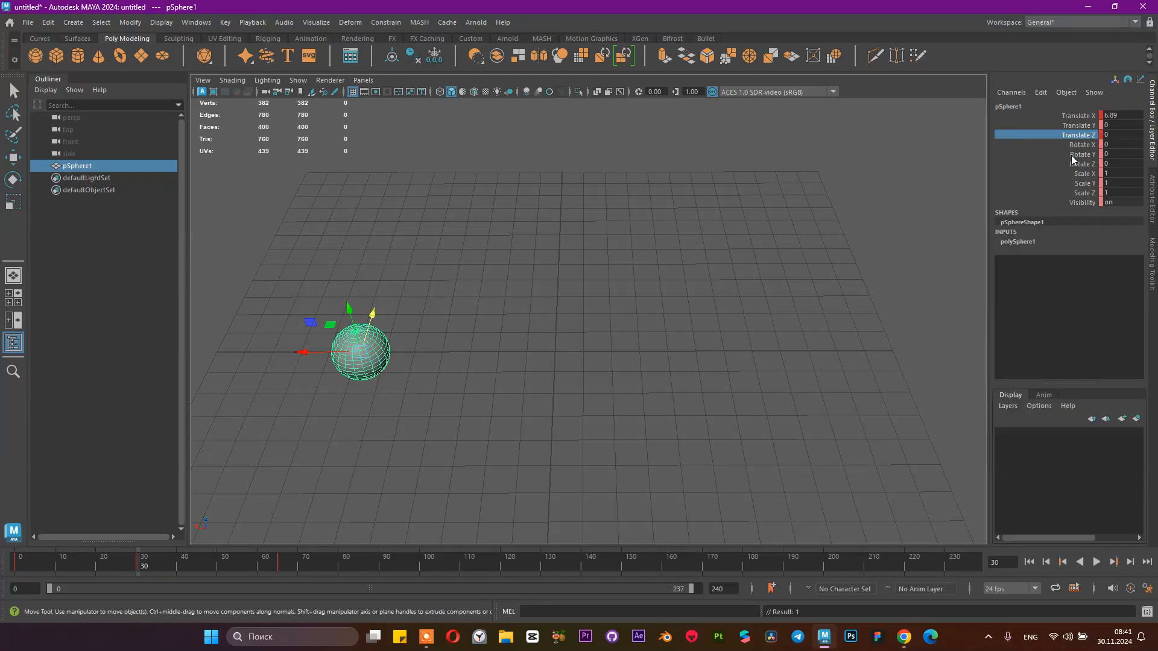
pyautogui.rightClick(1084, 137)
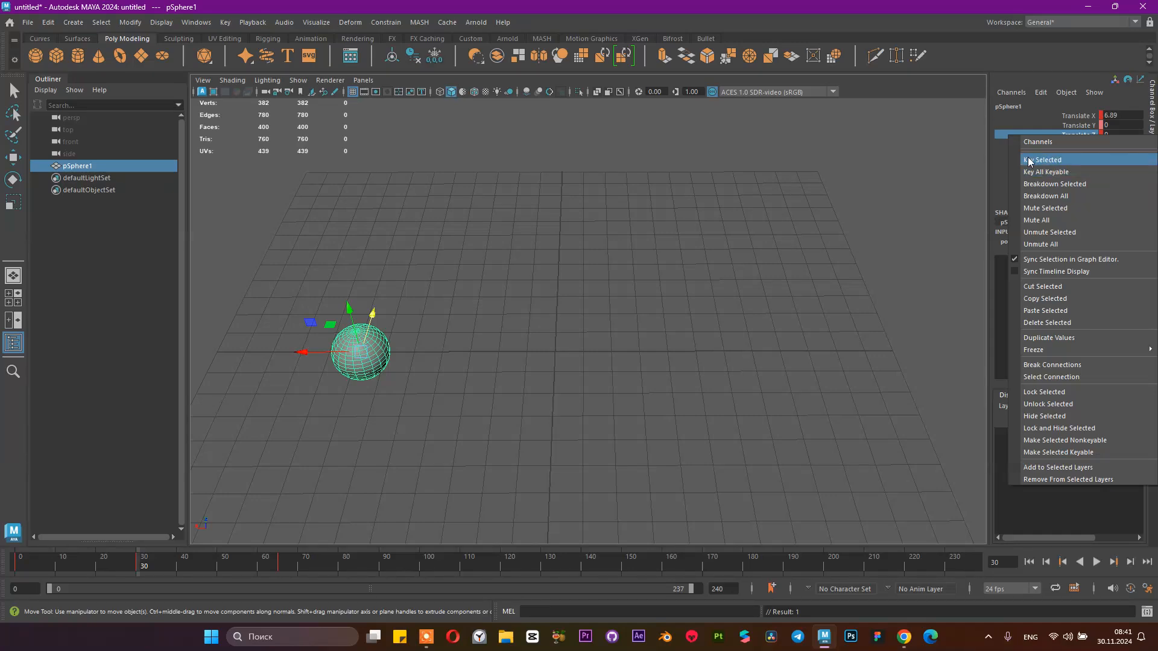
pyautogui.click(997, 128)
# - Play the sphere's animation from frame 0 several times to review the motion, and return to frame 0
pyautogui.click(1045, 566)
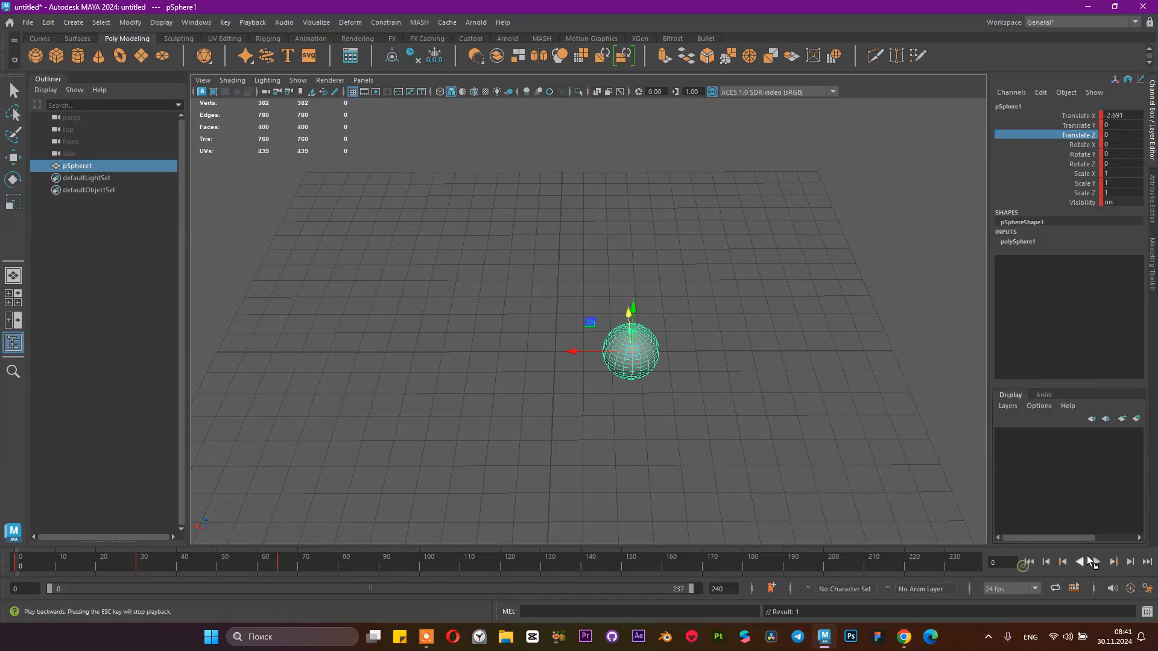
pyautogui.click(1098, 562)
pyautogui.click(1099, 562)
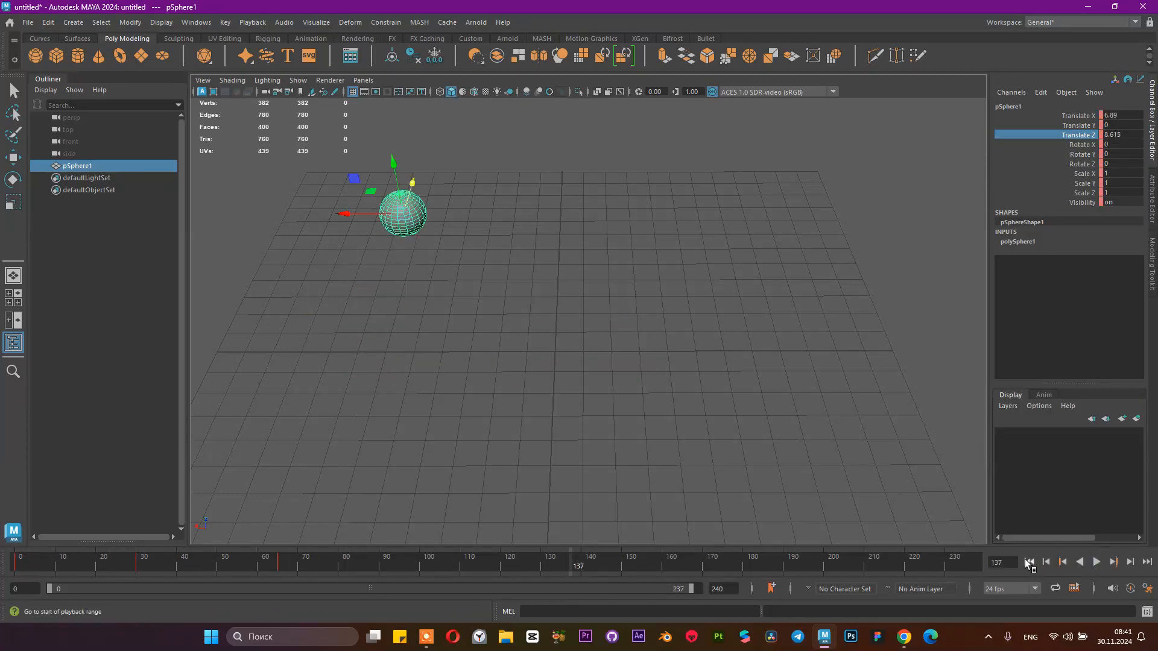
pyautogui.click(1028, 562)
pyautogui.click(1092, 561)
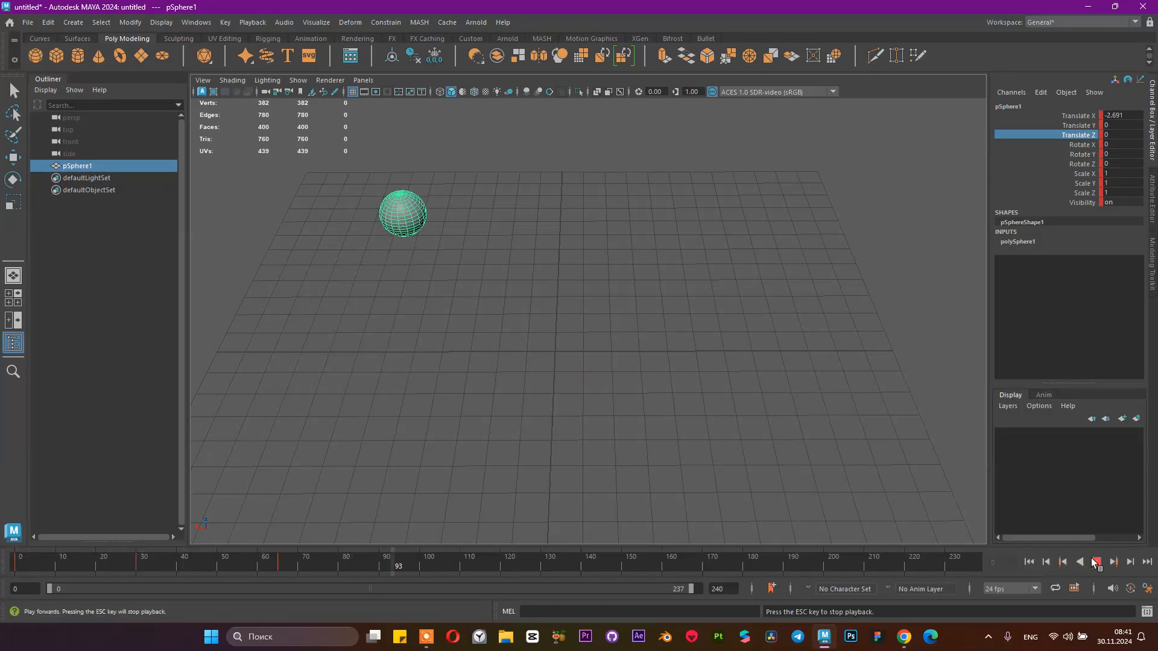
pyautogui.click(1096, 562)
pyautogui.click(1028, 561)
pyautogui.click(1097, 562)
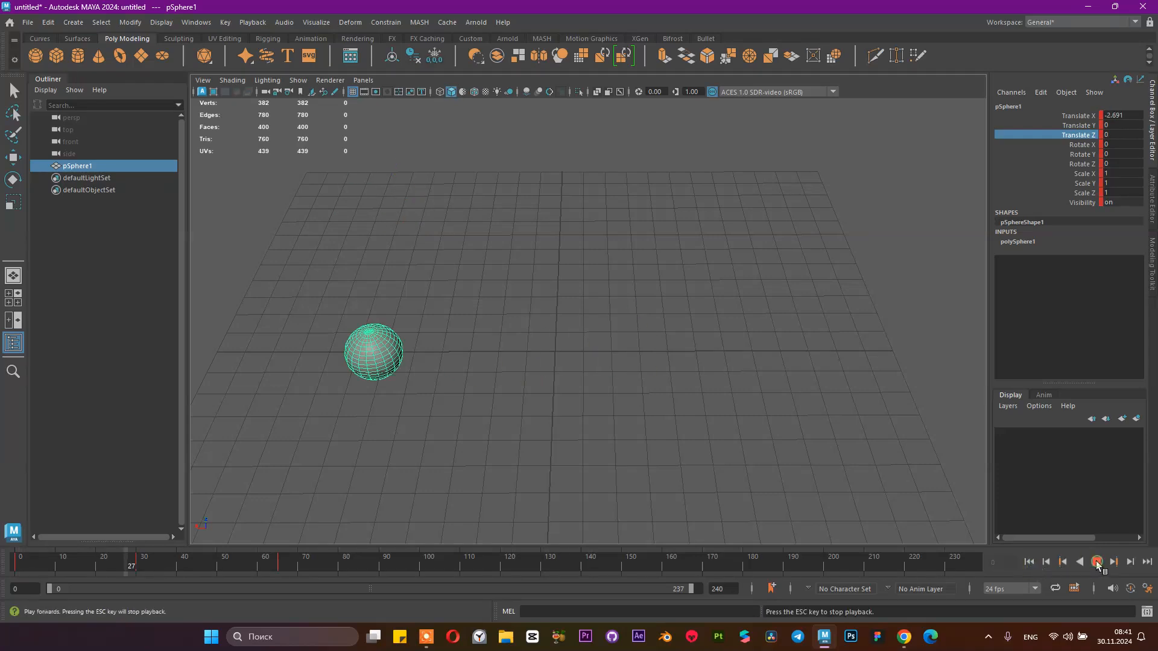
pyautogui.click(1095, 561)
pyautogui.click(1029, 562)
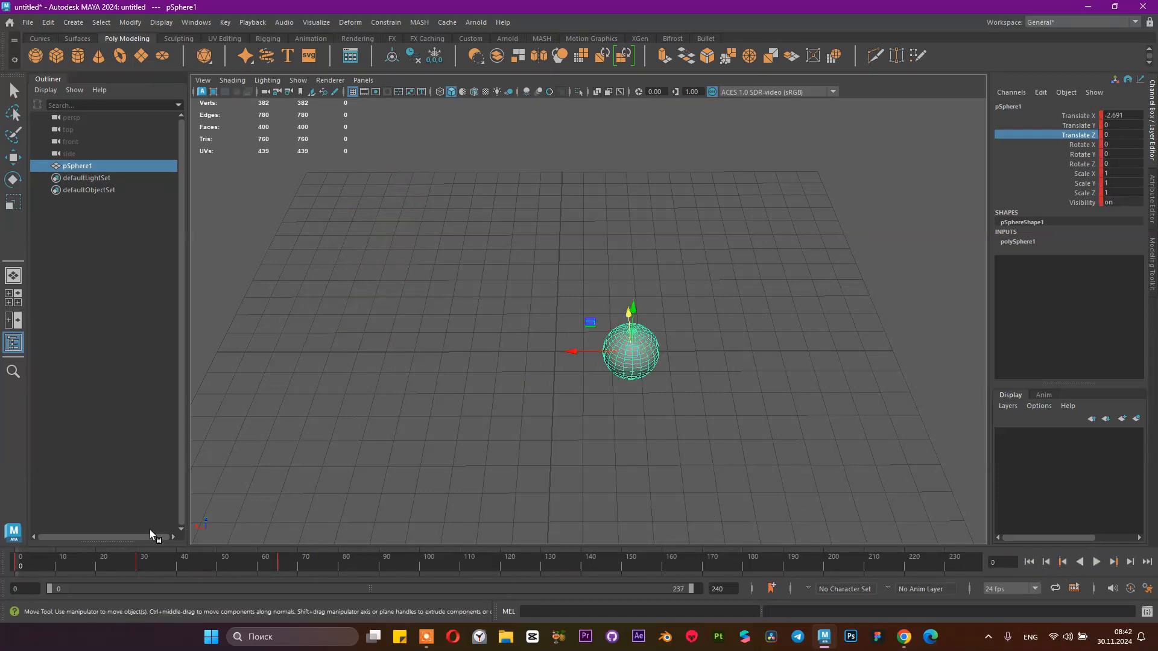
# - Select the timeline's whole frame range and return the current time to the key at frame 30
pyautogui.click(140, 564)
pyautogui.doubleClick(139, 562)
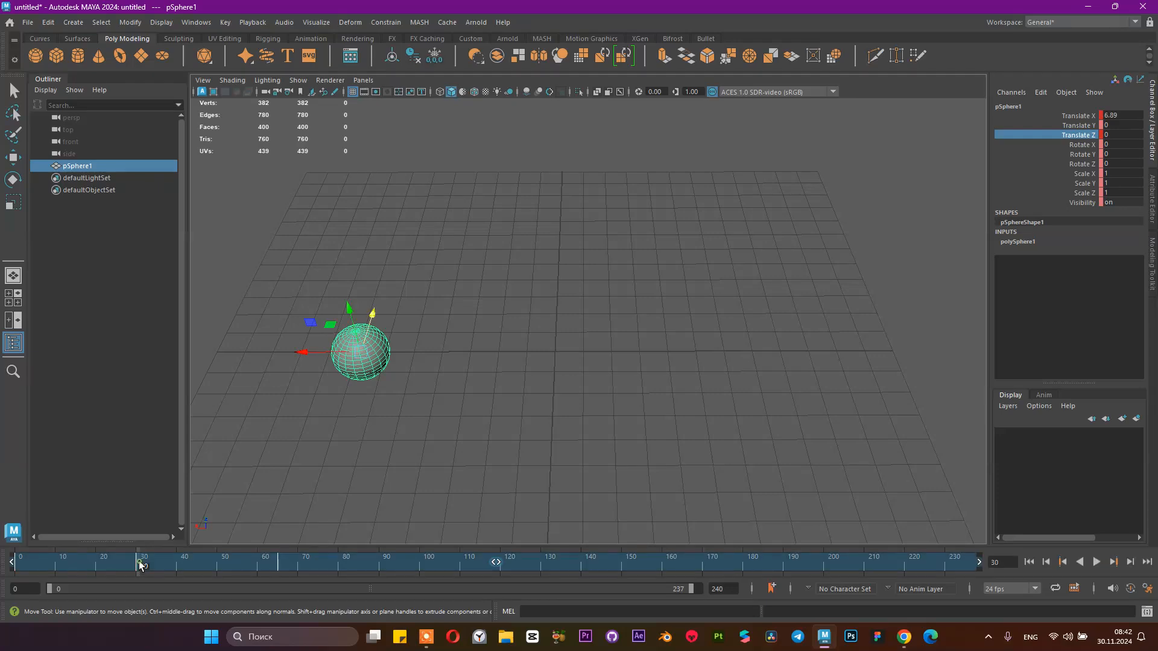
pyautogui.moveTo(140, 563)
pyautogui.mouseDown()
pyautogui.moveTo(386, 560)
pyautogui.moveTo(143, 564)
pyautogui.mouseUp()
pyautogui.click(968, 559)
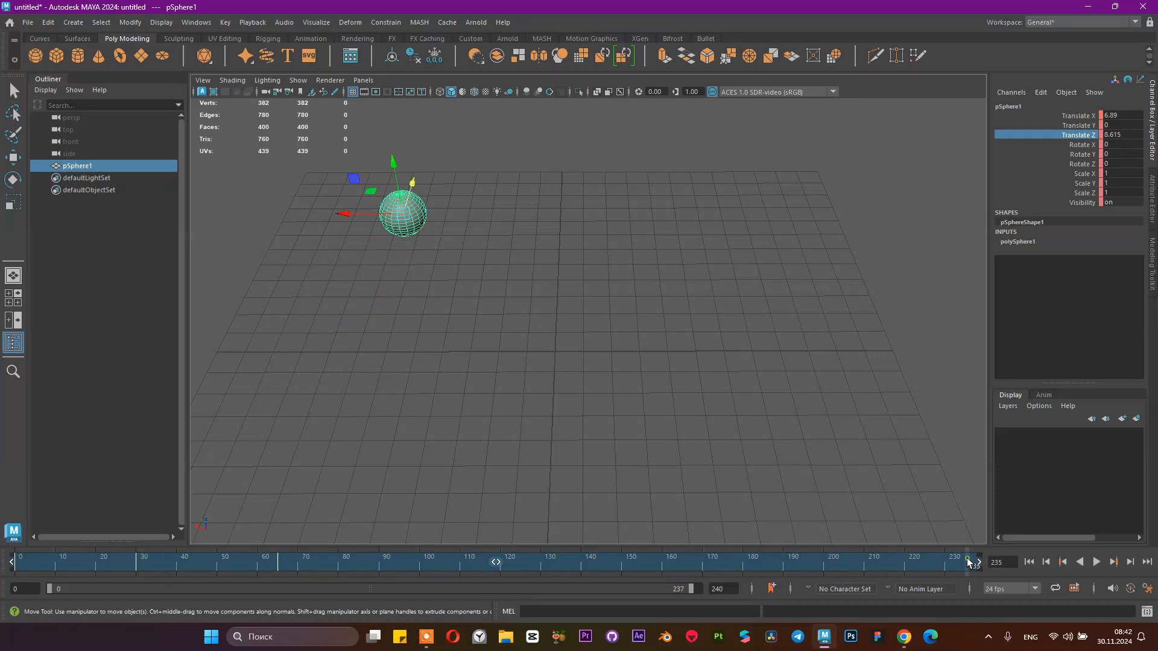
pyautogui.click(194, 562)
pyautogui.click(143, 565)
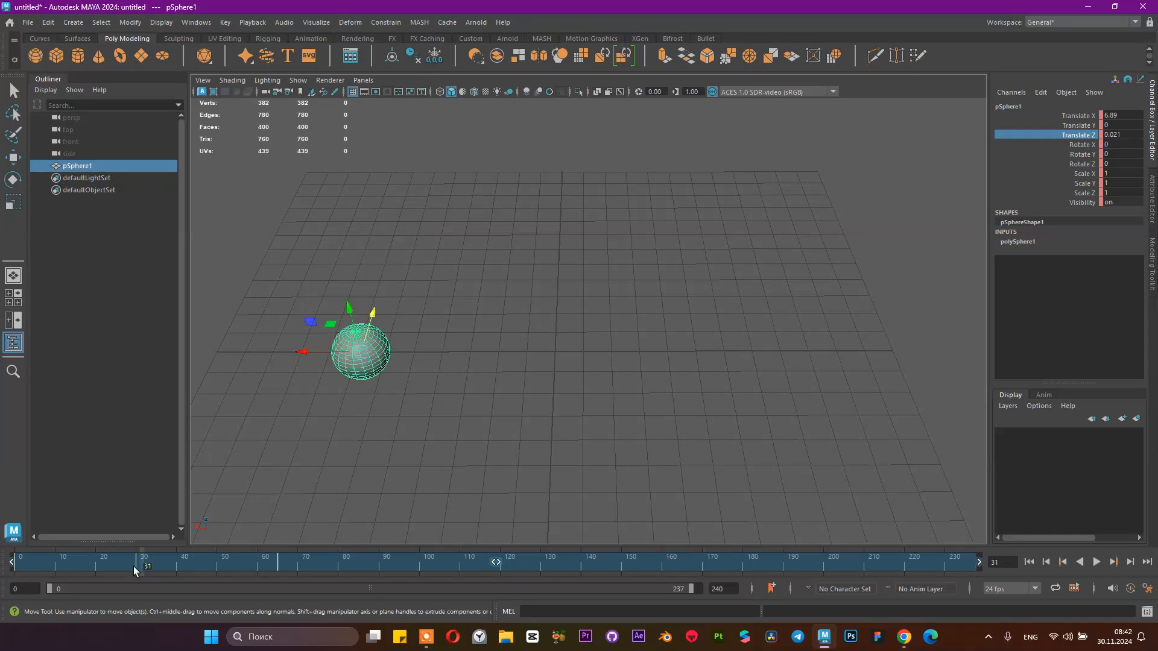
pyautogui.click(138, 567)
pyautogui.moveTo(143, 567); pyautogui.dragTo(138, 571)
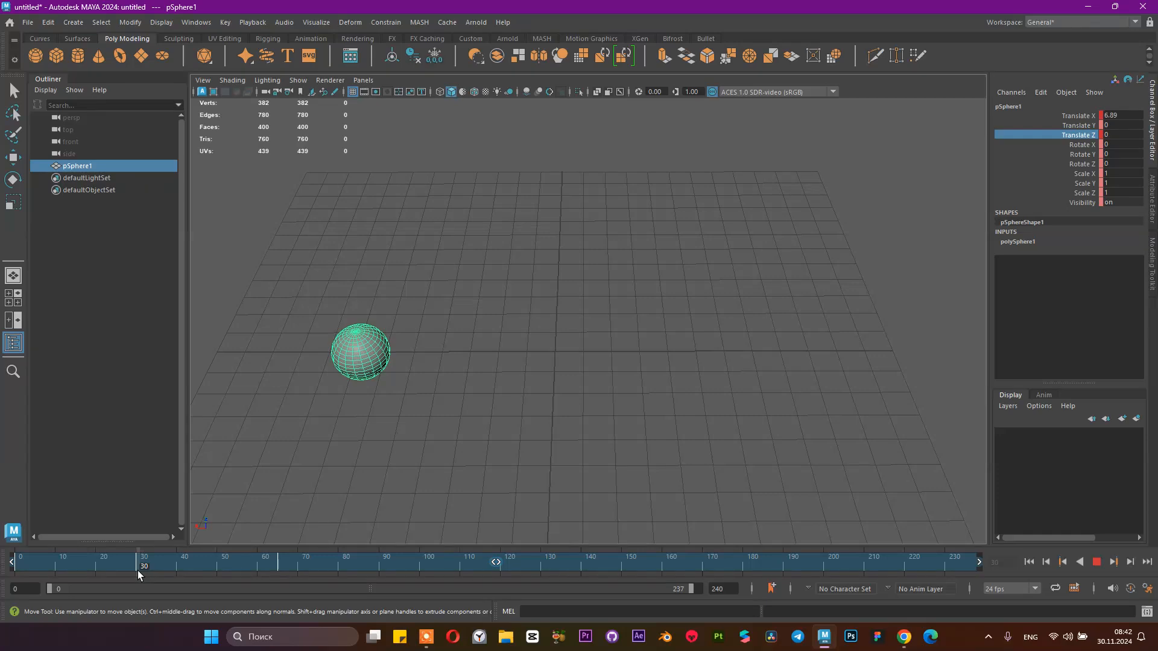
# - Break the connections of the sphere's Translate Z channel at frame 30 and scrub to frame 65
pyautogui.rightClick(1051, 133)
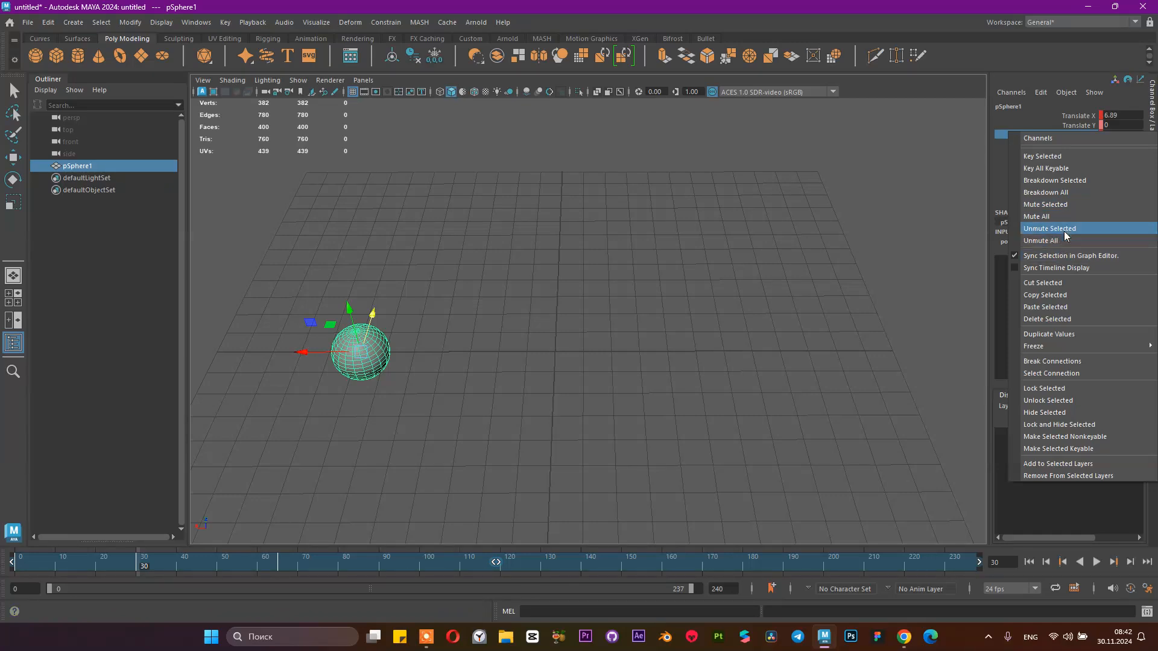
pyautogui.click(1004, 133)
pyautogui.rightClick(1056, 133)
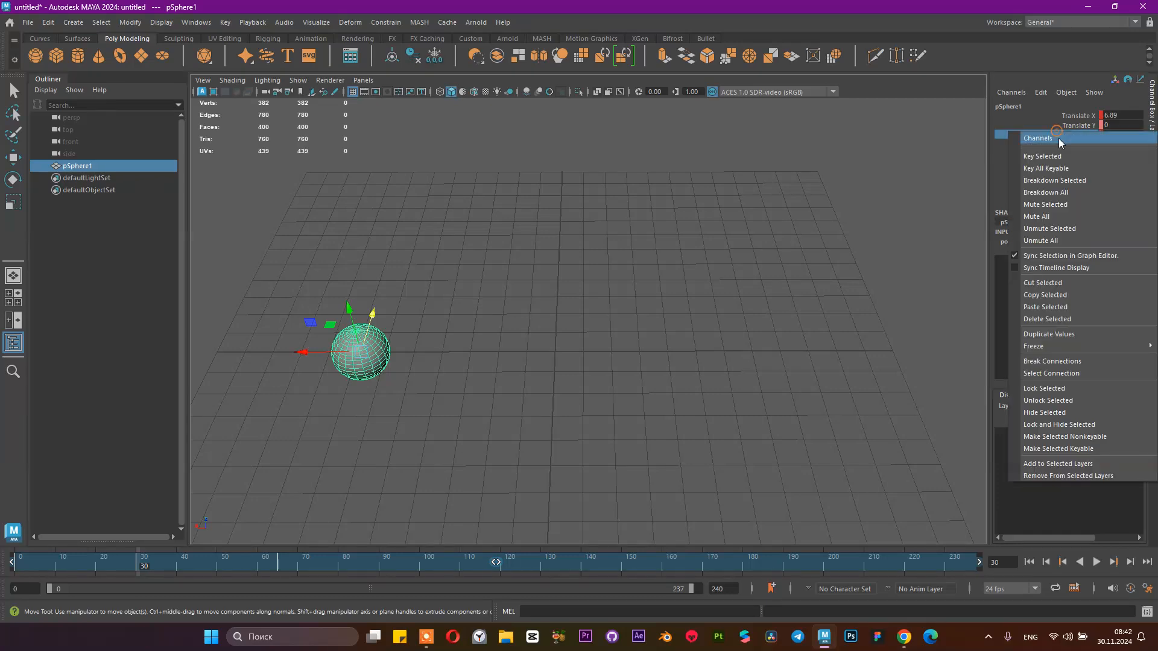
pyautogui.click(1083, 364)
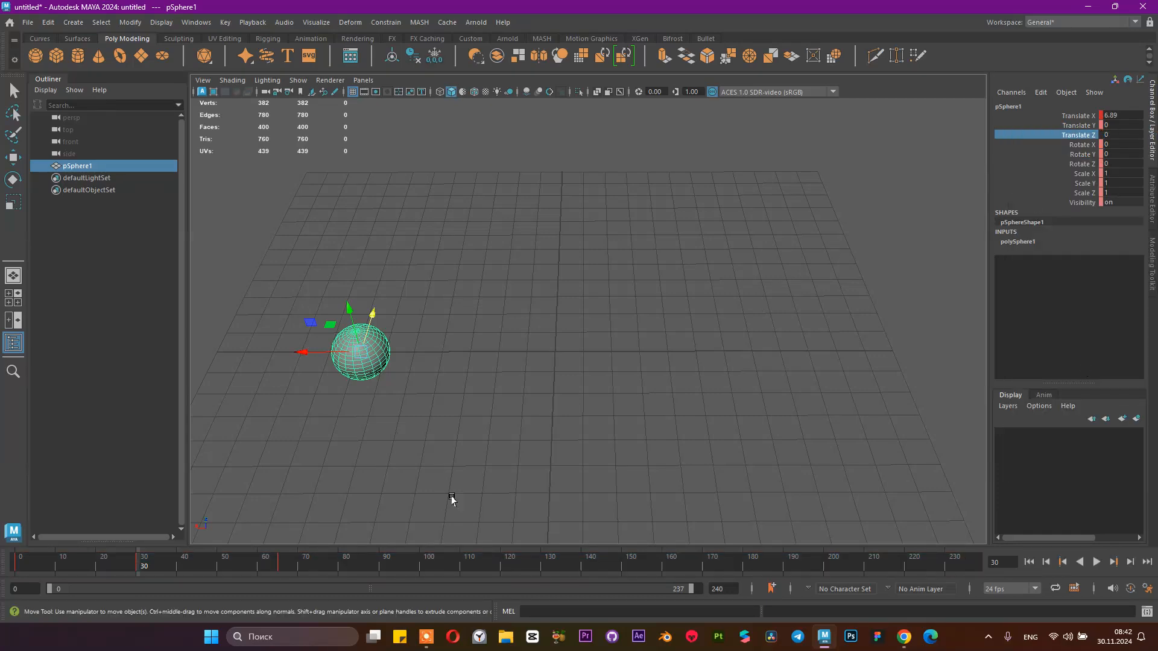
pyautogui.moveTo(129, 563); pyautogui.dragTo(280, 562)
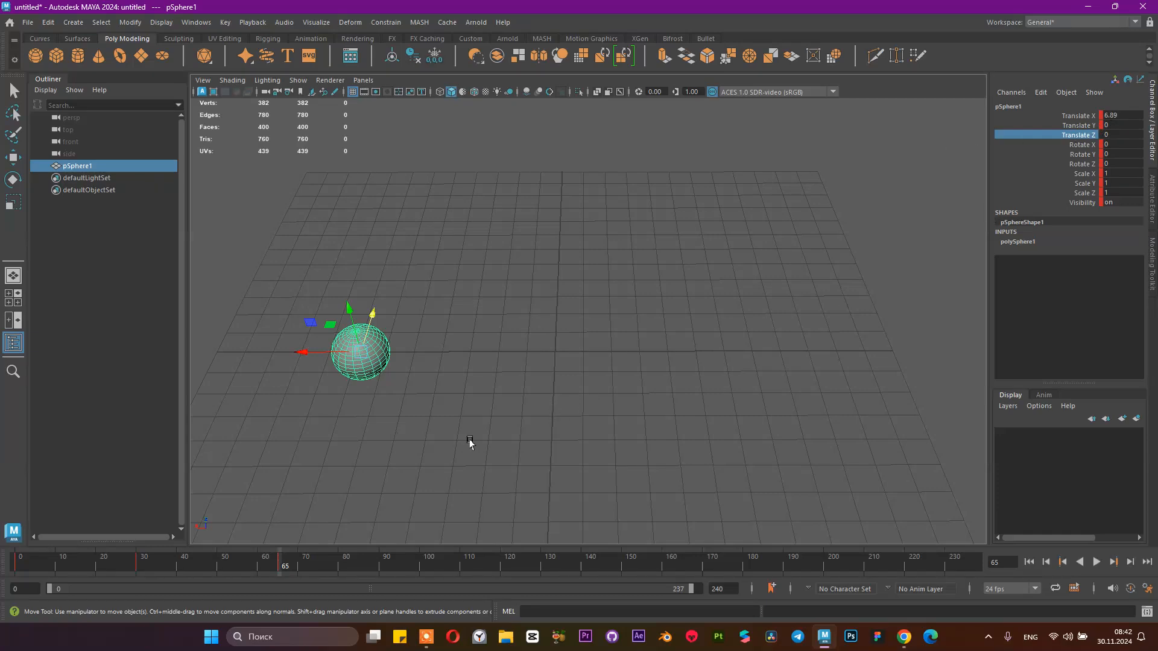
# - Undo the broken Translate Z connection and the Translate Z key at frame 30, checking playback in between
pyautogui.hotkey('ctrl', 'z')
pyautogui.hotkey('ctrl', 'z')
pyautogui.hotkey('ctrl', 'z')
pyautogui.hotkey('ctrl', 'z')
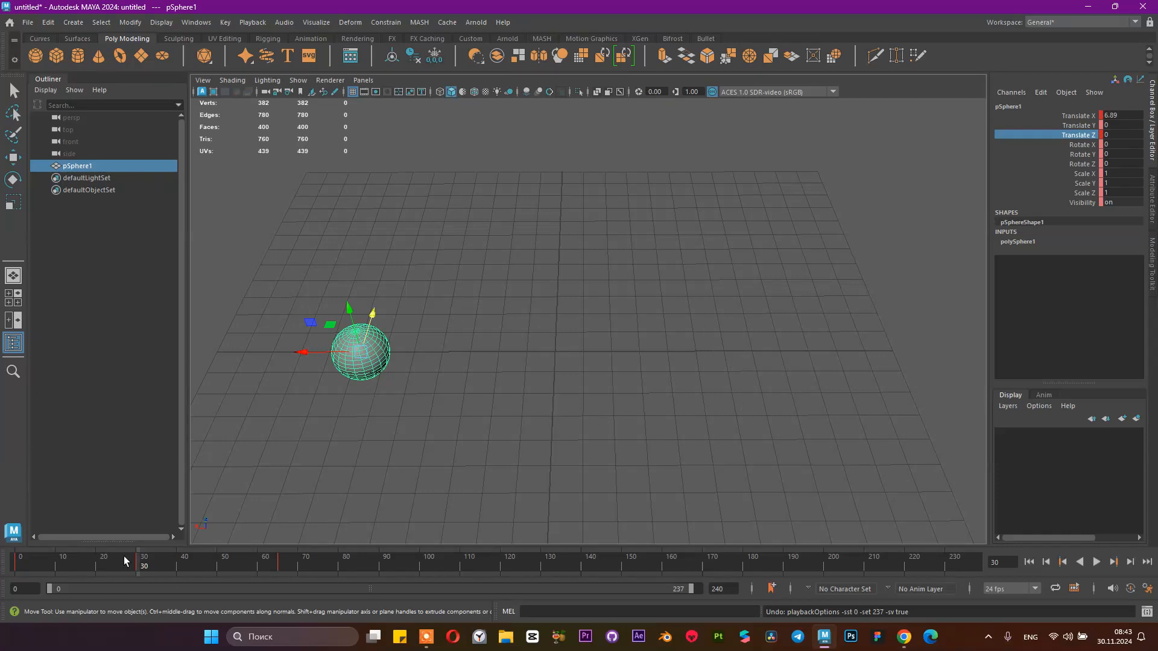
pyautogui.hotkey('alt', 'v')
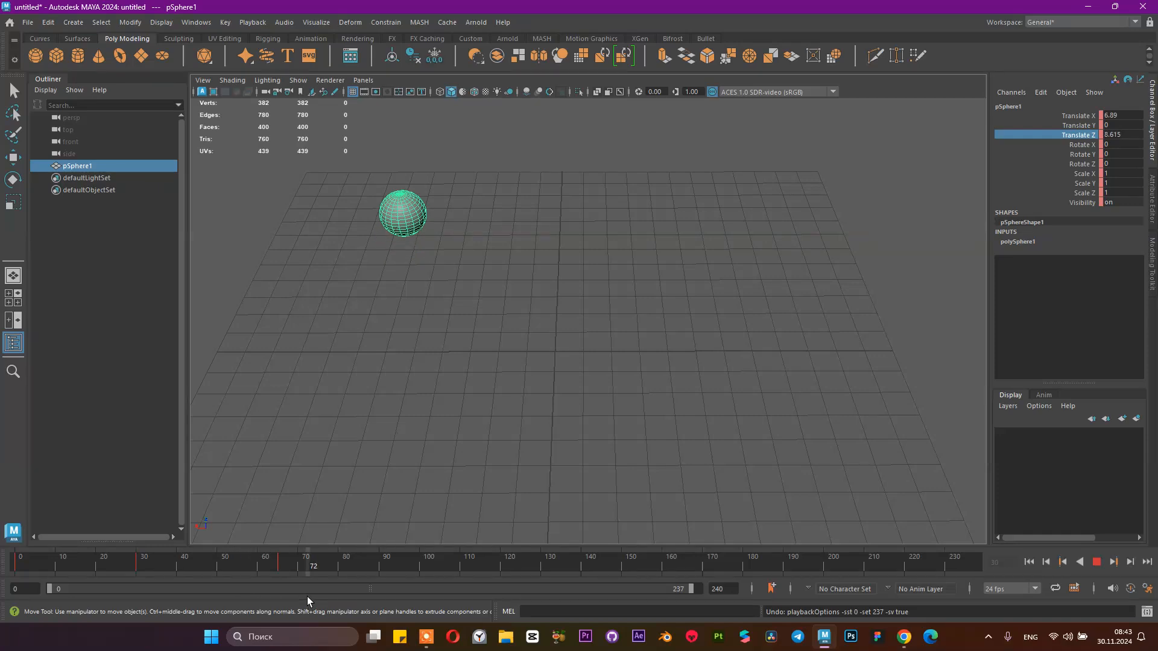
pyautogui.hotkey('alt', 'v')
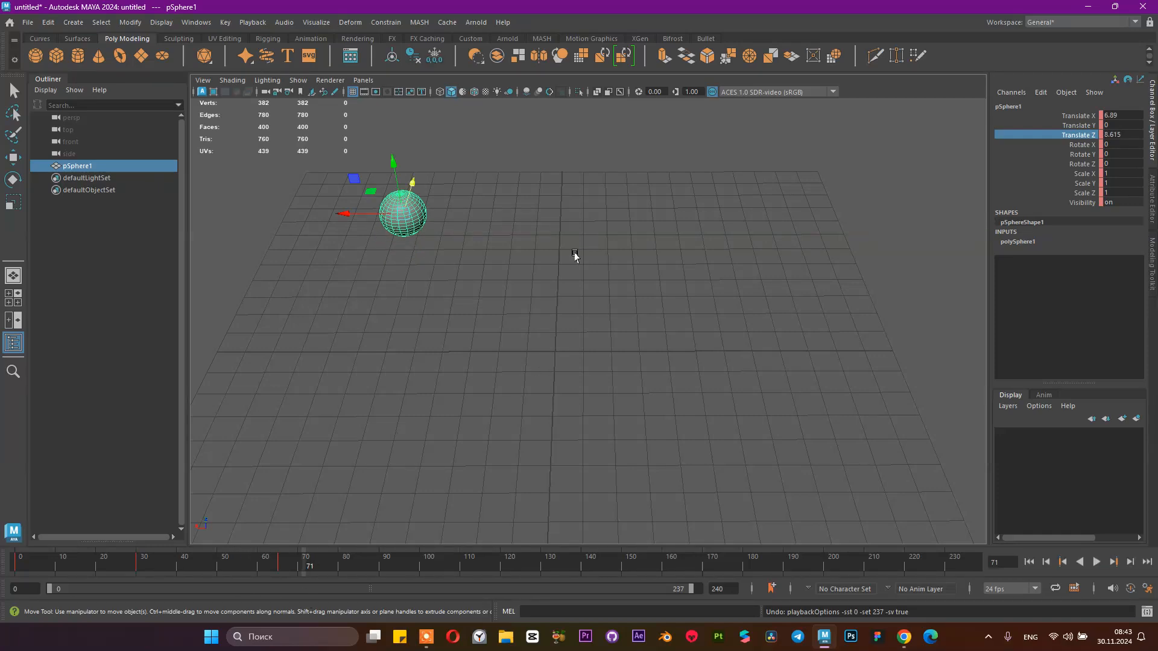
pyautogui.hotkey('ctrl', 'z')
pyautogui.hotkey('ctrl', 'z')
pyautogui.hotkey('ctrl', 'z')
pyautogui.hotkey('ctrl', 'z')
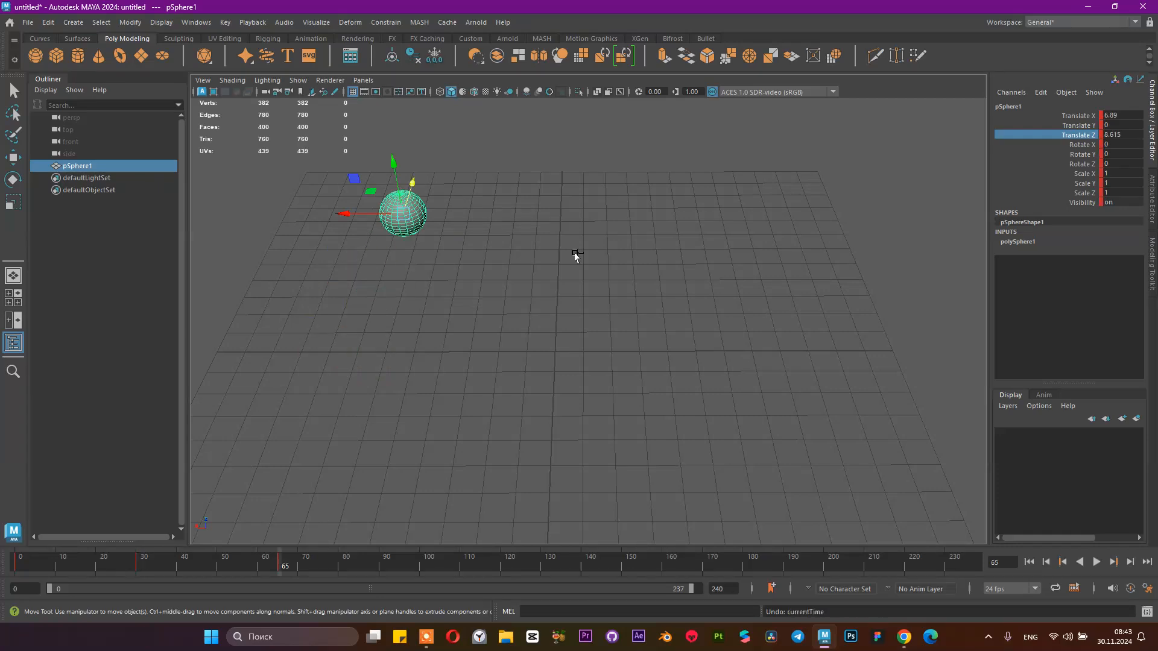
# - Play the sphere's restored animation from frame 0 to check the motion through its keys, and stop playback
pyautogui.click(1096, 562)
pyautogui.click(1096, 562)
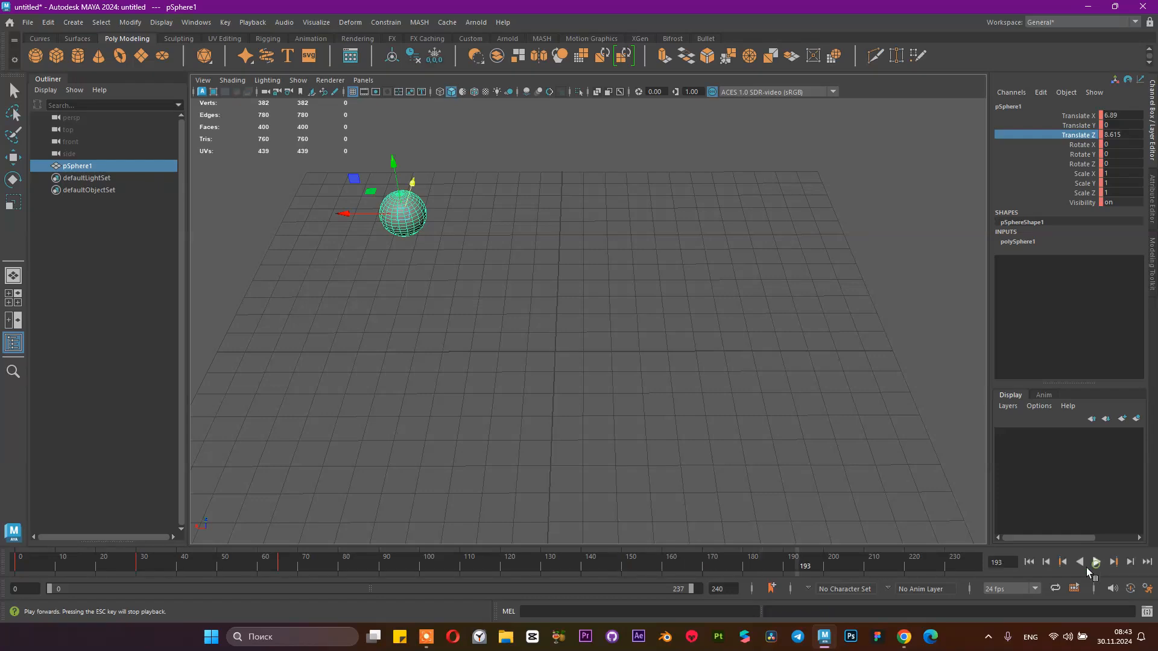
pyautogui.click(1029, 562)
pyautogui.click(1096, 562)
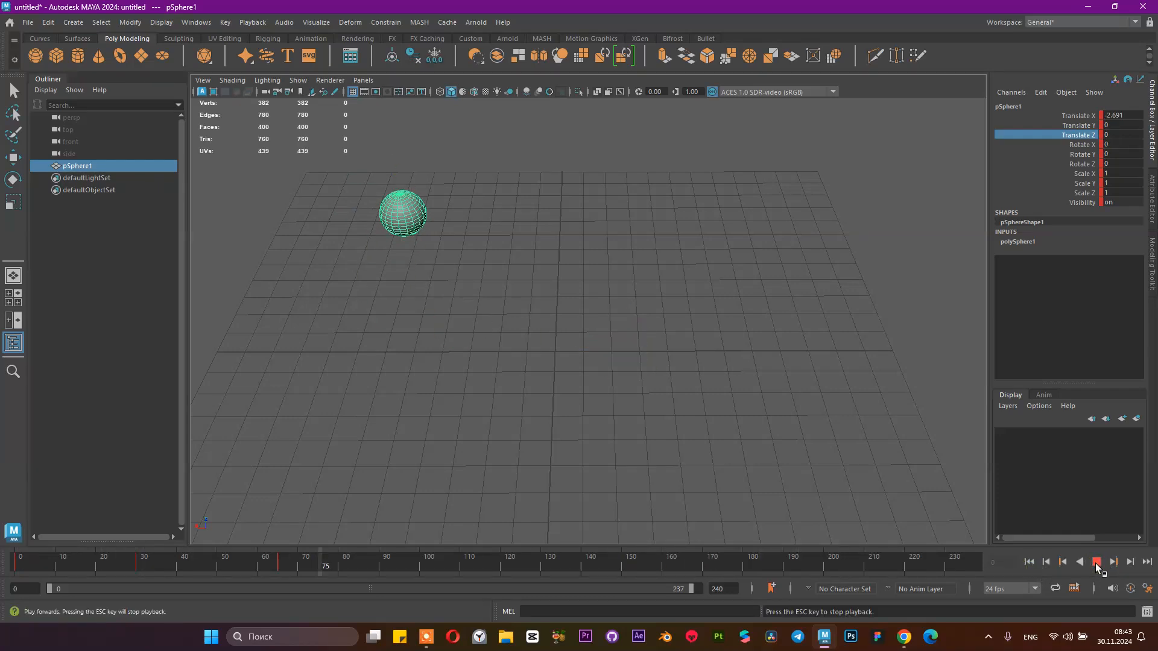
pyautogui.click(1096, 562)
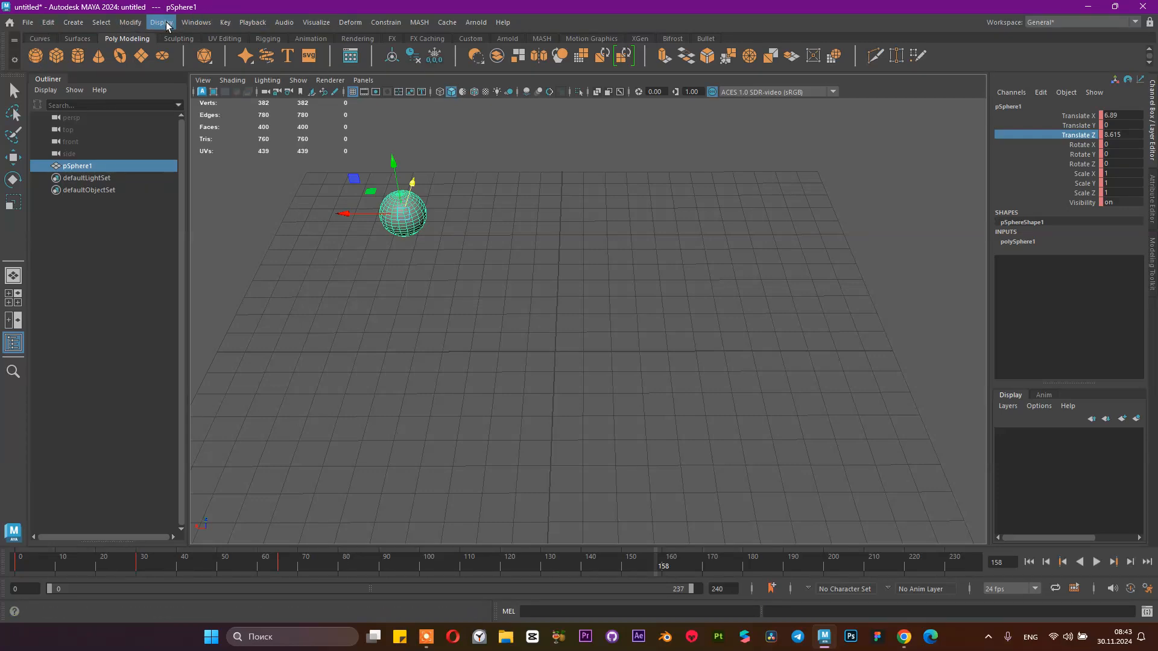
# - Open the Graph Editor for the sphere, then resize and position its window so the sphere stays visible beside the curves
pyautogui.click(196, 22)
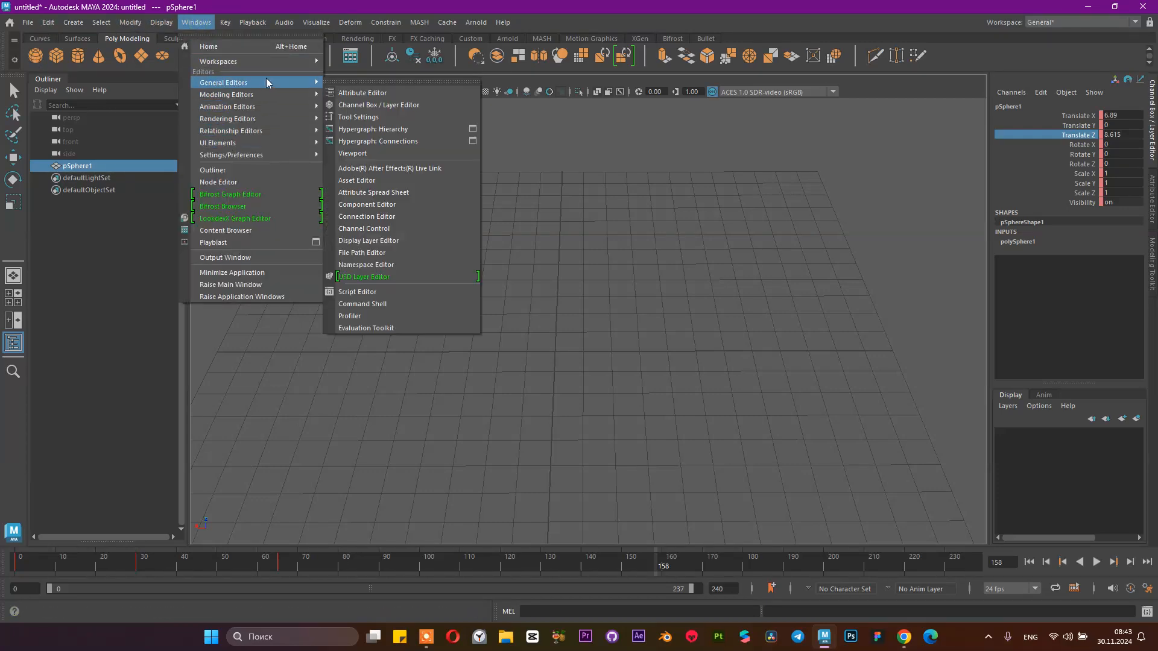
pyautogui.moveTo(291, 100)
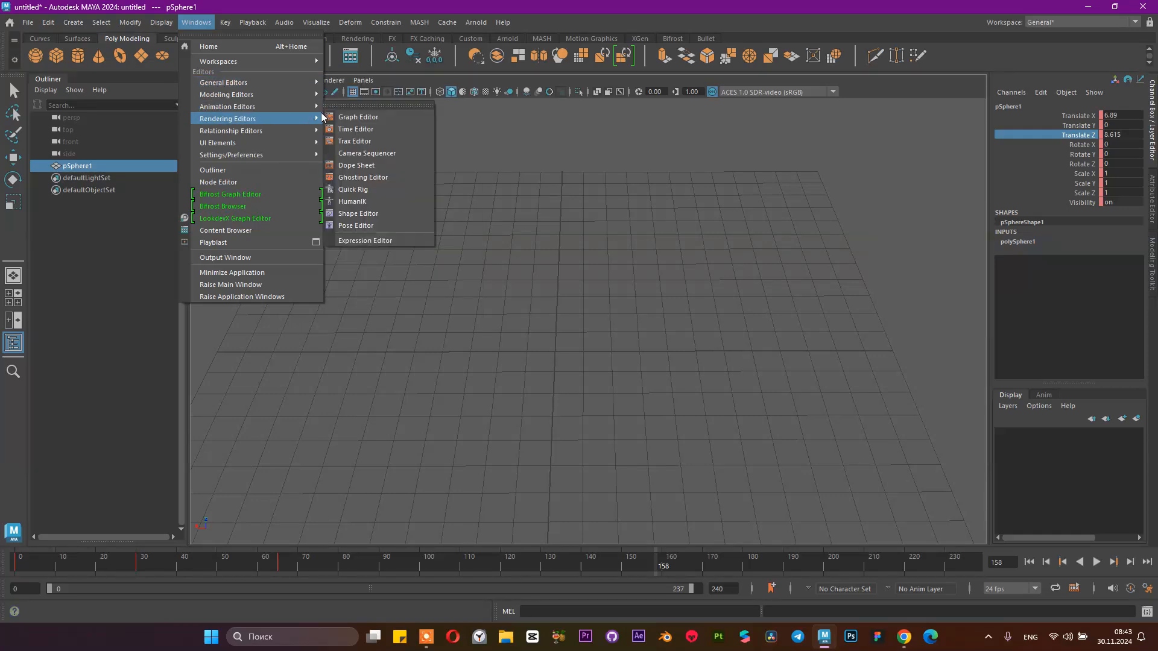
pyautogui.click(351, 117)
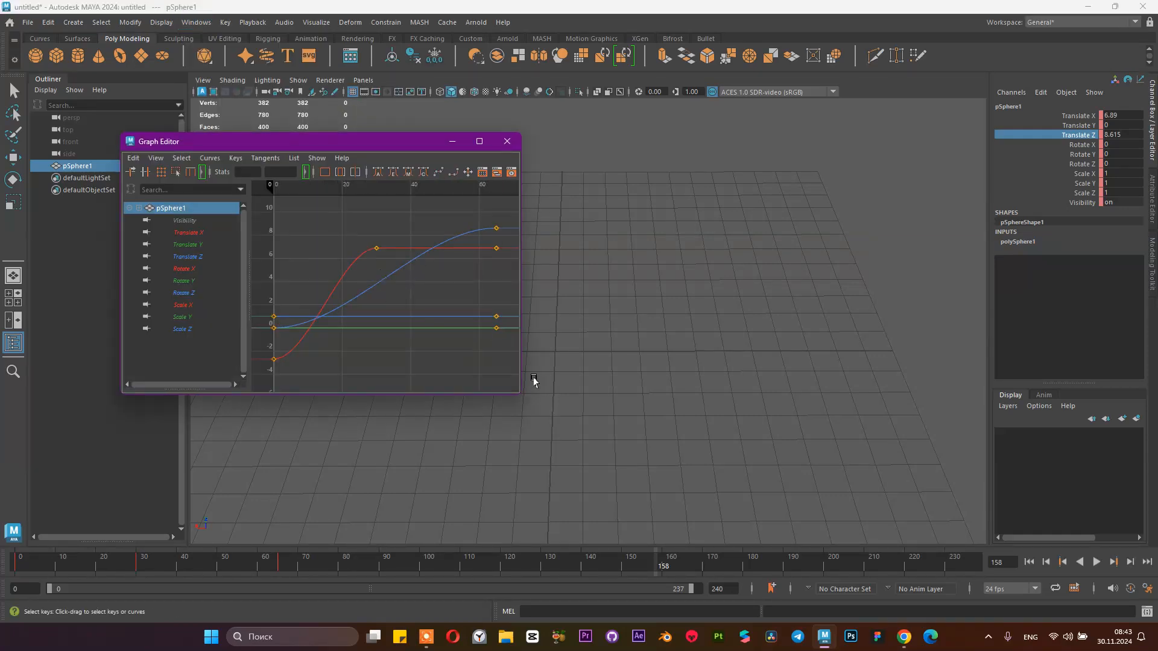
pyautogui.moveTo(520, 395); pyautogui.dragTo(825, 489)
pyautogui.moveTo(501, 143); pyautogui.dragTo(781, 154)
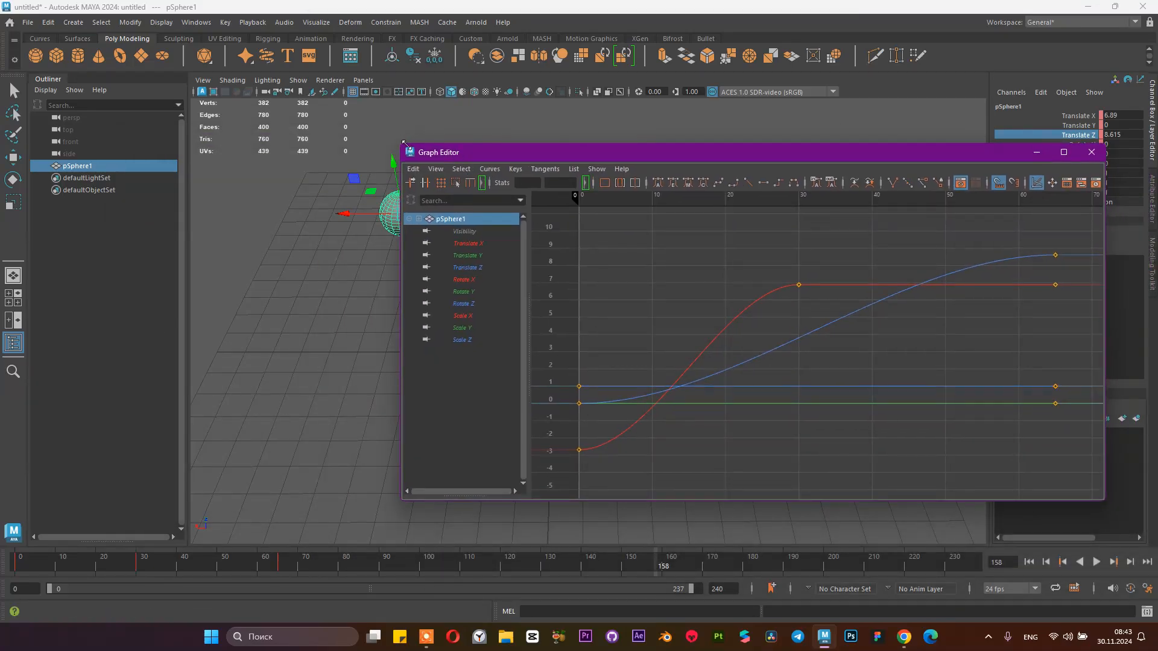
pyautogui.moveTo(404, 143); pyautogui.dragTo(589, 195)
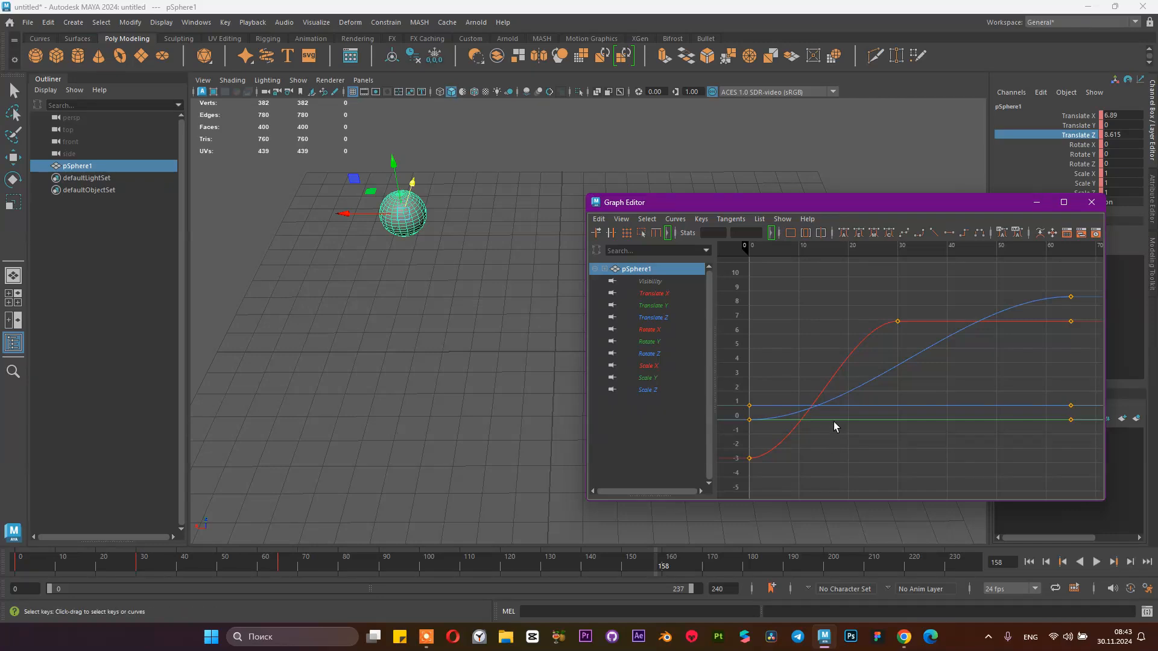
# - Scrub to frame 14 in the Graph Editor and view the sphere's transform curves channel by channel, ending on Scale Z
pyautogui.moveTo(745, 248); pyautogui.dragTo(818, 252)
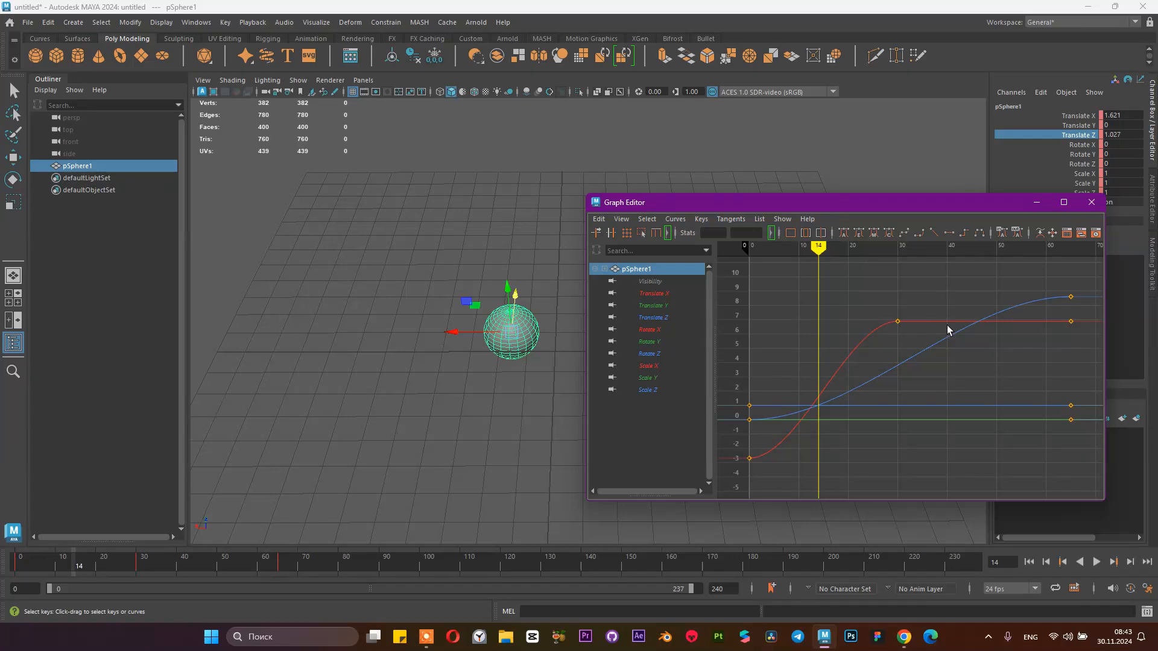
pyautogui.click(639, 293)
pyautogui.click(635, 307)
pyautogui.click(631, 329)
pyautogui.click(630, 343)
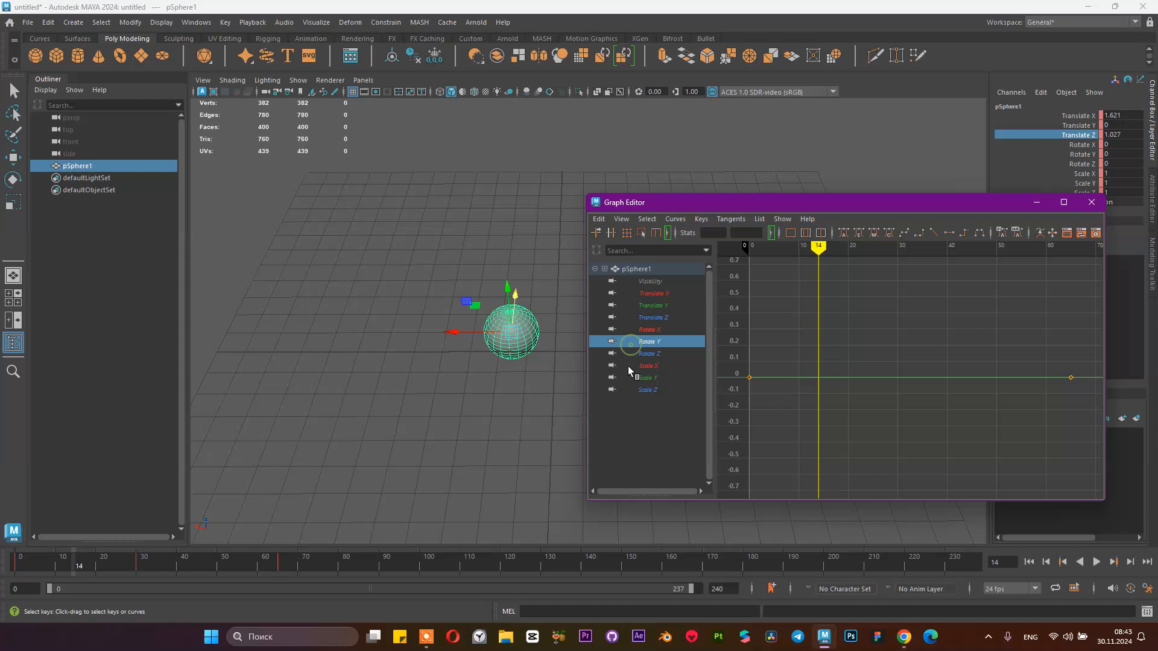
pyautogui.click(629, 366)
pyautogui.click(631, 378)
pyautogui.click(632, 389)
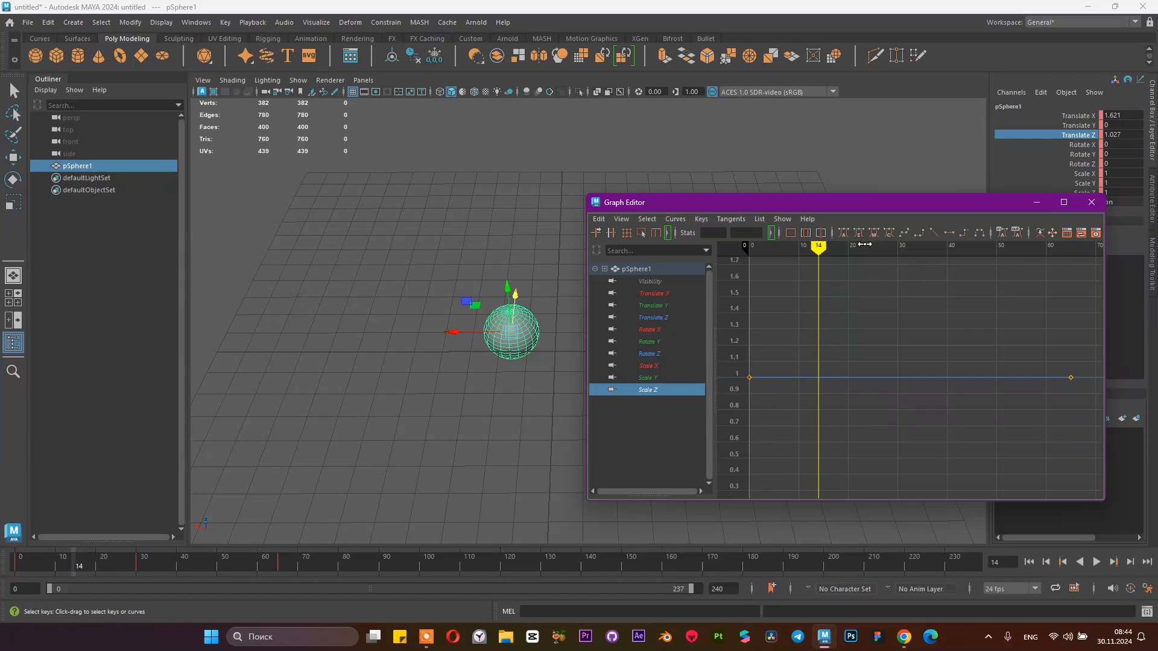
# - Display the curves from Translate X through Scale Z together and scrub to frame 12
pyautogui.click(651, 294)
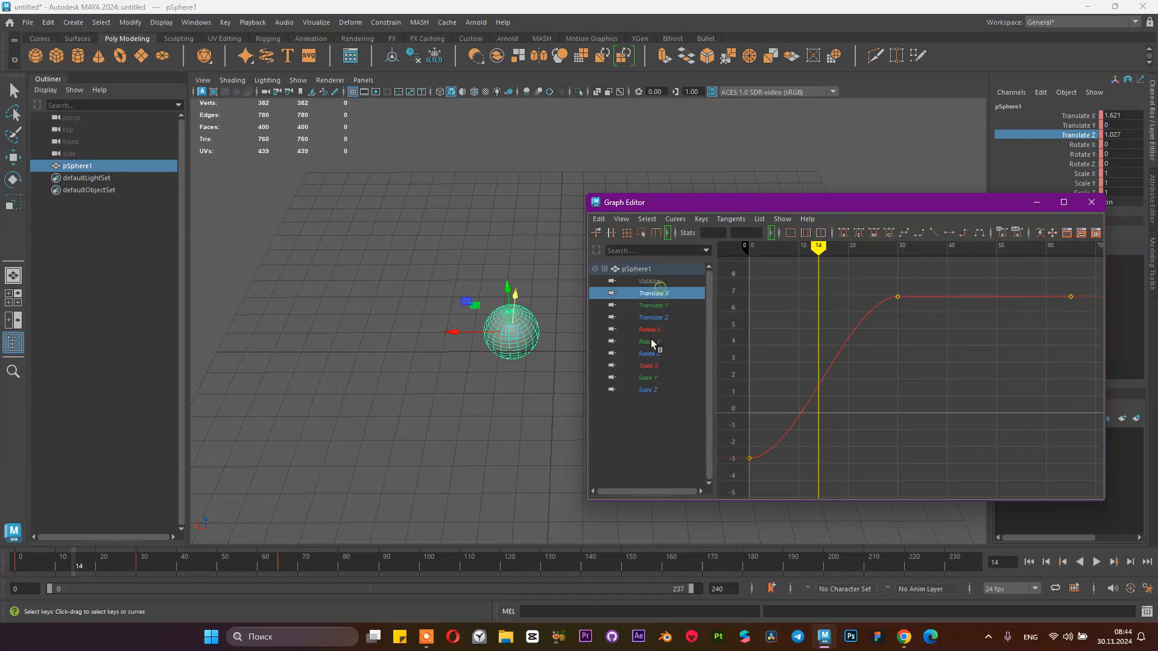
pyautogui.keyDown('shift'); pyautogui.click(646, 391); pyautogui.keyUp('shift')
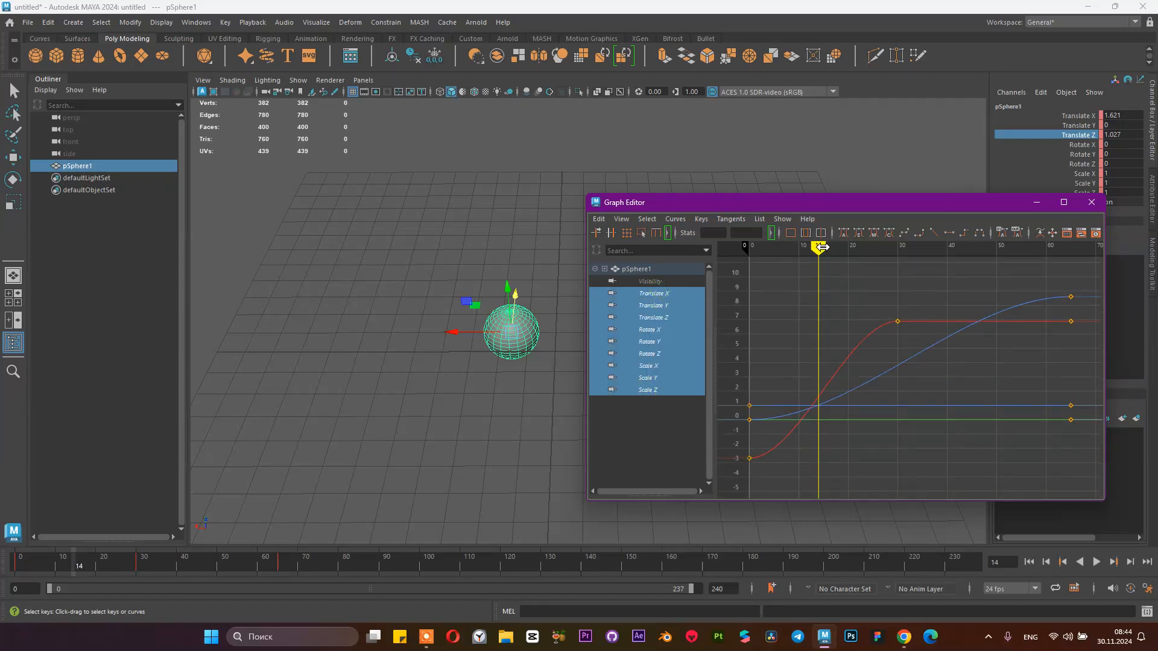
pyautogui.moveTo(821, 248)
pyautogui.mouseDown()
pyautogui.moveTo(750, 255)
pyautogui.moveTo(808, 262)
pyautogui.mouseUp()
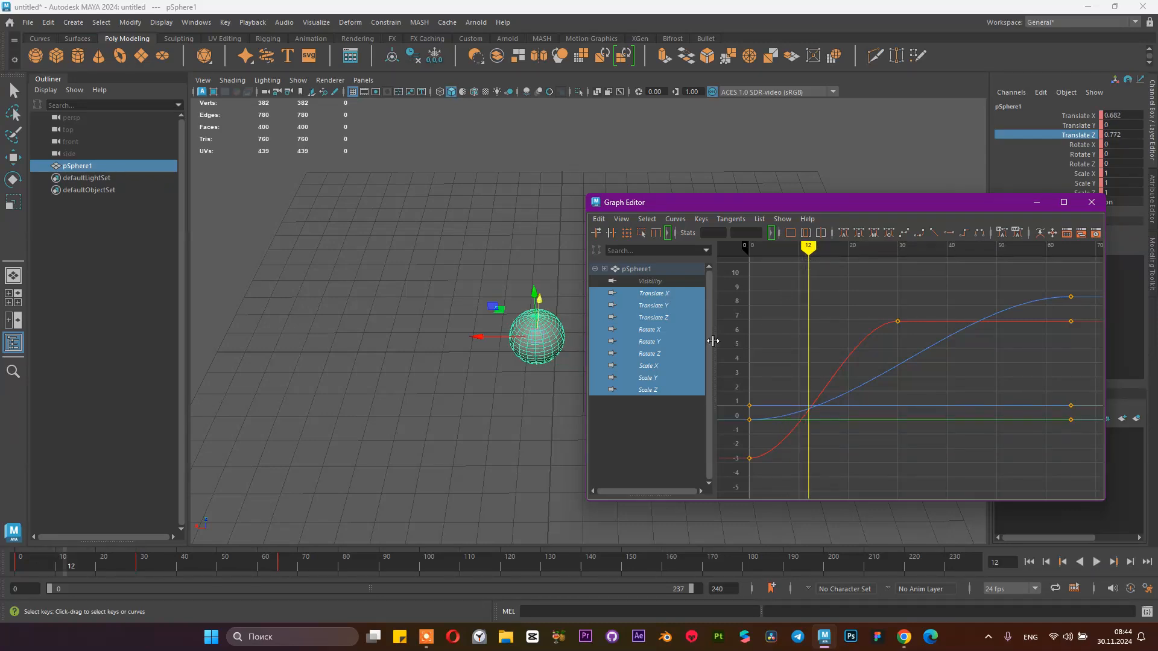
# - Isolate the Translate Z curve and examine the sphere's motion along it by scrubbing and playing, finishing at frame 31
pyautogui.click(675, 321)
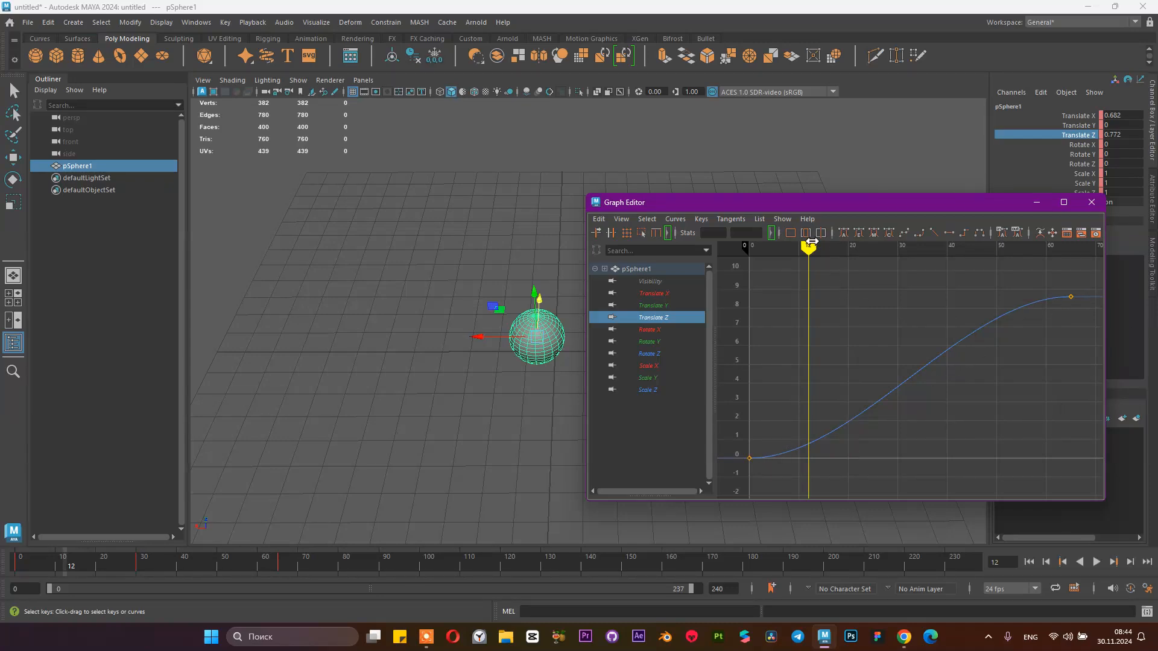
pyautogui.moveTo(809, 246); pyautogui.dragTo(793, 277)
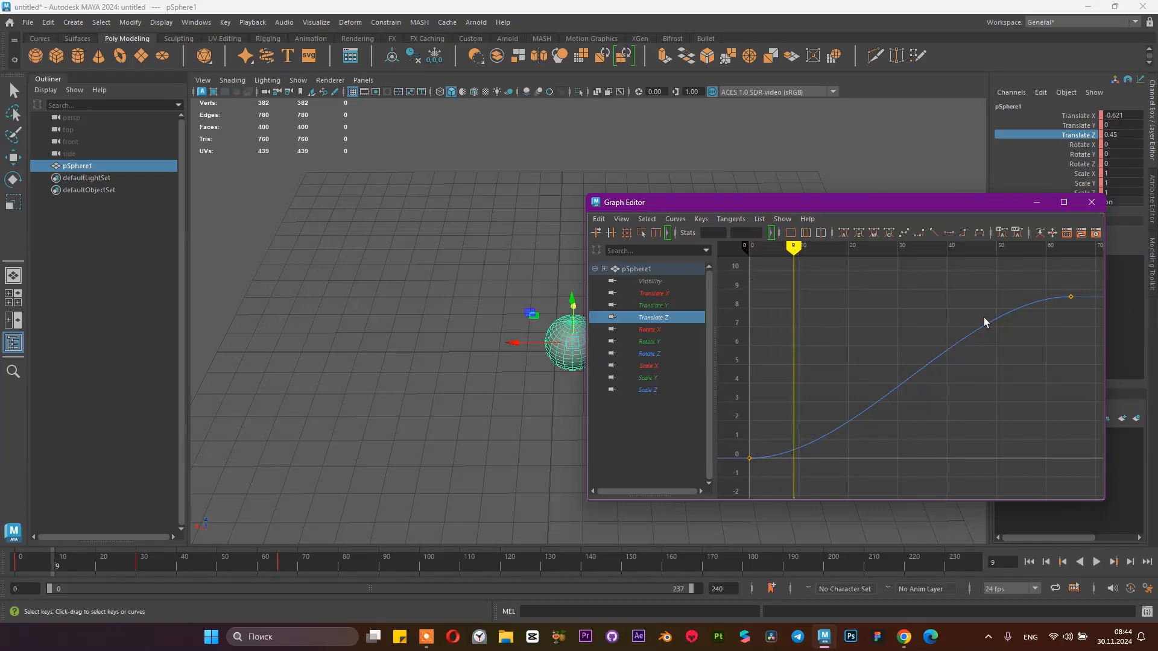
pyautogui.hotkey('alt', 'v')
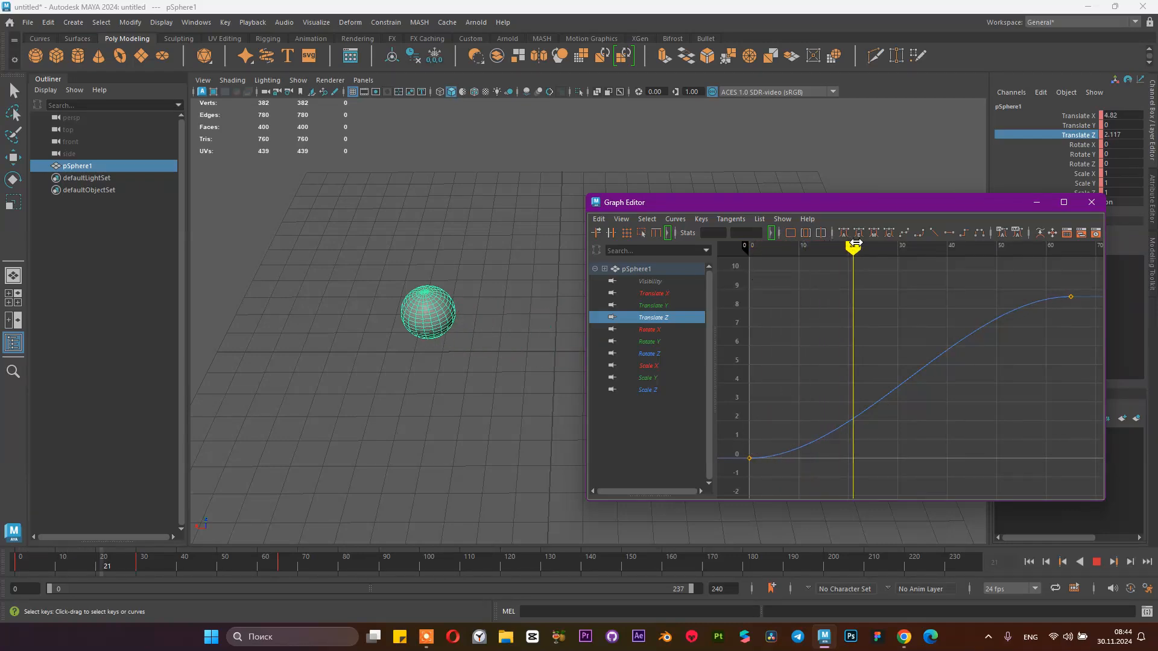
pyautogui.moveTo(916, 246); pyautogui.dragTo(747, 357)
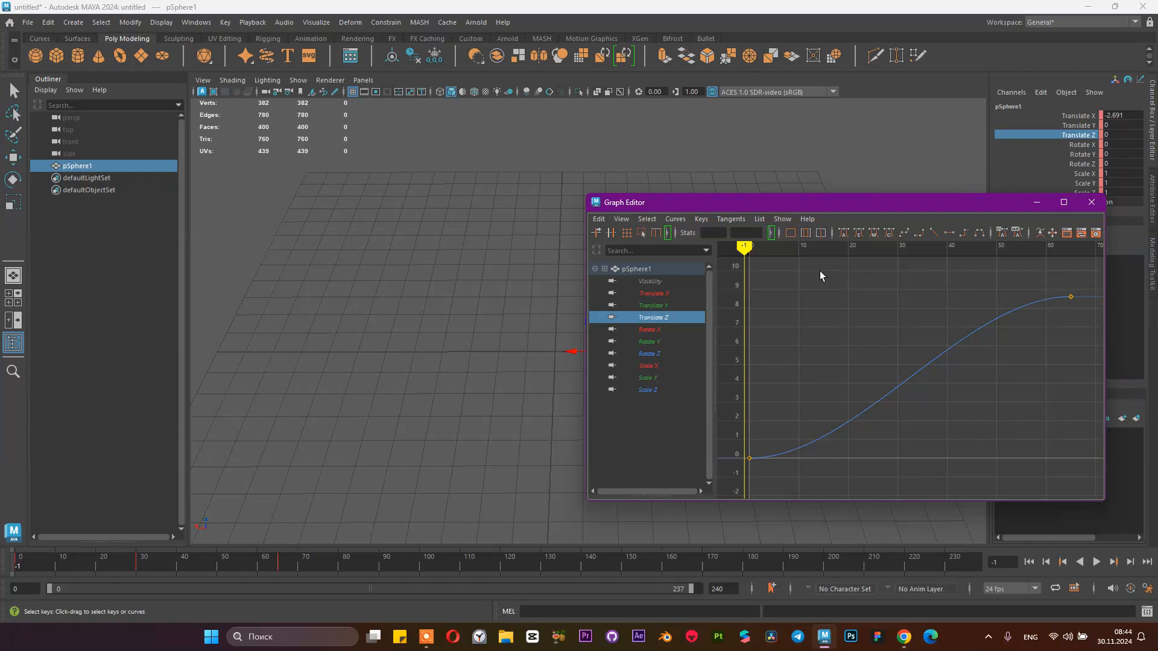
pyautogui.moveTo(747, 245); pyautogui.dragTo(901, 247)
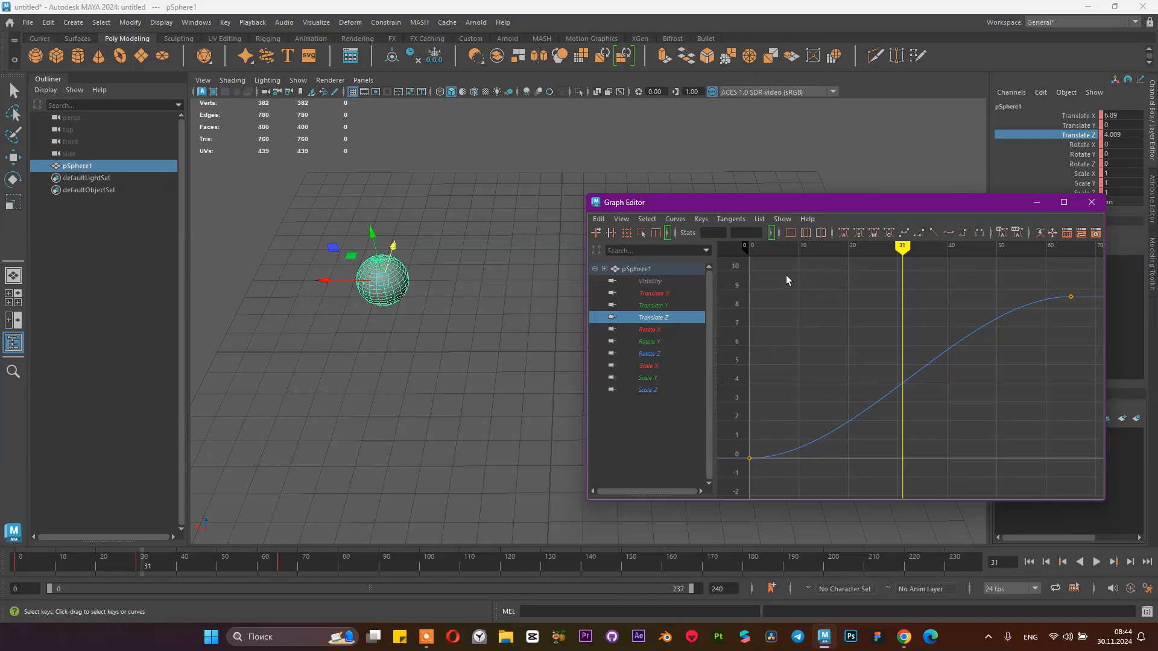
# - Apply linear tangents to all keys of the Translate Z curve and play the sphere's animation from frame 0
pyautogui.moveTo(736, 283); pyautogui.dragTo(1090, 451)
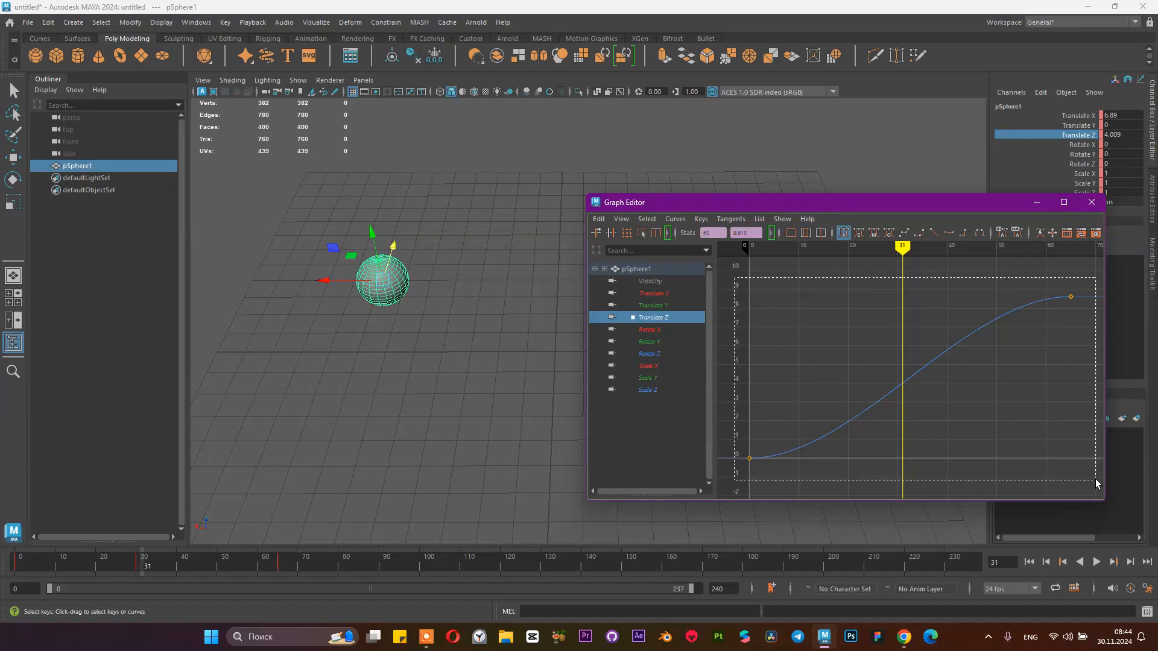
pyautogui.click(934, 234)
pyautogui.moveTo(900, 261); pyautogui.dragTo(748, 259)
pyautogui.click(1097, 566)
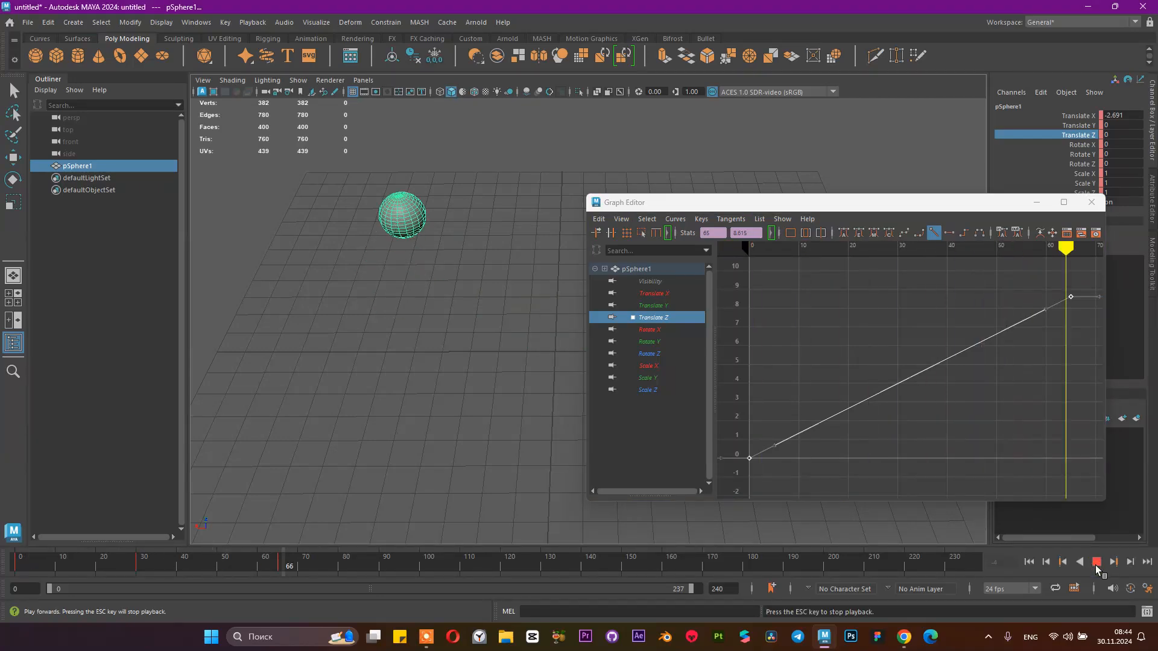
pyautogui.click(1096, 564)
pyautogui.click(1033, 566)
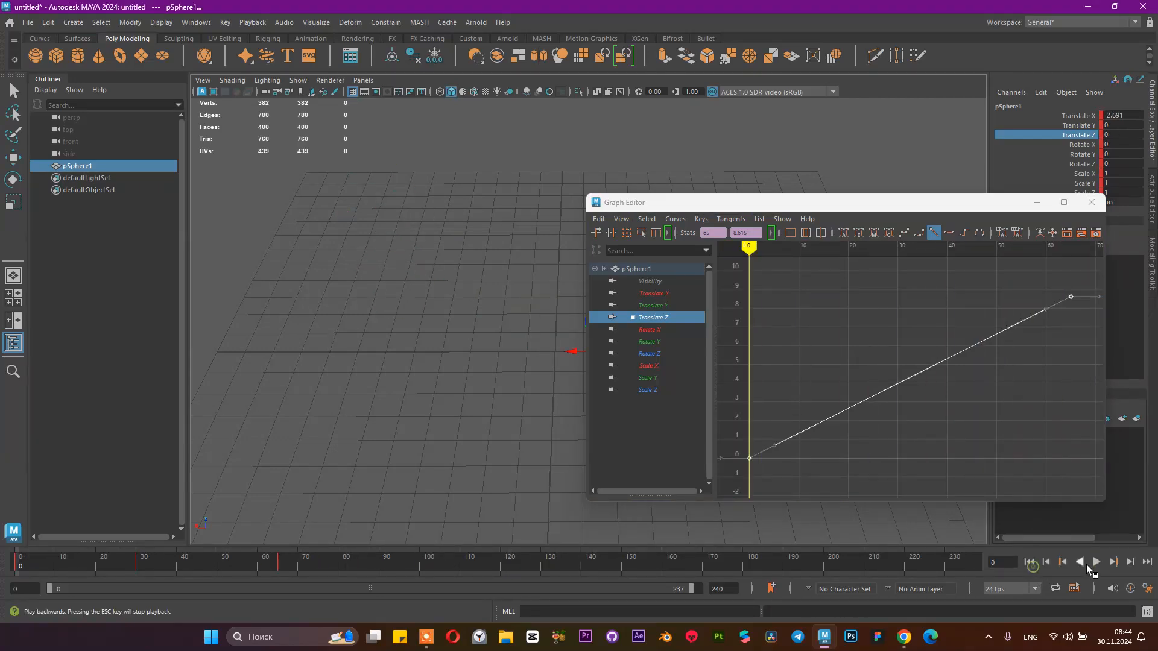
pyautogui.click(1092, 562)
pyautogui.click(1093, 562)
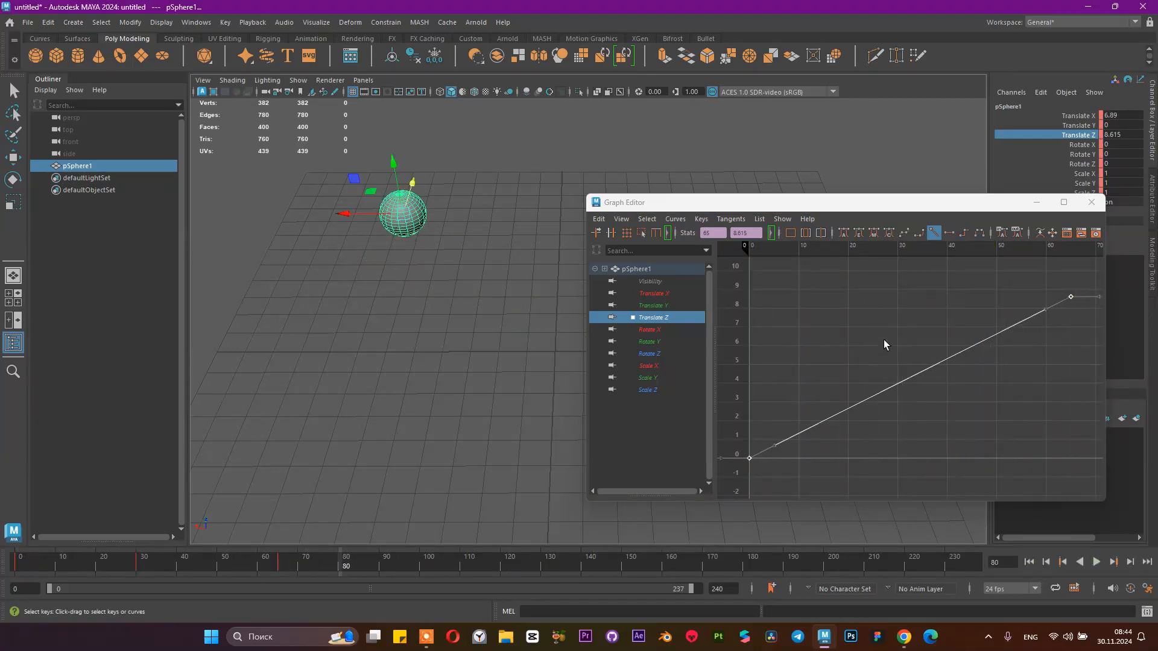
# - Undo the linear tangents on the Translate Z curve and play the animation from frame 0 for comparison
pyautogui.hotkey('ctrl', 'z')
pyautogui.hotkey('ctrl', 'z')
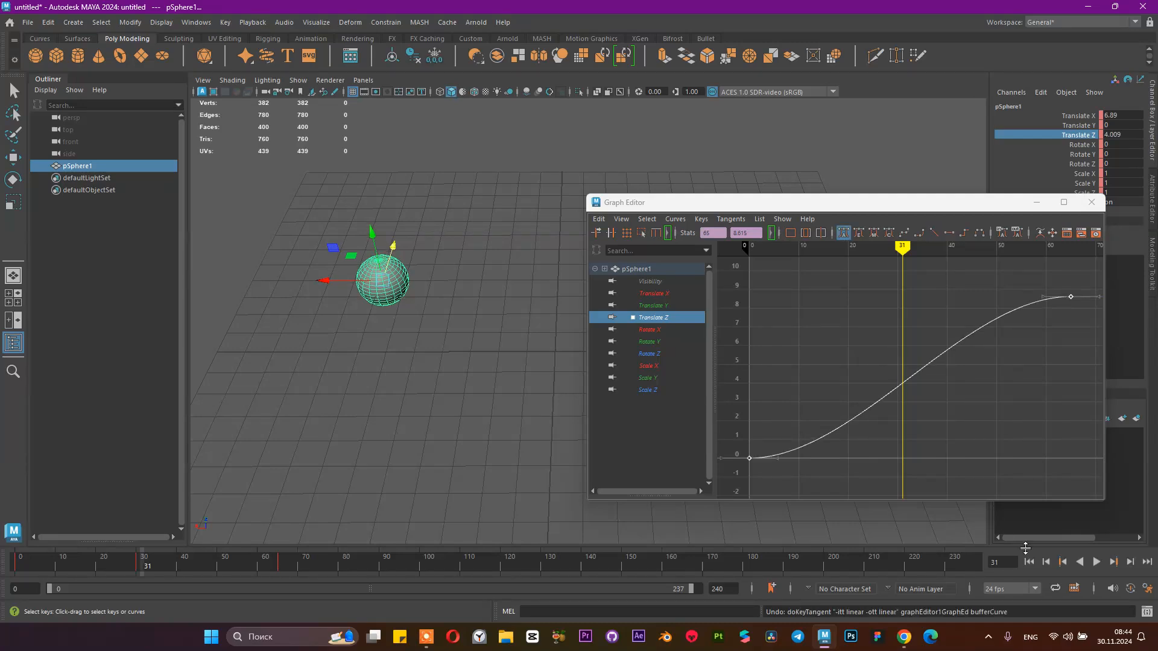
pyautogui.click(1029, 562)
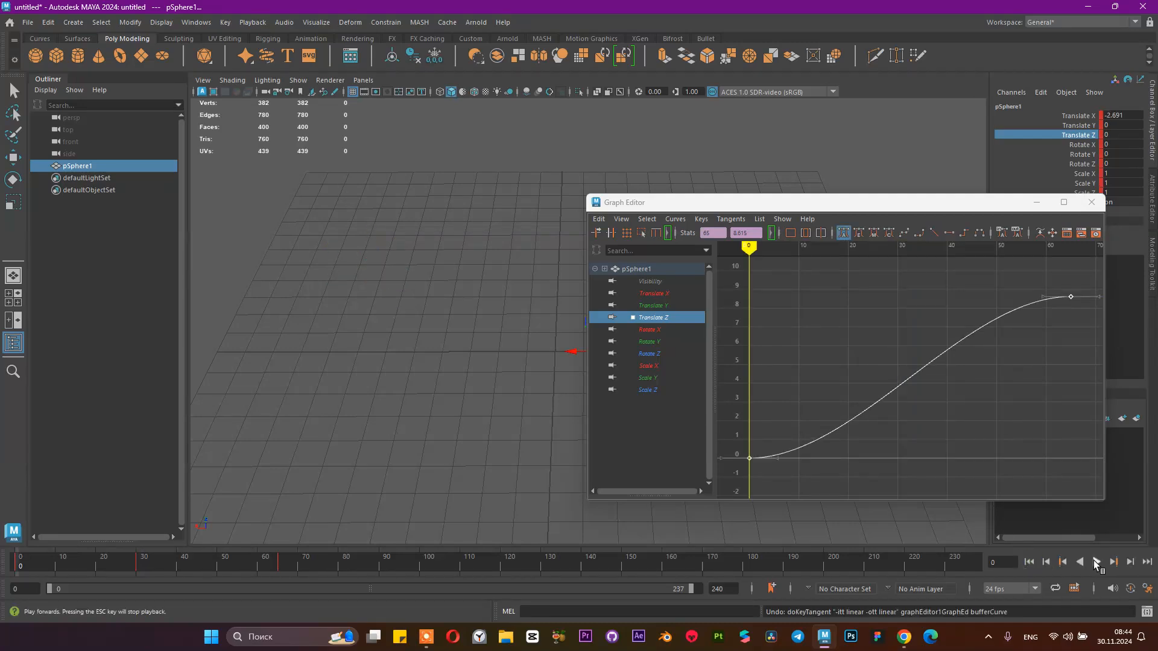
pyautogui.click(1095, 562)
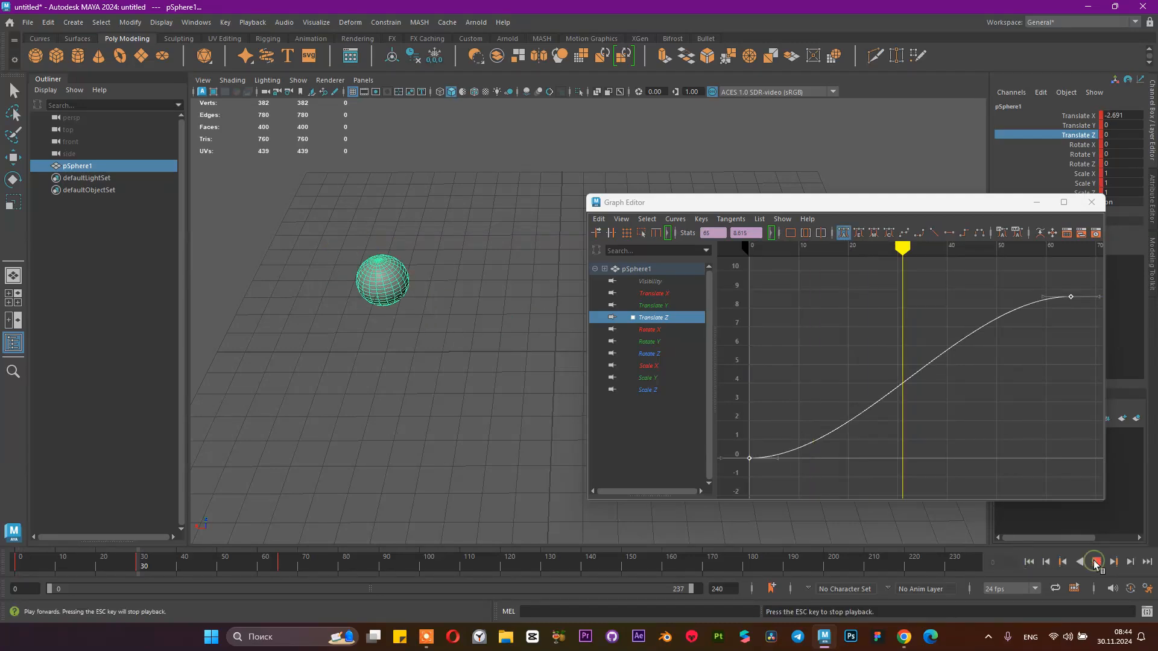
pyautogui.click(1096, 562)
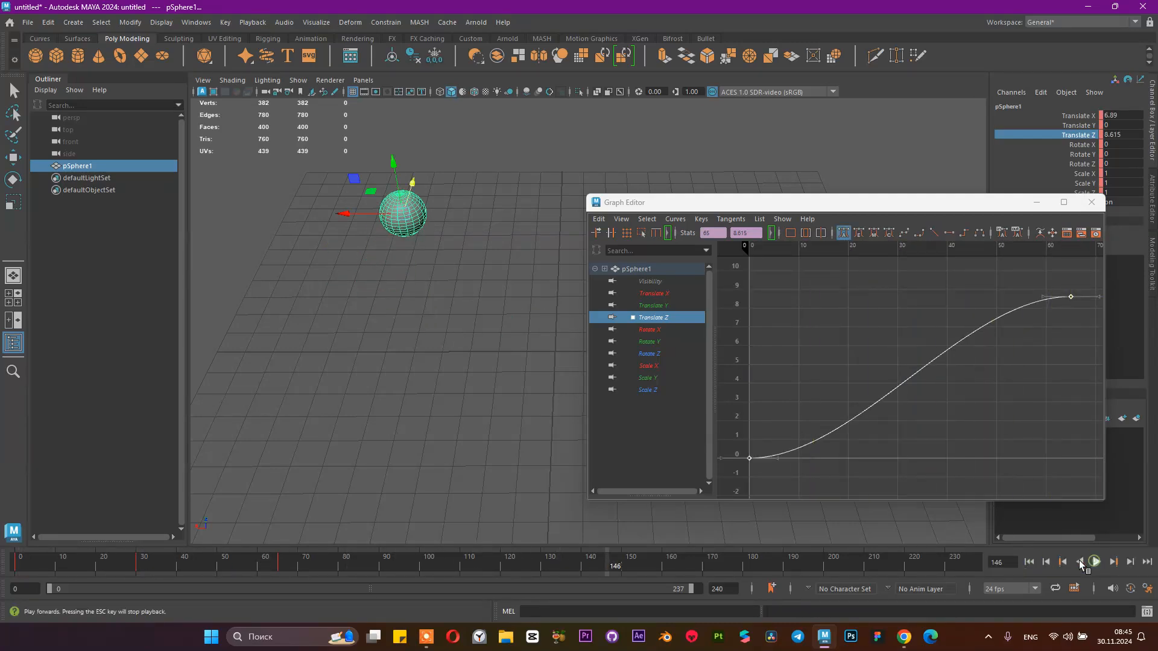
# - Return to frame 0, narrow the Graph Editor window to uncover the sphere's starting position, and replay the animation
pyautogui.click(1029, 562)
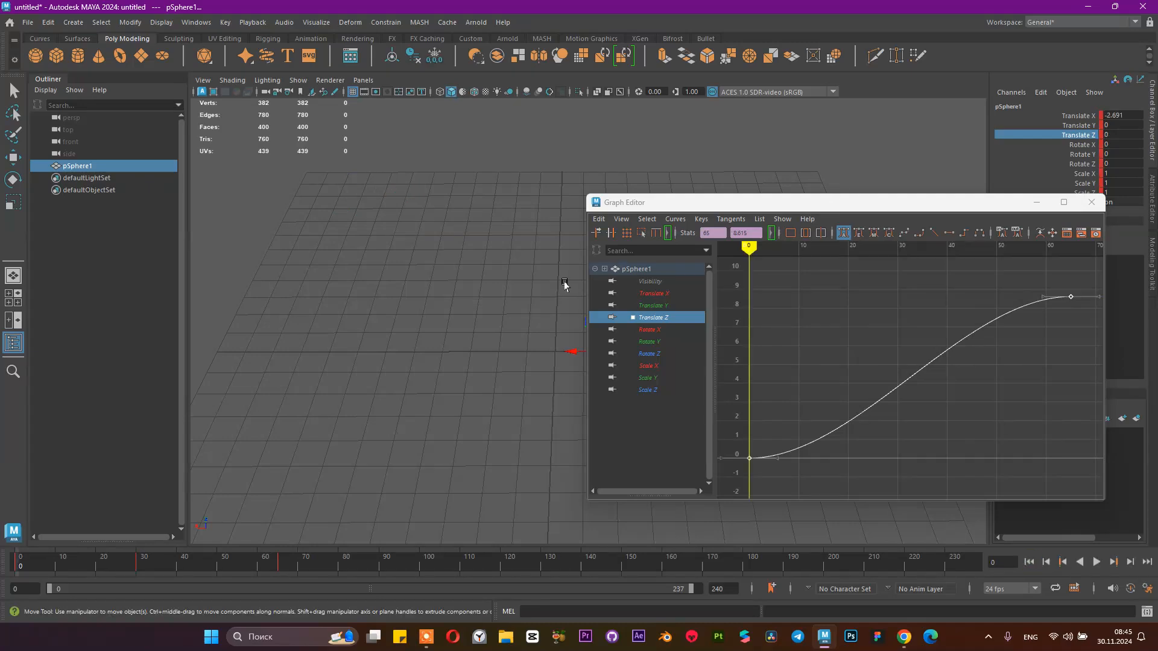
pyautogui.moveTo(587, 289); pyautogui.dragTo(701, 302)
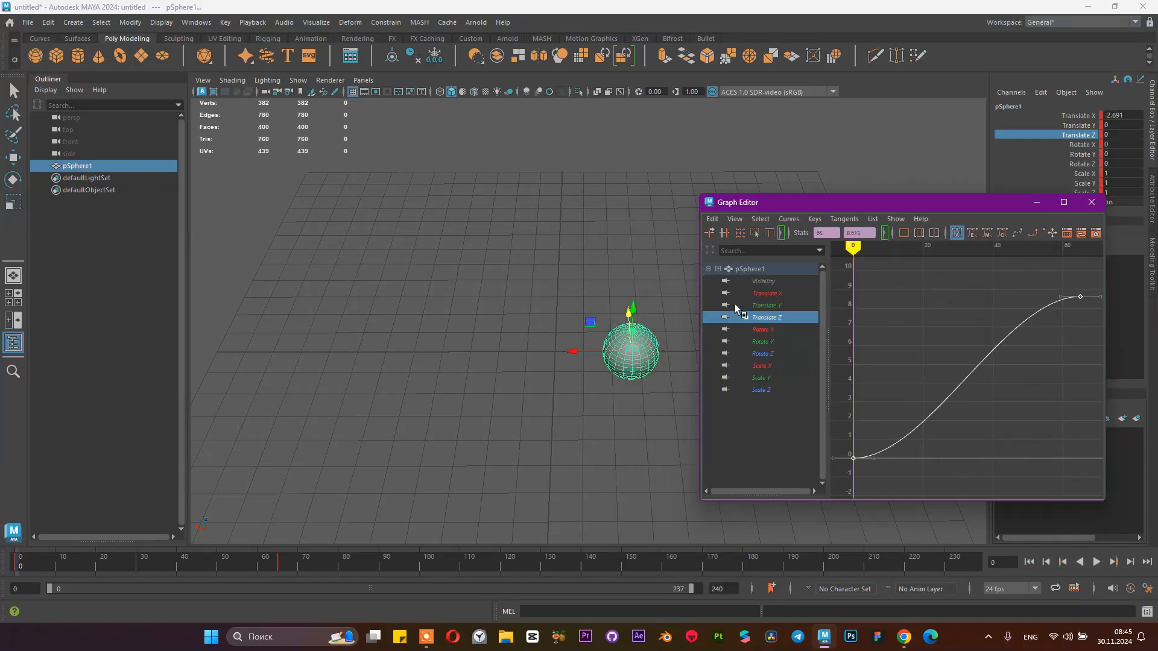
pyautogui.click(1099, 561)
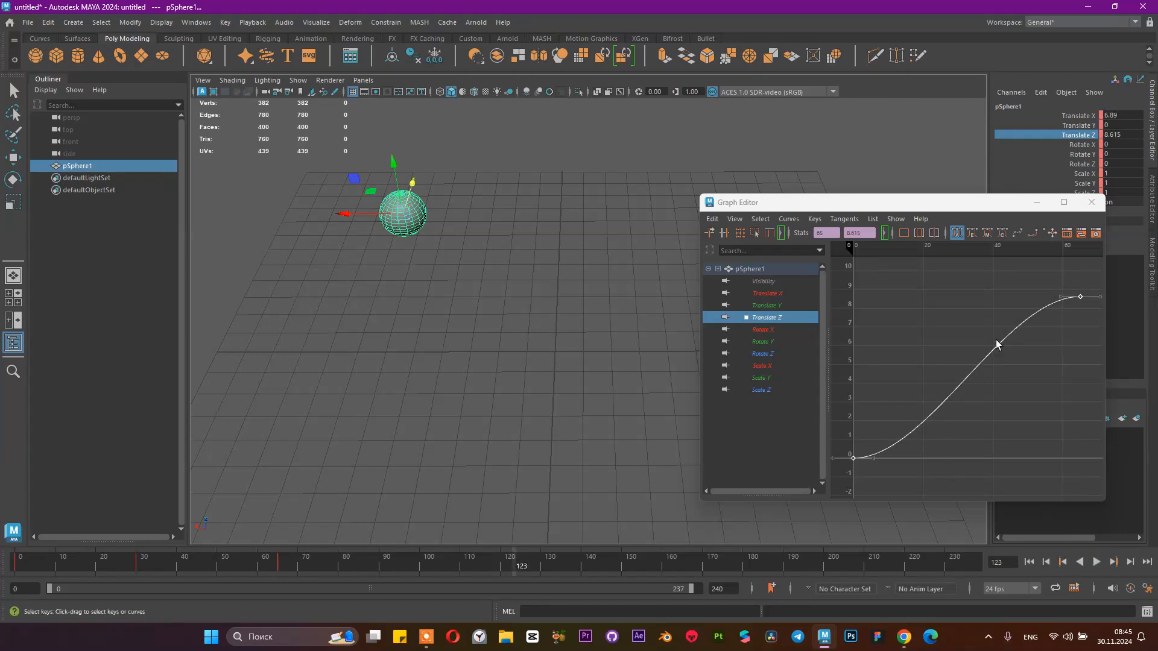
# - Reposition and widen the Graph Editor window, and frame the Translate Z curve in it
pyautogui.moveTo(951, 202); pyautogui.dragTo(831, 168)
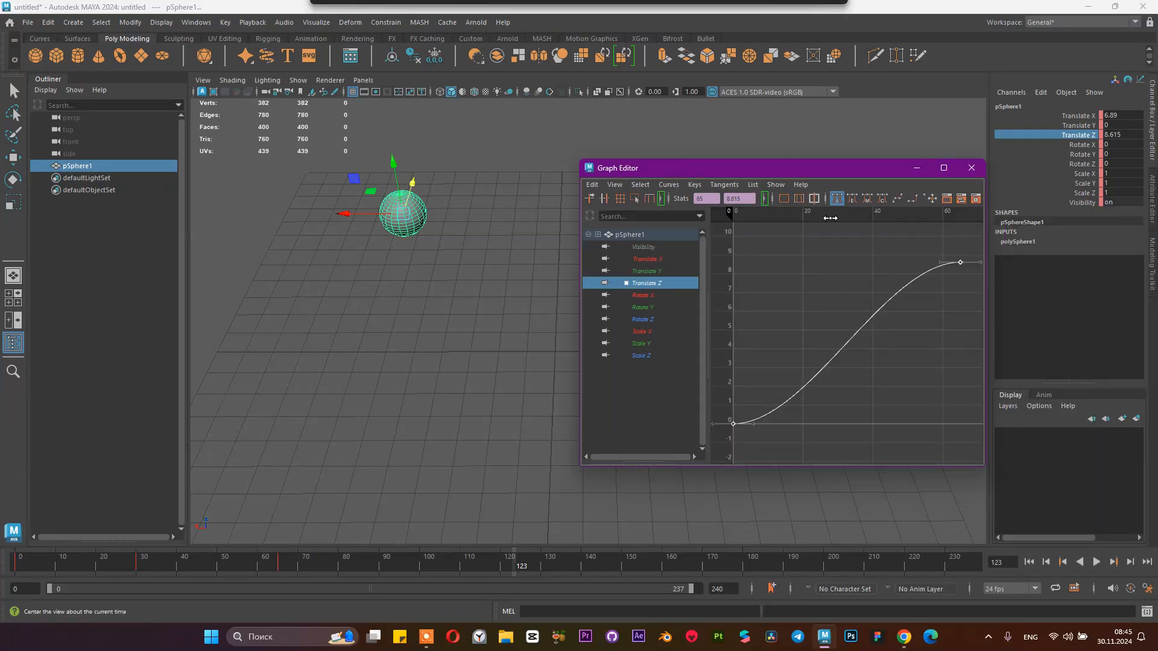
pyautogui.moveTo(984, 278); pyautogui.dragTo(1106, 294)
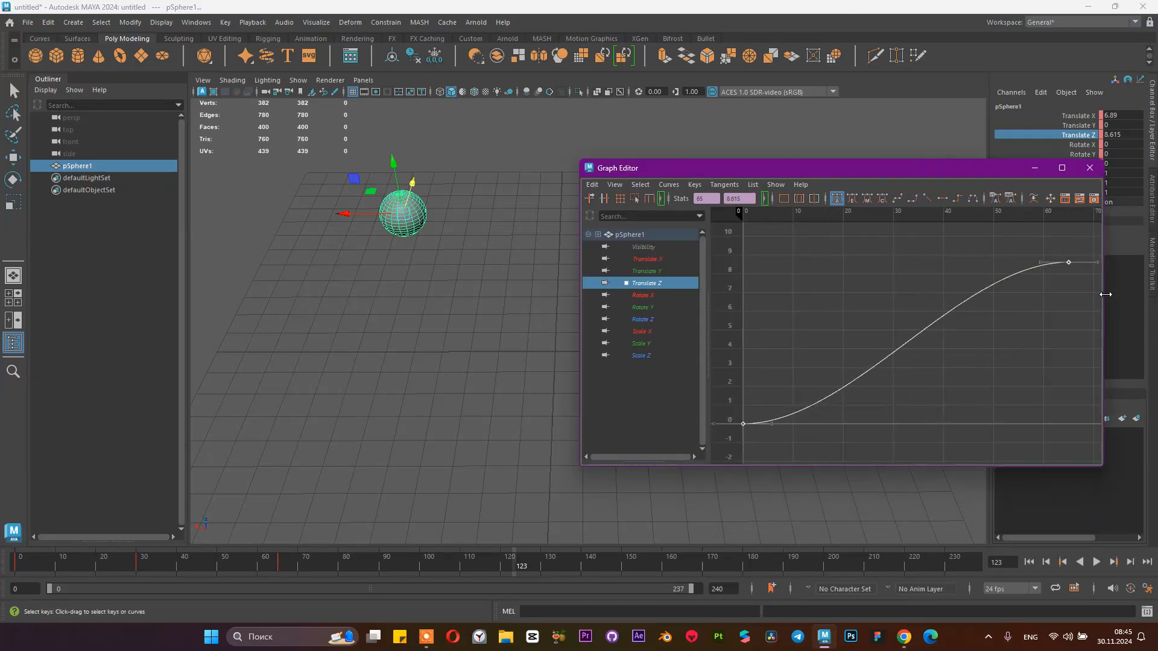
pyautogui.press('f')
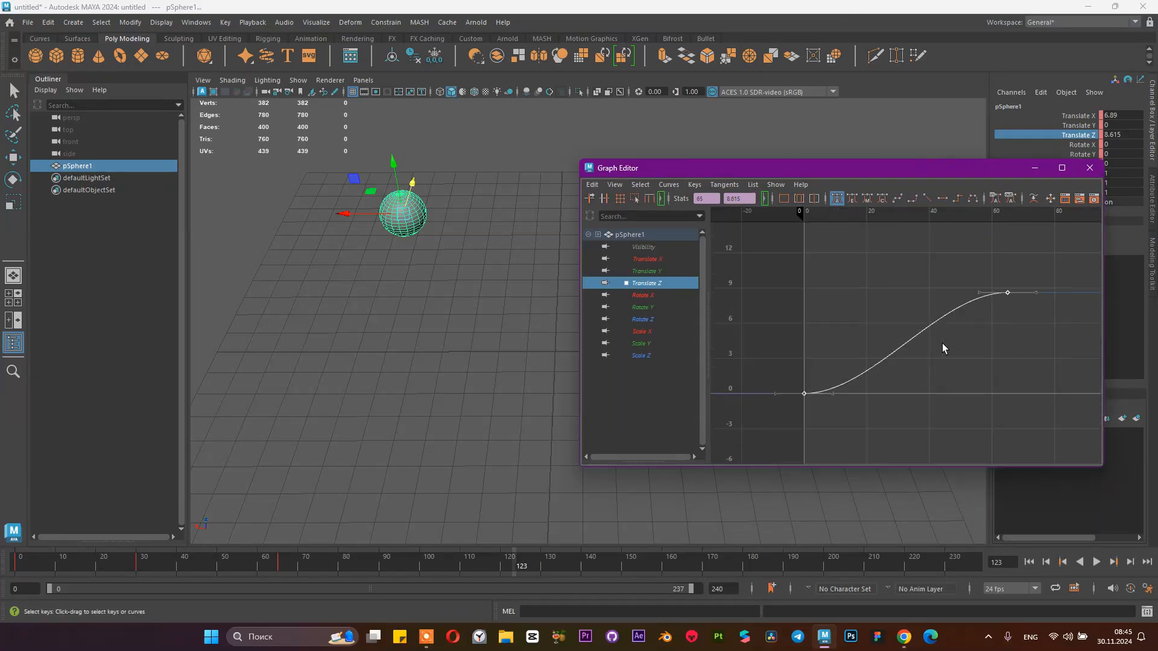
# - Show the curves from Translate X through Scale Z together and play the sphere's animation from frame 0
pyautogui.click(648, 259)
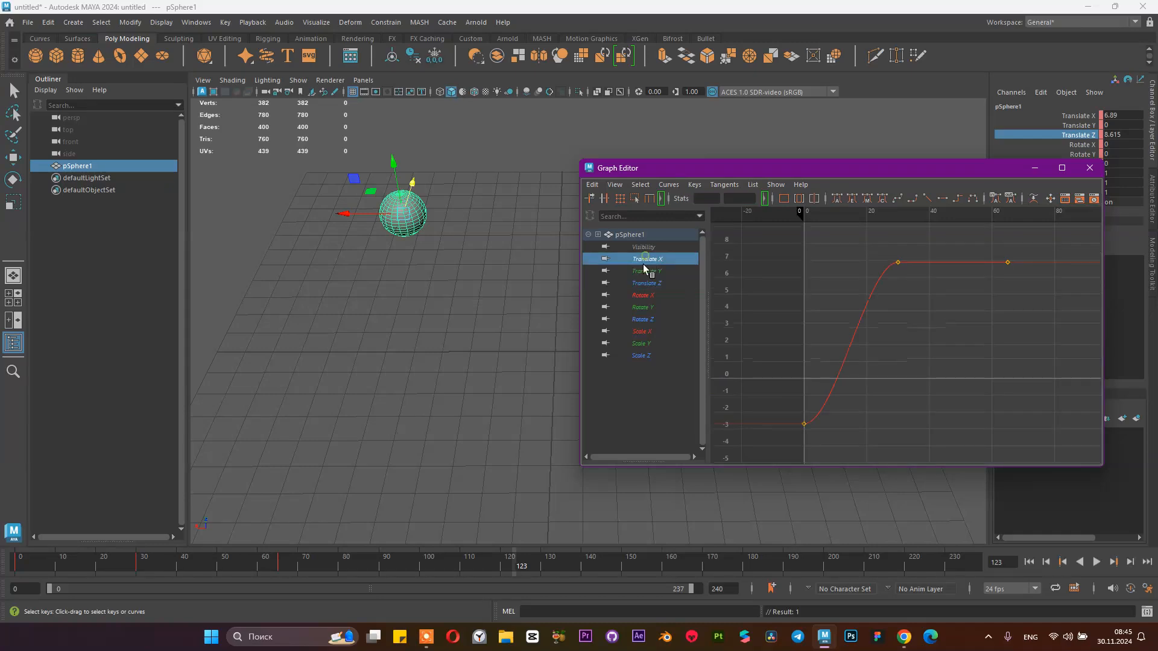
pyautogui.keyDown('shift'); pyautogui.click(638, 355); pyautogui.keyUp('shift')
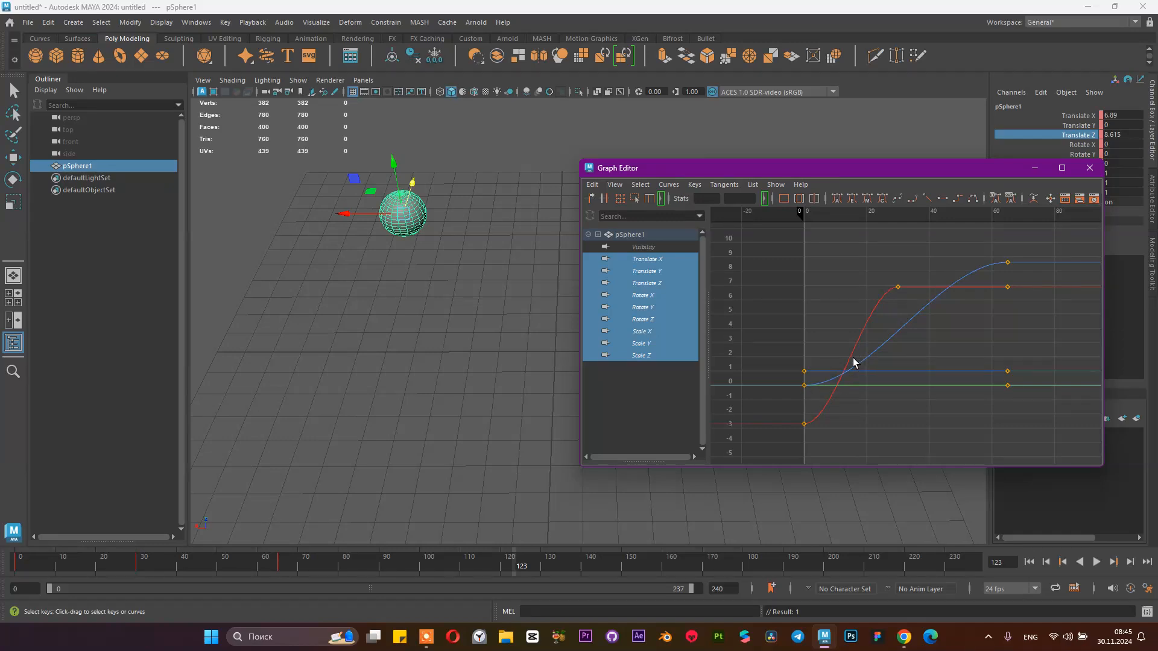
pyautogui.click(1029, 562)
pyautogui.click(1096, 561)
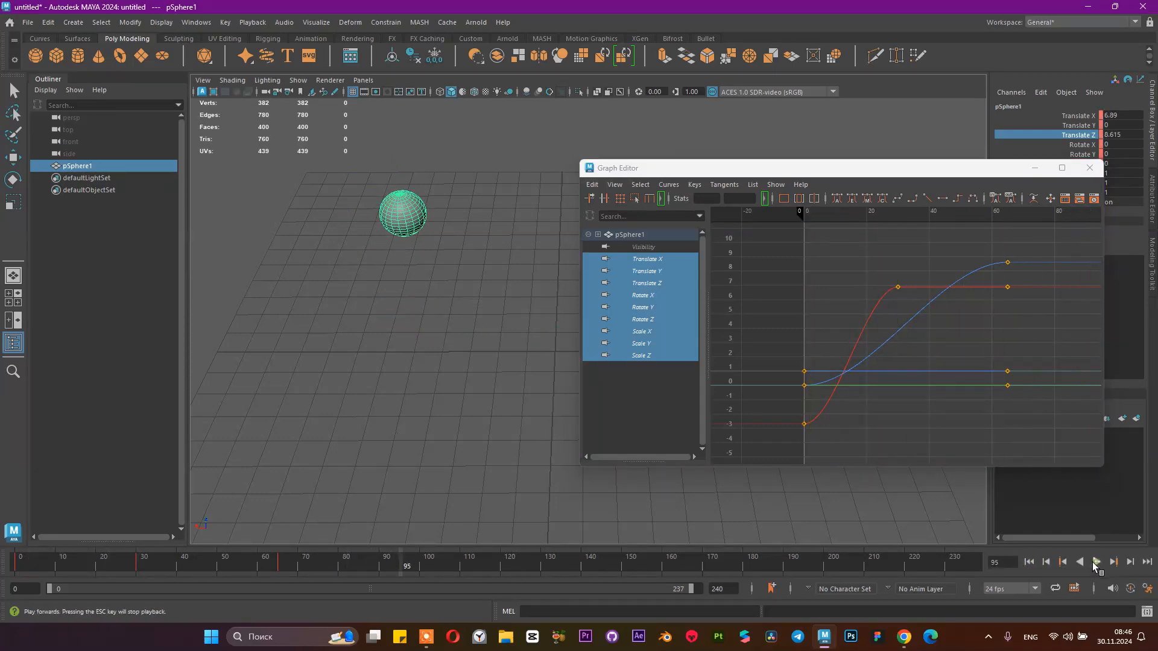
# - Switch to Chrome and open YouTube in a new tab
pyautogui.click(904, 637)
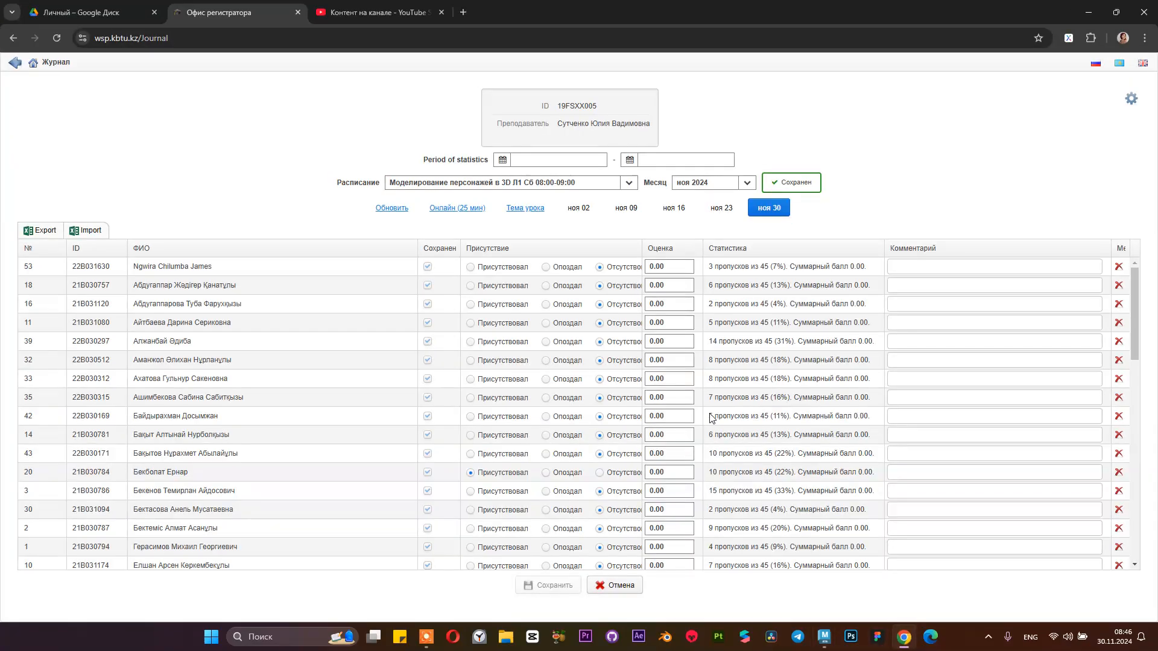
pyautogui.click(380, 13)
pyautogui.click(463, 12)
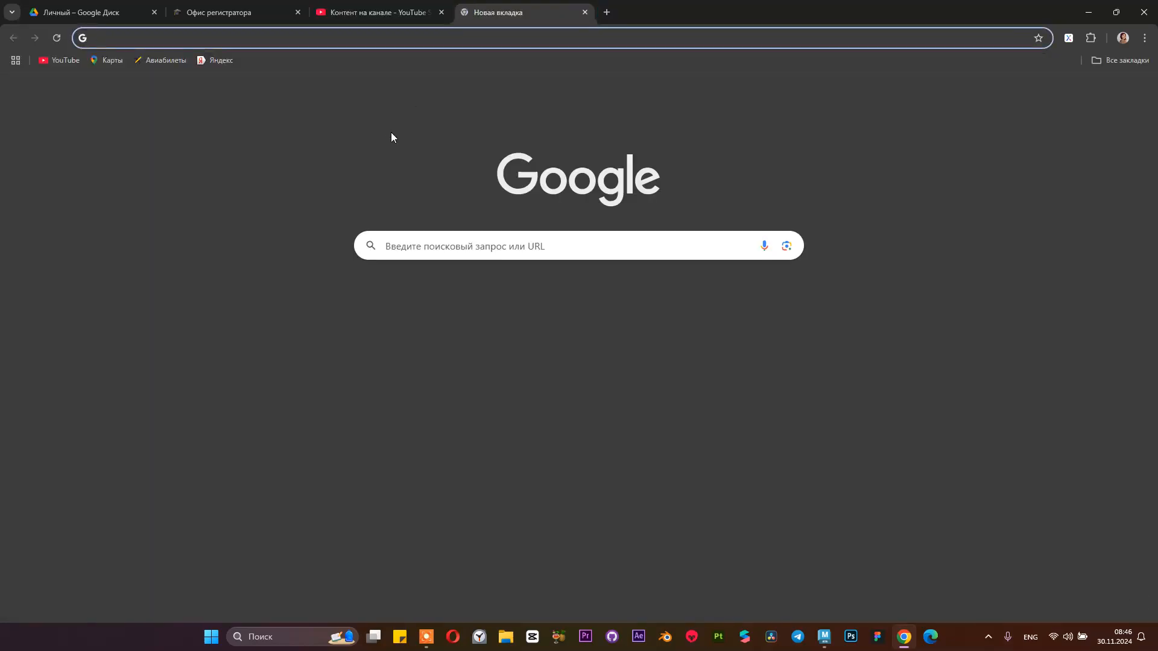
pyautogui.write('you')
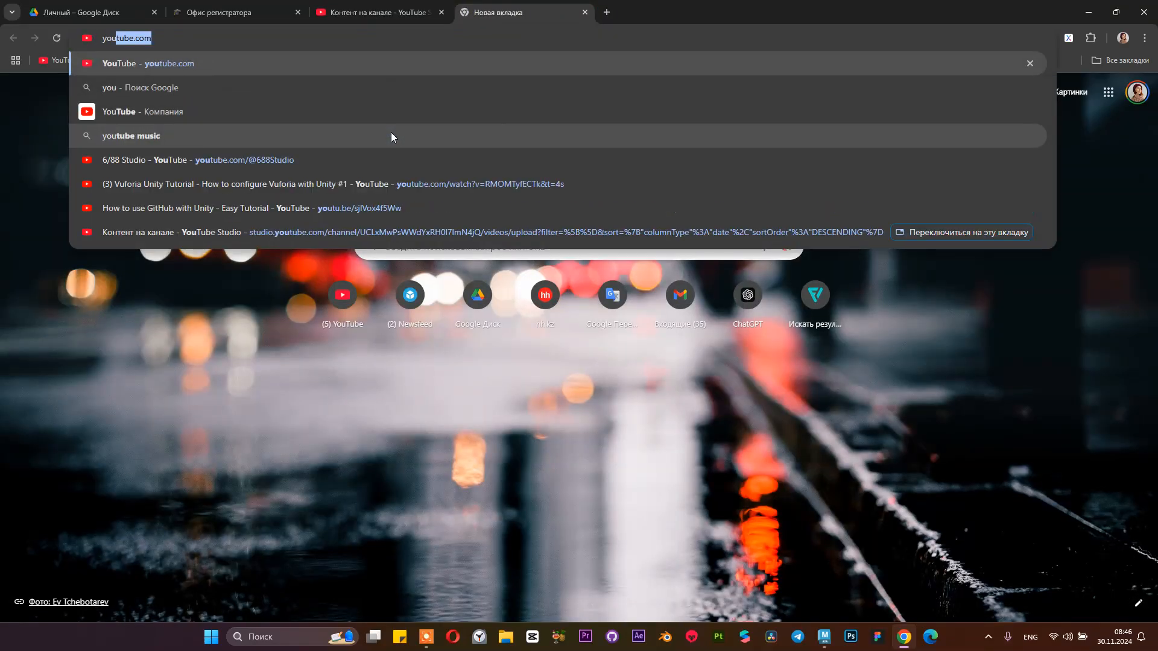
pyautogui.press('Return')
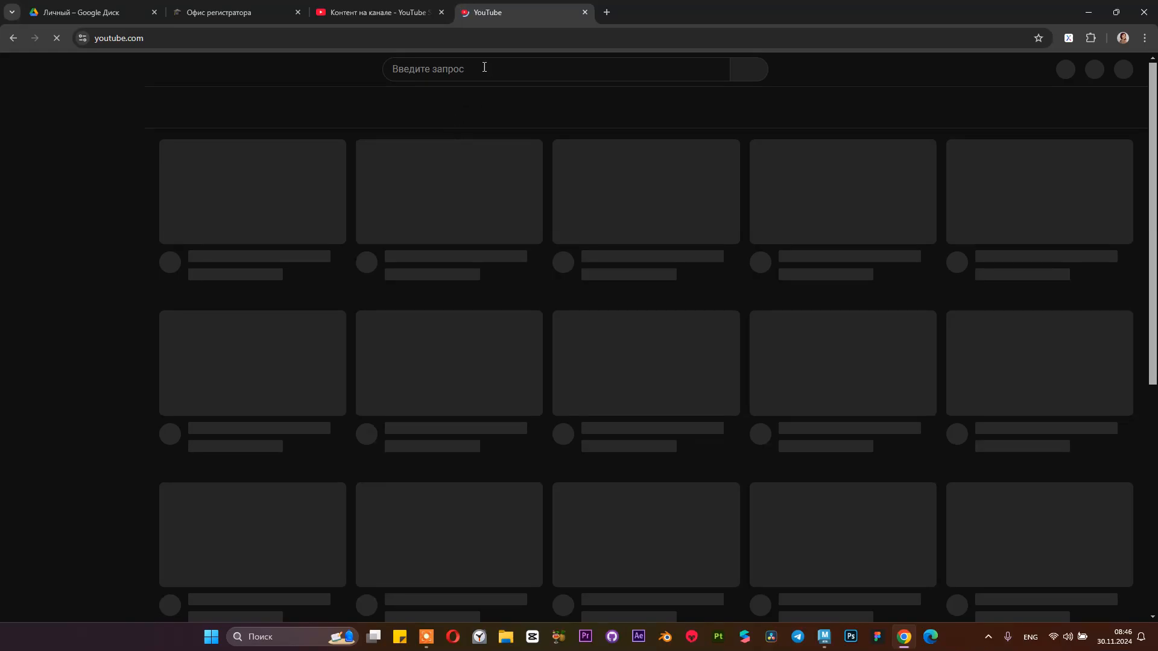
# - Search YouTube for "12 principles of animation"
pyautogui.click(482, 67)
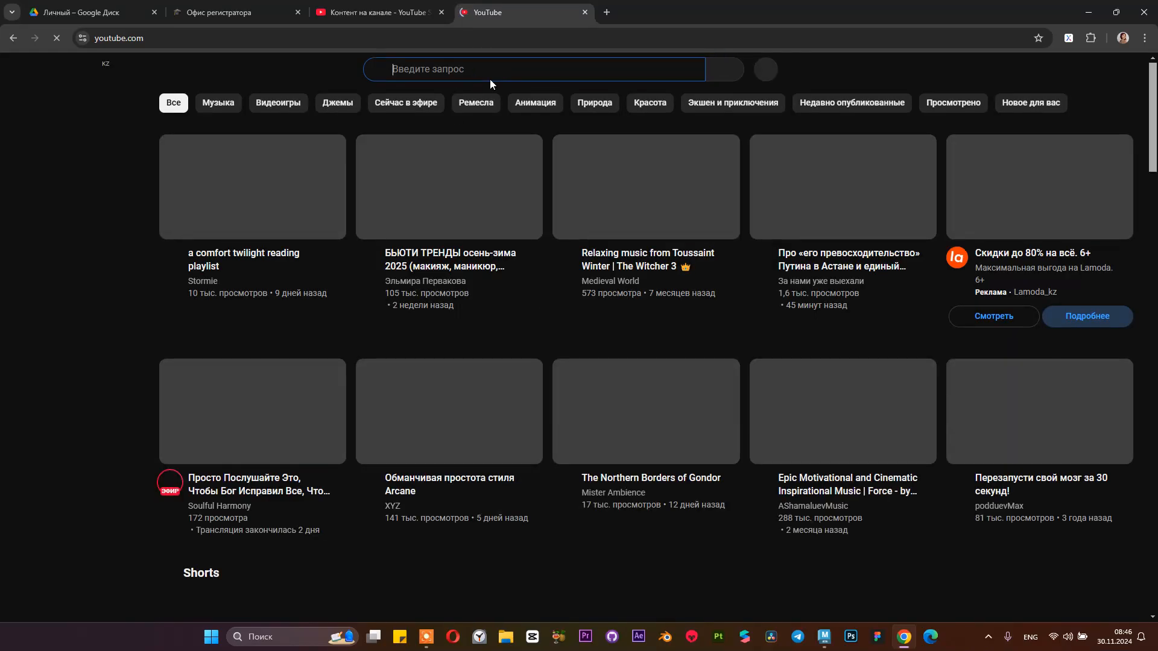
pyautogui.write('12')
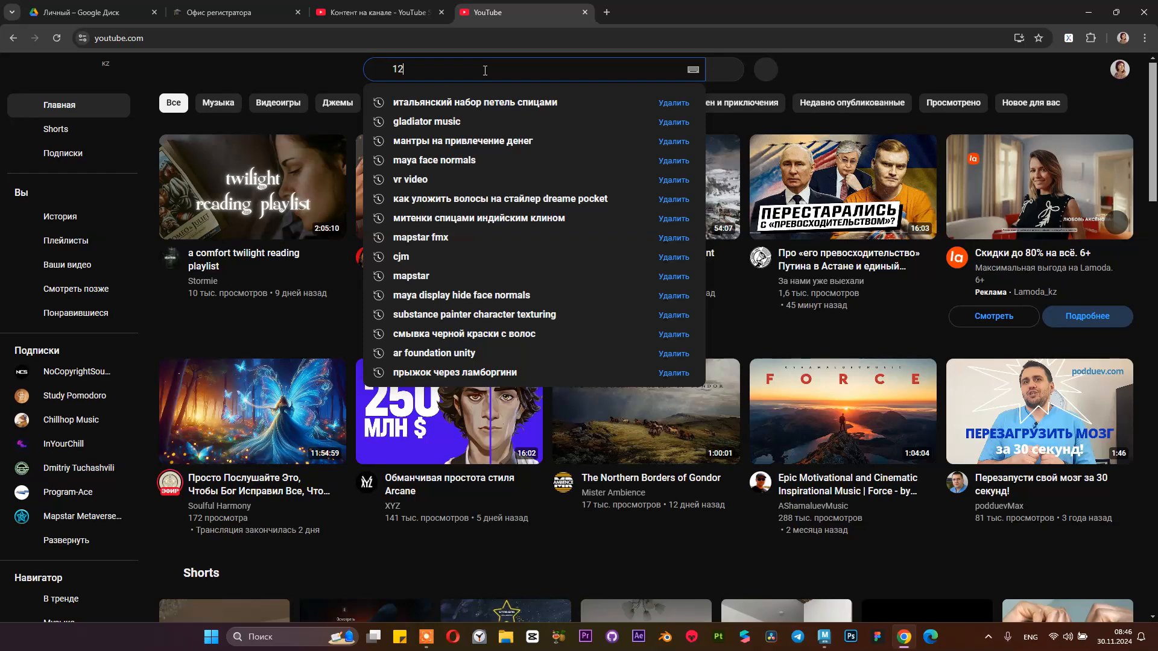
pyautogui.write(' p')
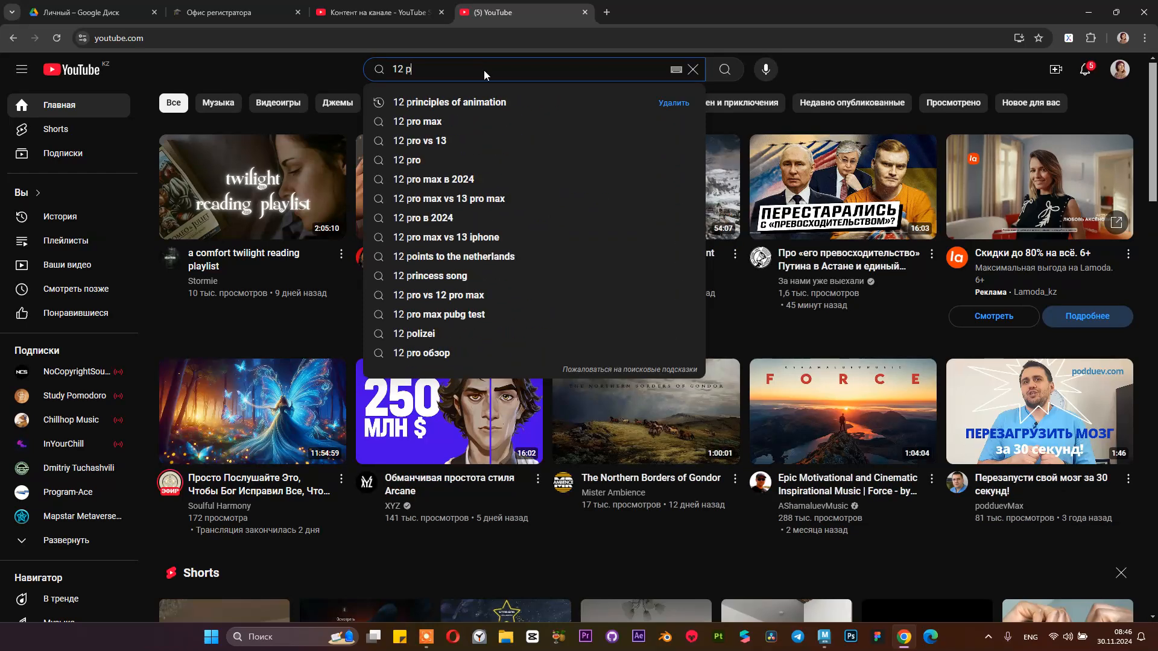
pyautogui.press('Down')
pyautogui.press('Return')
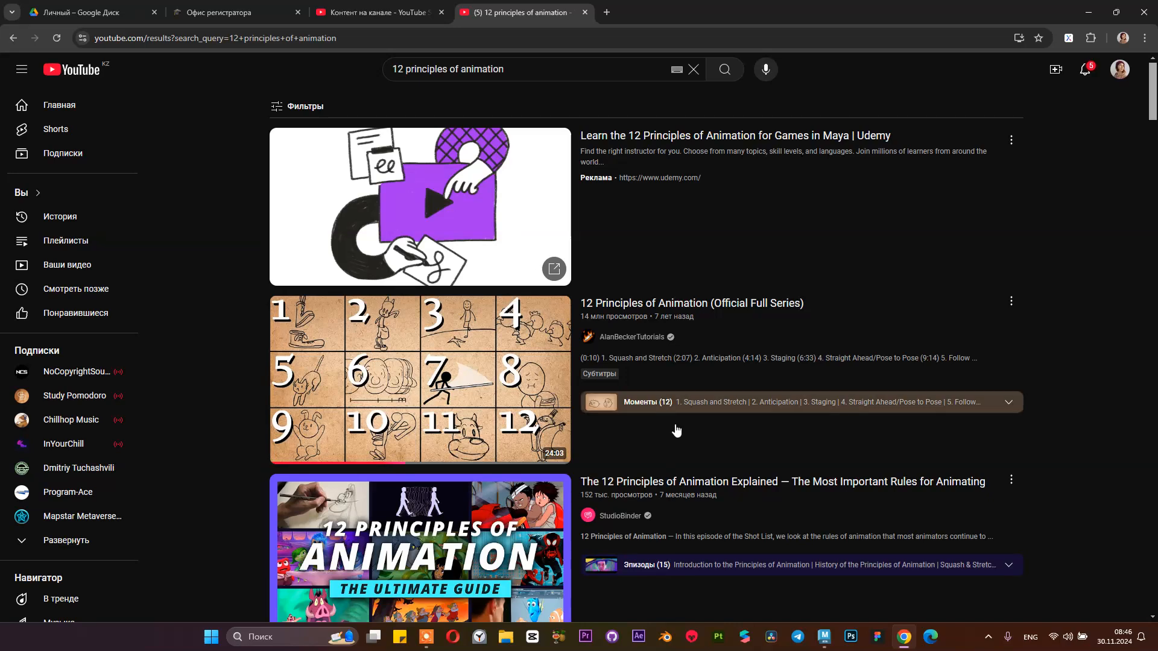
pyautogui.click(988, 638)
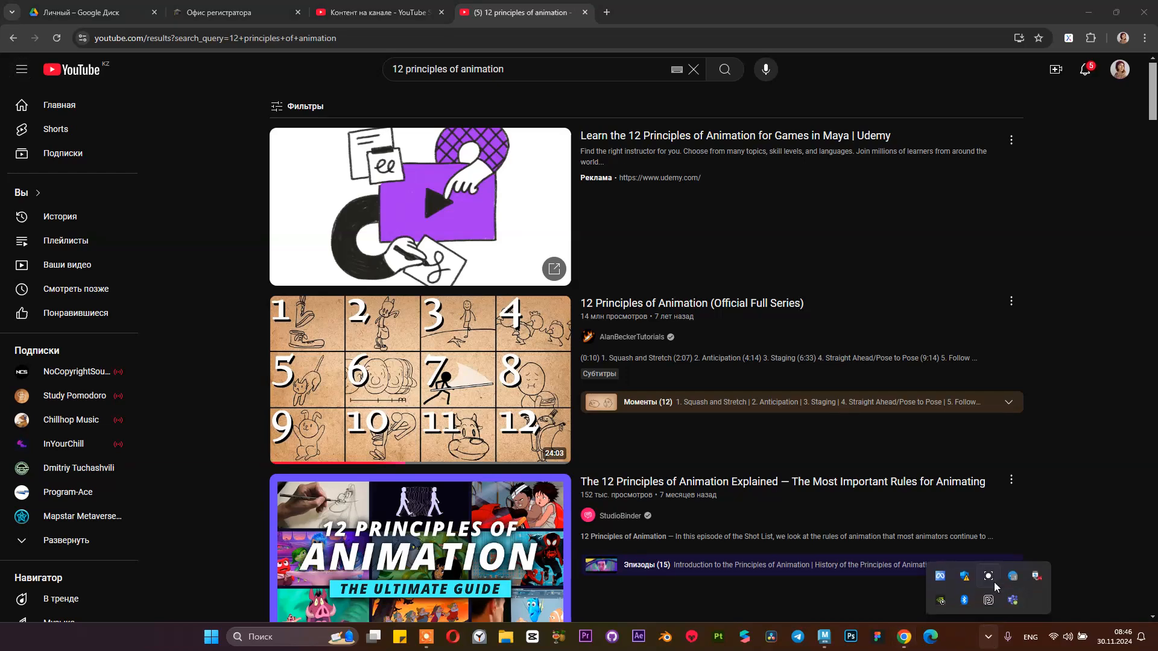
pyautogui.click(992, 577)
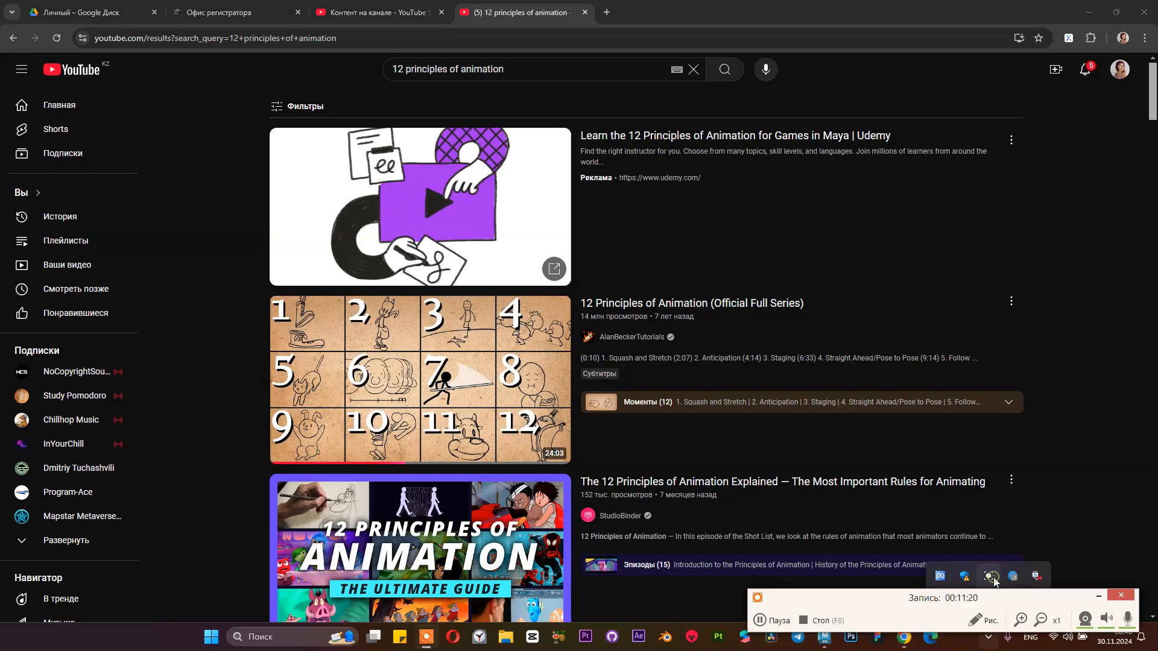
pyautogui.click(1092, 599)
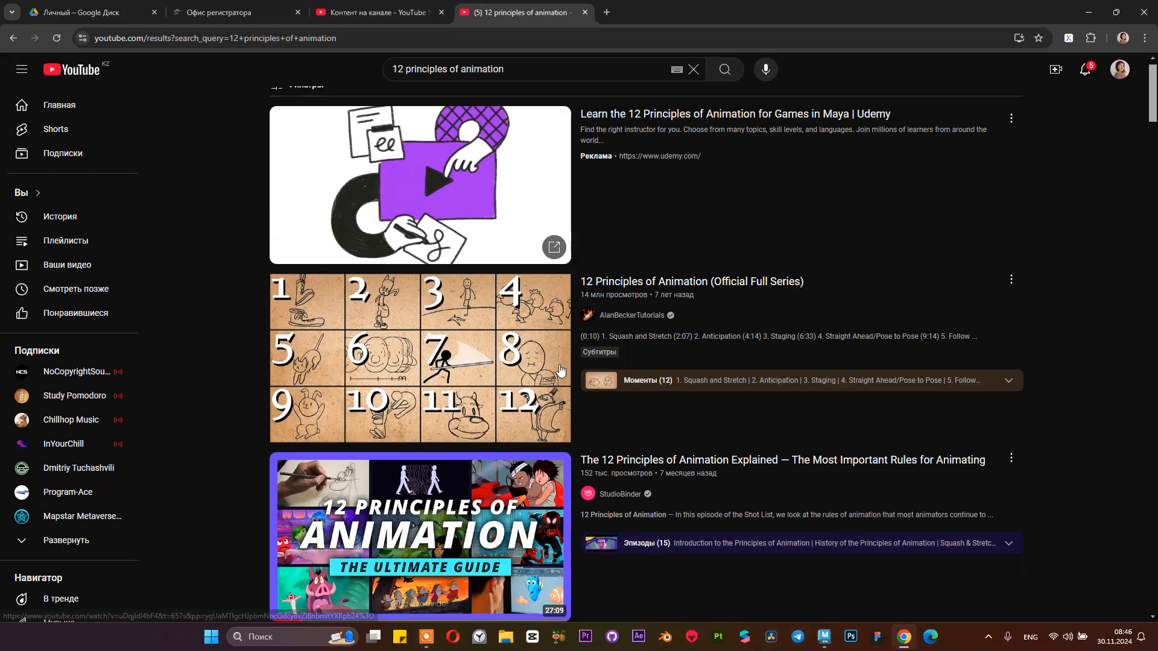
# - Copy the link address of the "12 Principles of Animation (Official Full Series)" video by AlanBeckerTutorials
pyautogui.scroll(-1, 592, 219)
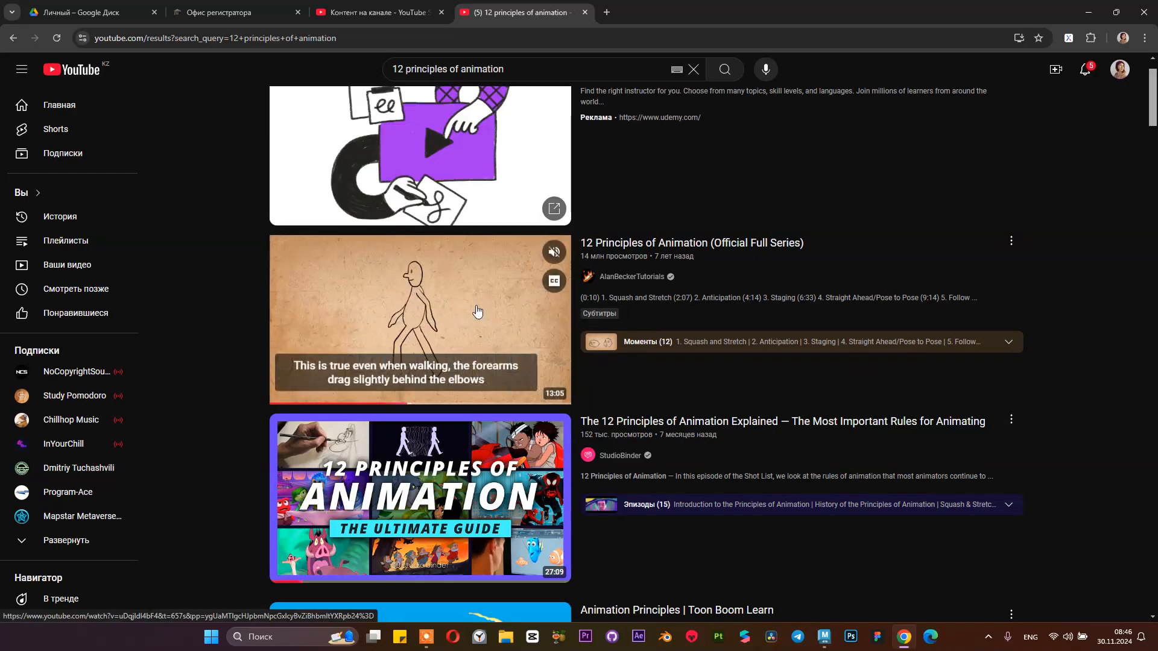
pyautogui.rightClick(469, 292)
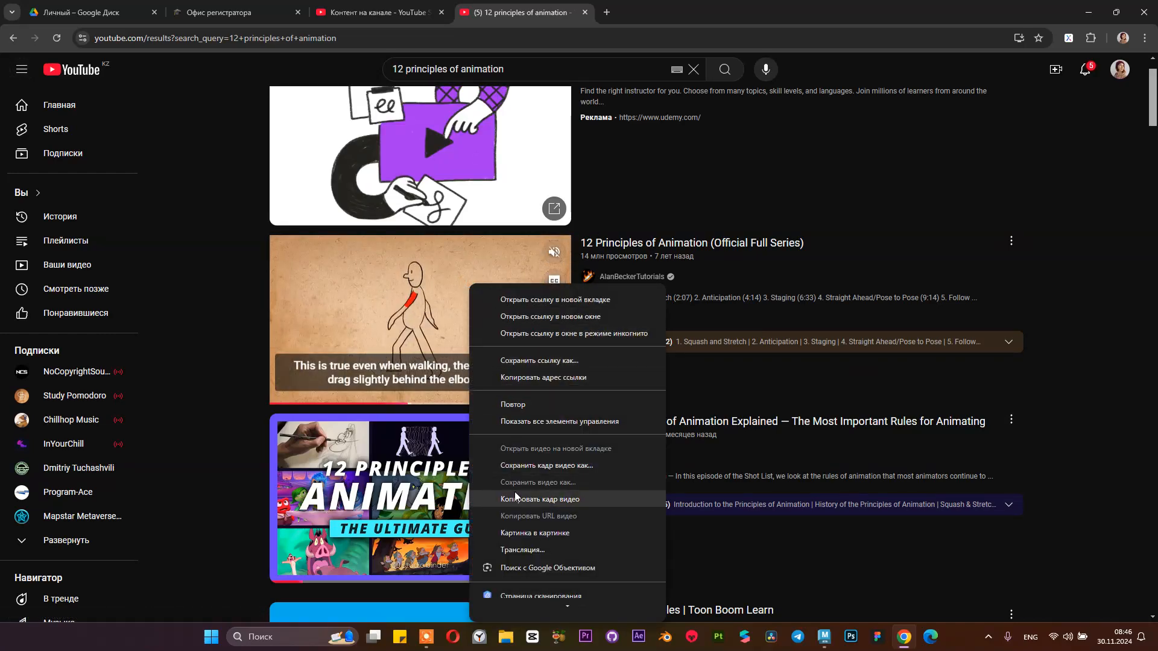
pyautogui.click(530, 377)
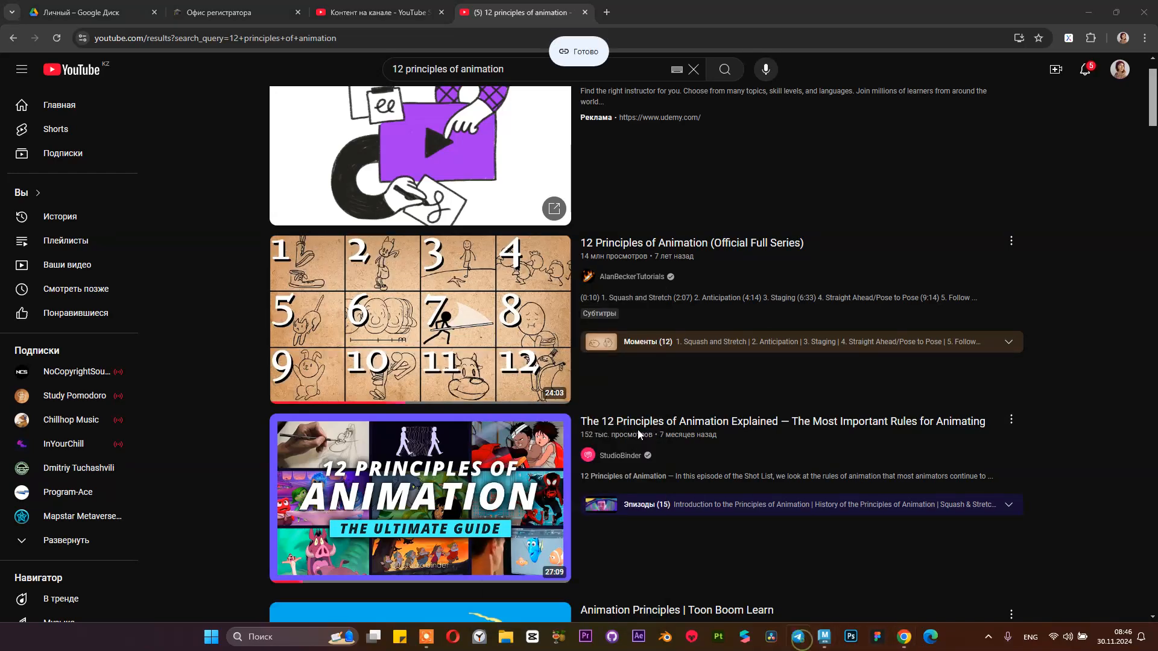
# - Switch to Telegram, send the copied video link to the Character Modeling 2024 chat, and return to the browser
pyautogui.click(798, 636)
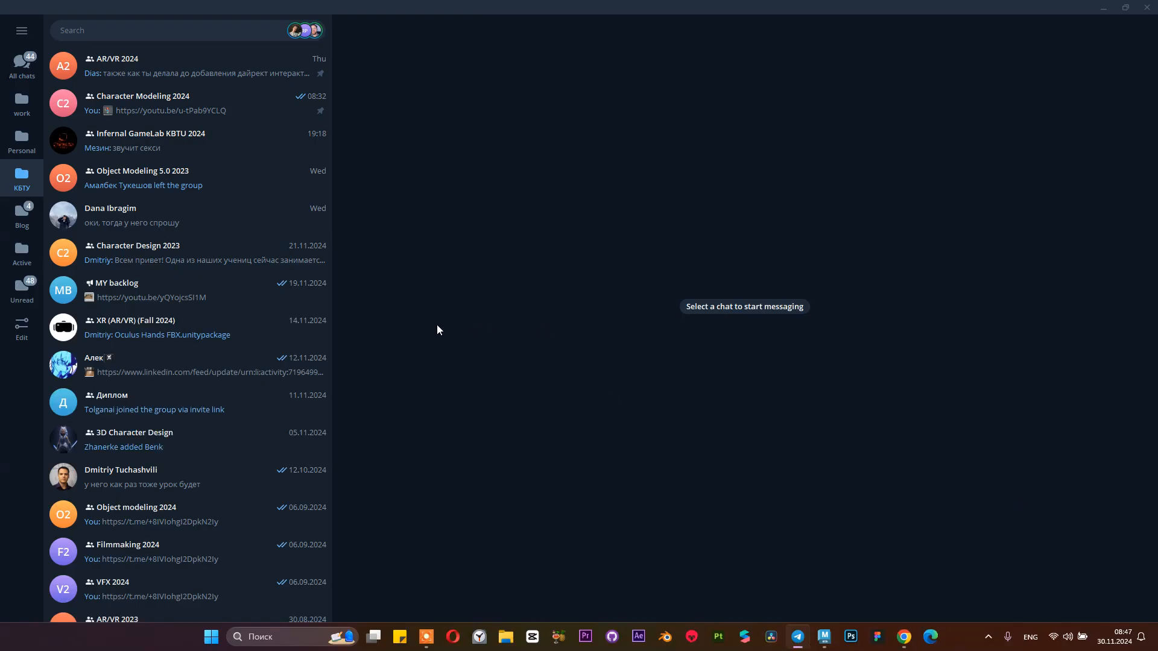
pyautogui.click(180, 98)
pyautogui.hotkey('ctrl', 'v')
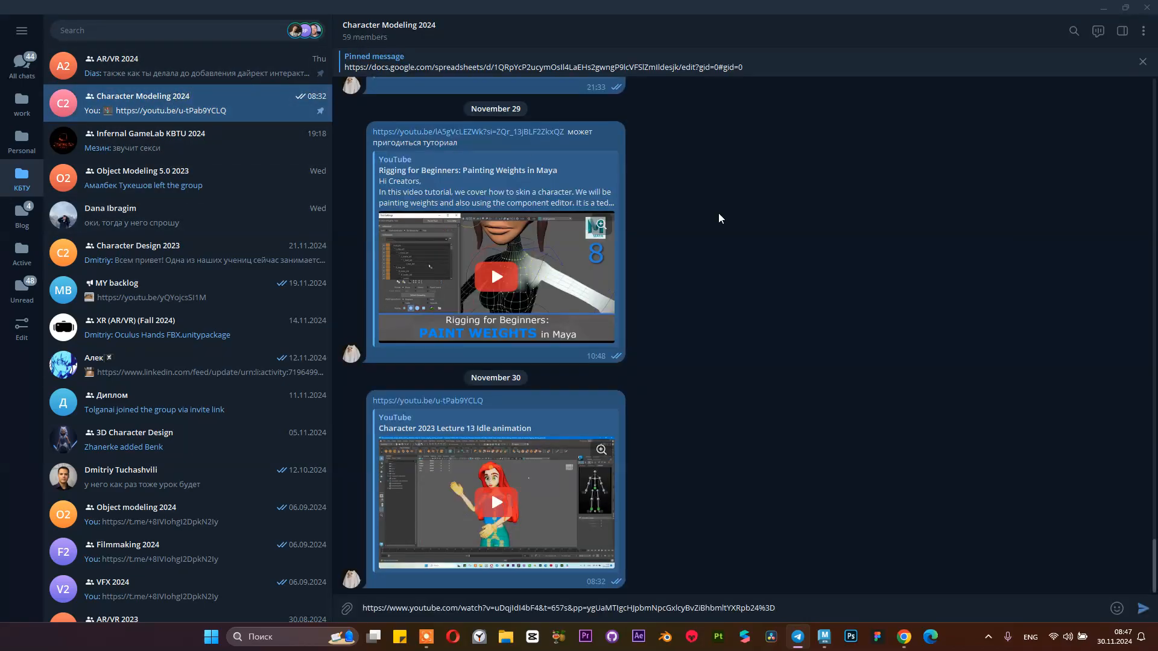
pyautogui.press('Return')
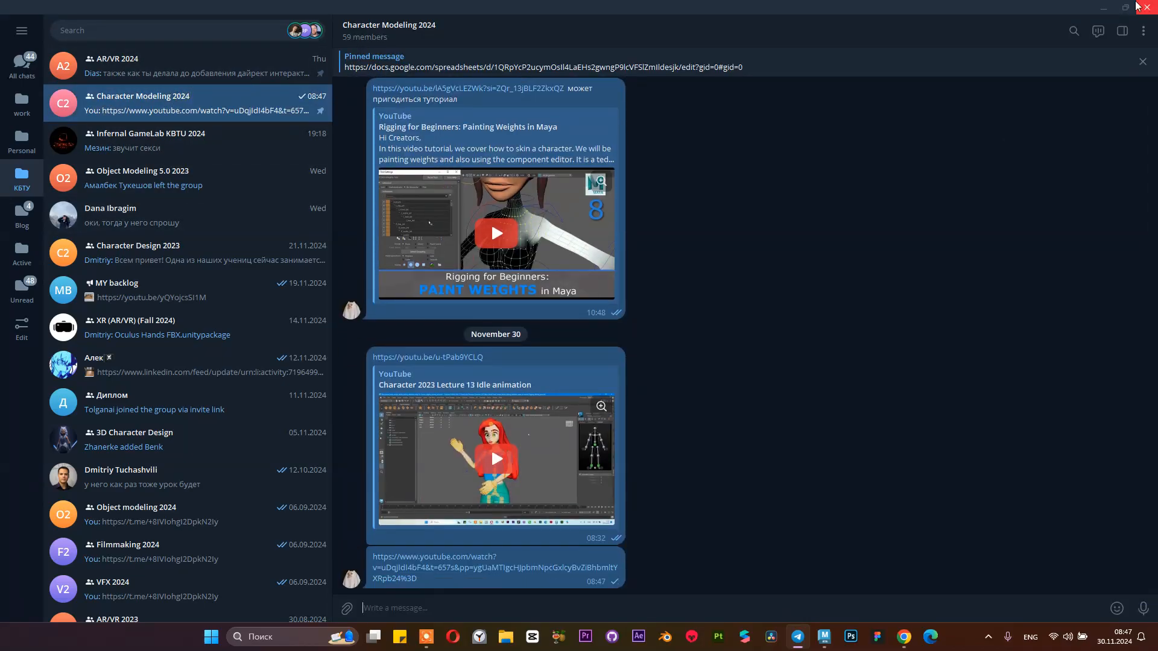
pyautogui.click(1103, 8)
# - Look through the search results for further videos on the principles of animation
pyautogui.scroll(-2, 559, 298)
pyautogui.scroll(-7, 555, 307)
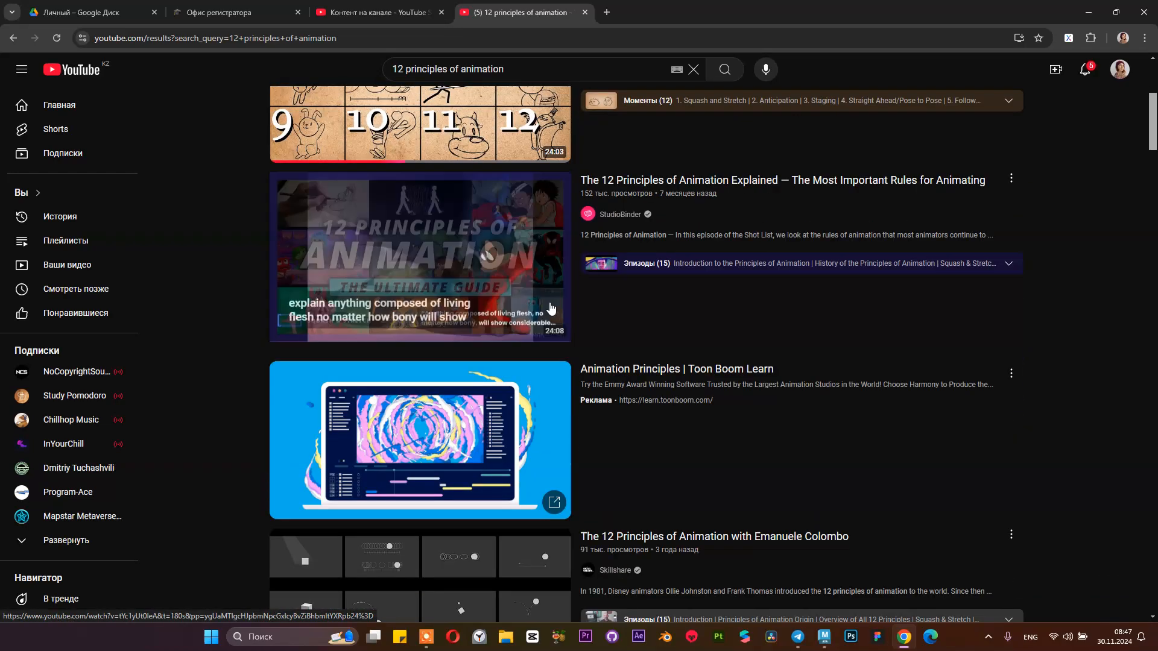
pyautogui.moveTo(481, 356)
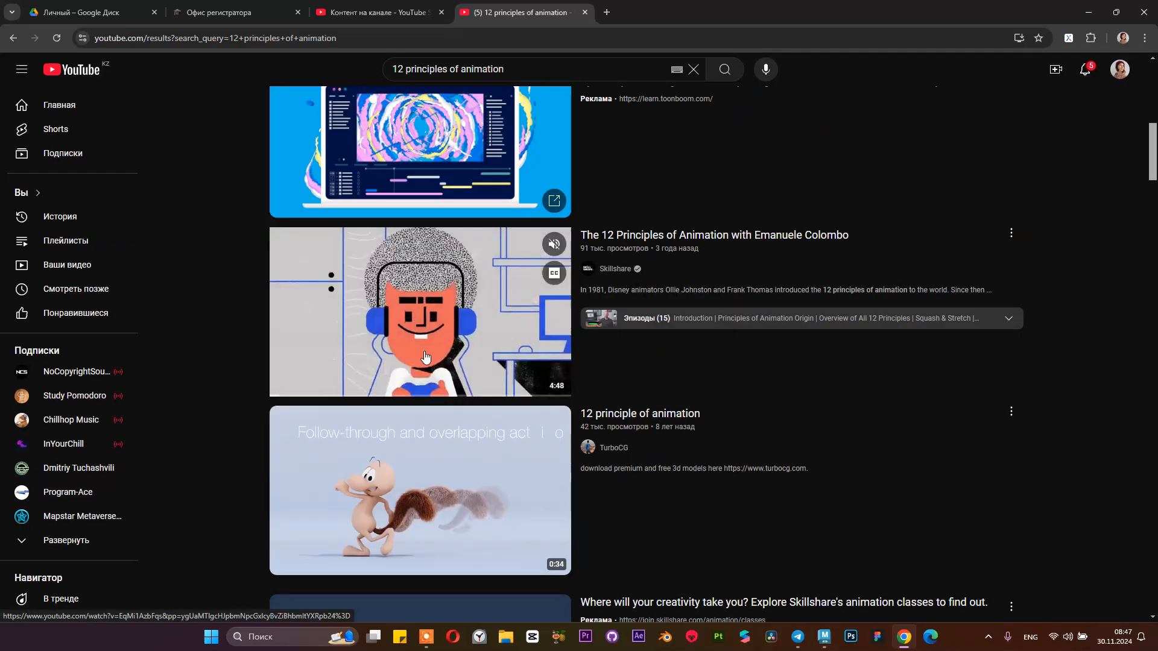
pyautogui.scroll(-3, 405, 332)
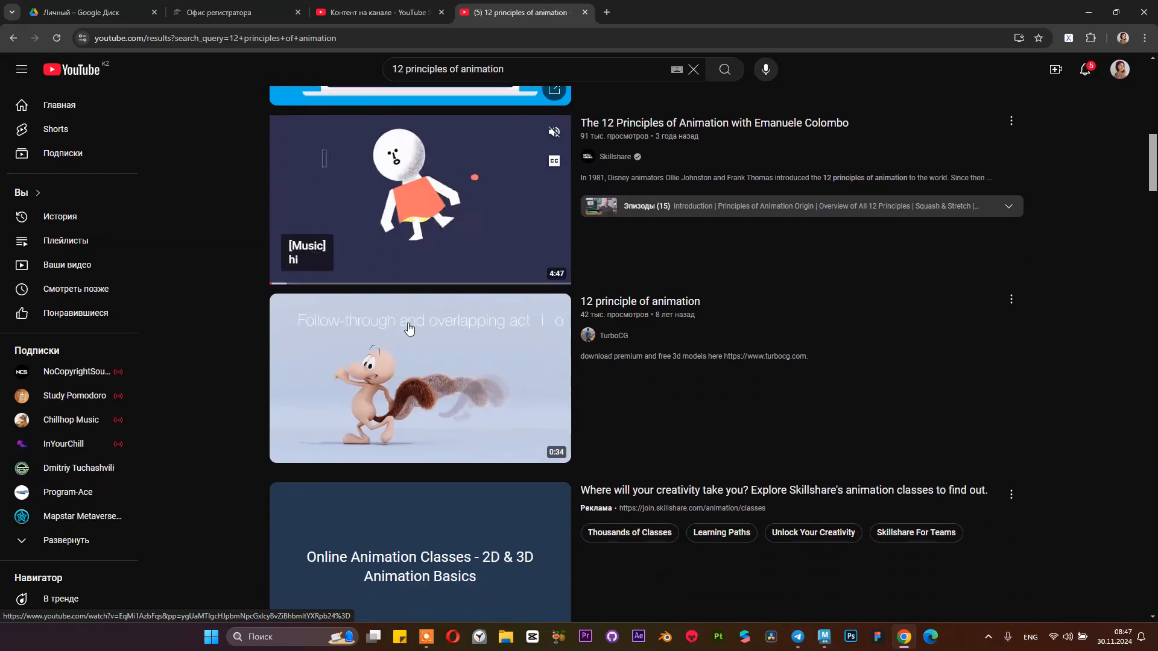
pyautogui.moveTo(437, 369)
pyautogui.scroll(-1, 437, 374)
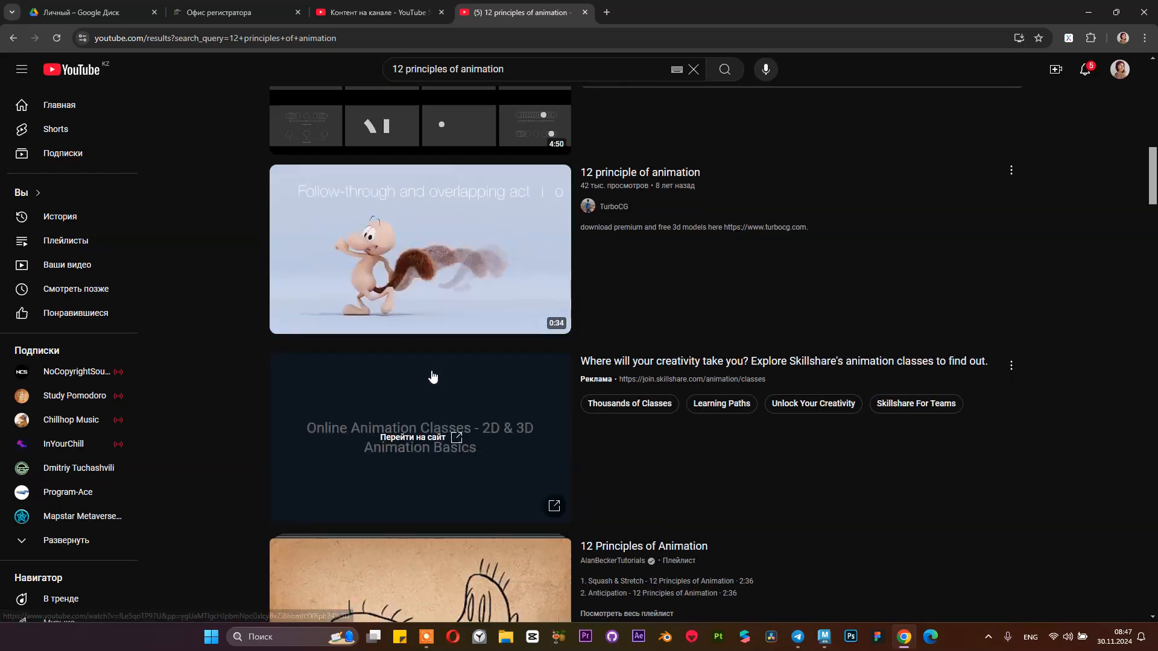
pyautogui.scroll(12, 411, 386)
pyautogui.scroll(-1, 382, 393)
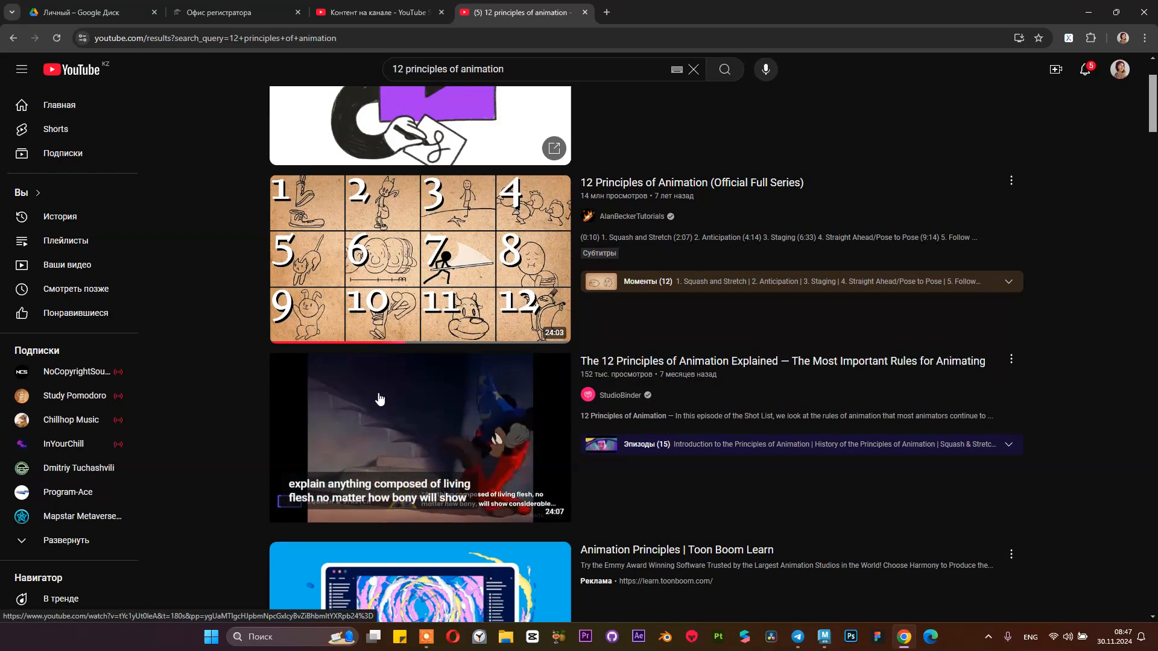
# - Copy a video frame from StudioBinder's "The 12 Principles of Animation Explained" result and send it to Telegram's Character Modeling 2024 chat
pyautogui.rightClick(384, 393)
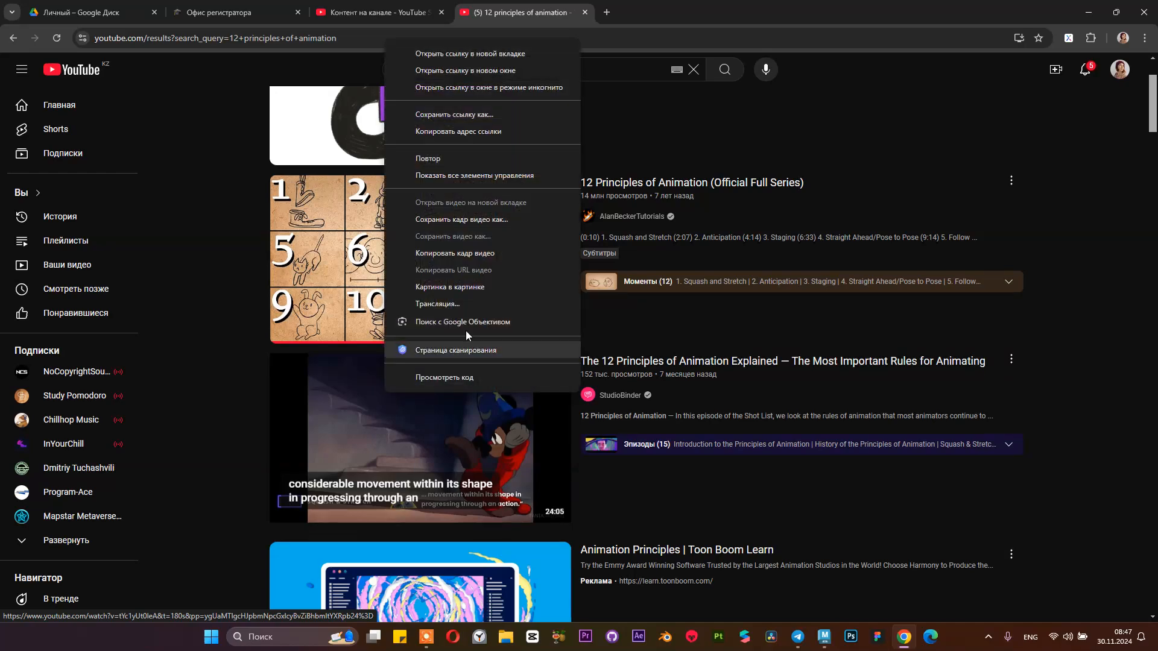
pyautogui.click(472, 260)
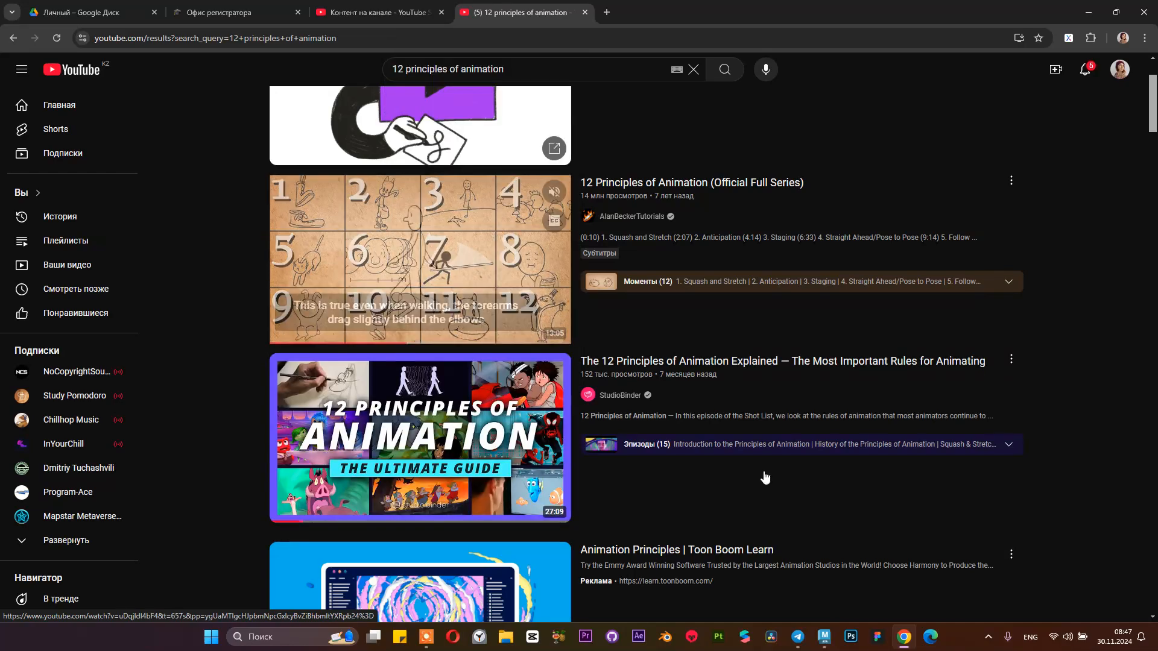
pyautogui.click(798, 636)
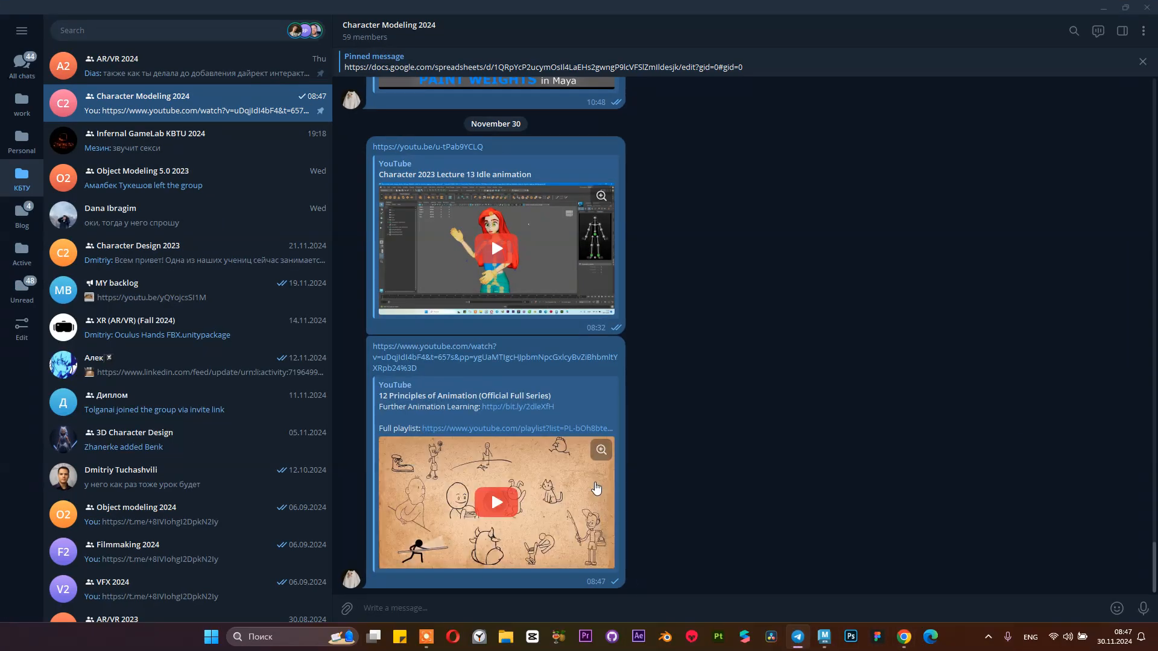
pyautogui.hotkey('ctrl', 'v')
pyautogui.press('Return')
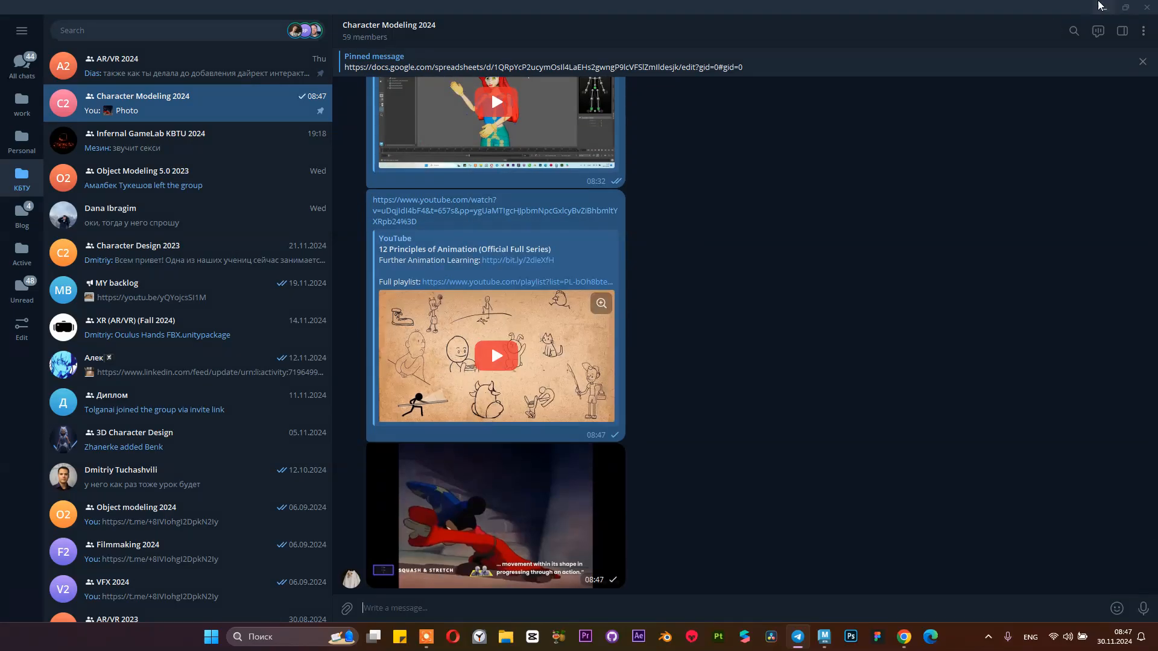
pyautogui.click(1103, 7)
# - Open the "12 Principles of Animation (Official Full Series)" video and skip the advertisement
pyautogui.click(632, 184)
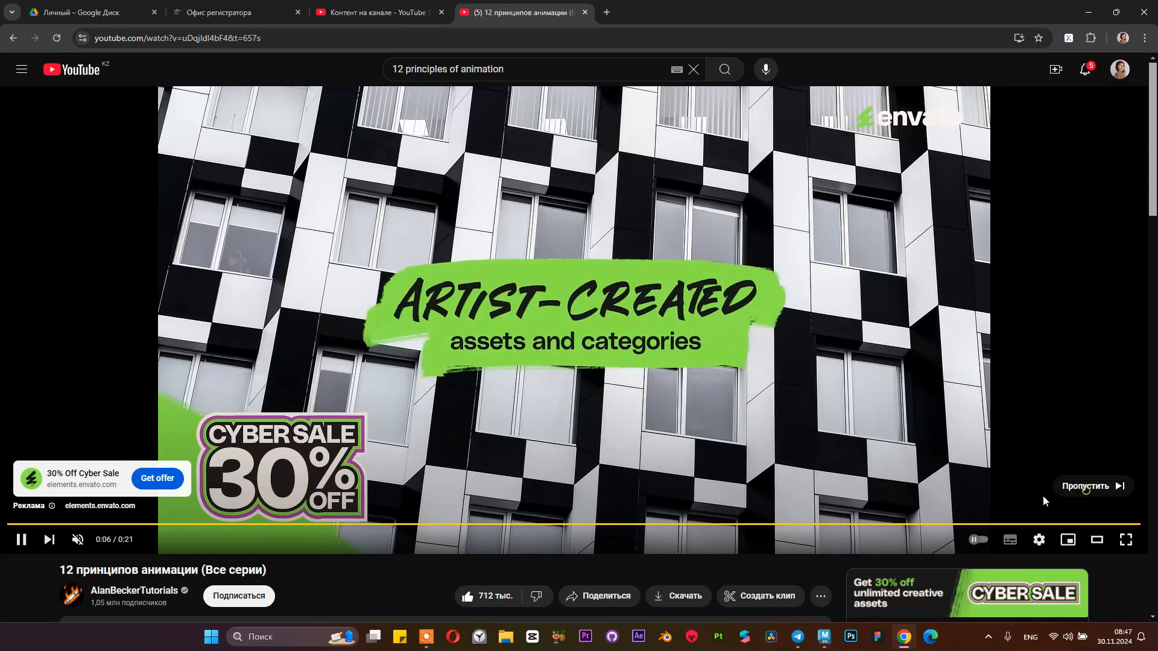
pyautogui.click(1089, 486)
pyautogui.click(76, 592)
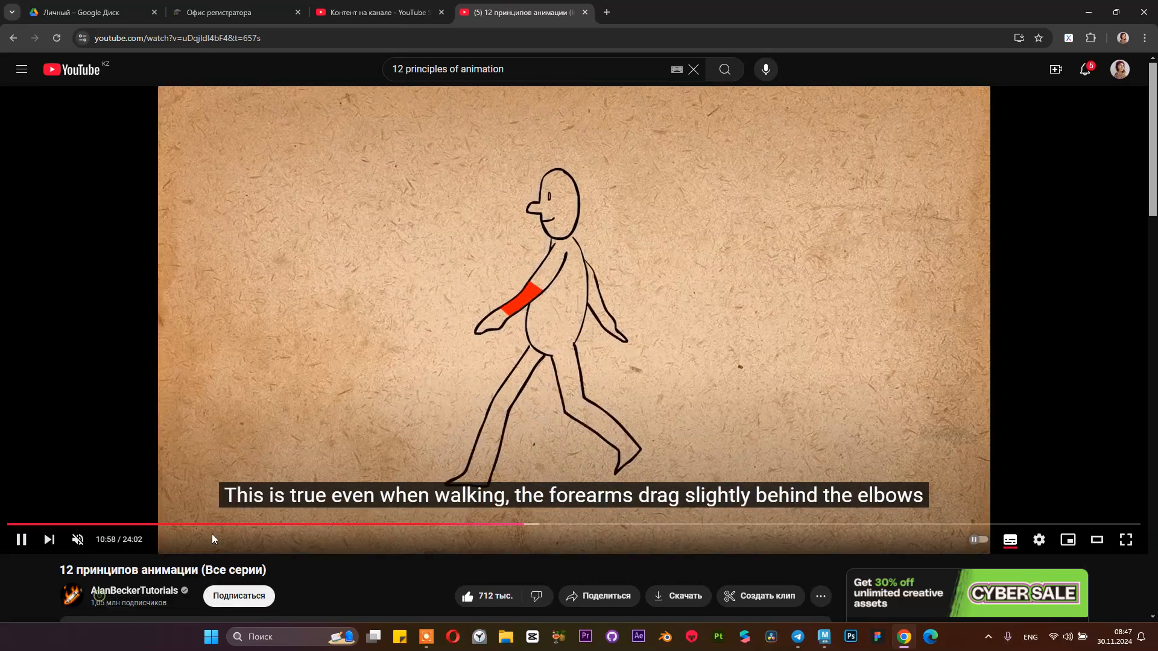
# - Restart the video from the beginning with the sound on and watch it in full screen
pyautogui.moveTo(522, 524); pyautogui.dragTo(2, 540)
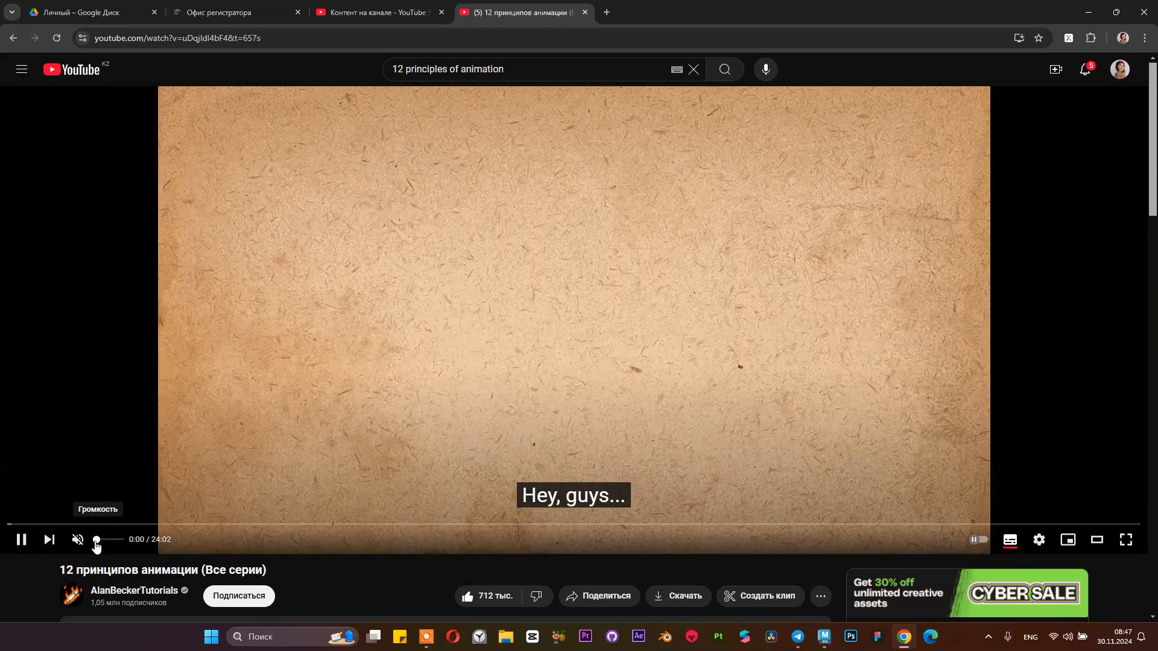
pyautogui.click(119, 541)
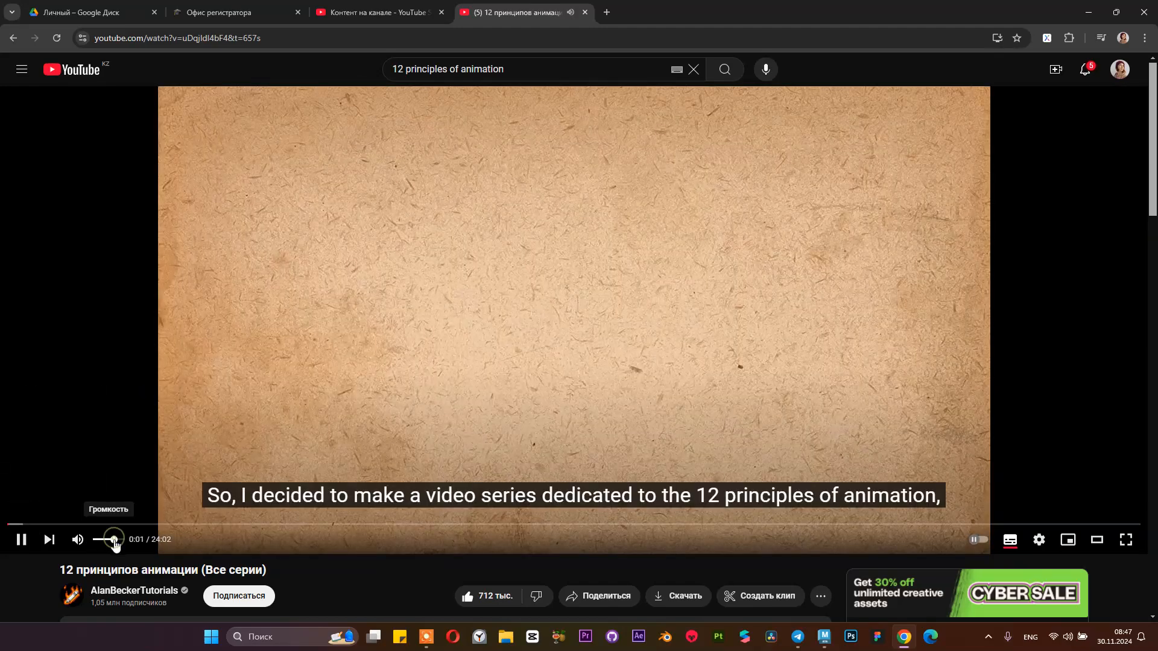
pyautogui.click(1123, 550)
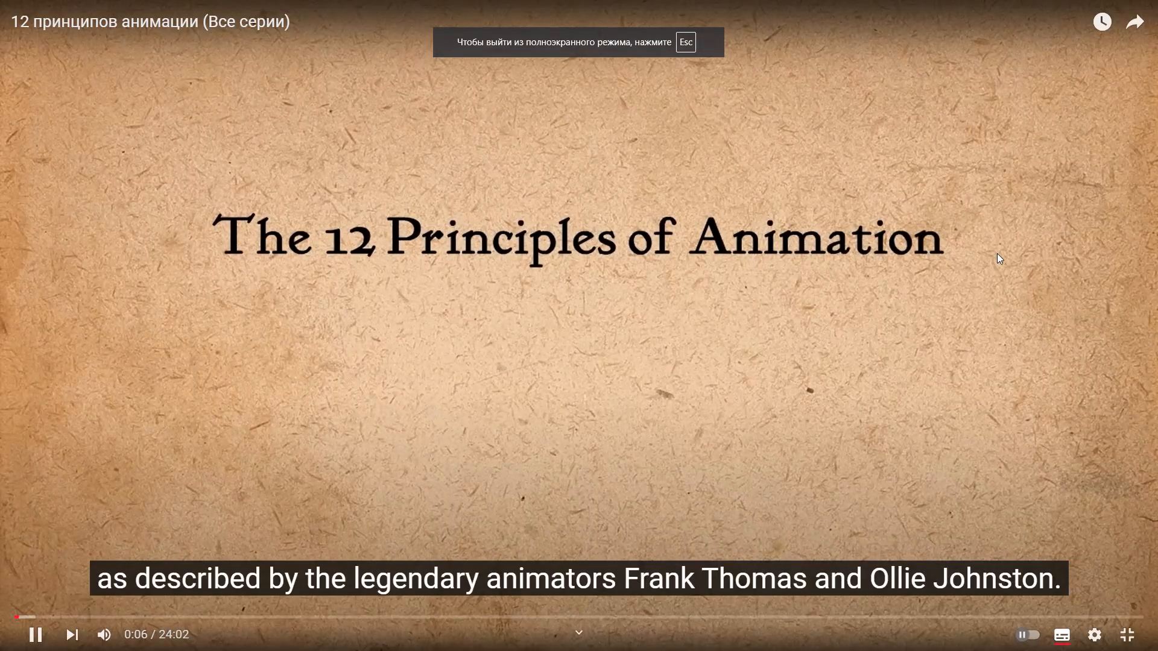
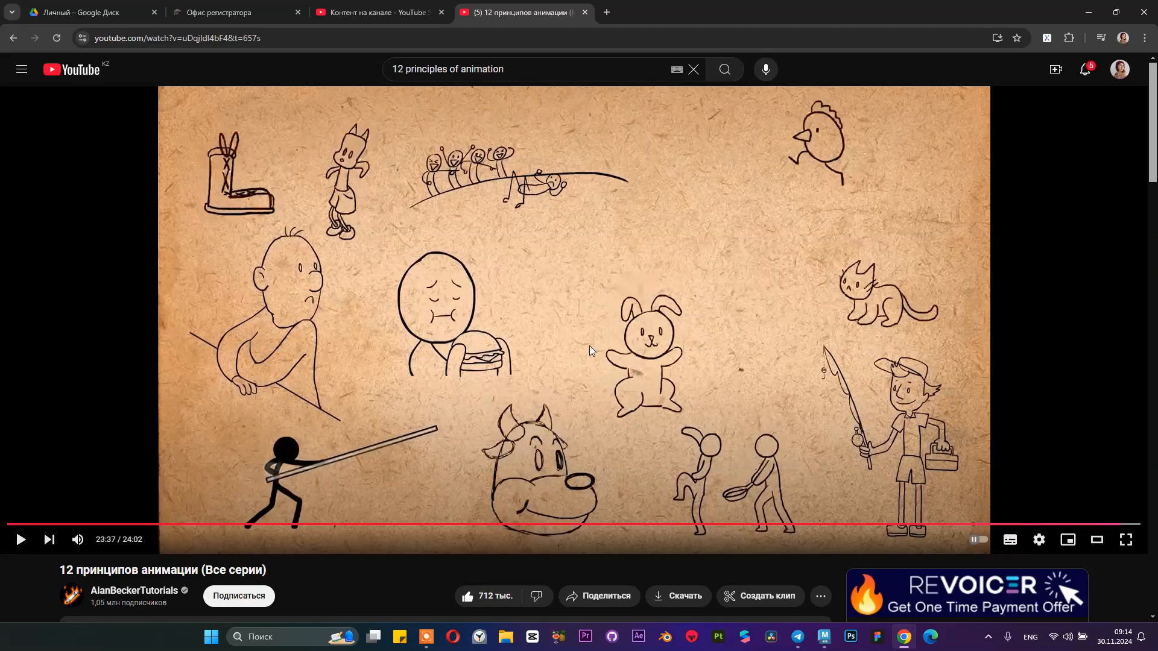
# - Minimise Chrome to switch back to Maya
pyautogui.scroll(-5, 661, 258)
pyautogui.scroll(5, 661, 259)
pyautogui.click(1091, 11)
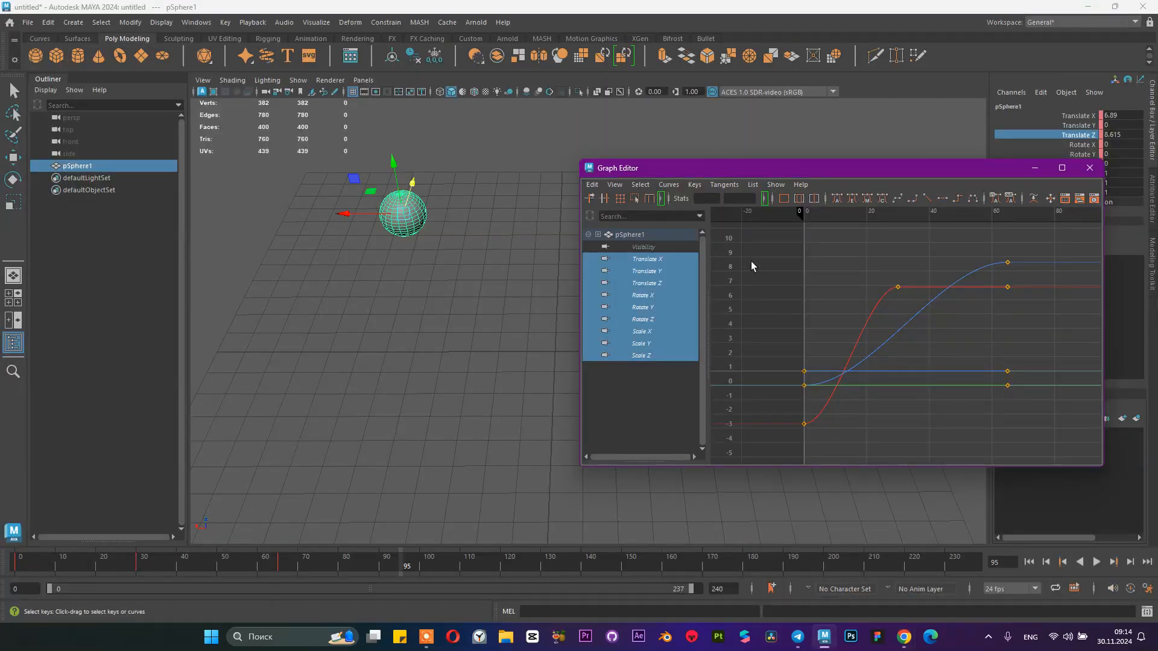
# - Return to frame 0, bring the sphere into view beside the Graph Editor, and replay its animation
pyautogui.click(1029, 561)
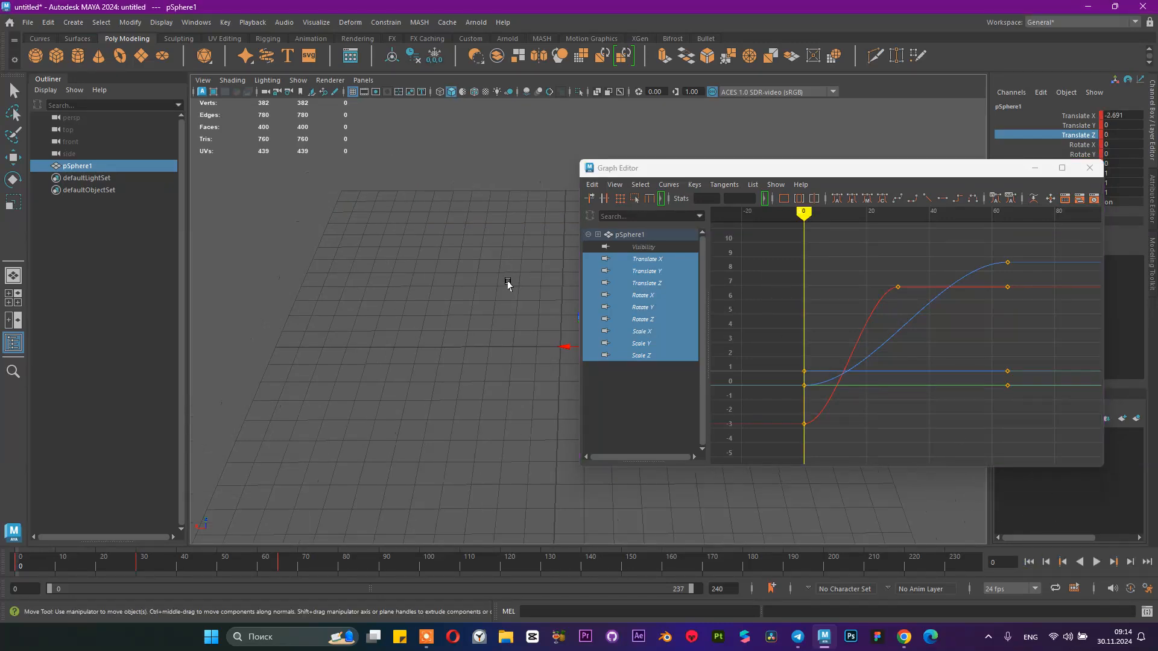
pyautogui.scroll(-2, 507, 285)
pyautogui.keyDown('alt'); pyautogui.moveTo(507, 285); pyautogui.dragTo(396, 295, button='middle'); pyautogui.keyUp('alt')
pyautogui.scroll(2, 396, 295)
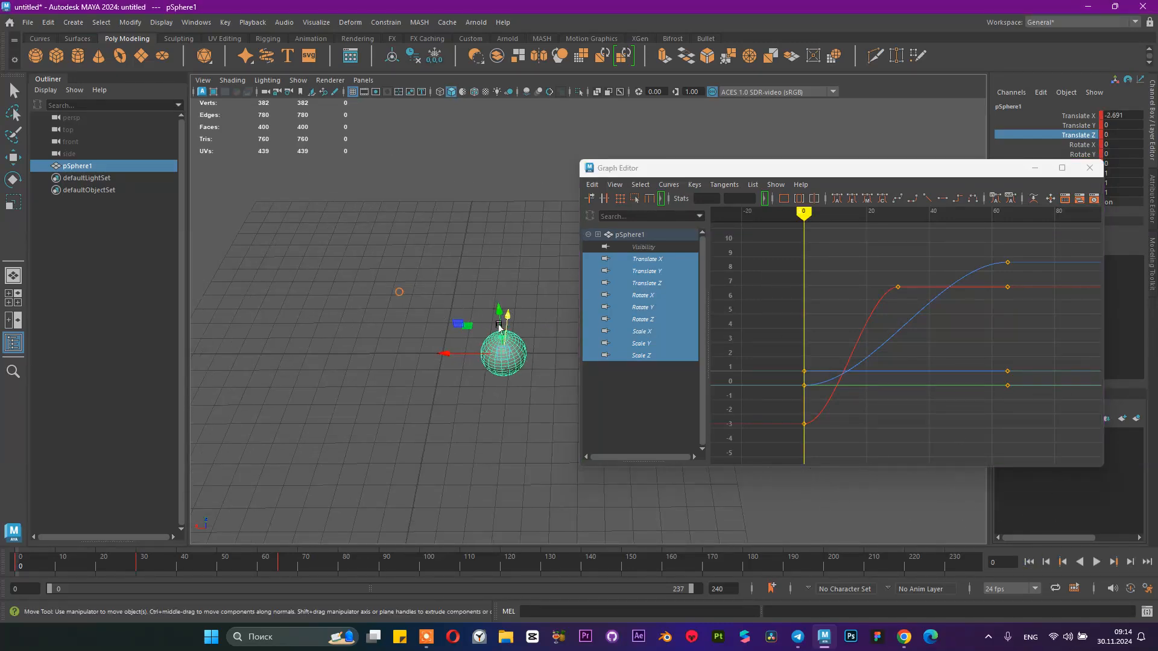
pyautogui.click(1095, 562)
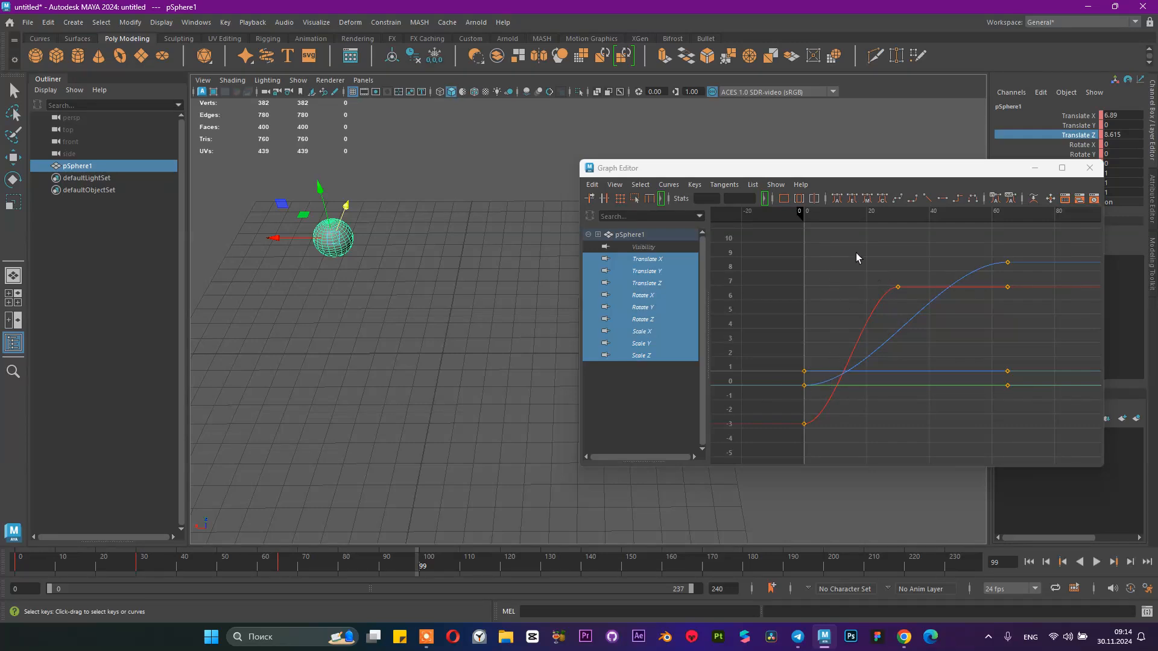
# - Apply linear tangents to the Translate X keys at frames 30 and 0 in the Graph Editor
pyautogui.moveTo(856, 253); pyautogui.dragTo(902, 299)
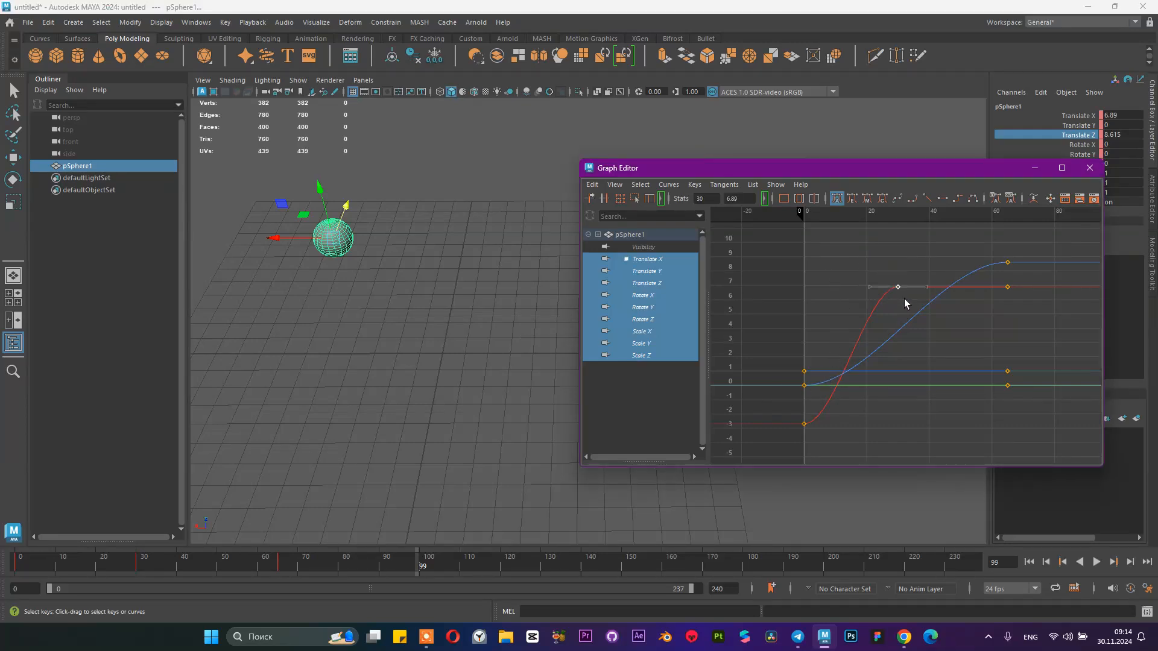
pyautogui.click(928, 198)
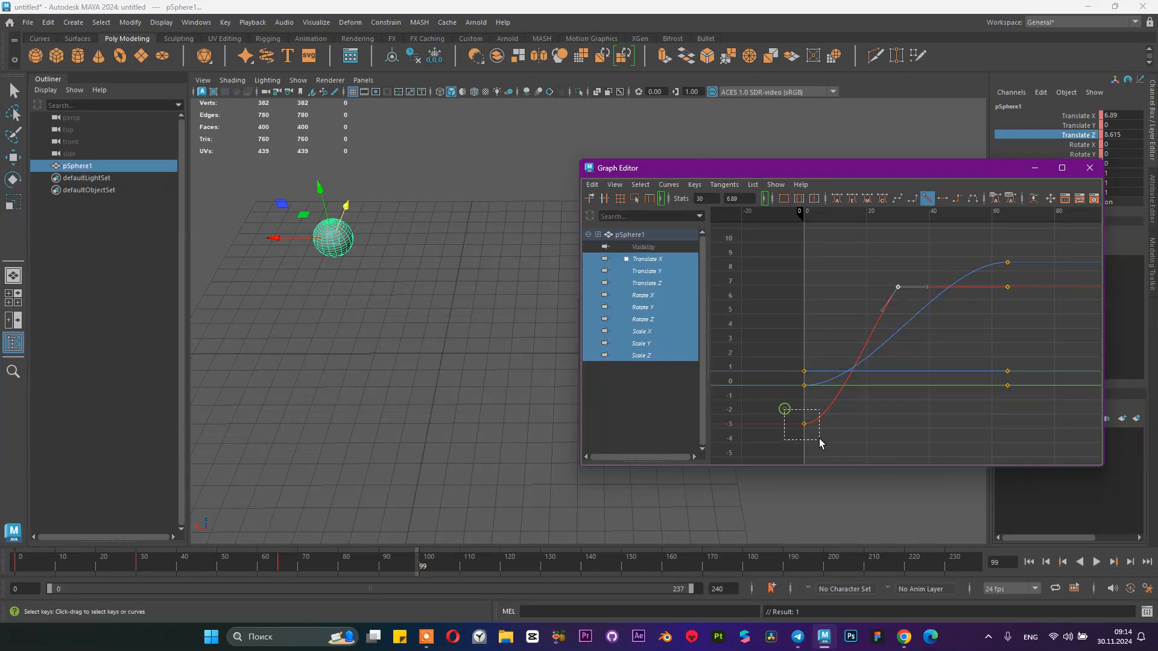
pyautogui.moveTo(818, 439); pyautogui.dragTo(820, 441)
pyautogui.click(926, 198)
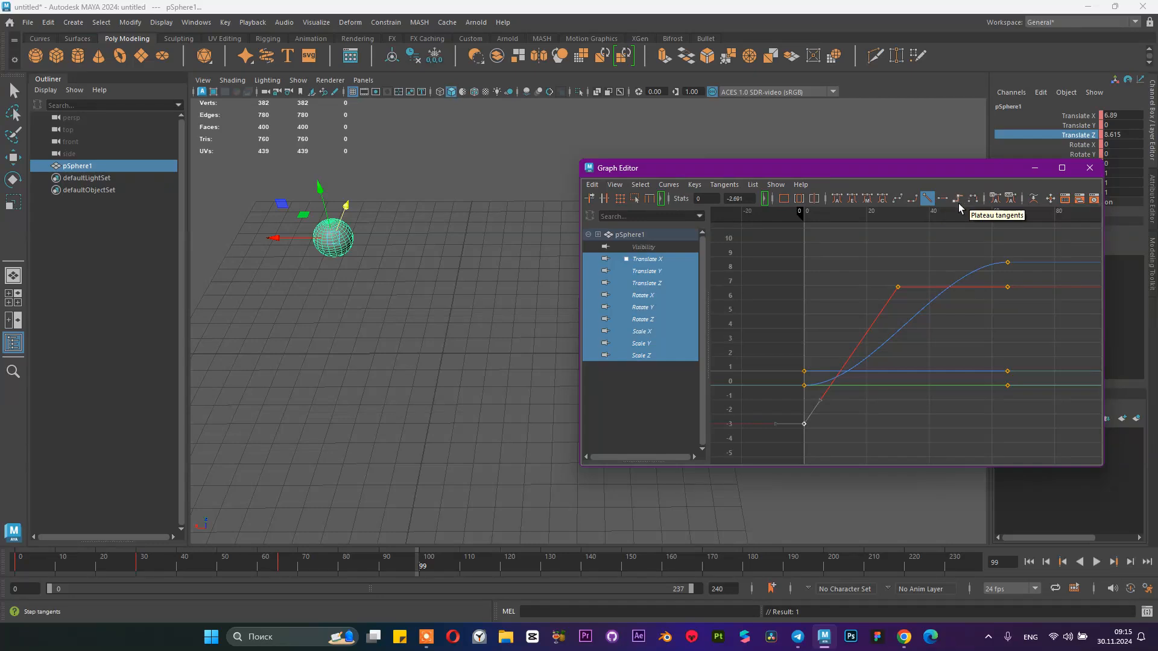
# - Return to frame 0 and replay the sphere's animation with the linear Translate X curve
pyautogui.click(1028, 561)
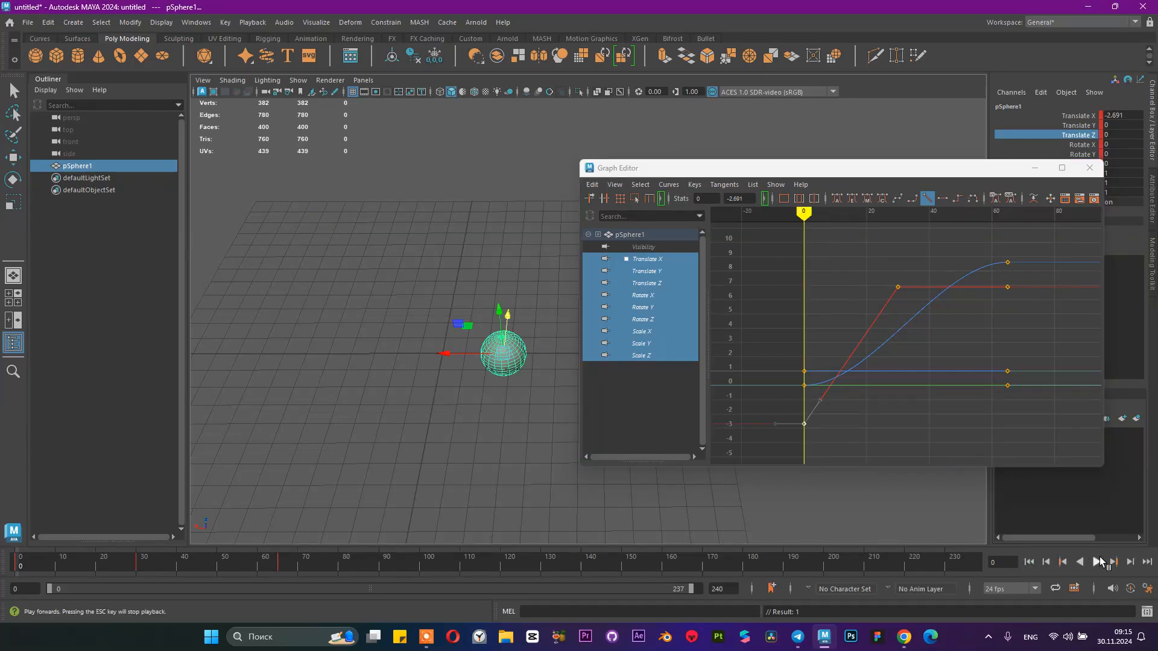
pyautogui.click(1097, 561)
pyautogui.click(1097, 562)
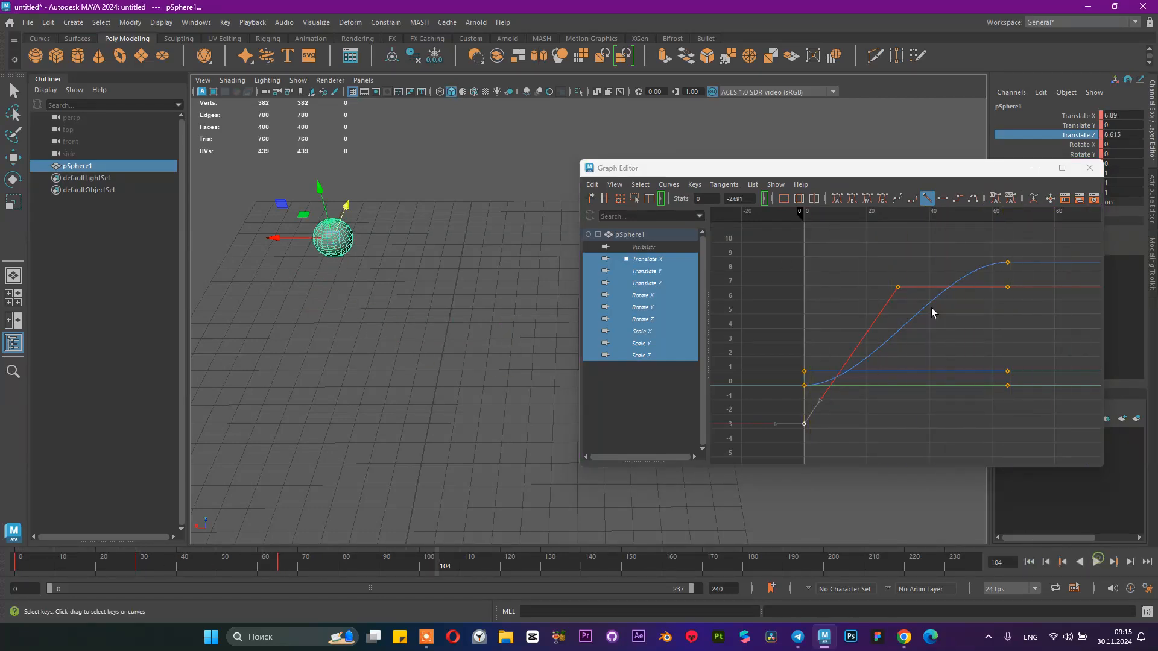
# - Apply linear tangents to the Translate Z keys at frames 0 and 65, and replay the animation from the start
pyautogui.click(804, 384)
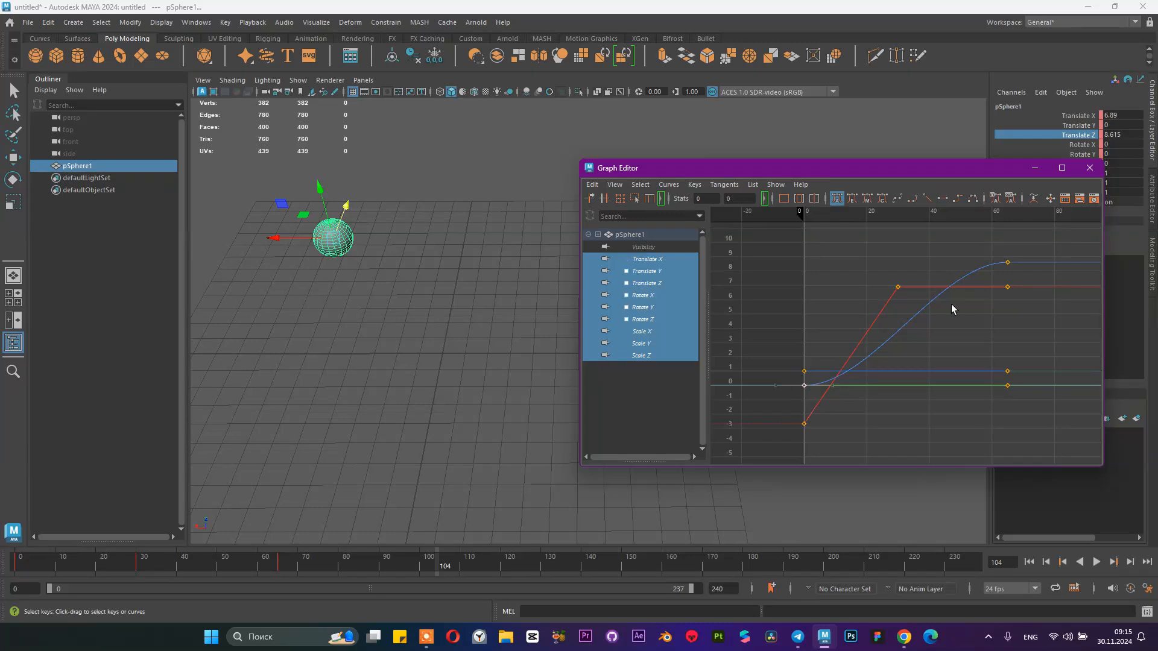
pyautogui.keyDown('shift'); pyautogui.click(1007, 262); pyautogui.keyUp('shift')
pyautogui.click(926, 198)
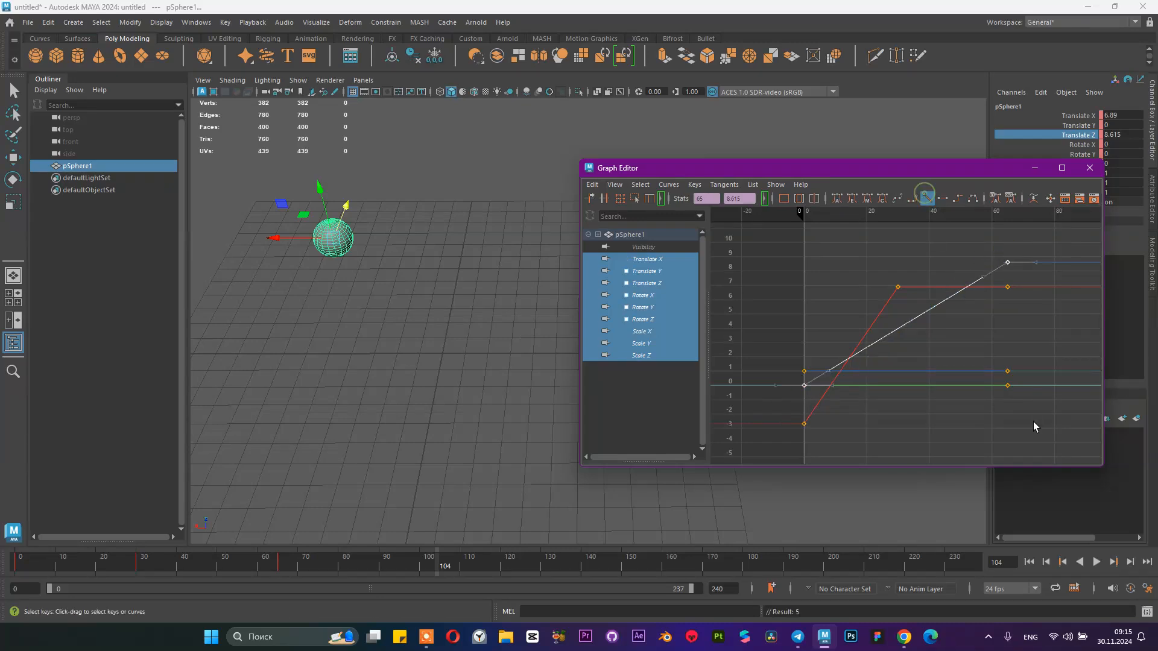
pyautogui.click(1029, 562)
pyautogui.click(1097, 561)
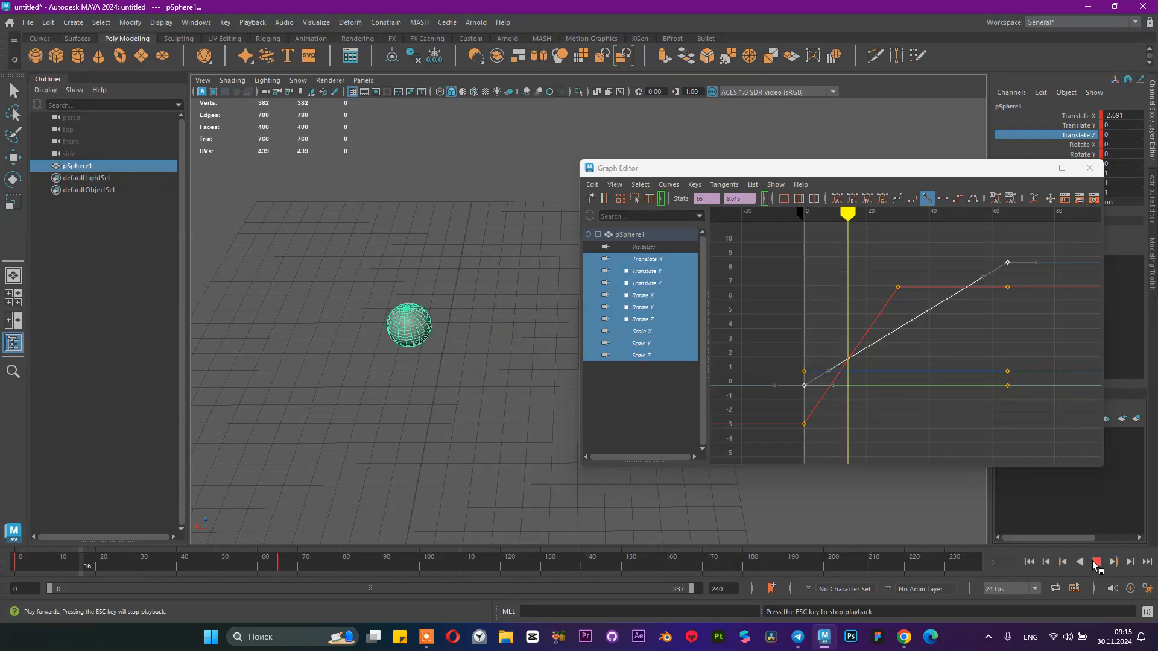
pyautogui.click(1096, 562)
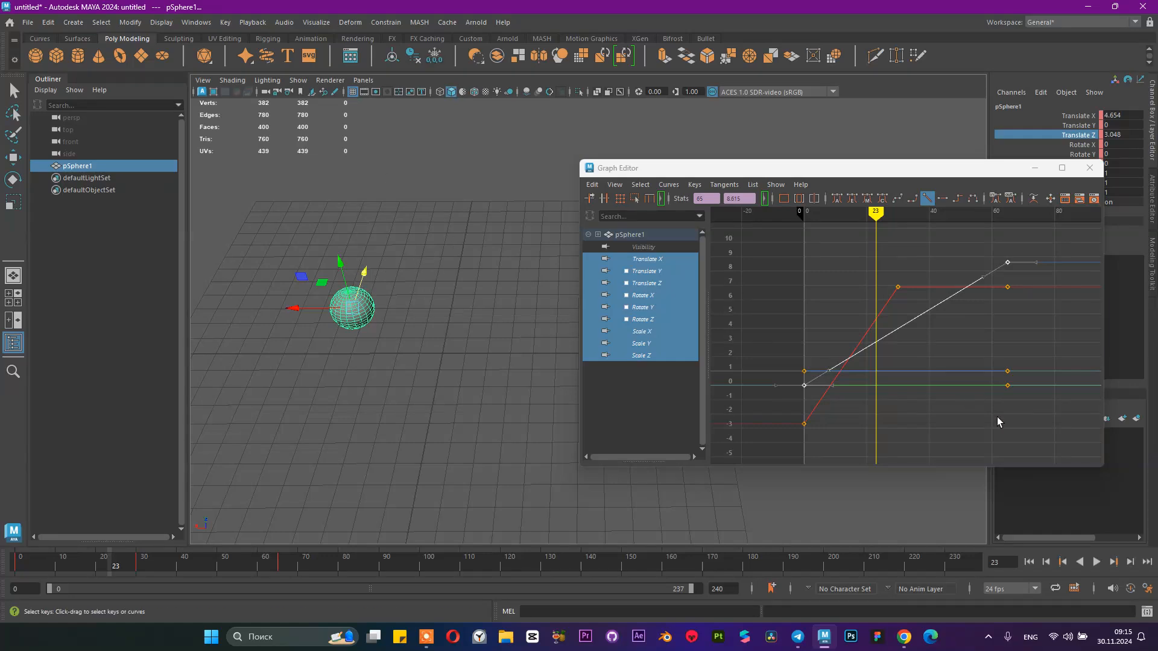
# - Select all of the sphere's keys in the Graph Editor and try spline tangents, settling on clamped tangents
pyautogui.moveTo(772, 241); pyautogui.dragTo(1043, 465)
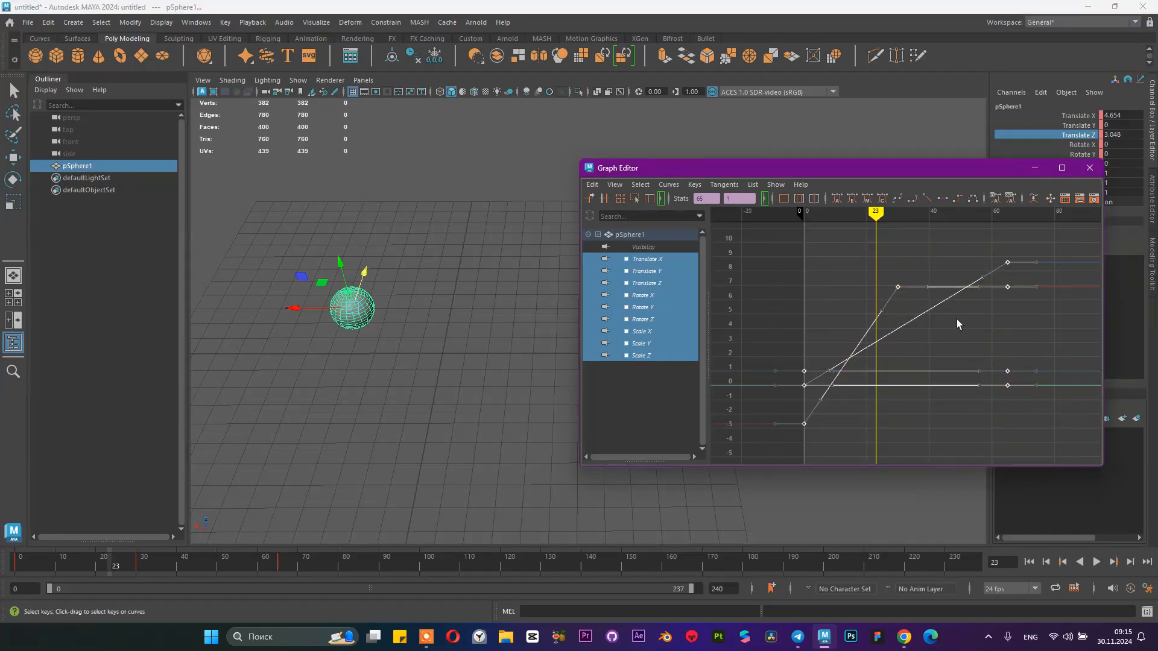
pyautogui.click(897, 198)
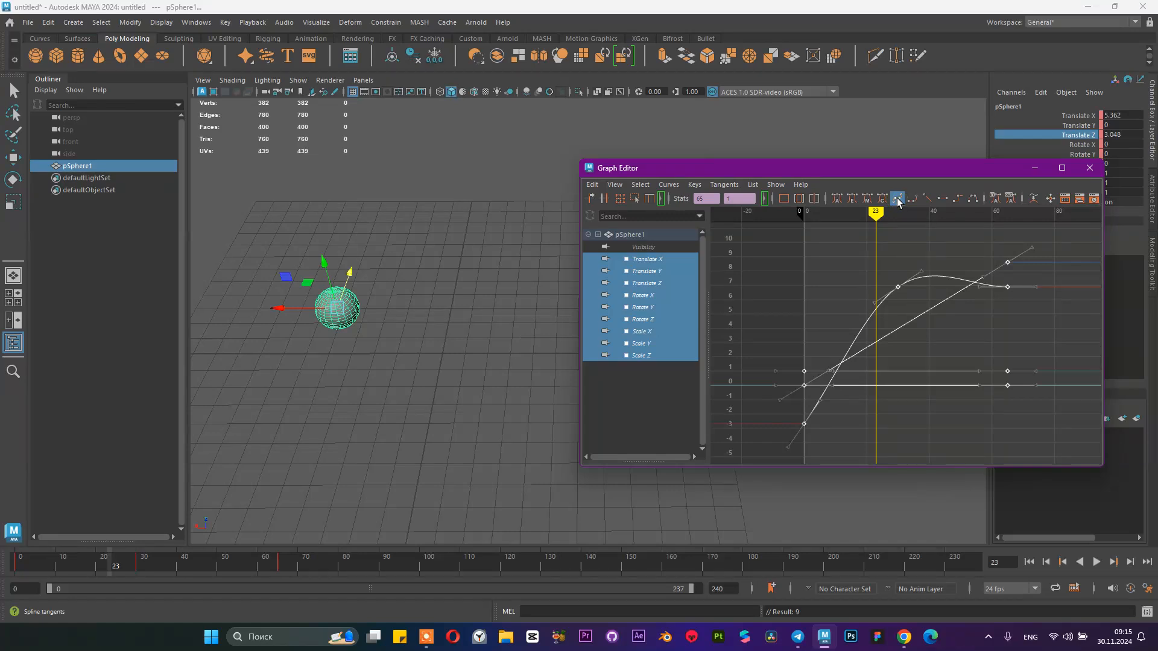
pyautogui.click(911, 198)
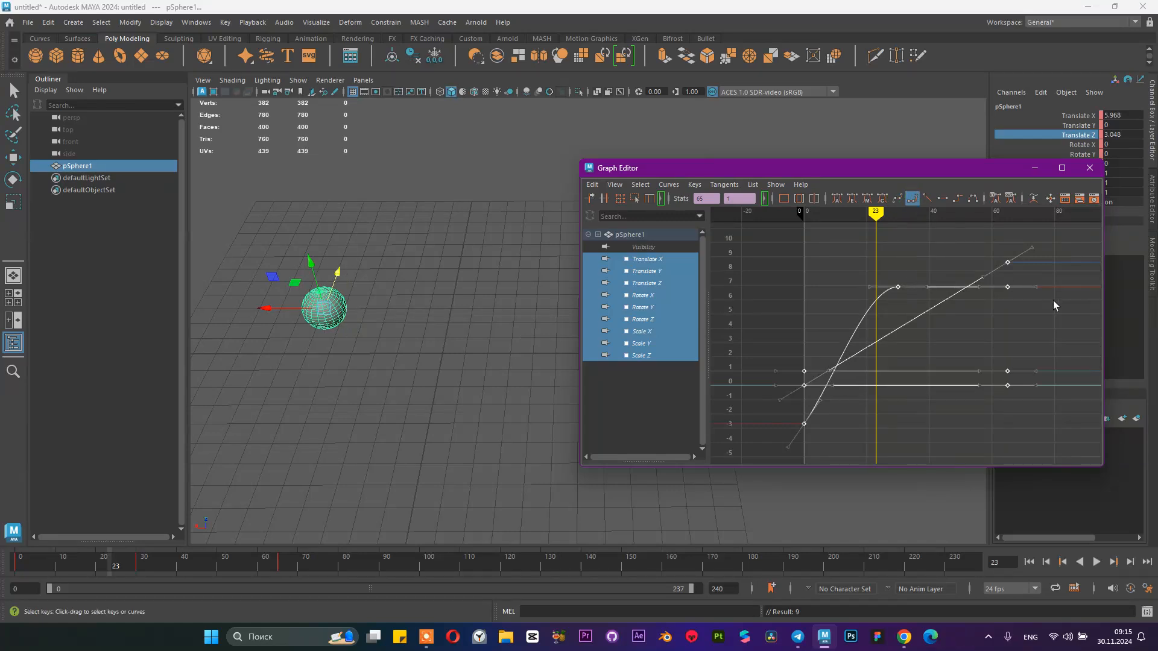
# - Try spline and clamped tangents on the Translate Z key at frame 65, and finish with its tangents levelled
pyautogui.click(1006, 262)
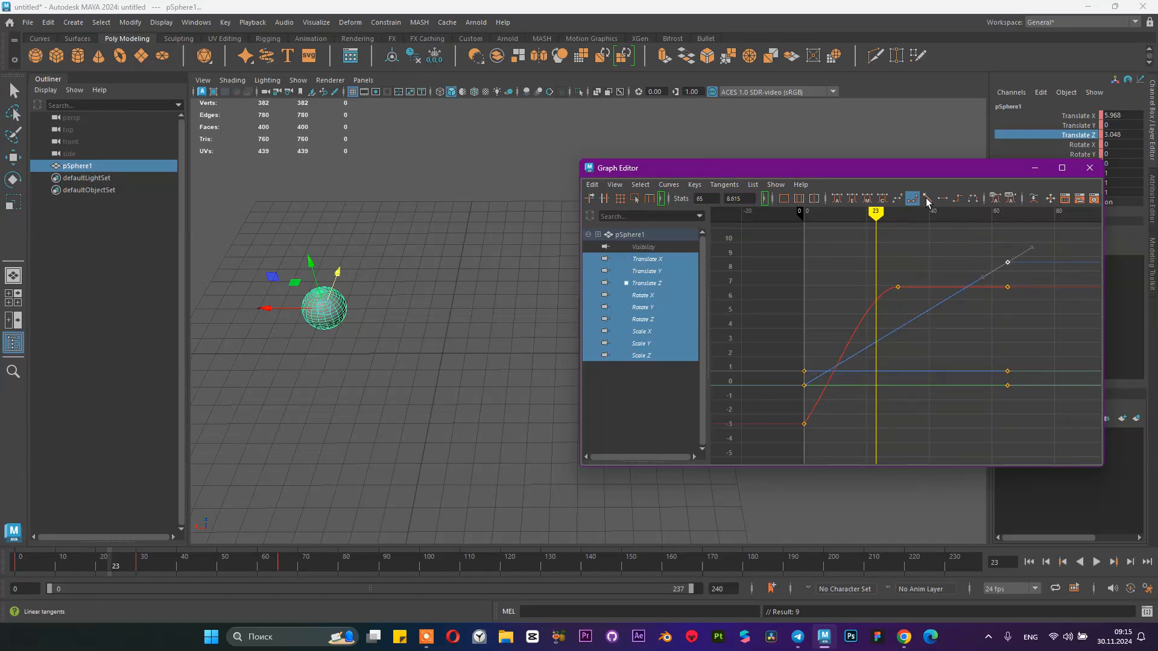
pyautogui.click(898, 199)
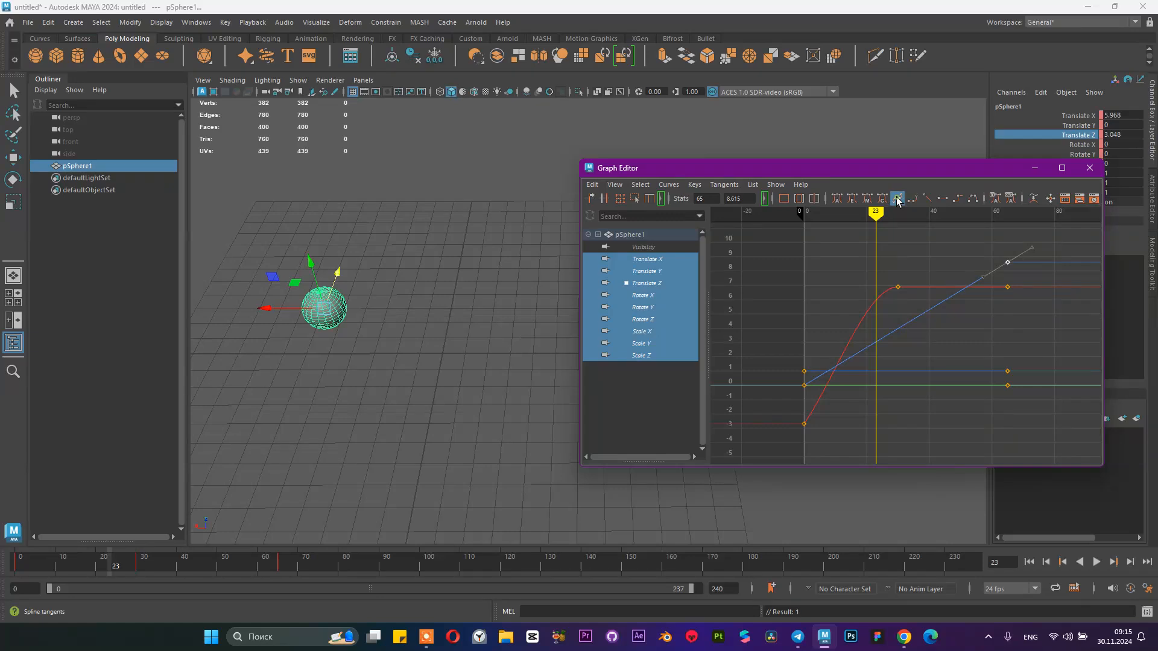
pyautogui.click(804, 385)
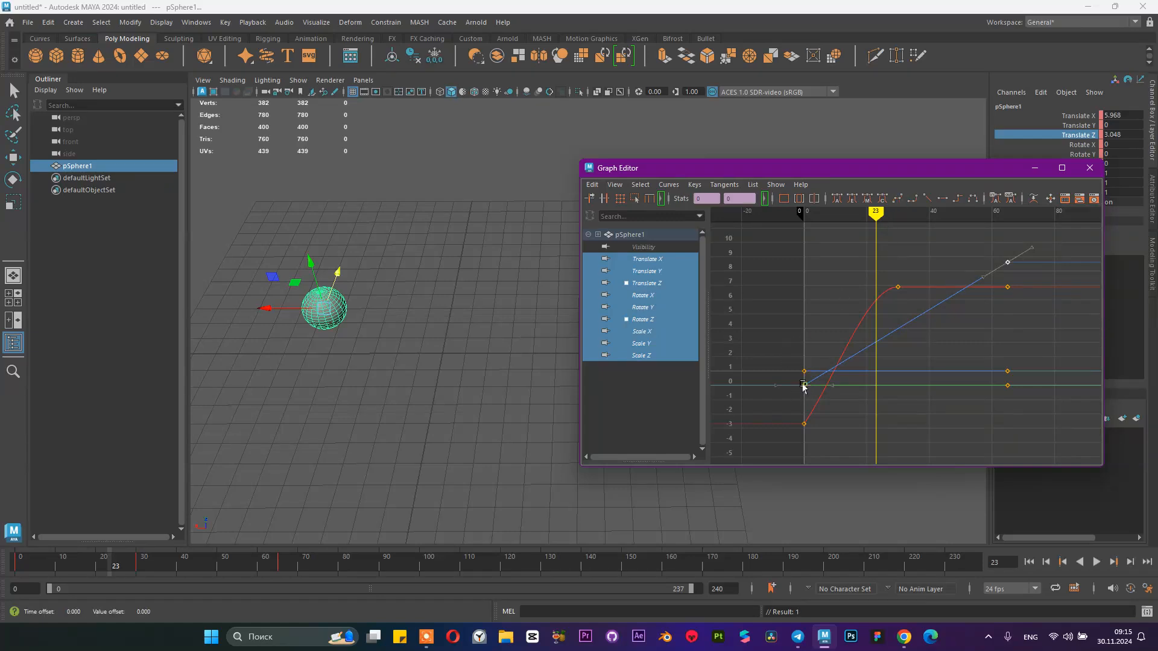
pyautogui.click(912, 198)
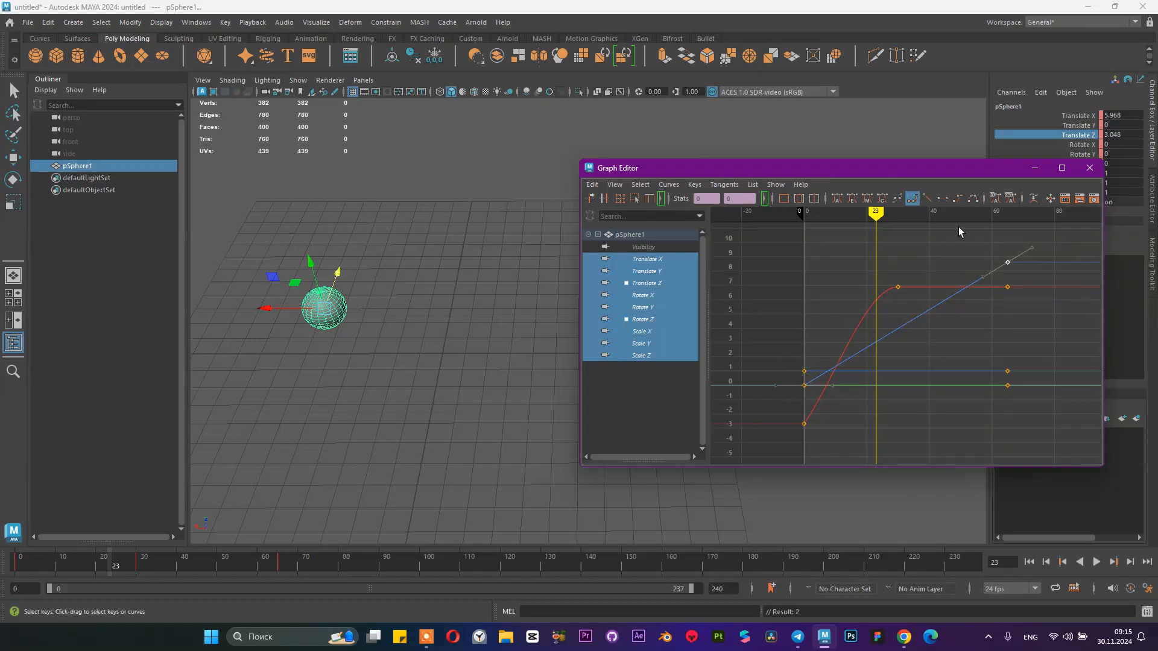
pyautogui.click(867, 198)
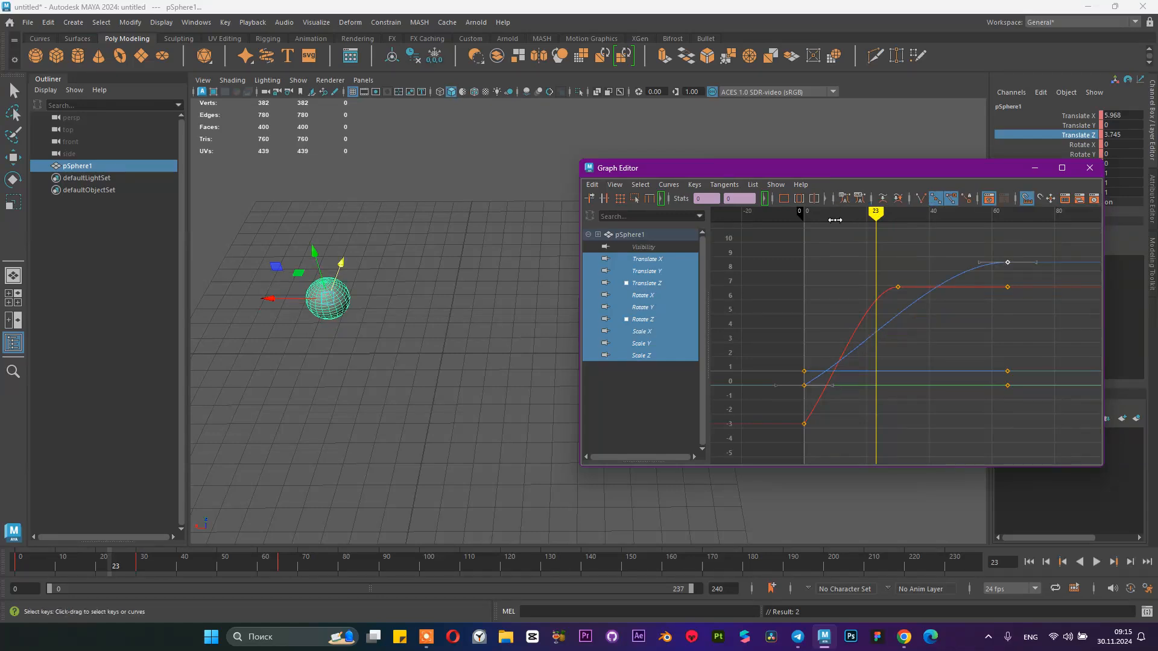
# - Check the default tangent types, and flatten the Translate Z curve's outgoing tangent handle at frame 0 so the motion starts smoothly
pyautogui.click(804, 385)
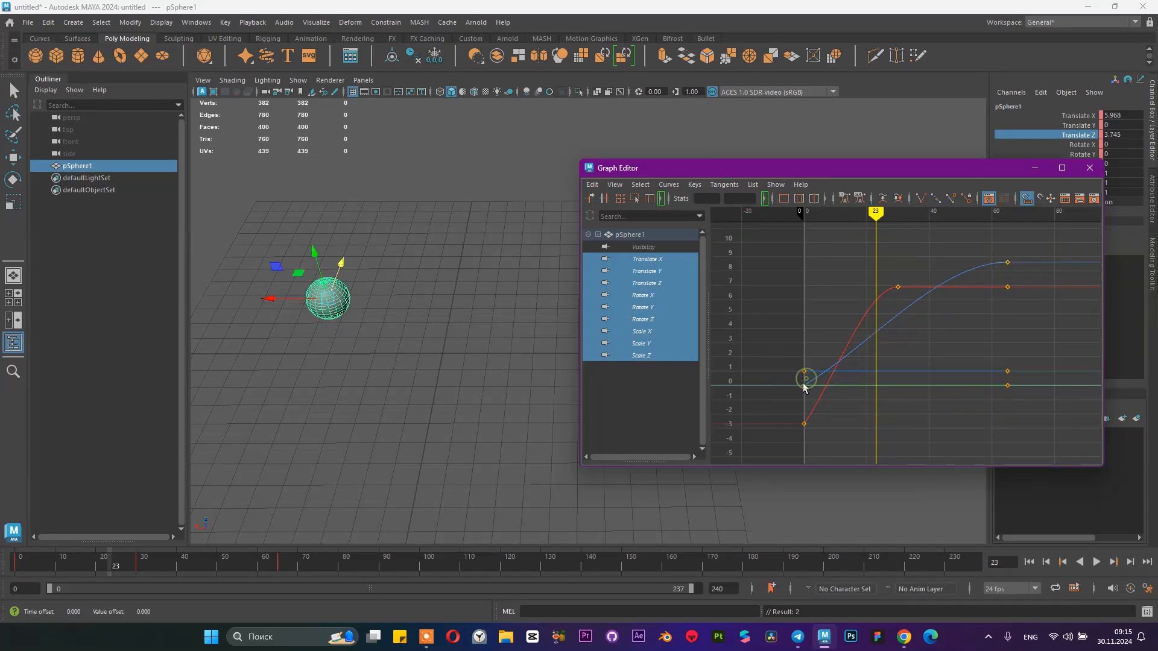
pyautogui.click(835, 301)
pyautogui.moveTo(787, 379); pyautogui.dragTo(811, 392)
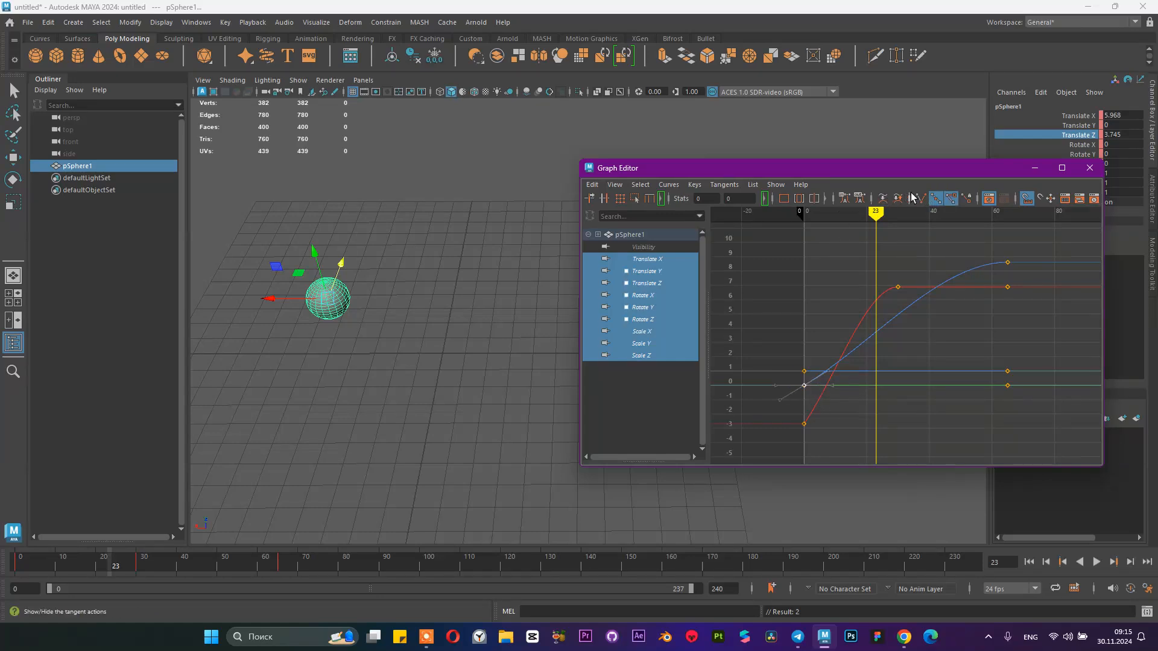
pyautogui.click(844, 199)
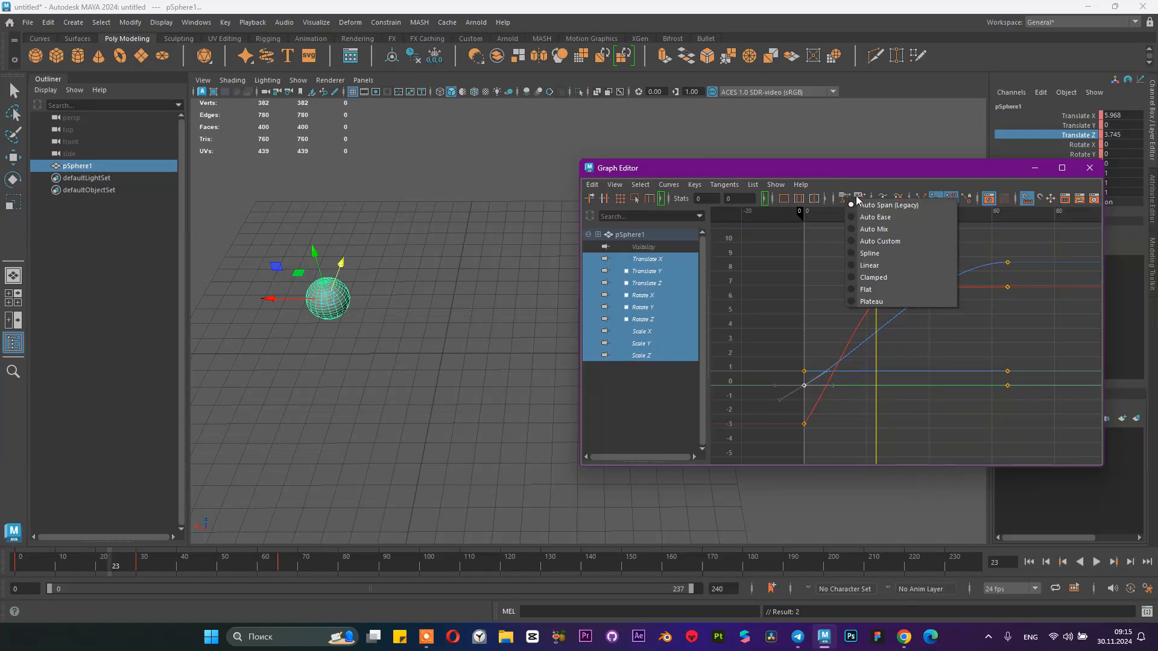
pyautogui.click(859, 196)
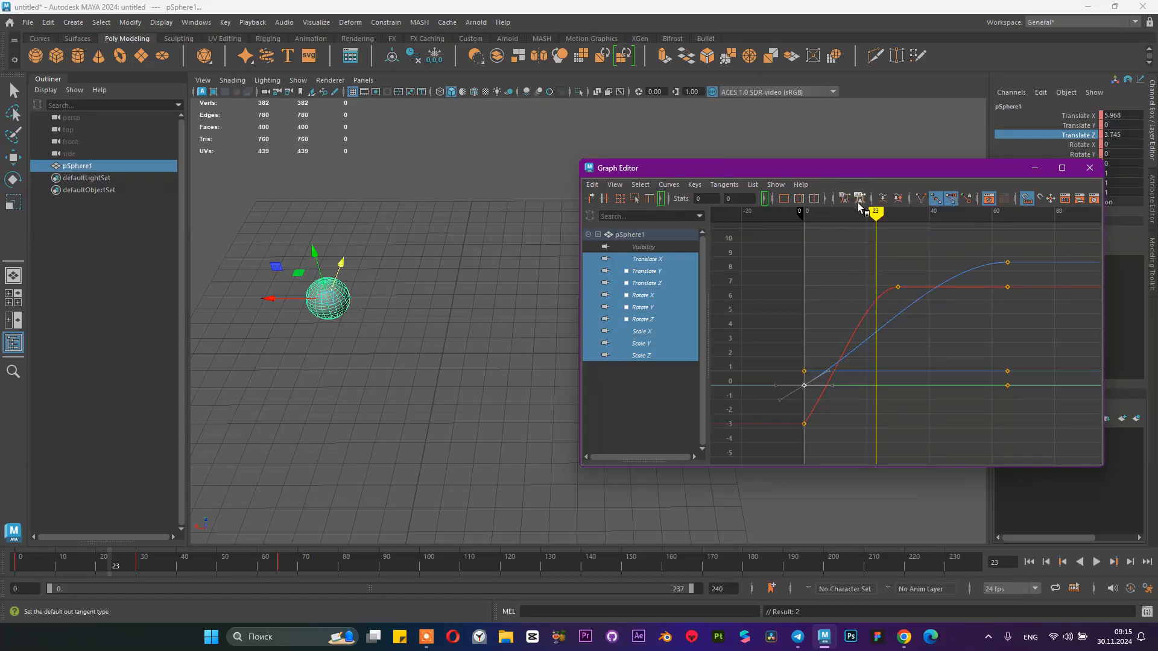
pyautogui.click(860, 197)
pyautogui.click(891, 206)
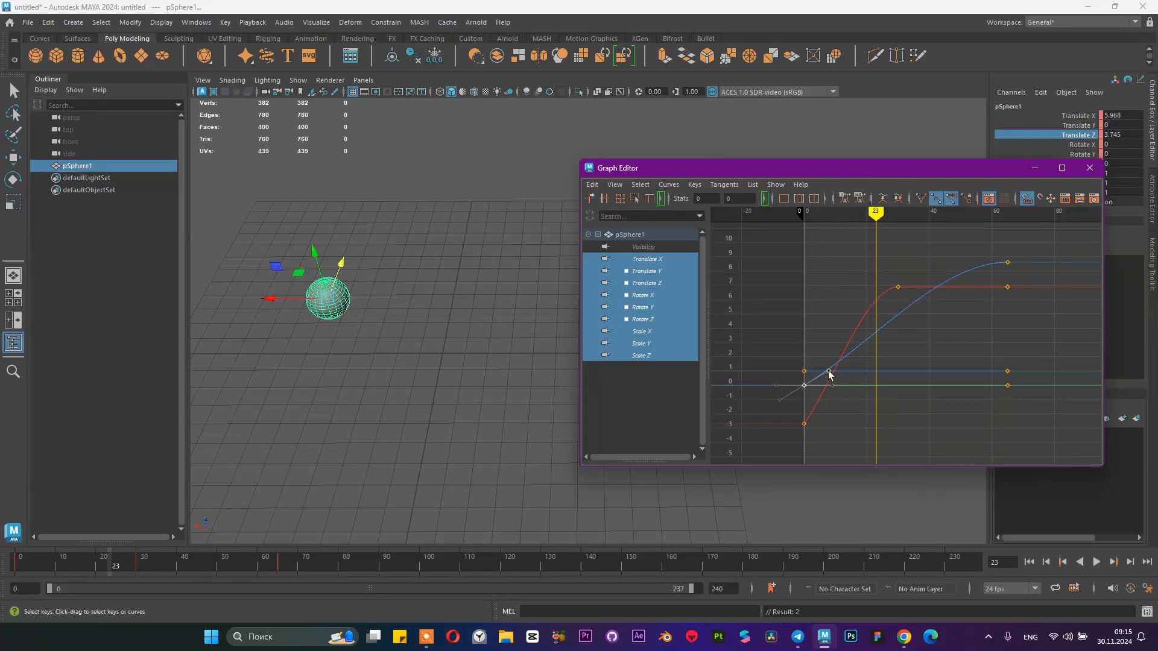
pyautogui.moveTo(829, 375); pyautogui.dragTo(870, 381)
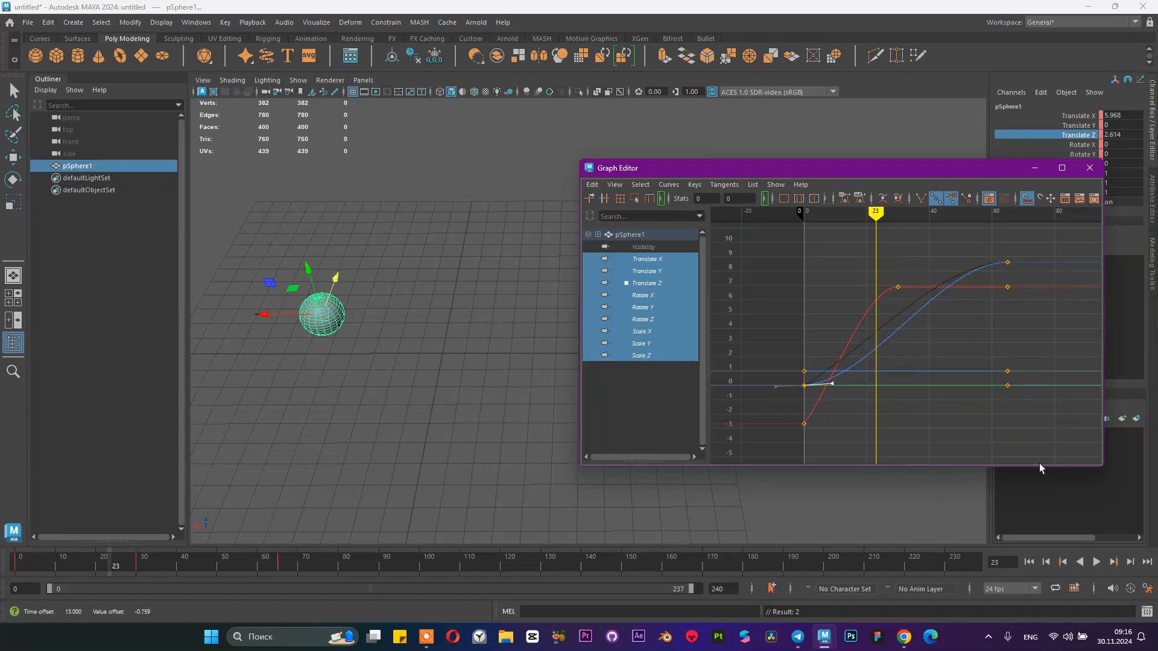
# - Replay the animation from frame 0 to check the eased Translate Z motion, and reframe the sphere in the viewport
pyautogui.click(1029, 561)
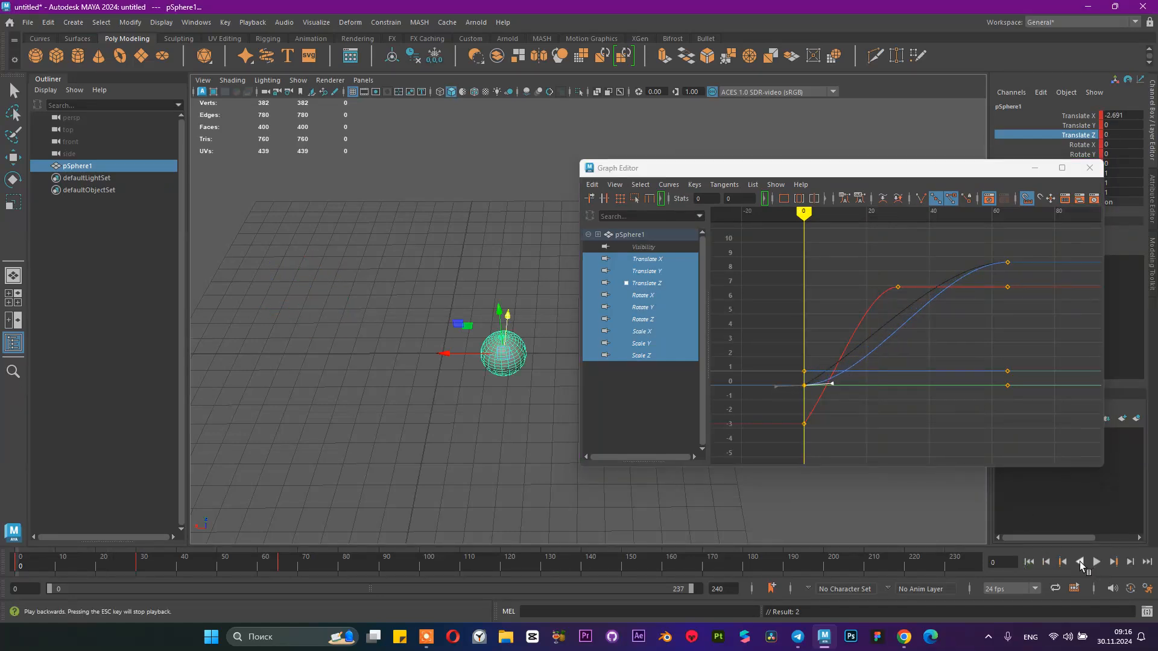
pyautogui.click(1097, 562)
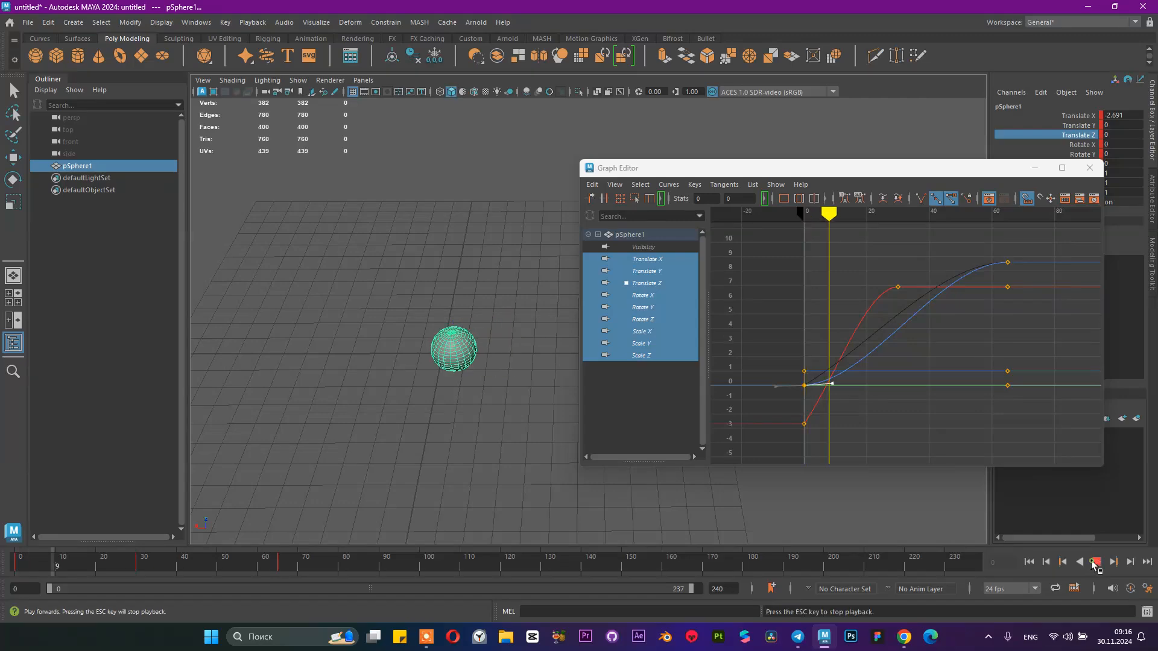
pyautogui.click(1093, 562)
pyautogui.scroll(-4, 427, 279)
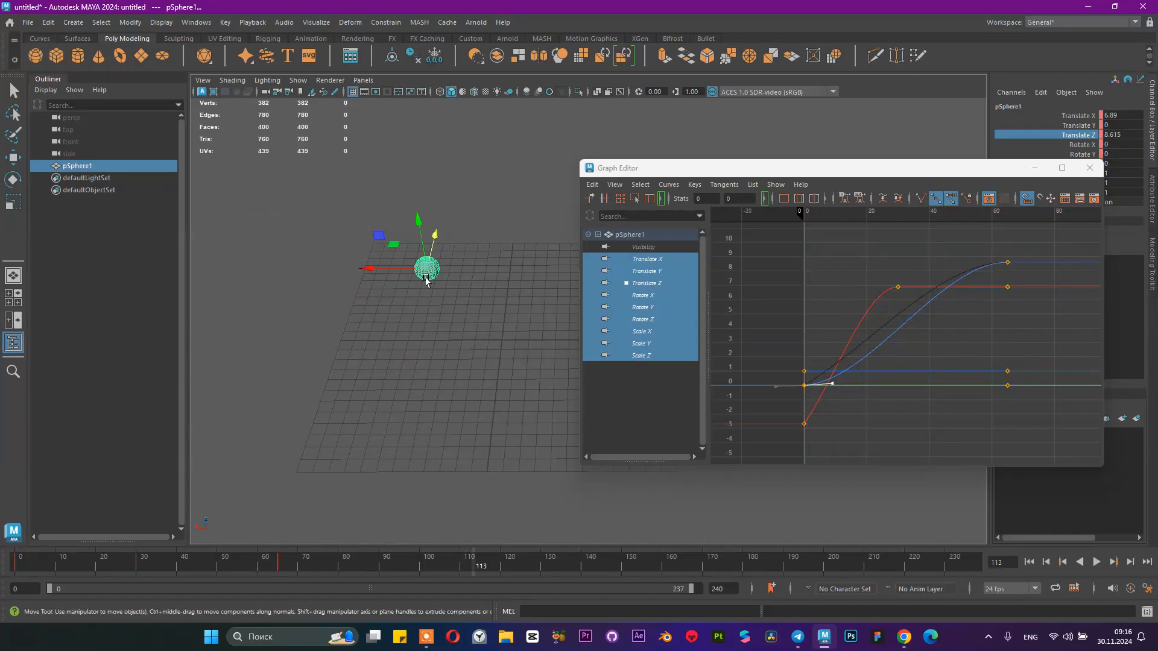
pyautogui.scroll(4, 426, 281)
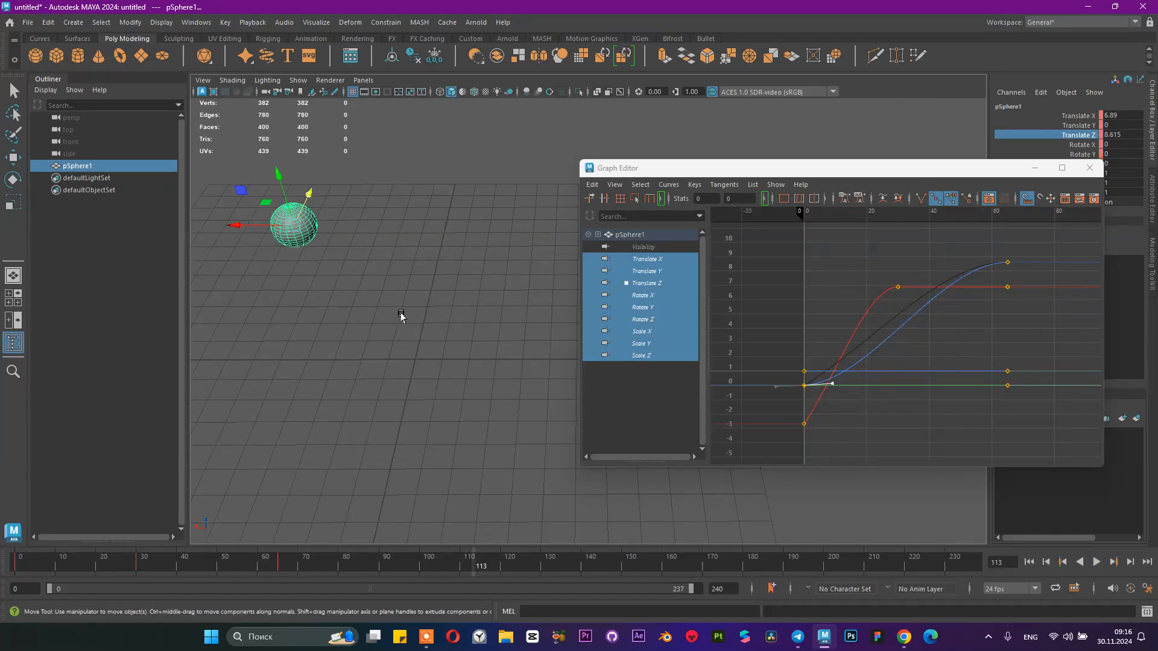
pyautogui.keyDown('alt'); pyautogui.moveTo(401, 316); pyautogui.dragTo(479, 360, button='middle'); pyautogui.keyUp('alt')
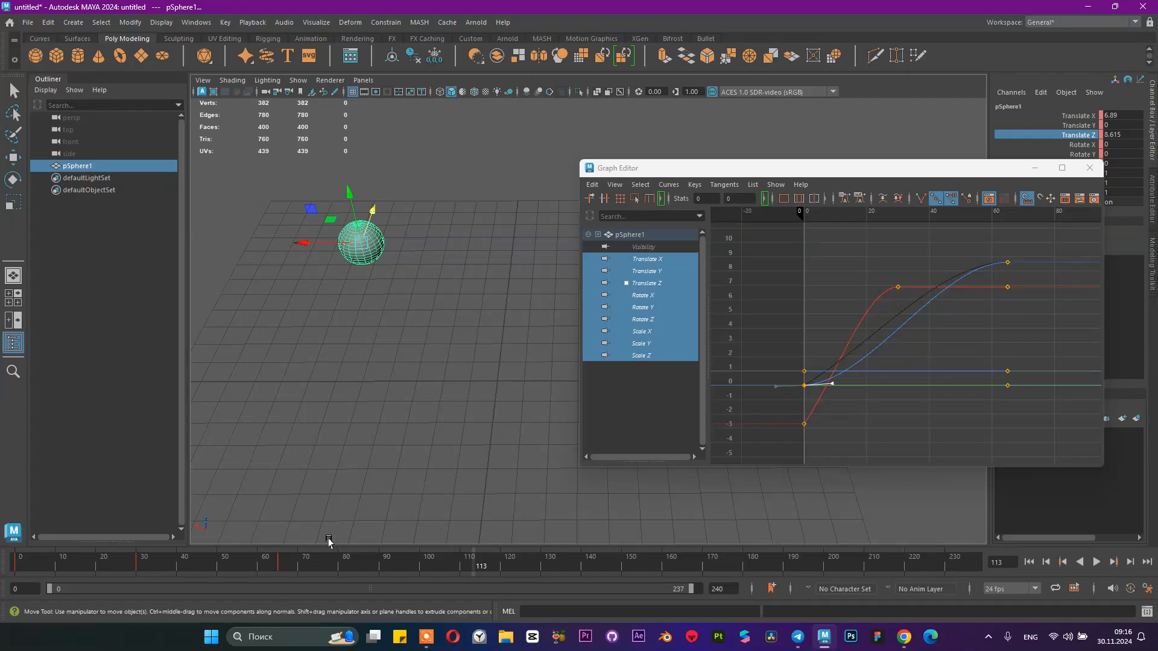
# - Highlight the keyed frame range on the timeline, review the available frame rates, and keep 24 fps
pyautogui.click(304, 570)
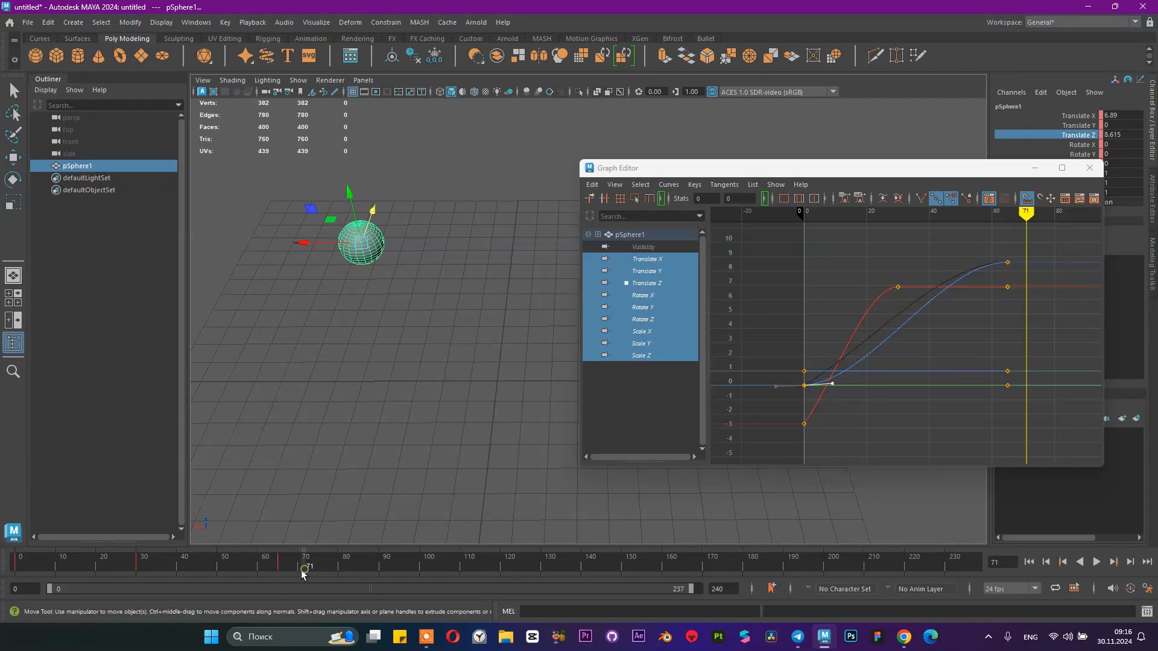
pyautogui.keyDown('shift'); pyautogui.moveTo(295, 565); pyautogui.dragTo(15, 565); pyautogui.keyUp('shift')
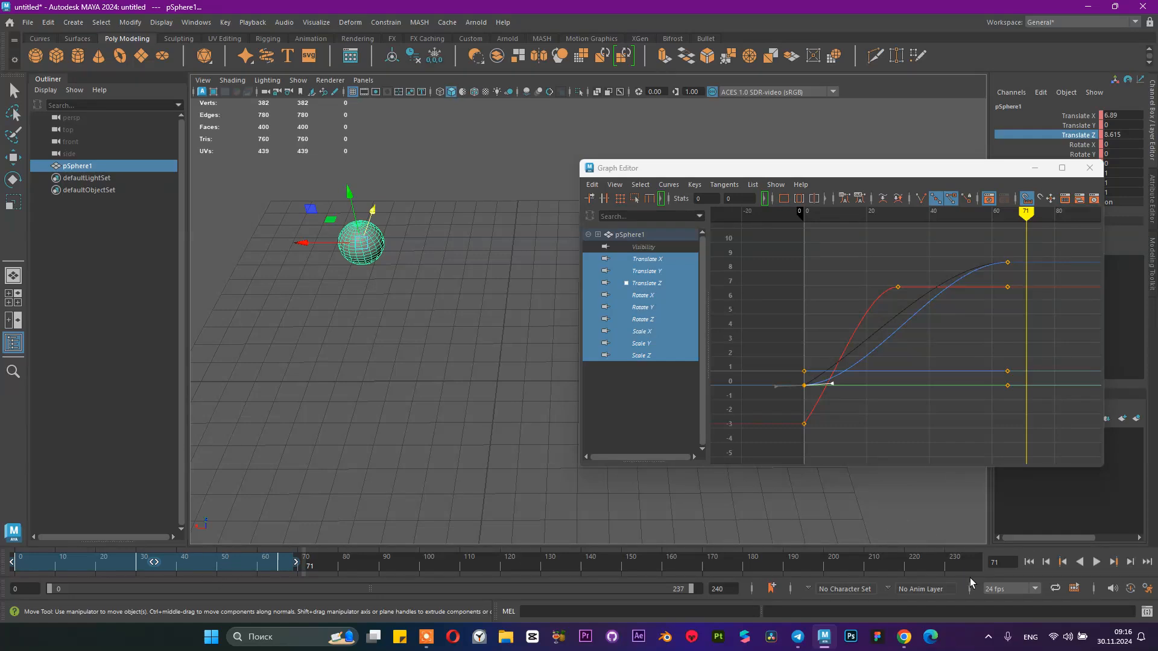
pyautogui.click(1010, 588)
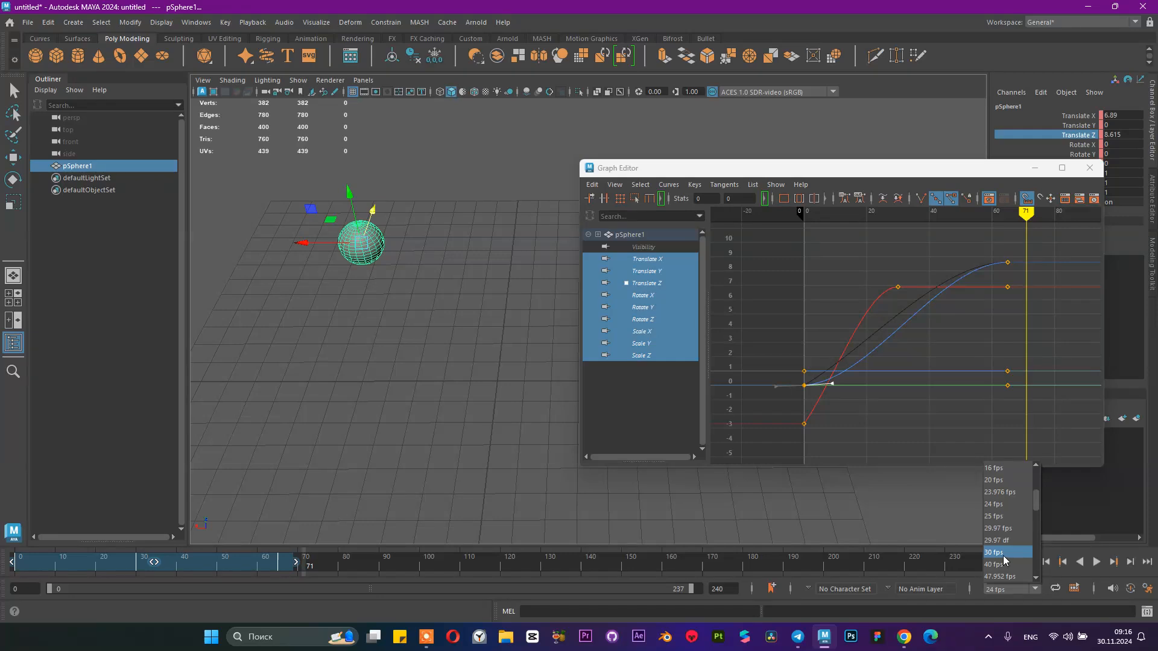
pyautogui.scroll(-3, 1004, 556)
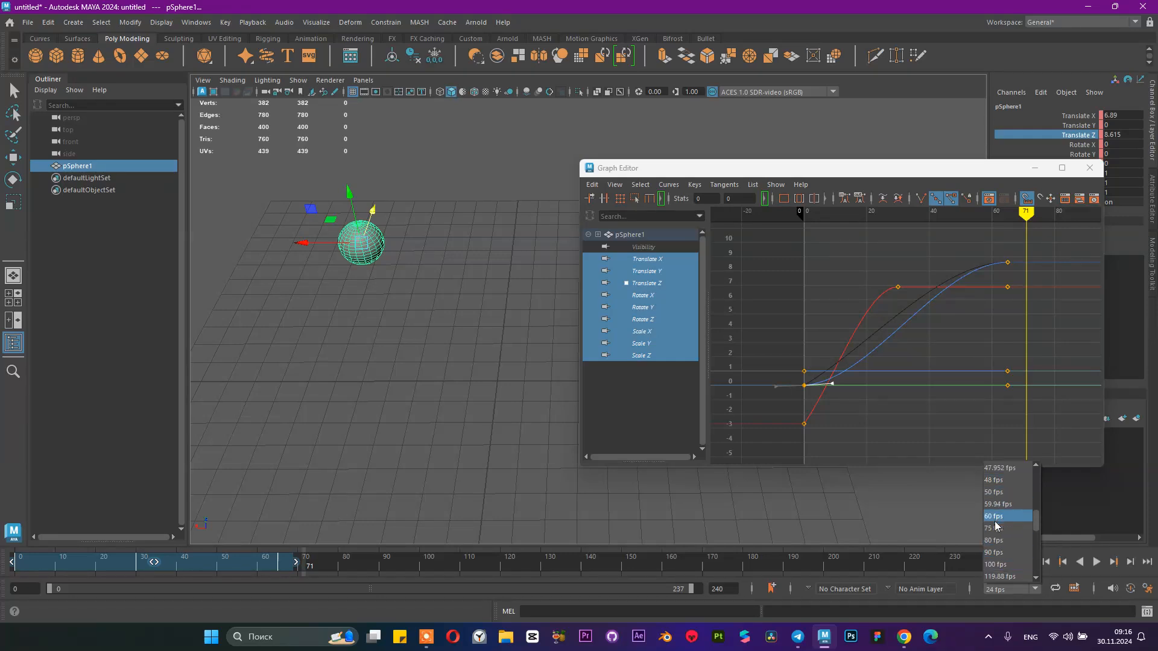
pyautogui.scroll(3, 994, 527)
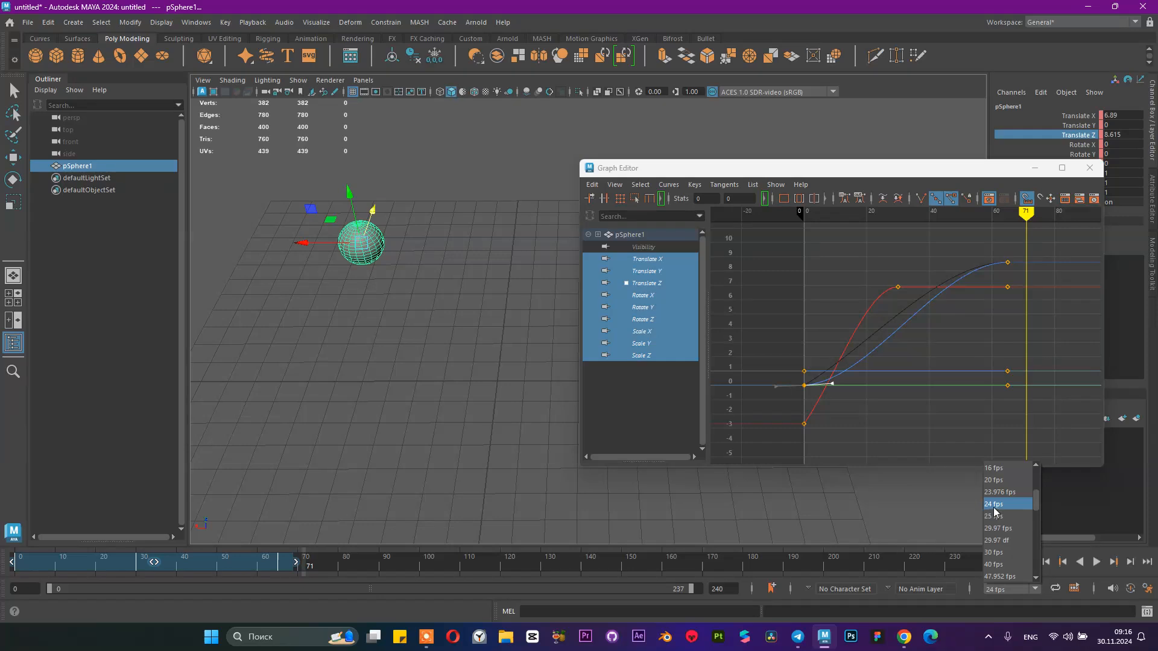
pyautogui.click(995, 505)
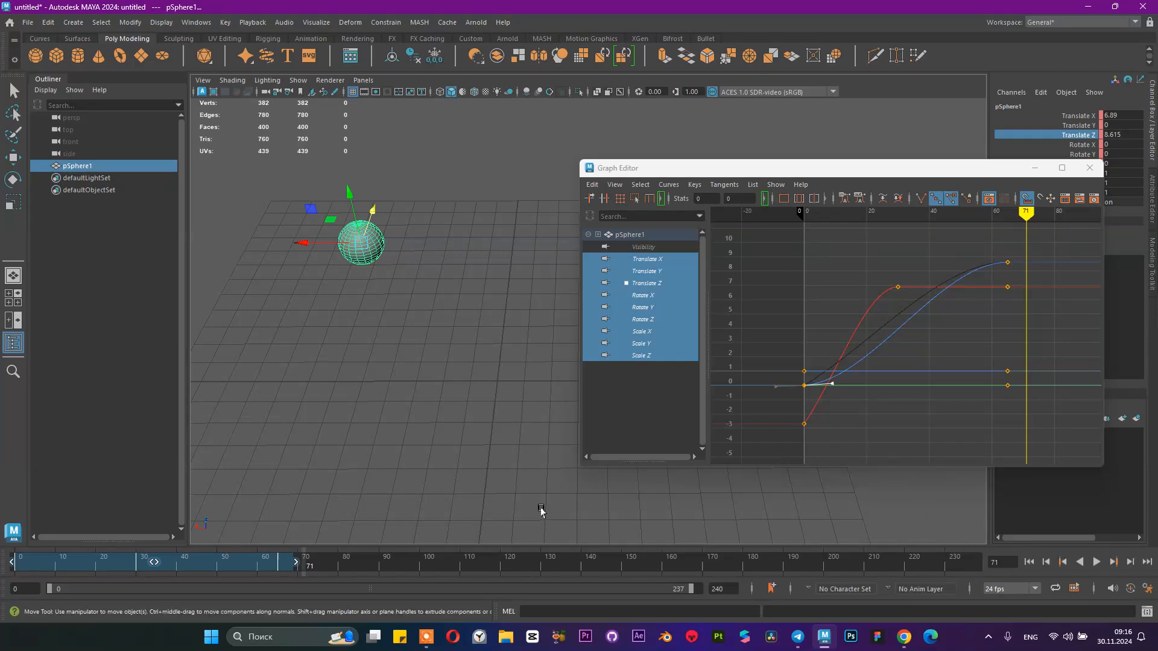
# - Move the sphere's key at frame 30 to frame 10 on the timeline
pyautogui.moveTo(390, 556); pyautogui.dragTo(117, 560)
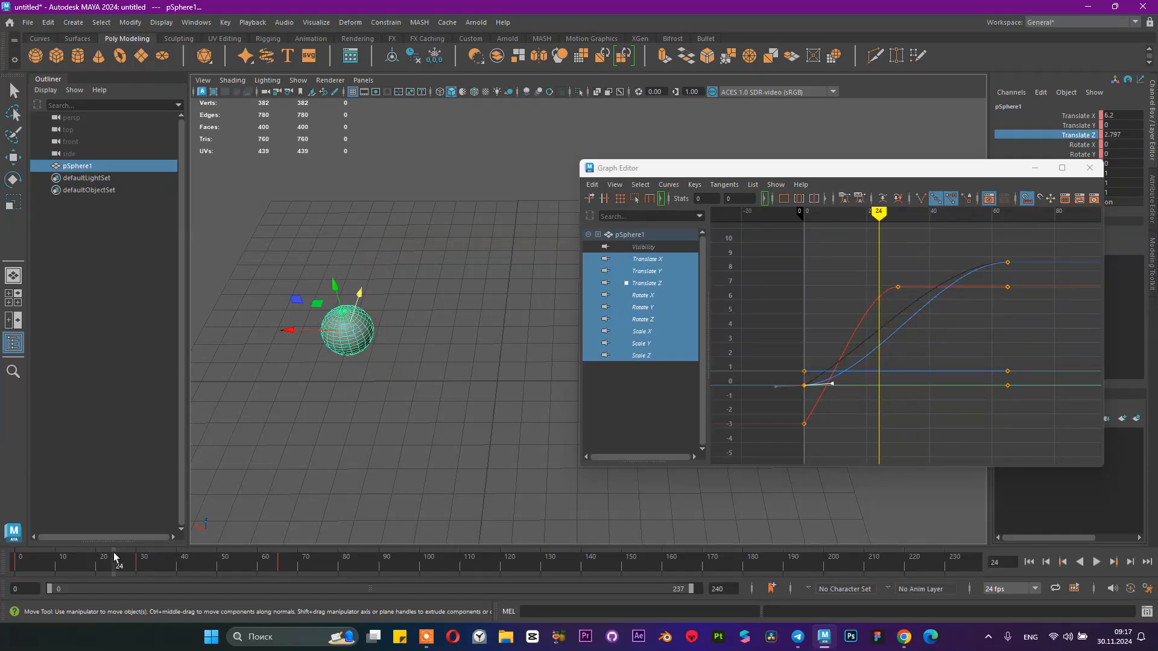
pyautogui.keyDown('shift'); pyautogui.click(144, 562); pyautogui.keyUp('shift')
pyautogui.moveTo(142, 562); pyautogui.dragTo(62, 564)
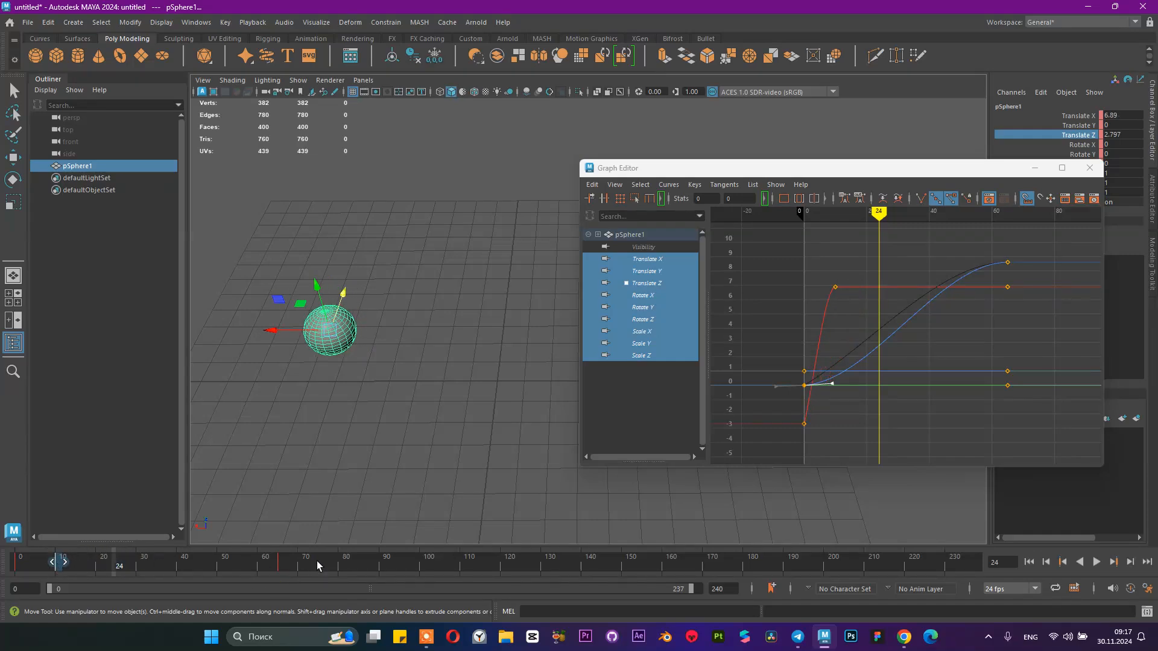
# - Move the sphere's last key at frame 65 to about frame 23 on the timeline
pyautogui.click(317, 564)
pyautogui.keyDown('shift'); pyautogui.click(279, 562); pyautogui.keyUp('shift')
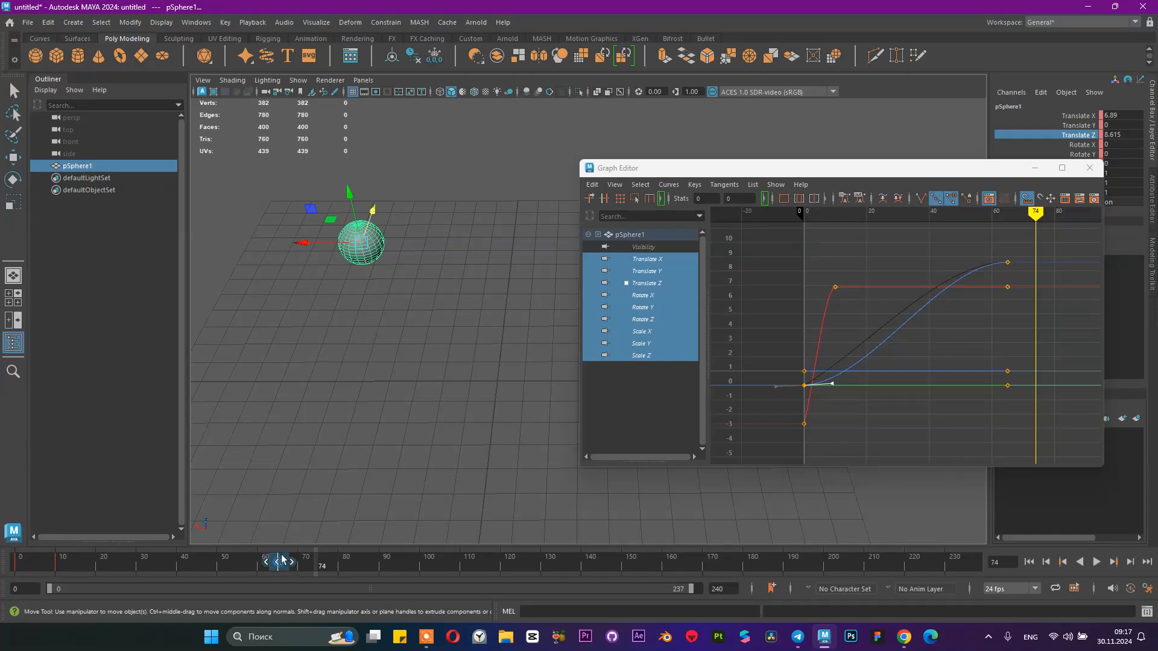
pyautogui.click(282, 561)
pyautogui.moveTo(281, 561); pyautogui.dragTo(260, 561)
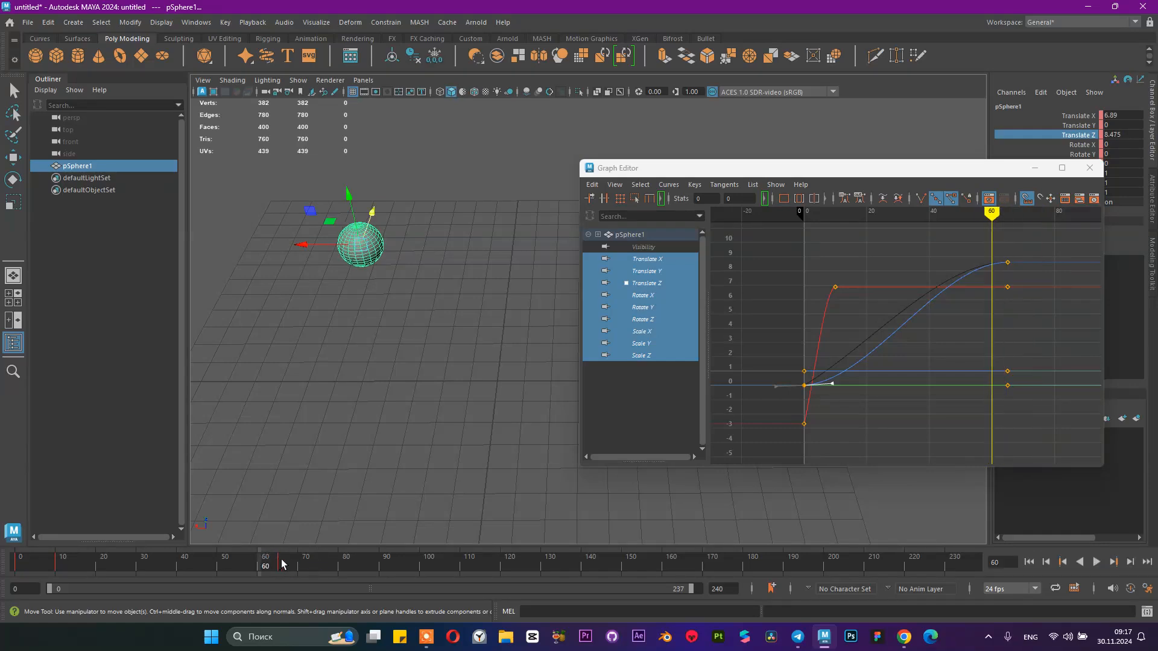
pyautogui.click(282, 561)
pyautogui.keyDown('shift'); pyautogui.click(278, 562); pyautogui.keyUp('shift')
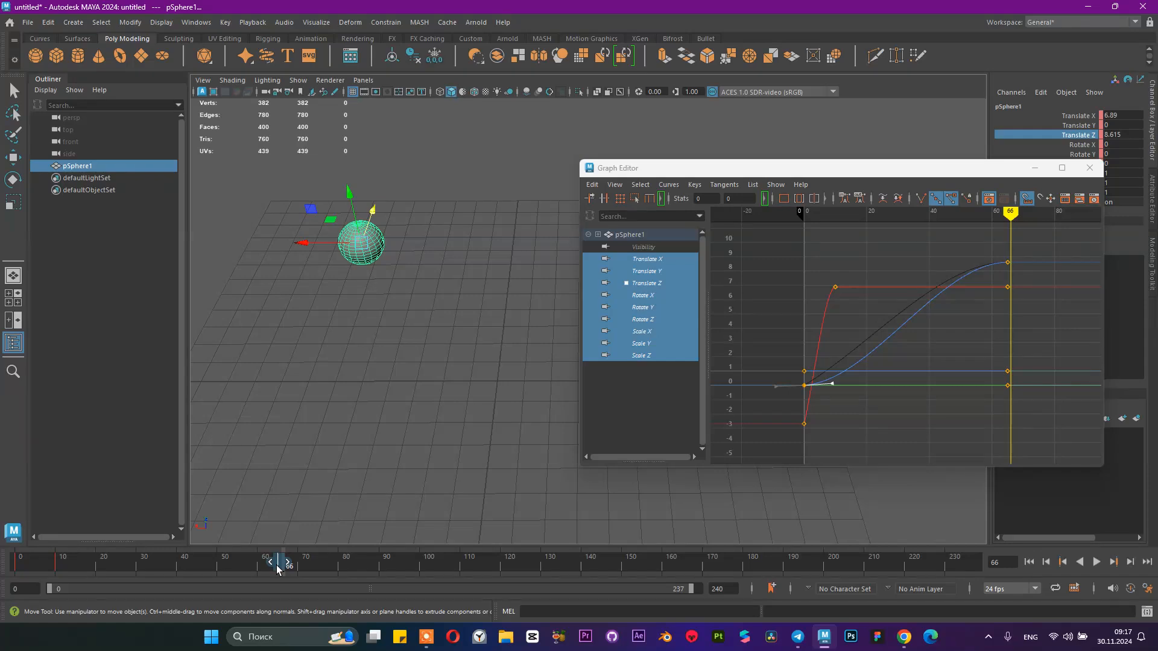
pyautogui.moveTo(279, 567); pyautogui.dragTo(313, 565)
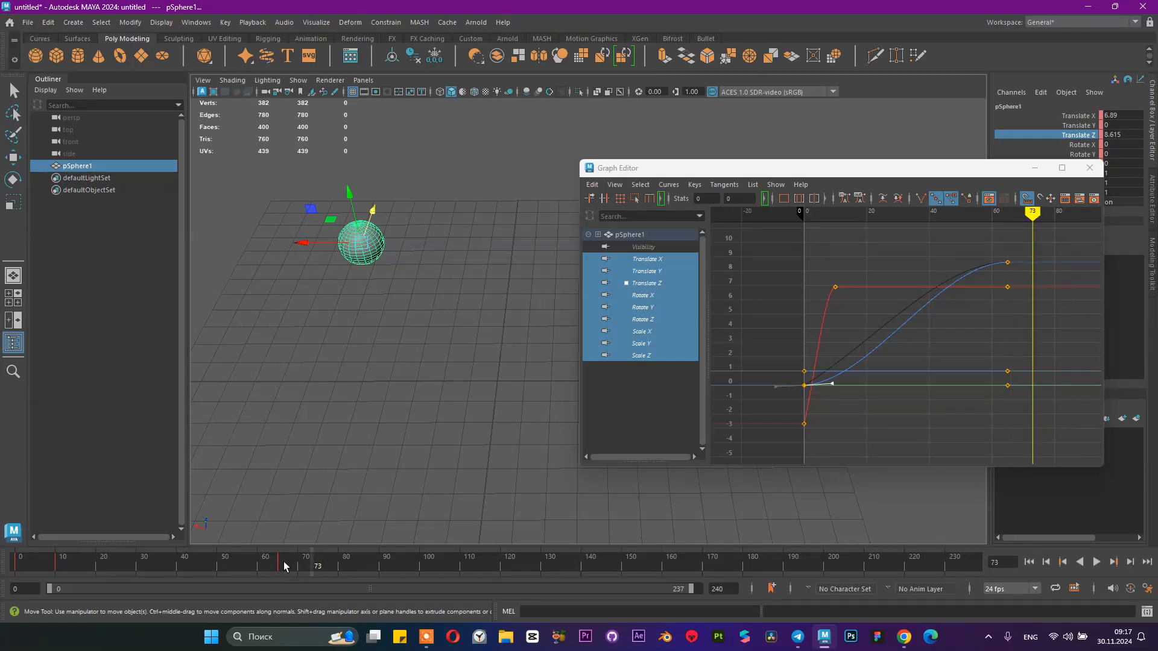
pyautogui.keyDown('shift'); pyautogui.moveTo(283, 562); pyautogui.dragTo(110, 565); pyautogui.keyUp('shift')
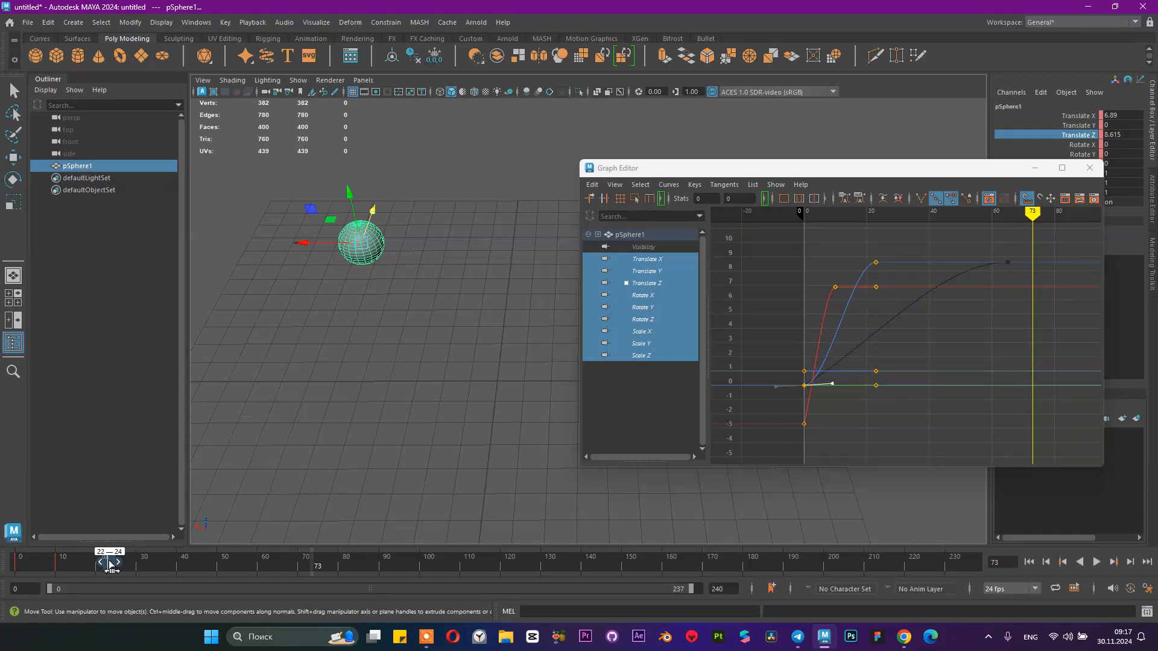
# - Move the sphere's key at frame 10 to about frame 12 and replay the retimed animation from frame 0
pyautogui.keyDown('shift'); pyautogui.click(59, 560); pyautogui.keyUp('shift')
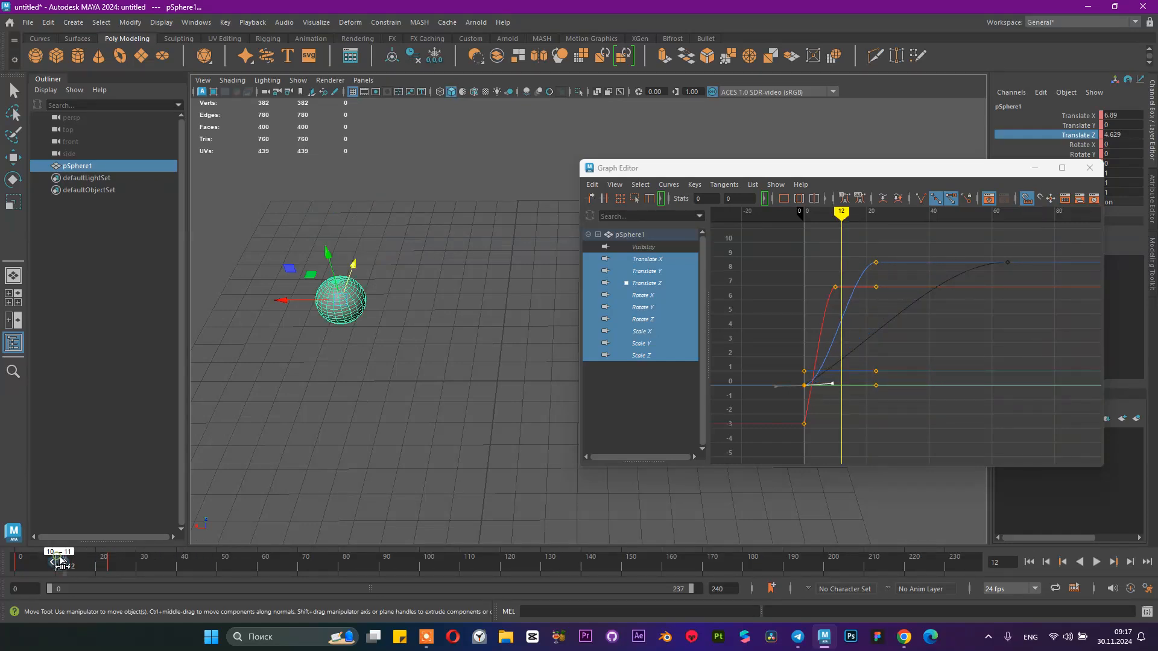
pyautogui.moveTo(59, 558); pyautogui.dragTo(18, 565)
pyautogui.click(103, 556)
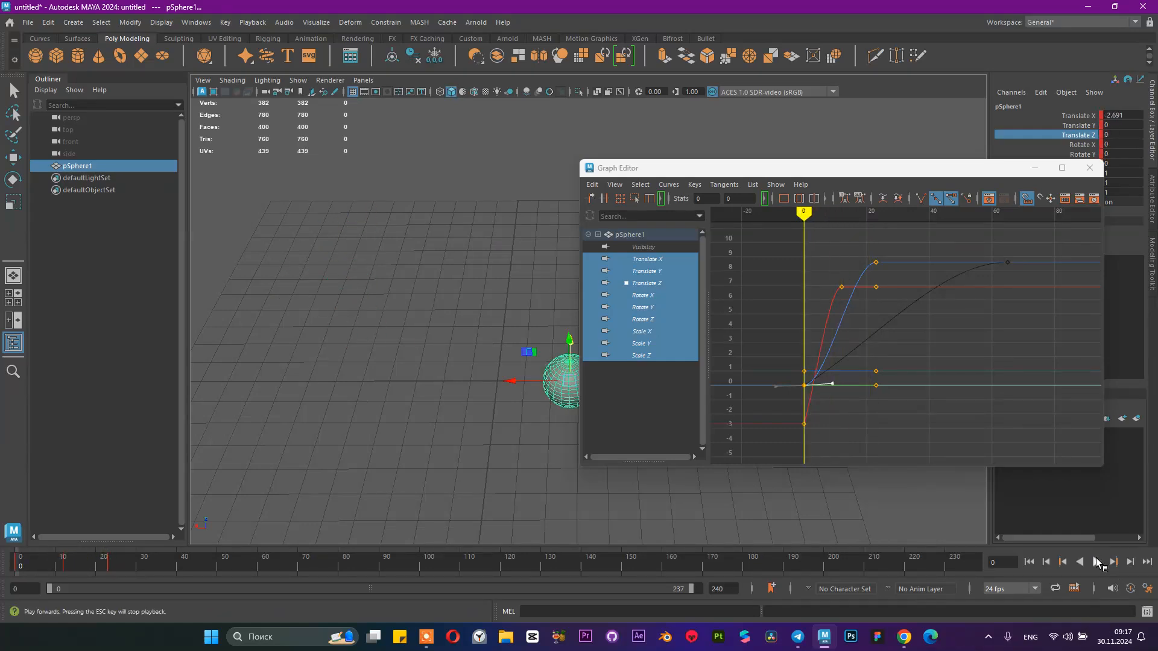
pyautogui.click(1096, 560)
pyautogui.click(1094, 560)
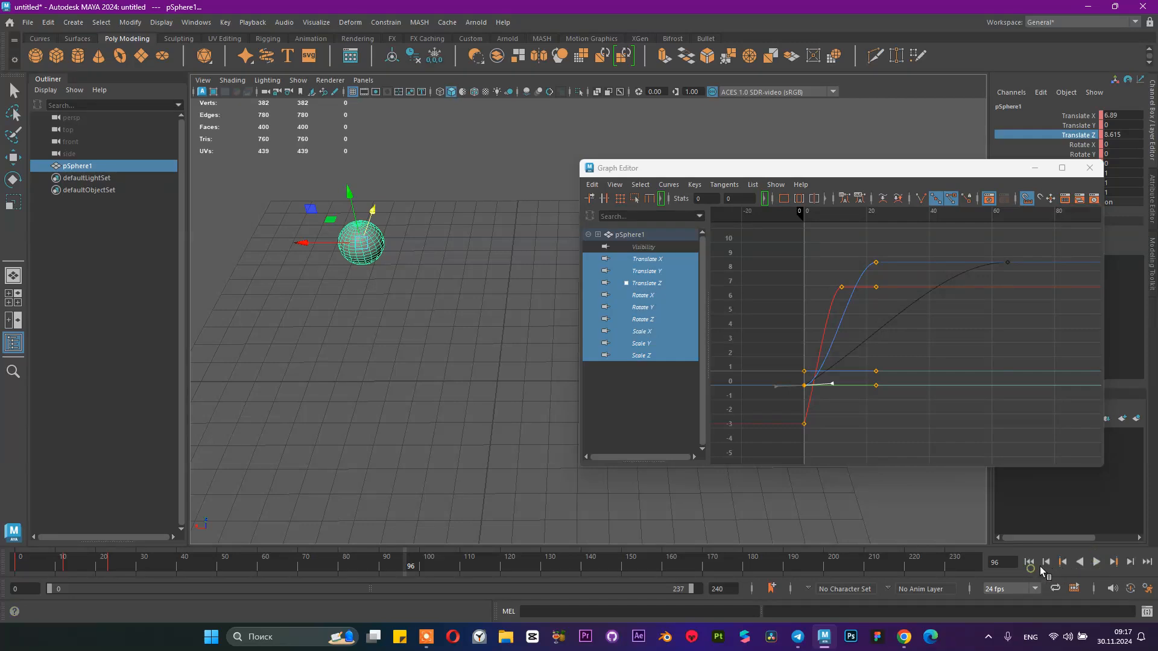
pyautogui.click(1030, 561)
pyautogui.click(1096, 562)
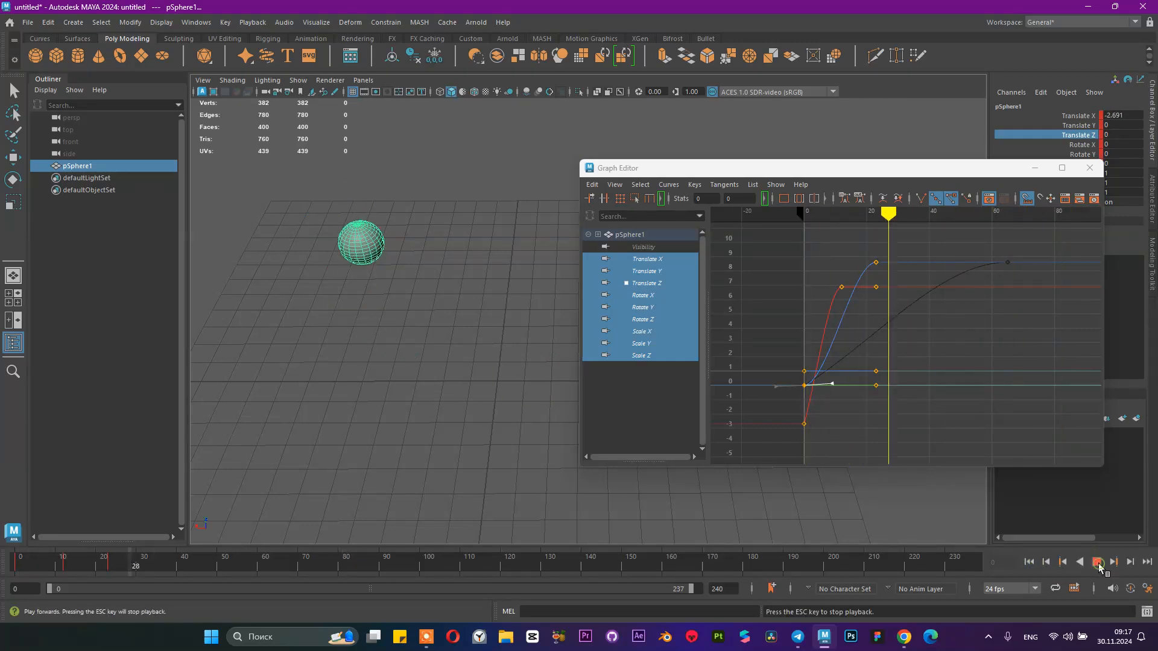
pyautogui.click(1098, 562)
# - Stretch all the sphere's keys so the second falls near frame 62 and the last near frame 119, and replay the animation
pyautogui.moveTo(99, 562); pyautogui.dragTo(11, 562)
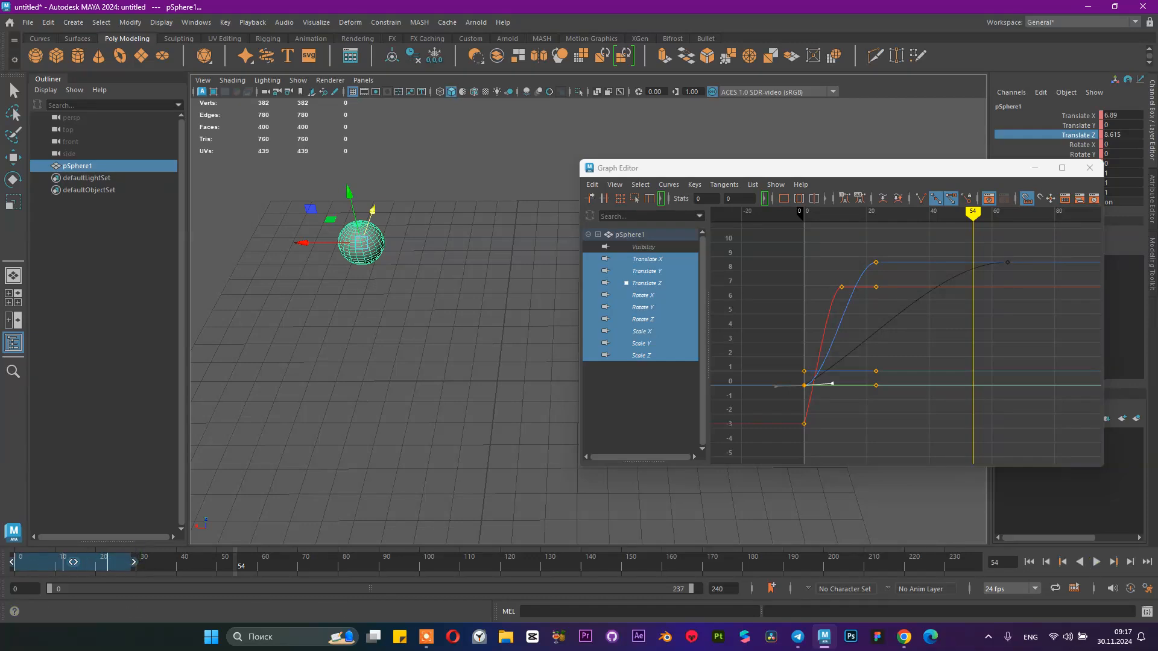
pyautogui.moveTo(134, 566)
pyautogui.mouseDown()
pyautogui.moveTo(686, 574)
pyautogui.moveTo(478, 576)
pyautogui.moveTo(514, 578)
pyautogui.moveTo(644, 579)
pyautogui.moveTo(419, 563)
pyautogui.mouseUp()
pyautogui.doubleClick(420, 564)
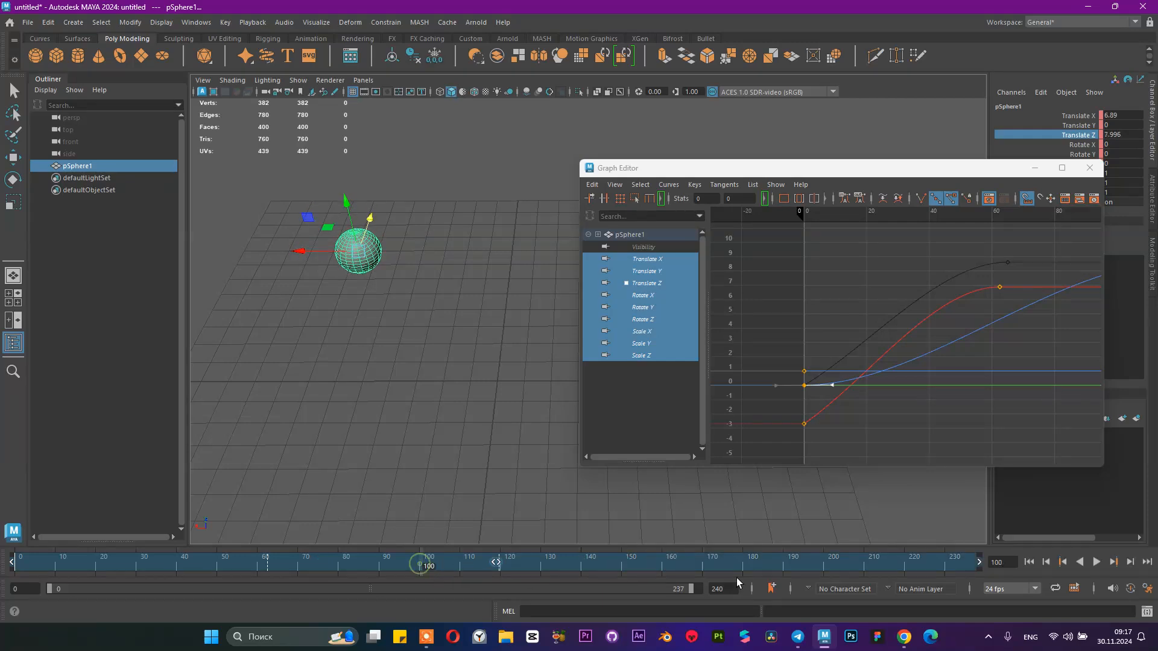
pyautogui.moveTo(742, 568); pyautogui.dragTo(390, 555)
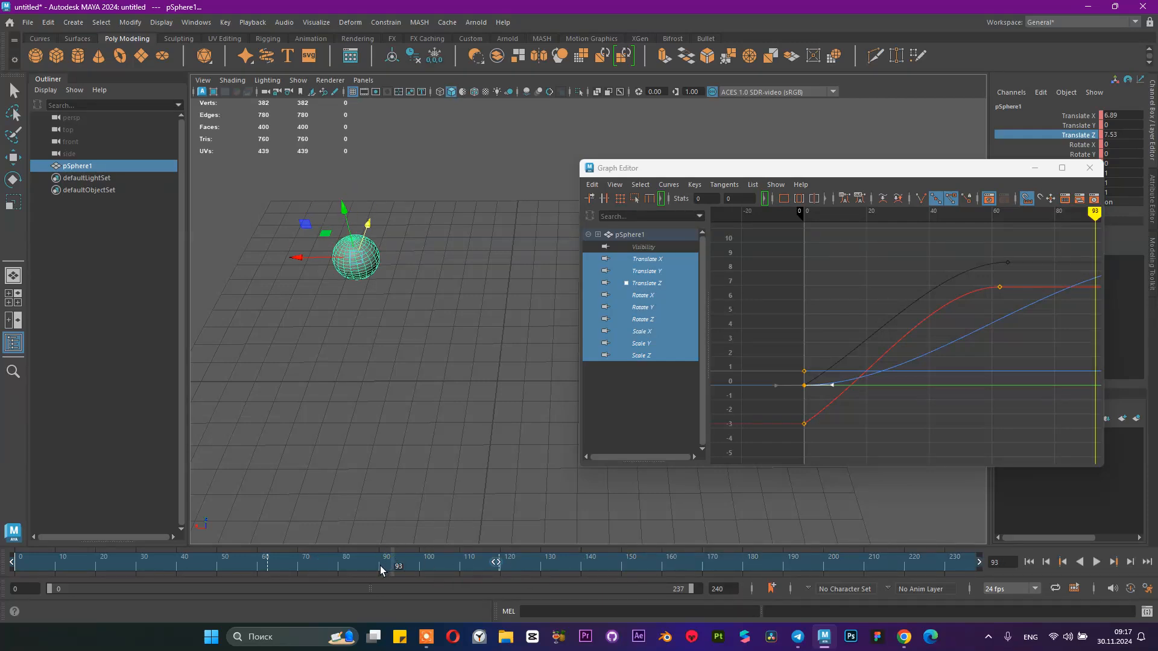
pyautogui.click(1096, 562)
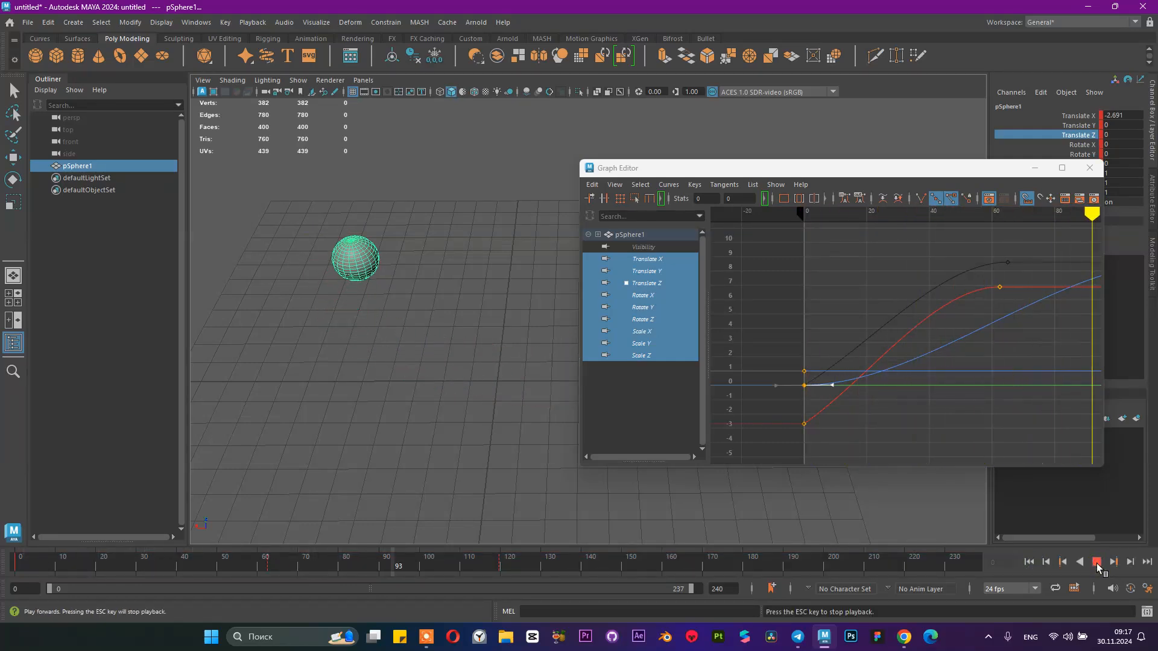
pyautogui.click(1096, 562)
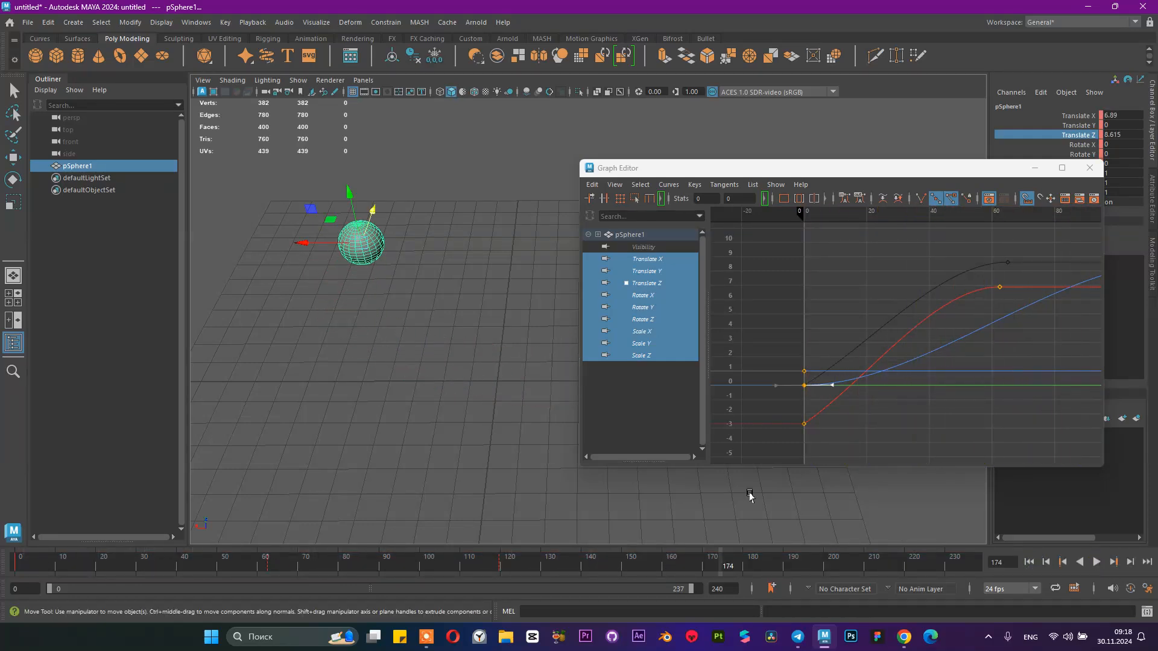
# - Examine the sphere and its stretched animation curves up to the second Translate X key, and close the Graph Editor
pyautogui.keyDown('alt'); pyautogui.moveTo(457, 500); pyautogui.dragTo(348, 546); pyautogui.keyUp('alt')
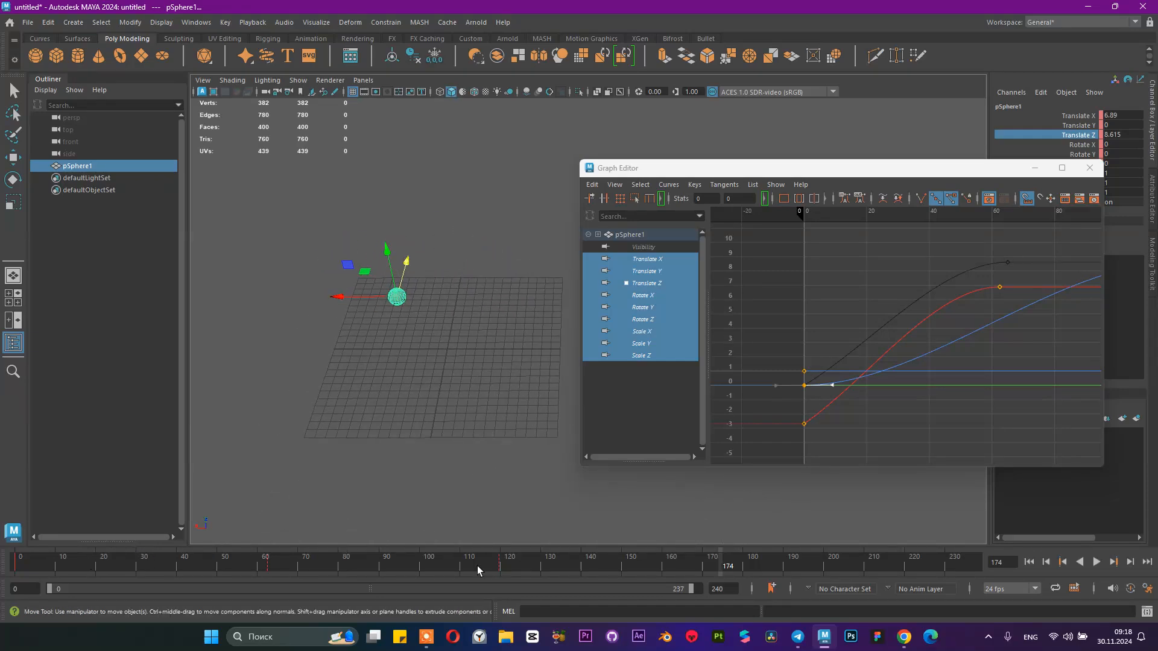
pyautogui.scroll(6, 421, 341)
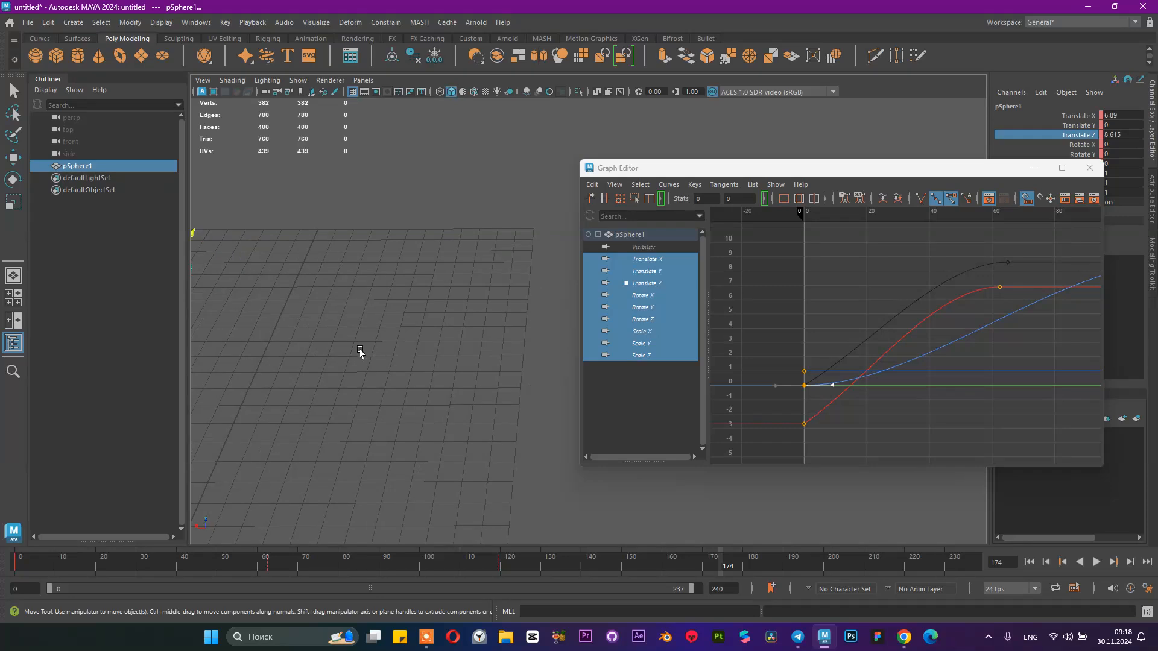
pyautogui.keyDown('alt'); pyautogui.moveTo(360, 352); pyautogui.dragTo(571, 357, button='middle'); pyautogui.keyUp('alt')
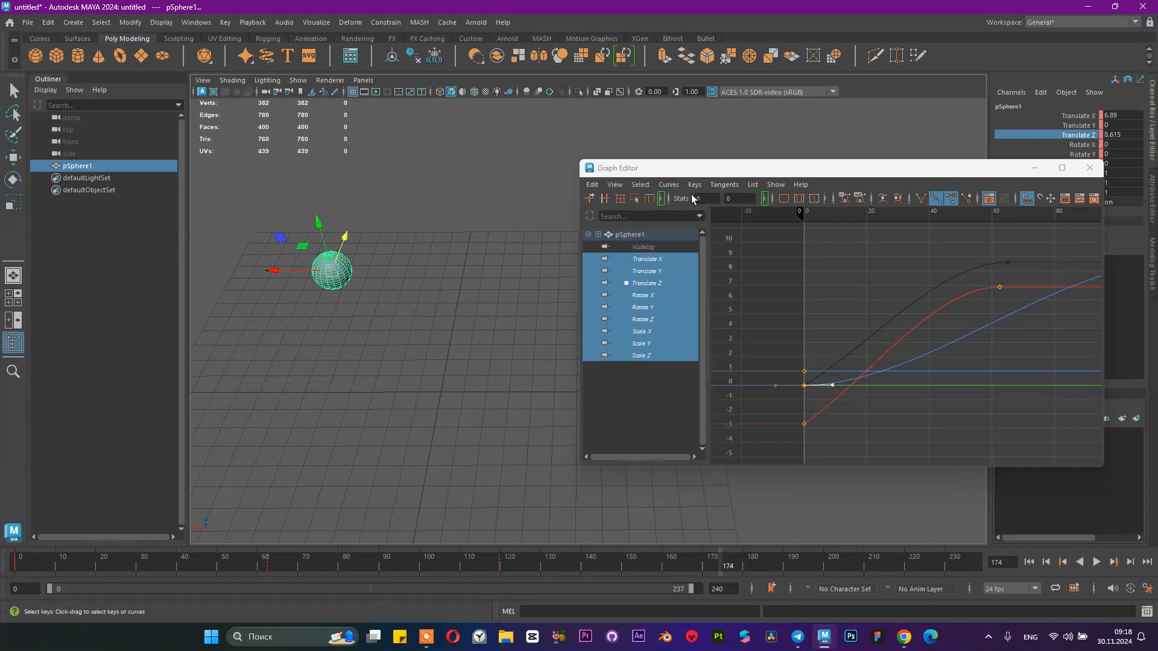
pyautogui.scroll(-3, 973, 356)
pyautogui.scroll(3, 974, 348)
pyautogui.scroll(-2, 973, 348)
pyautogui.scroll(2, 973, 348)
pyautogui.scroll(-2, 973, 348)
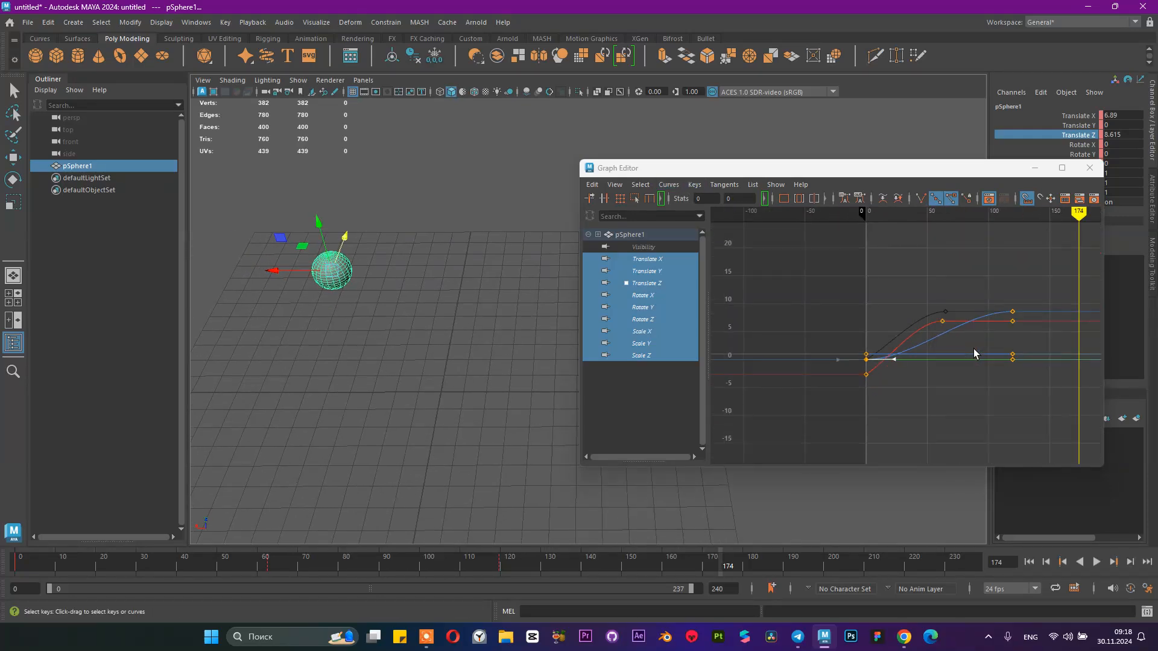
pyautogui.click(941, 321)
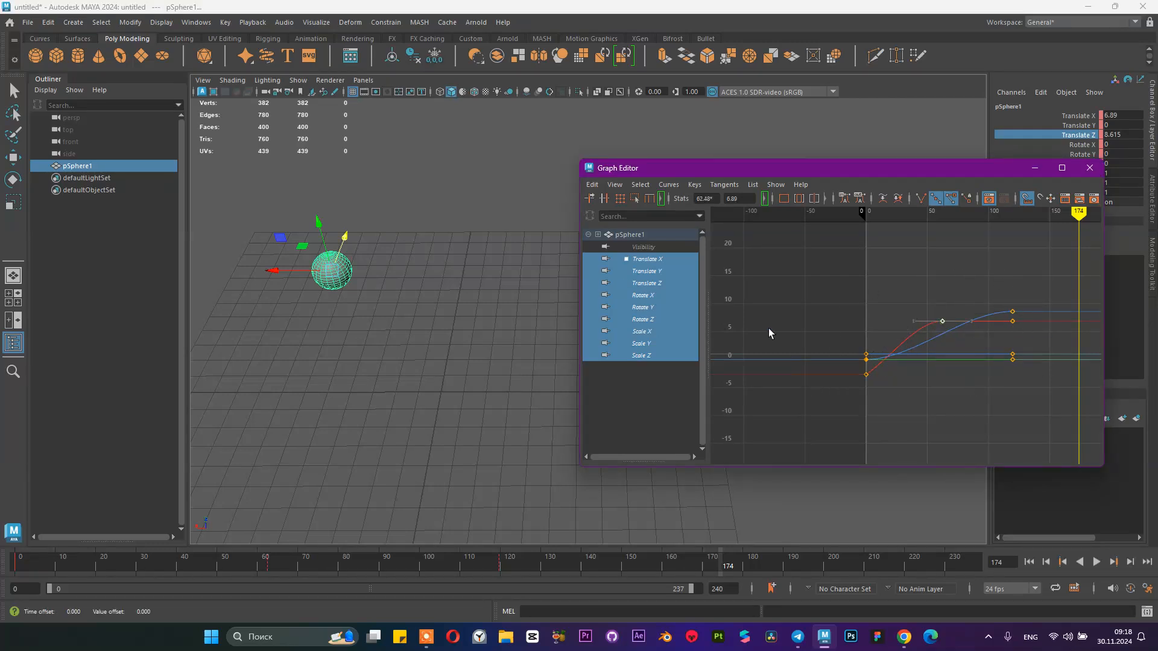
pyautogui.click(1091, 168)
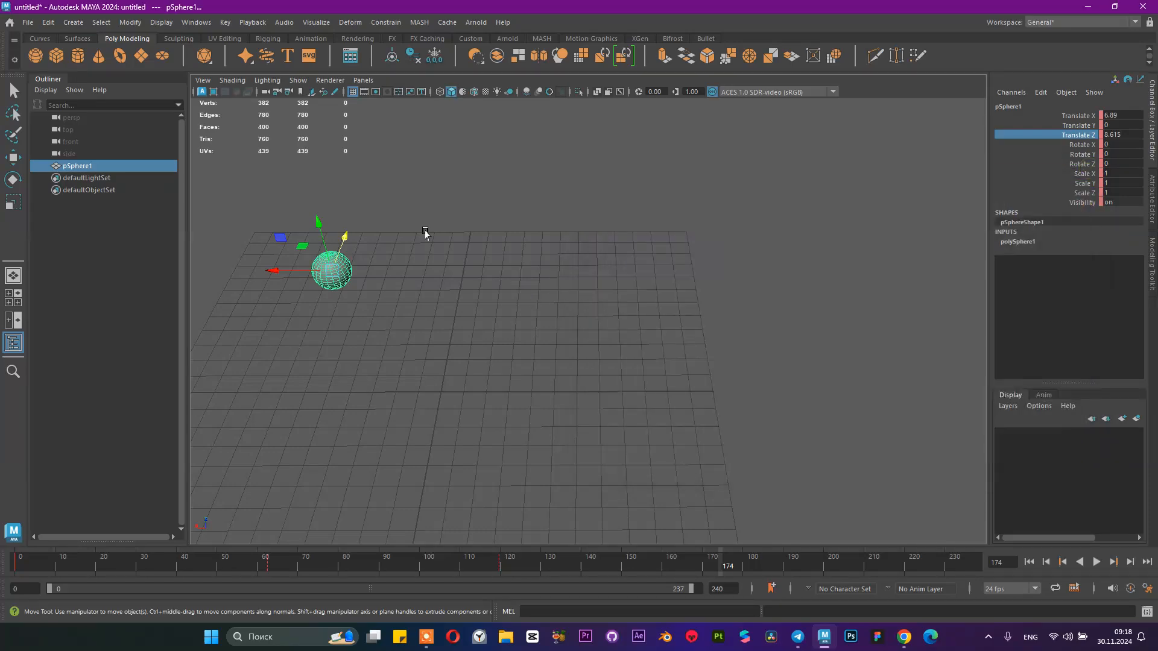
# - Open the scene "Base mesh_head_cloth_rigging_conterollers_paint.mb", discarding the unsaved changes to the sphere scene
pyautogui.click(27, 23)
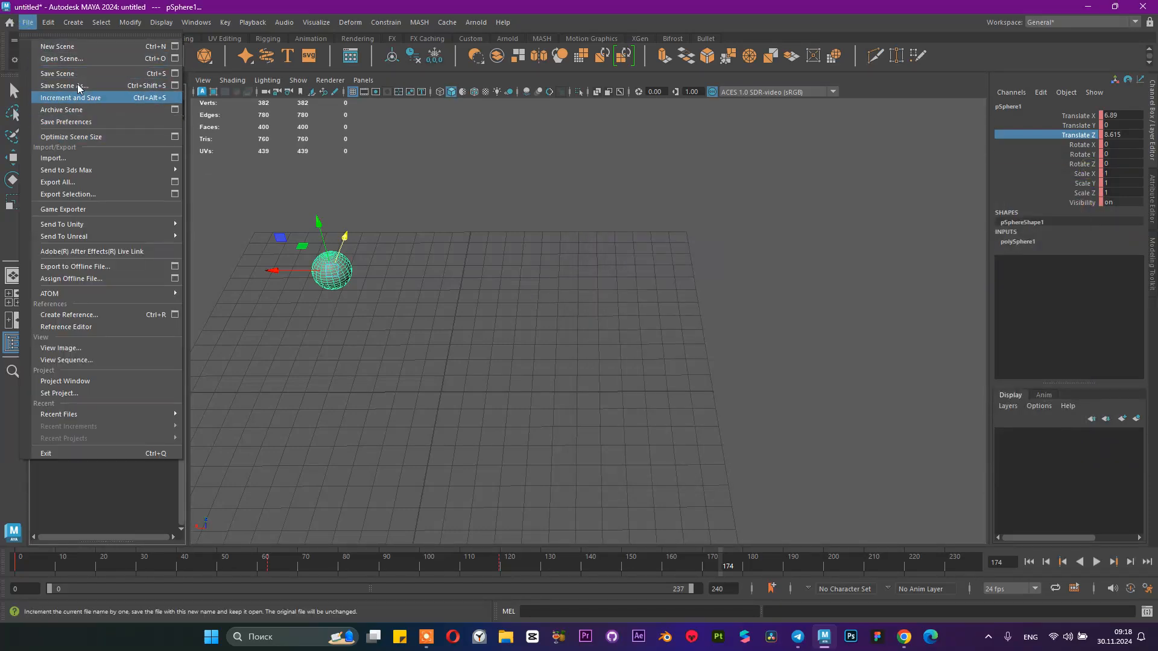
pyautogui.click(84, 63)
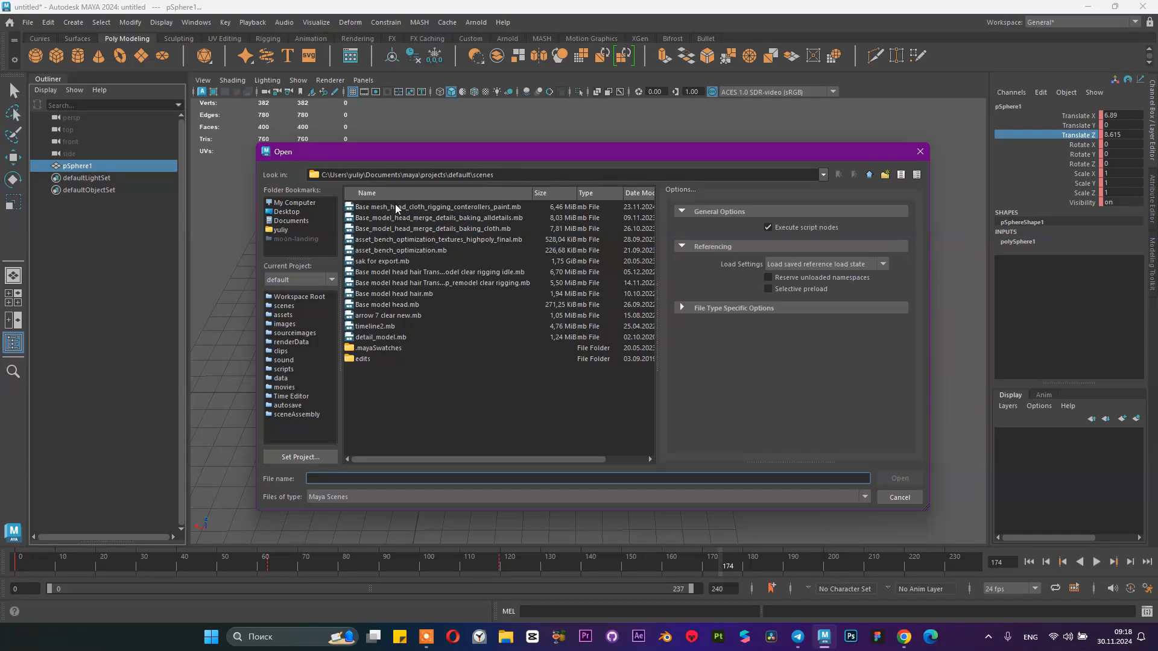
pyautogui.click(397, 208)
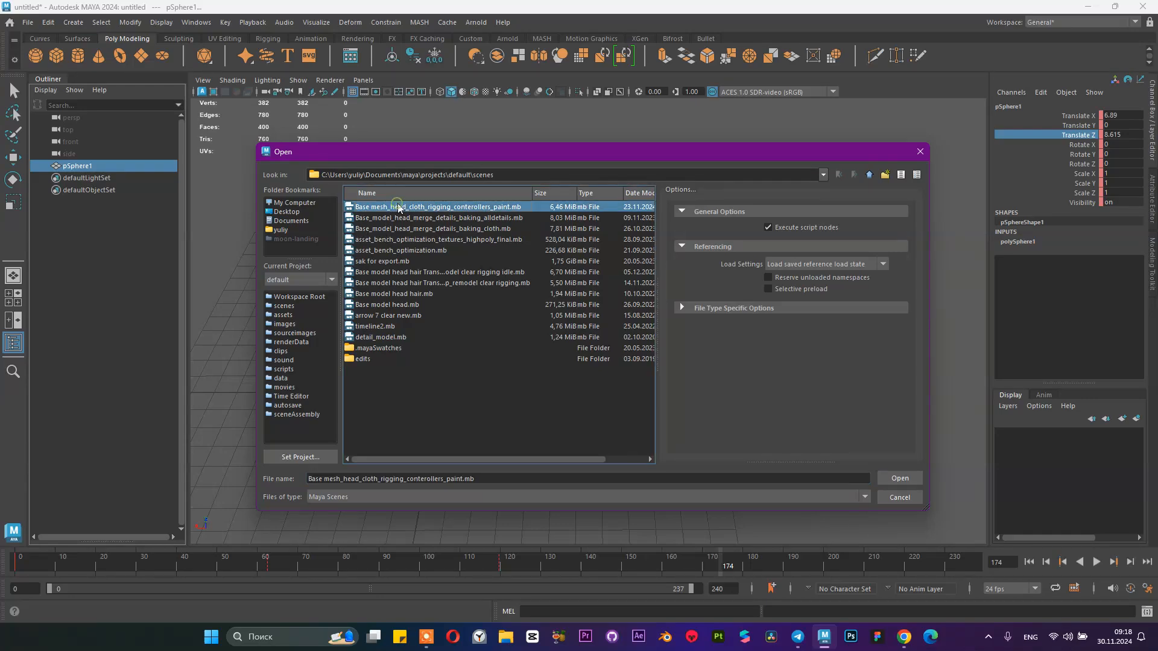
pyautogui.click(896, 479)
pyautogui.click(577, 322)
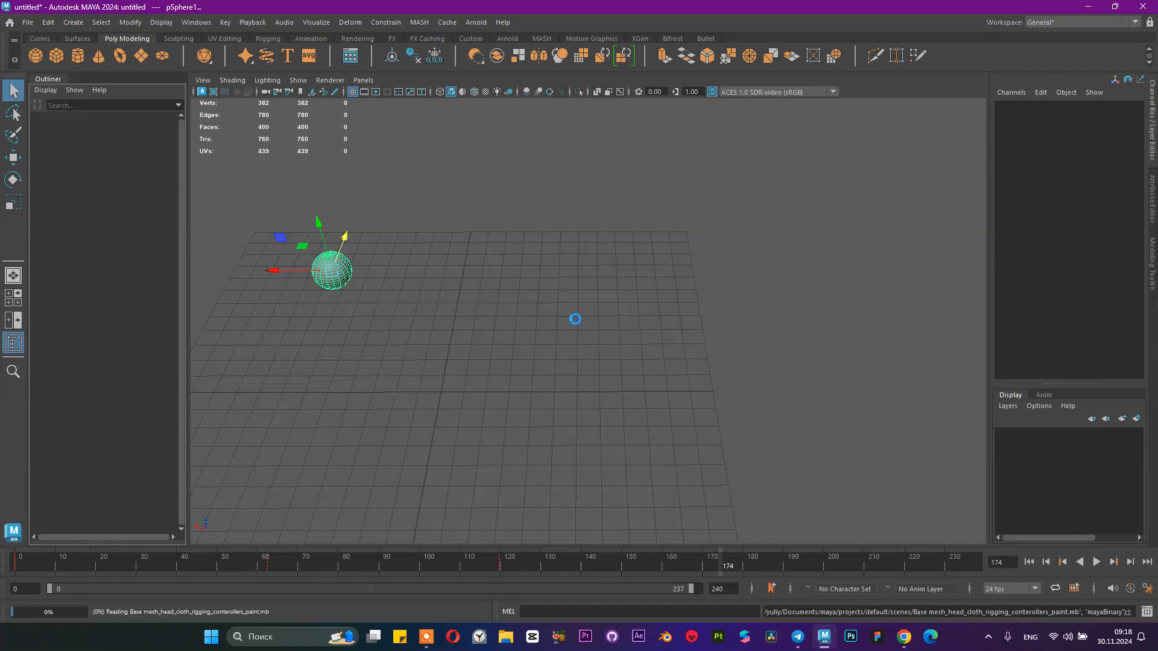
# - Switch to the YouTube page in Chrome and search for "idle animation reference"
pyautogui.click(904, 636)
pyautogui.click(386, 13)
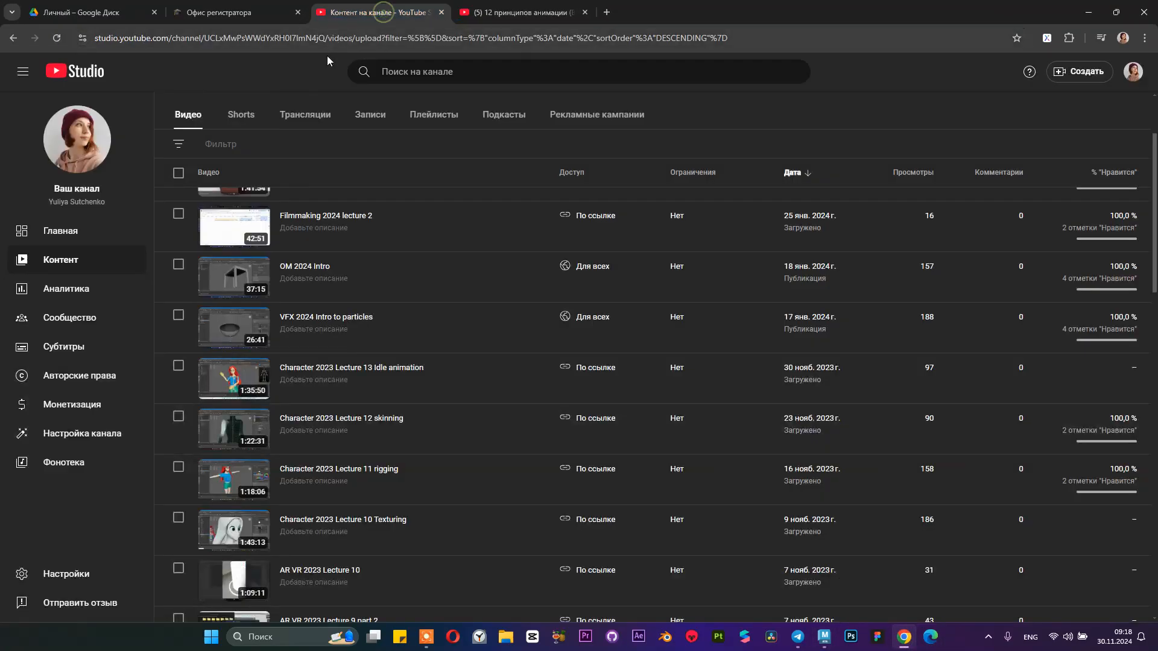
pyautogui.click(517, 12)
pyautogui.doubleClick(433, 70)
pyautogui.click(433, 70)
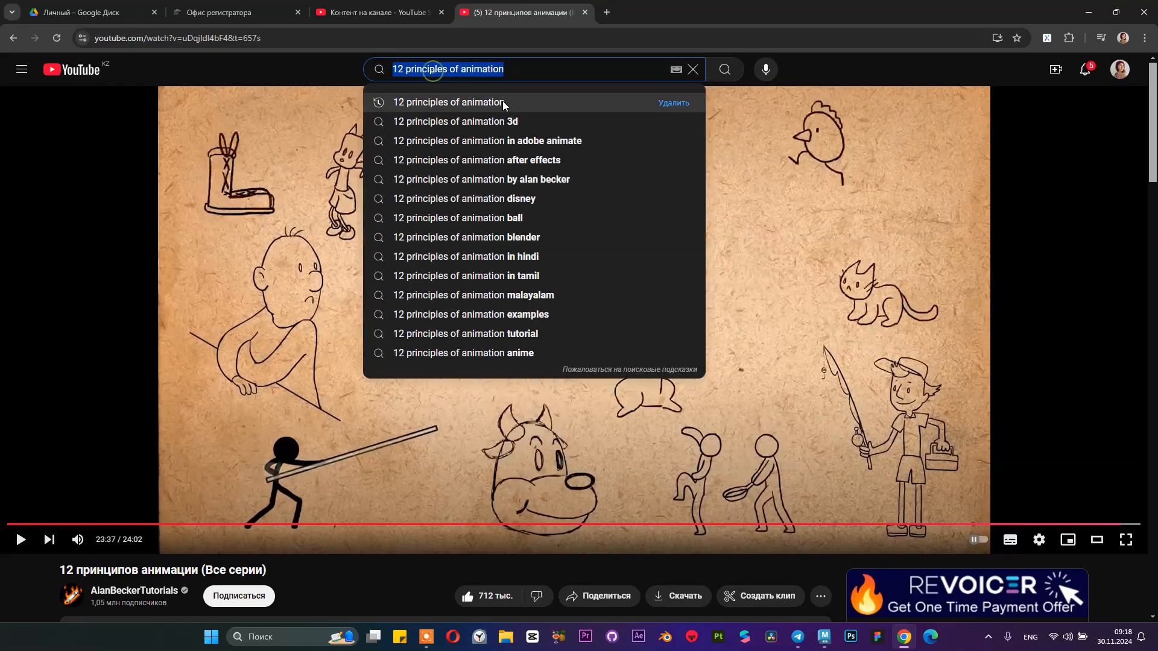
pyautogui.write('i')
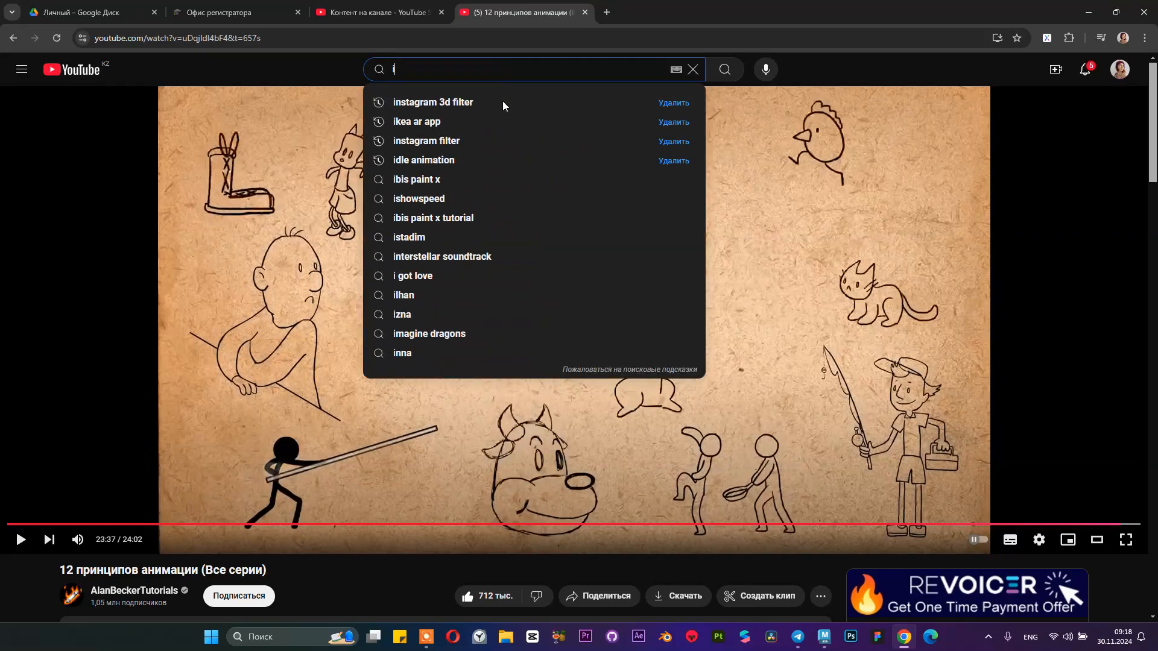
pyautogui.write('n')
pyautogui.press('BackSpace')
pyautogui.write('dle')
pyautogui.press('Down')
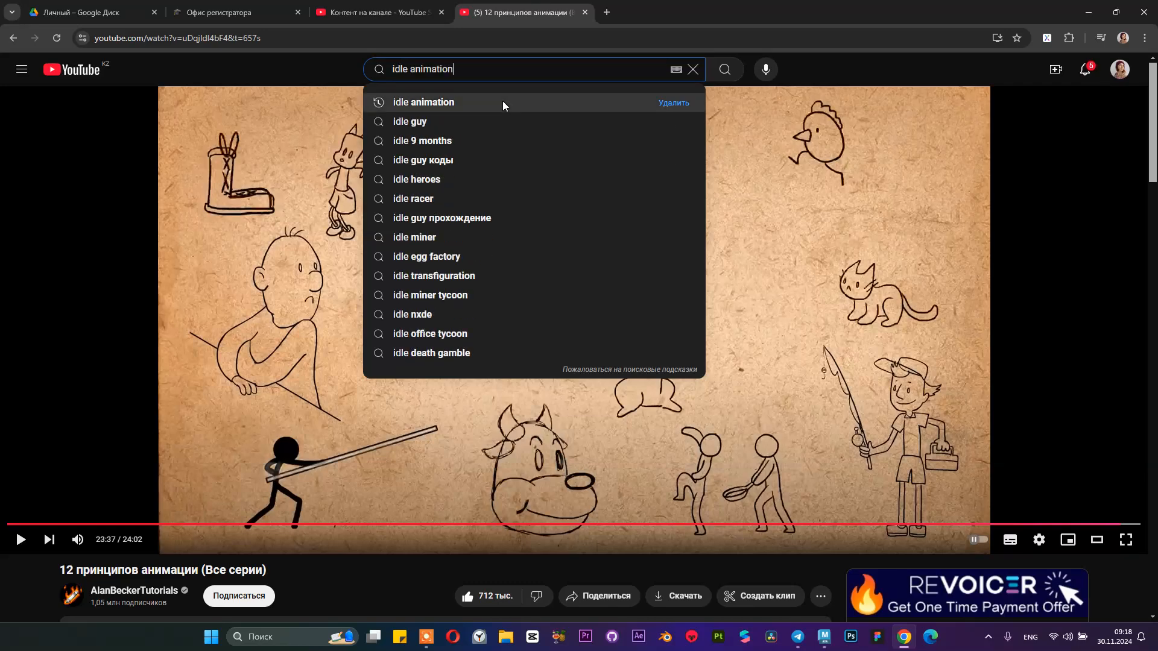
pyautogui.write('re')
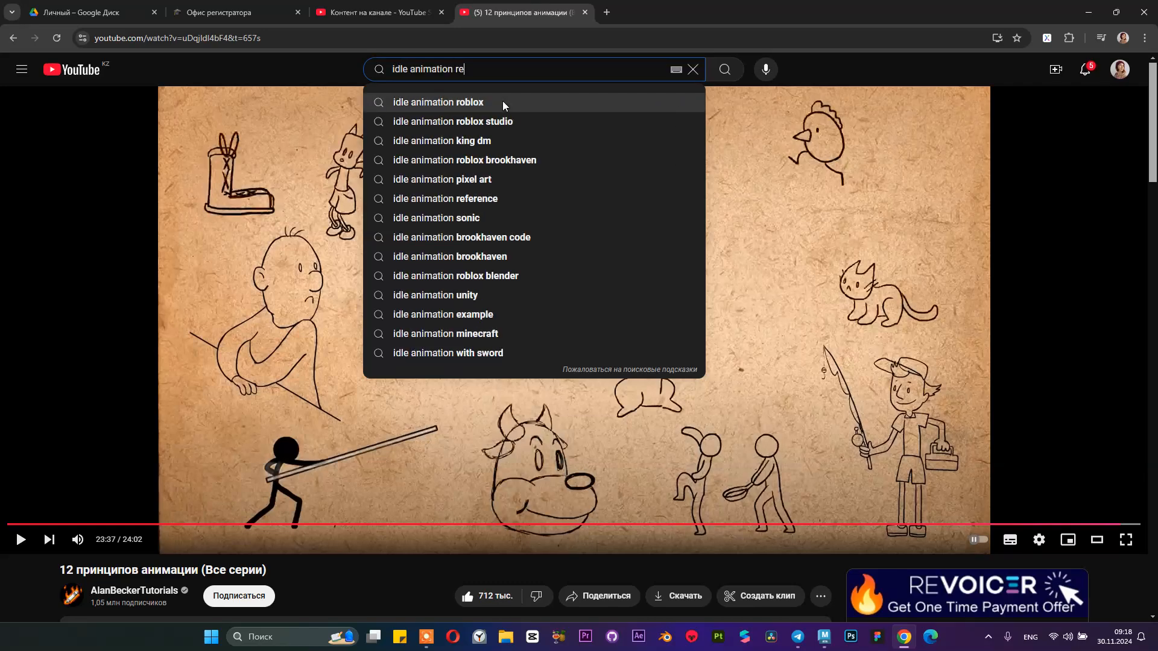
pyautogui.press('Down')
pyautogui.press('Return')
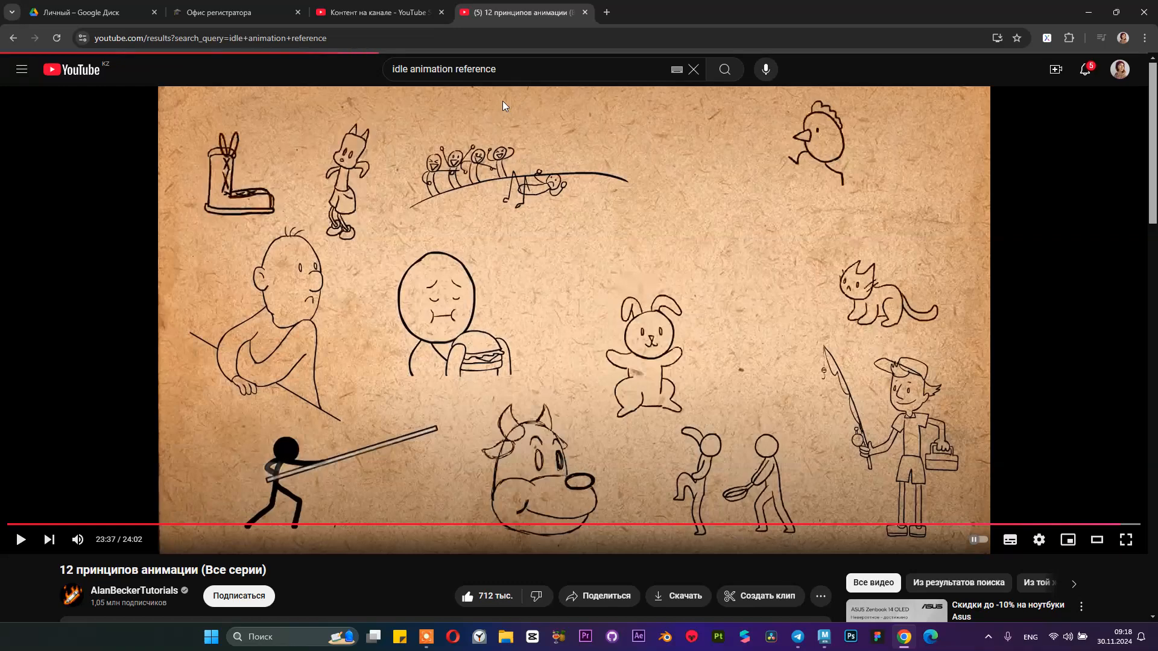
# - Watch the first "Idle animation reference" Short, return to the search results, and play the "3D Idle Animation" video
pyautogui.scroll(-1, 456, 240)
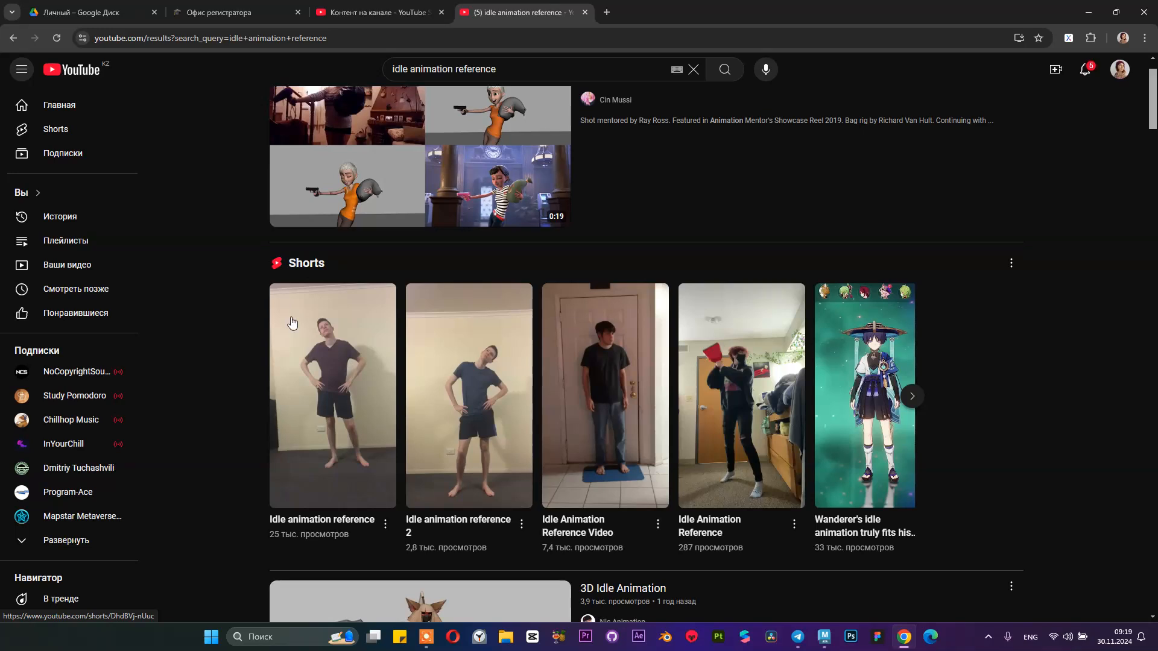
pyautogui.click(308, 382)
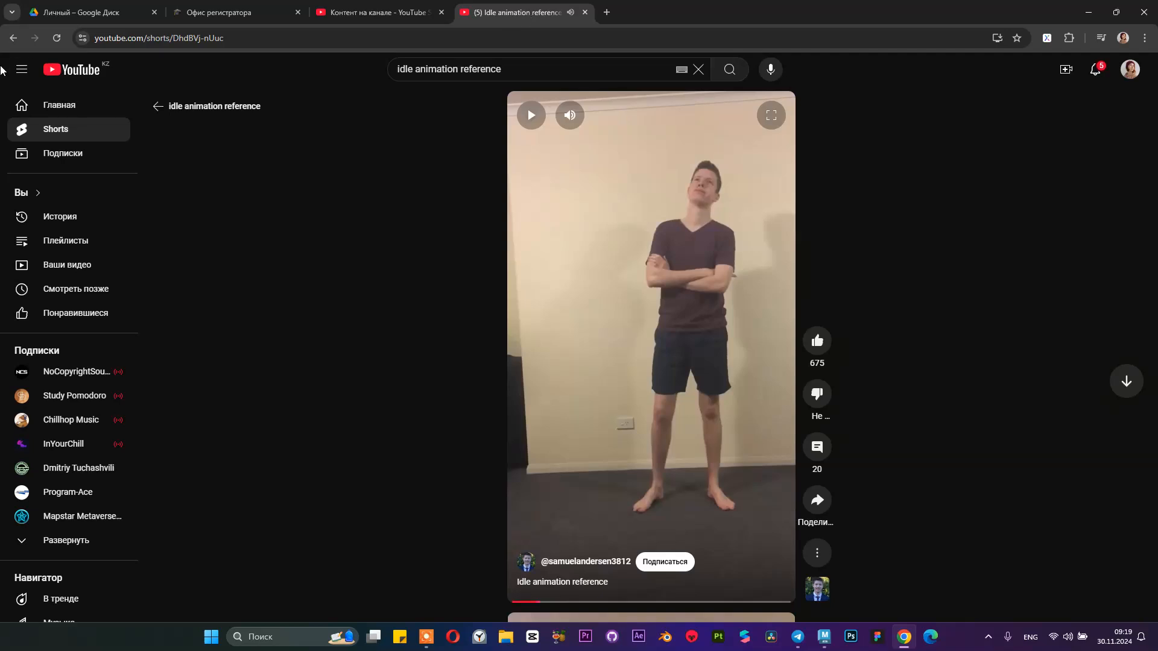
pyautogui.click(159, 107)
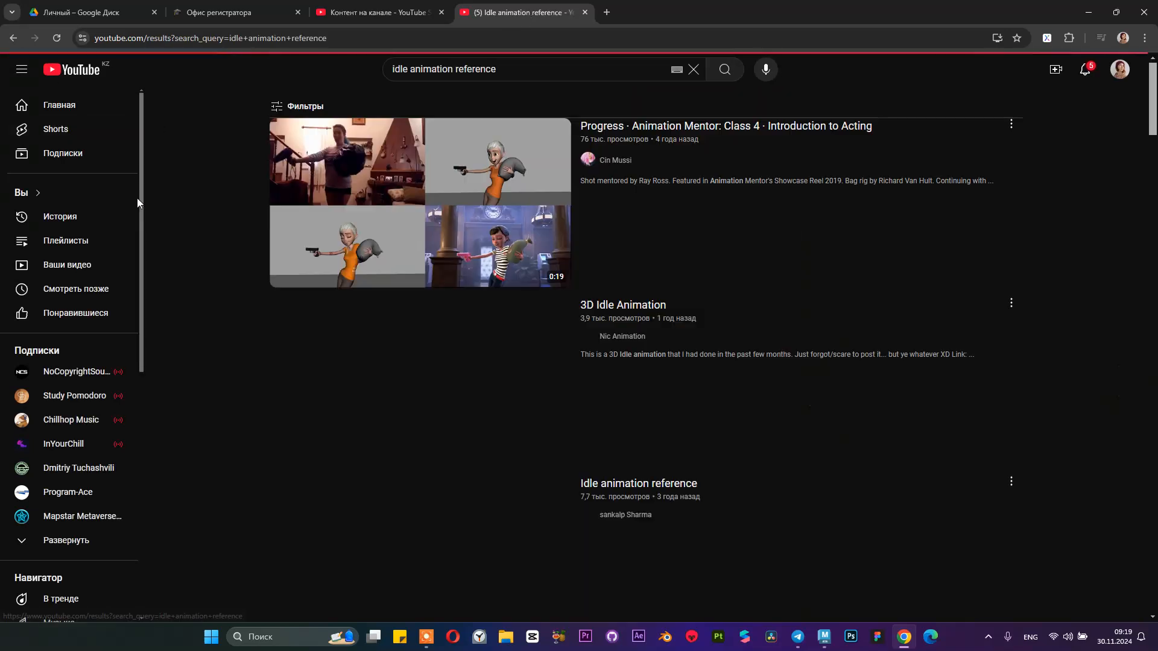
pyautogui.moveTo(459, 429)
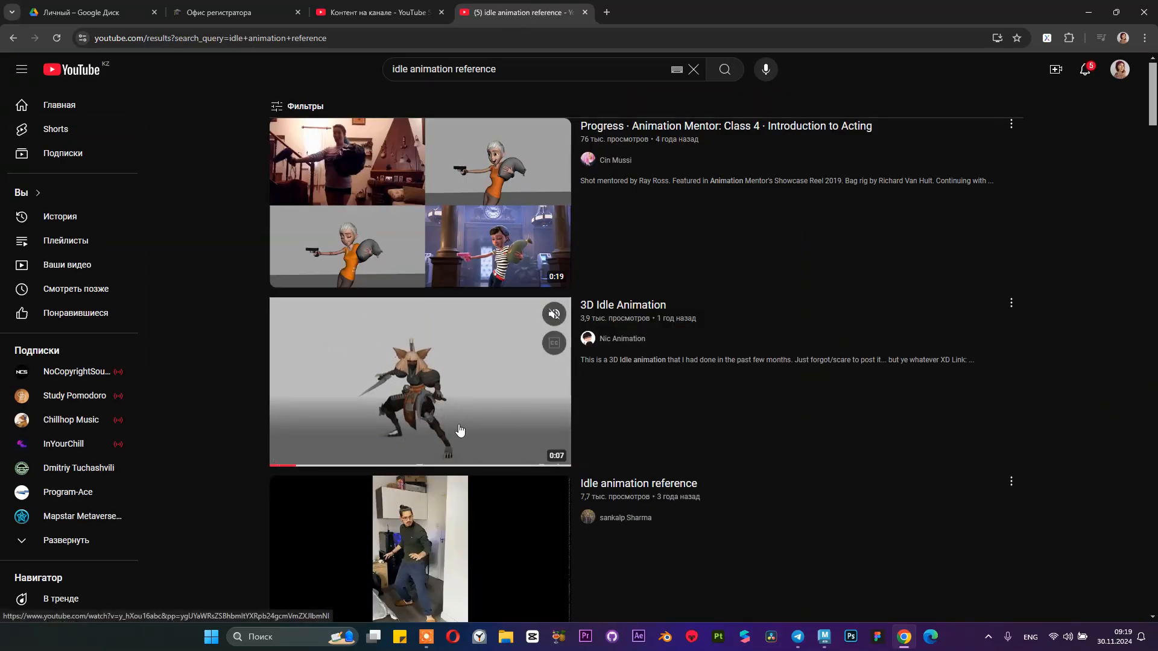
pyautogui.click(435, 403)
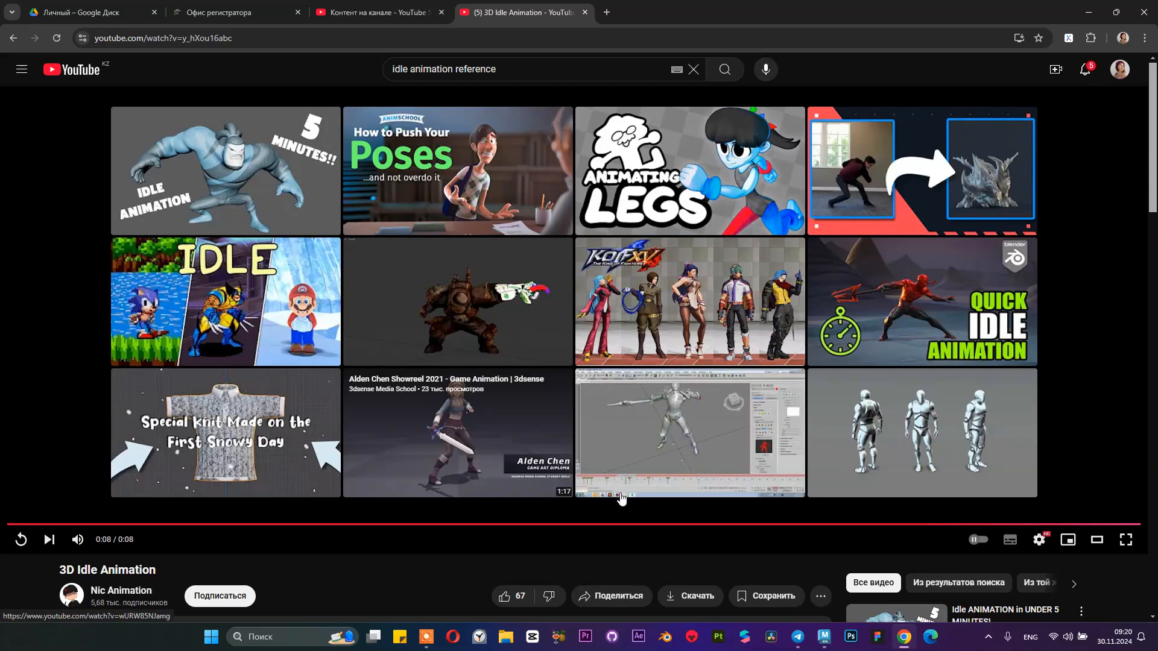
# - Replay the "3D Idle Animation" video and return to the search results
pyautogui.click(21, 538)
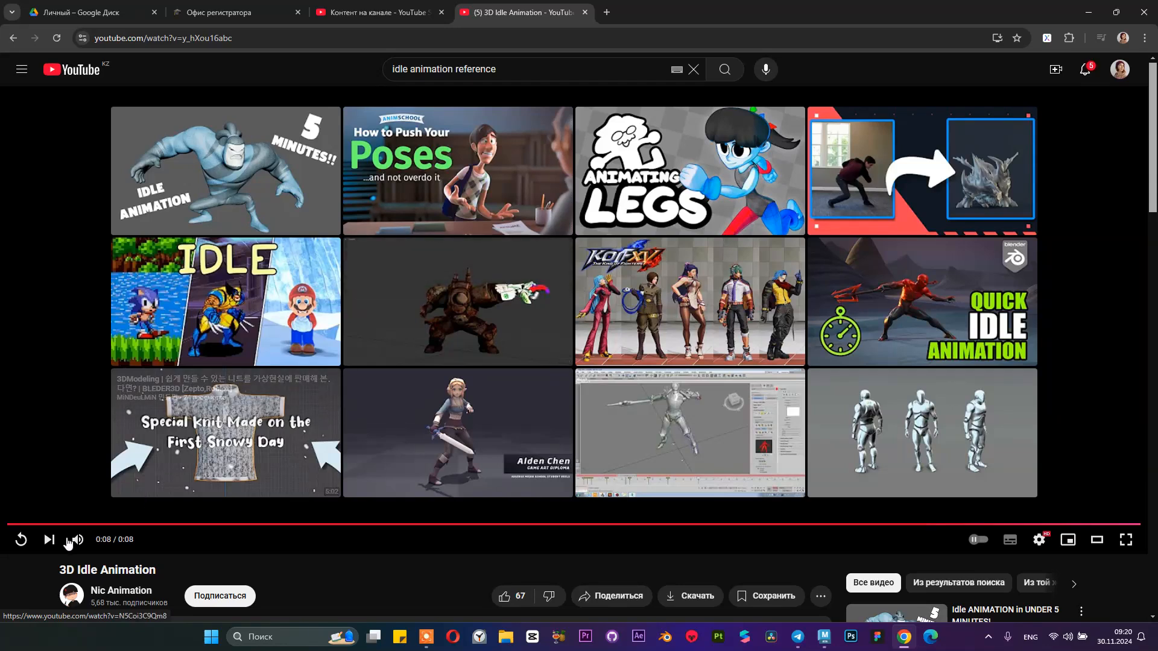
pyautogui.click(20, 539)
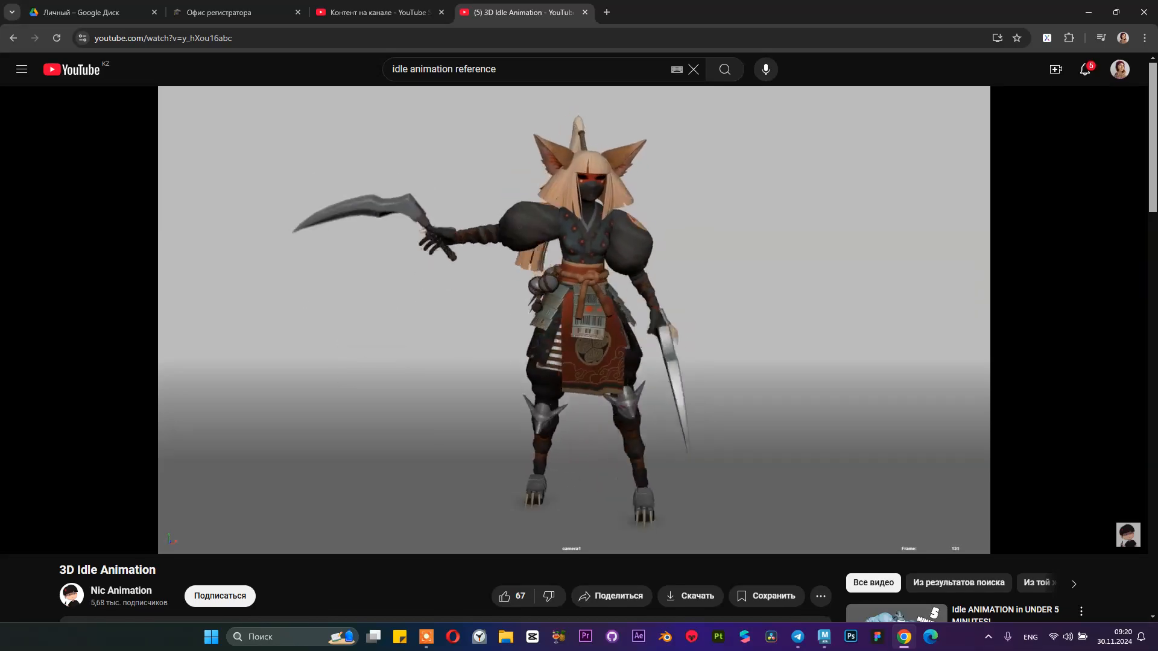
pyautogui.click(12, 38)
# - Find and watch the Short "Wanderer's idle animation truly fits his character", pause it, and return to the search results
pyautogui.scroll(-2, 359, 260)
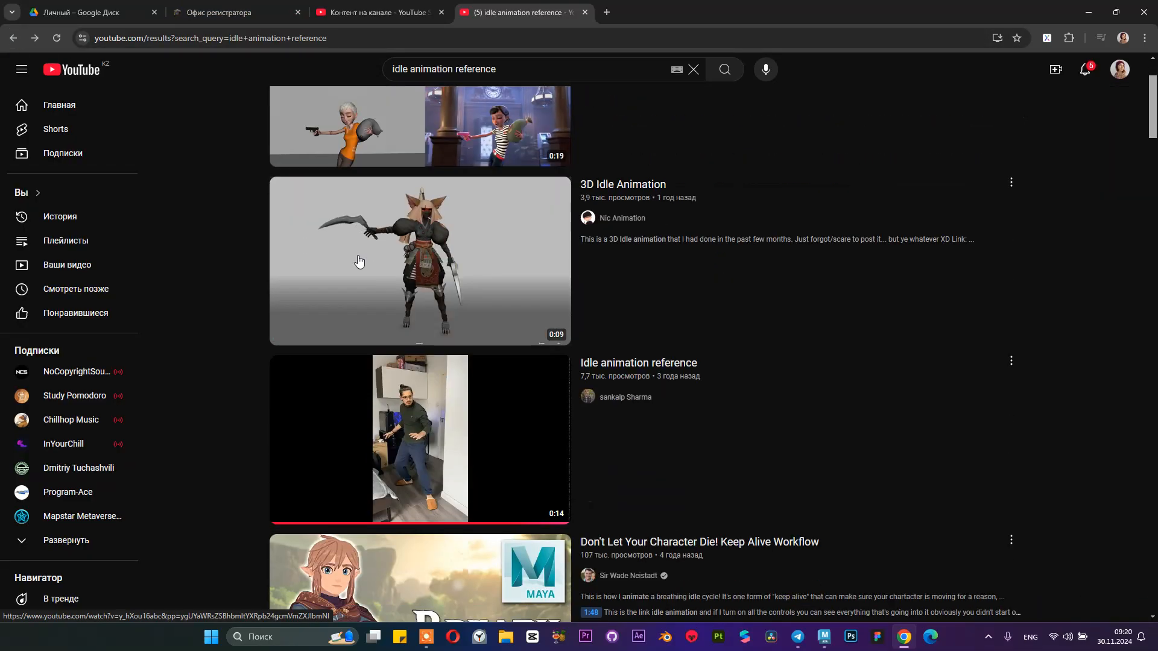
pyautogui.scroll(-9, 358, 260)
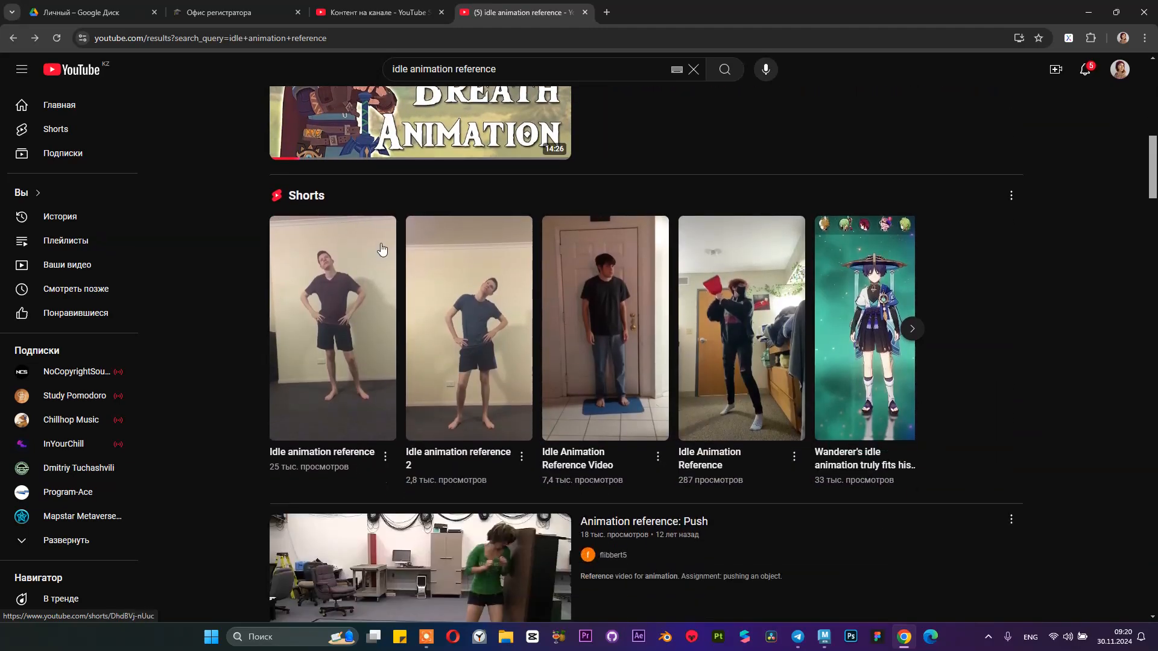
pyautogui.scroll(-4, 382, 249)
pyautogui.click(874, 166)
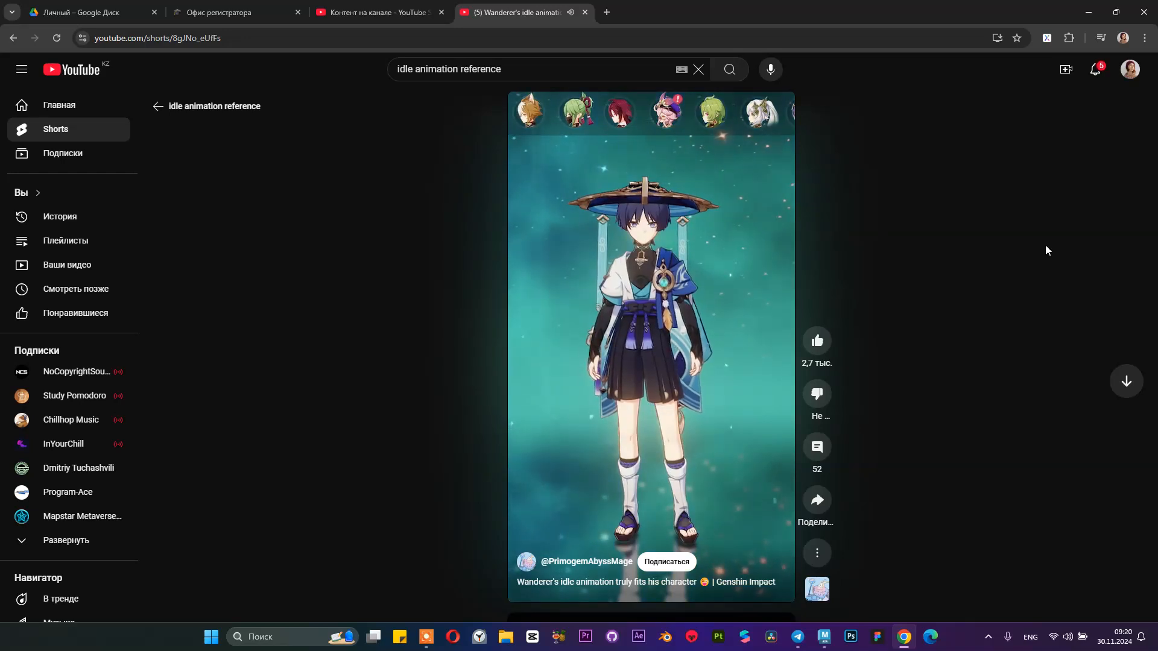
pyautogui.moveTo(769, 326)
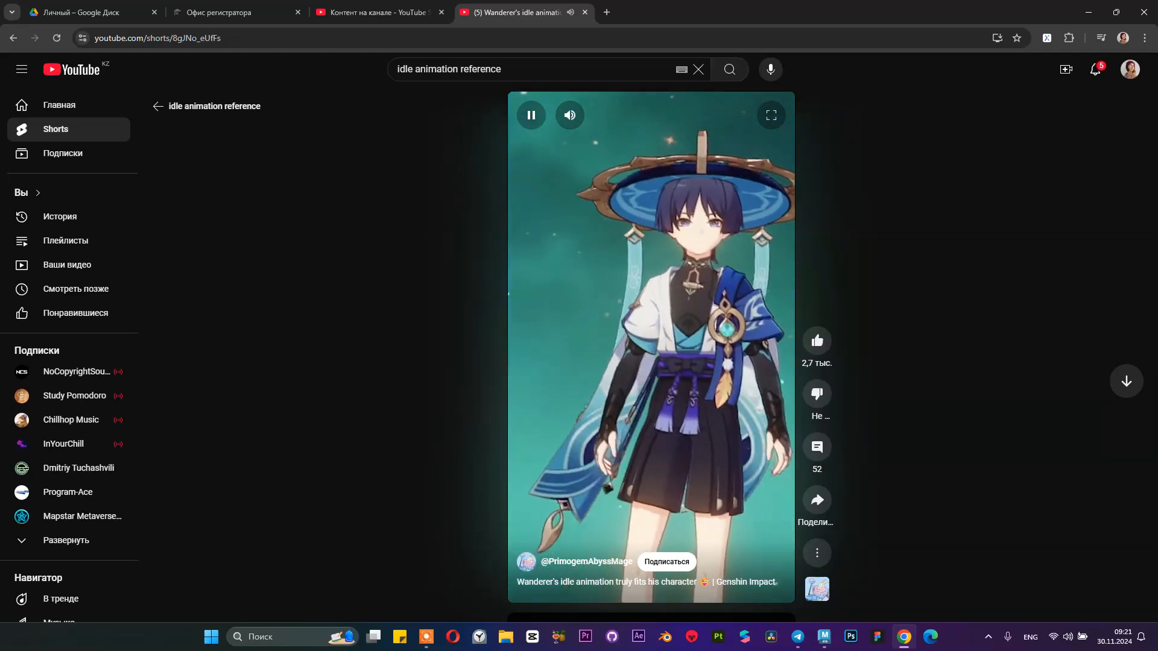
pyautogui.click(529, 118)
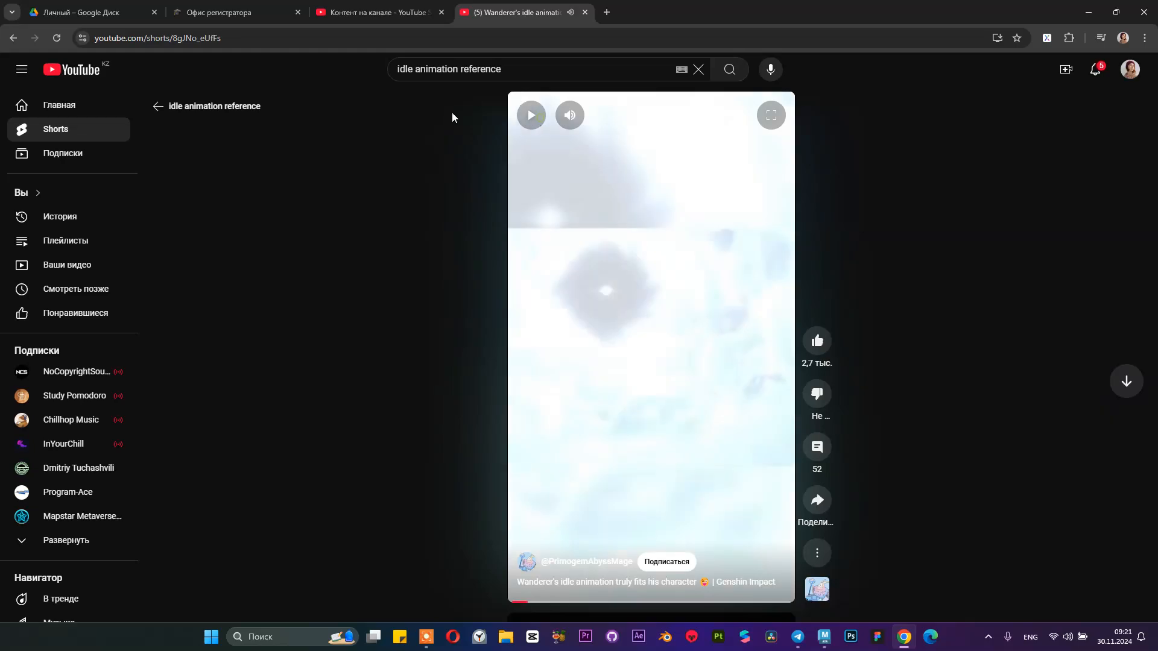
pyautogui.click(173, 111)
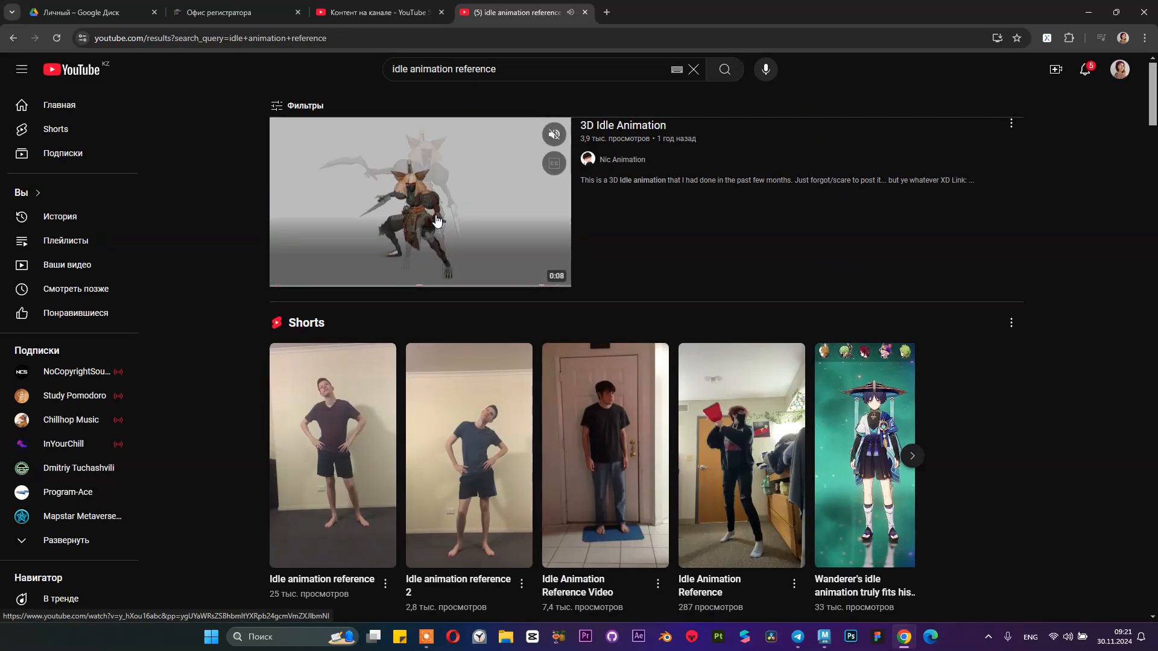
# - Watch the "Animation of a boy (Idle)" Short and go back to the search results
pyautogui.scroll(-9, 422, 232)
pyautogui.scroll(-3, 394, 248)
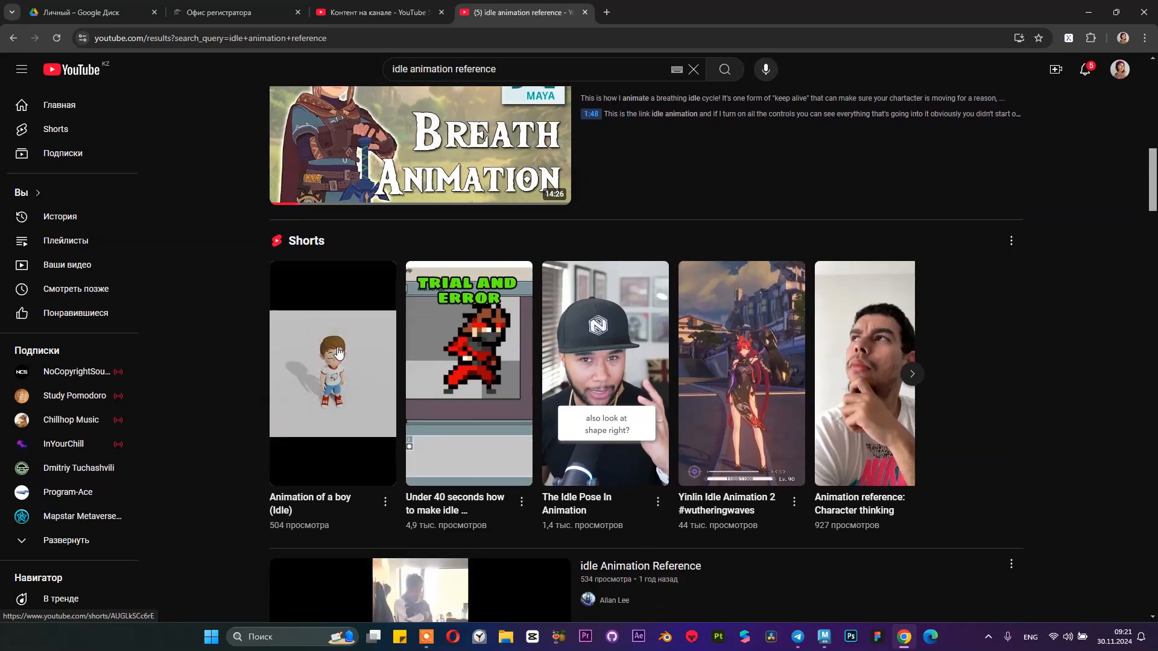
pyautogui.click(359, 325)
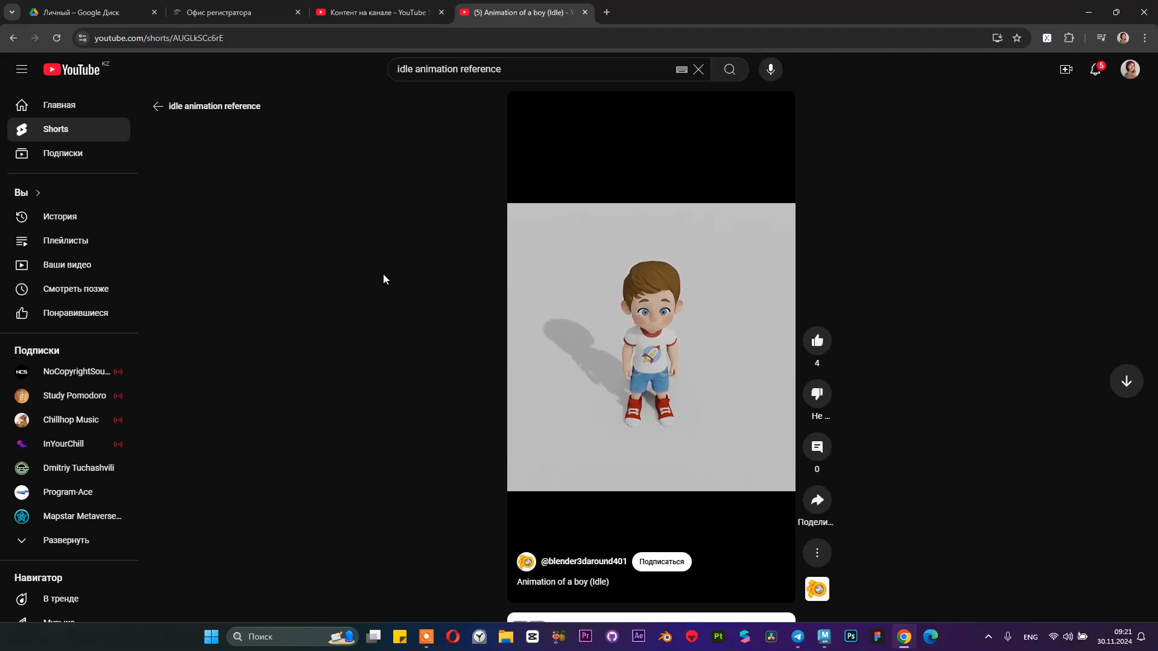
pyautogui.click(158, 107)
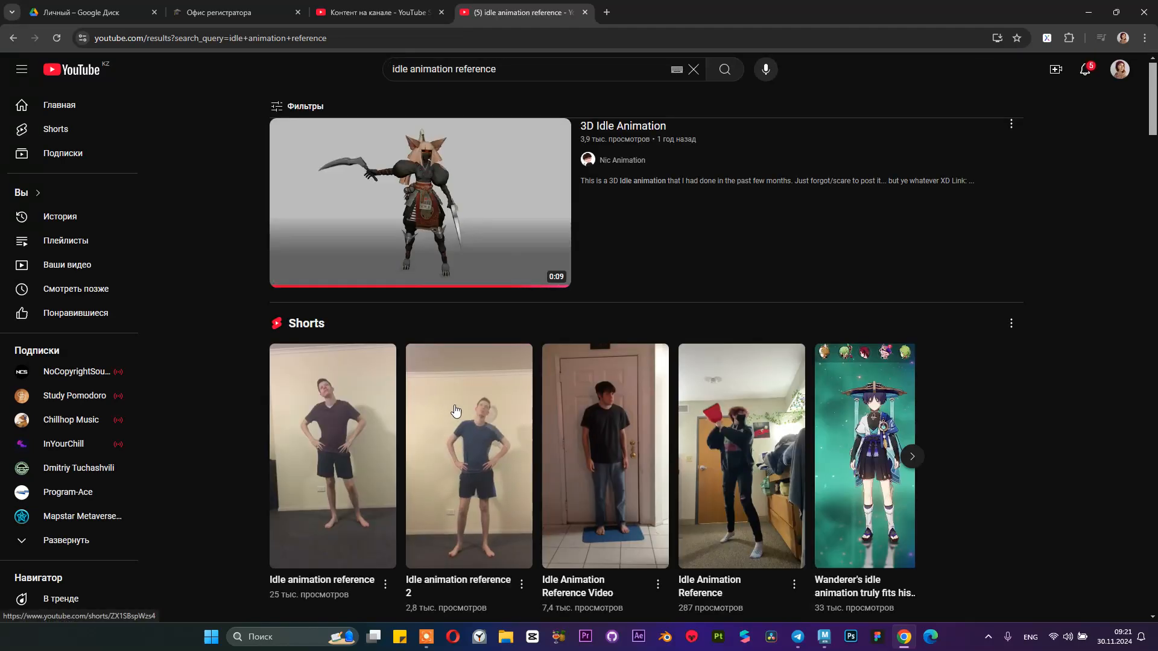
# - Preview "How to Animate Breathing in 20 seconds", watch the "Yinlin Idle Animation 2" Short, and return to the results
pyautogui.scroll(-5, 470, 404)
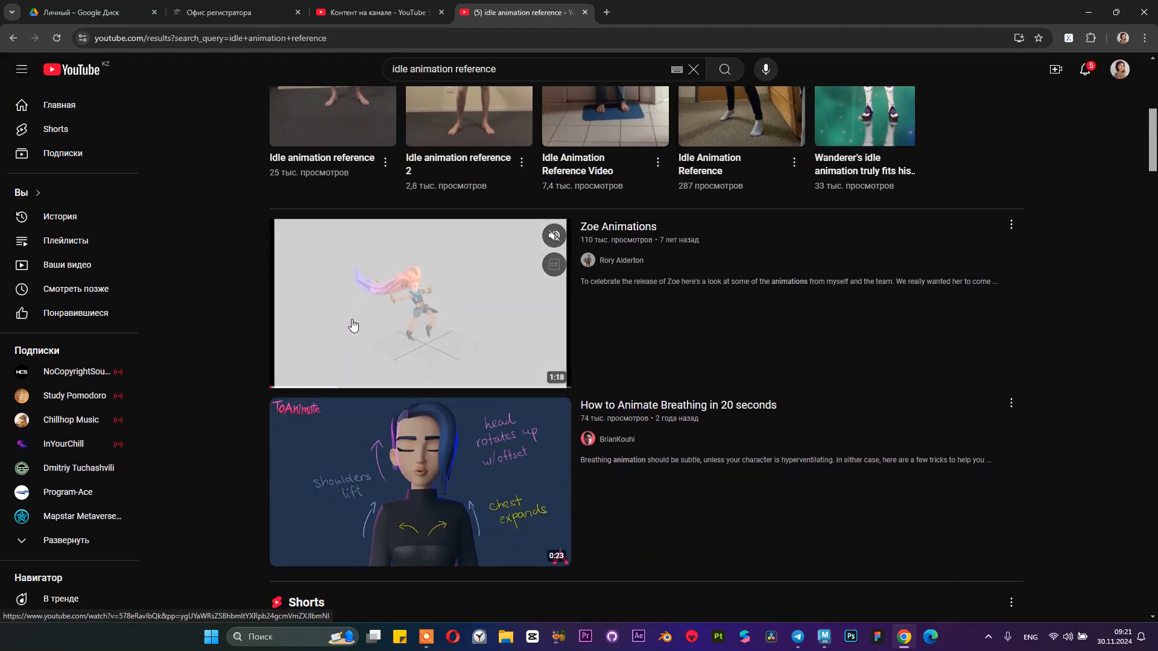
pyautogui.scroll(-4, 436, 344)
pyautogui.moveTo(403, 241)
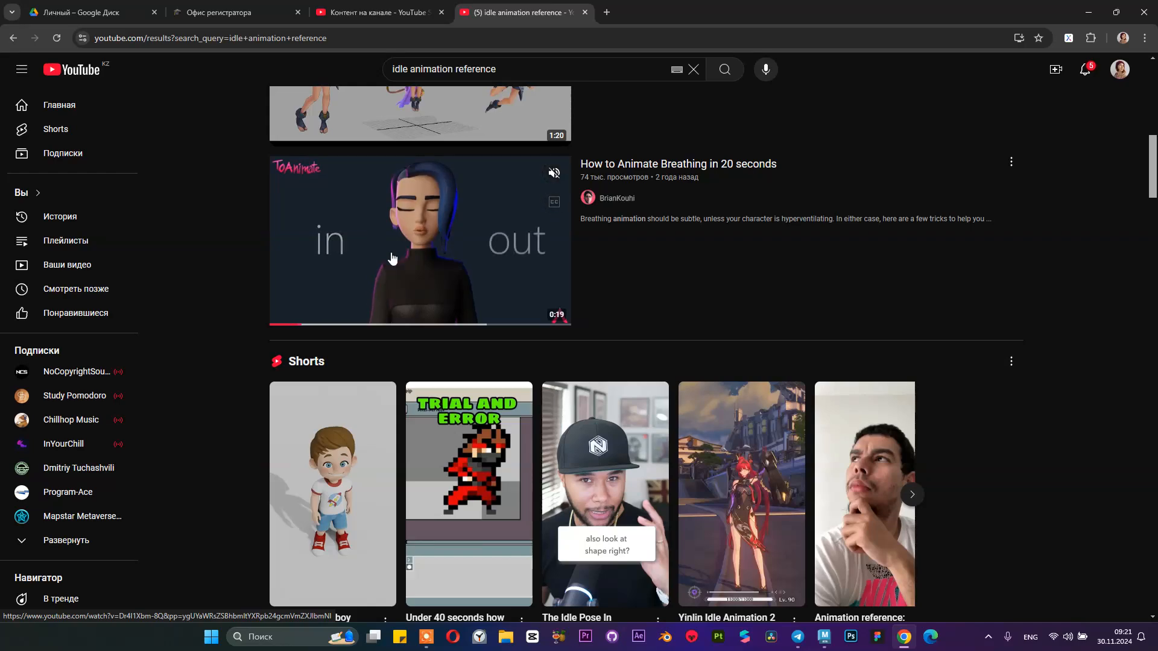
pyautogui.scroll(-3, 403, 242)
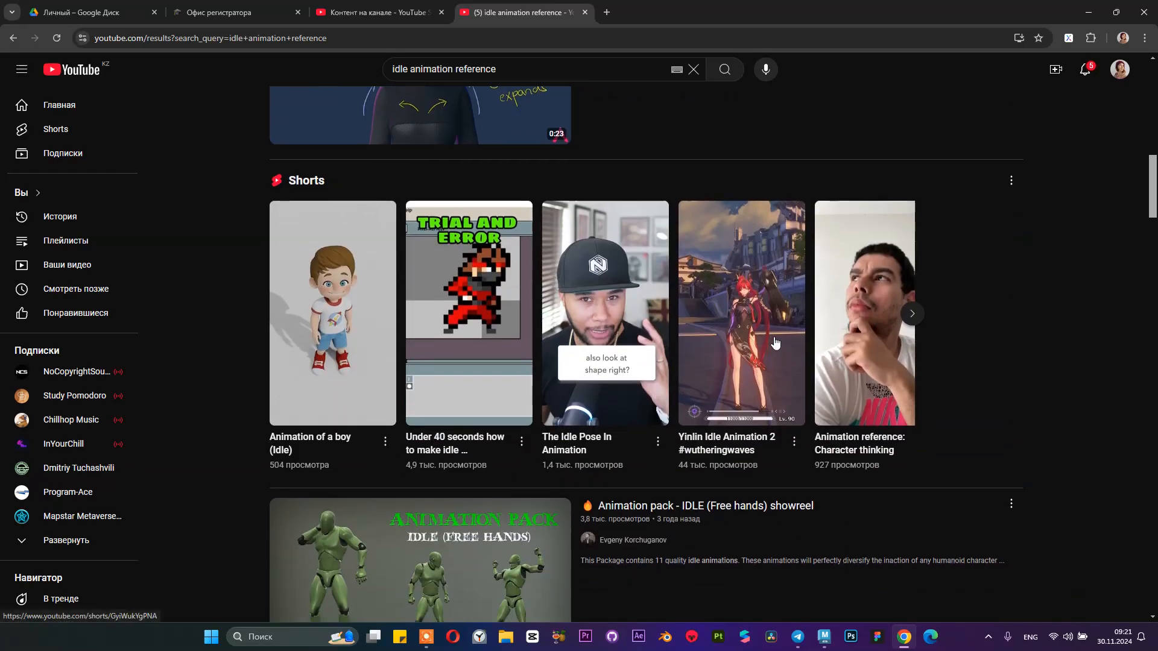
pyautogui.click(775, 343)
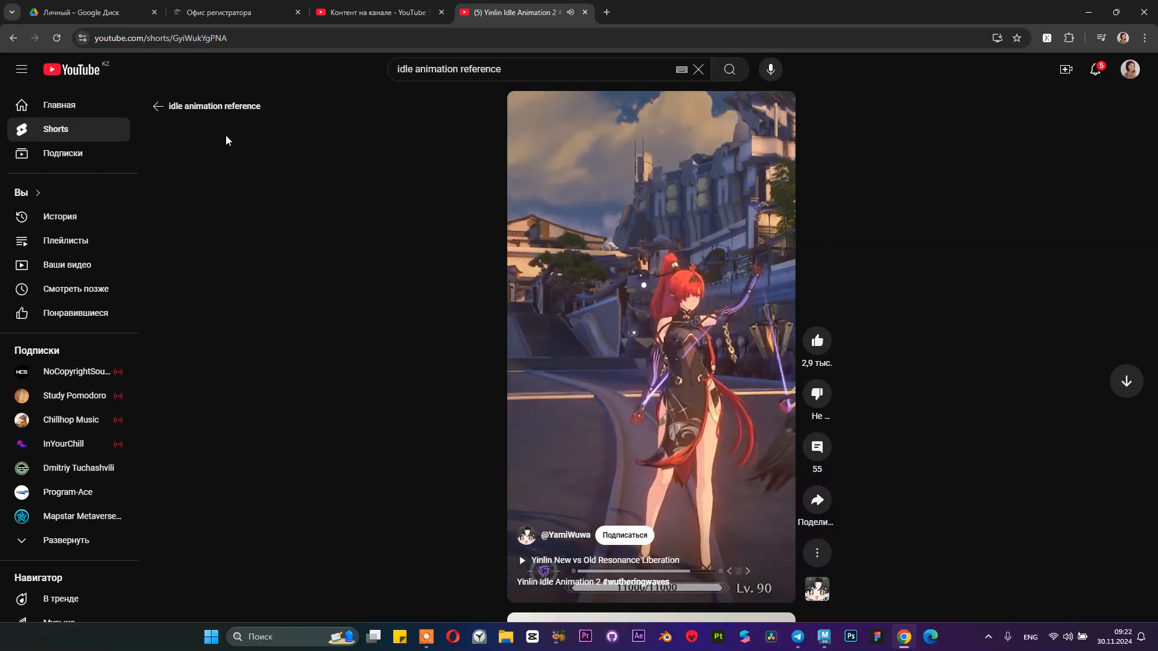
pyautogui.click(168, 108)
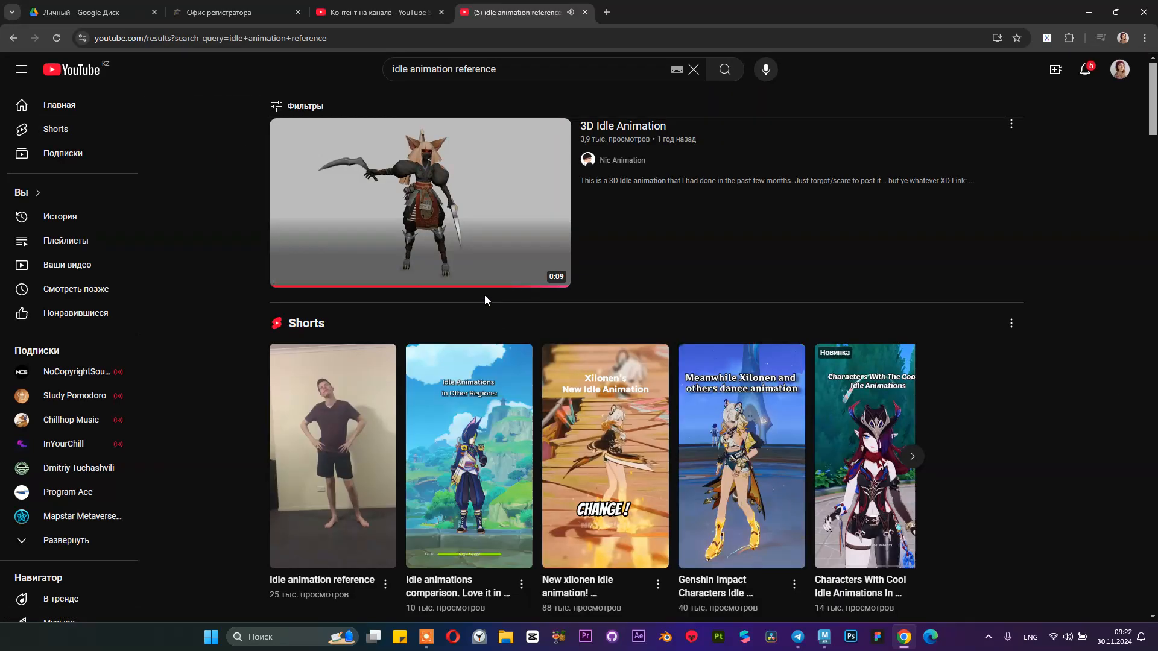
# - Open the "Idle and Gesture Animations" video, watch the crossed-arms idle pose, and pause at 0:35
pyautogui.scroll(-6, 479, 283)
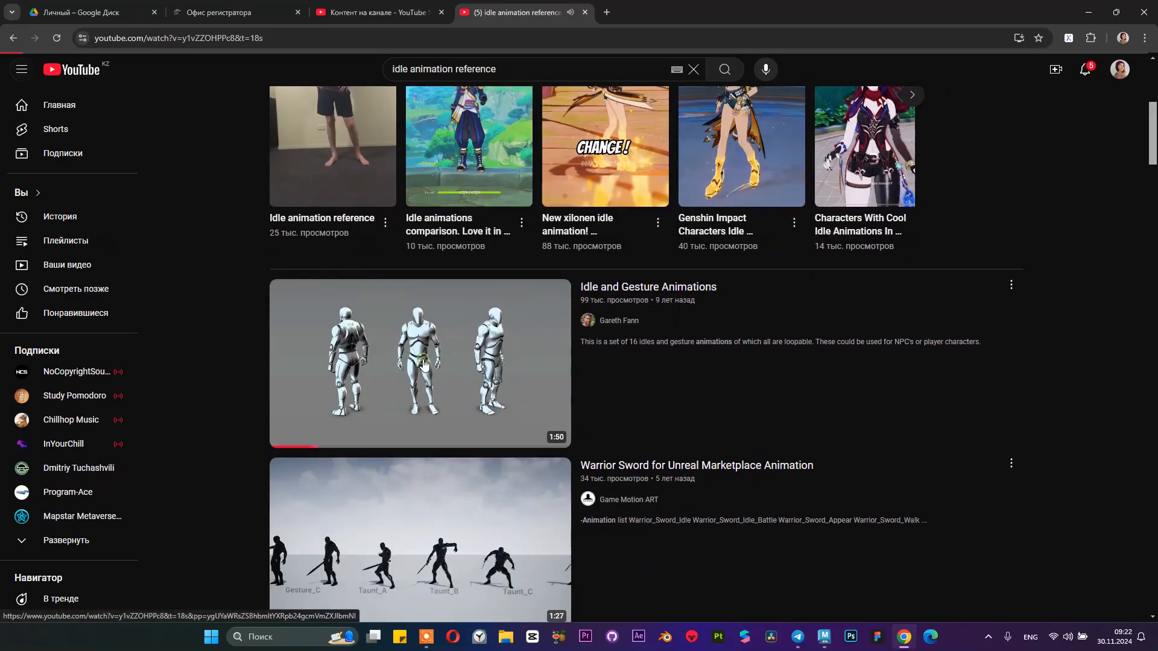
pyautogui.click(424, 364)
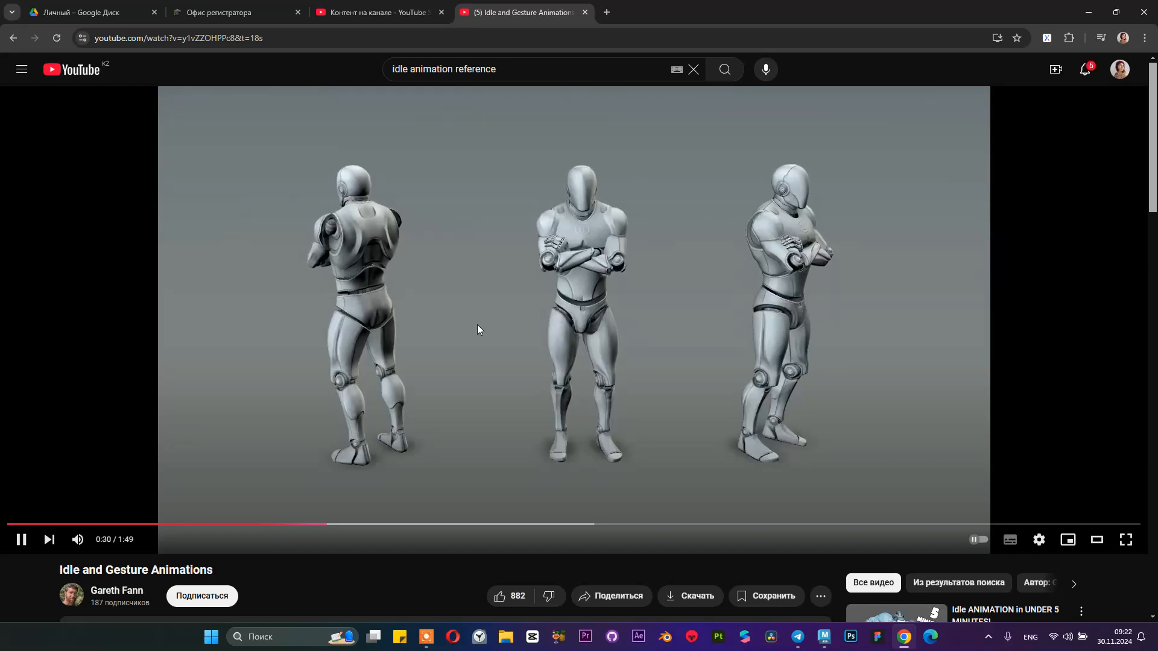
pyautogui.scroll(-1, 506, 319)
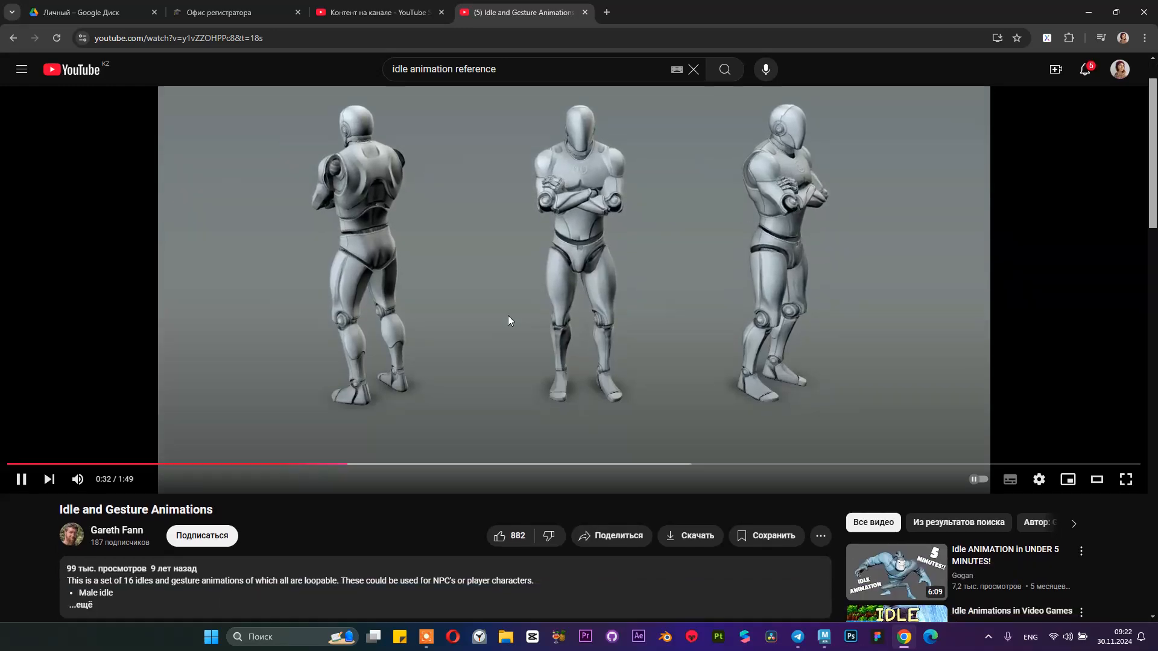
pyautogui.scroll(1, 508, 316)
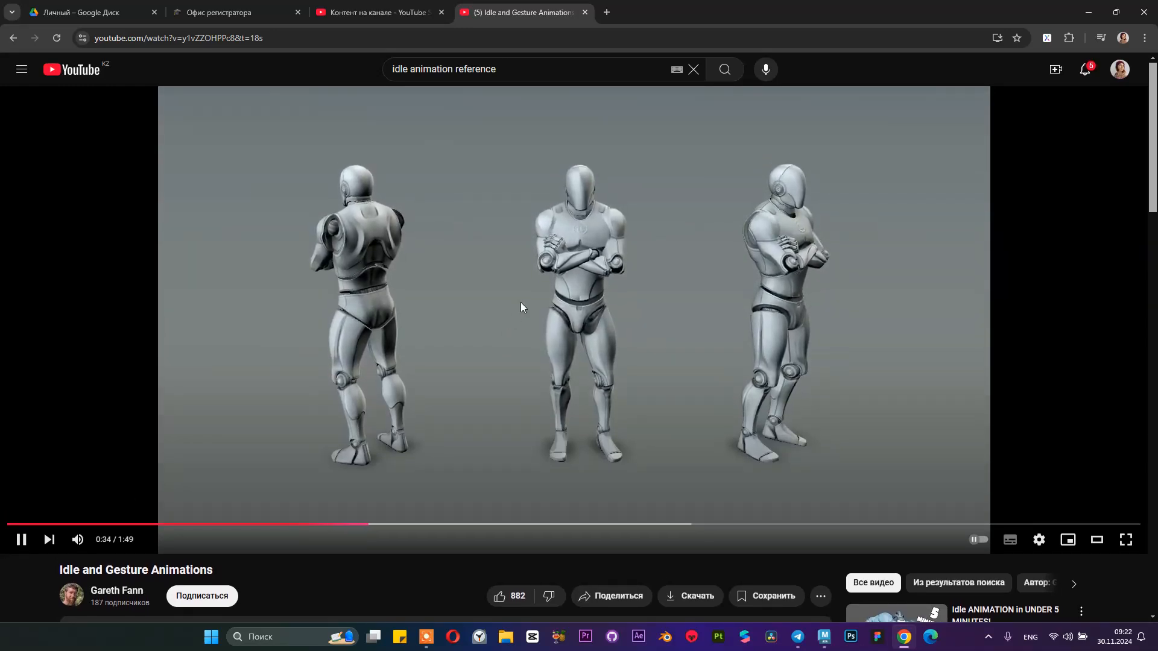
pyautogui.click(518, 301)
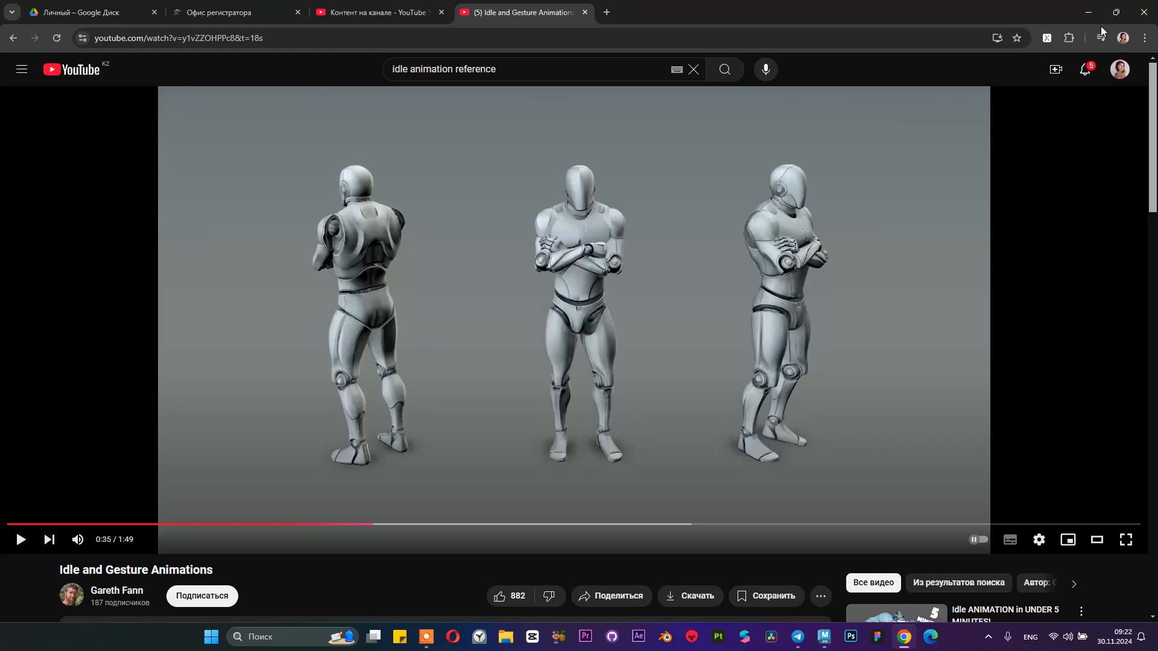
# - Switch back to Maya, frame the full rigged character in the perspective view, and set the current time to frame 0
pyautogui.click(1089, 12)
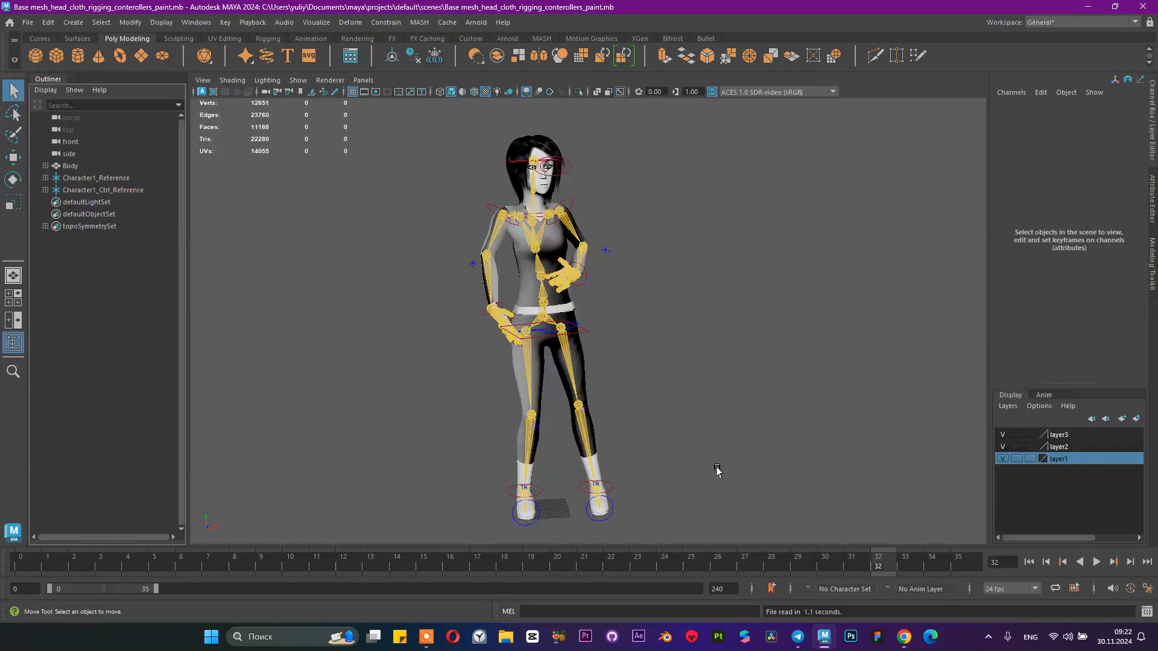
pyautogui.keyDown('alt'); pyautogui.moveTo(692, 442); pyautogui.dragTo(716, 439); pyautogui.keyUp('alt')
pyautogui.keyDown('alt'); pyautogui.moveTo(709, 437); pyautogui.dragTo(579, 426, button='right'); pyautogui.keyUp('alt')
pyautogui.keyDown('alt'); pyautogui.moveTo(579, 426); pyautogui.dragTo(563, 431, button='middle'); pyautogui.keyUp('alt')
pyautogui.keyDown('alt'); pyautogui.moveTo(563, 431); pyautogui.dragTo(620, 440, button='right'); pyautogui.keyUp('alt')
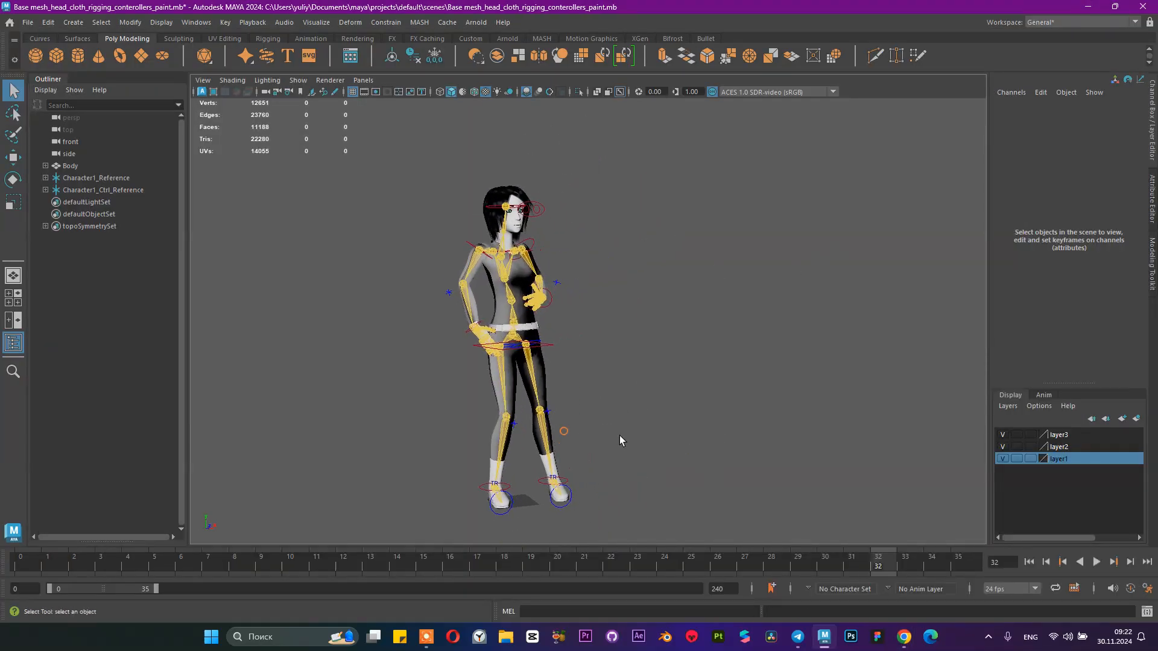
pyautogui.keyDown('alt'); pyautogui.moveTo(620, 439); pyautogui.dragTo(642, 439, button='middle'); pyautogui.keyUp('alt')
pyautogui.moveTo(223, 573)
pyautogui.mouseDown()
pyautogui.moveTo(290, 570)
pyautogui.moveTo(20, 570)
pyautogui.mouseUp()
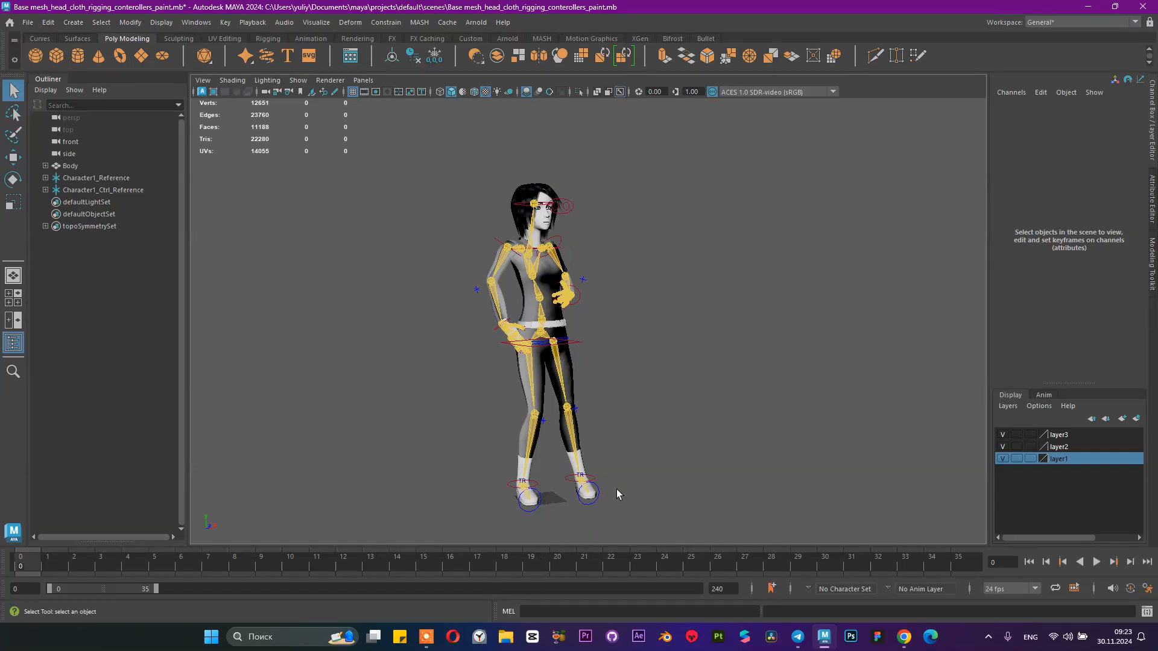
# - Open the Windows Calculator with the calc command, multiply 24 by 5 for the frame count, and close it
pyautogui.hotkey('ctrl', 'r')
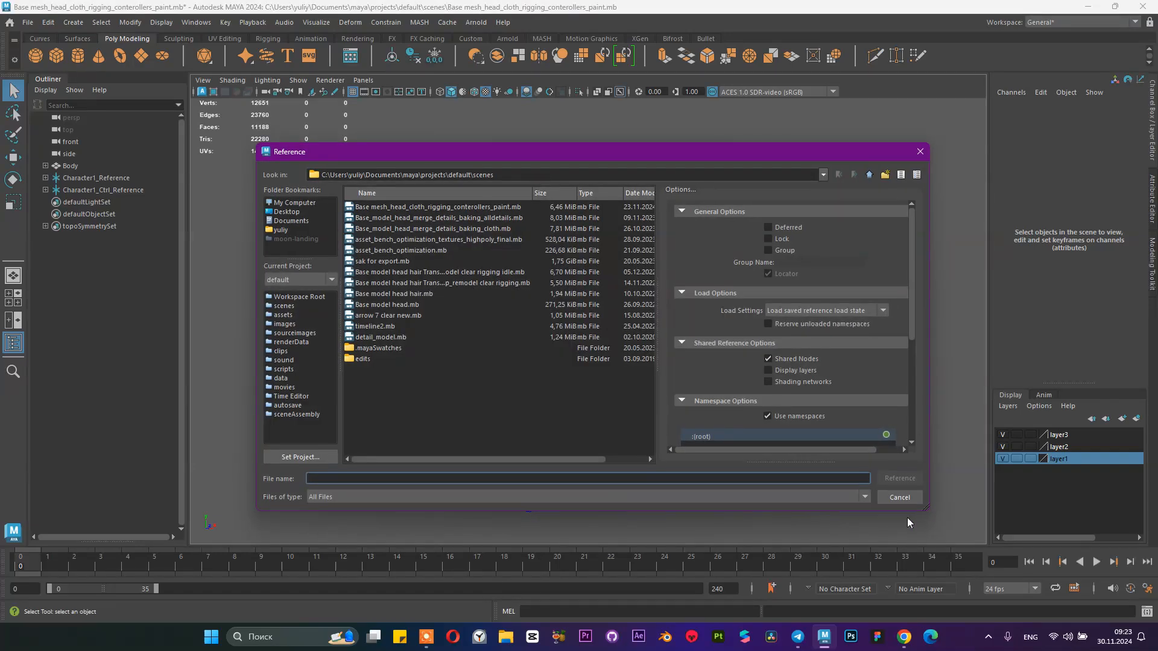
pyautogui.click(899, 497)
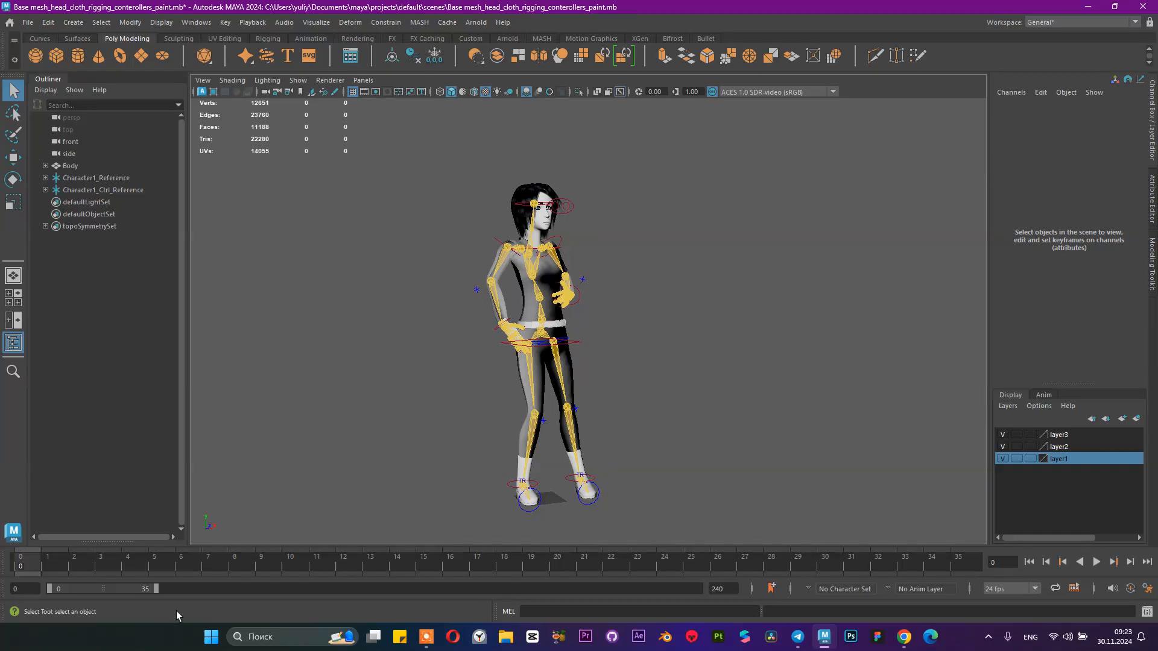
pyautogui.press('super+r')
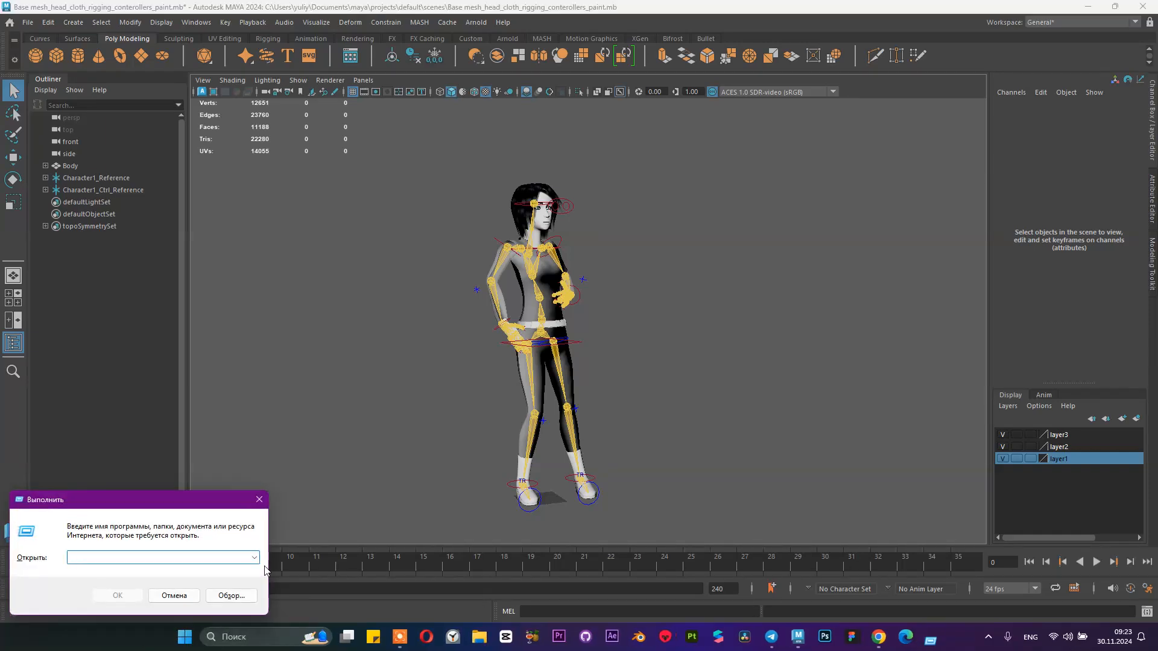
pyautogui.write('calc')
pyautogui.press('Return')
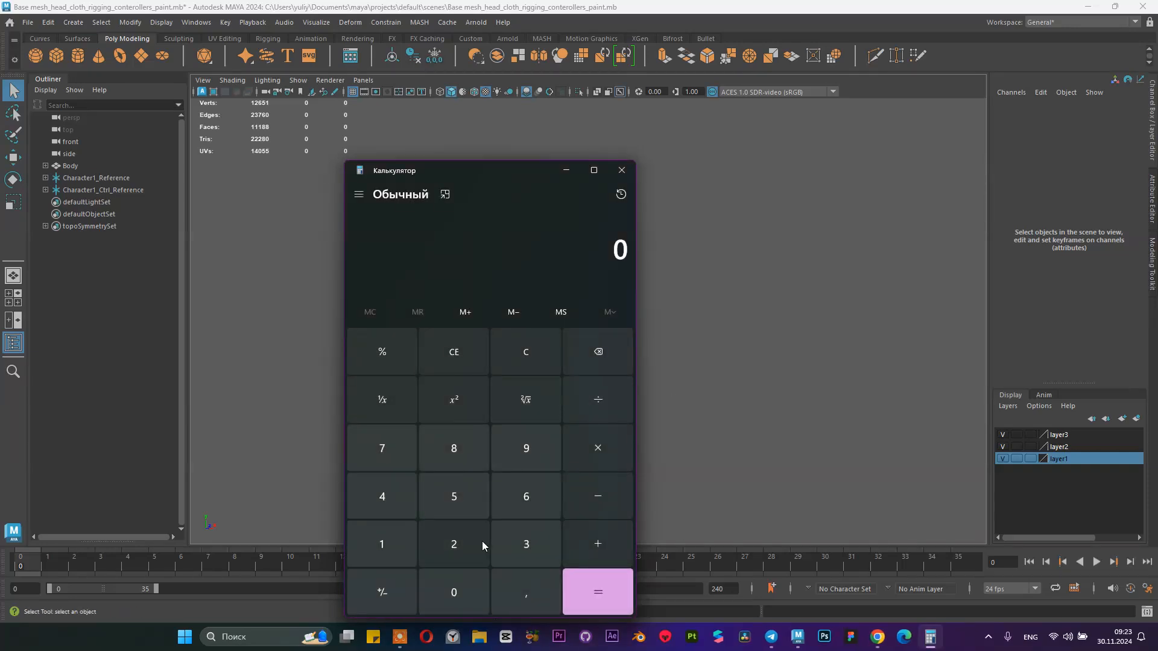
pyautogui.click(453, 536)
pyautogui.click(403, 508)
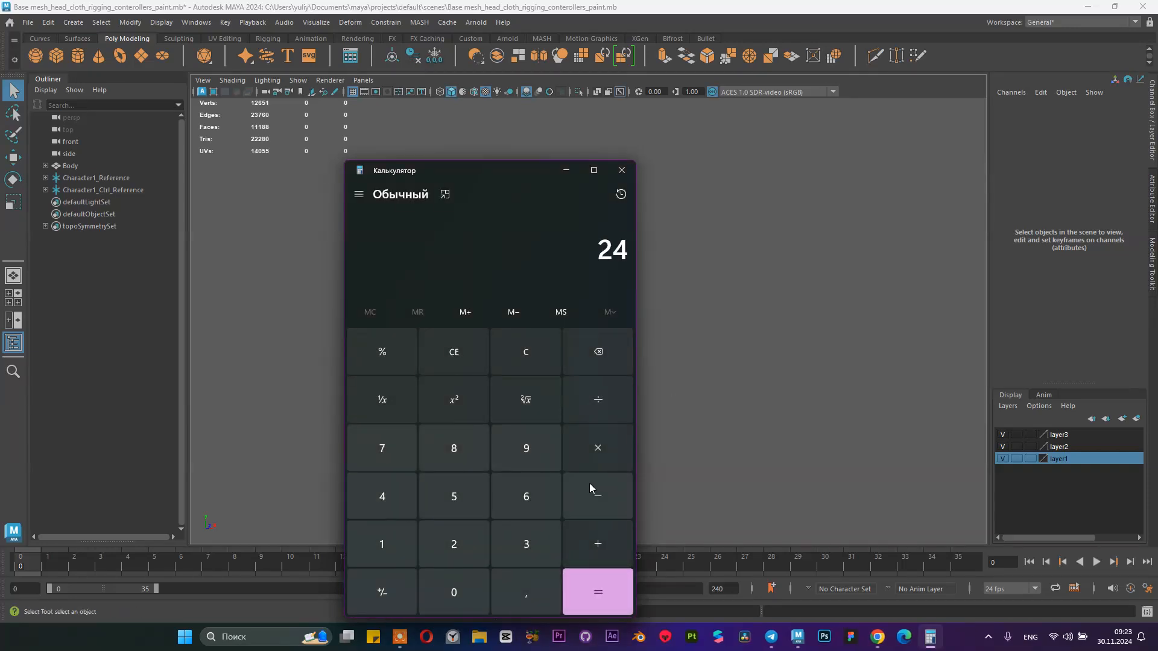
pyautogui.click(609, 450)
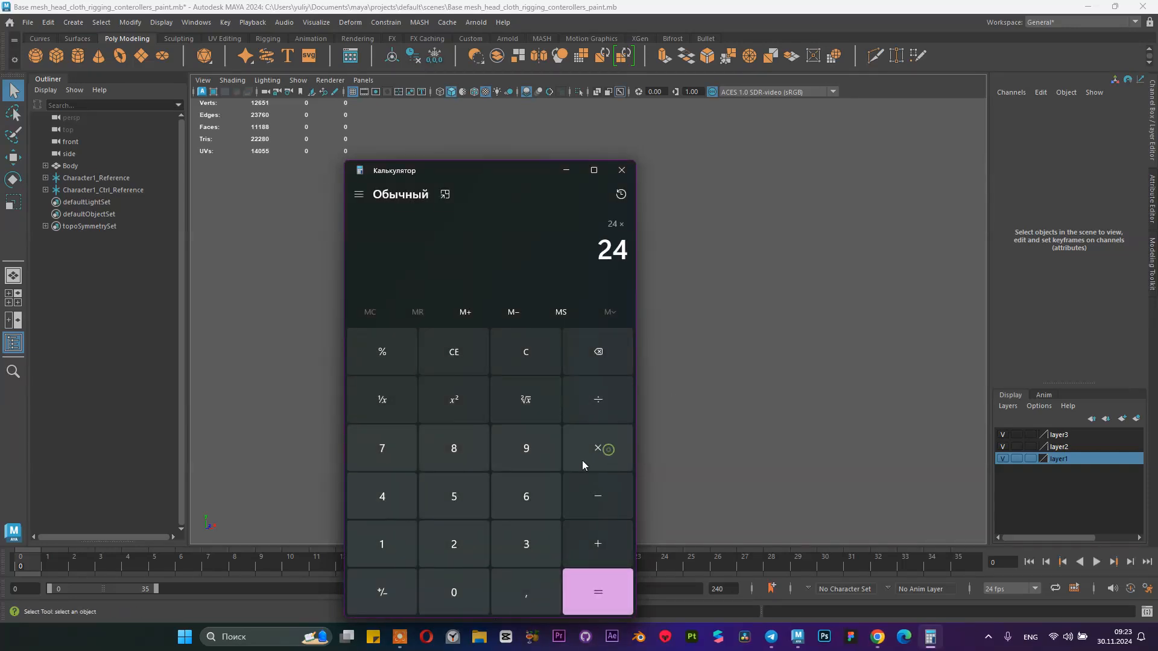
pyautogui.click(476, 490)
pyautogui.click(590, 585)
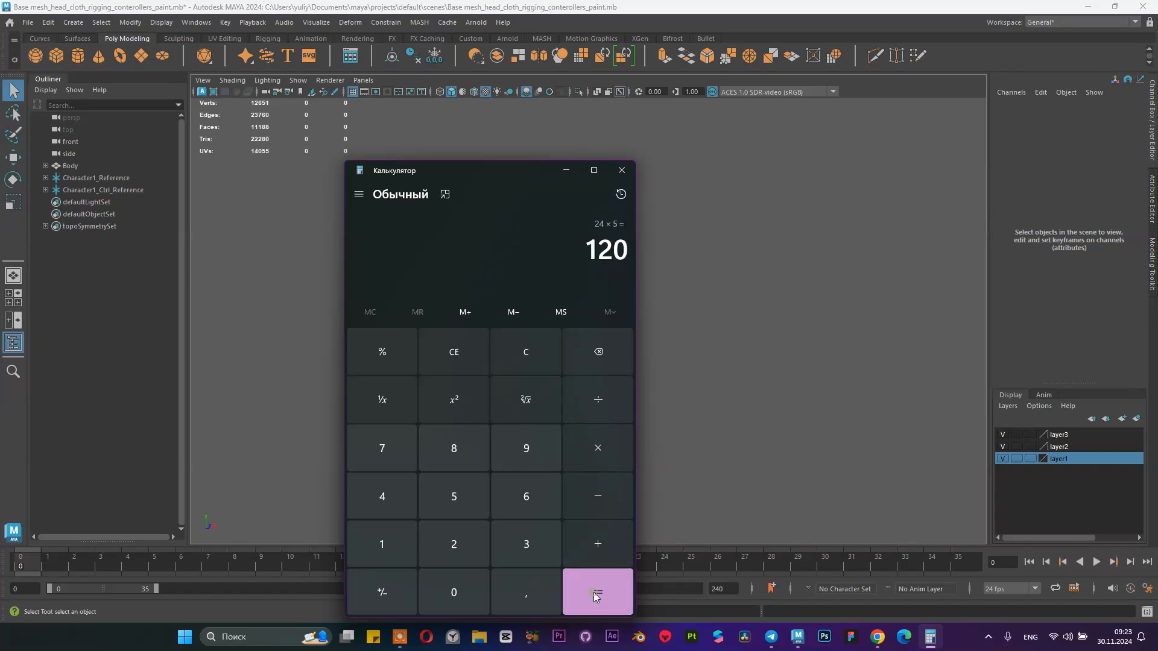
pyautogui.click(622, 170)
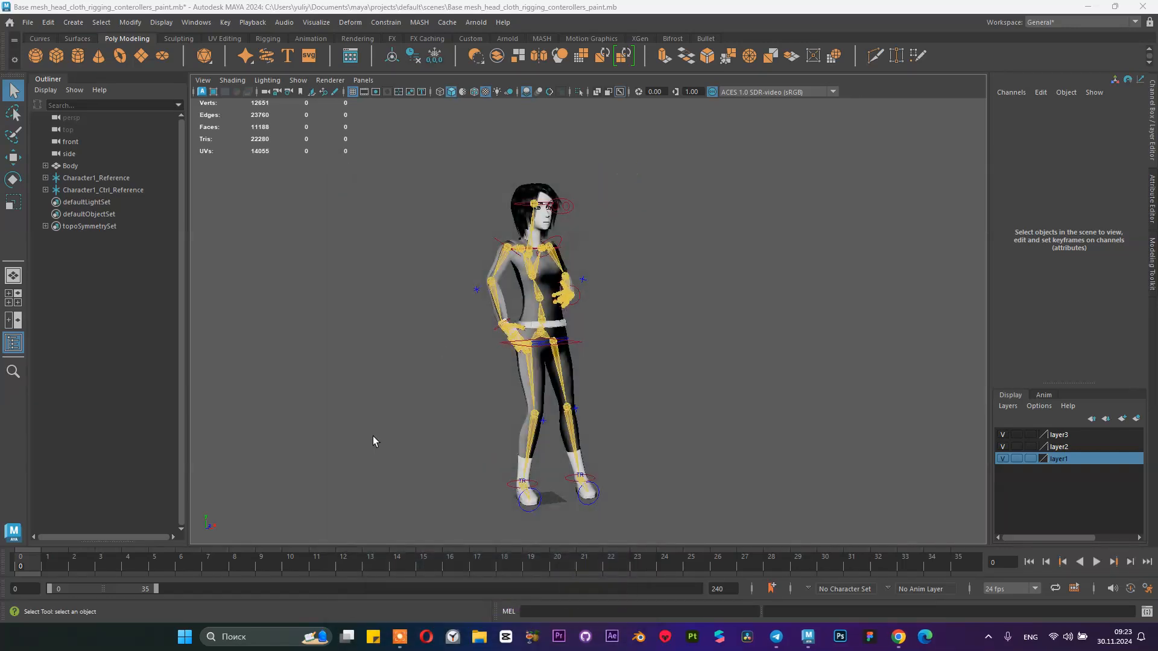
# - Set the animation end to frame 120, extend the playback range to frame 120, and start playback
pyautogui.doubleClick(734, 589)
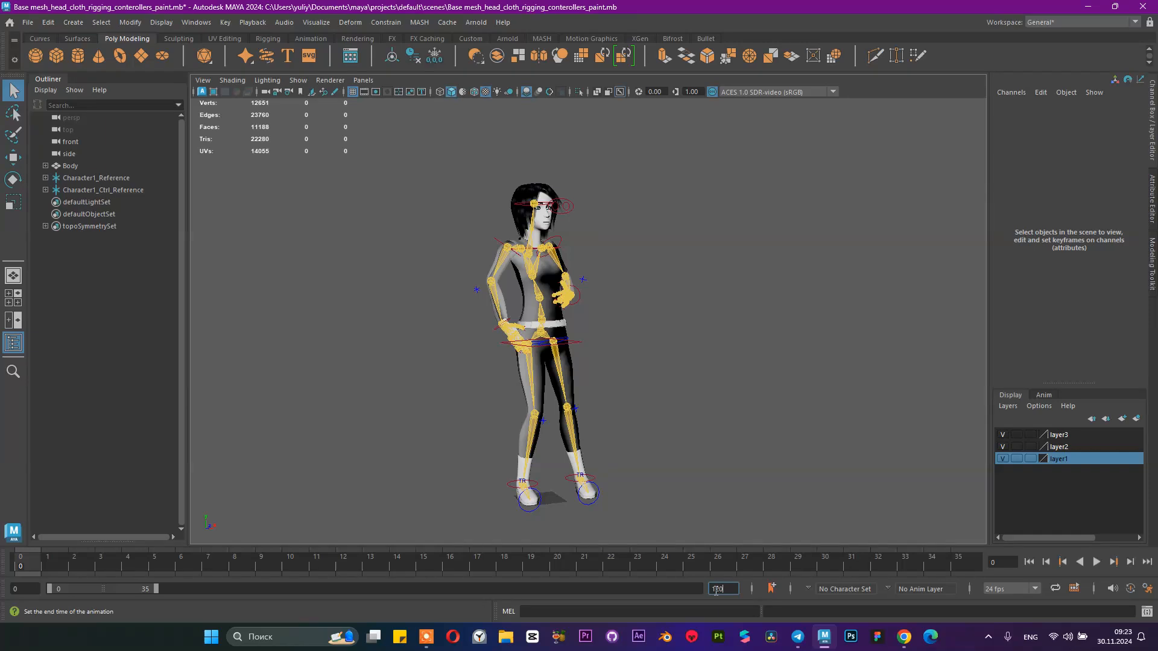
pyautogui.press('Return')
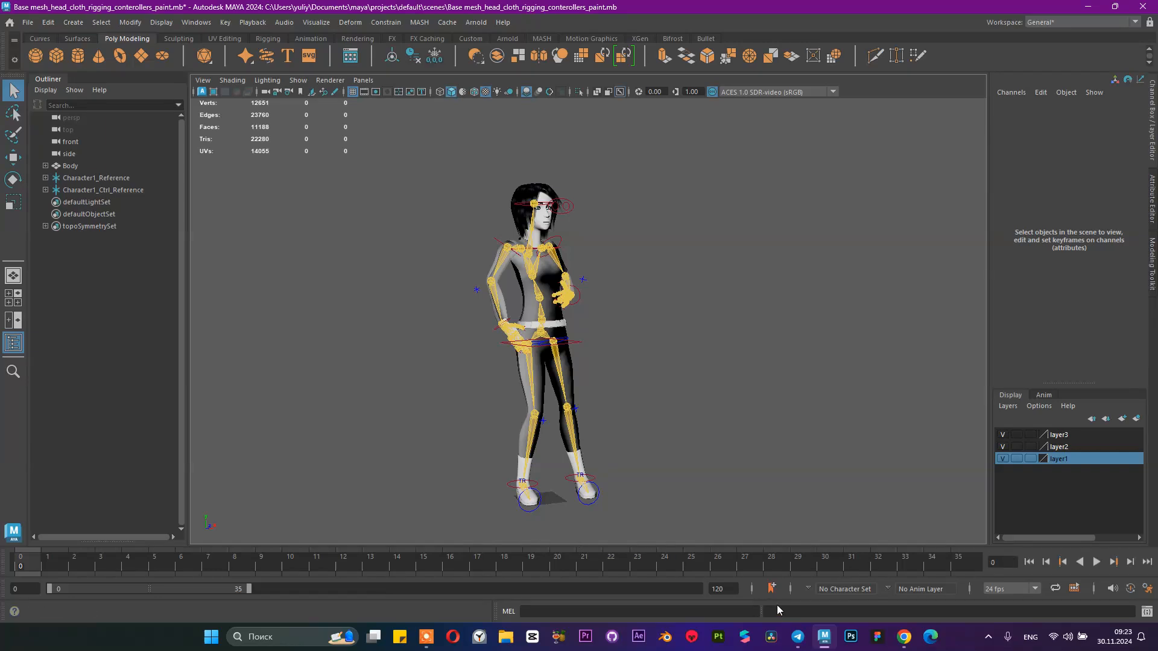
pyautogui.moveTo(249, 589); pyautogui.dragTo(741, 593)
pyautogui.hotkey('alt', 'v')
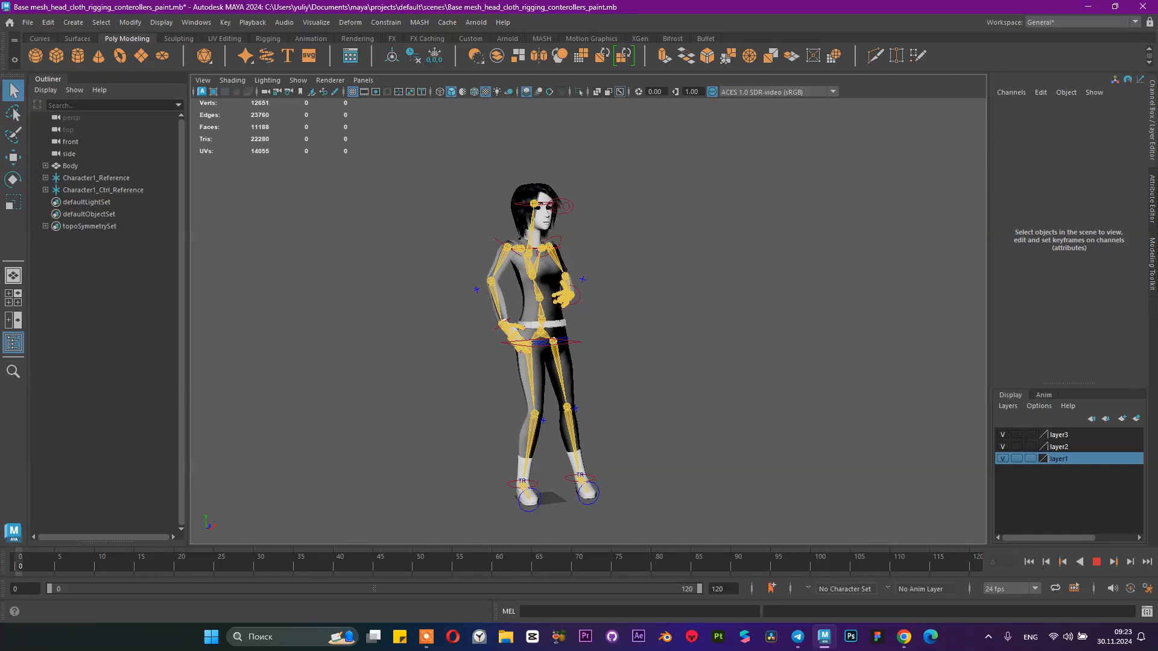
# - Stop playback at frame 0 and select the Character1_Ctrl_Reference node
pyautogui.moveTo(10, 542)
pyautogui.mouseDown()
pyautogui.moveTo(1133, 542)
pyautogui.moveTo(15, 546)
pyautogui.mouseUp()
pyautogui.keyDown('alt'); pyautogui.moveTo(662, 311); pyautogui.dragTo(688, 328); pyautogui.keyUp('alt')
pyautogui.keyDown('alt'); pyautogui.moveTo(688, 328); pyautogui.dragTo(615, 340, button='middle'); pyautogui.keyUp('alt')
pyautogui.keyDown('alt'); pyautogui.moveTo(615, 340); pyautogui.dragTo(611, 340); pyautogui.keyUp('alt')
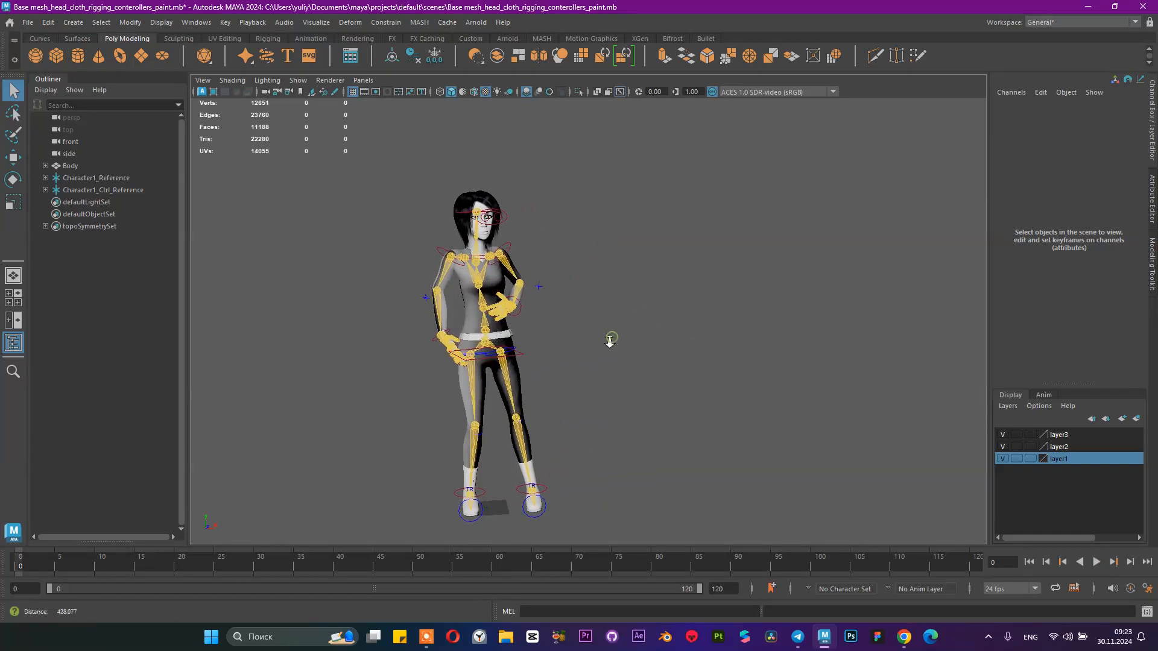
pyautogui.keyDown('alt'); pyautogui.moveTo(611, 339); pyautogui.dragTo(639, 351, button='middle'); pyautogui.keyUp('alt')
pyautogui.moveTo(639, 351)
pyautogui.keyDown('alt'); pyautogui.mouseDown()
pyautogui.moveTo(597, 352)
pyautogui.moveTo(644, 362)
pyautogui.moveTo(607, 360)
pyautogui.moveTo(628, 361)
pyautogui.mouseUp(); pyautogui.keyUp('alt')
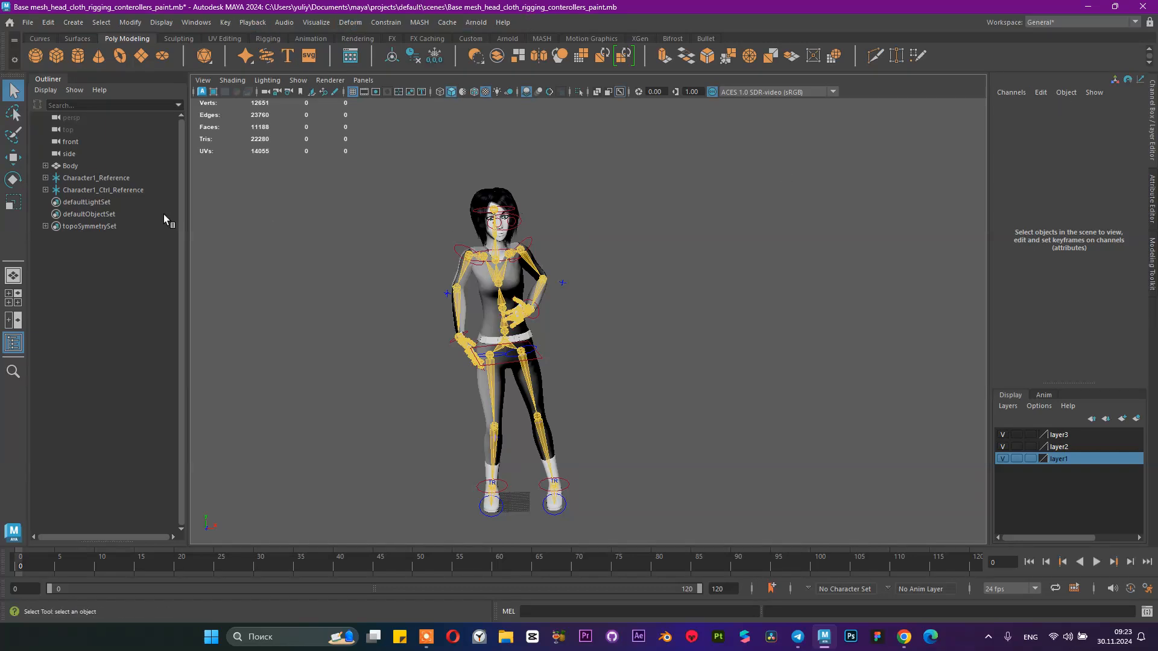
pyautogui.click(68, 190)
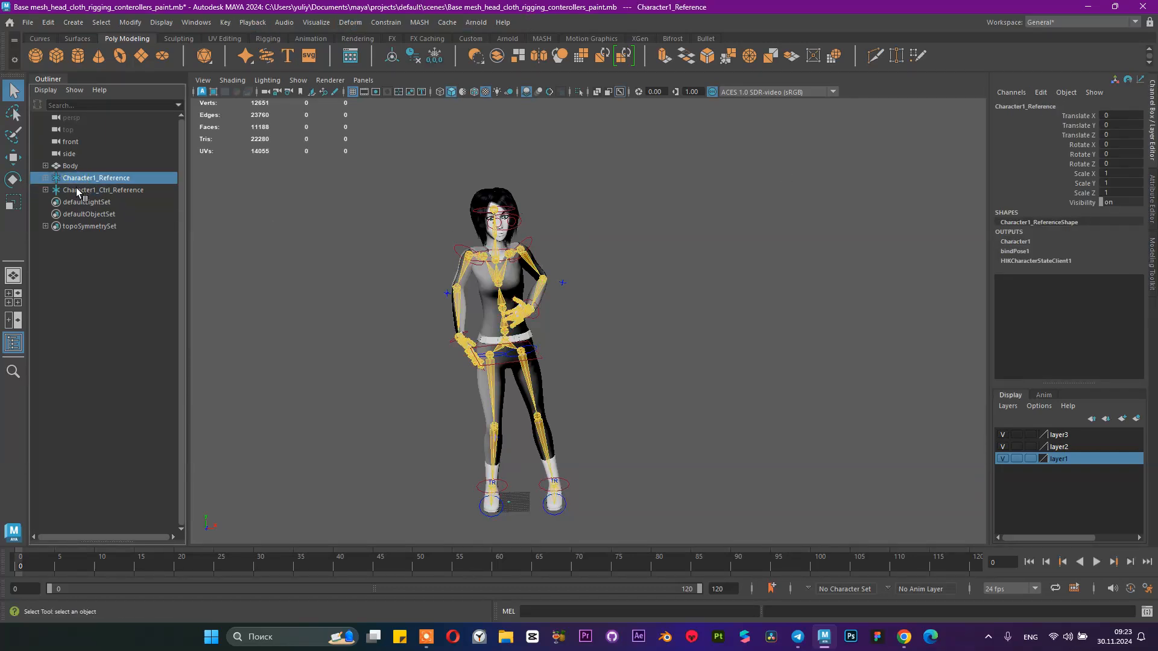
pyautogui.click(85, 178)
pyautogui.click(156, 193)
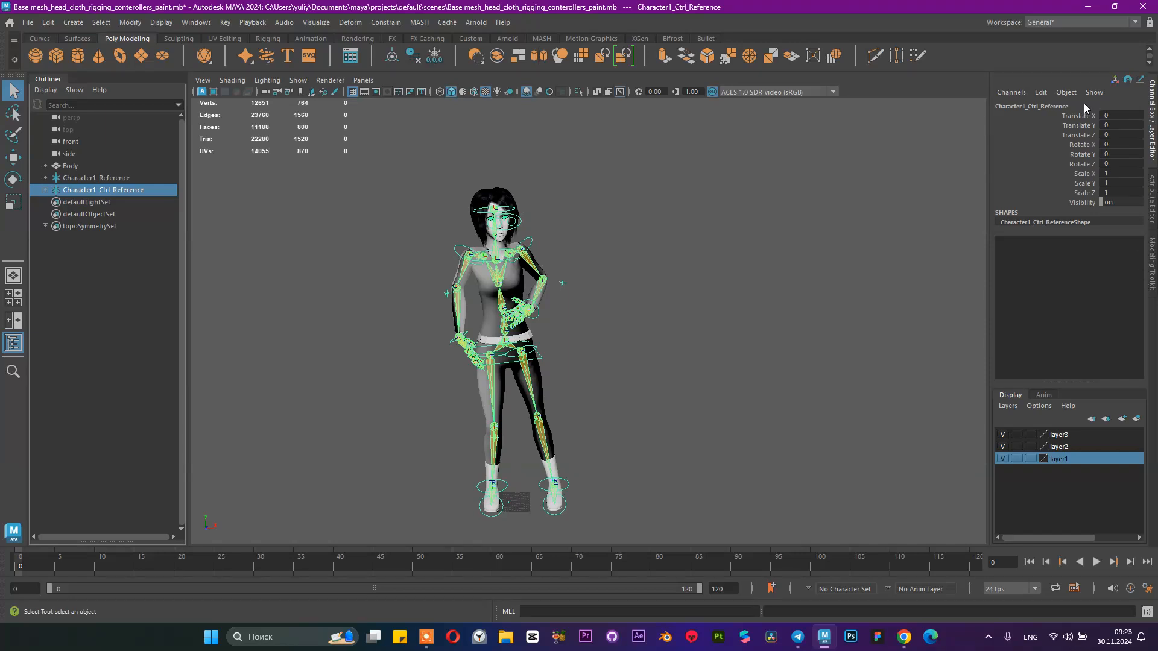
# - Switch the workspace to the custom "General e" layout
pyautogui.click(1047, 24)
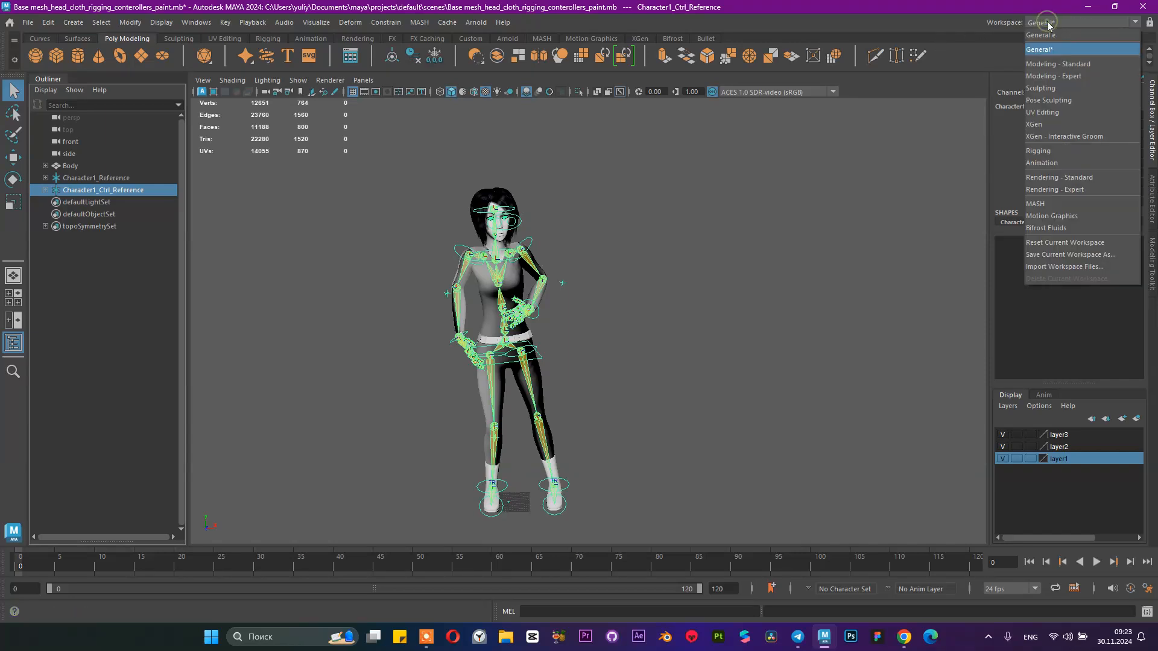
pyautogui.click(1047, 24)
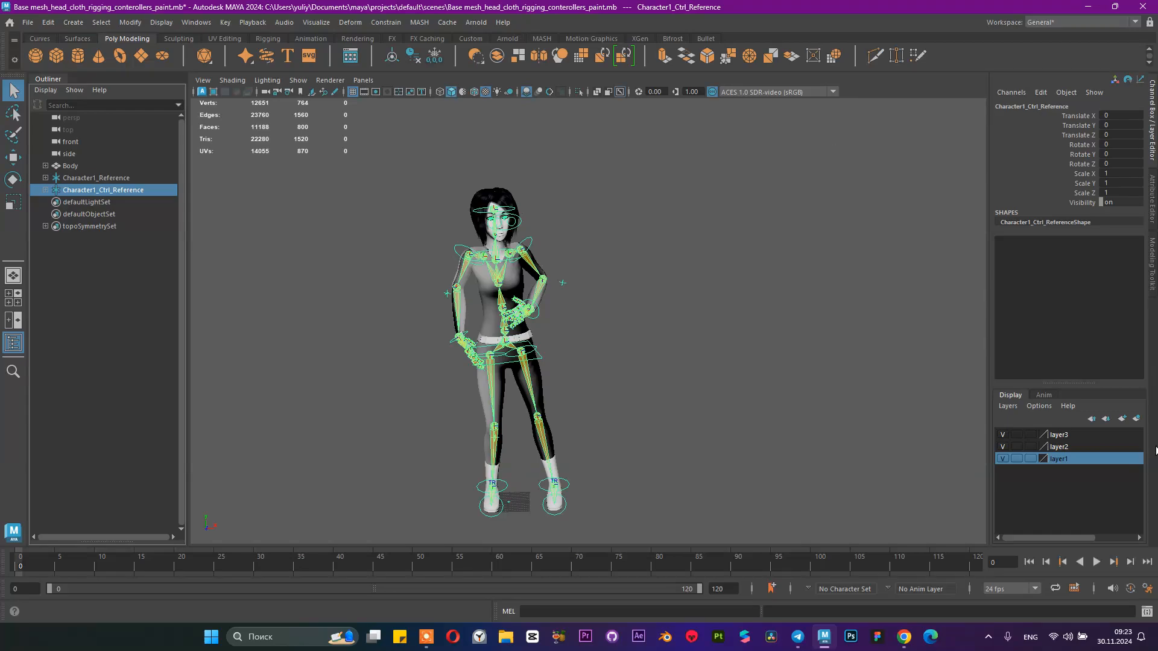
pyautogui.click(1152, 262)
pyautogui.click(1109, 21)
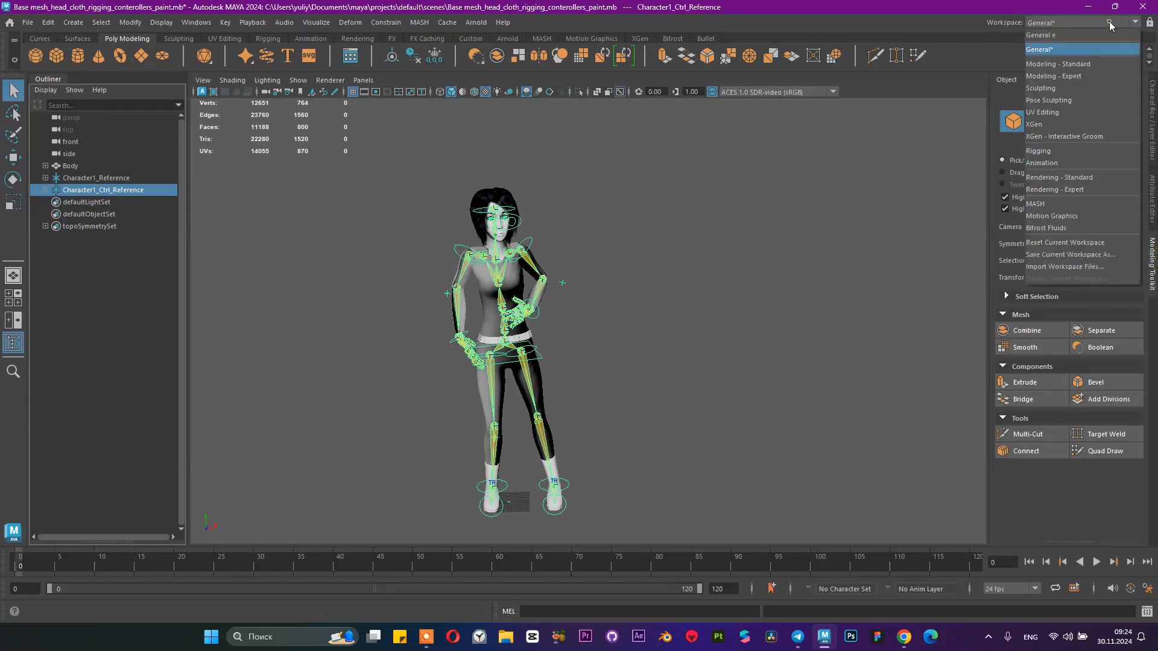
pyautogui.click(1098, 31)
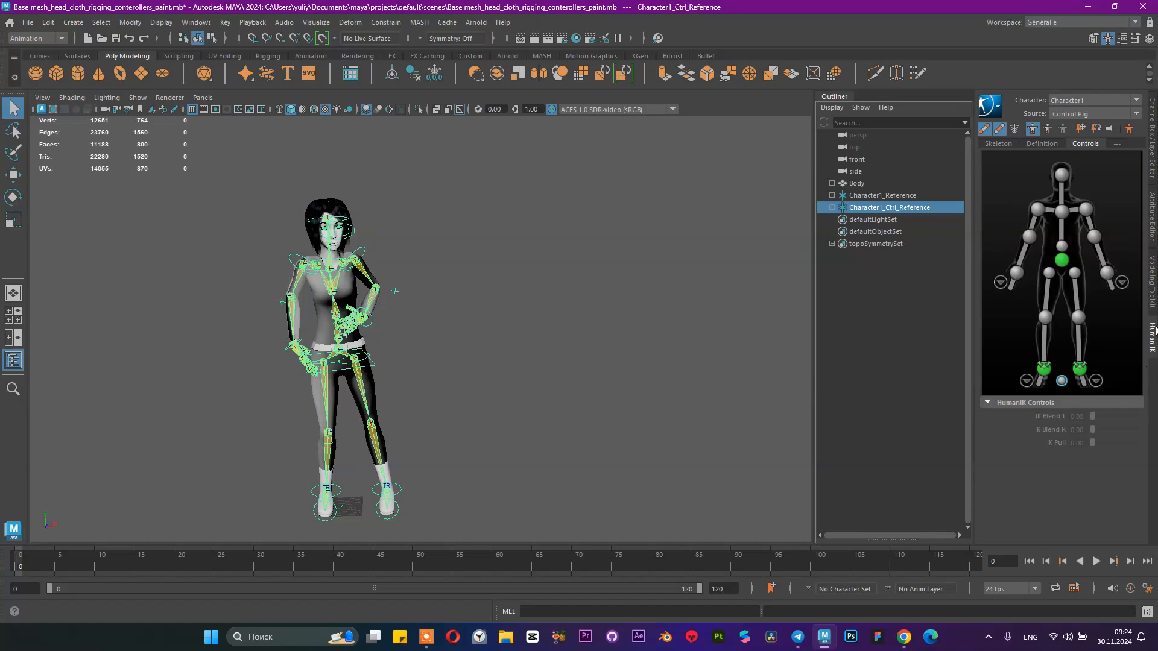
# - Save the current scene under its existing file name
pyautogui.keyDown('alt'); pyautogui.moveTo(624, 317); pyautogui.dragTo(570, 286, button='middle'); pyautogui.keyUp('alt')
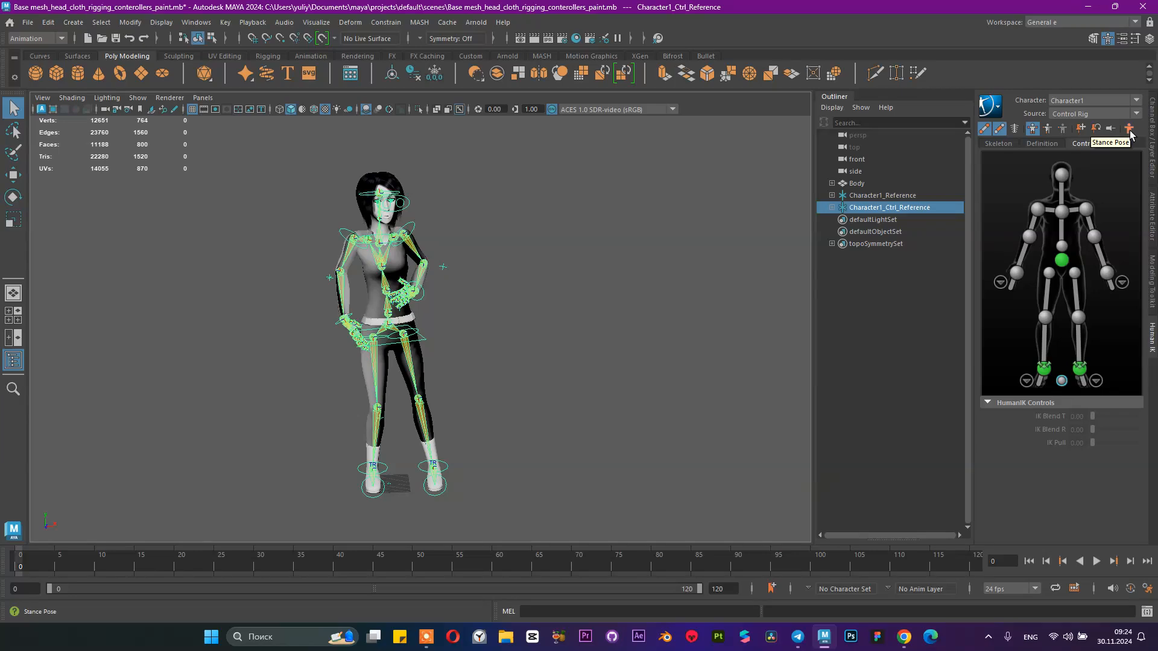
pyautogui.keyDown('alt'); pyautogui.moveTo(564, 253); pyautogui.dragTo(549, 288, button='right'); pyautogui.keyUp('alt')
pyautogui.keyDown('alt'); pyautogui.moveTo(549, 288); pyautogui.dragTo(548, 296, button='middle'); pyautogui.keyUp('alt')
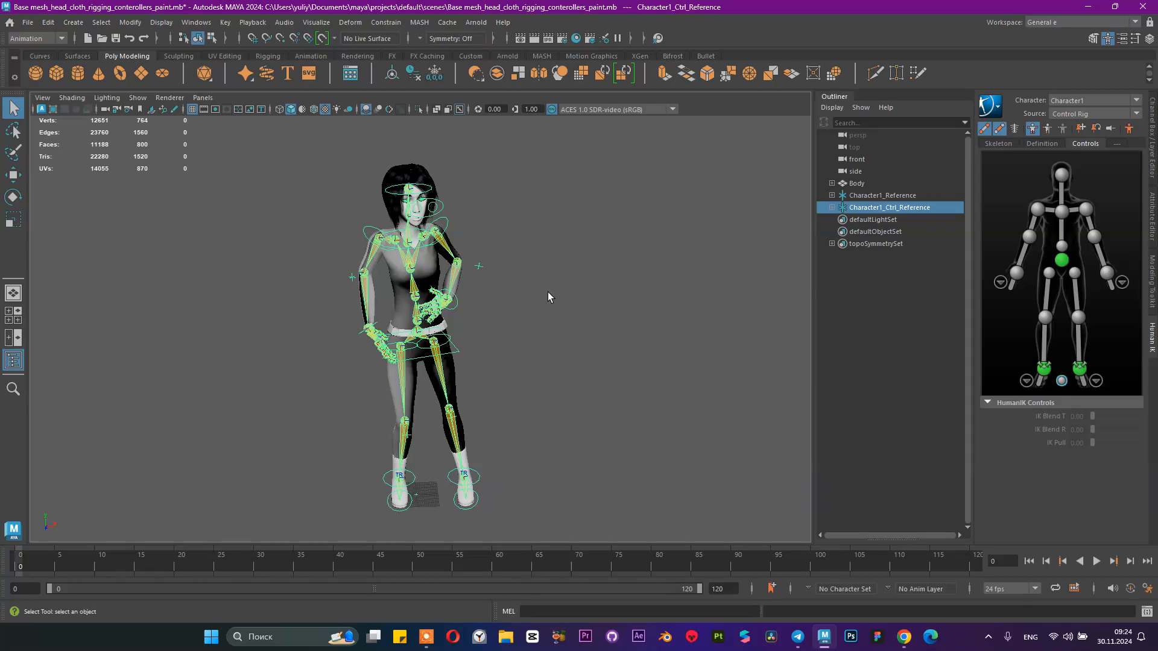
pyautogui.keyDown('alt'); pyautogui.moveTo(547, 292); pyautogui.dragTo(500, 316); pyautogui.keyUp('alt')
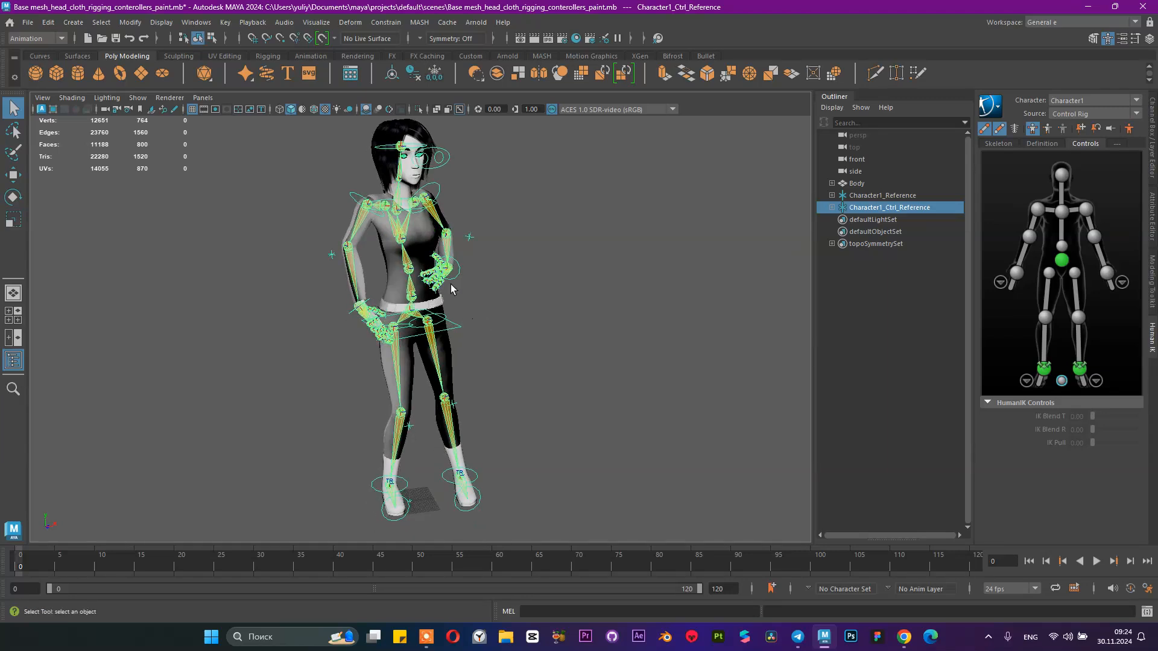
pyautogui.click(27, 23)
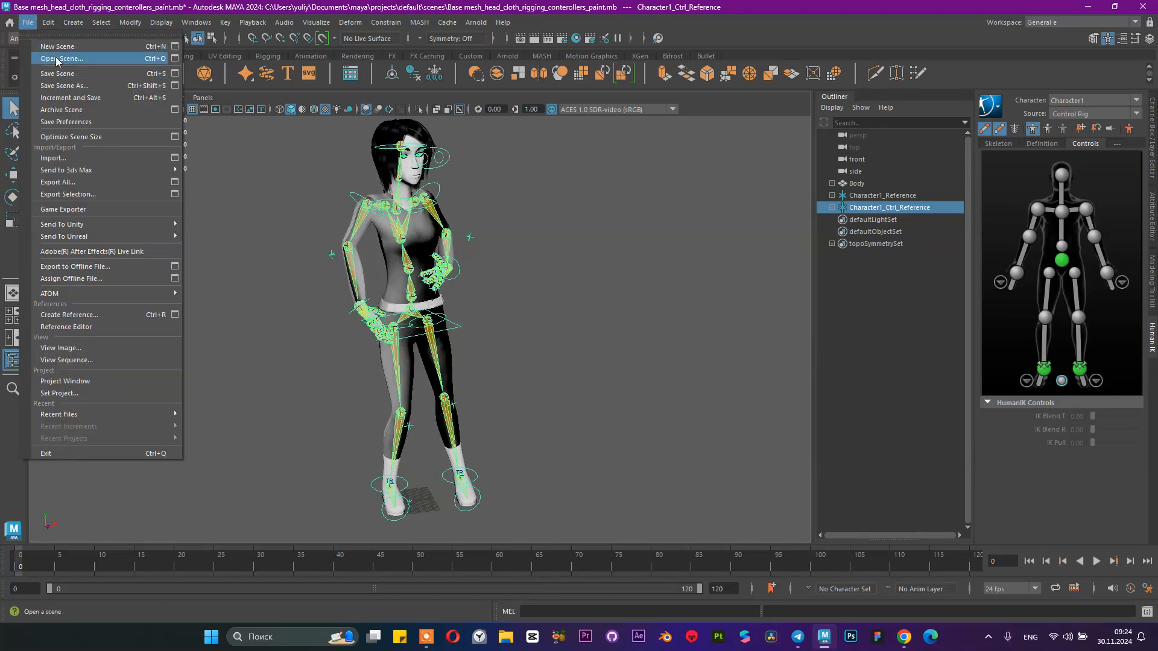
pyautogui.click(57, 73)
pyautogui.click(24, 22)
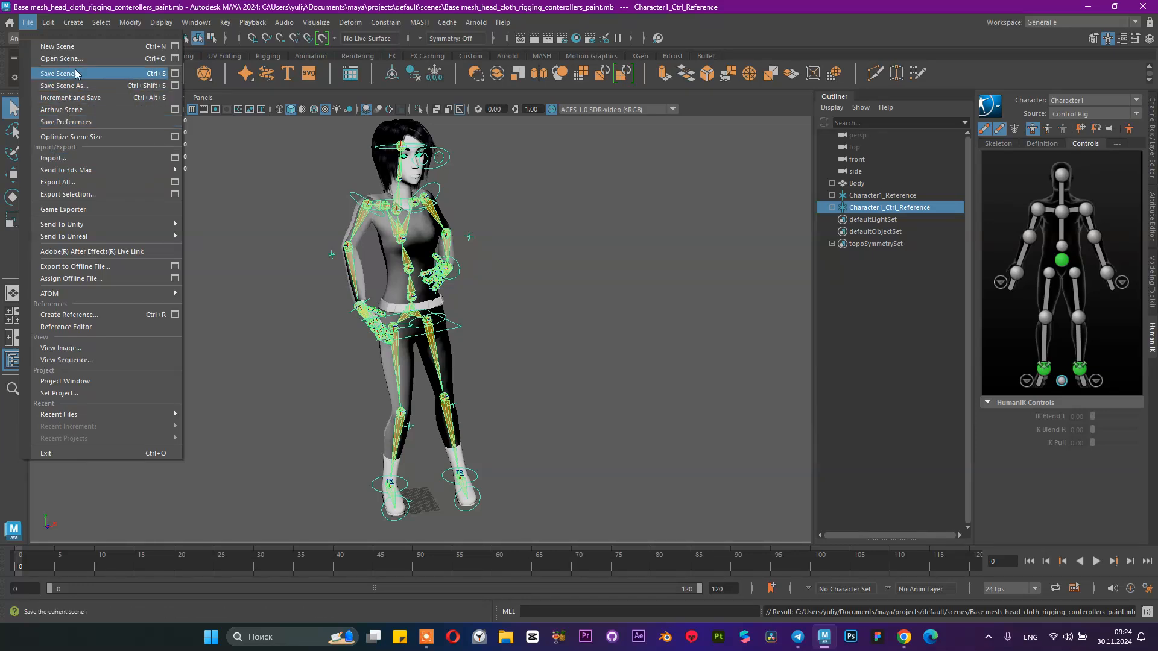
pyautogui.click(57, 73)
# - Save the scene as a new file named Base mesh_head_cloth_rigging_conterollers_paint_idle.mb
pyautogui.click(225, 23)
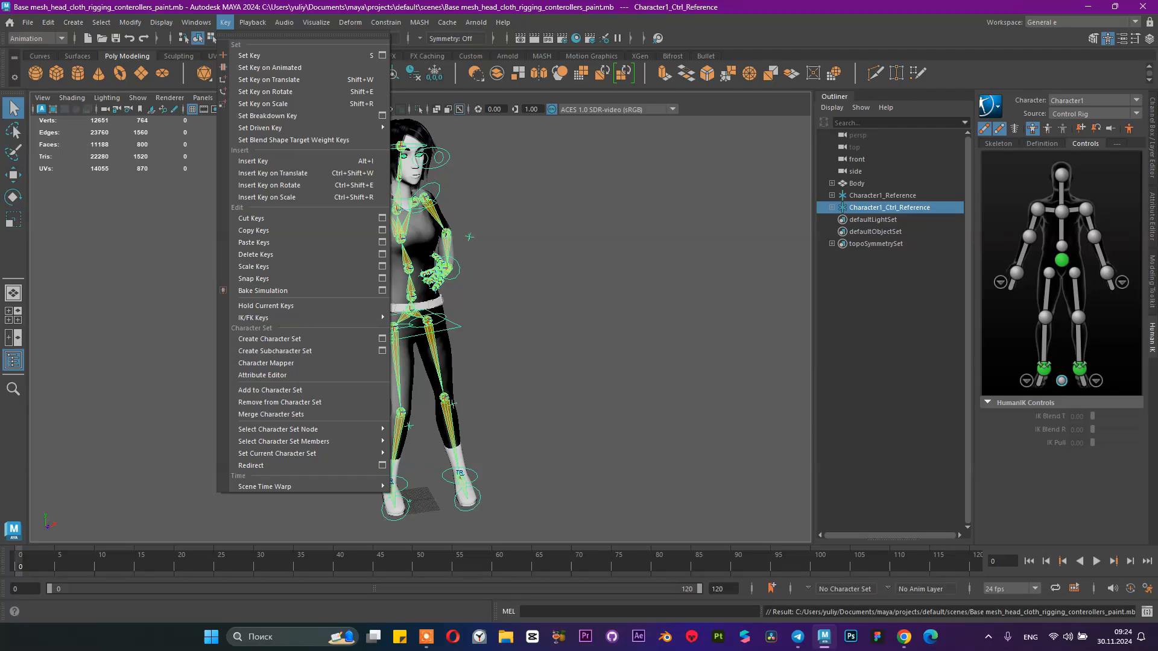
pyautogui.click(36, 4)
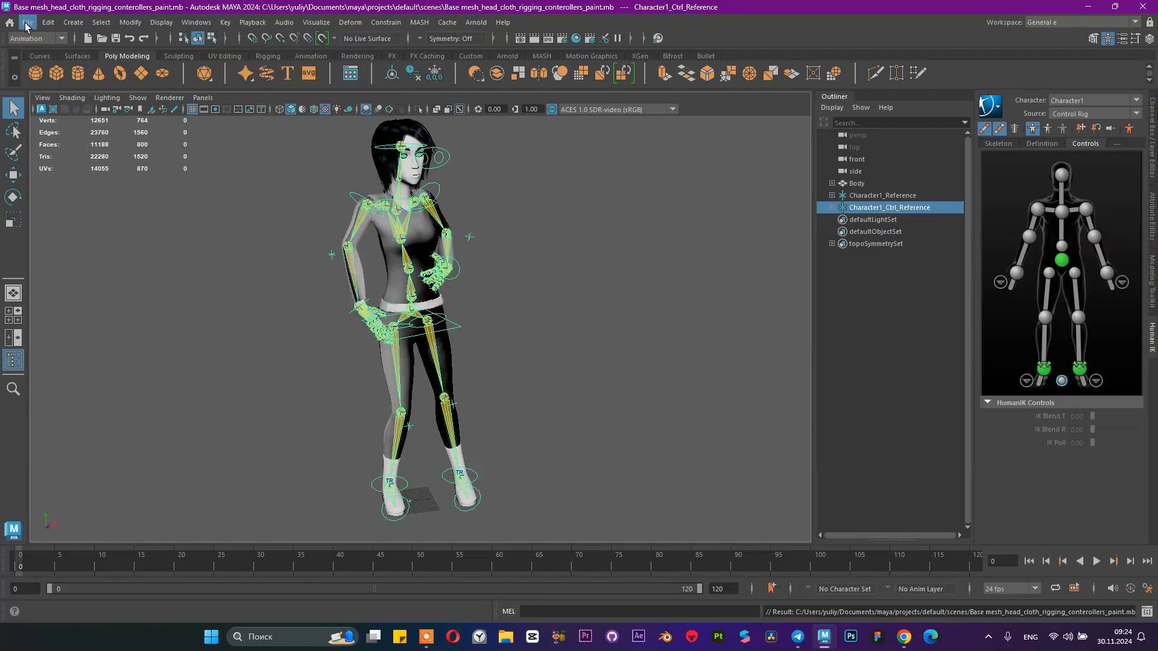
pyautogui.click(26, 23)
pyautogui.click(78, 85)
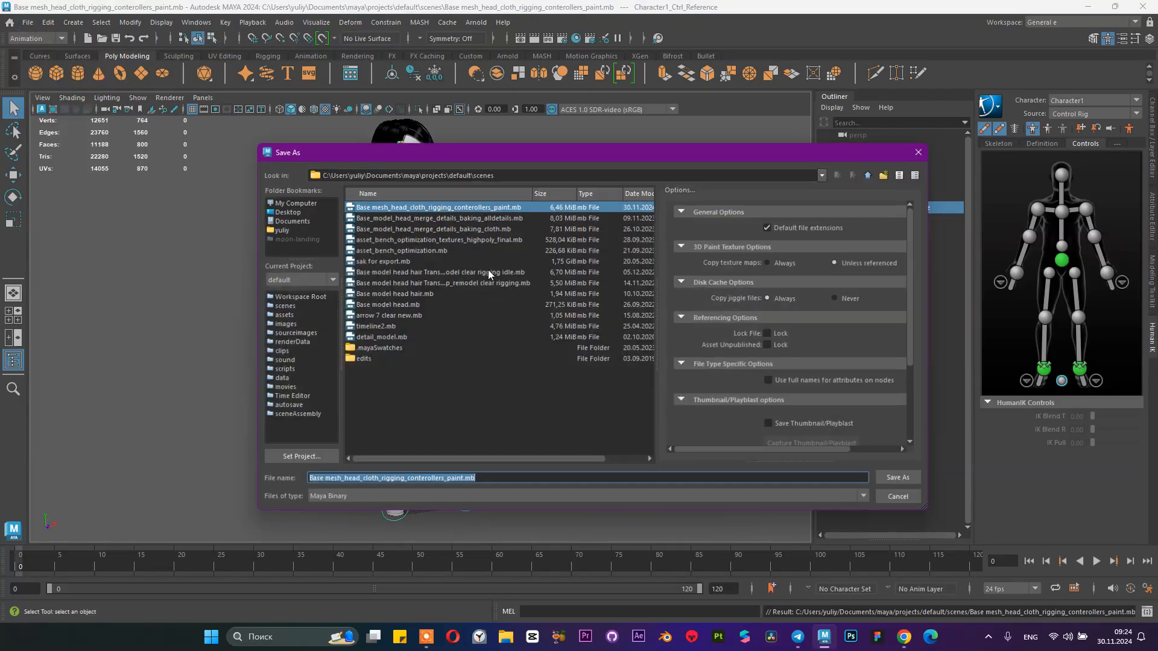
pyautogui.click(458, 478)
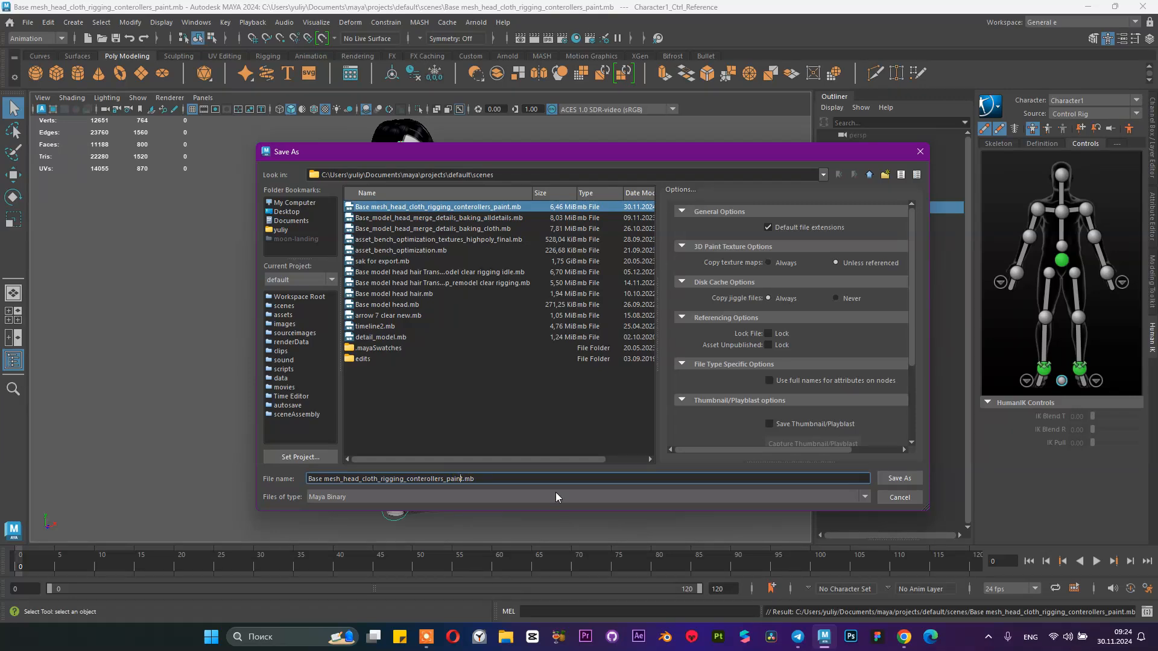
pyautogui.write('_')
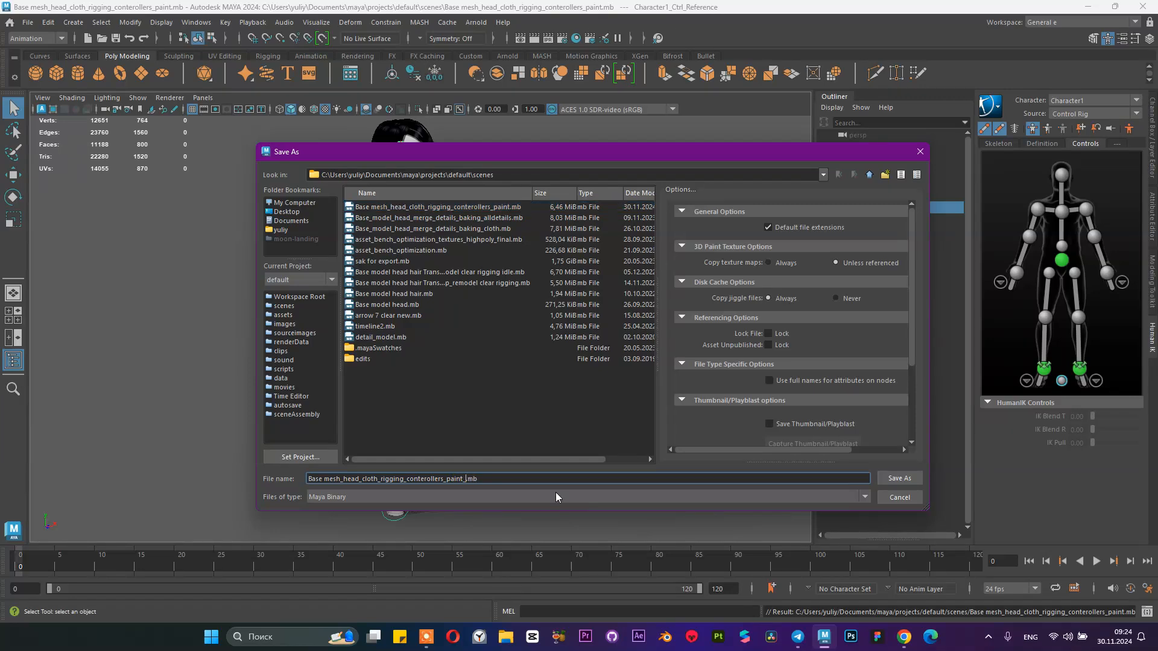
pyautogui.write('idle')
pyautogui.press('Return')
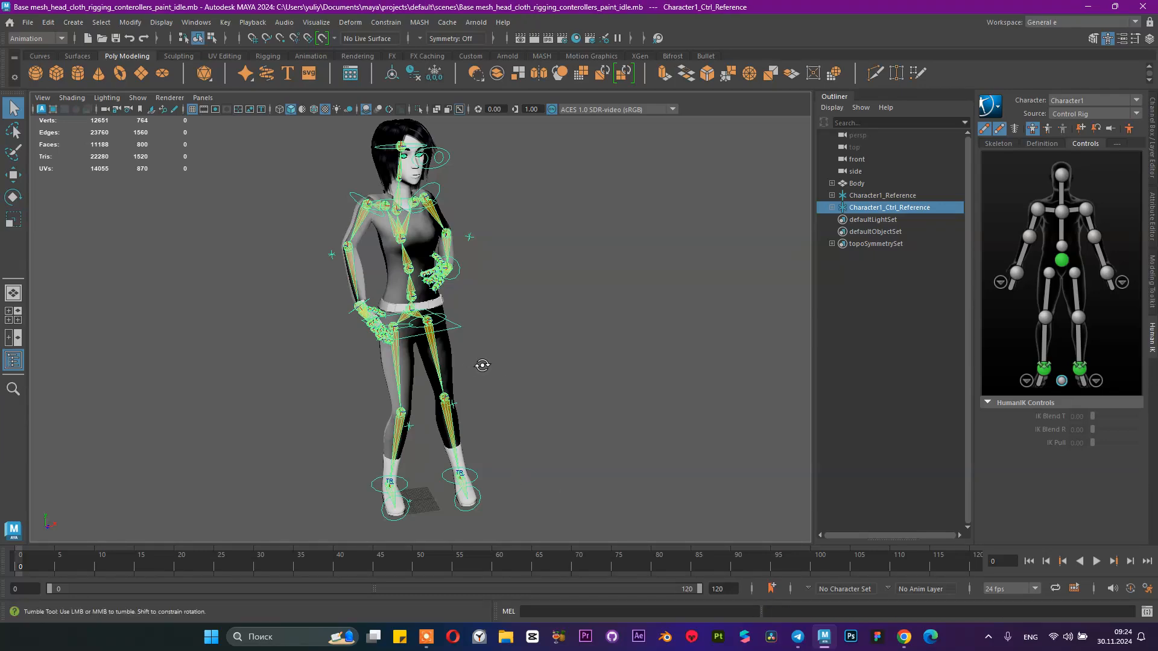
# - Move the character's left ankle control inward, closer to the right foot
pyautogui.moveTo(478, 365)
pyautogui.keyDown('alt'); pyautogui.mouseDown()
pyautogui.moveTo(516, 379)
pyautogui.moveTo(479, 357)
pyautogui.mouseUp(); pyautogui.keyUp('alt')
pyautogui.click(449, 341)
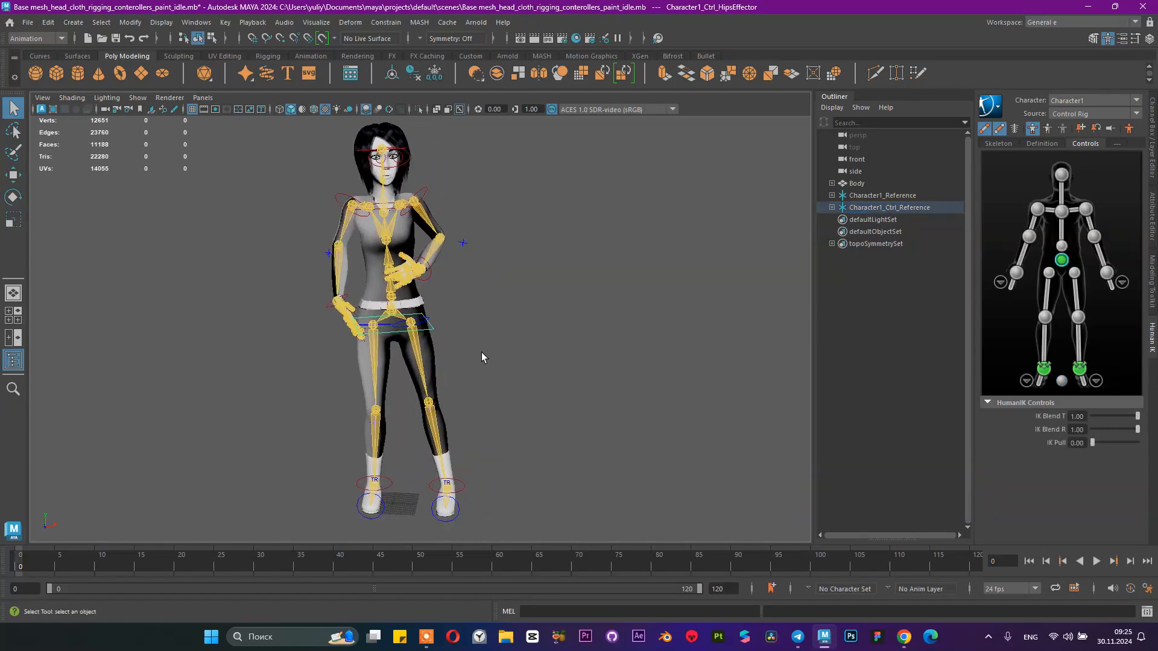
pyautogui.press('e')
pyautogui.moveTo(431, 329); pyautogui.dragTo(483, 353)
pyautogui.click(457, 495)
pyautogui.press('w')
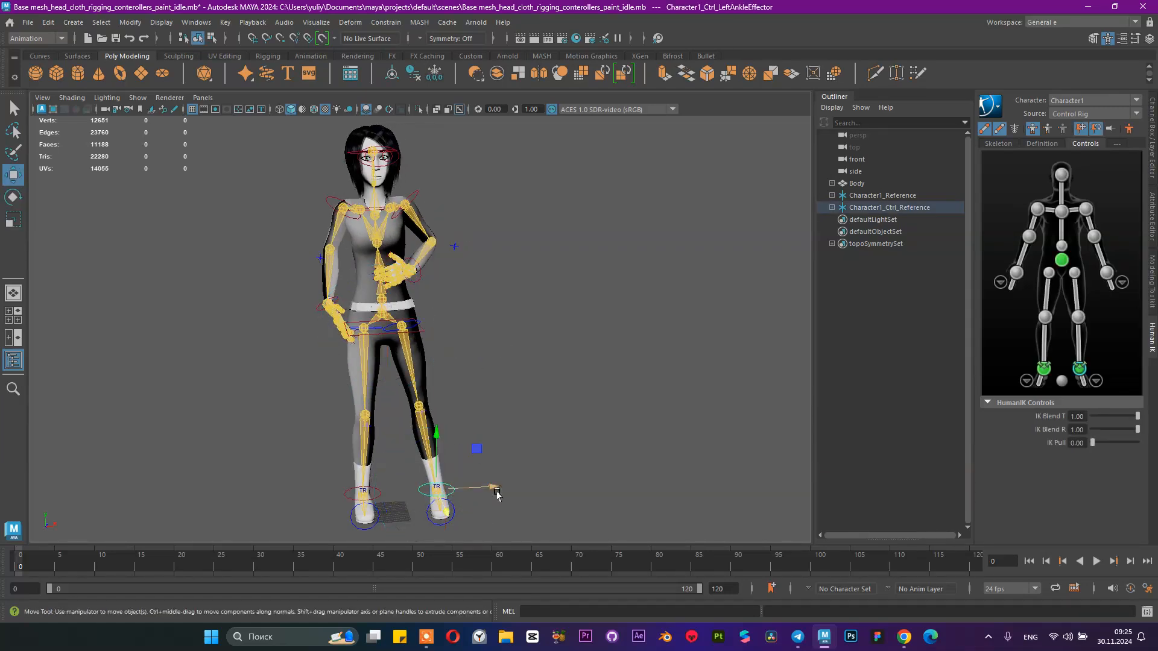
pyautogui.moveTo(495, 488); pyautogui.dragTo(473, 487)
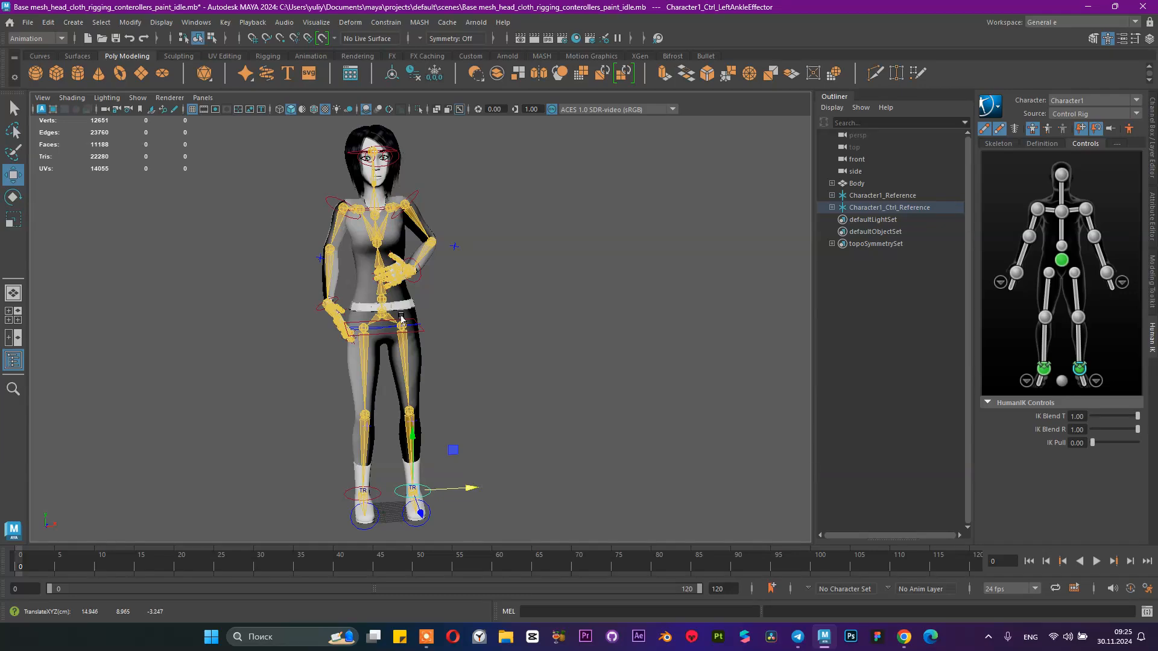
# - Select the hips control and add both ankle and both foot controls to the selection
pyautogui.click(417, 331)
pyautogui.moveTo(381, 270); pyautogui.dragTo(475, 305)
pyautogui.keyDown('alt'); pyautogui.moveTo(454, 317); pyautogui.dragTo(469, 425, button='right'); pyautogui.keyUp('alt')
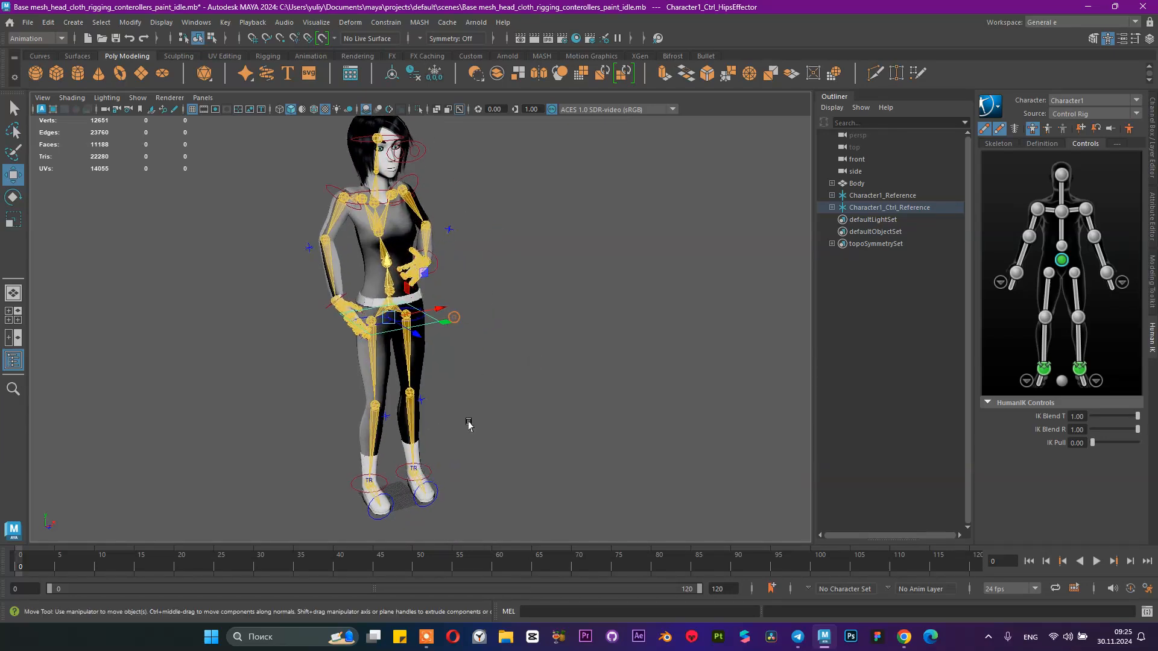
pyautogui.click(422, 476)
pyautogui.keyDown('shift'); pyautogui.click(396, 501); pyautogui.keyUp('shift')
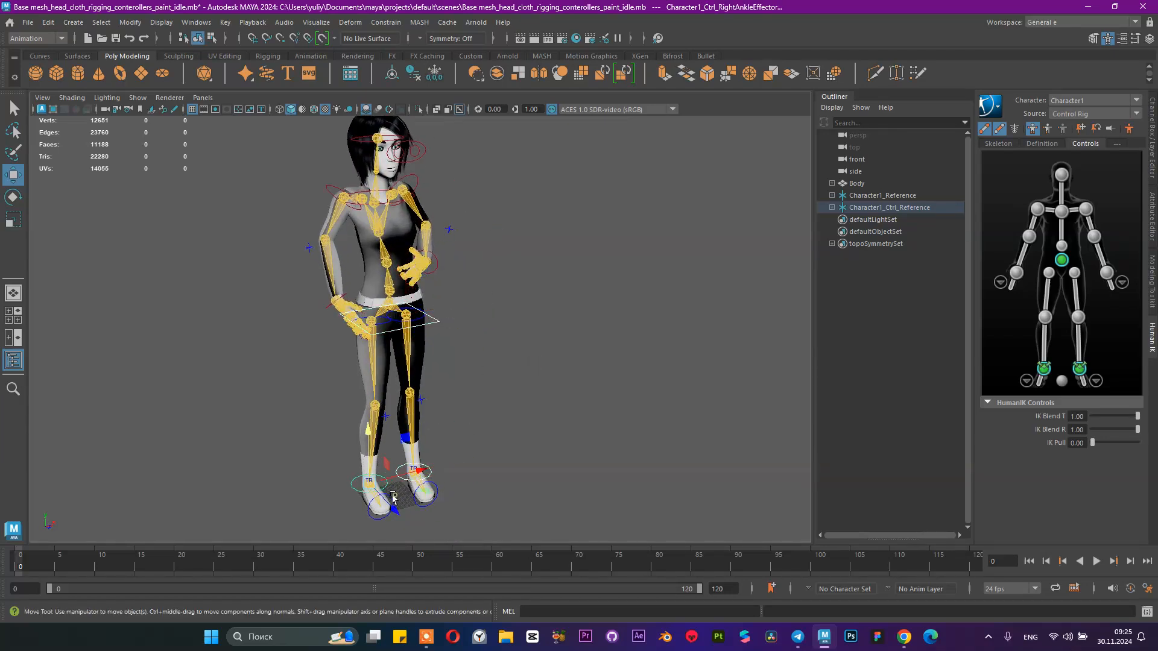
pyautogui.click(426, 491)
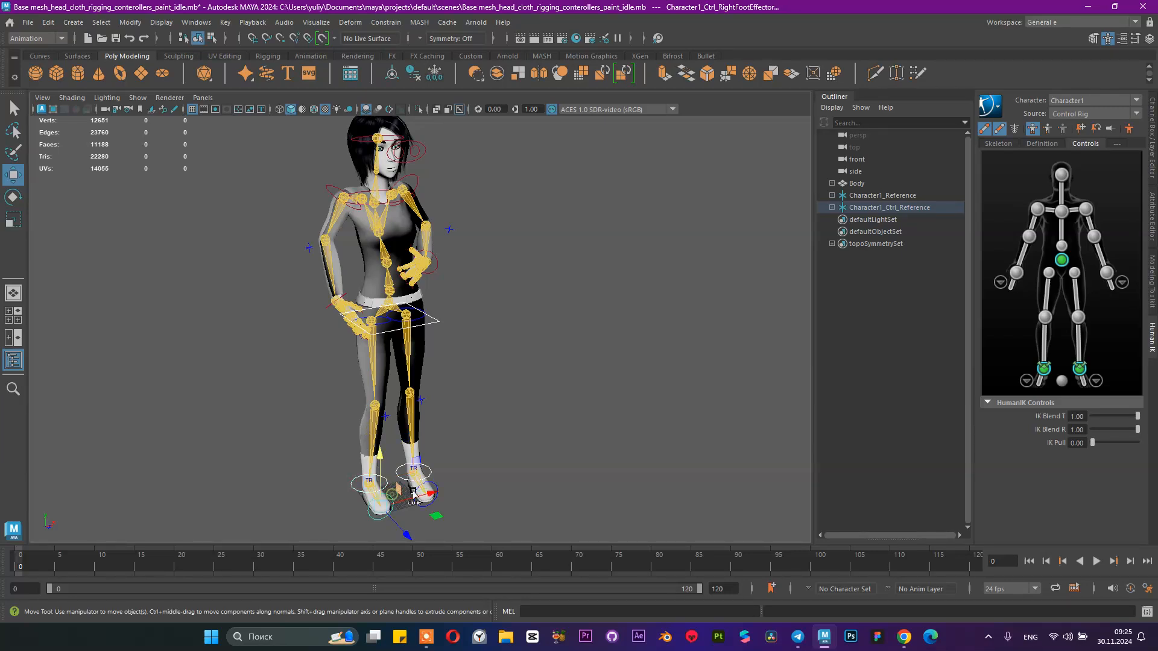
# - Add both wrist and both shoulder controls to the selected rig controls
pyautogui.click(430, 264)
pyautogui.keyDown('shift'); pyautogui.click(348, 293); pyautogui.keyUp('shift')
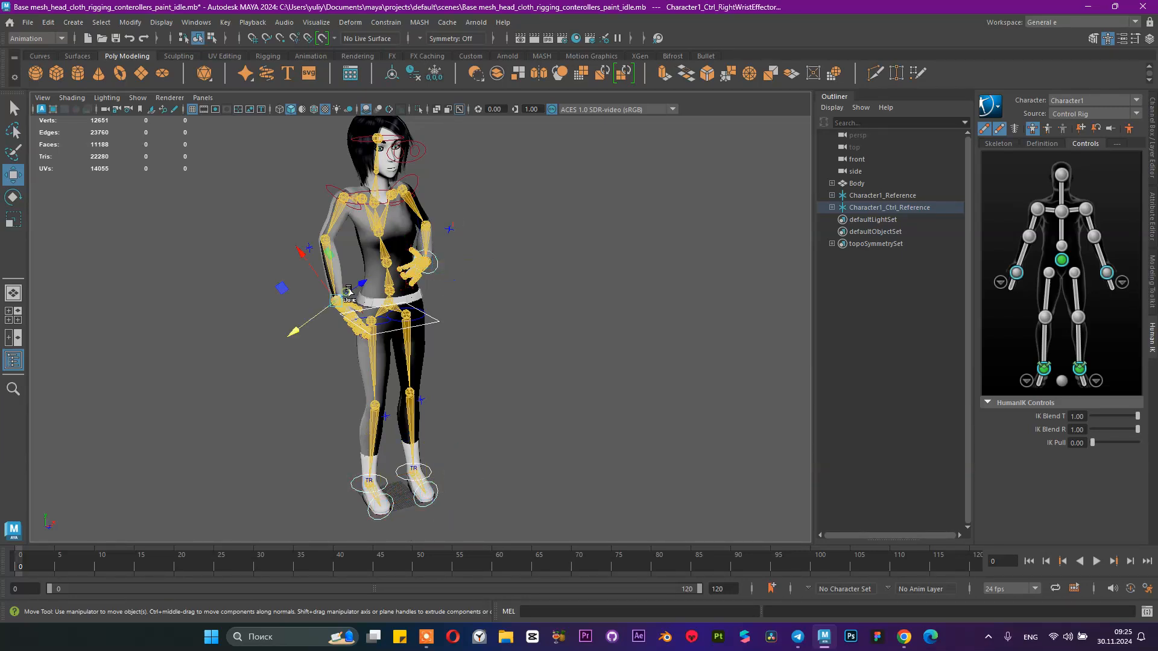
pyautogui.keyDown('shift'); pyautogui.click(333, 190); pyautogui.keyUp('shift')
pyautogui.keyDown('shift'); pyautogui.click(416, 179); pyautogui.keyUp('shift')
pyautogui.keyDown('alt'); pyautogui.moveTo(467, 211); pyautogui.dragTo(425, 217); pyautogui.keyUp('alt')
pyautogui.keyDown('alt'); pyautogui.moveTo(482, 254); pyautogui.dragTo(465, 299, button='middle'); pyautogui.keyUp('alt')
pyautogui.scroll(5, 483, 302)
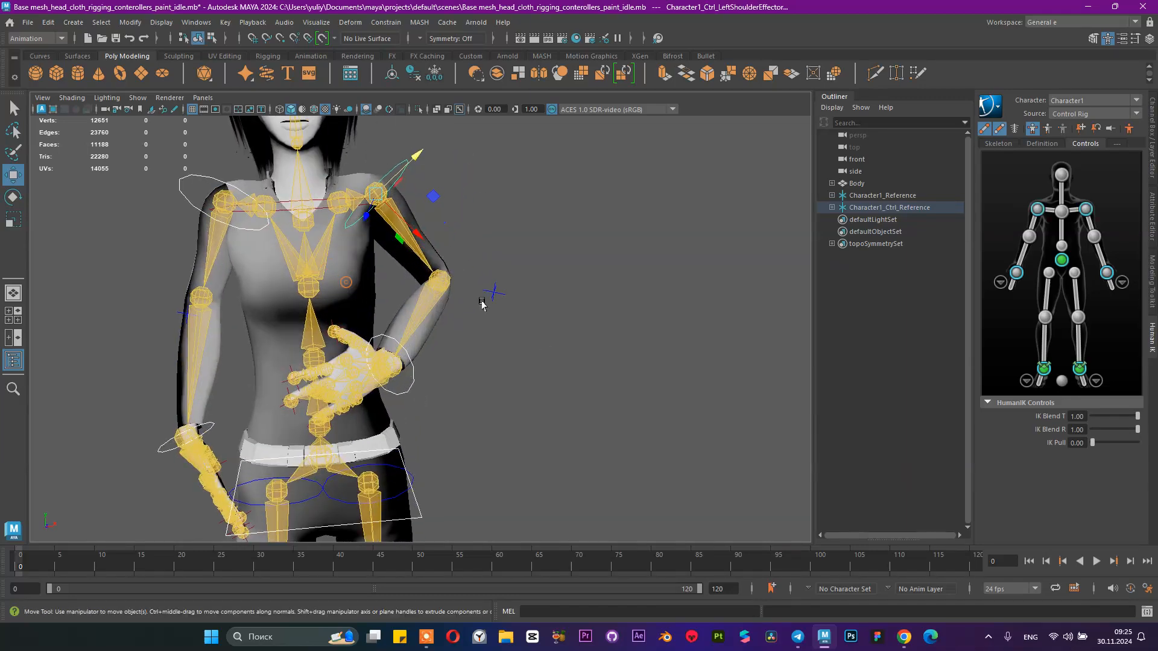
# - Add the upper chest and head controls to the selected rig controls
pyautogui.click(305, 202)
pyautogui.keyDown('alt'); pyautogui.moveTo(305, 201); pyautogui.dragTo(374, 252, button='middle'); pyautogui.keyUp('alt')
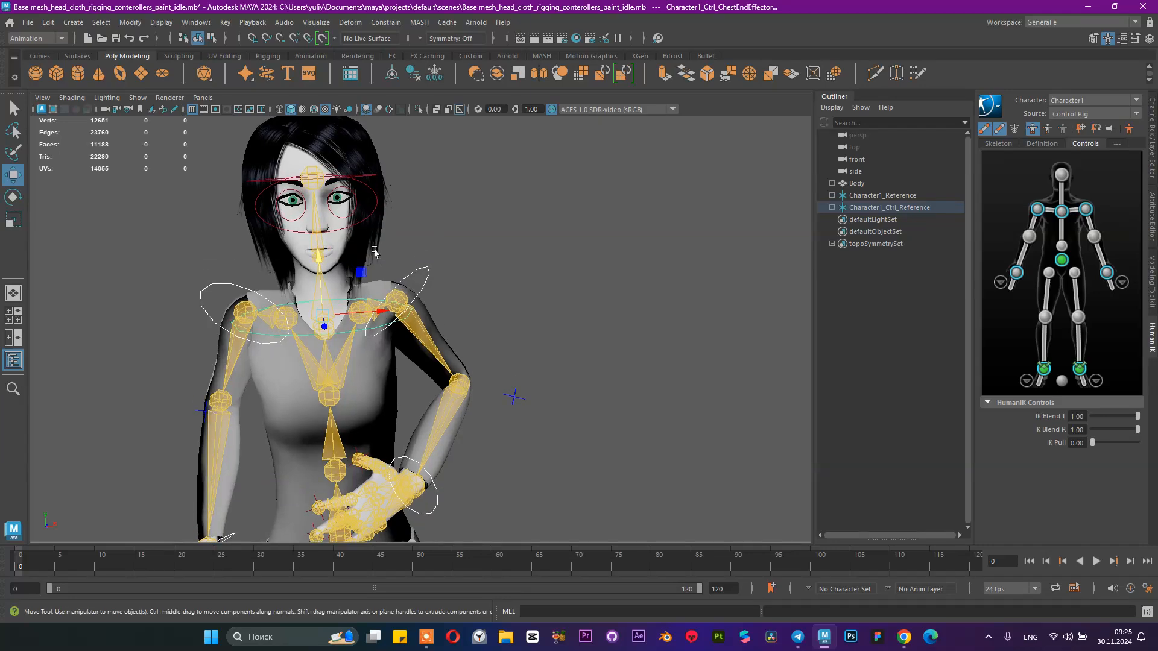
pyautogui.click(369, 192)
pyautogui.click(373, 175)
pyautogui.scroll(-4, 573, 230)
pyautogui.keyDown('alt'); pyautogui.moveTo(565, 231); pyautogui.dragTo(472, 235); pyautogui.keyUp('alt')
pyautogui.keyDown('alt'); pyautogui.moveTo(511, 350); pyautogui.dragTo(547, 217, button='middle'); pyautogui.keyUp('alt')
pyautogui.scroll(-5, 698, 310)
pyautogui.keyDown('alt'); pyautogui.moveTo(389, 299); pyautogui.dragTo(319, 312); pyautogui.keyUp('alt')
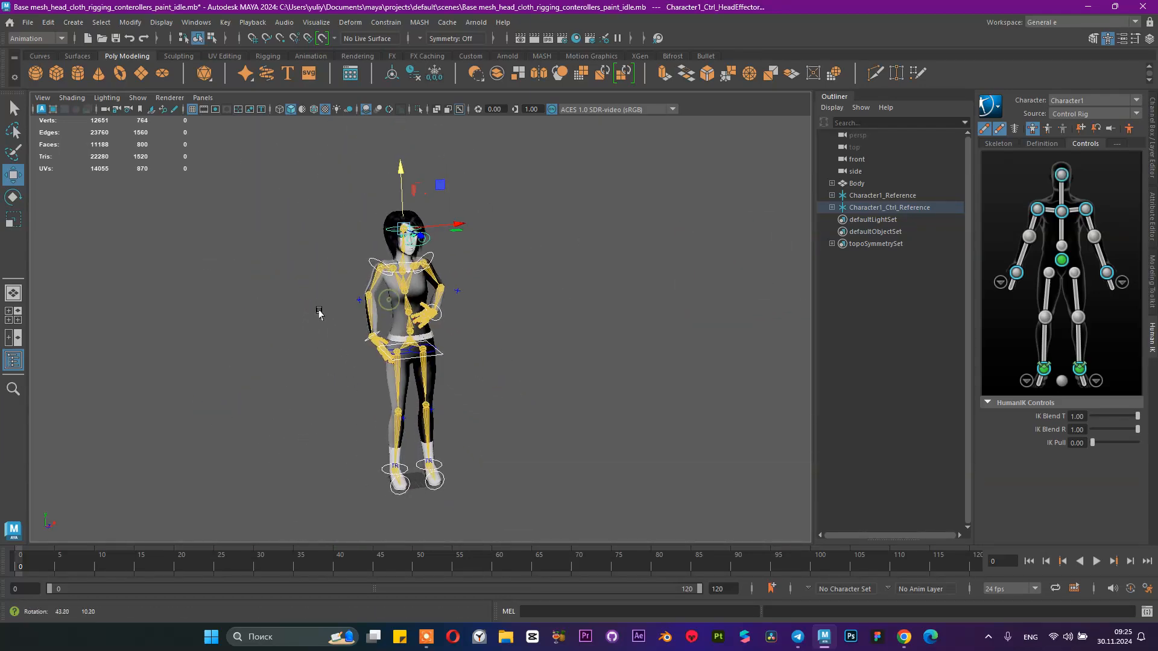
# - Add the left and right hip joint controls to the selected rig controls
pyautogui.scroll(4, 482, 385)
pyautogui.keyDown('alt'); pyautogui.moveTo(466, 360); pyautogui.dragTo(404, 366); pyautogui.keyUp('alt')
pyautogui.scroll(4, 516, 387)
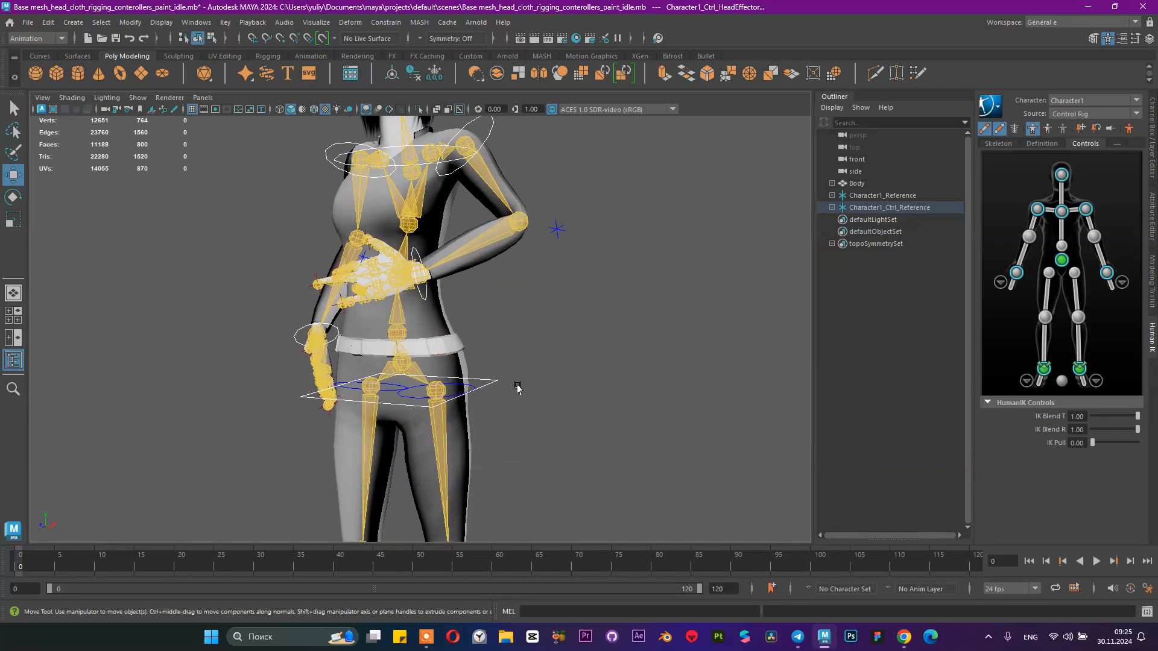
pyautogui.click(470, 385)
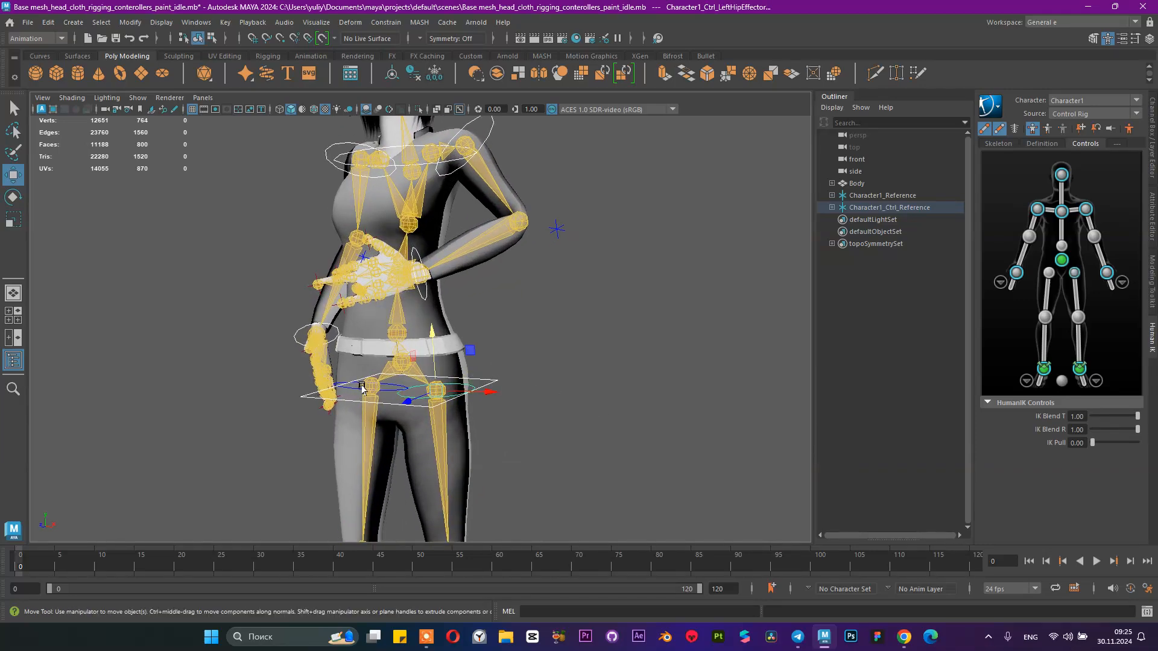
pyautogui.keyDown('shift'); pyautogui.click(352, 388); pyautogui.keyUp('shift')
pyautogui.keyDown('alt'); pyautogui.moveTo(583, 377); pyautogui.dragTo(279, 318, button='right'); pyautogui.keyUp('alt')
pyautogui.keyDown('alt'); pyautogui.moveTo(260, 315); pyautogui.dragTo(385, 319); pyautogui.keyUp('alt')
pyautogui.keyDown('alt'); pyautogui.moveTo(423, 355); pyautogui.dragTo(455, 339, button='right'); pyautogui.keyUp('alt')
pyautogui.keyDown('alt'); pyautogui.moveTo(457, 339); pyautogui.dragTo(460, 276, button='middle'); pyautogui.keyUp('alt')
pyautogui.keyDown('alt'); pyautogui.moveTo(431, 277); pyautogui.dragTo(395, 287); pyautogui.keyUp('alt')
pyautogui.keyDown('alt'); pyautogui.moveTo(396, 287); pyautogui.dragTo(345, 298, button='right'); pyautogui.keyUp('alt')
pyautogui.keyDown('alt'); pyautogui.moveTo(347, 282); pyautogui.dragTo(356, 299, button='middle'); pyautogui.keyUp('alt')
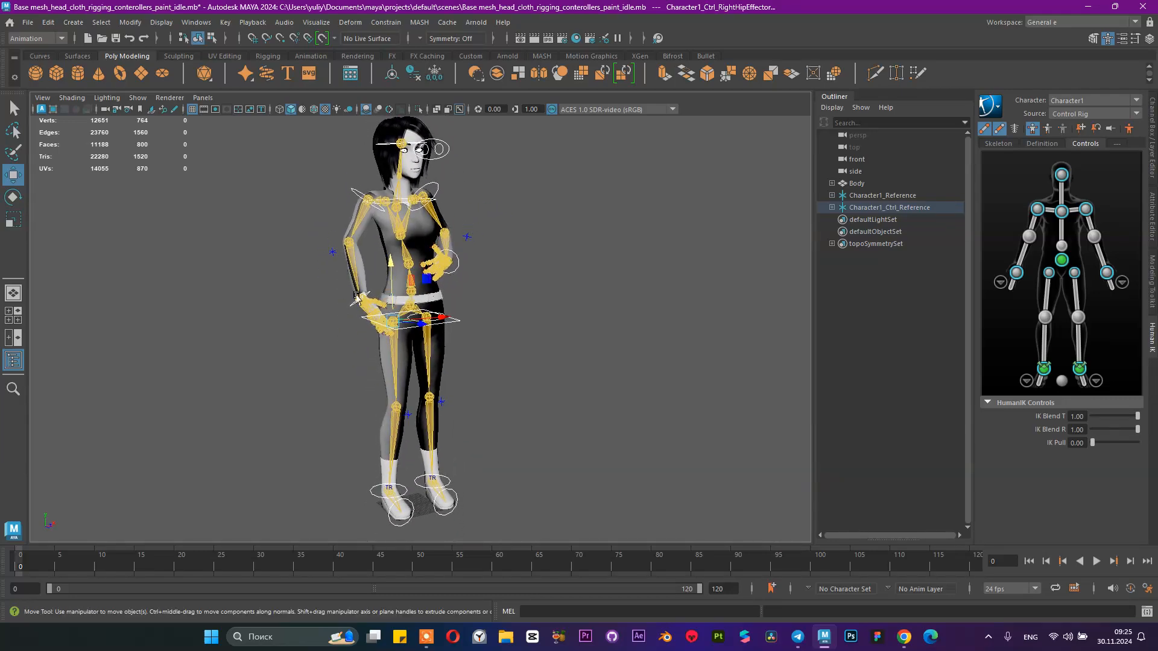
# - Create a quick select set named "all controllers" from the selected rig controls and try to add it to the shelf
pyautogui.keyDown('alt'); pyautogui.moveTo(474, 252); pyautogui.dragTo(432, 272, button='middle'); pyautogui.keyUp('alt')
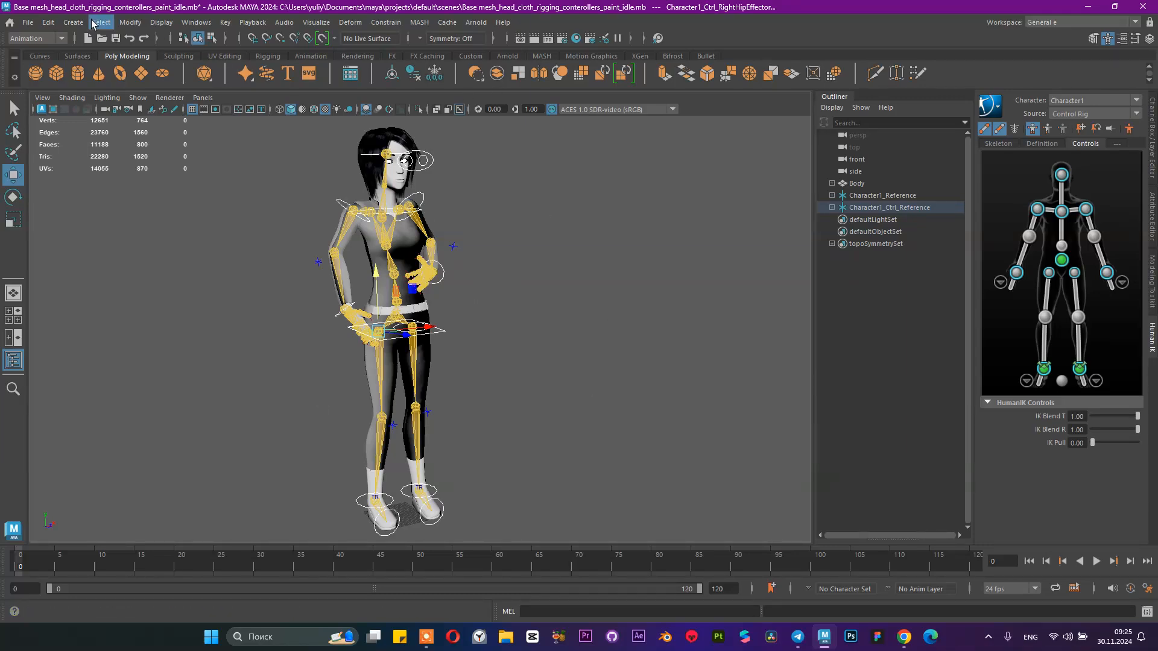
pyautogui.click(73, 23)
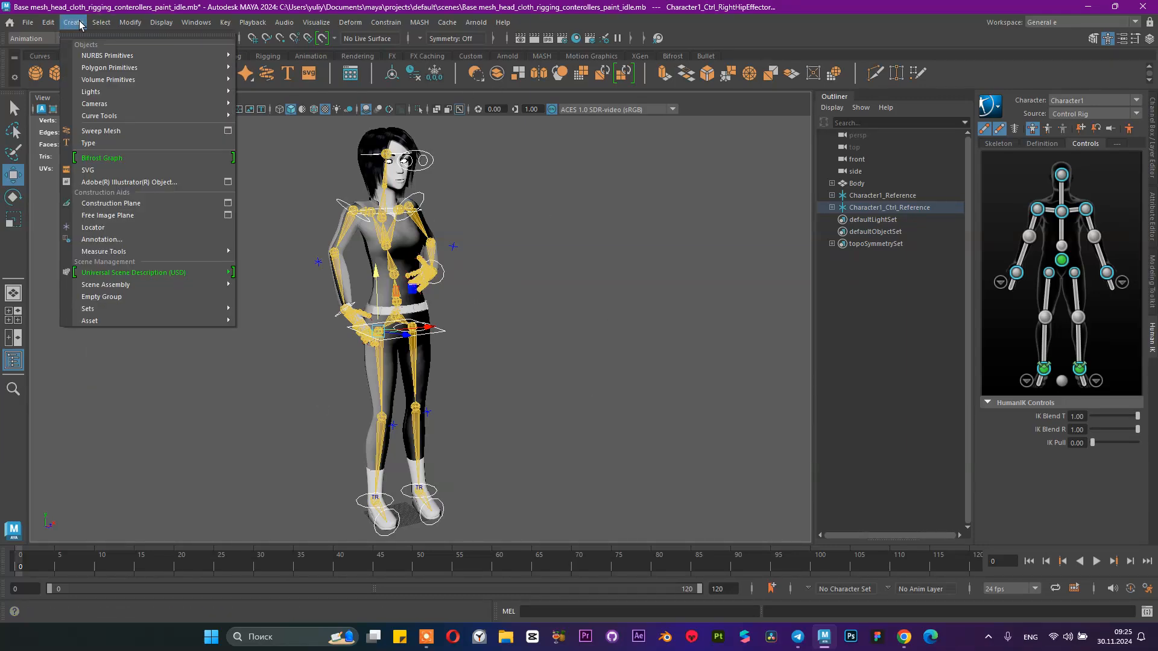
pyautogui.moveTo(110, 28)
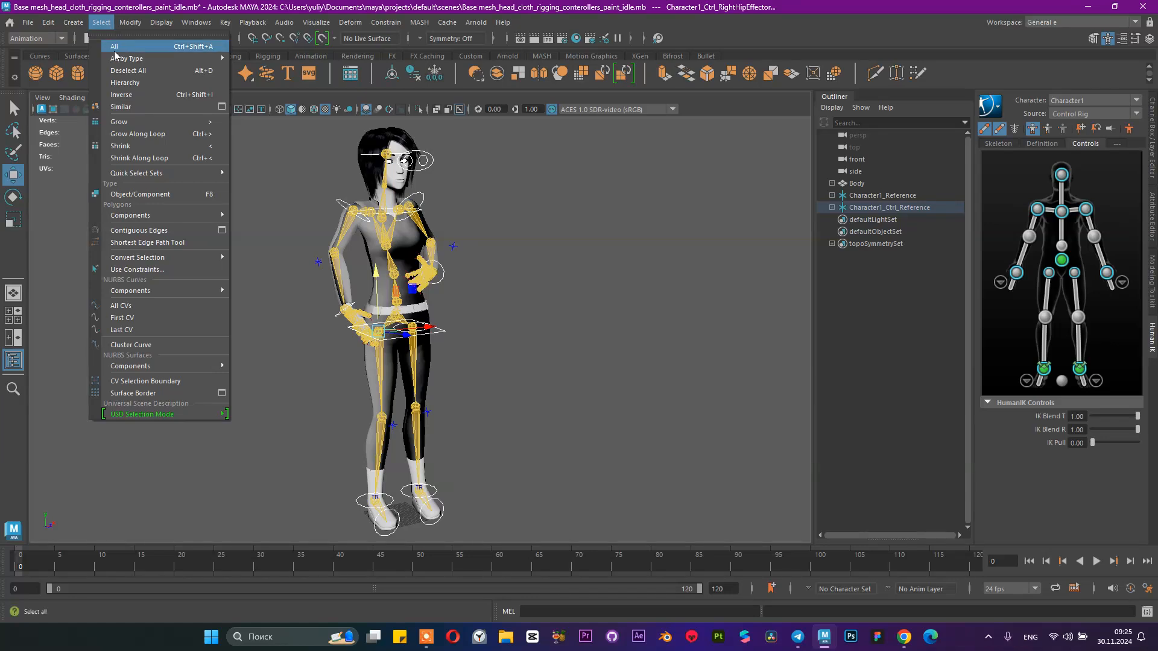
pyautogui.moveTo(155, 179)
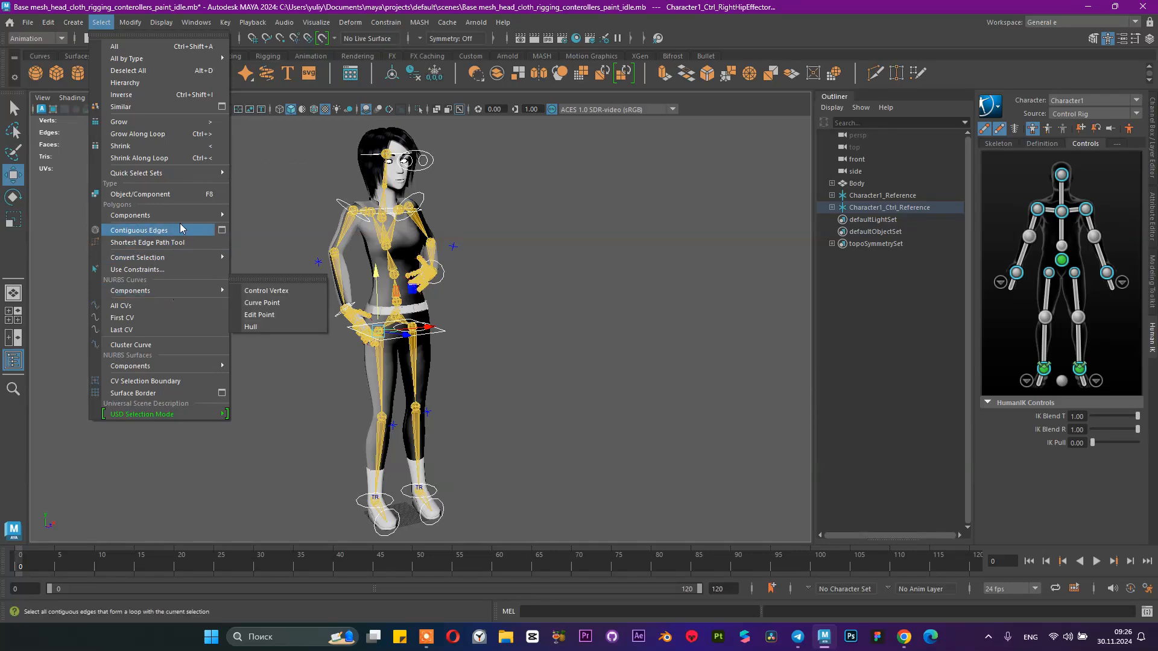
pyautogui.moveTo(183, 215)
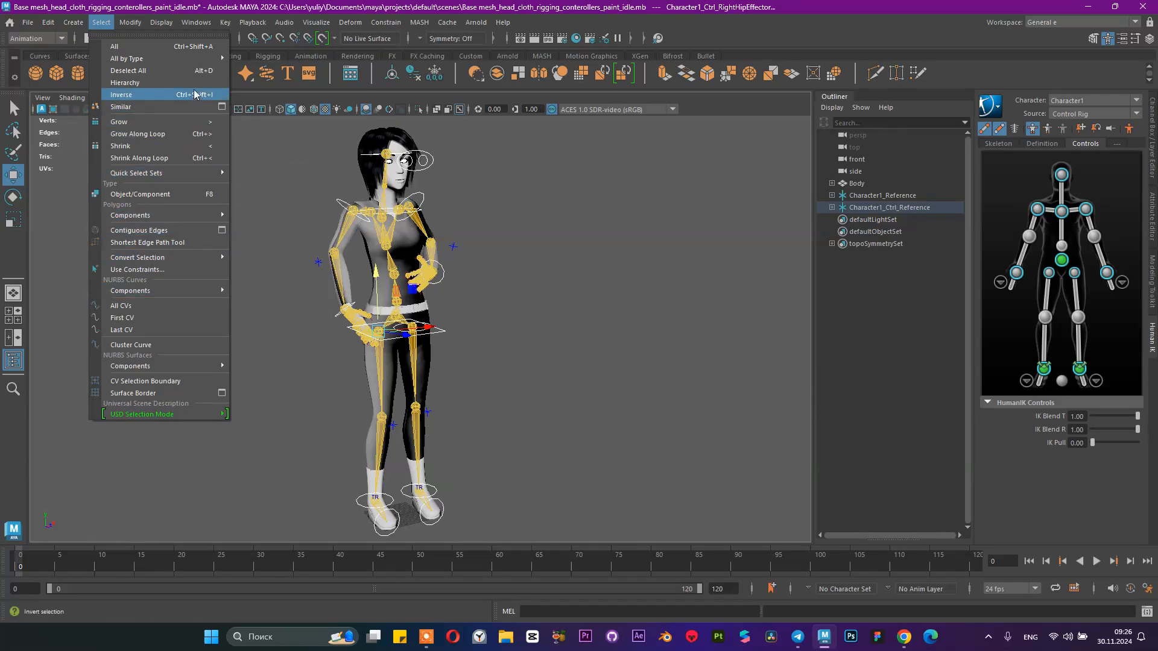
pyautogui.moveTo(205, 65)
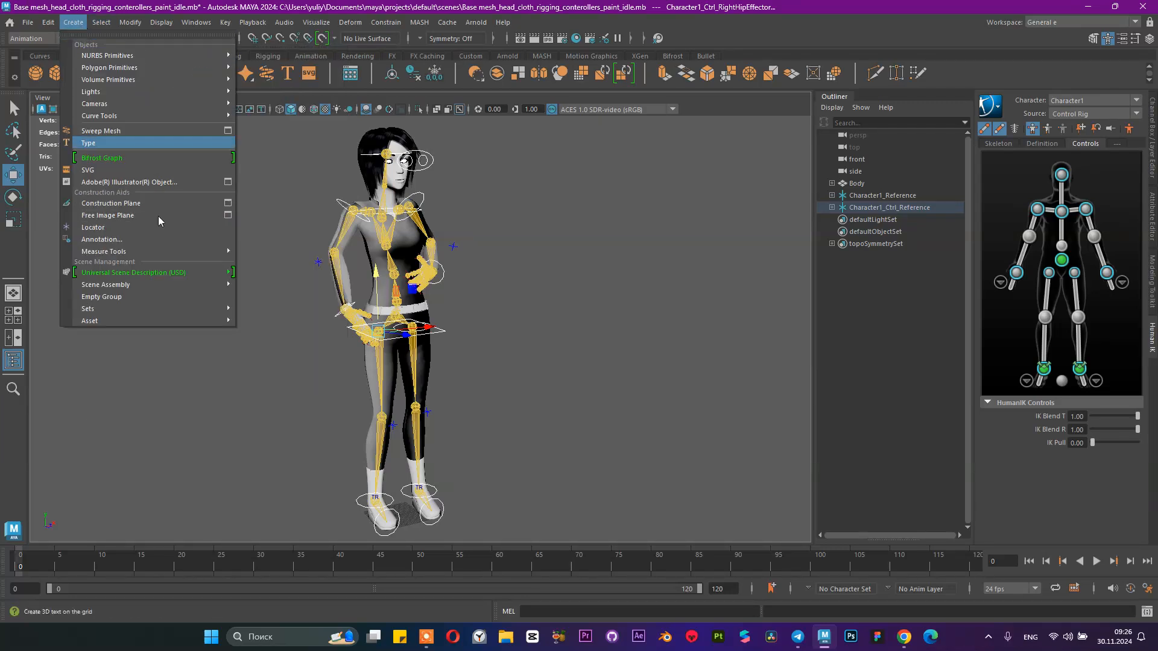
pyautogui.moveTo(176, 310)
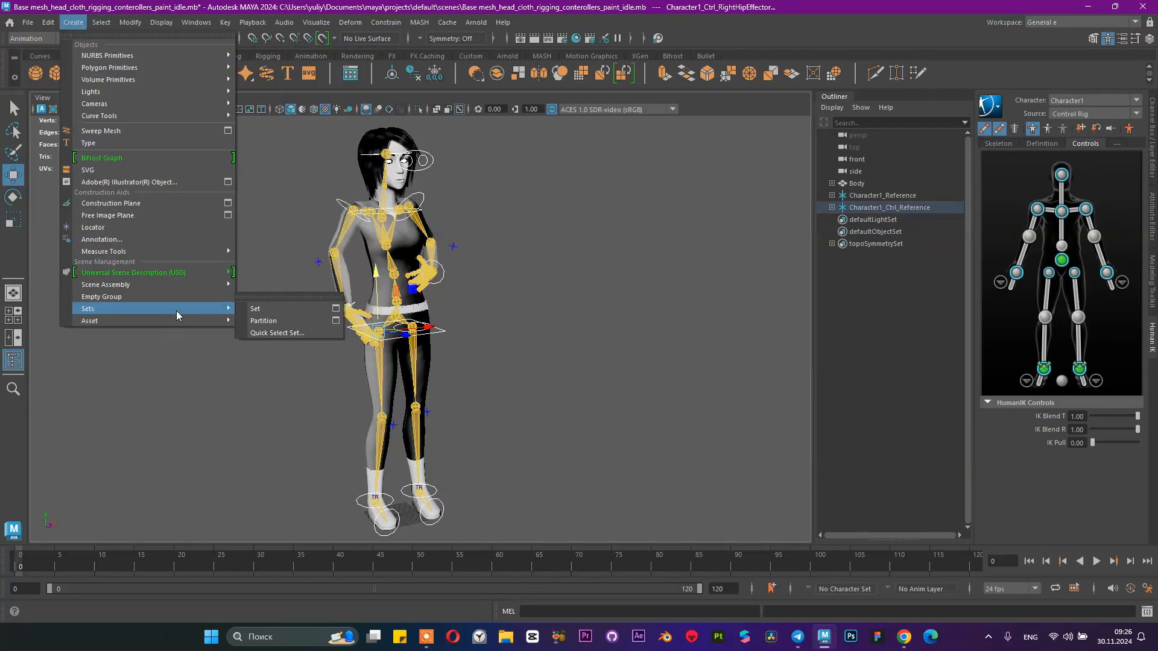
pyautogui.click(276, 334)
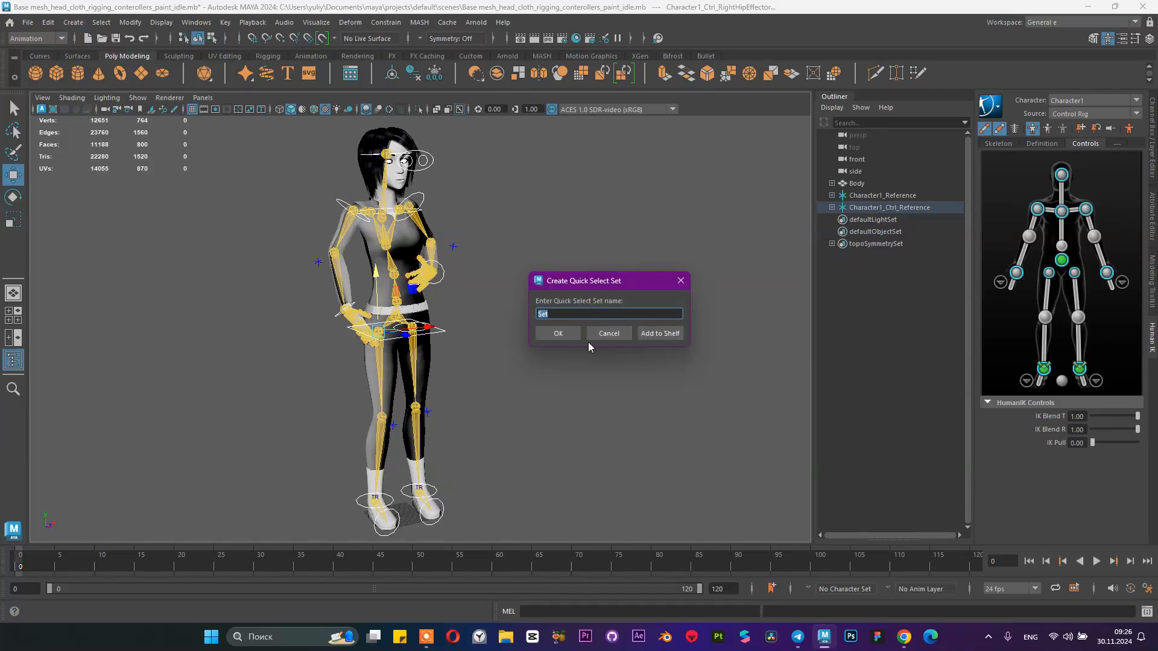
pyautogui.write('all controllers')
pyautogui.click(654, 333)
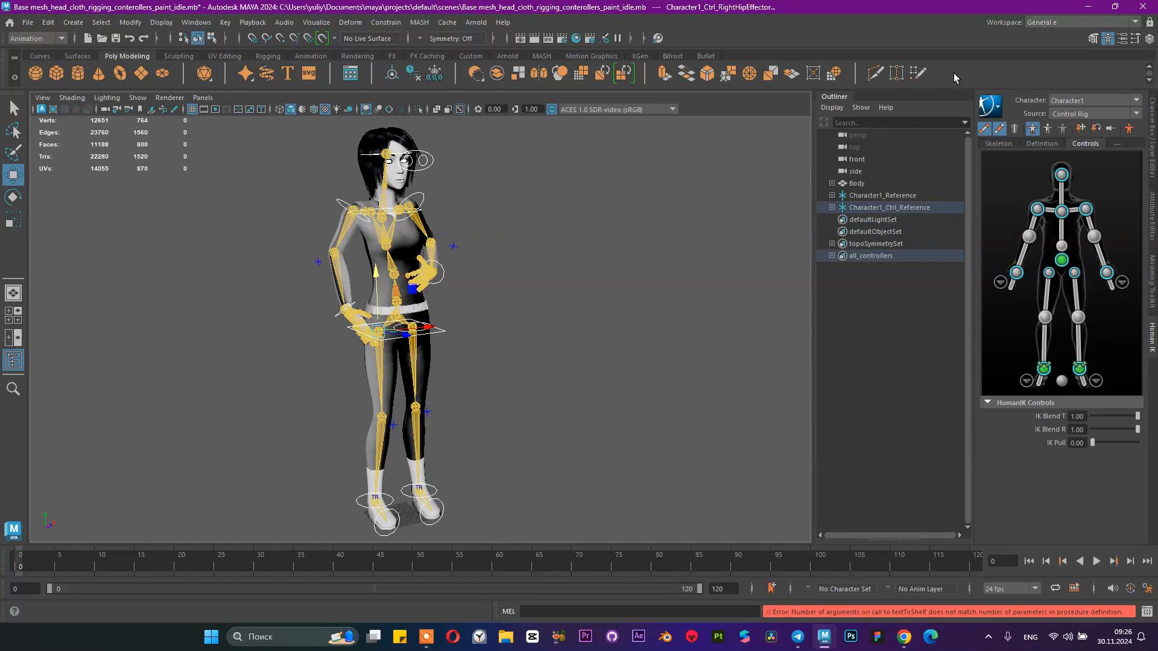
# - Look through the shelves for a shortcut to the all_controllers set
pyautogui.click(863, 255)
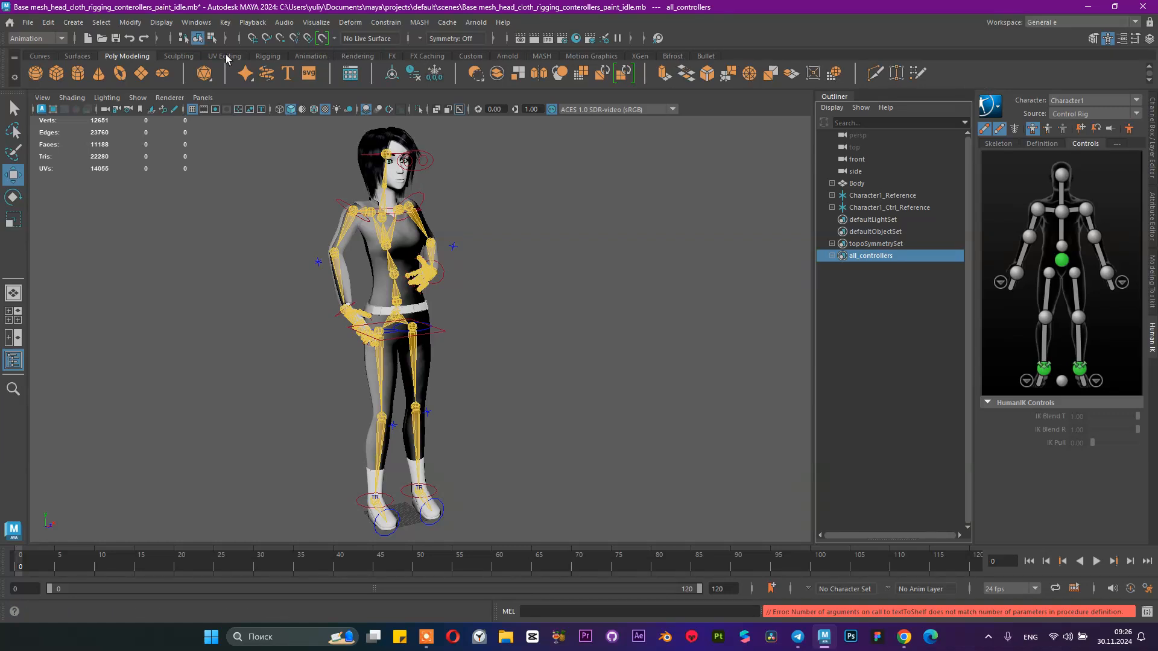
pyautogui.click(26, 57)
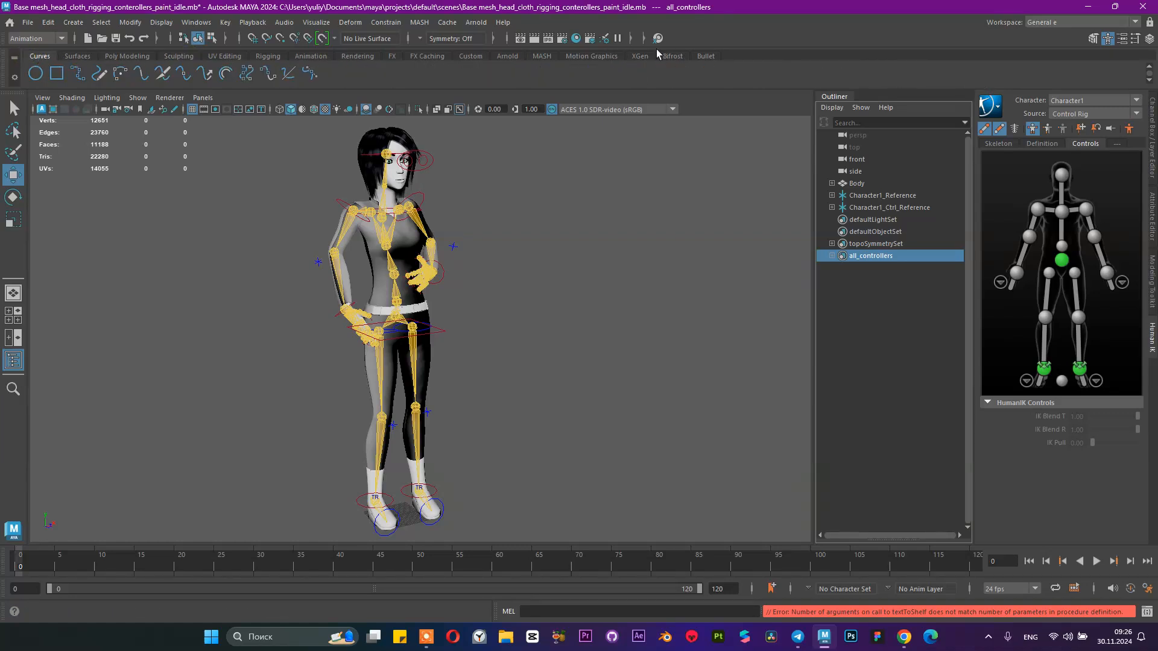
pyautogui.click(672, 56)
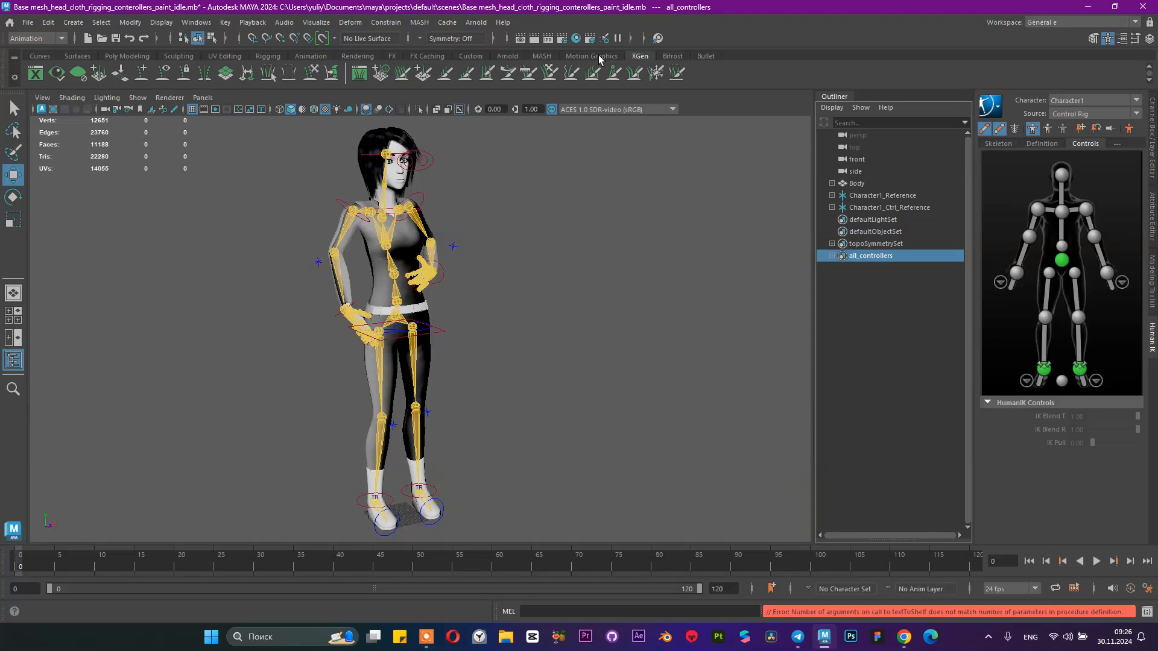
pyautogui.click(509, 59)
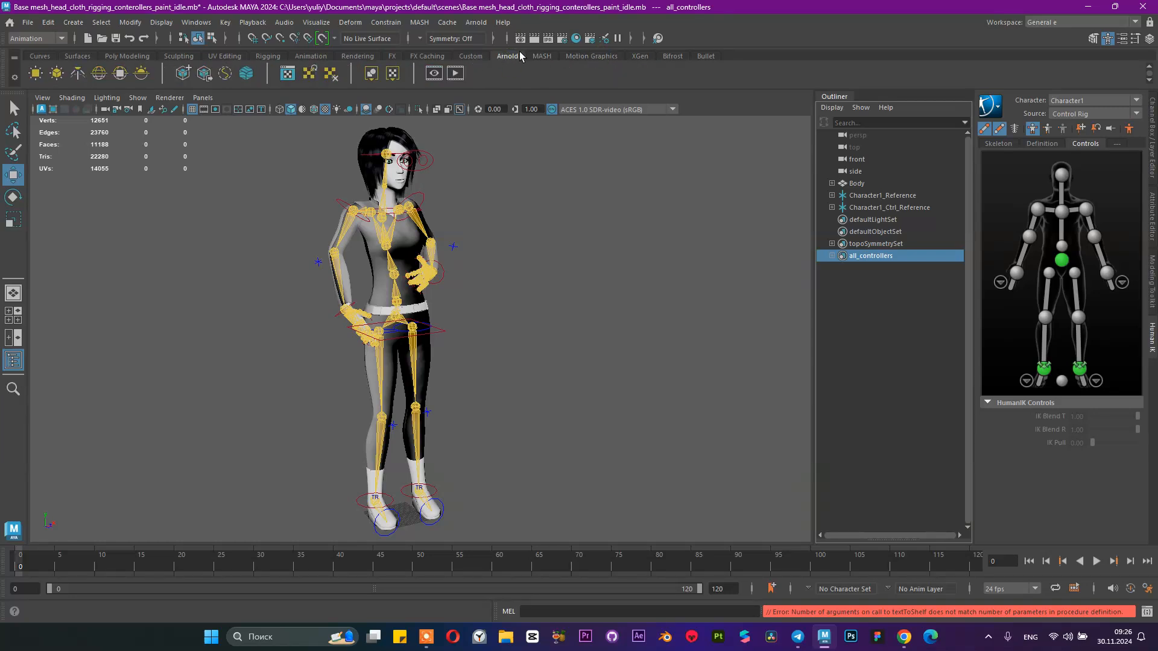
pyautogui.click(539, 55)
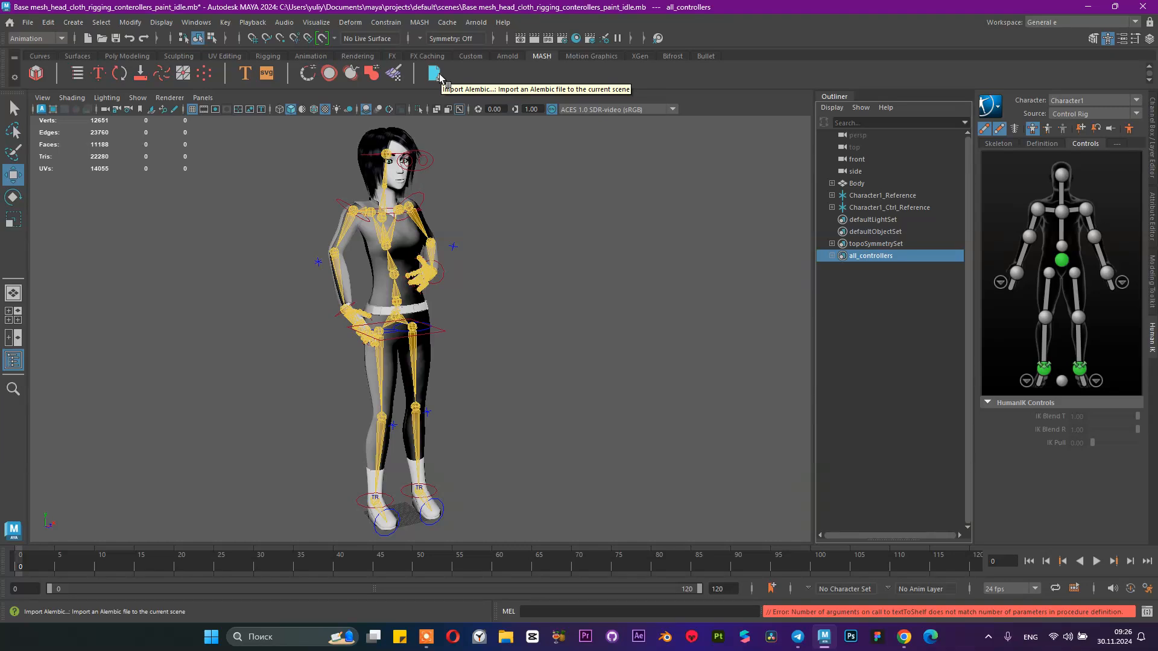
pyautogui.click(480, 56)
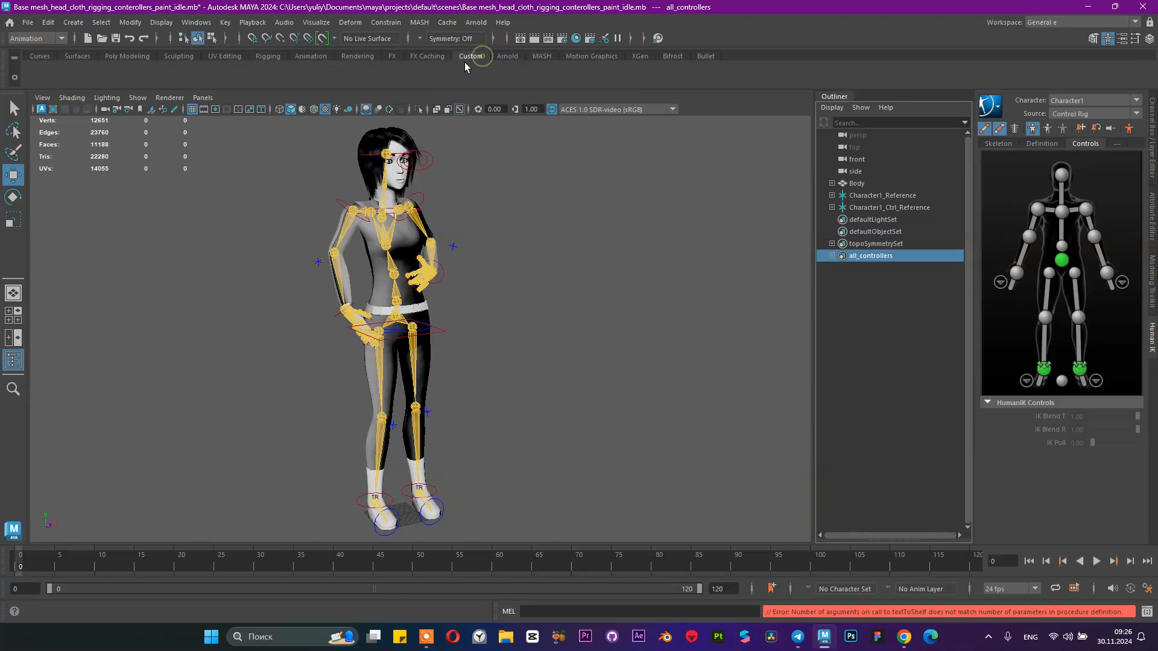
pyautogui.click(427, 56)
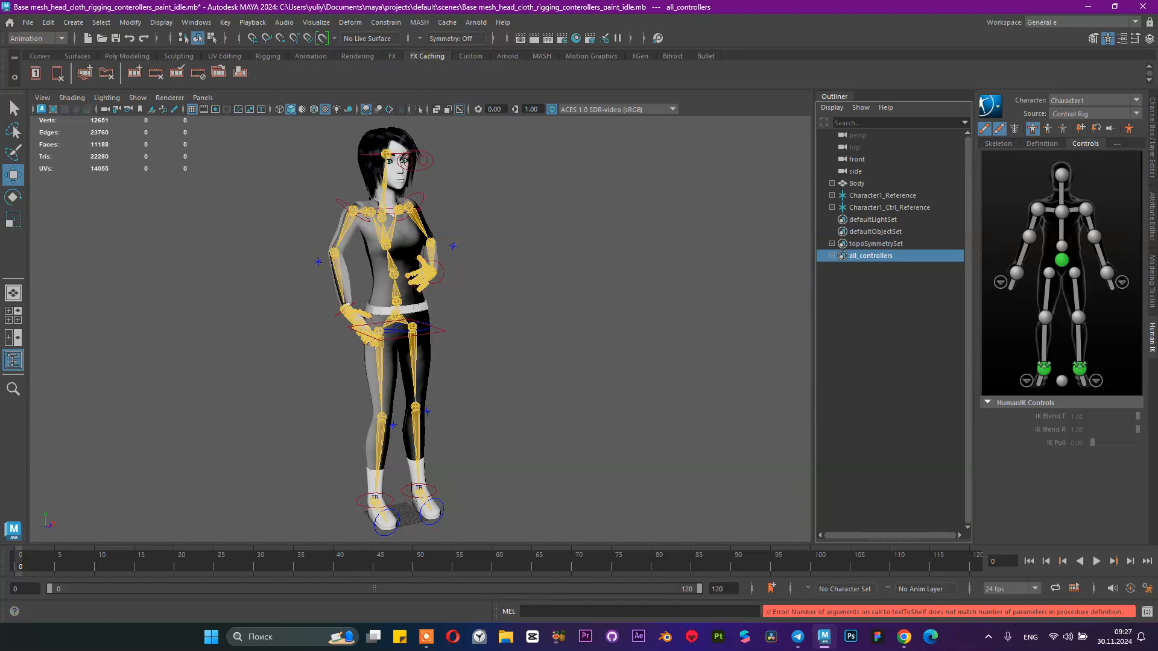
pyautogui.click(39, 57)
pyautogui.click(121, 56)
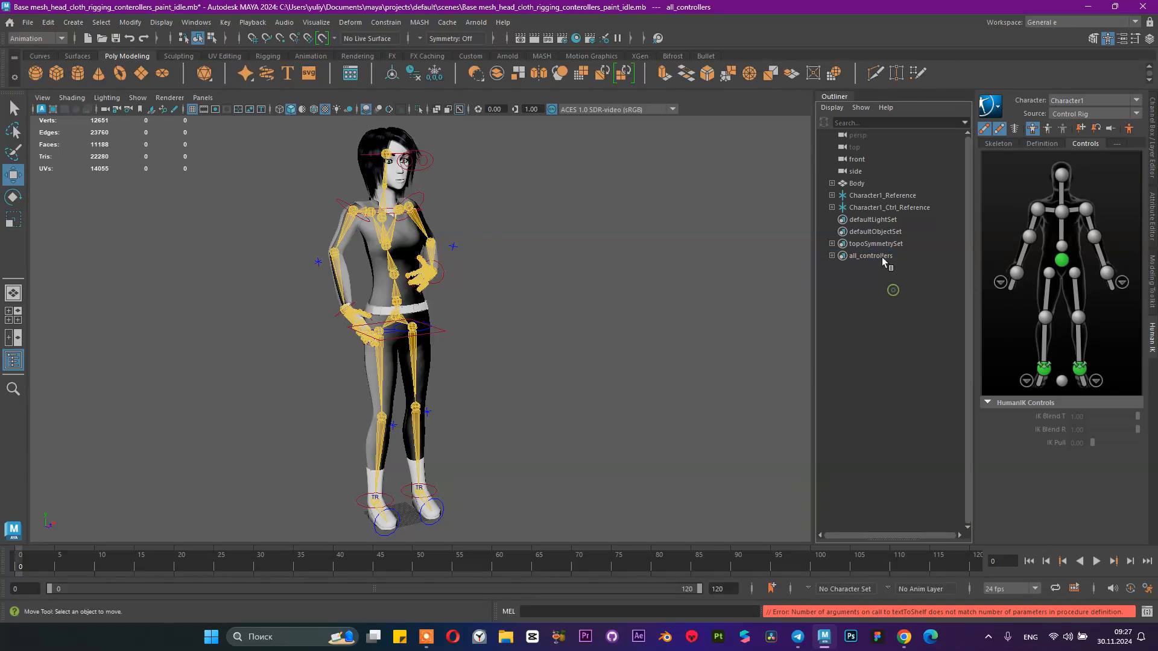
# - Expand the all_controllers set and select all its members, from the hips effector through the right hip effector
pyautogui.click(727, 281)
pyautogui.click(832, 255)
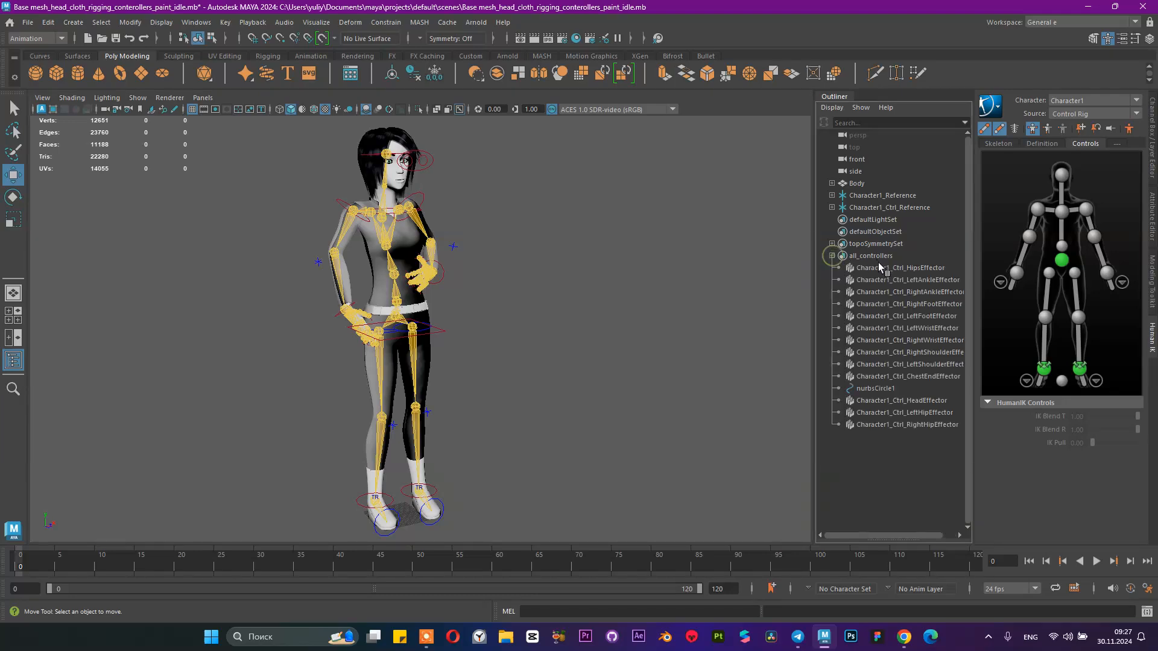
pyautogui.click(878, 267)
pyautogui.keyDown('shift'); pyautogui.click(879, 424); pyautogui.keyUp('shift')
pyautogui.keyDown('alt'); pyautogui.moveTo(573, 303); pyautogui.dragTo(685, 286); pyautogui.keyUp('alt')
pyautogui.keyDown('alt'); pyautogui.moveTo(630, 253); pyautogui.dragTo(543, 258, button='middle'); pyautogui.keyUp('alt')
pyautogui.keyDown('alt'); pyautogui.moveTo(555, 256); pyautogui.dragTo(711, 253, button='right'); pyautogui.keyUp('alt')
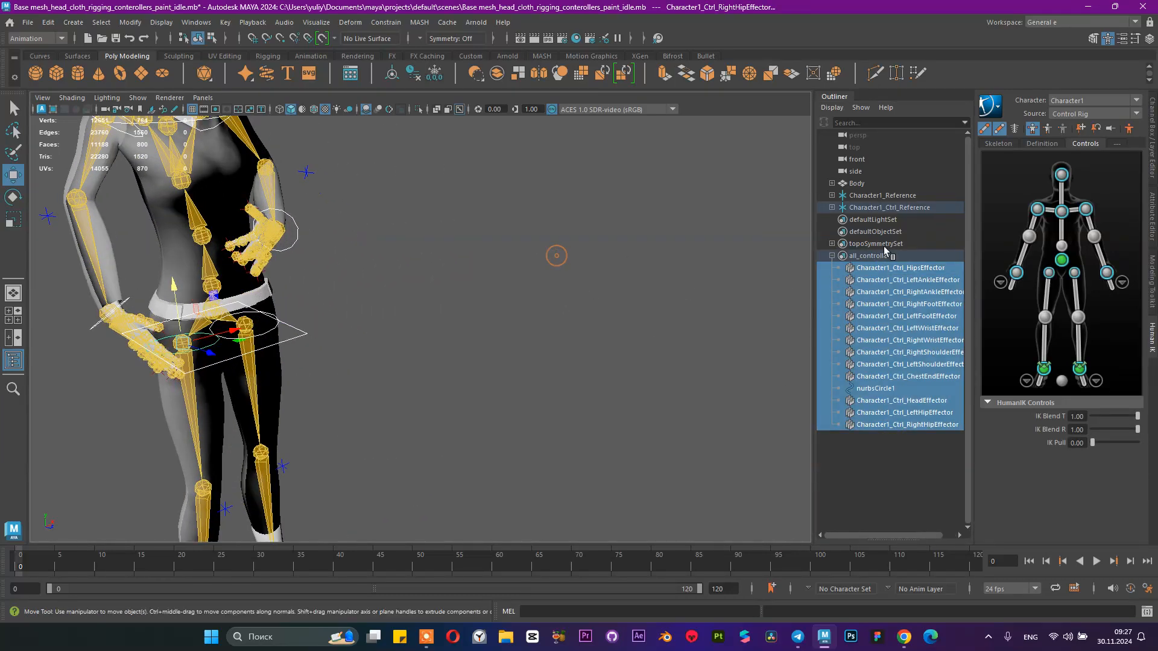
pyautogui.keyDown('alt'); pyautogui.moveTo(683, 288); pyautogui.dragTo(773, 305, button='middle'); pyautogui.keyUp('alt')
pyautogui.keyDown('alt'); pyautogui.moveTo(773, 304); pyautogui.dragTo(465, 282, button='right'); pyautogui.keyUp('alt')
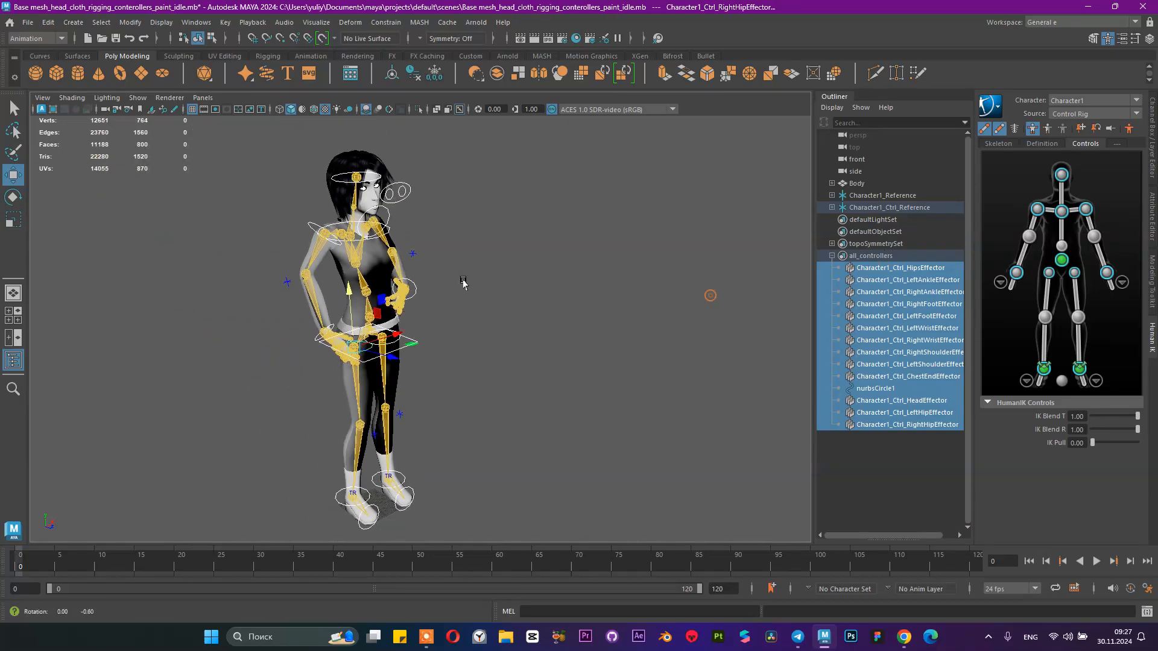
pyautogui.keyDown('alt'); pyautogui.moveTo(464, 281); pyautogui.dragTo(427, 287); pyautogui.keyUp('alt')
# - Show the channel values and set a keyframe on all selected controls at frame 0
pyautogui.click(1153, 111)
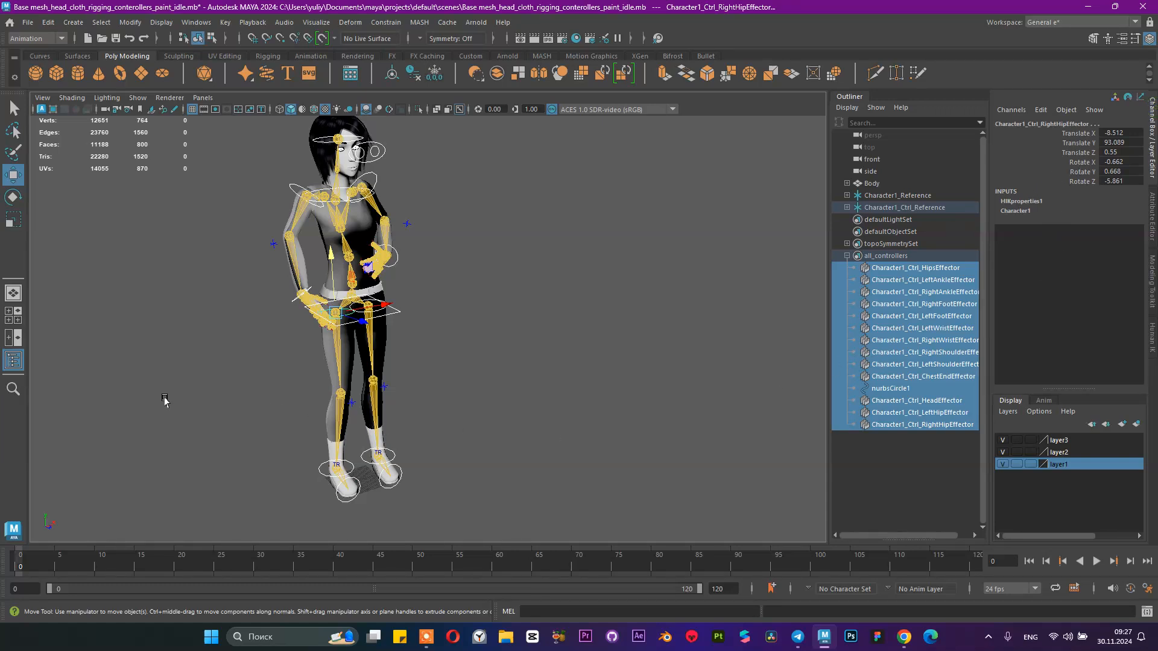
pyautogui.press('s')
pyautogui.hotkey('alt', 'v')
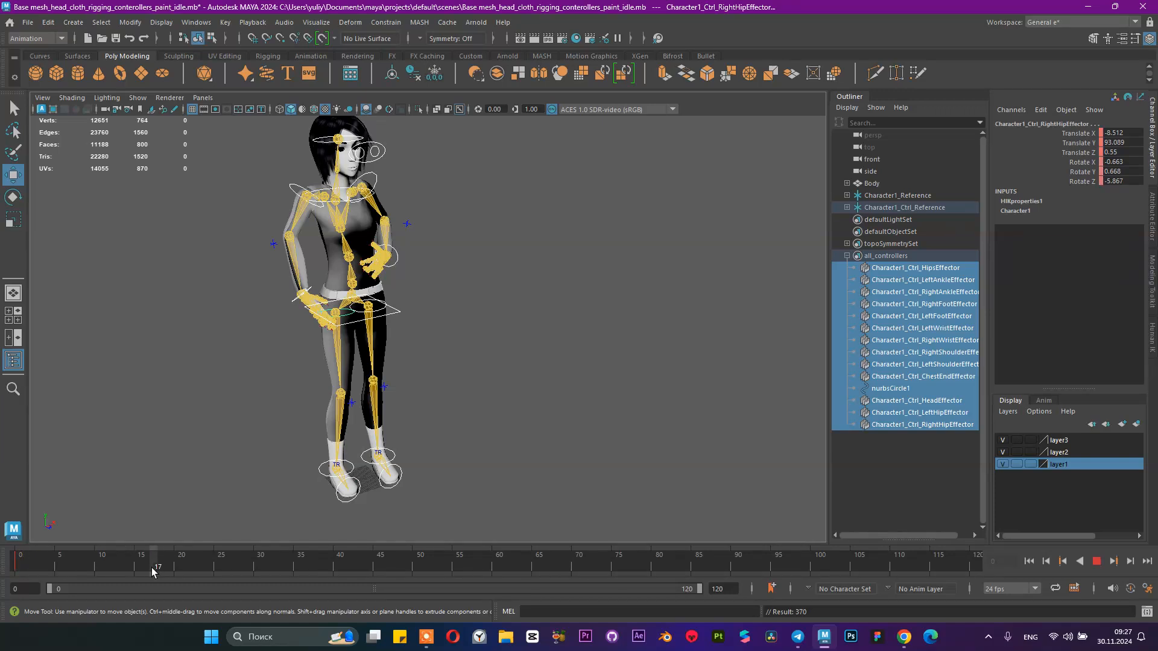
pyautogui.moveTo(152, 571); pyautogui.dragTo(20, 569)
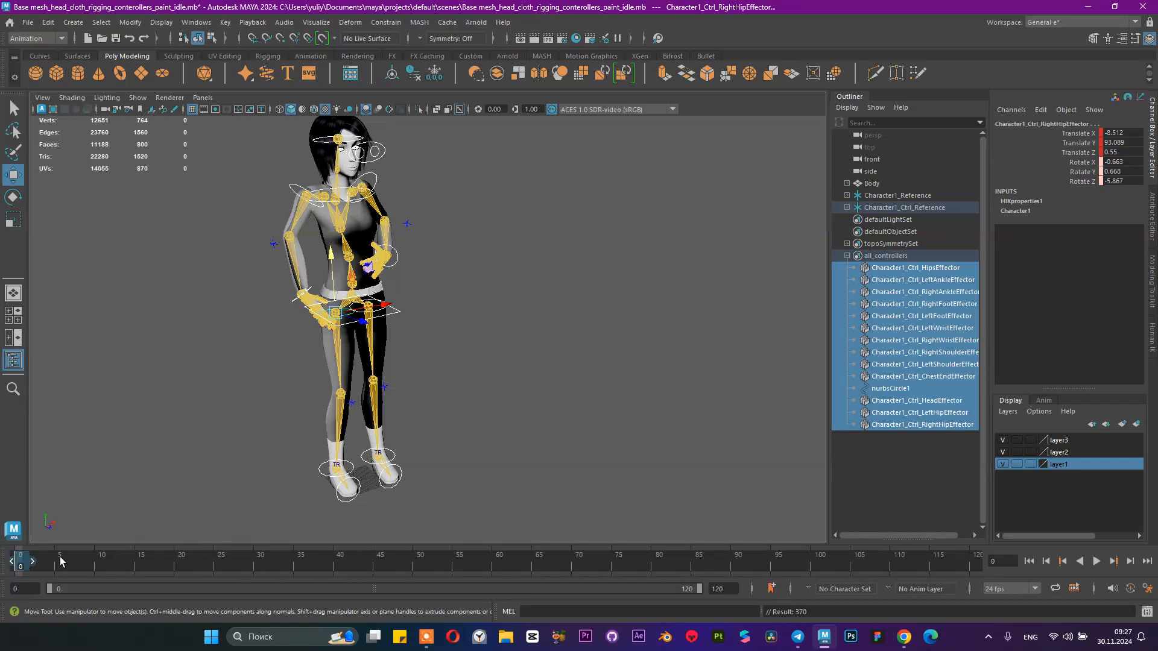
pyautogui.click(97, 559)
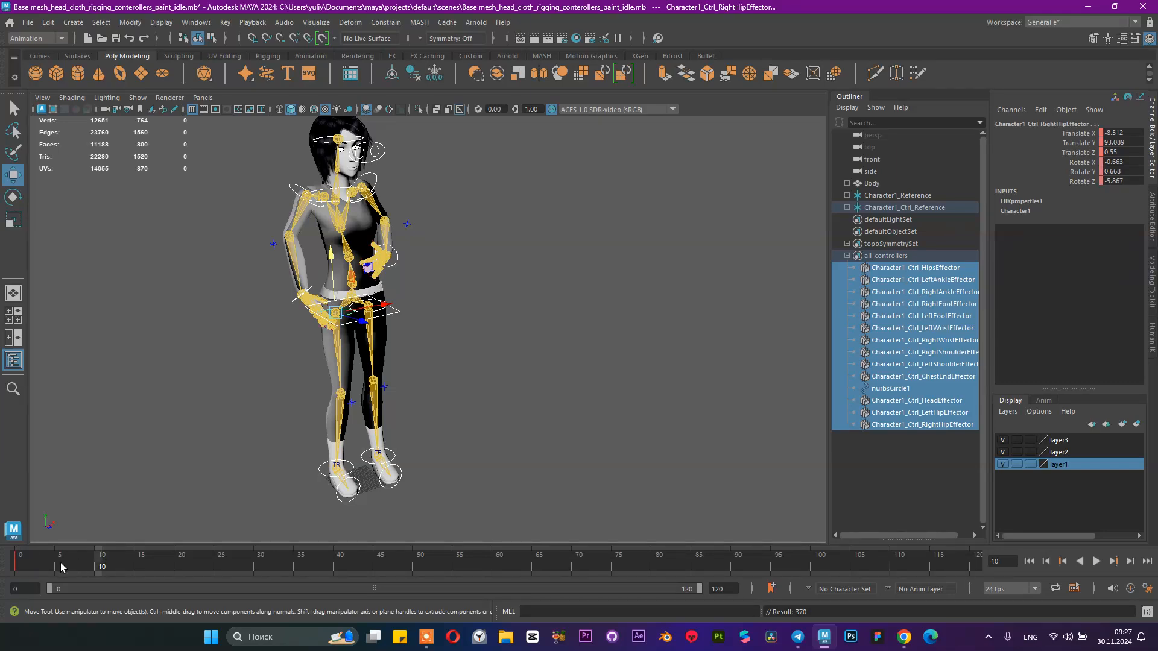
pyautogui.moveTo(61, 563); pyautogui.dragTo(16, 564)
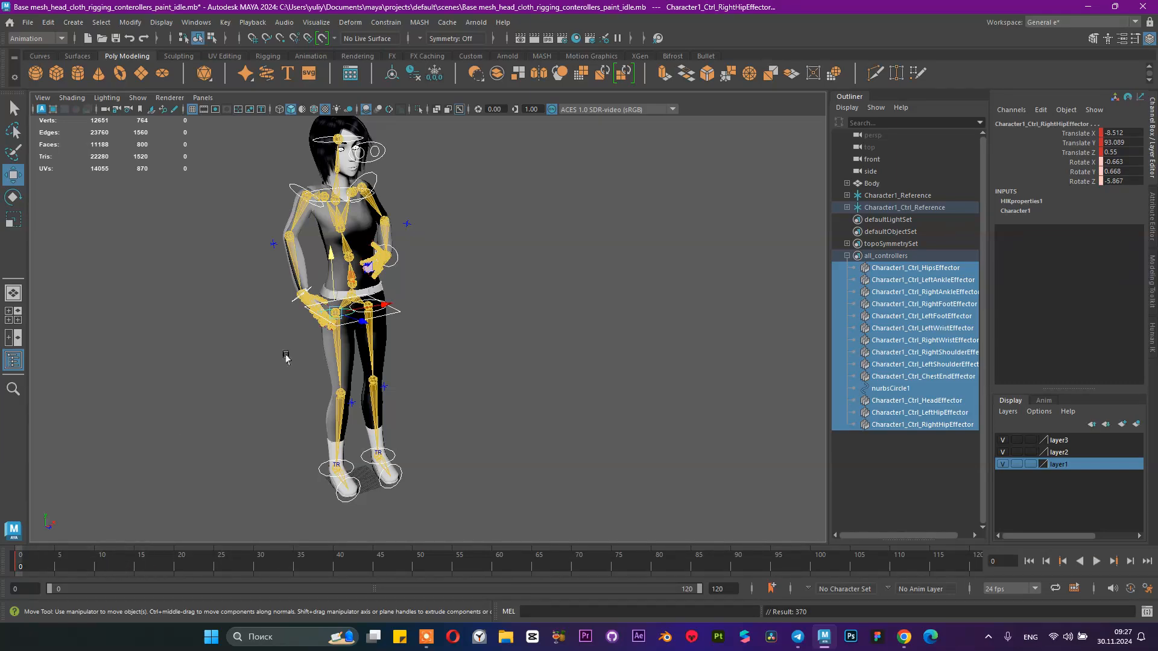
# - Deselect the controls and preview the opening frames by scrubbing and playing the timeline
pyautogui.click(576, 331)
pyautogui.scroll(4, 538, 388)
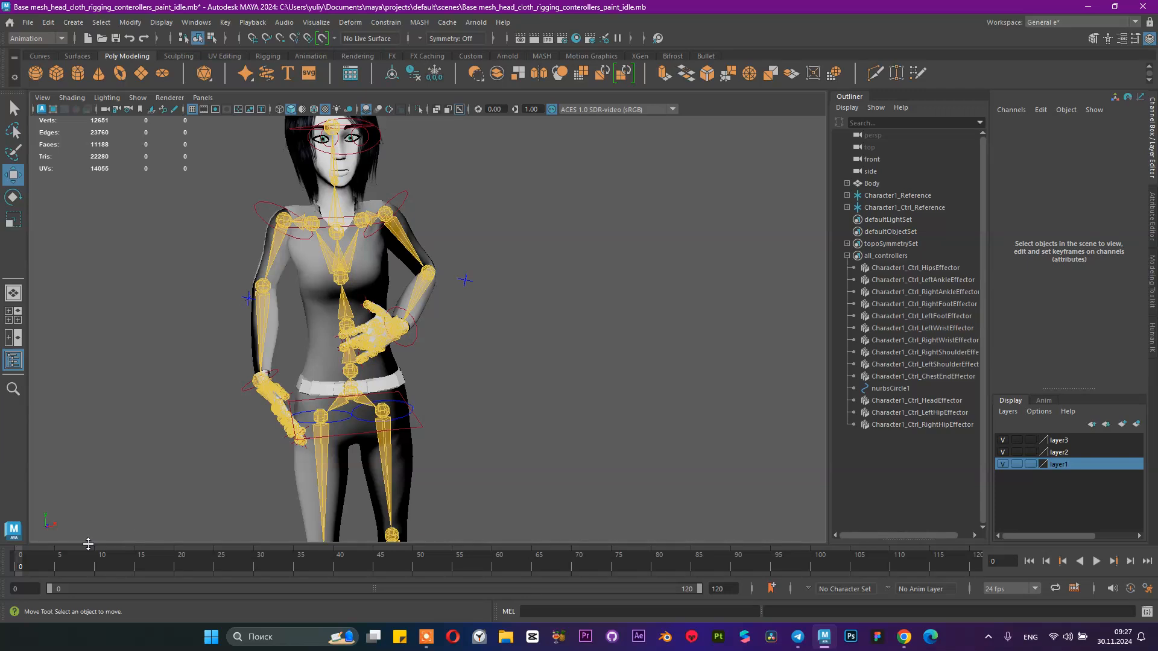
pyautogui.moveTo(88, 550); pyautogui.dragTo(68, 565)
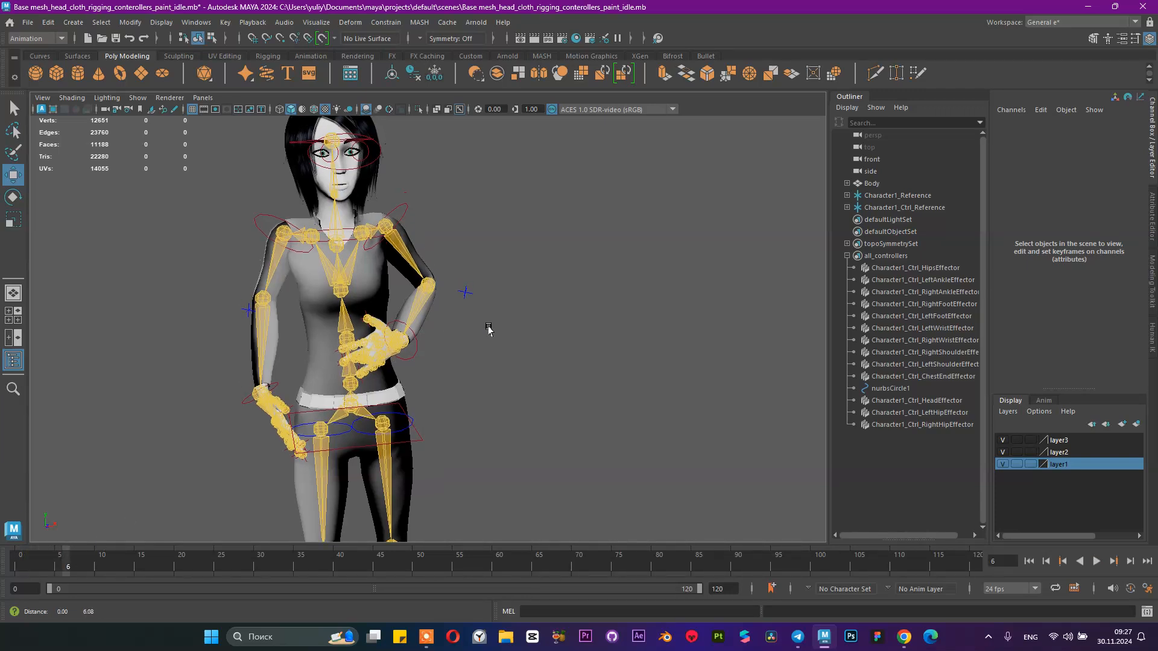
pyautogui.keyDown('alt'); pyautogui.moveTo(488, 329); pyautogui.dragTo(487, 359, button='middle'); pyautogui.keyUp('alt')
pyautogui.moveTo(74, 564); pyautogui.dragTo(17, 566)
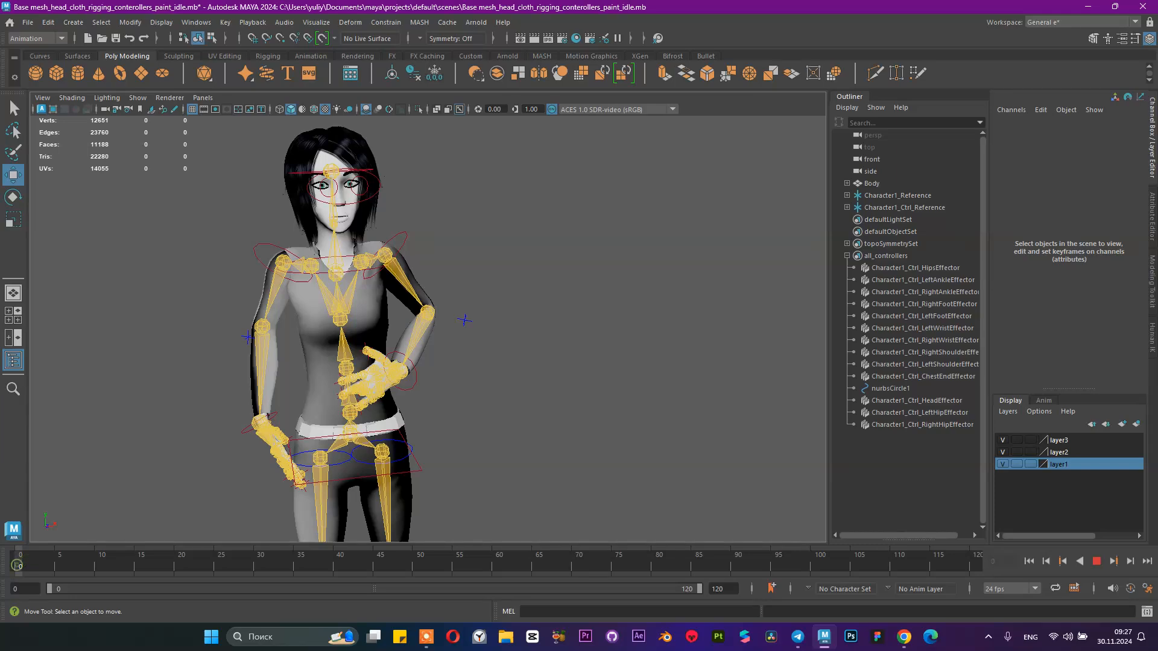
pyautogui.click(1096, 561)
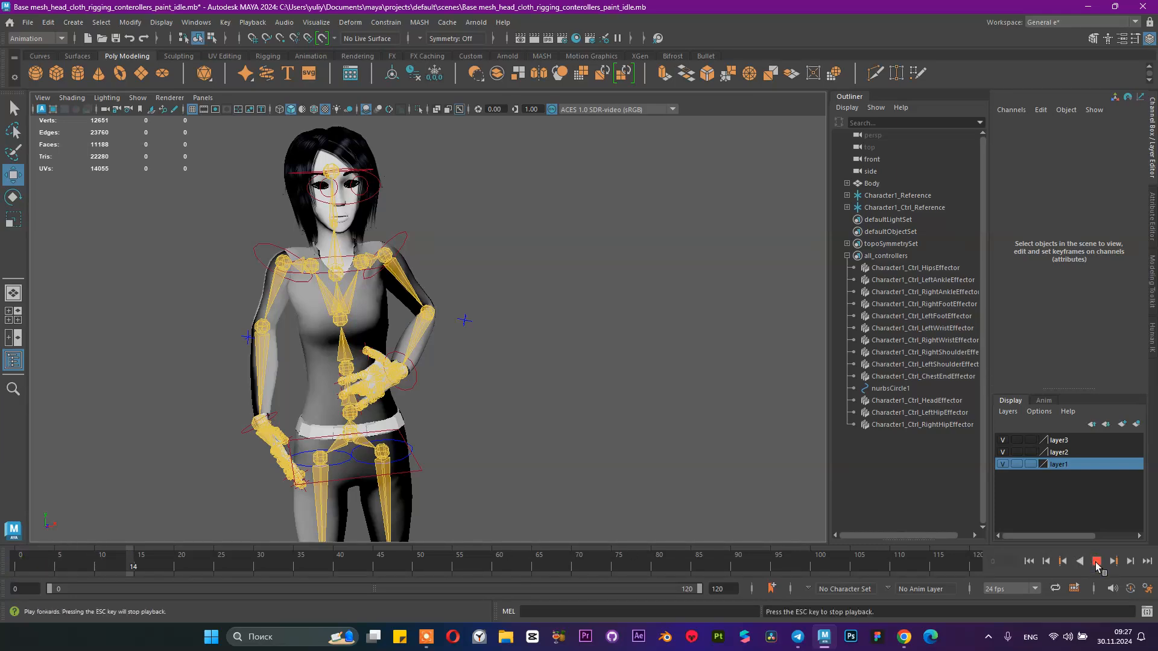
pyautogui.click(1097, 561)
# - Select the chest end control, set the current frame to 16 and view the character from the front
pyautogui.keyDown('alt'); pyautogui.moveTo(460, 310); pyautogui.dragTo(483, 256); pyautogui.keyUp('alt')
pyautogui.moveTo(468, 284)
pyautogui.keyDown('alt'); pyautogui.mouseDown()
pyautogui.moveTo(630, 316)
pyautogui.moveTo(478, 271)
pyautogui.mouseUp(); pyautogui.keyUp('alt')
pyautogui.moveTo(479, 272)
pyautogui.keyDown('alt'); pyautogui.mouseDown(button='right')
pyautogui.moveTo(519, 269)
pyautogui.moveTo(494, 255)
pyautogui.mouseUp(button='right'); pyautogui.keyUp('alt')
pyautogui.keyDown('alt'); pyautogui.moveTo(493, 254); pyautogui.dragTo(476, 273); pyautogui.keyUp('alt')
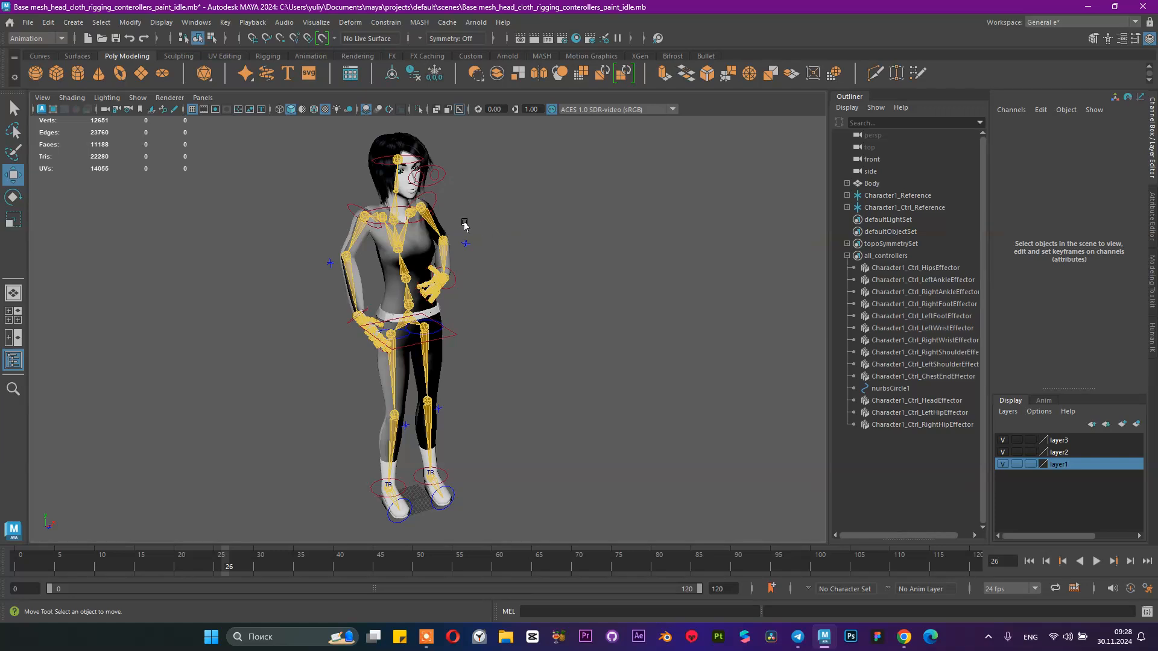
pyautogui.click(431, 197)
pyautogui.click(353, 204)
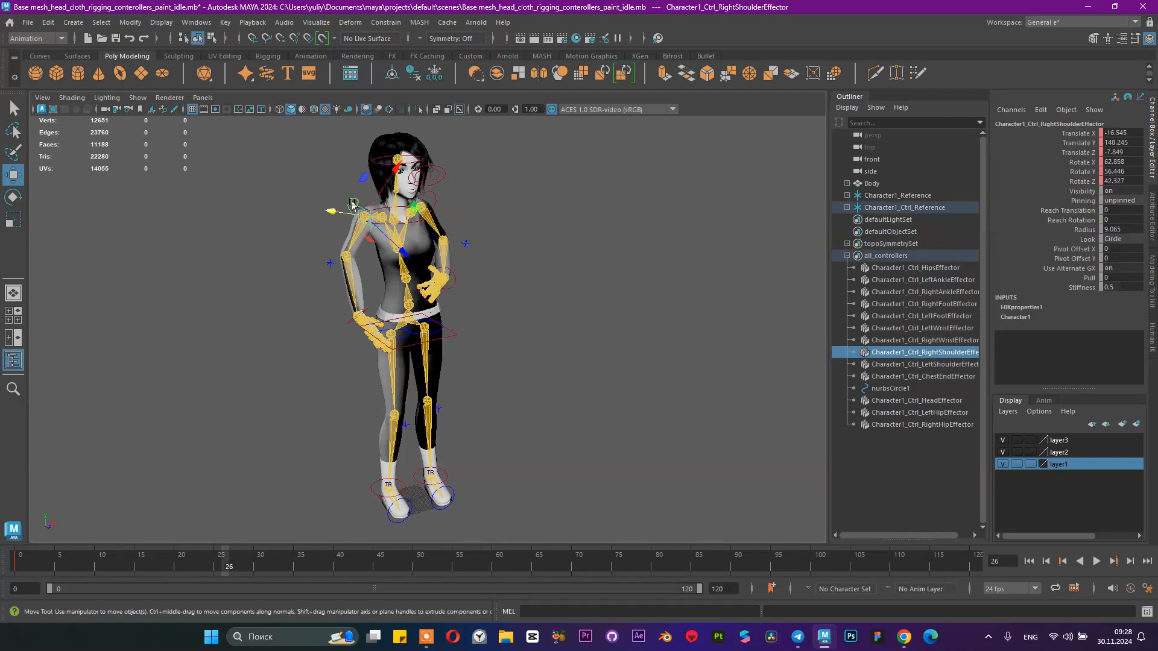
pyautogui.click(402, 209)
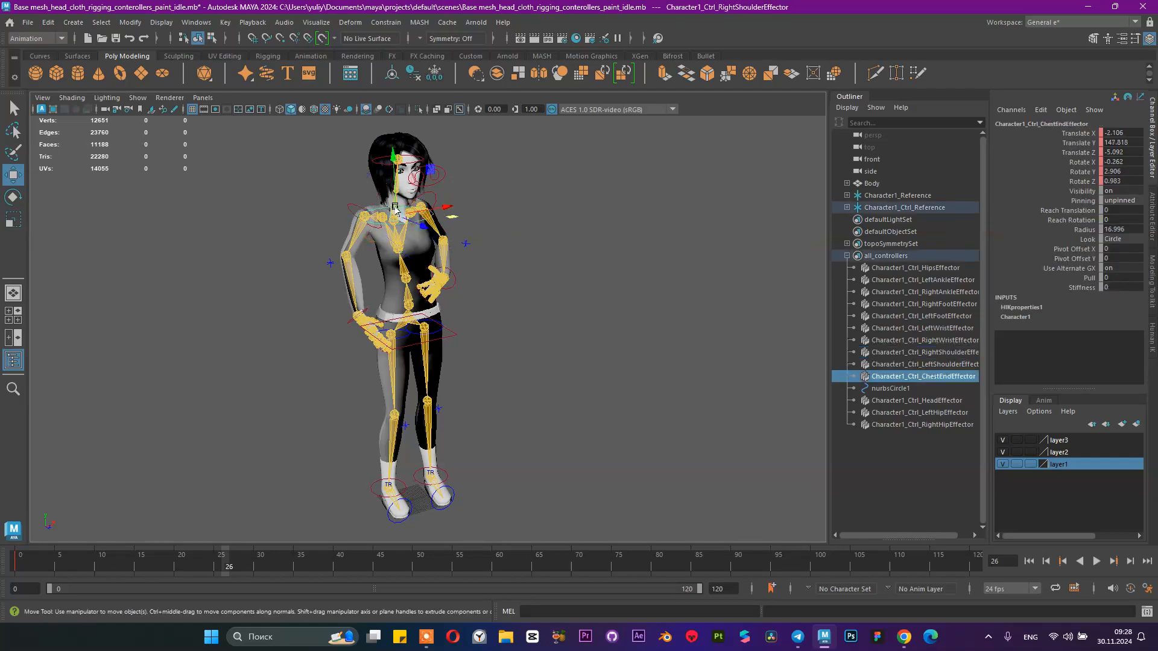
pyautogui.moveTo(20, 567); pyautogui.dragTo(146, 567)
pyautogui.keyDown('alt'); pyautogui.moveTo(224, 360); pyautogui.dragTo(238, 410); pyautogui.keyUp('alt')
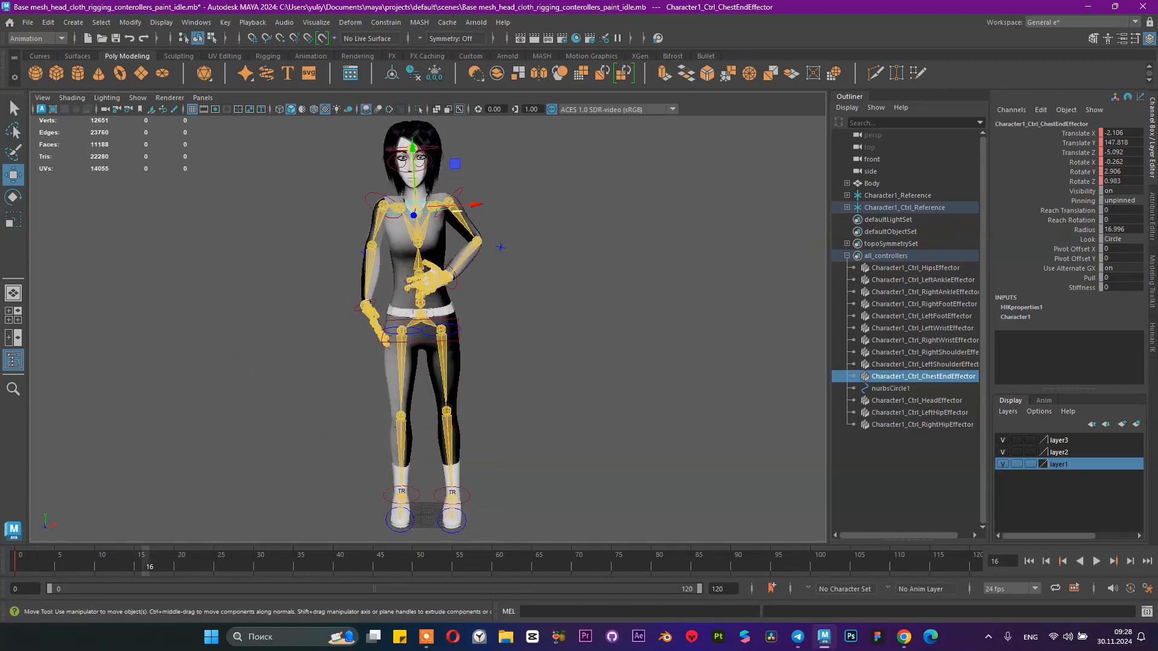
# - Switch to Chrome, watch the opening of the Idle and Gesture Animations reference video, and return to Maya
pyautogui.click(896, 636)
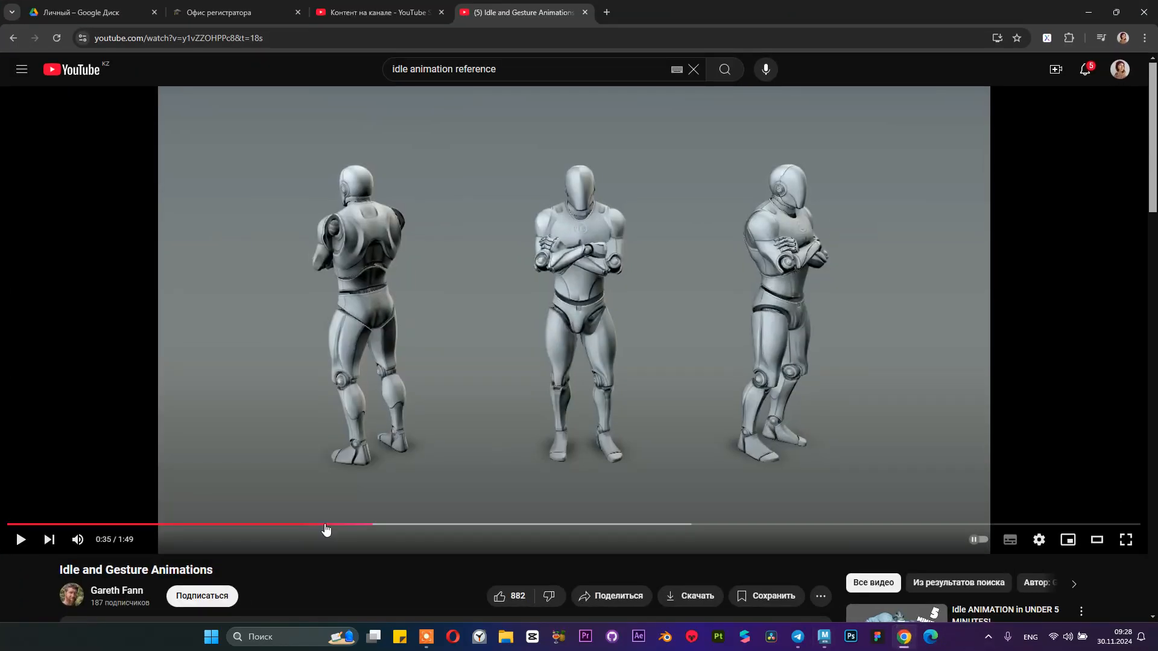
pyautogui.moveTo(210, 525); pyautogui.dragTo(9, 513)
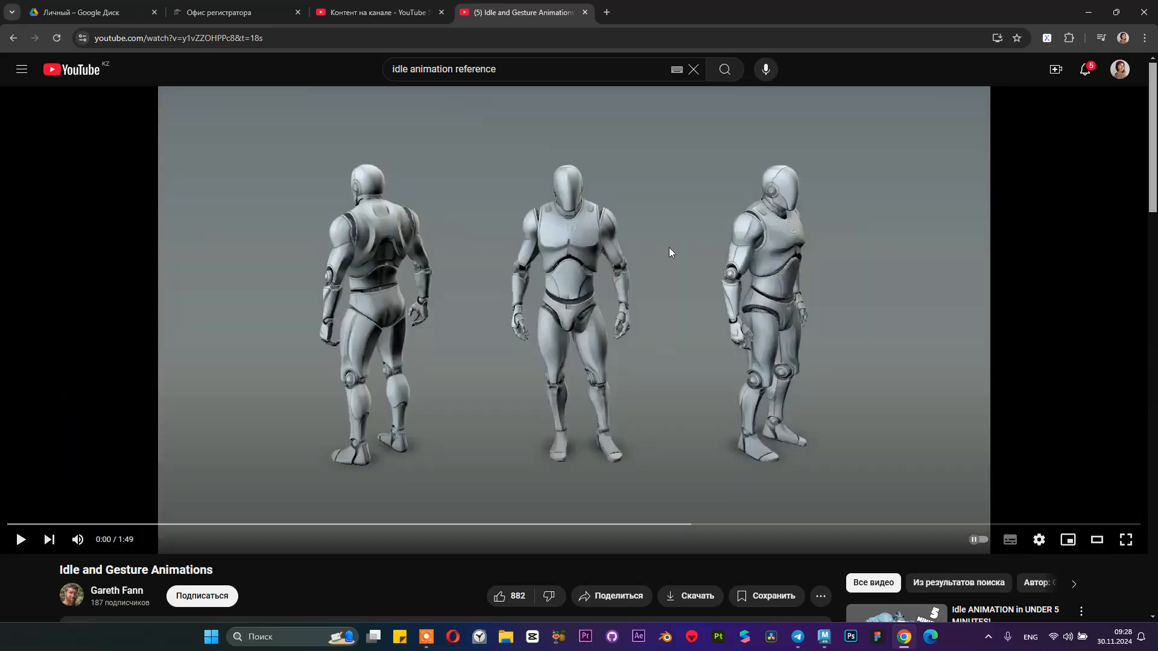
pyautogui.click(640, 344)
pyautogui.click(639, 345)
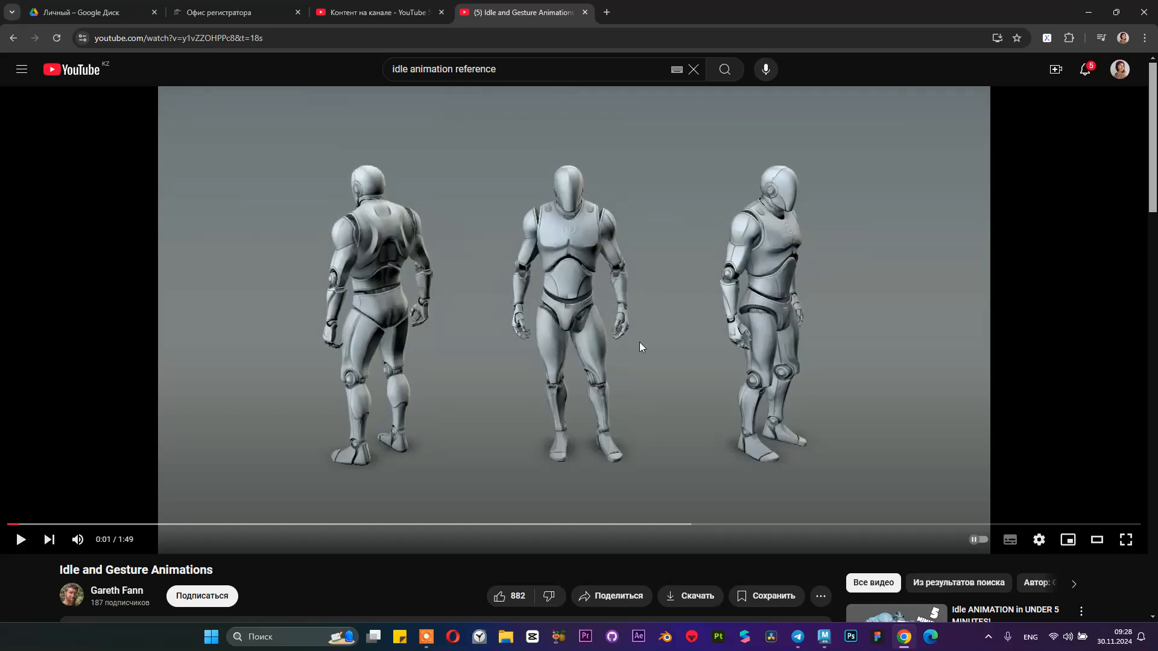
pyautogui.click(524, 308)
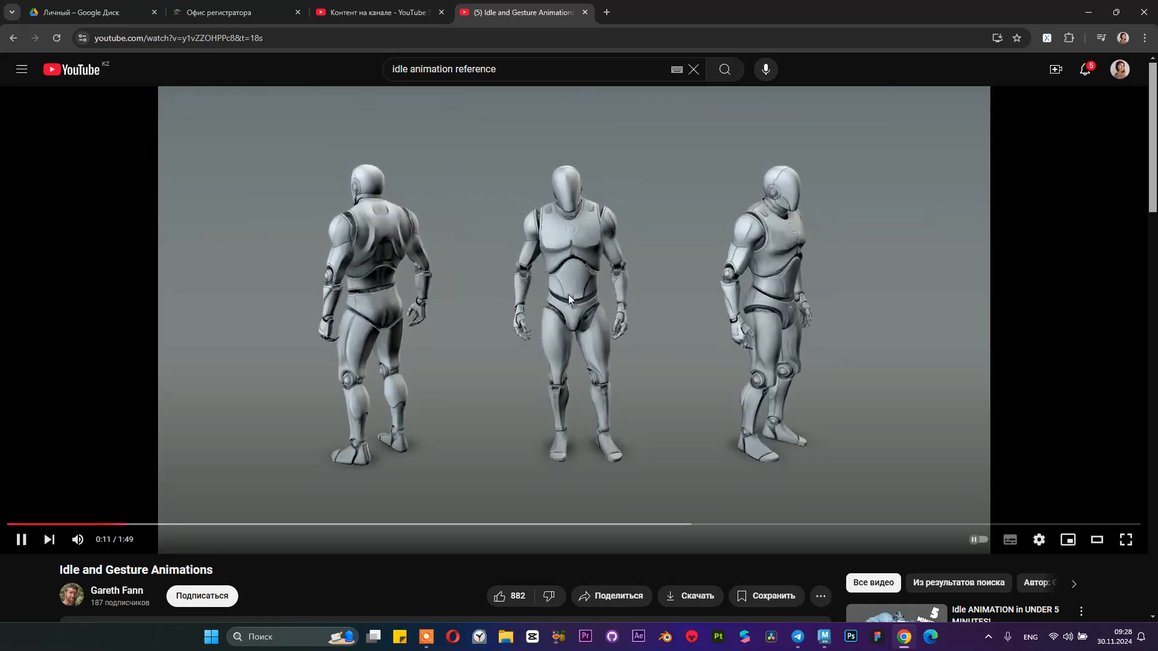
pyautogui.press('space')
pyautogui.moveTo(120, 524); pyautogui.dragTo(96, 524)
pyautogui.click(1088, 7)
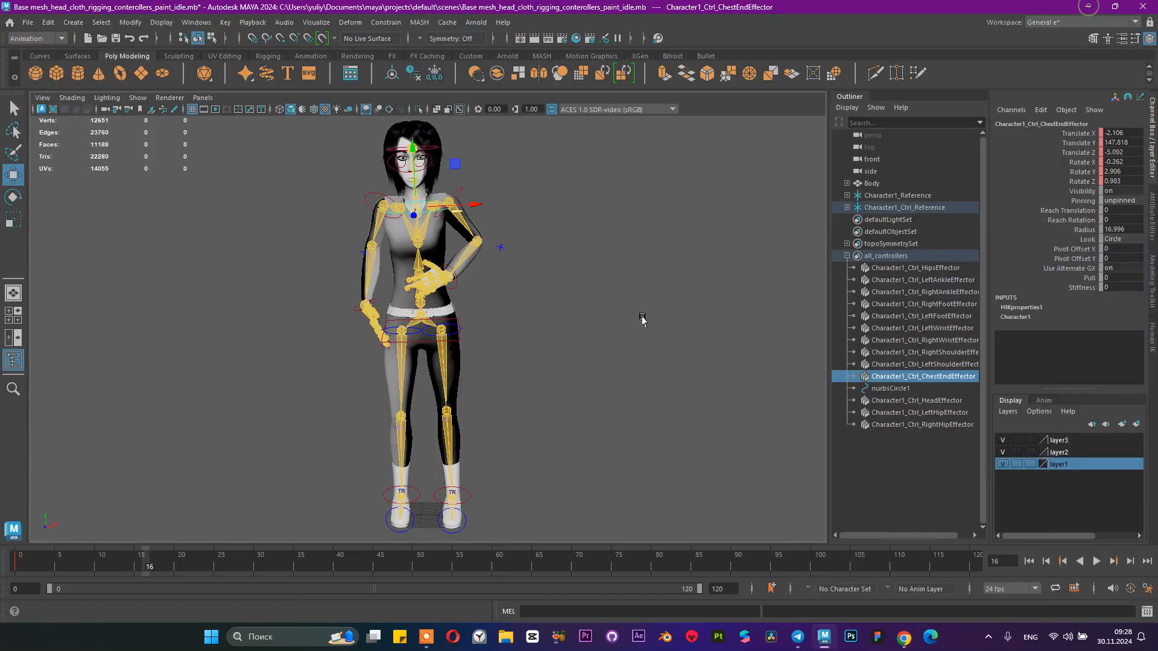
# - Play back the animation and return the timeline to frame 0 to check the character's starting pose
pyautogui.hotkey('alt', 'v')
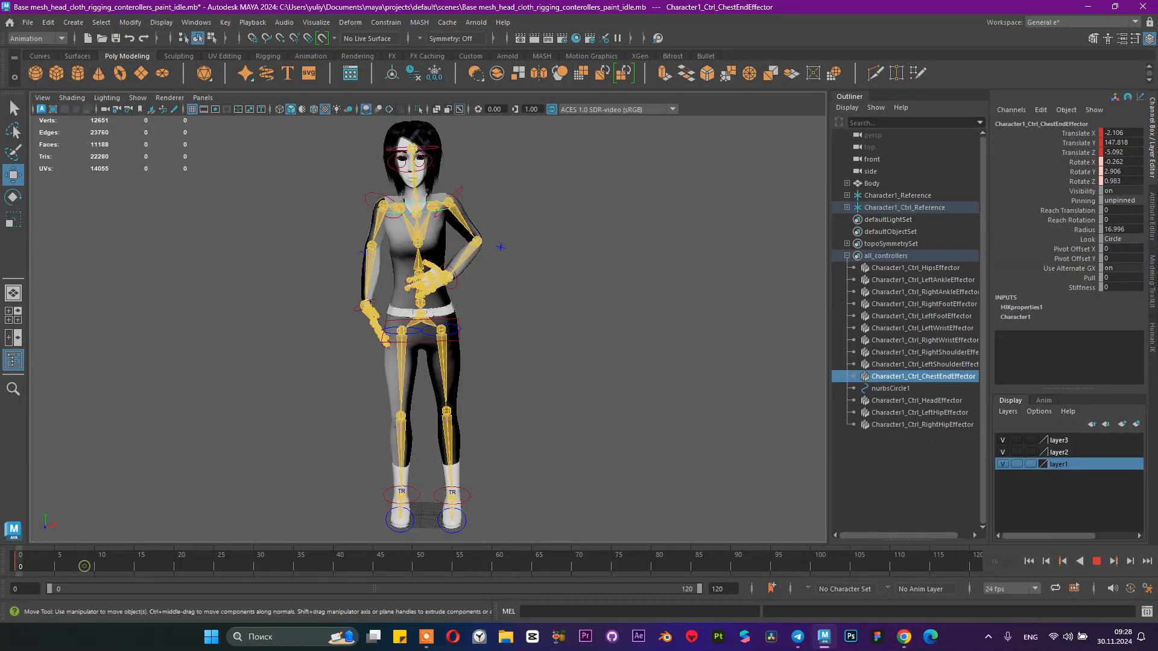
pyautogui.moveTo(144, 572); pyautogui.dragTo(17, 571)
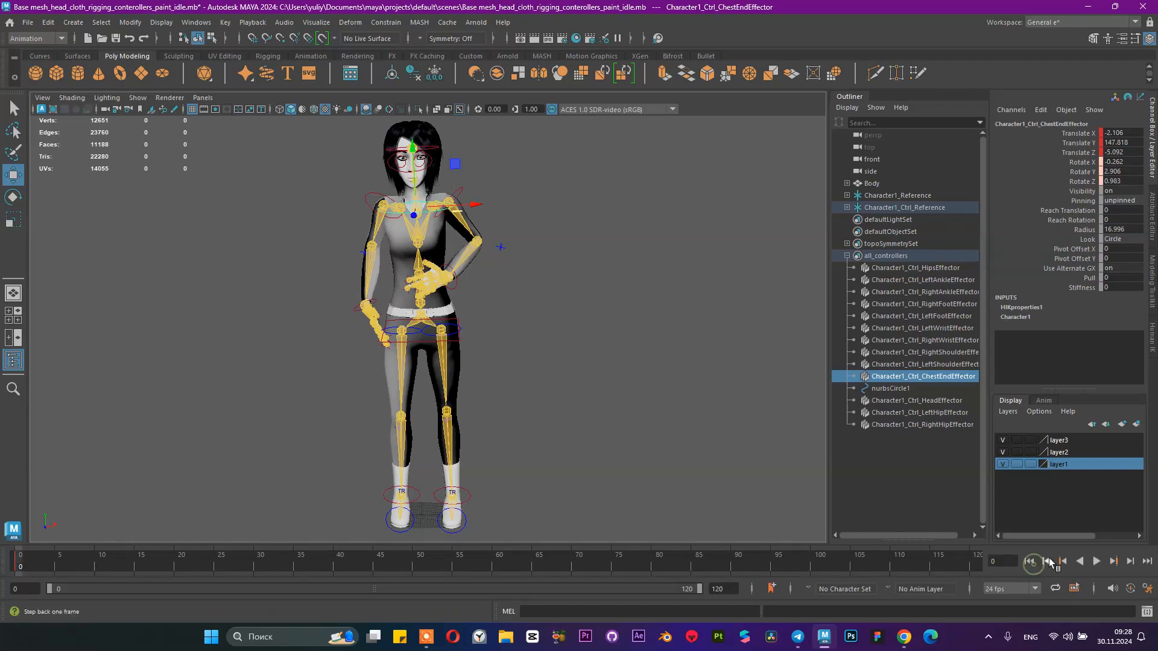
pyautogui.click(458, 189)
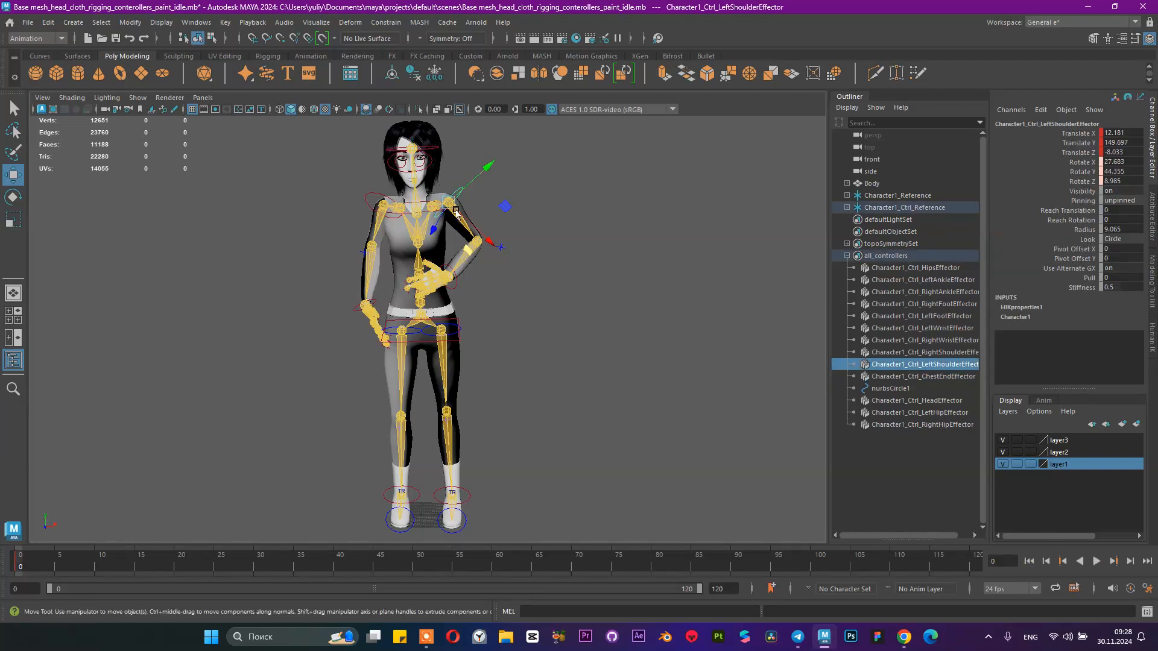
pyautogui.press('e')
pyautogui.click(513, 295)
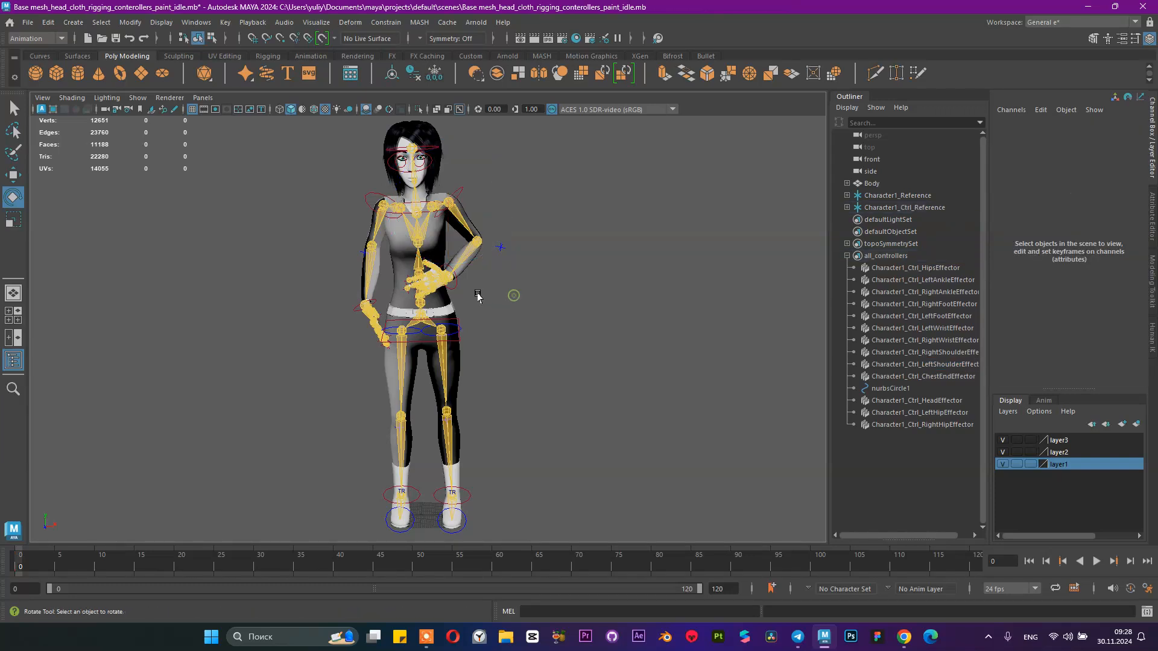
# - Try to move the left wrist controller from the waist down beside the left hip at frame 0
pyautogui.click(452, 285)
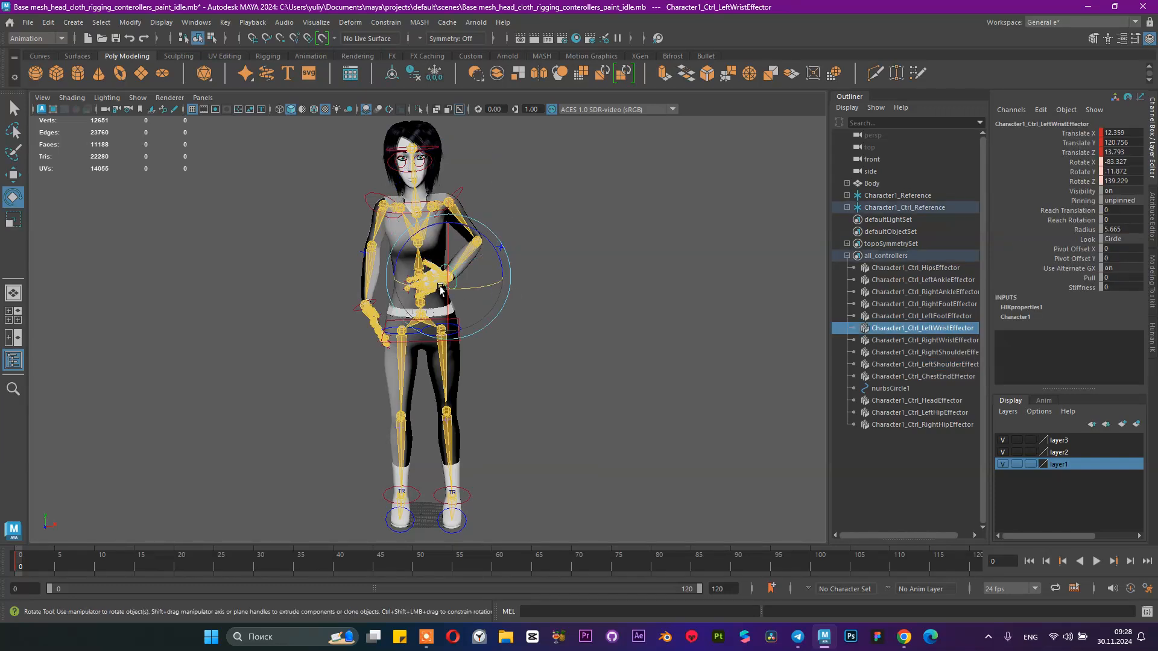
pyautogui.press('w')
pyautogui.moveTo(467, 283); pyautogui.dragTo(523, 294)
pyautogui.hotkey('ctrl', 'z')
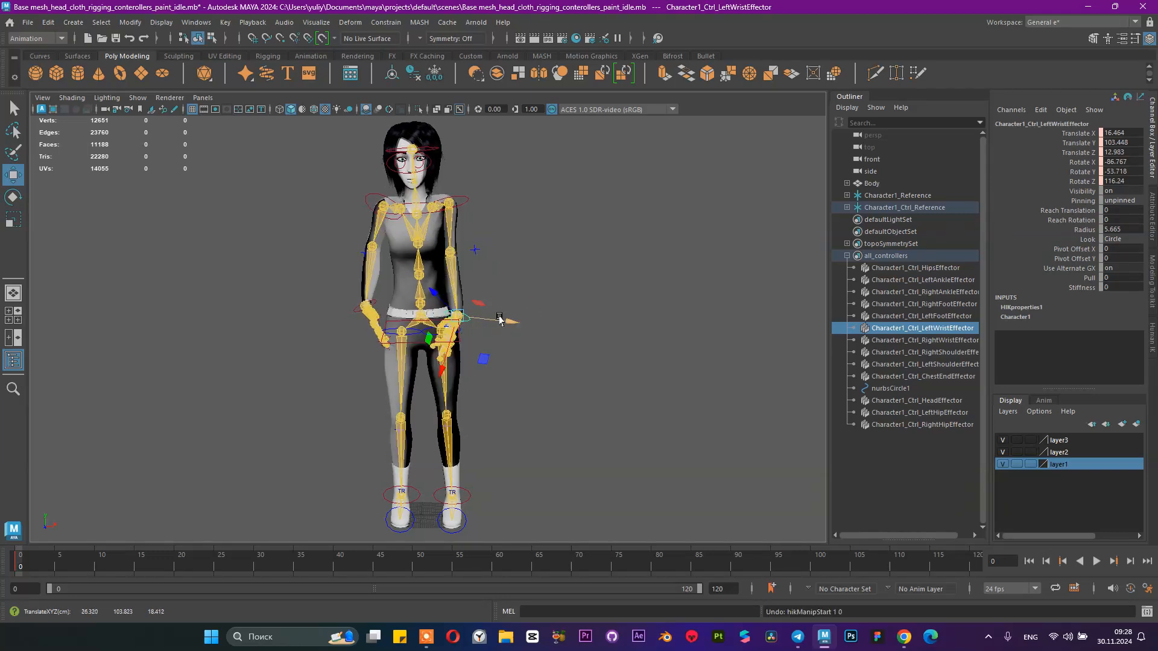
pyautogui.keyDown('alt'); pyautogui.moveTo(442, 326); pyautogui.dragTo(468, 317); pyautogui.keyUp('alt')
pyautogui.moveTo(467, 366); pyautogui.dragTo(471, 354)
# - Try to raise the hips controller slightly, to a Translate Y of about 93.4
pyautogui.click(459, 196)
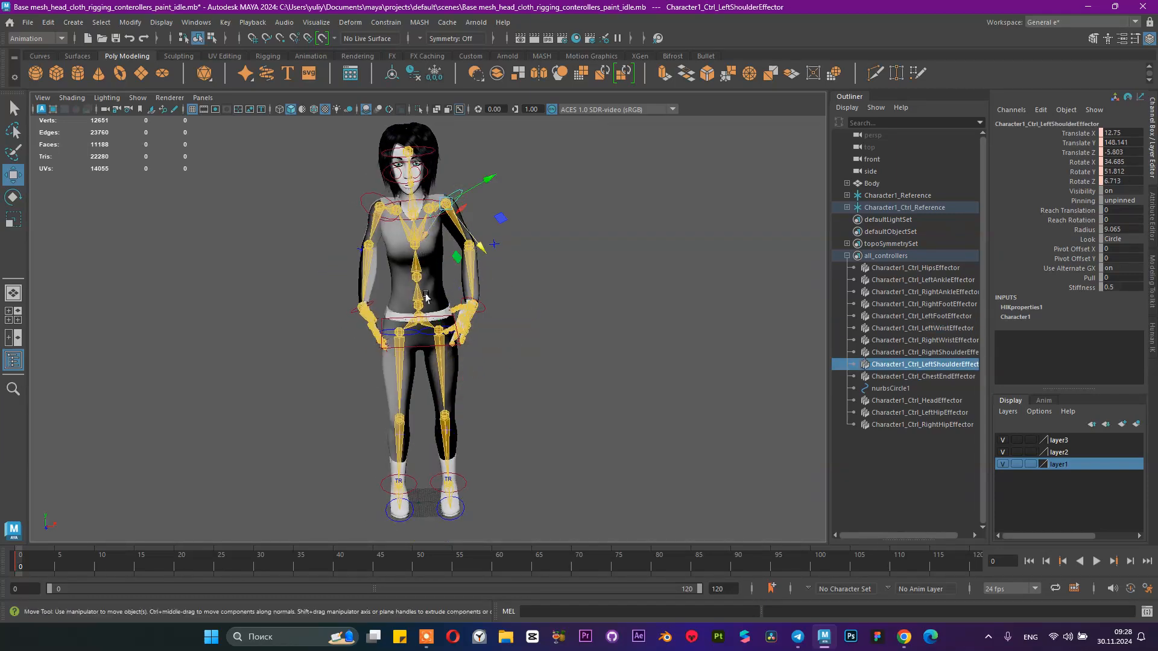
pyautogui.click(420, 338)
pyautogui.click(410, 346)
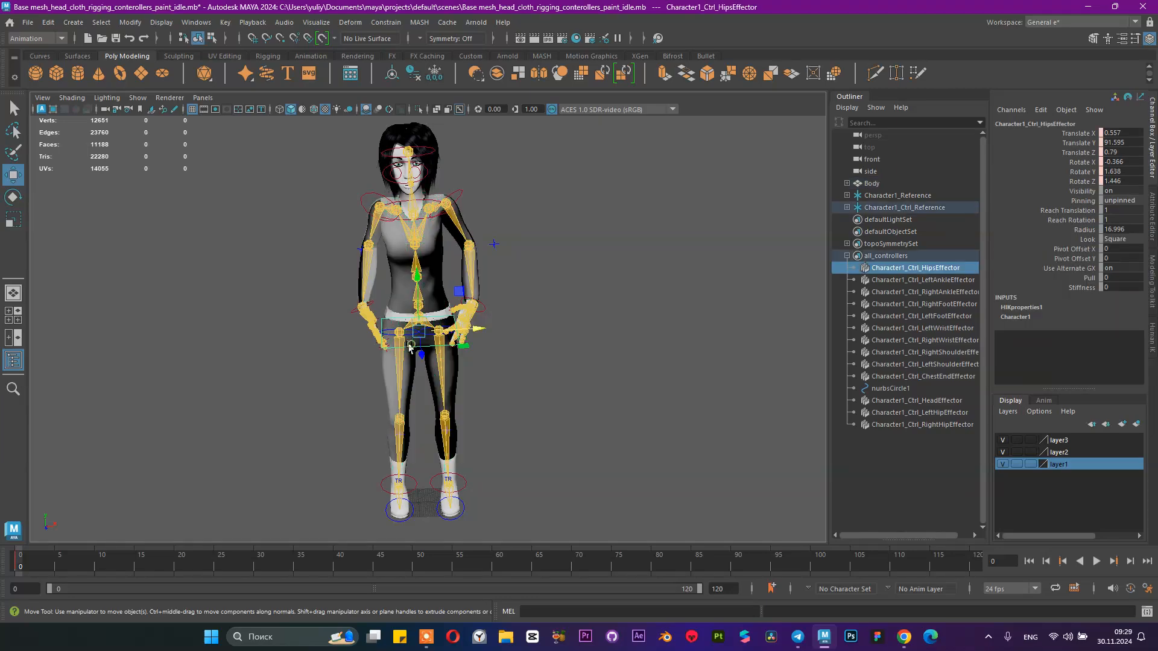
pyautogui.moveTo(416, 312); pyautogui.dragTo(418, 265)
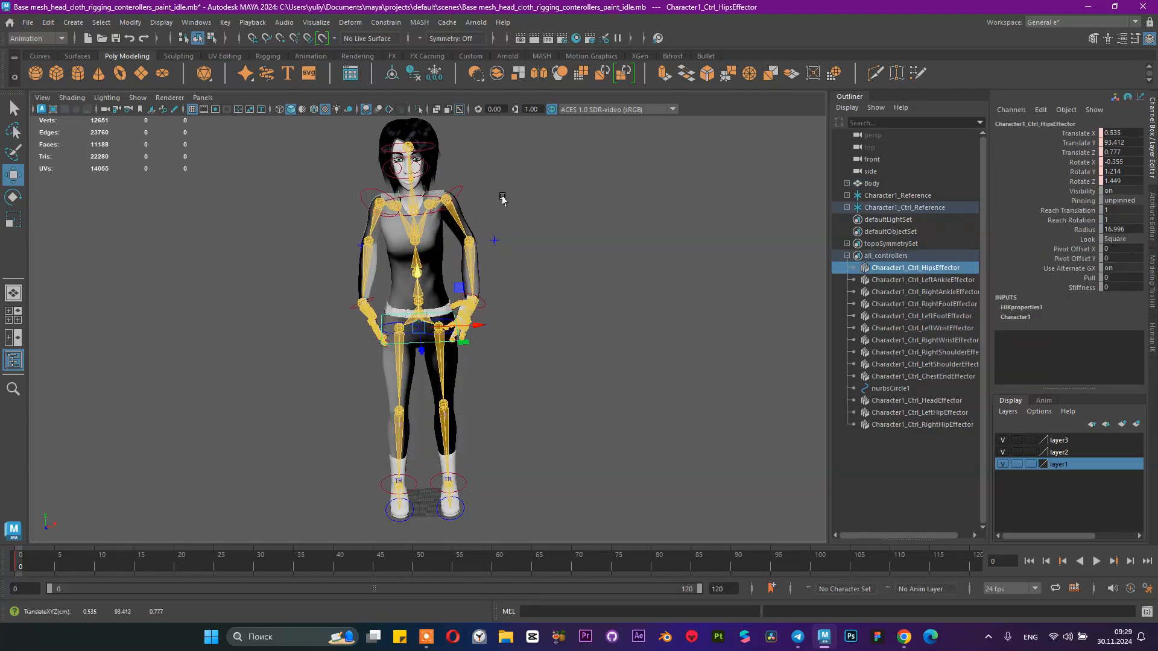
# - Try to rotate the left shoulder controller to adjust the lowered arm
pyautogui.click(449, 203)
pyautogui.press('e')
pyautogui.moveTo(461, 253); pyautogui.dragTo(463, 261)
# - Try to move the left wrist controller back and outward so the arm hangs at the side, turning the hand downward
pyautogui.click(481, 299)
pyautogui.keyDown('alt'); pyautogui.moveTo(481, 299); pyautogui.dragTo(491, 326); pyautogui.keyUp('alt')
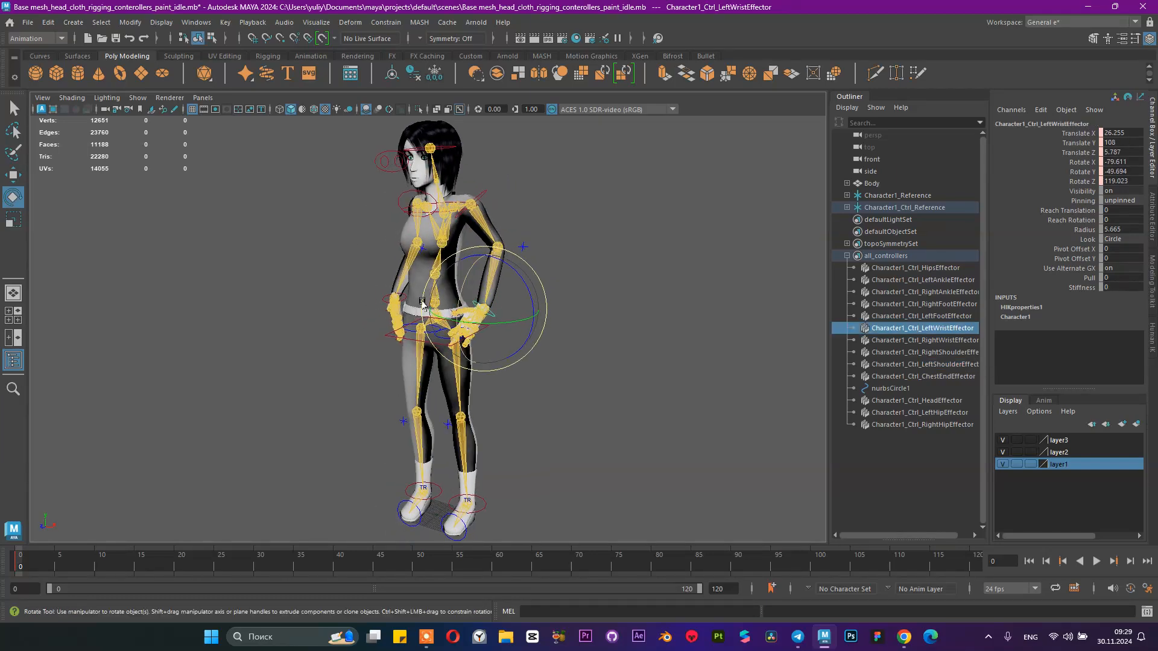
pyautogui.press('w')
pyautogui.moveTo(435, 273); pyautogui.dragTo(451, 286)
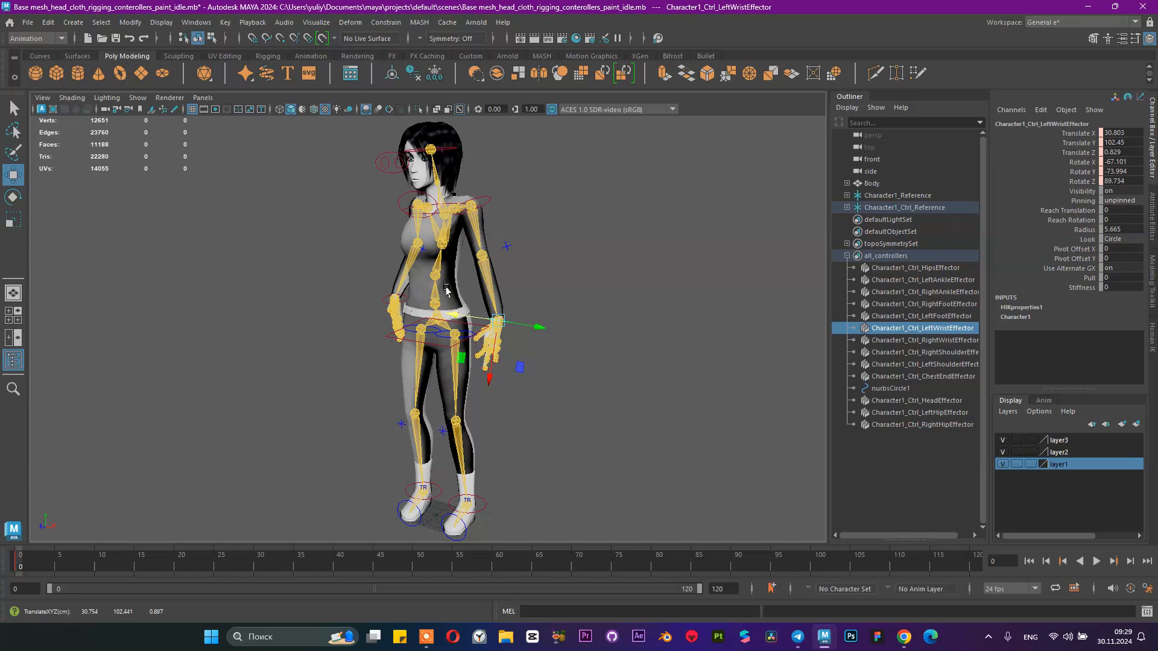
pyautogui.click(439, 275)
pyautogui.hotkey('ctrl', 'z')
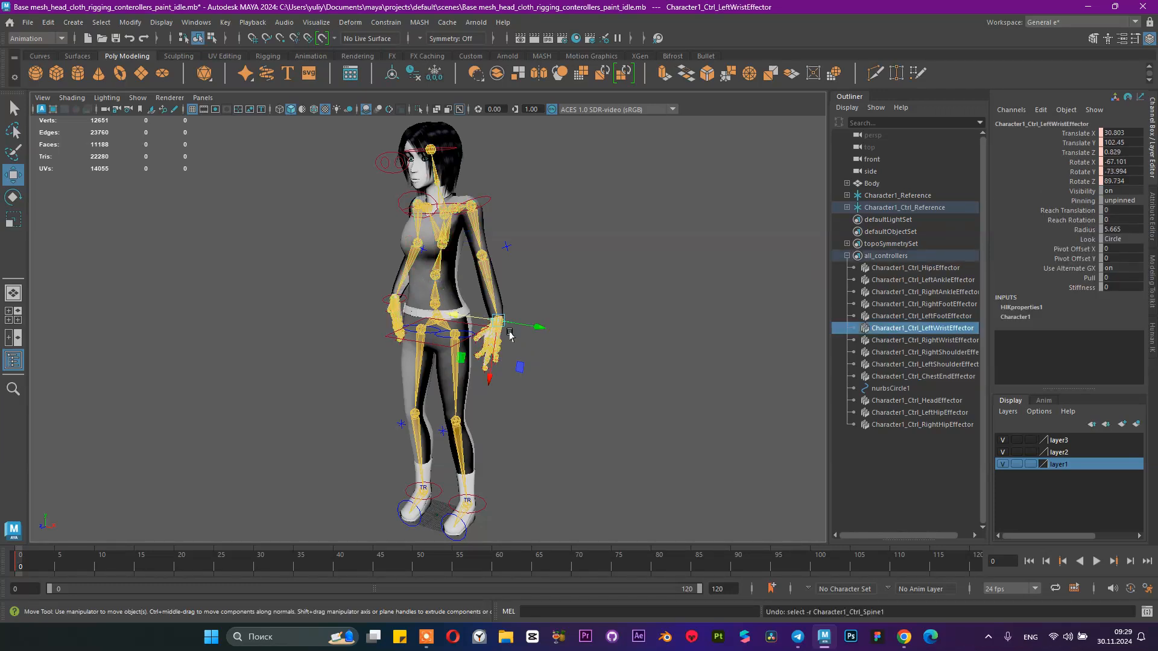
pyautogui.moveTo(490, 377); pyautogui.dragTo(491, 379)
pyautogui.keyDown('alt'); pyautogui.moveTo(535, 328); pyautogui.dragTo(460, 305); pyautogui.keyUp('alt')
pyautogui.press('e')
pyautogui.press('w')
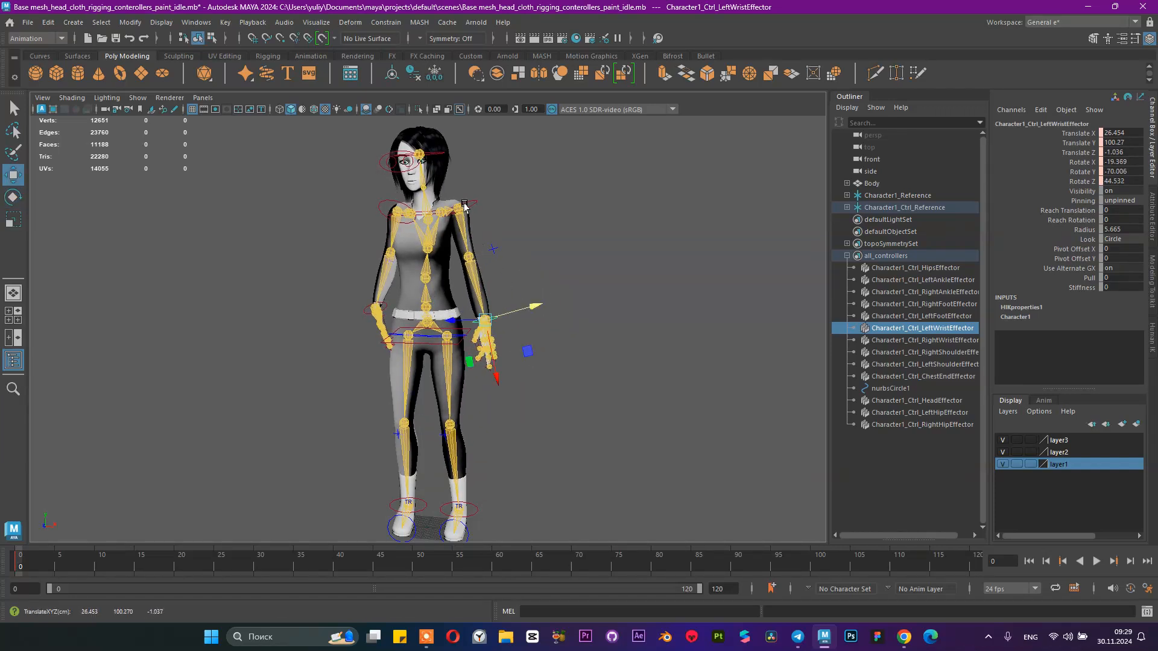
# - Try to move the right wrist controller out beside the hip and rotate the right shoulder controller so the arm hangs down
pyautogui.click(422, 335)
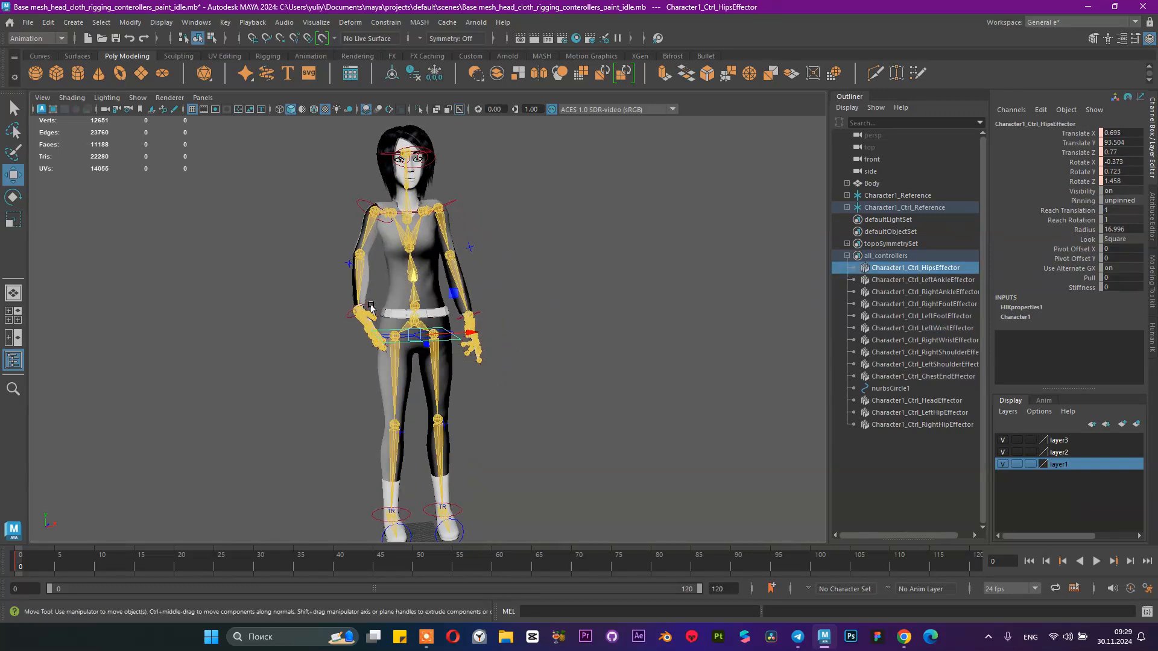
pyautogui.click(382, 305)
pyautogui.moveTo(320, 334); pyautogui.dragTo(386, 211)
pyautogui.press('e')
pyautogui.click(369, 202)
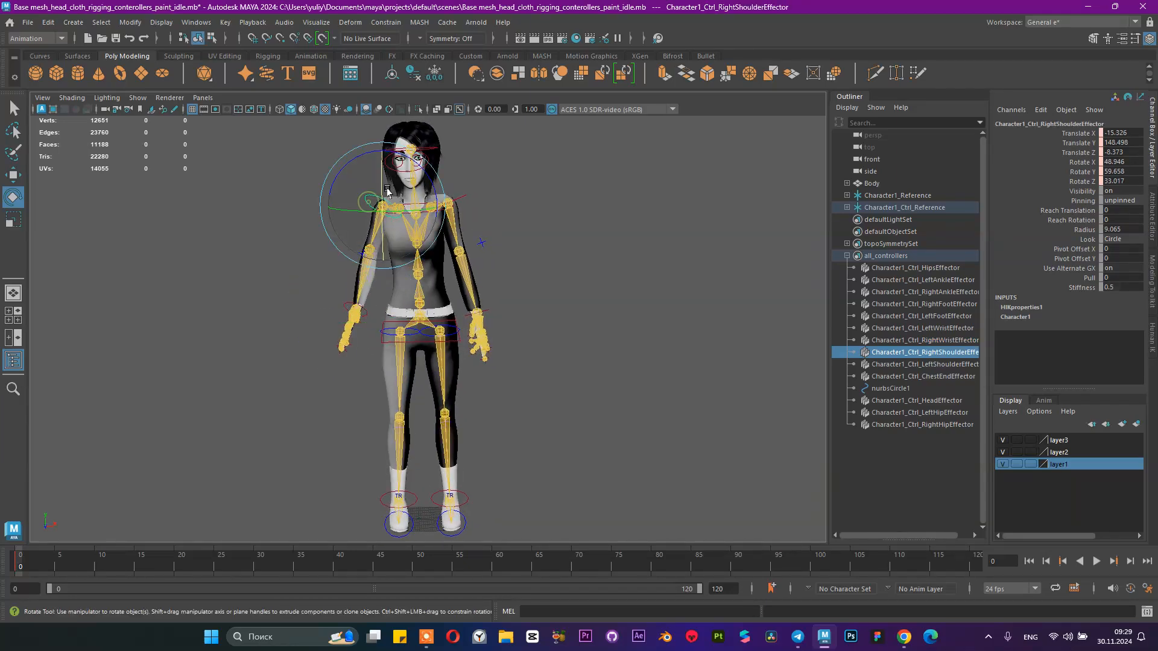
pyautogui.moveTo(364, 158); pyautogui.dragTo(371, 181)
pyautogui.click(540, 269)
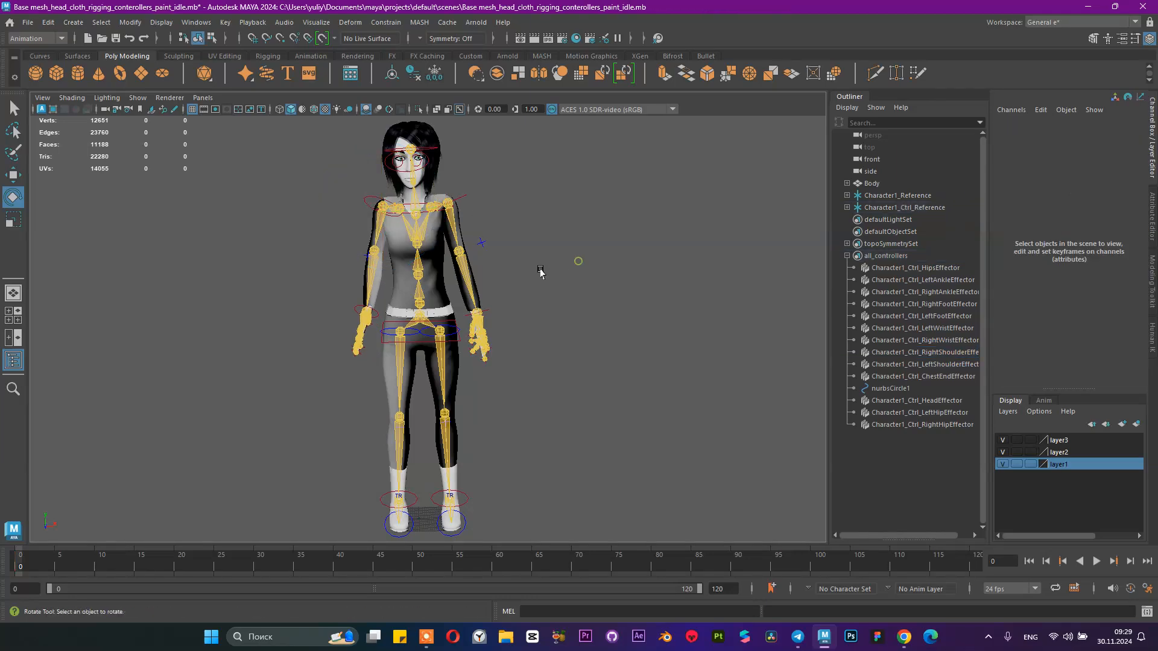
# - Compare the character's arm pose with the YouTube idle animation reference video in Chrome and return to Maya
pyautogui.keyDown('alt'); pyautogui.moveTo(540, 269); pyautogui.dragTo(479, 257); pyautogui.keyUp('alt')
pyautogui.scroll(5, 688, 422)
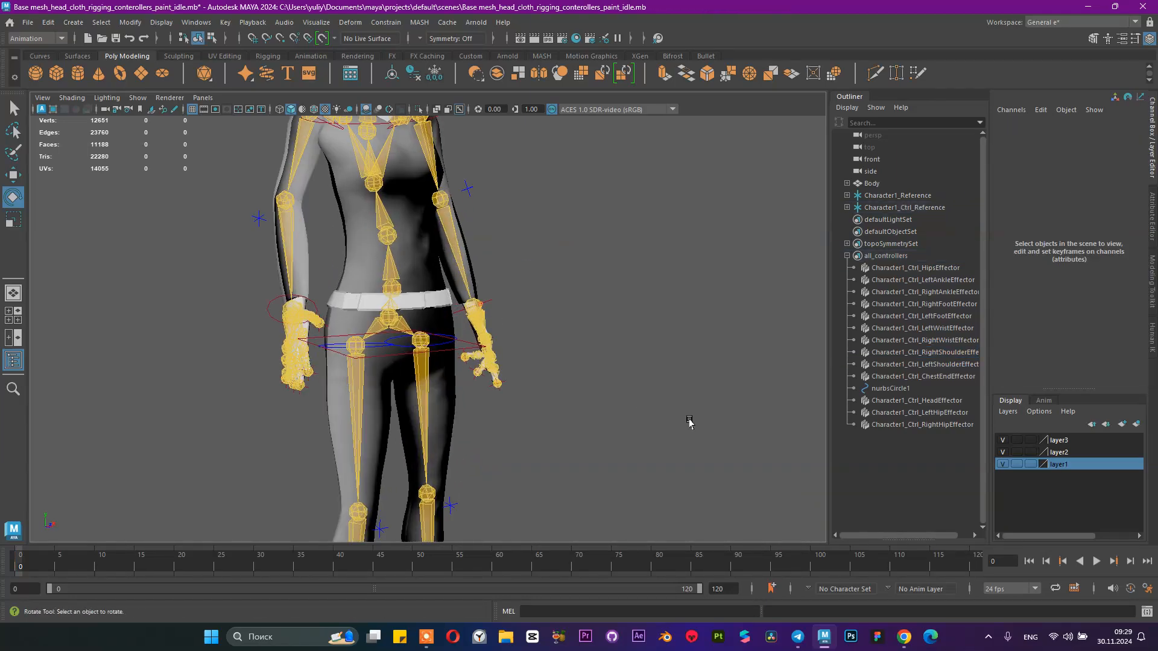
pyautogui.keyDown('alt'); pyautogui.moveTo(647, 421); pyautogui.dragTo(582, 417); pyautogui.keyUp('alt')
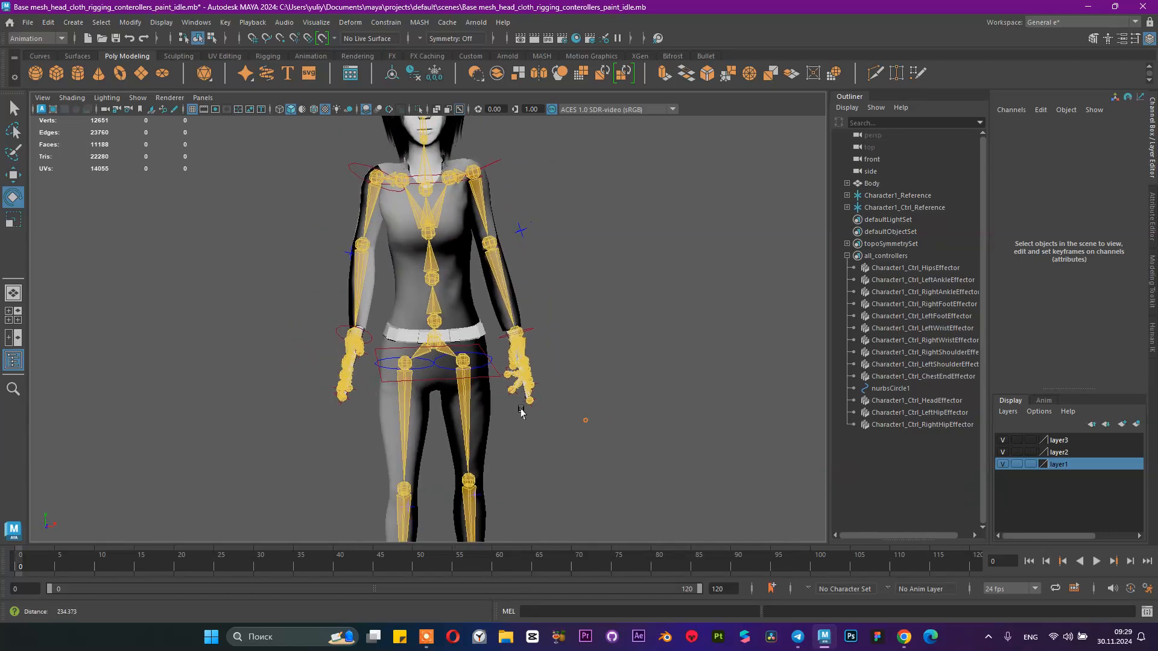
pyautogui.click(903, 637)
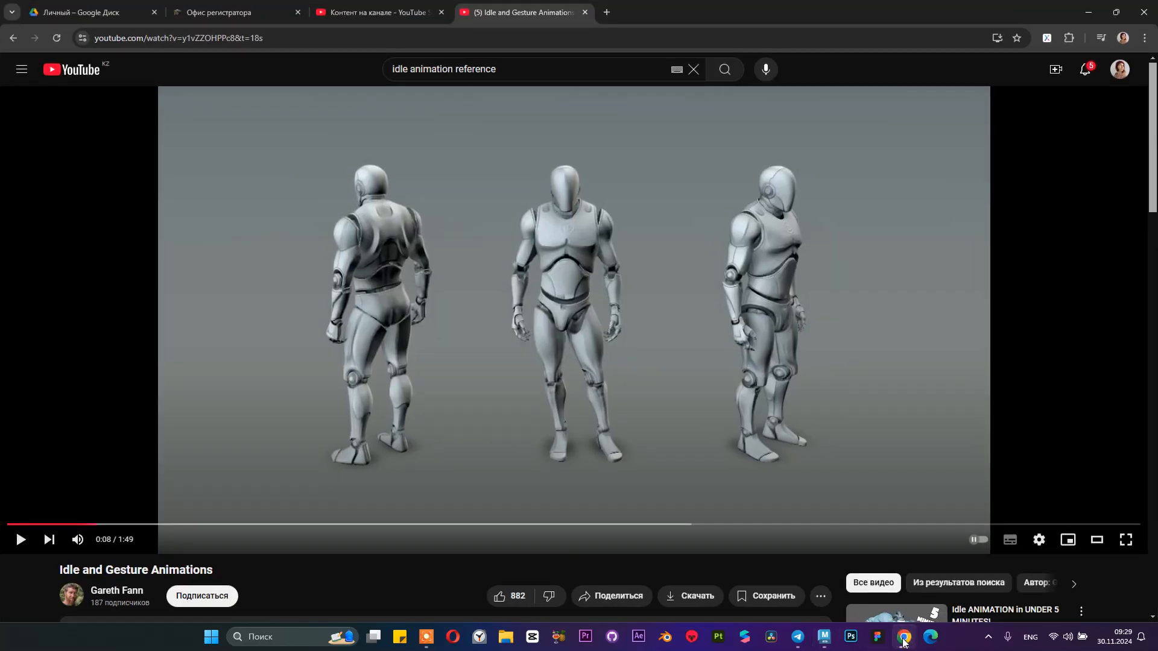
pyautogui.click(903, 636)
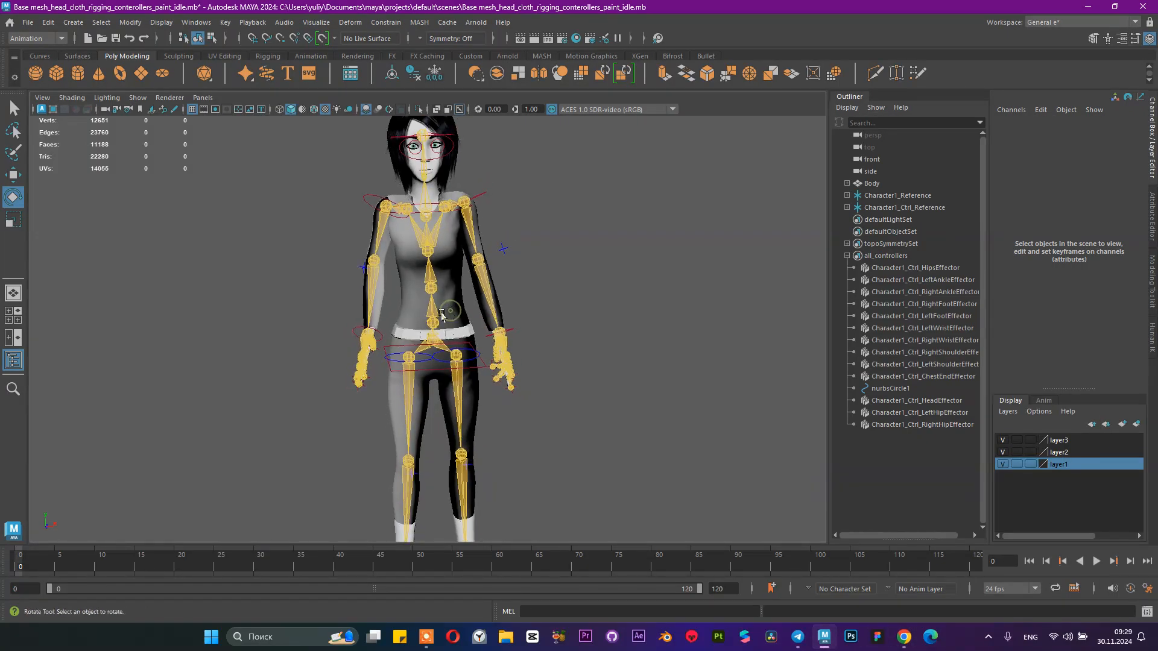
pyautogui.scroll(-3, 504, 398)
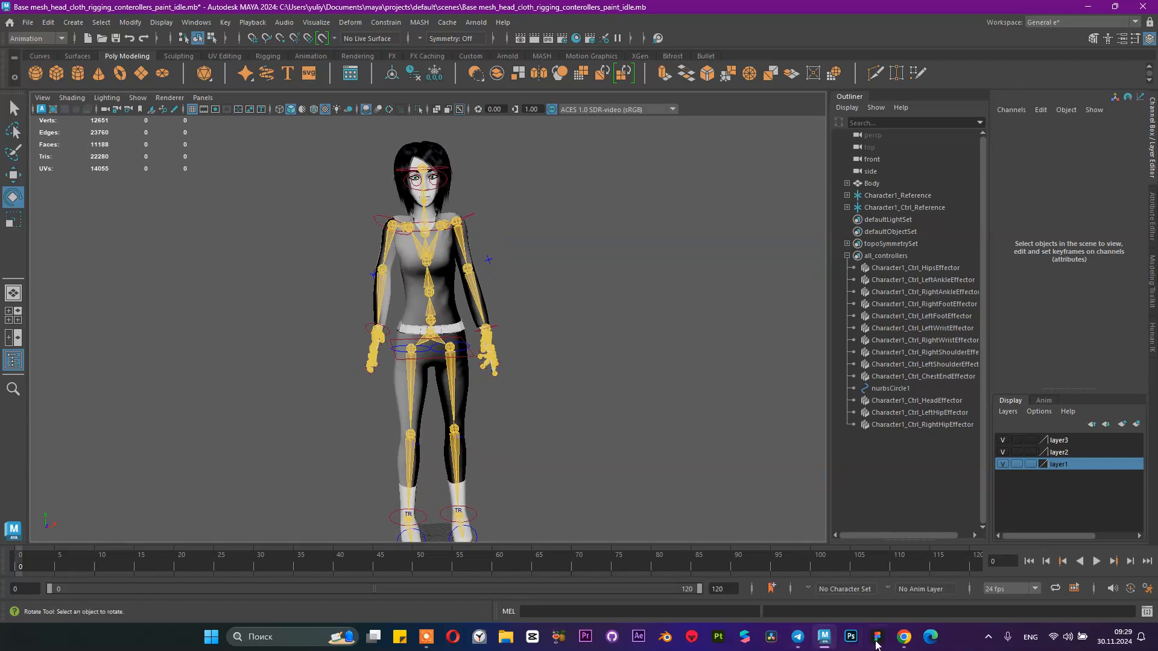
pyautogui.click(903, 637)
pyautogui.click(903, 637)
# - Play back the animation, return the timeline to frame 0 and turn on automatic keyframing
pyautogui.scroll(-3, 482, 371)
pyautogui.keyDown('alt'); pyautogui.moveTo(387, 374); pyautogui.dragTo(395, 357, button='middle'); pyautogui.keyUp('alt')
pyautogui.hotkey('alt', 'v')
pyautogui.press('Escape')
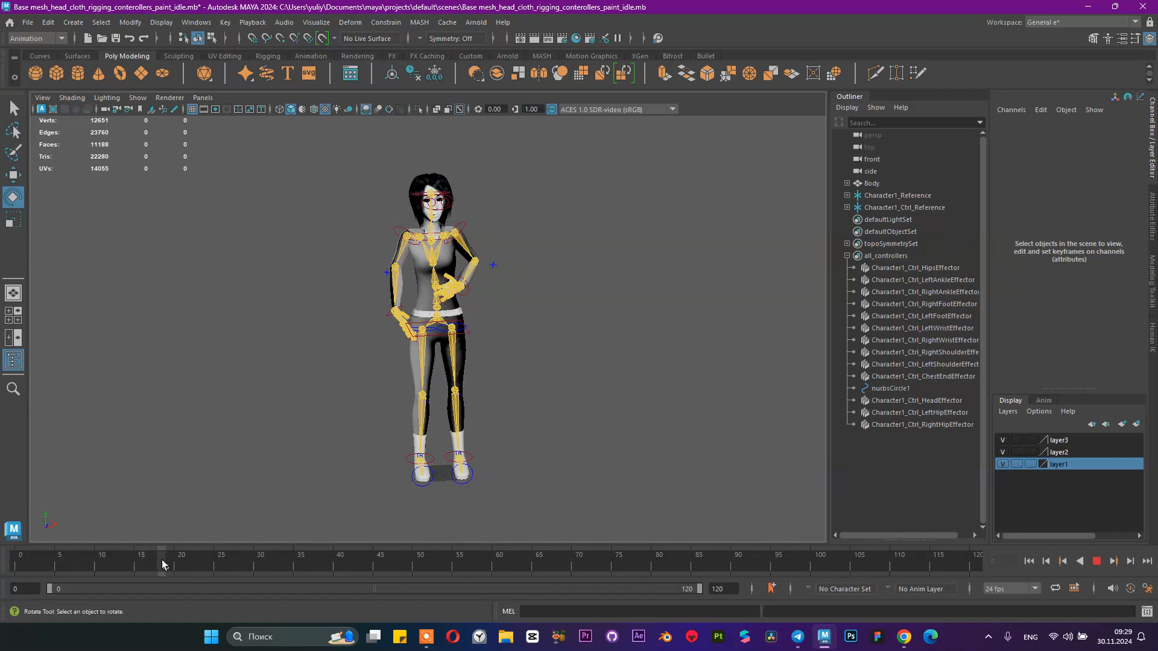
pyautogui.moveTo(50, 560); pyautogui.dragTo(17, 561)
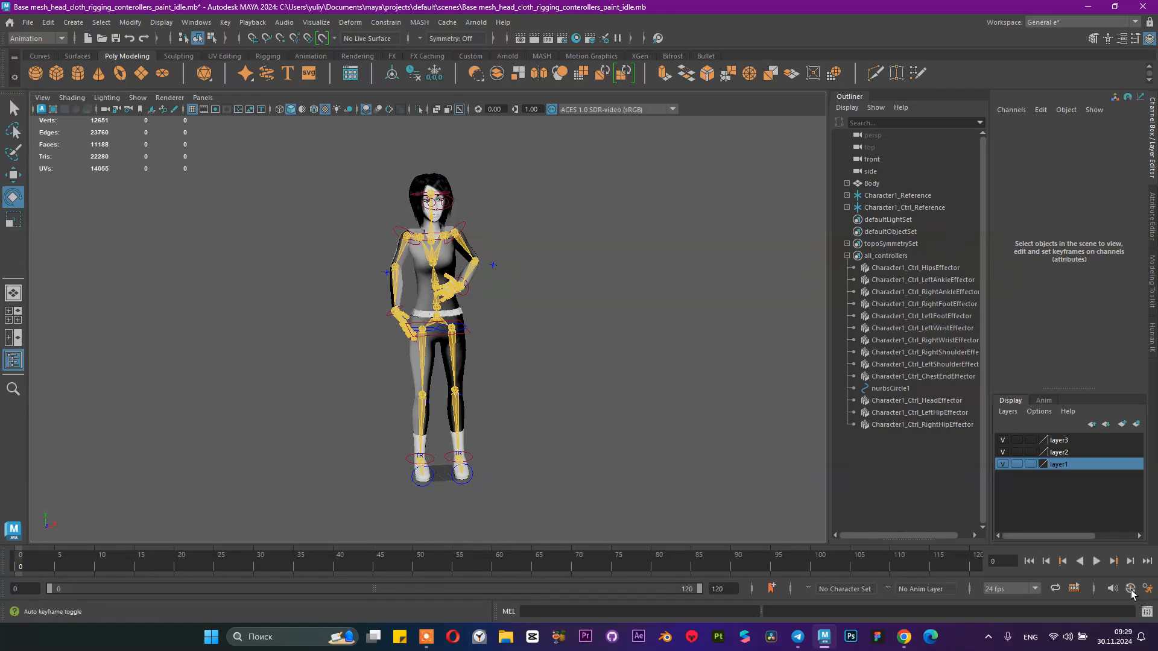
# - Move and rotate the left wrist controller down from the waist to about 24.2, 109.9, 20.5 at frame 0, and scrub the timeline
pyautogui.scroll(5, 576, 360)
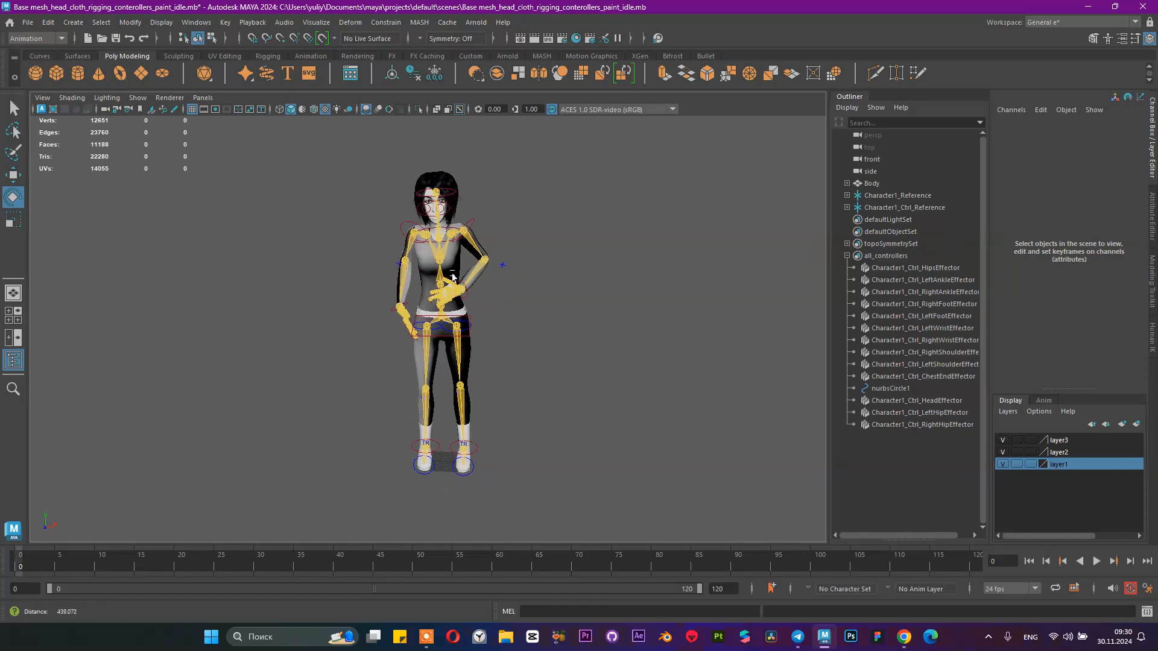
pyautogui.scroll(-3, 448, 233)
pyautogui.click(483, 317)
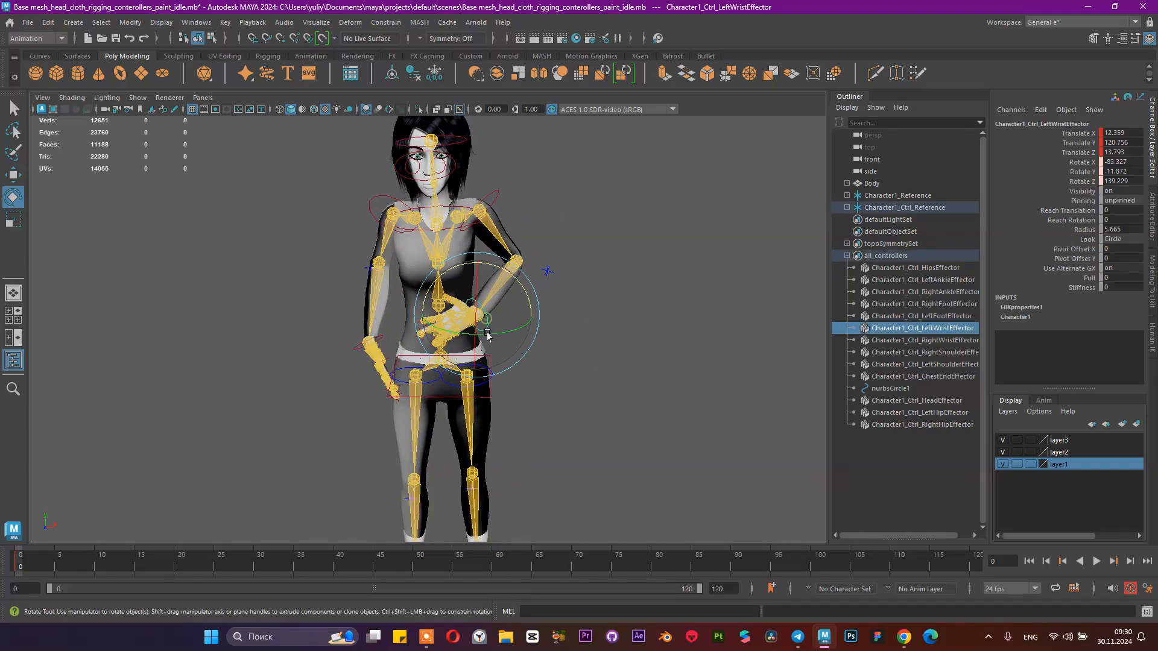
pyautogui.press('w')
pyautogui.moveTo(459, 258); pyautogui.dragTo(546, 316)
pyautogui.press('e')
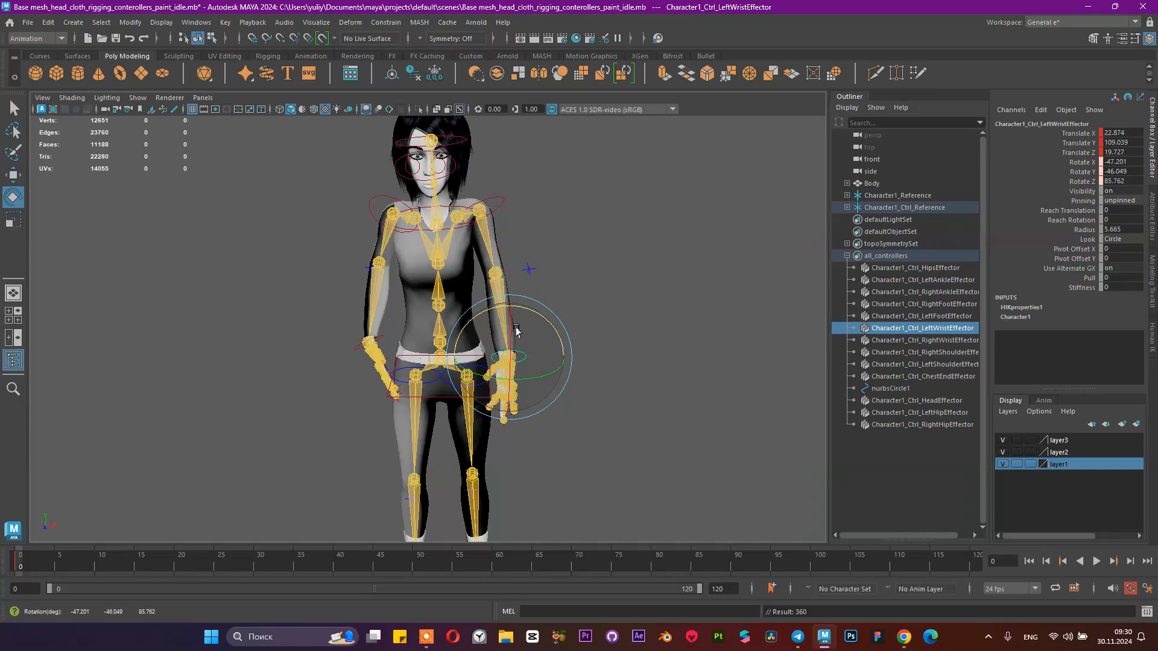
pyautogui.press('w')
pyautogui.moveTo(512, 354); pyautogui.dragTo(344, 292)
pyautogui.scroll(-2, 558, 325)
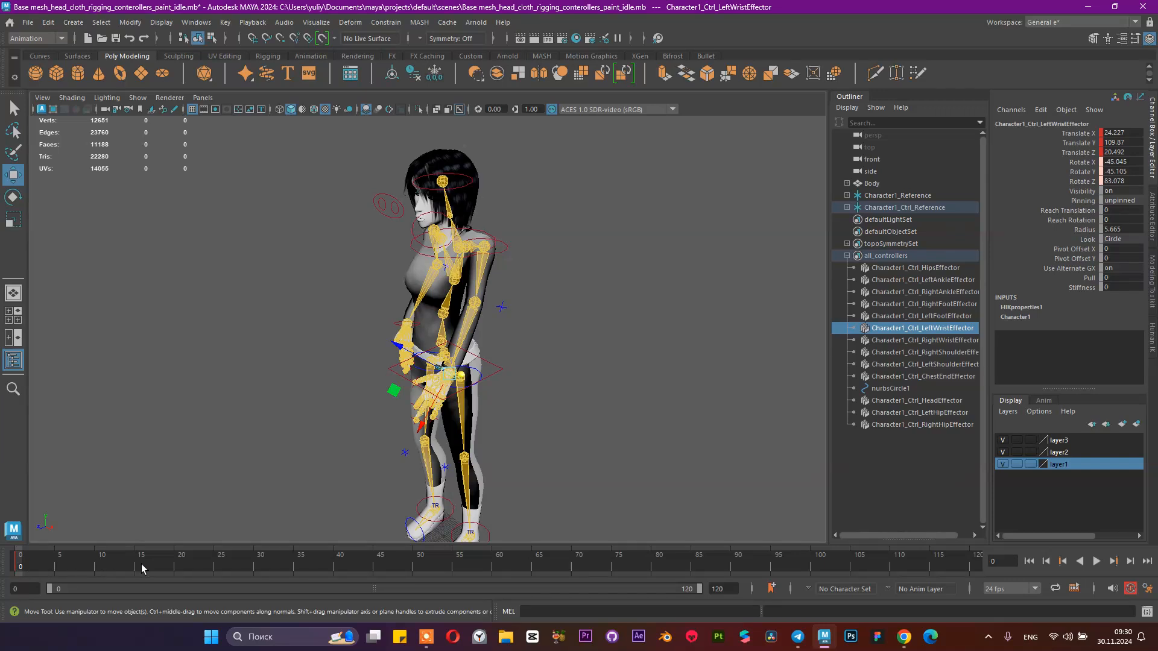
pyautogui.moveTo(141, 564)
pyautogui.mouseDown()
pyautogui.moveTo(195, 562)
pyautogui.moveTo(18, 566)
pyautogui.mouseUp()
pyautogui.keyDown('alt'); pyautogui.moveTo(264, 446); pyautogui.dragTo(552, 373); pyautogui.keyUp('alt')
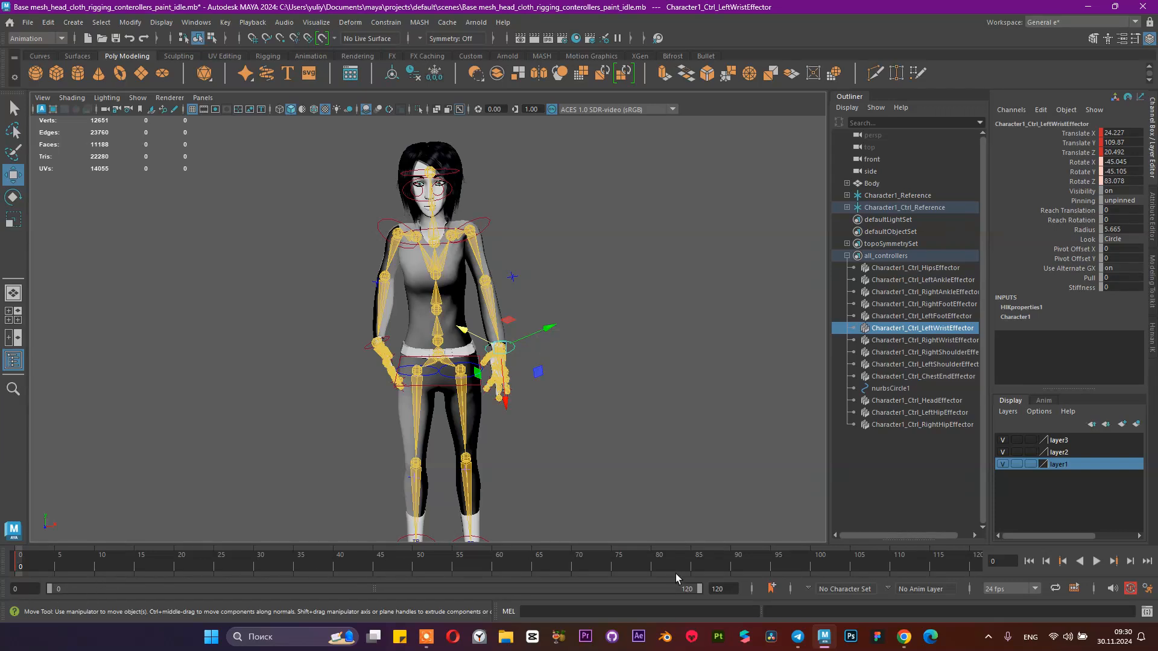
# - Pull the left wrist controller backward so the left arm hangs beside the hip
pyautogui.keyDown('alt'); pyautogui.moveTo(600, 349); pyautogui.dragTo(494, 331); pyautogui.keyUp('alt')
pyautogui.keyDown('alt'); pyautogui.moveTo(493, 331); pyautogui.dragTo(613, 389, button='right'); pyautogui.keyUp('alt')
pyautogui.keyDown('alt'); pyautogui.moveTo(613, 389); pyautogui.dragTo(513, 368); pyautogui.keyUp('alt')
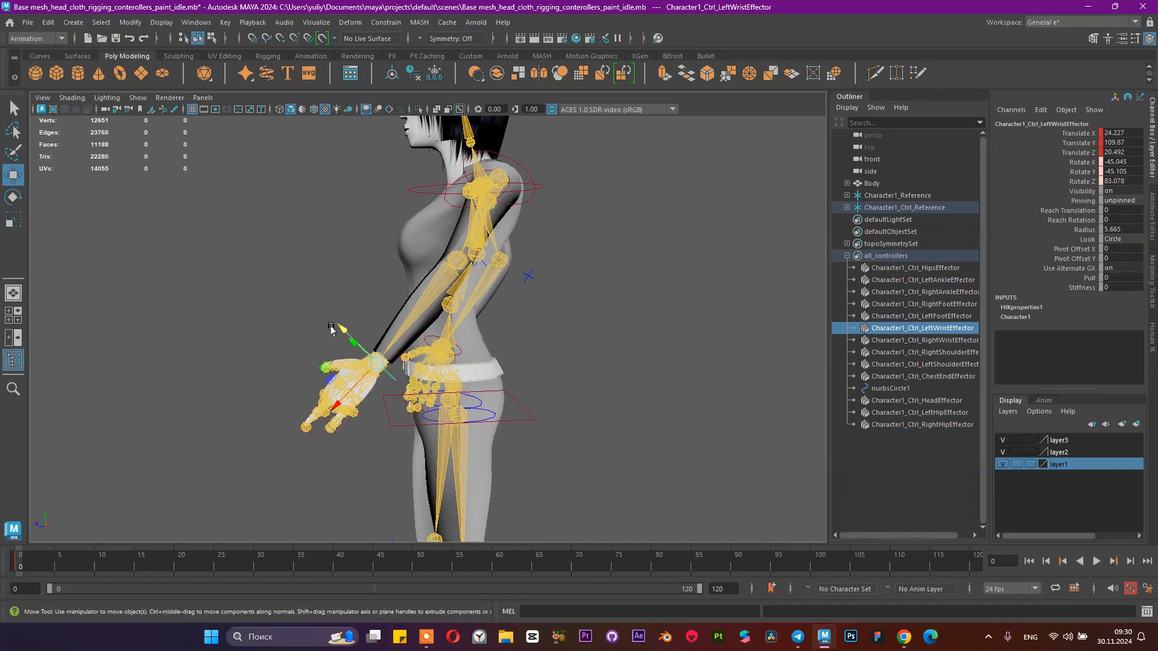
pyautogui.moveTo(343, 326); pyautogui.dragTo(486, 331)
pyautogui.click(503, 419)
pyautogui.keyDown('alt'); pyautogui.moveTo(503, 420); pyautogui.dragTo(433, 311); pyautogui.keyUp('alt')
# - Rotate the left shoulder controller to about 48.7, 64.7, 11.3 to bring the left arm closer to the body
pyautogui.click(462, 238)
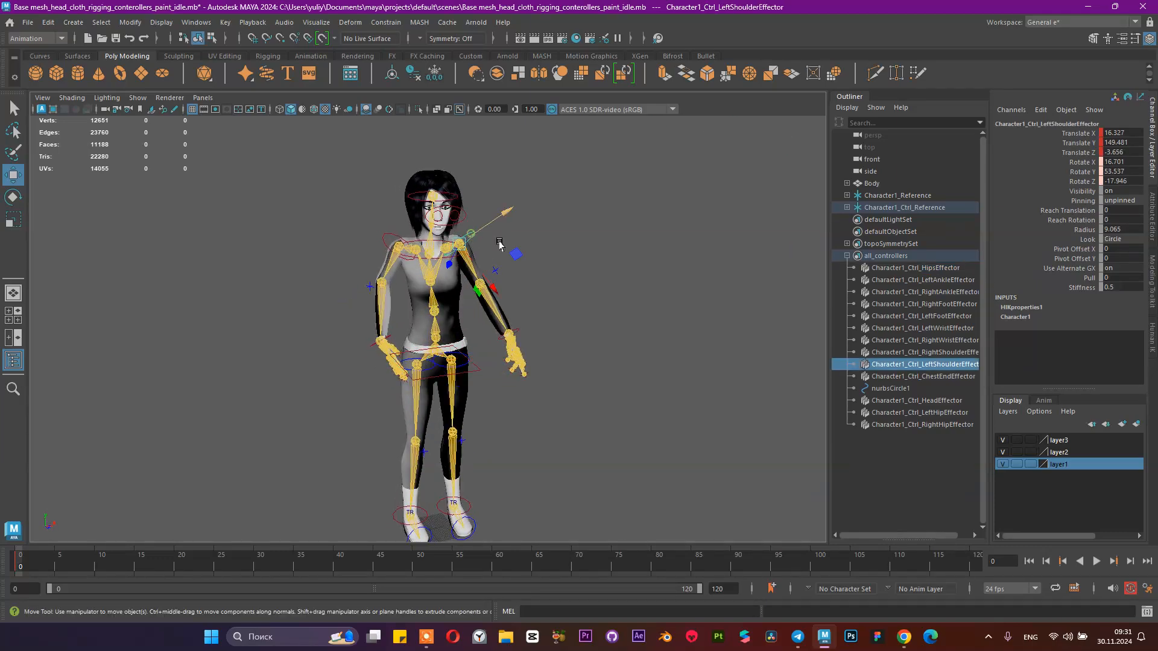
pyautogui.keyDown('alt'); pyautogui.moveTo(499, 243); pyautogui.dragTo(545, 283); pyautogui.keyUp('alt')
pyautogui.press('e')
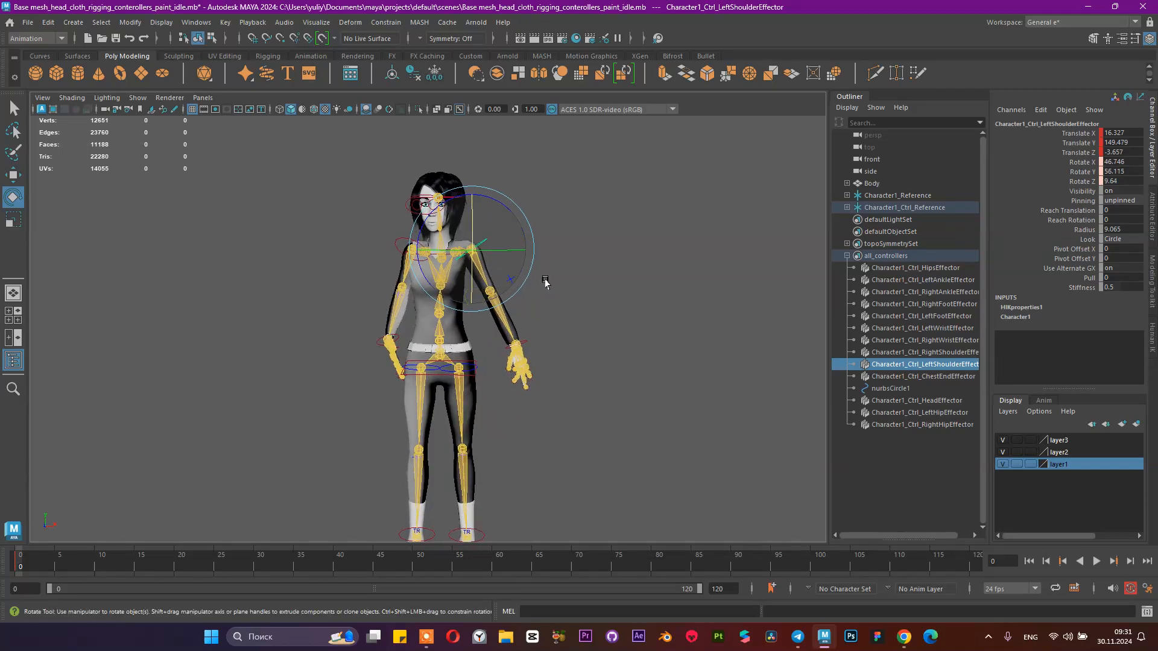
pyautogui.moveTo(511, 218); pyautogui.dragTo(501, 220)
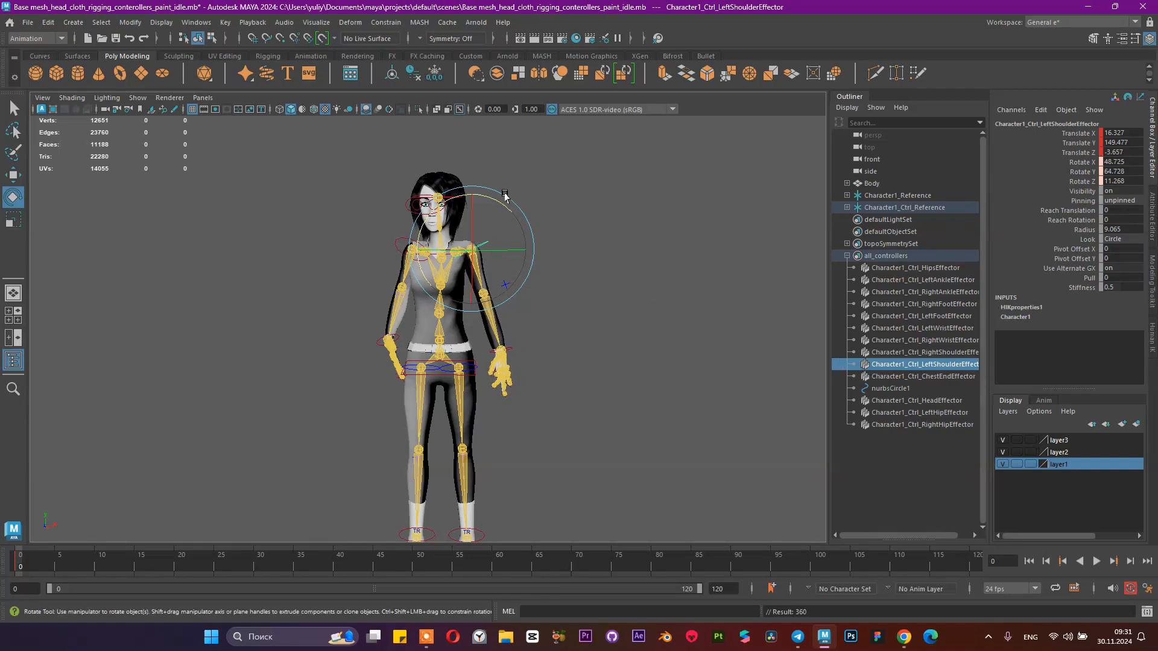
pyautogui.click(576, 361)
# - Move the left wrist controller slightly outward and forward to about 32.8, 101.5, -4.6
pyautogui.click(507, 348)
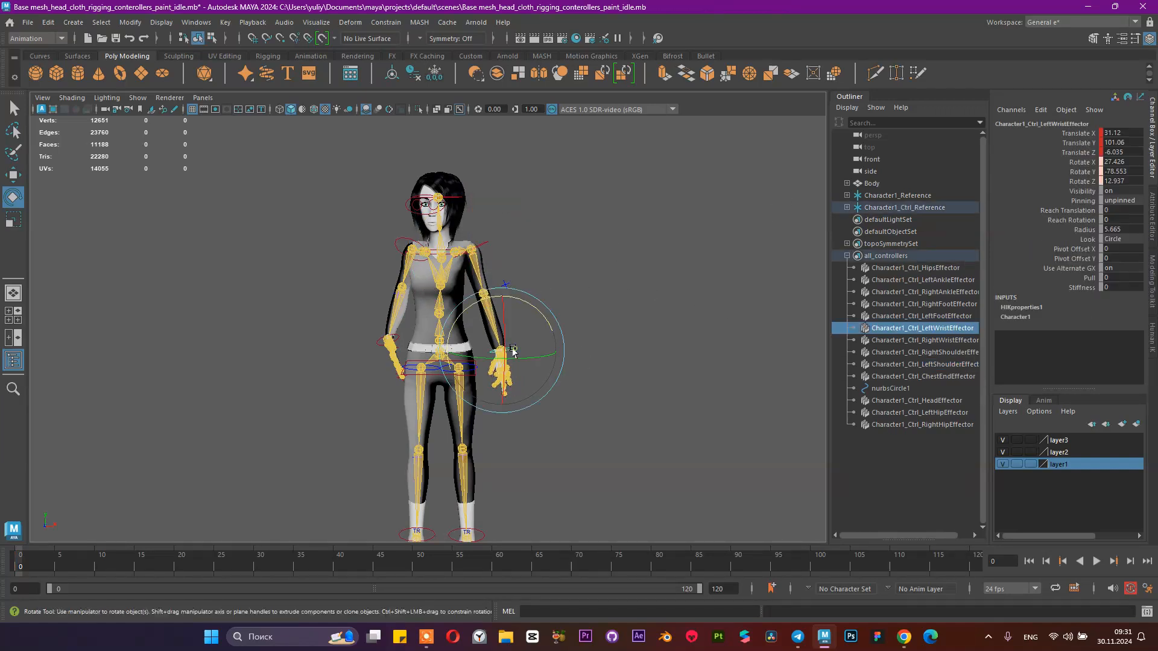
pyautogui.press('w')
pyautogui.keyDown('alt'); pyautogui.moveTo(405, 345); pyautogui.dragTo(447, 390); pyautogui.keyUp('alt')
pyautogui.keyDown('alt'); pyautogui.moveTo(384, 369); pyautogui.dragTo(531, 369); pyautogui.keyUp('alt')
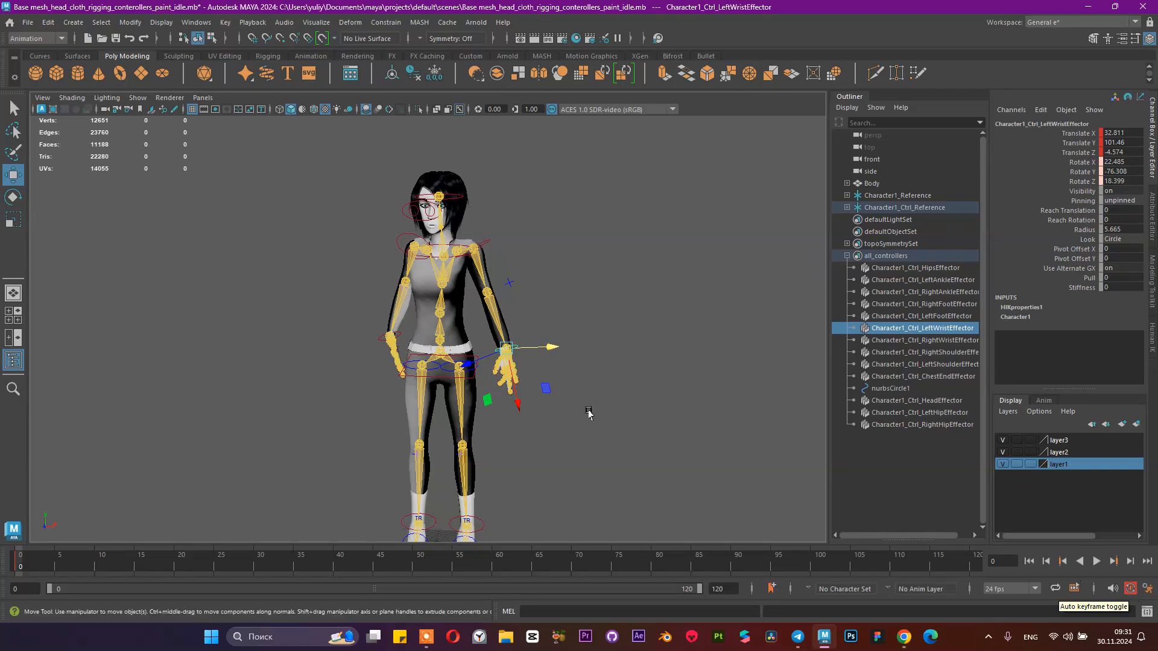
pyautogui.keyDown('alt'); pyautogui.moveTo(589, 411); pyautogui.dragTo(457, 356); pyautogui.keyUp('alt')
pyautogui.scroll(3, 399, 344)
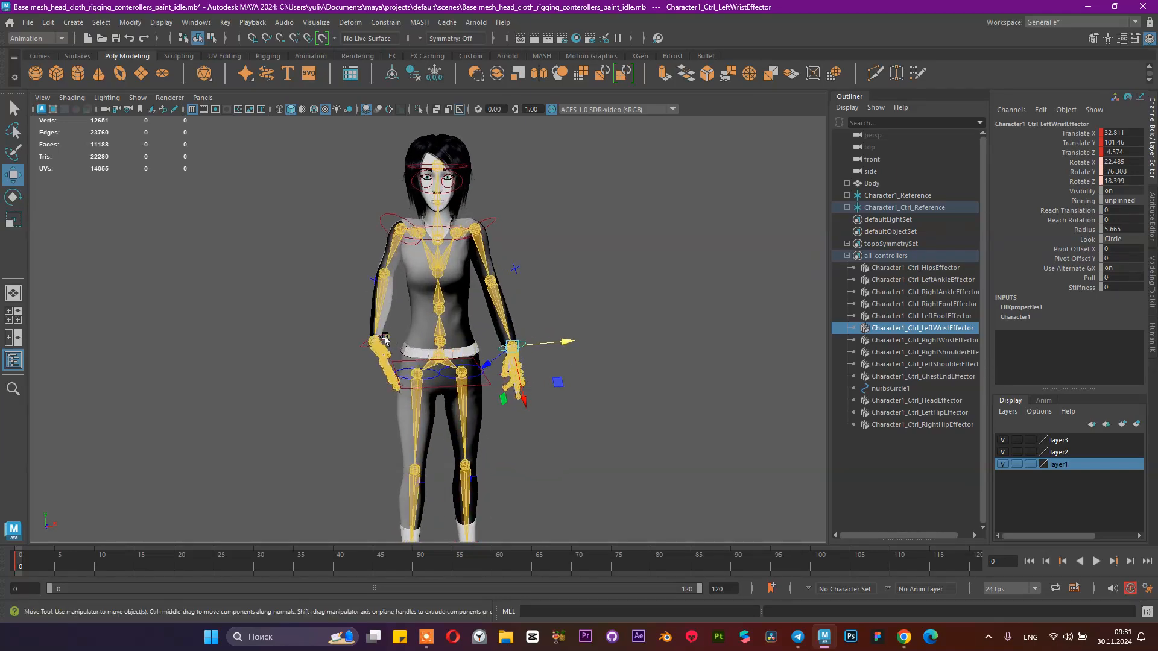
# - Move the right wrist controller outward to about -28.3, 104.5, -3.5 and rotate it so the hand hangs beside the hip
pyautogui.click(385, 339)
pyautogui.keyDown('alt'); pyautogui.moveTo(385, 339); pyautogui.dragTo(471, 361); pyautogui.keyUp('alt')
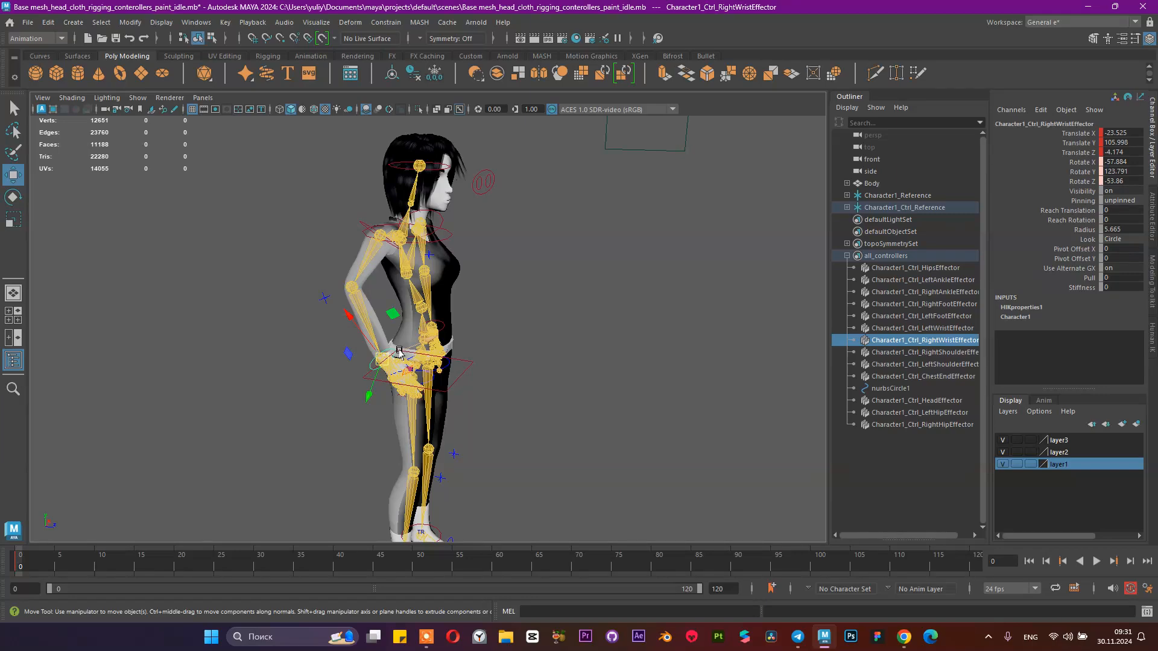
pyautogui.moveTo(354, 320); pyautogui.dragTo(271, 331)
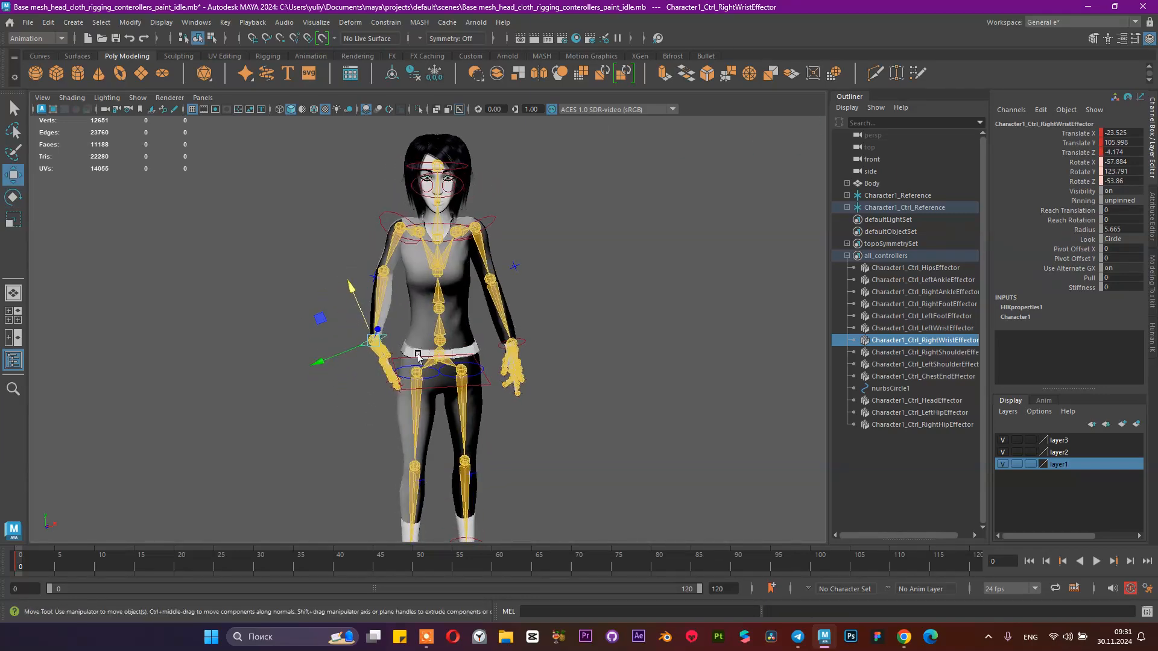
pyautogui.moveTo(326, 365); pyautogui.dragTo(310, 362)
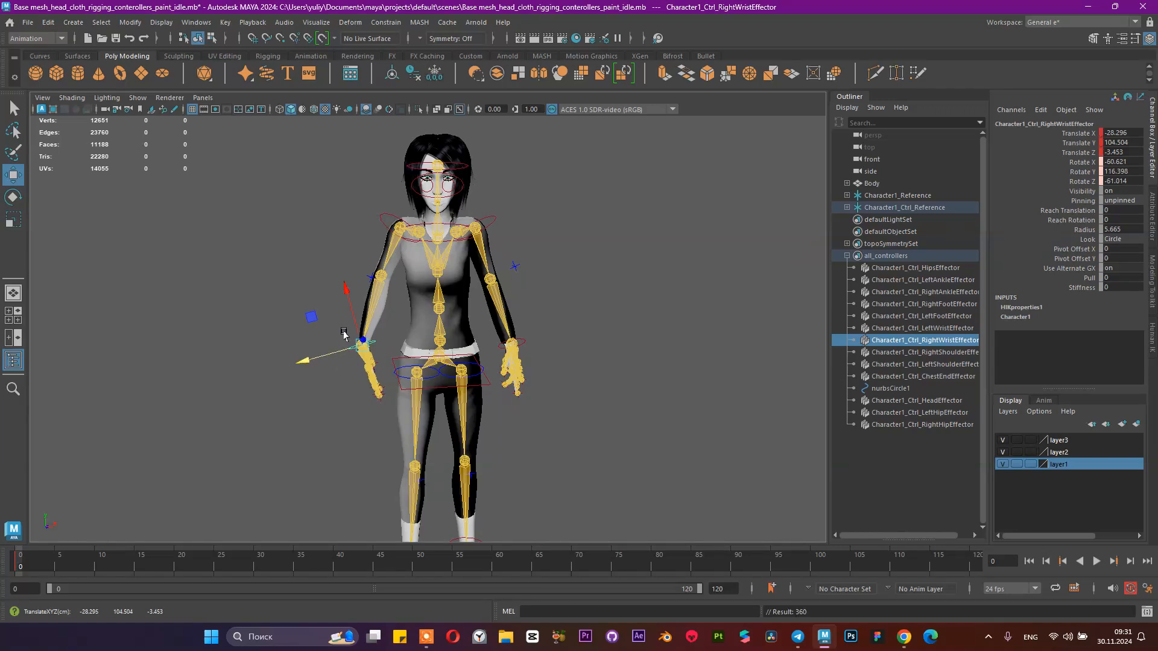
pyautogui.press('e')
pyautogui.moveTo(400, 308); pyautogui.dragTo(413, 353)
pyautogui.click(381, 221)
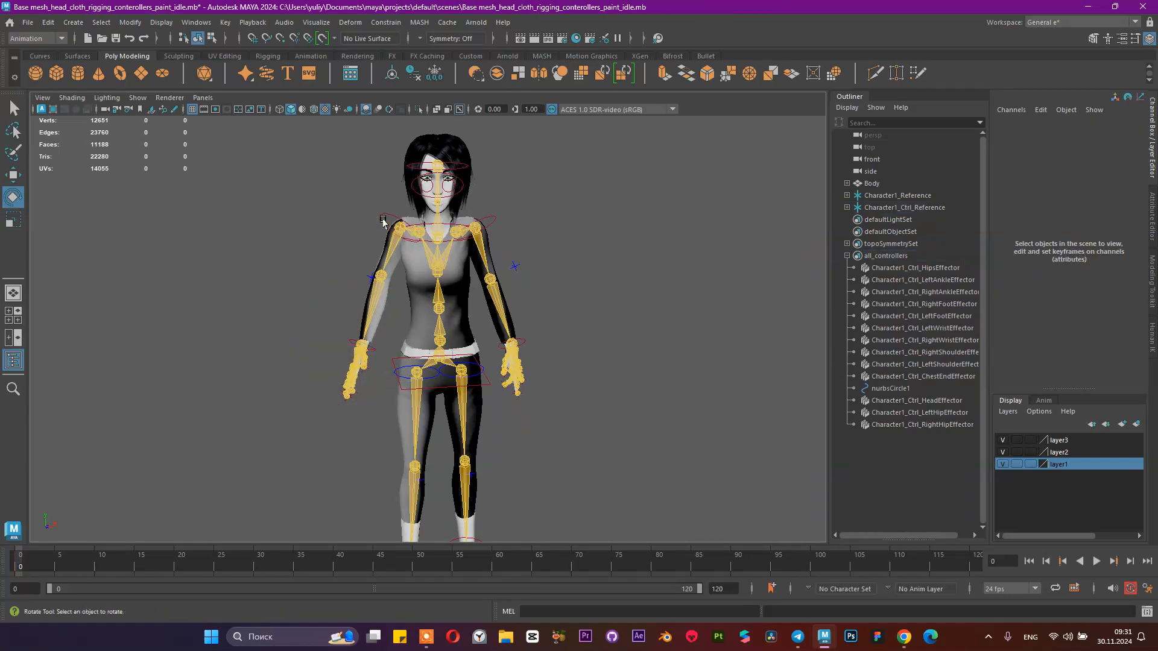
# - Move the chest controller slightly to about 1.3, 148.0, -1.6 from the side view
pyautogui.click(380, 214)
pyautogui.moveTo(375, 178); pyautogui.dragTo(548, 225)
pyautogui.click(458, 234)
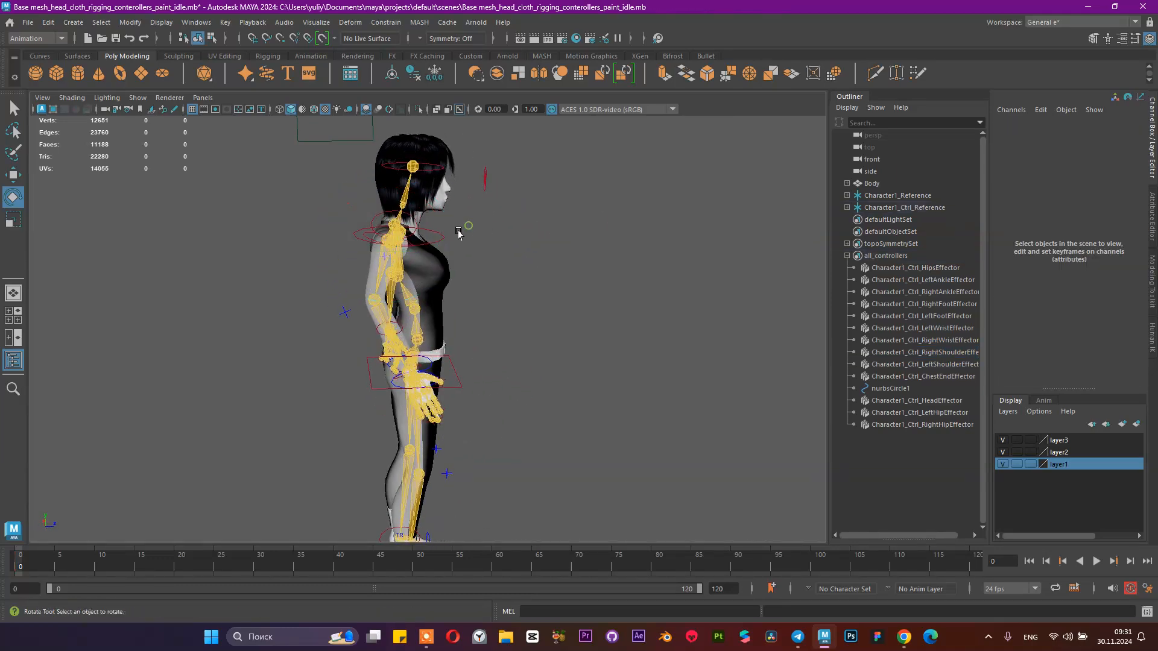
pyautogui.press('w')
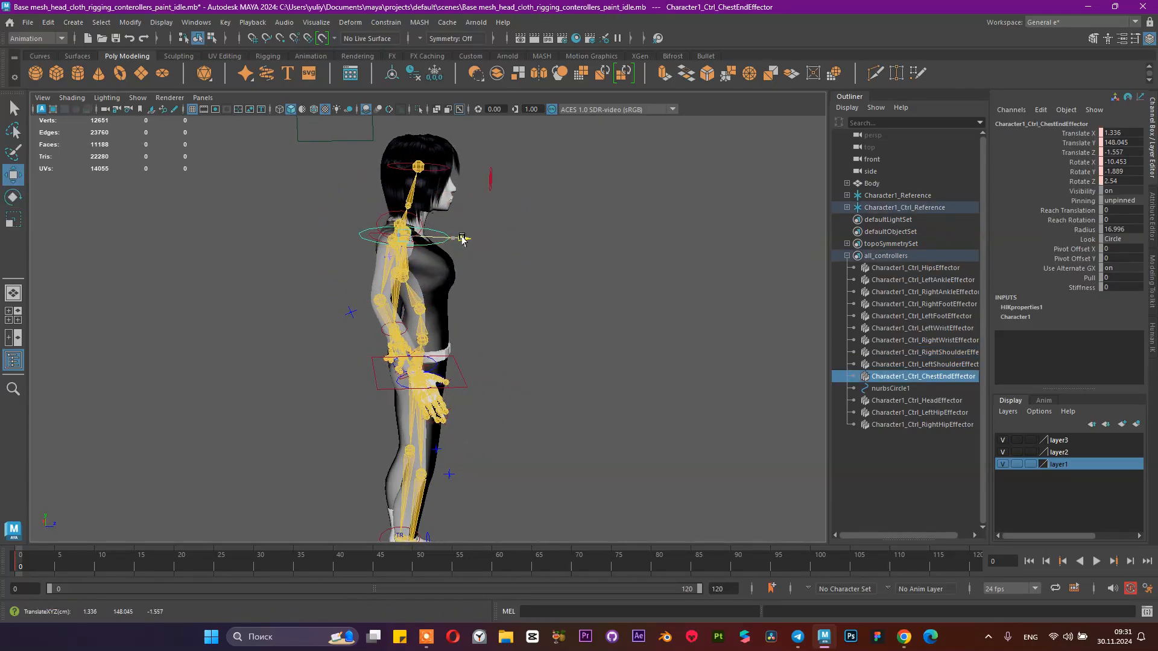
pyautogui.click(523, 259)
pyautogui.keyDown('alt'); pyautogui.moveTo(522, 258); pyautogui.dragTo(512, 295); pyautogui.keyUp('alt')
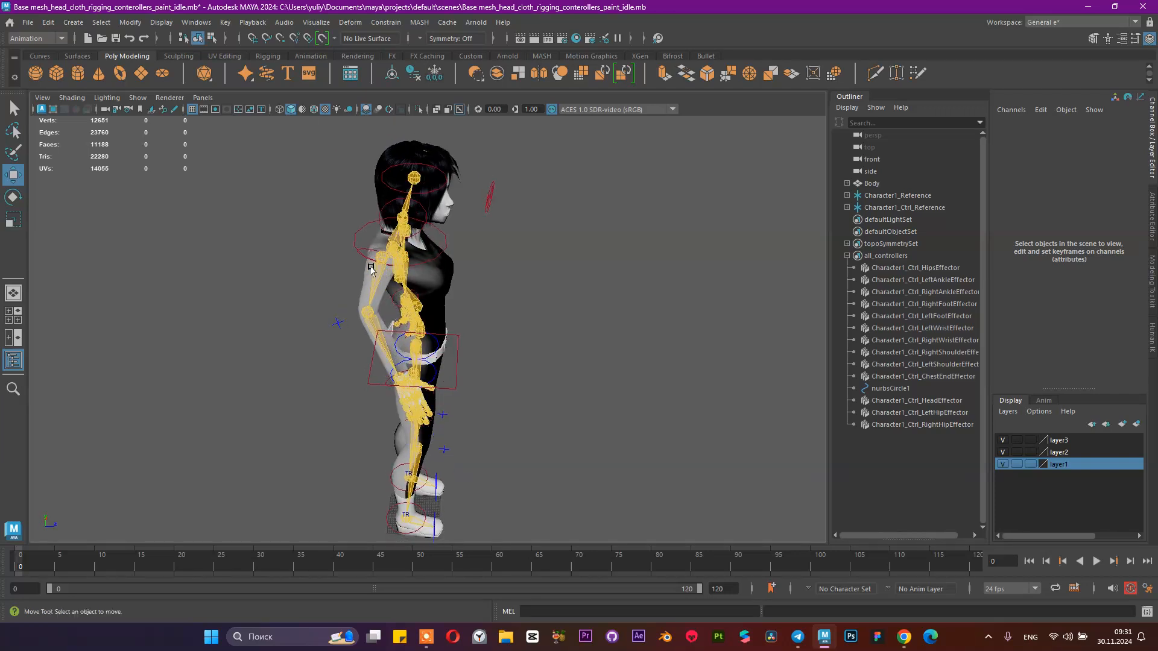
# - Rotate both shoulder controllers so the arms hang beside the body, with the left one at about 19.5, 60.8, -17.4
pyautogui.click(362, 256)
pyautogui.press('e')
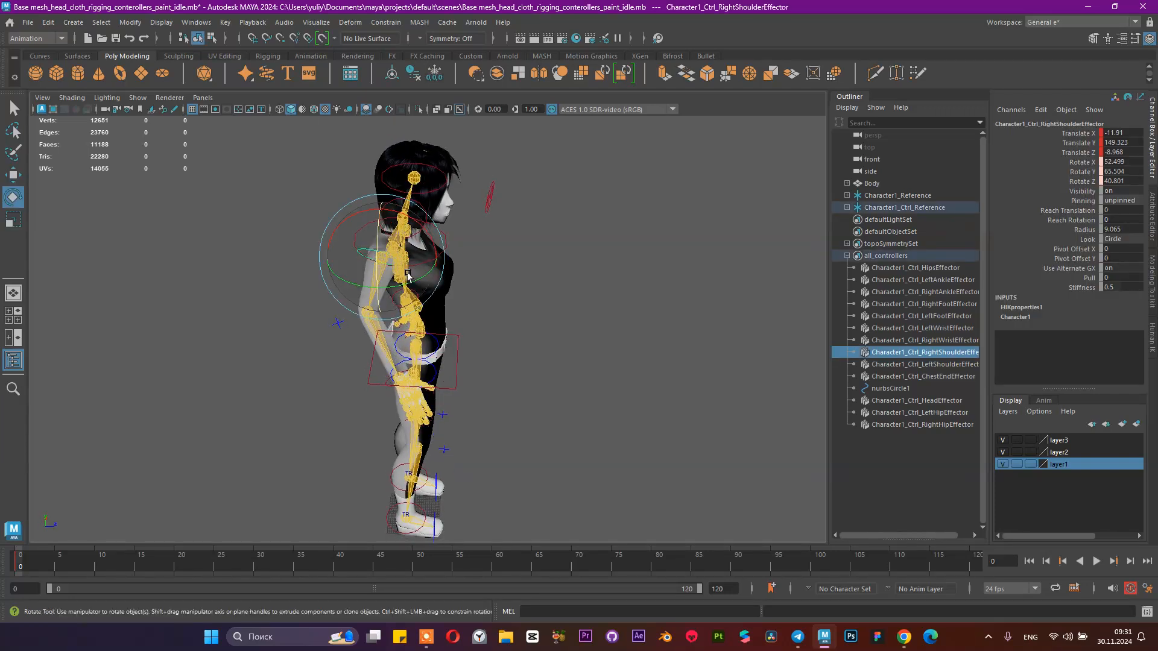
pyautogui.moveTo(407, 275); pyautogui.dragTo(284, 217)
pyautogui.click(505, 226)
pyautogui.keyDown('alt'); pyautogui.moveTo(505, 227); pyautogui.dragTo(446, 216); pyautogui.keyUp('alt')
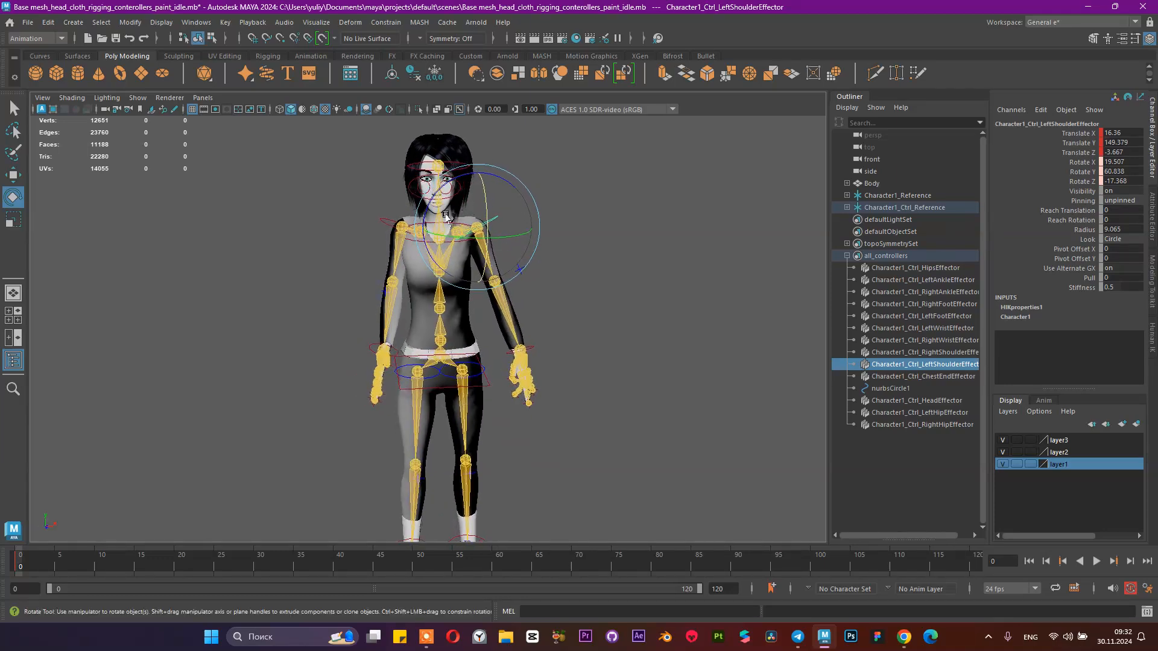
pyautogui.click(387, 223)
pyautogui.moveTo(363, 189); pyautogui.dragTo(370, 204)
# - Move the right wrist controller to refine how the right arm hangs beside the hip
pyautogui.click(371, 345)
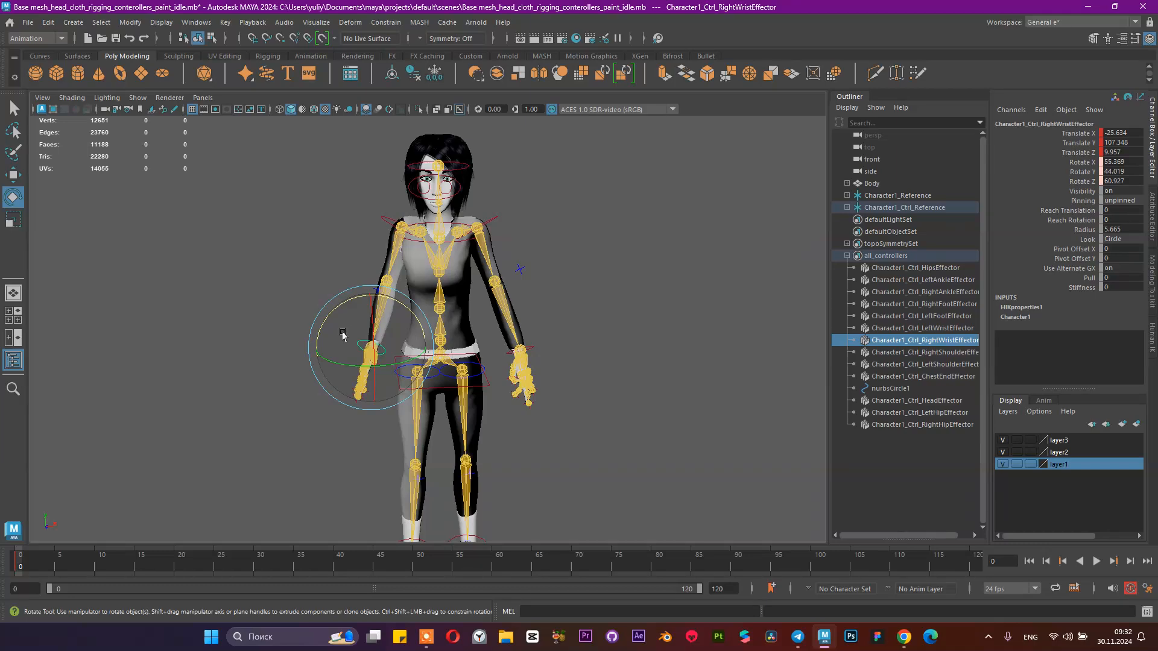
pyautogui.press('w')
pyautogui.moveTo(315, 327); pyautogui.dragTo(372, 321)
# - Rotate the hips controller to about 3.9, 0.2, 1.6 at frame 0
pyautogui.keyDown('alt'); pyautogui.moveTo(560, 412); pyautogui.dragTo(569, 269, button='middle'); pyautogui.keyUp('alt')
pyautogui.keyDown('alt'); pyautogui.moveTo(563, 297); pyautogui.dragTo(496, 317, button='right'); pyautogui.keyUp('alt')
pyautogui.keyDown('alt'); pyautogui.moveTo(497, 318); pyautogui.dragTo(494, 379, button='middle'); pyautogui.keyUp('alt')
pyautogui.click(483, 329)
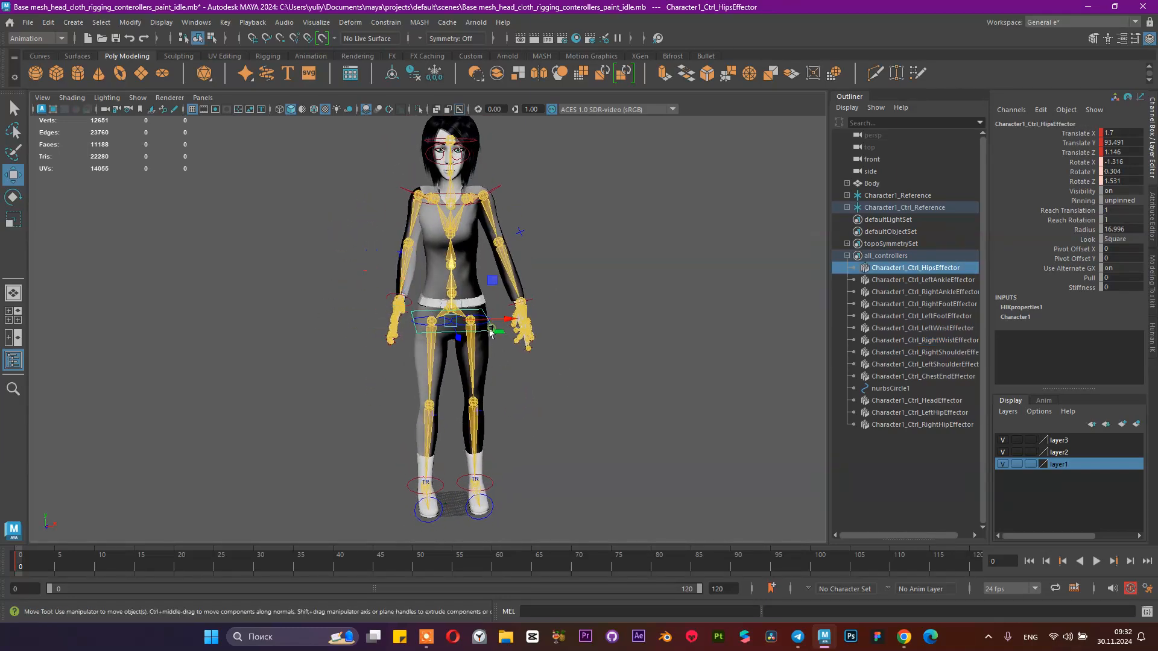
pyautogui.press('e')
pyautogui.moveTo(481, 334); pyautogui.dragTo(504, 410)
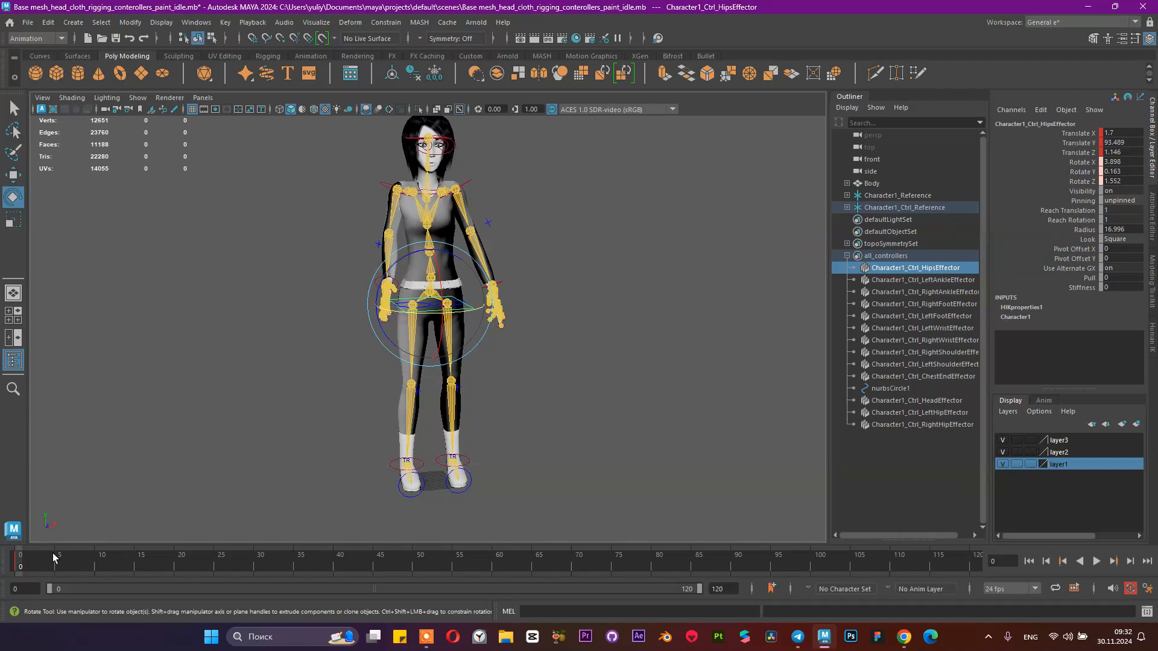
# - Play the timeline and stop it with the current time at frame 24
pyautogui.hotkey('alt', 'v')
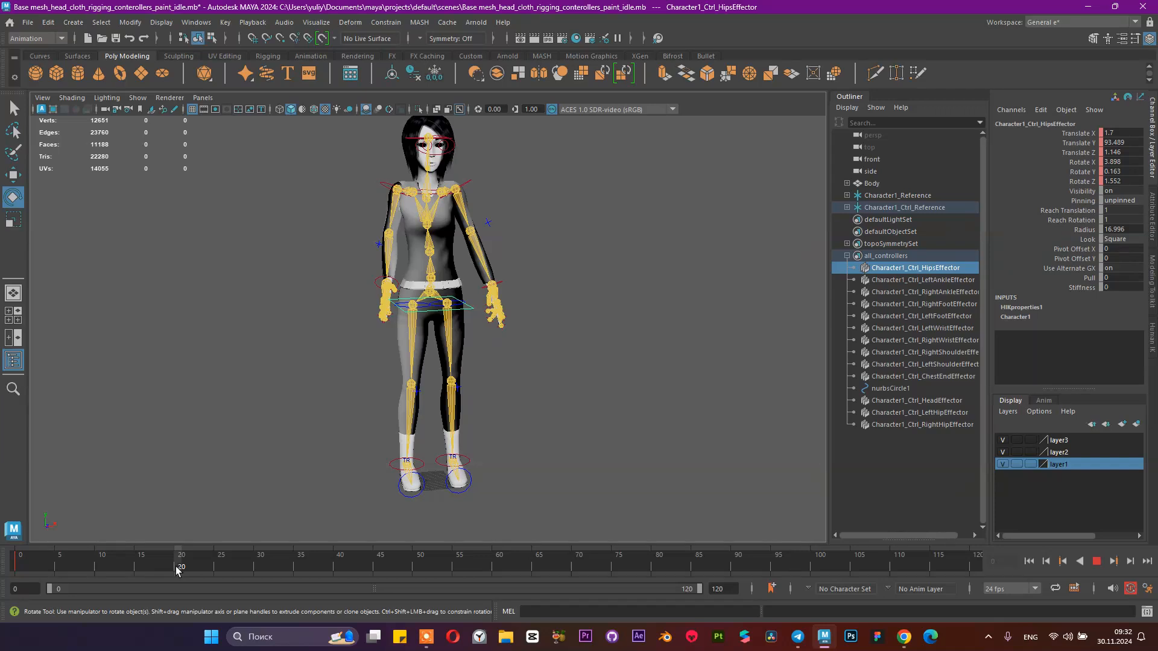
pyautogui.click(207, 576)
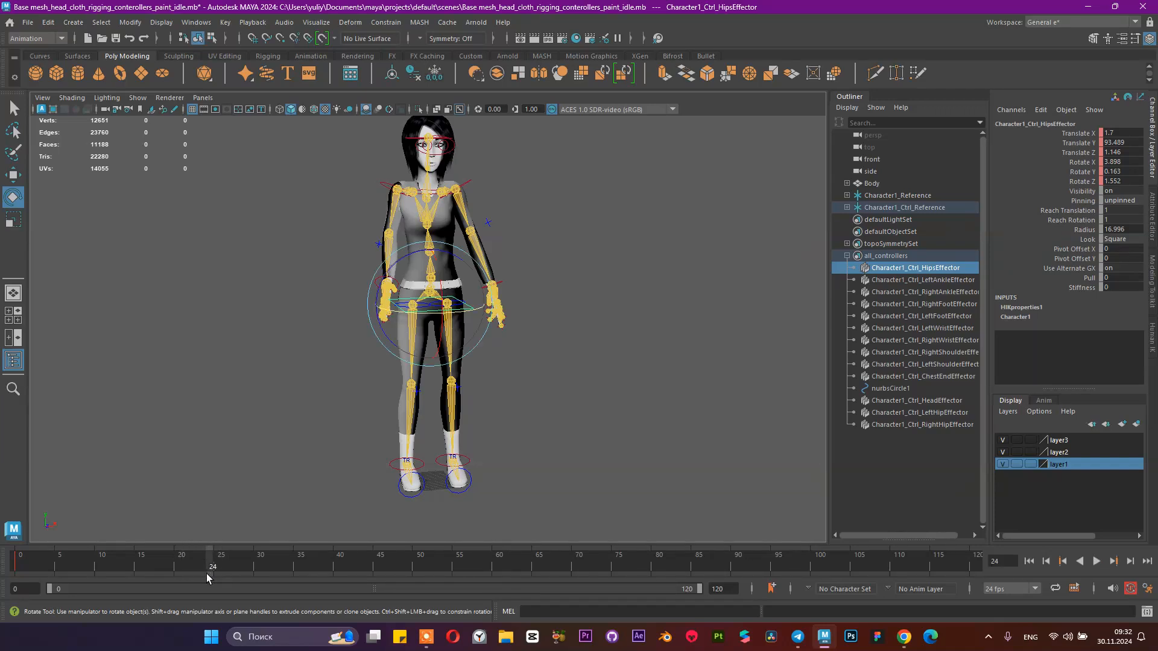
pyautogui.keyDown('alt'); pyautogui.moveTo(563, 194); pyautogui.dragTo(492, 239); pyautogui.keyUp('alt')
pyautogui.scroll(-2, 483, 228)
pyautogui.scroll(2, 480, 230)
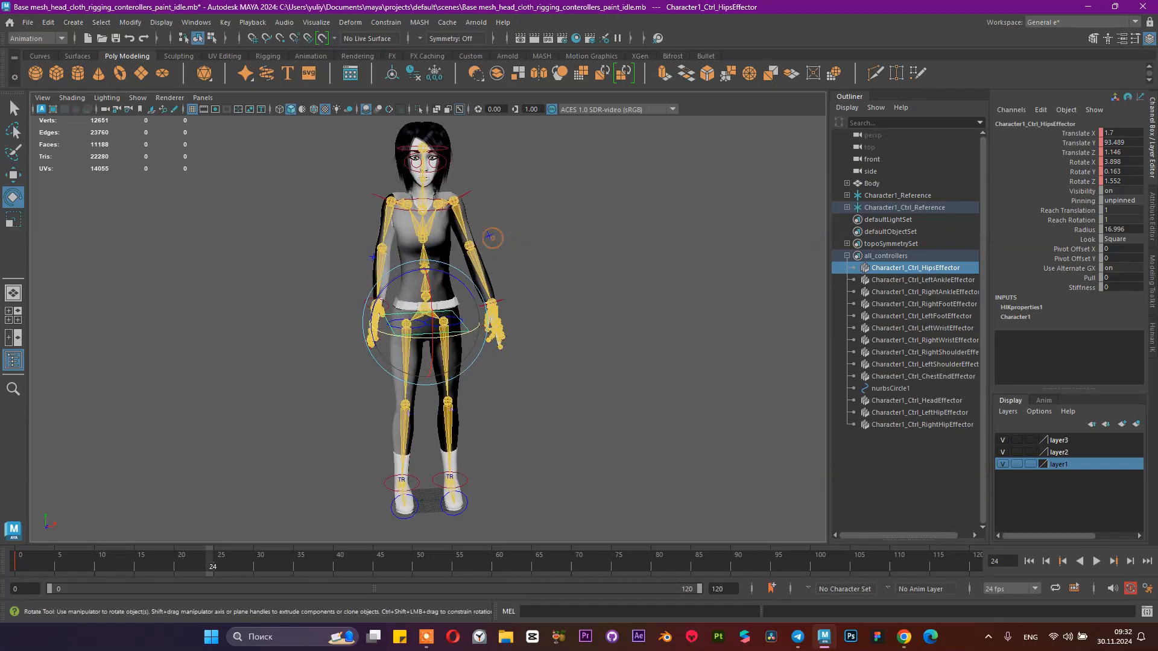
# - Switch to Chrome, play the idle animation reference video to examine the weight shift, and return to Maya
pyautogui.click(905, 638)
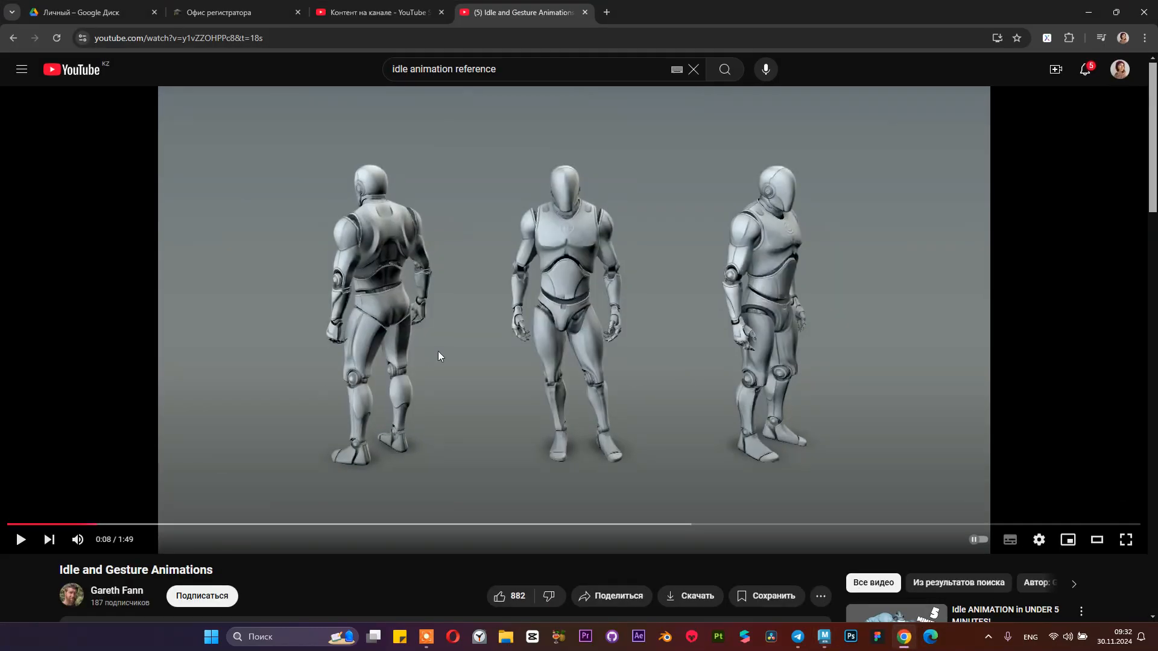
pyautogui.click(438, 352)
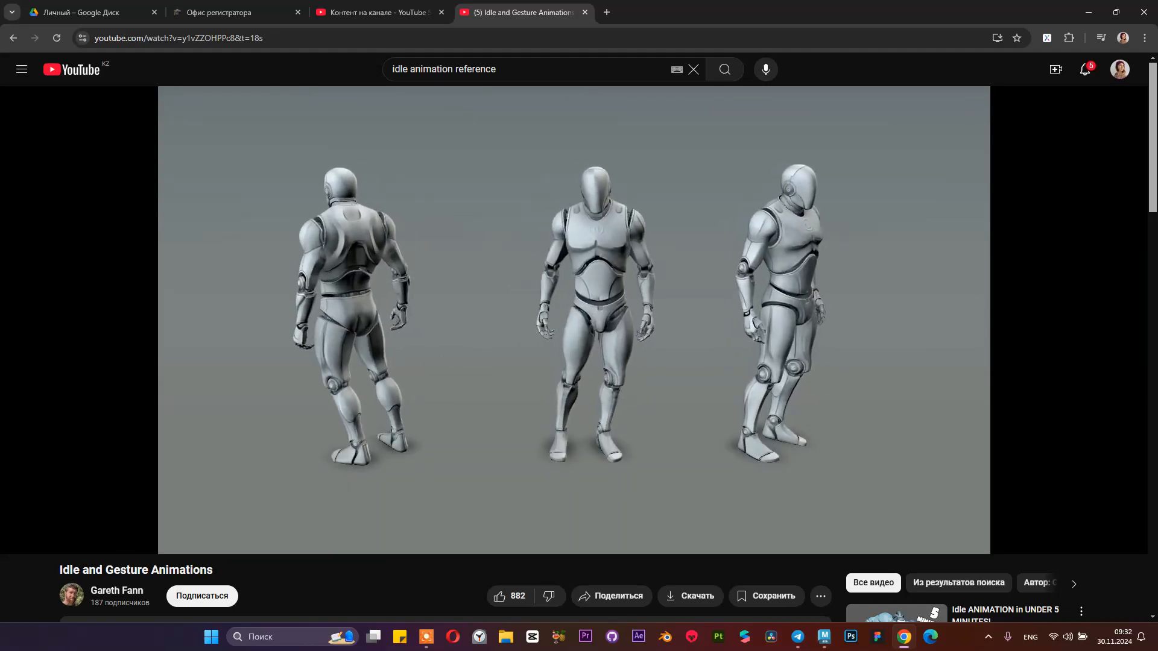
pyautogui.click(439, 356)
pyautogui.hotkey('alt', 'Tab')
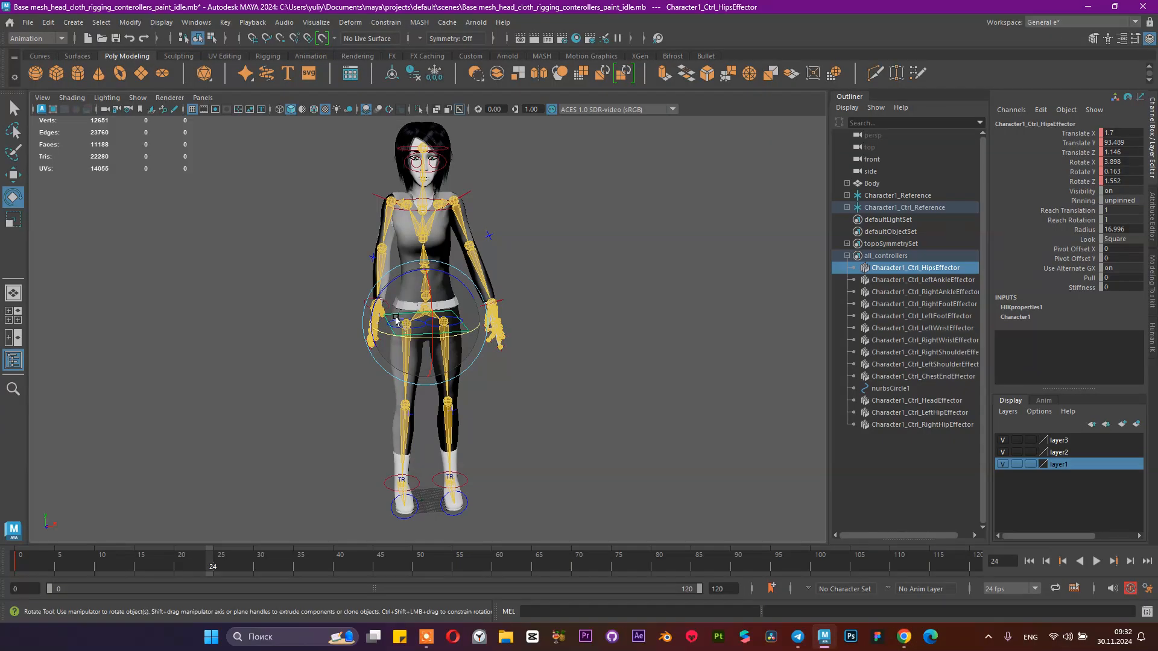
# - Move the hips controller sideways to about 6.2, 93.5, 0.8 at frame 24
pyautogui.keyDown('alt'); pyautogui.moveTo(396, 319); pyautogui.dragTo(443, 337); pyautogui.keyUp('alt')
pyautogui.keyDown('alt'); pyautogui.moveTo(443, 337); pyautogui.dragTo(486, 354, button='right'); pyautogui.keyUp('alt')
pyautogui.keyDown('alt'); pyautogui.moveTo(486, 354); pyautogui.dragTo(500, 361); pyautogui.keyUp('alt')
pyautogui.keyDown('alt'); pyautogui.moveTo(523, 392); pyautogui.dragTo(521, 338, button='middle'); pyautogui.keyUp('alt')
pyautogui.keyDown('alt'); pyautogui.moveTo(521, 338); pyautogui.dragTo(520, 355); pyautogui.keyUp('alt')
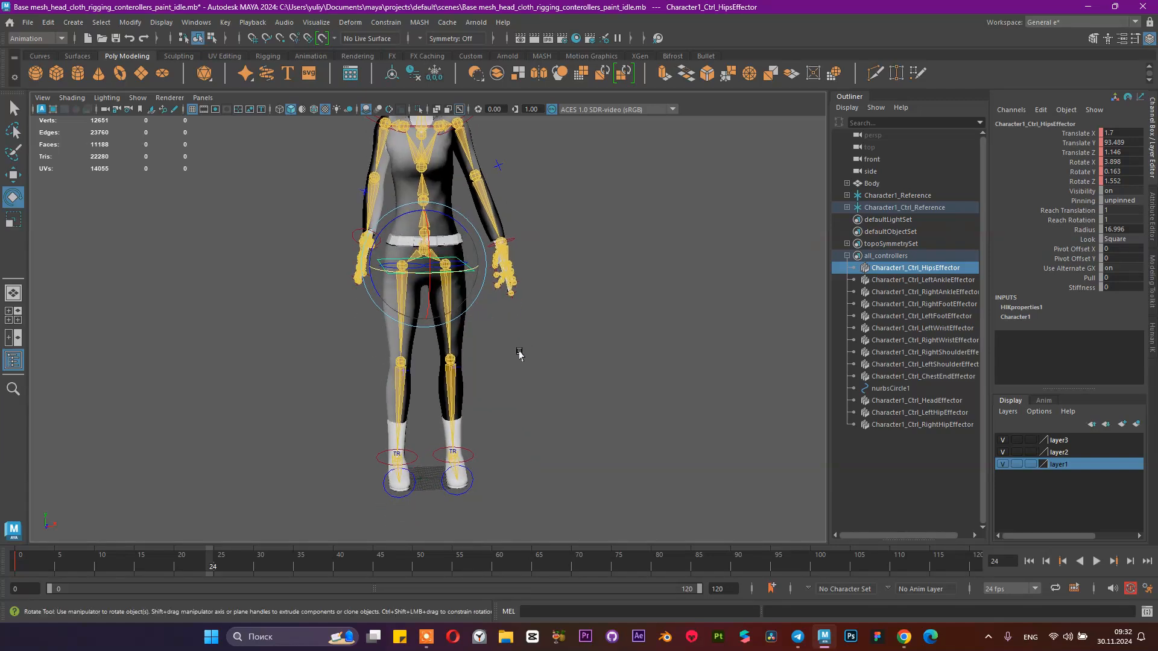
pyautogui.click(539, 330)
pyautogui.click(470, 268)
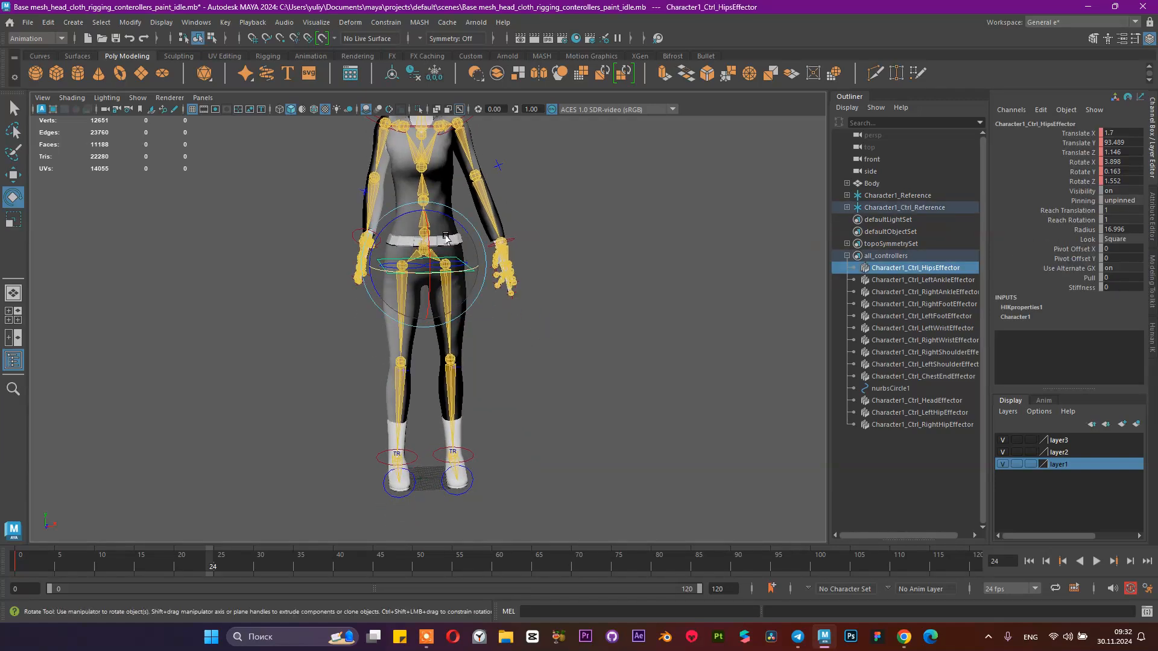
pyautogui.press('w')
pyautogui.moveTo(472, 268); pyautogui.dragTo(485, 270)
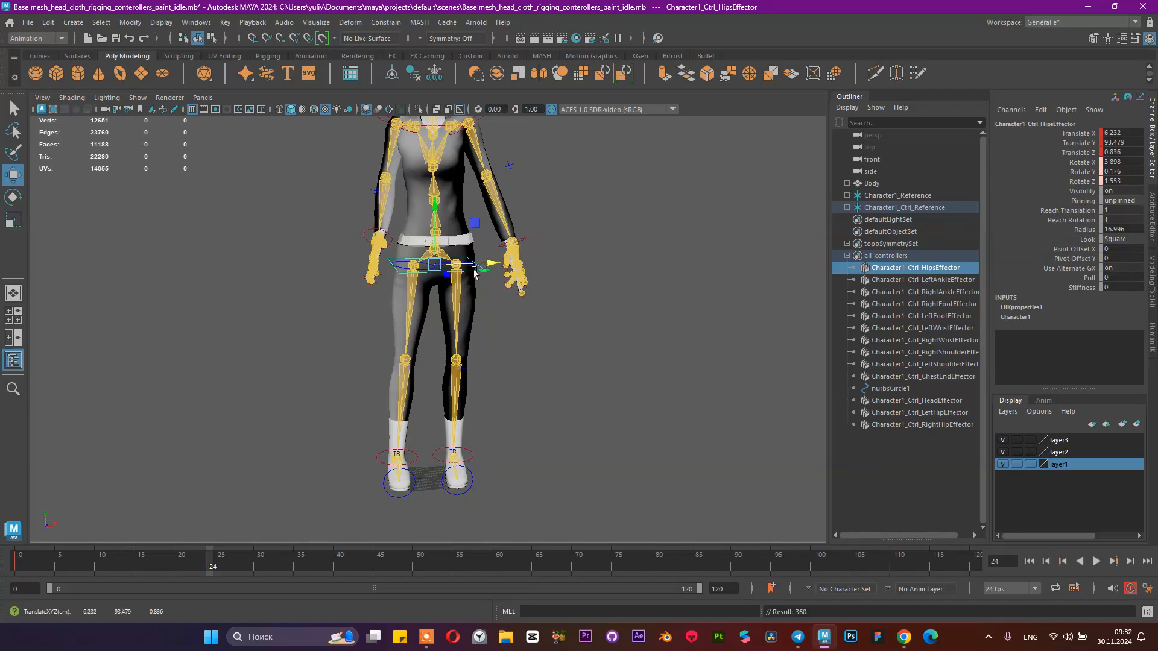
# - Rotate the right shoulder controller to about 11.7, 61.0, -7.4 at frame 24 to swing the right arm outward
pyautogui.keyDown('alt'); pyautogui.moveTo(408, 175); pyautogui.dragTo(407, 219, button='middle'); pyautogui.keyUp('alt')
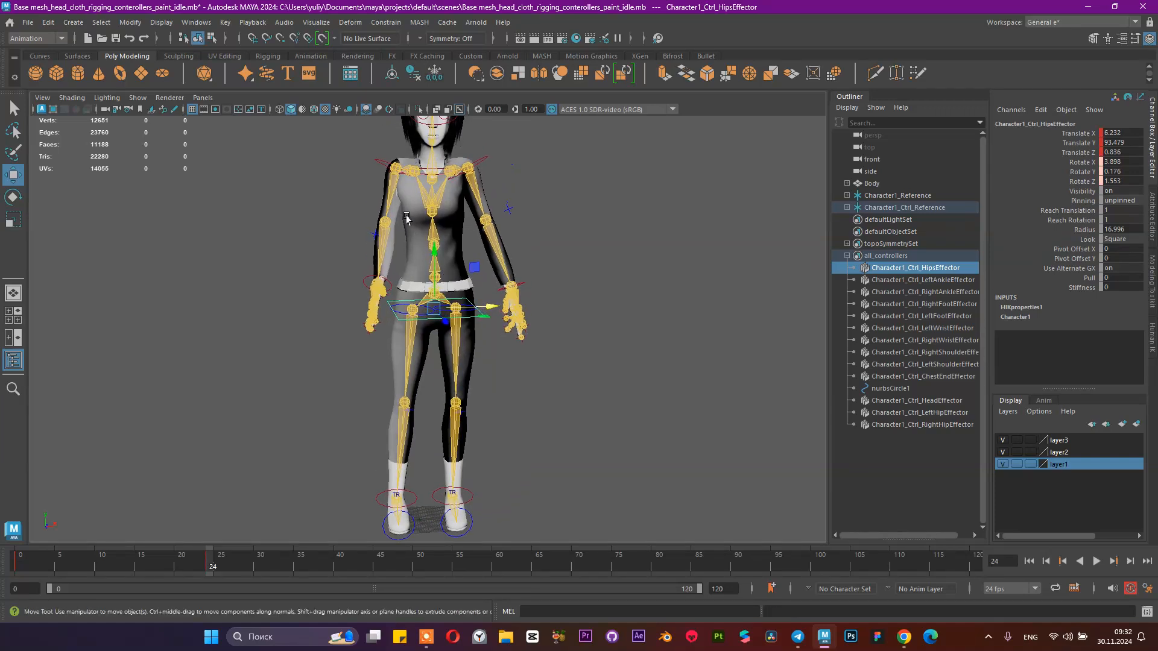
pyautogui.click(380, 164)
pyautogui.press('e')
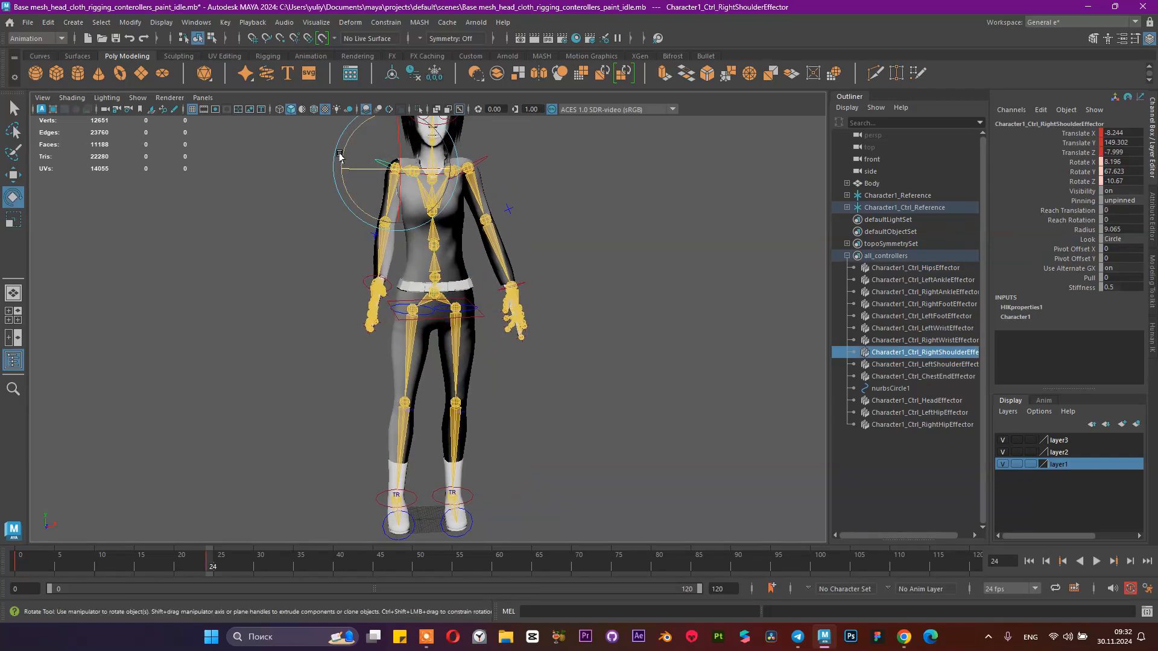
pyautogui.moveTo(357, 161); pyautogui.dragTo(342, 149)
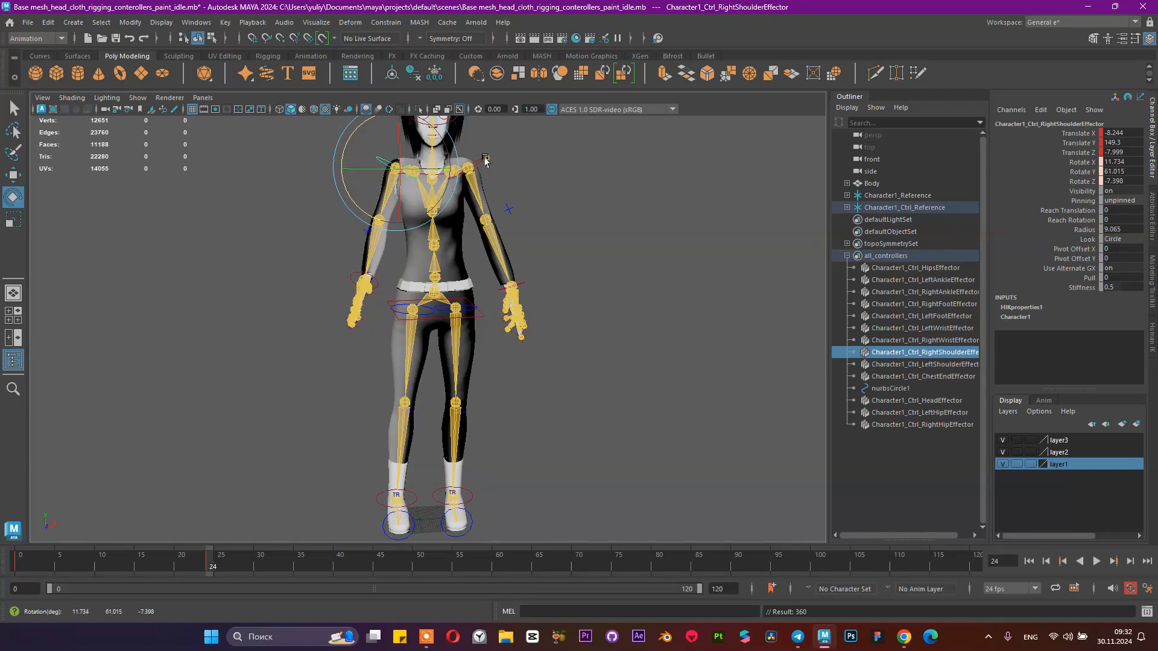
# - Rotate the left shoulder controller to about 19.3, 58.3, -12.4 at frame 24
pyautogui.click(481, 161)
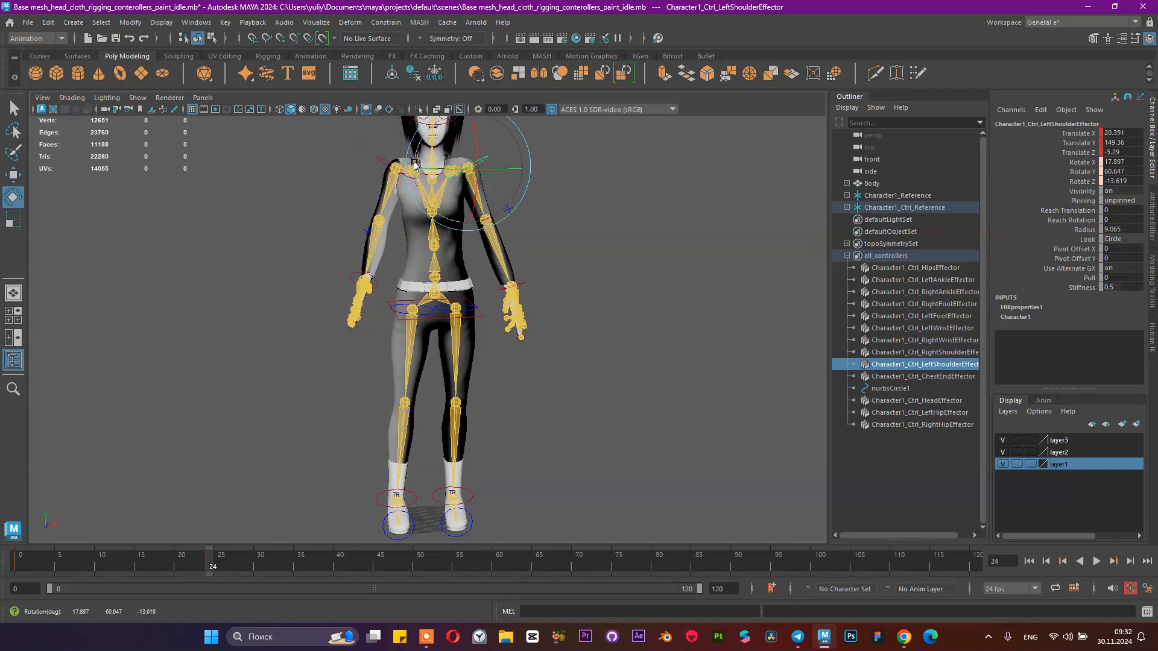
pyautogui.moveTo(419, 152); pyautogui.dragTo(470, 231)
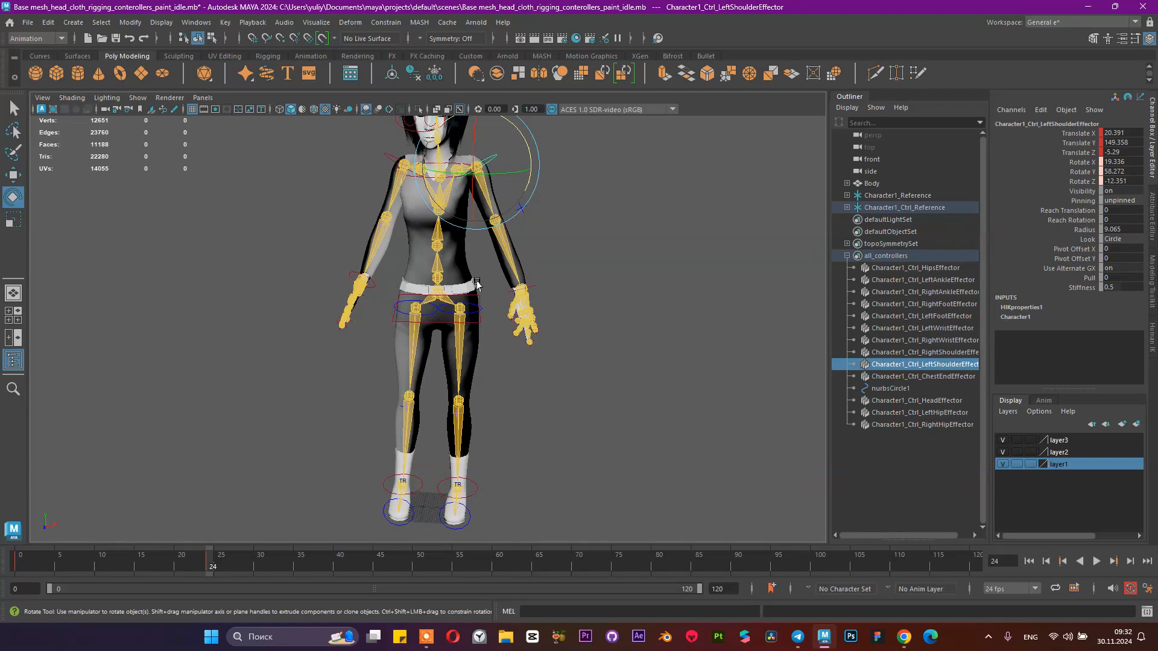
pyautogui.click(610, 203)
# - Move the chest controller slightly down to about 5.8, 147.6, -3.9 at frame 24
pyautogui.click(449, 175)
pyautogui.press('w')
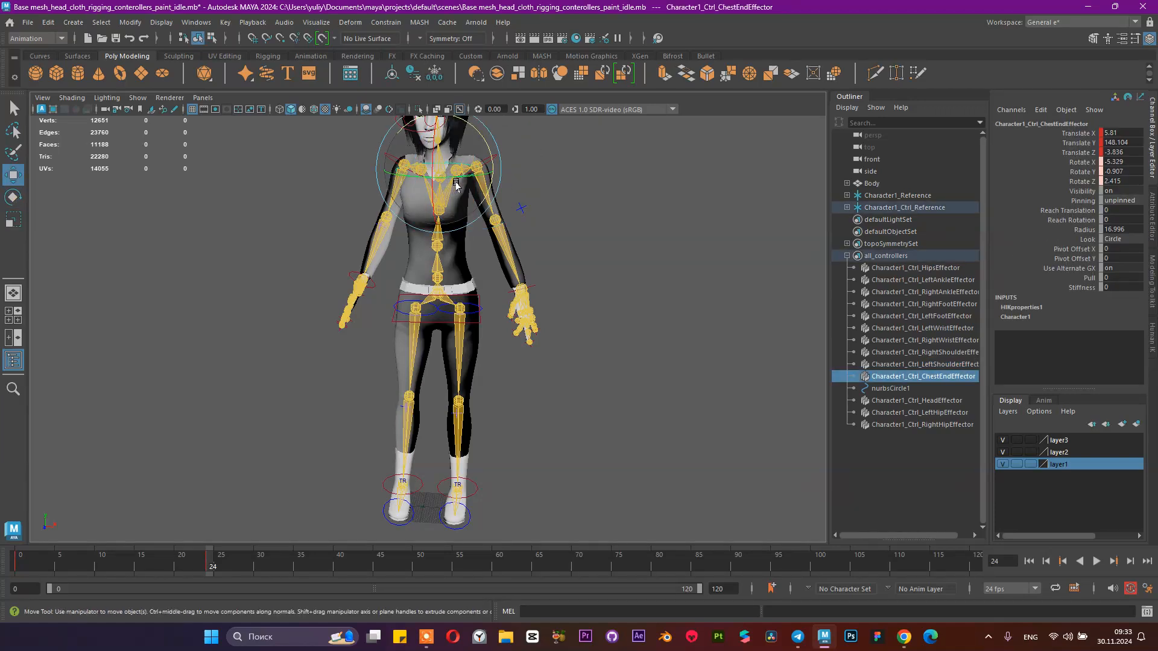
pyautogui.keyDown('alt'); pyautogui.moveTo(456, 182); pyautogui.dragTo(483, 155); pyautogui.keyUp('alt')
pyautogui.keyDown('alt'); pyautogui.moveTo(483, 155); pyautogui.dragTo(480, 171, button='middle'); pyautogui.keyUp('alt')
pyautogui.moveTo(429, 145); pyautogui.dragTo(428, 144)
pyautogui.keyDown('alt'); pyautogui.moveTo(561, 227); pyautogui.dragTo(558, 260, button='right'); pyautogui.keyUp('alt')
pyautogui.keyDown('alt'); pyautogui.moveTo(556, 269); pyautogui.dragTo(553, 262, button='middle'); pyautogui.keyUp('alt')
# - Play the animation from frame 0 to check the body's sideways shift, and return to frame 0
pyautogui.click(1031, 562)
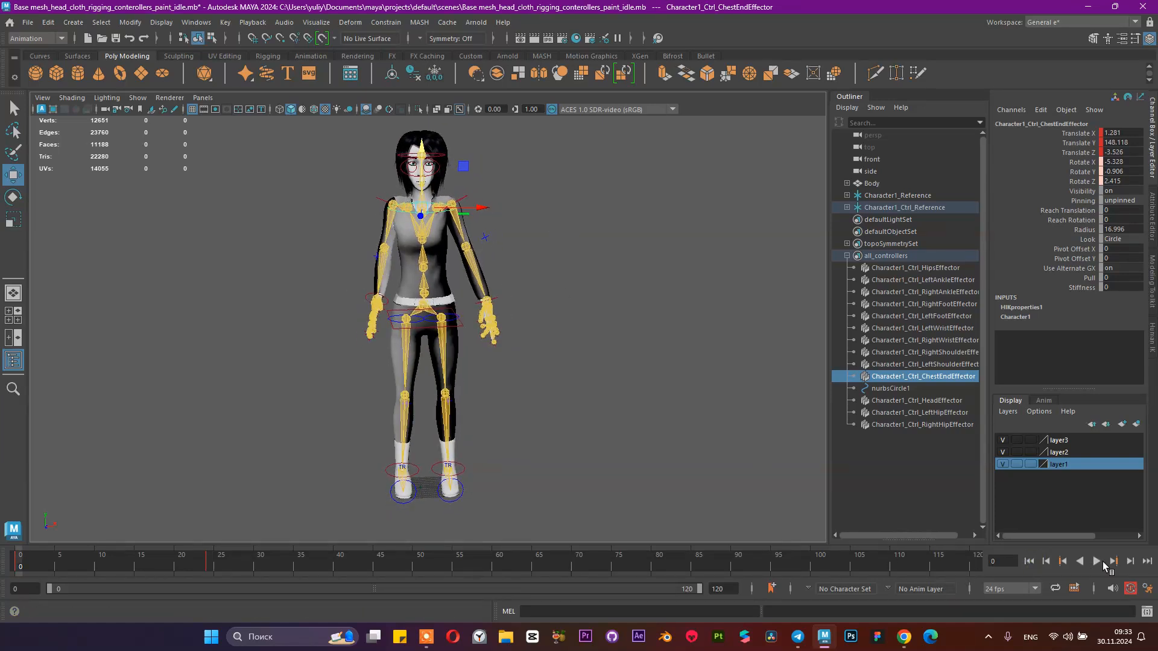
pyautogui.click(1101, 563)
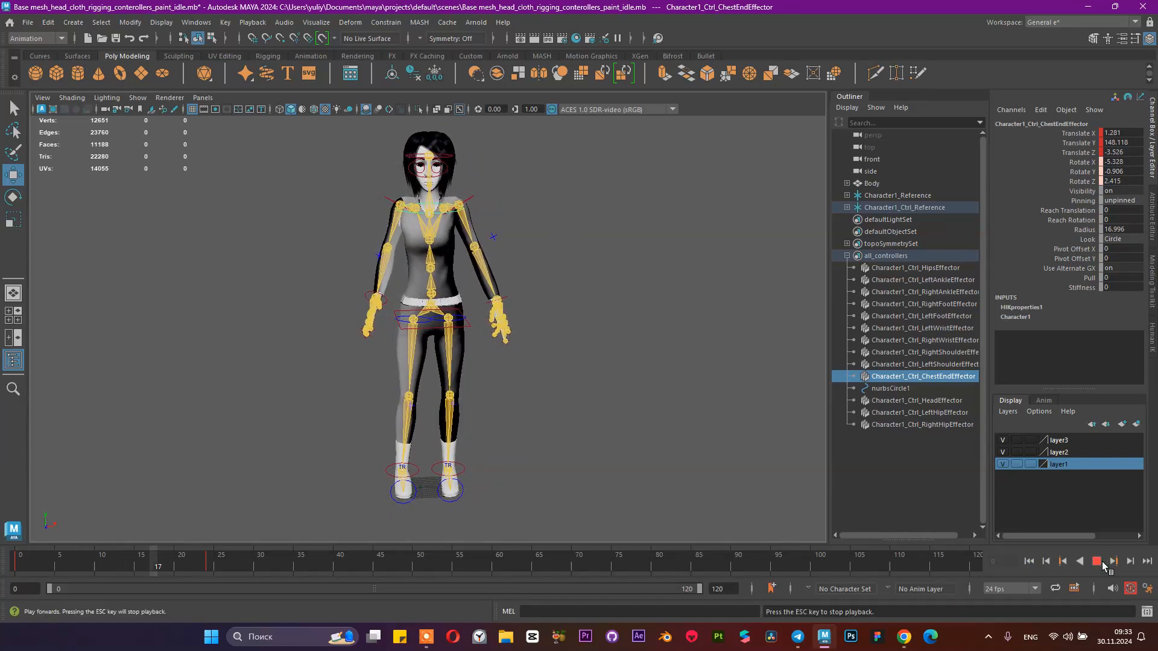
pyautogui.click(1101, 562)
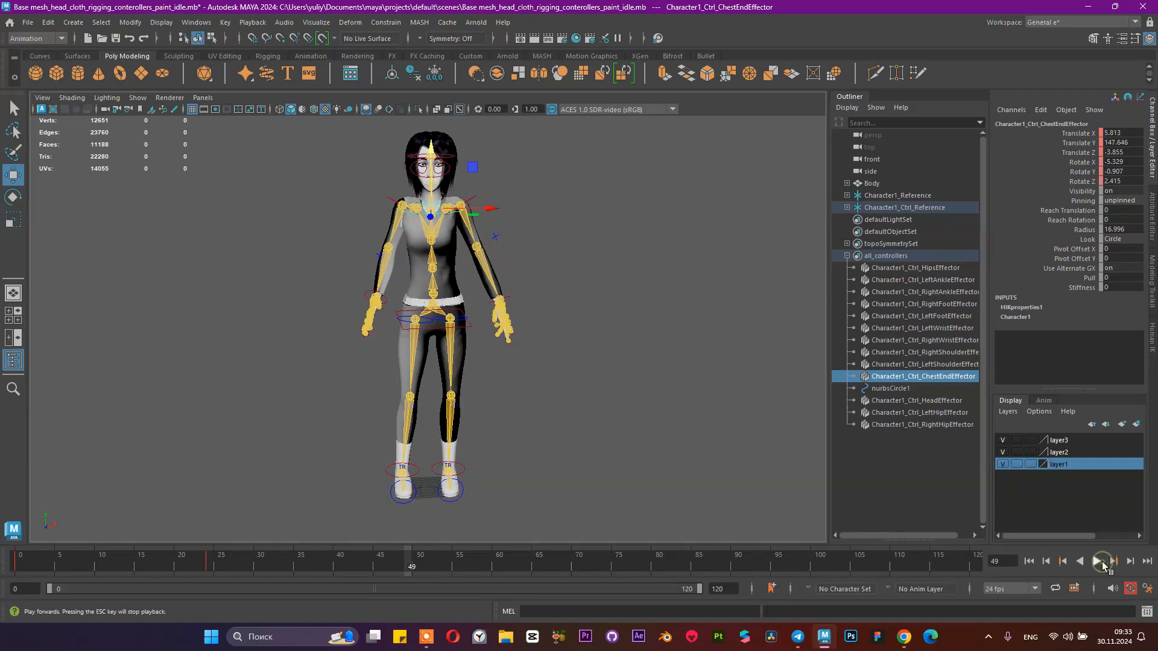
pyautogui.click(1029, 561)
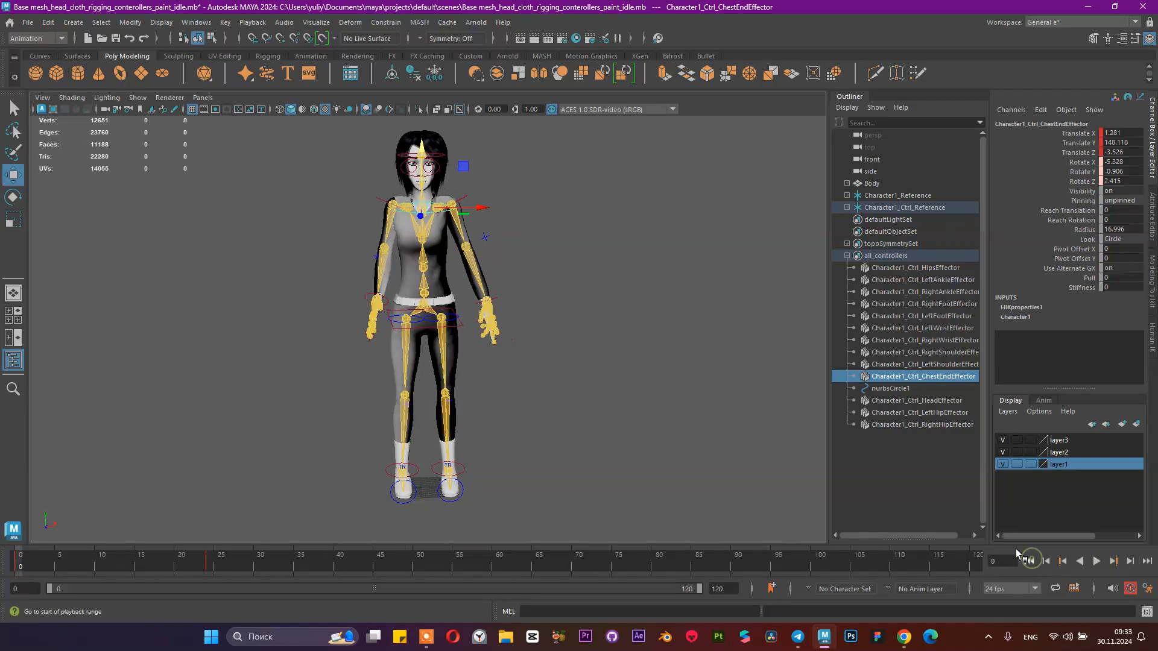
# - Examine the nurbsCircle1 eye control and the head controller around the character's head
pyautogui.click(911, 389)
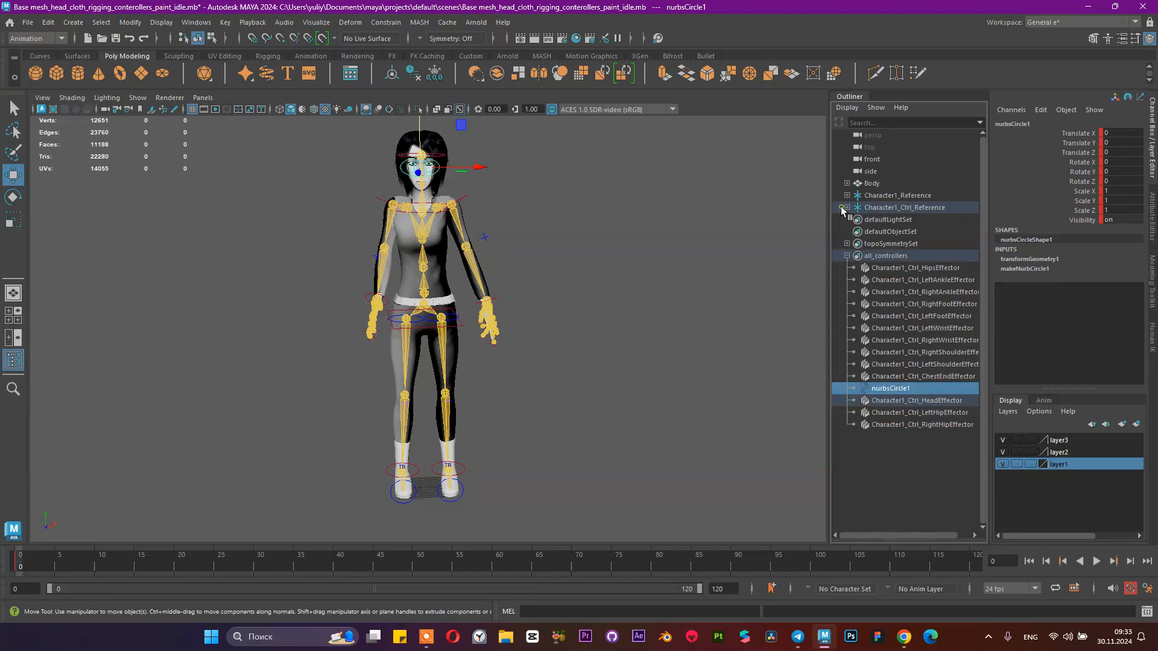
pyautogui.keyDown('alt'); pyautogui.moveTo(561, 291); pyautogui.dragTo(612, 359); pyautogui.keyUp('alt')
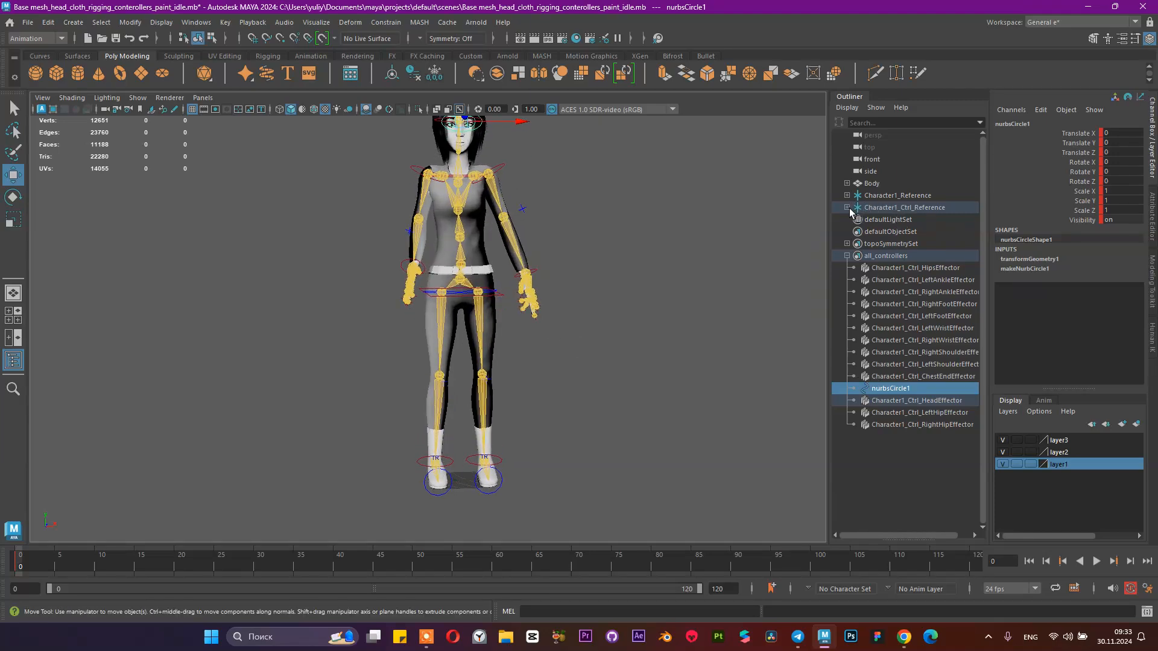
pyautogui.keyDown('alt'); pyautogui.moveTo(587, 227); pyautogui.dragTo(595, 302); pyautogui.keyUp('alt')
pyautogui.keyDown('alt'); pyautogui.moveTo(594, 302); pyautogui.dragTo(667, 331, button='right'); pyautogui.keyUp('alt')
pyautogui.keyDown('alt'); pyautogui.moveTo(668, 331); pyautogui.dragTo(655, 365, button='middle'); pyautogui.keyUp('alt')
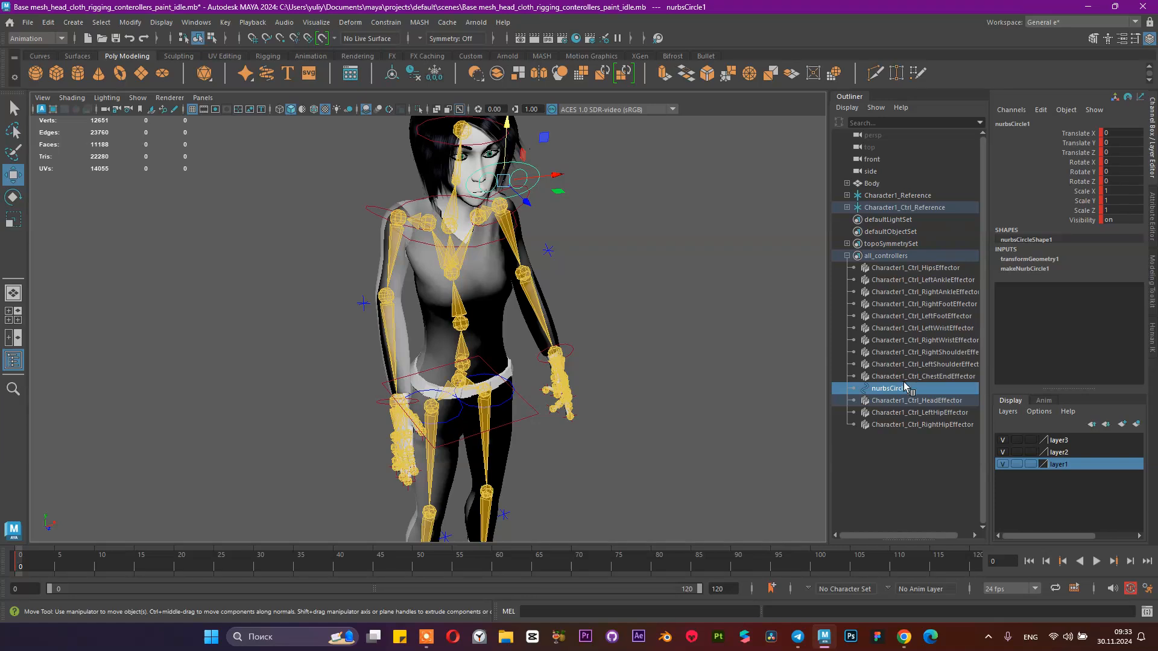
pyautogui.click(449, 146)
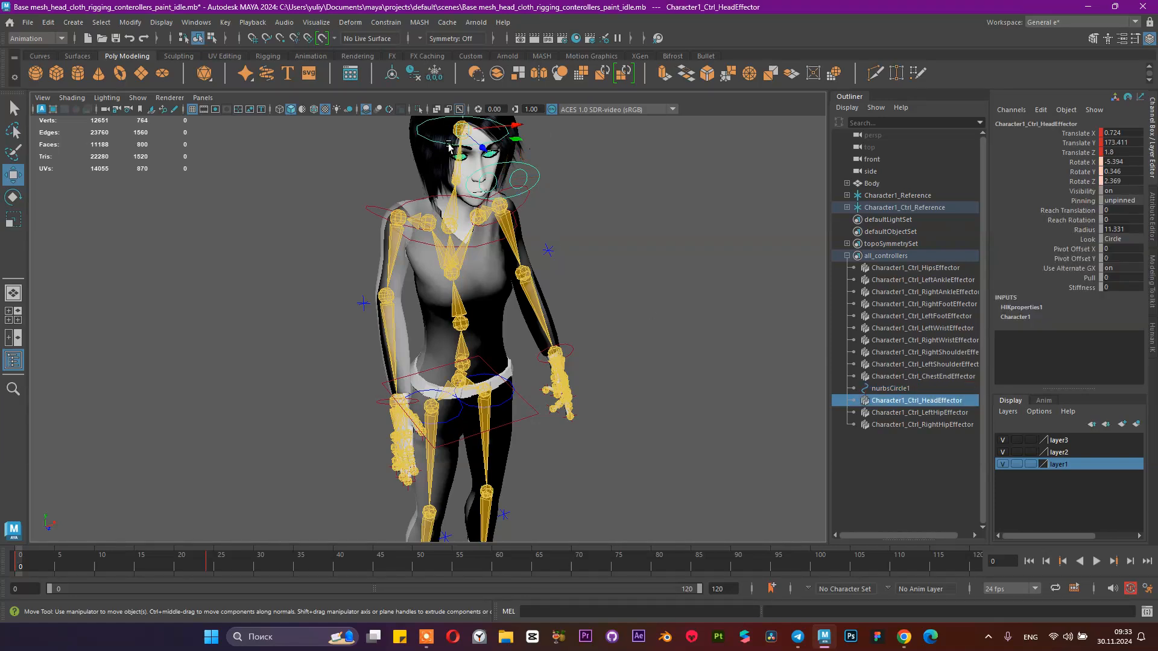
# - Expand the control rig hierarchy down to the head controller and select its children eye_l, eye_left and group1
pyautogui.click(846, 208)
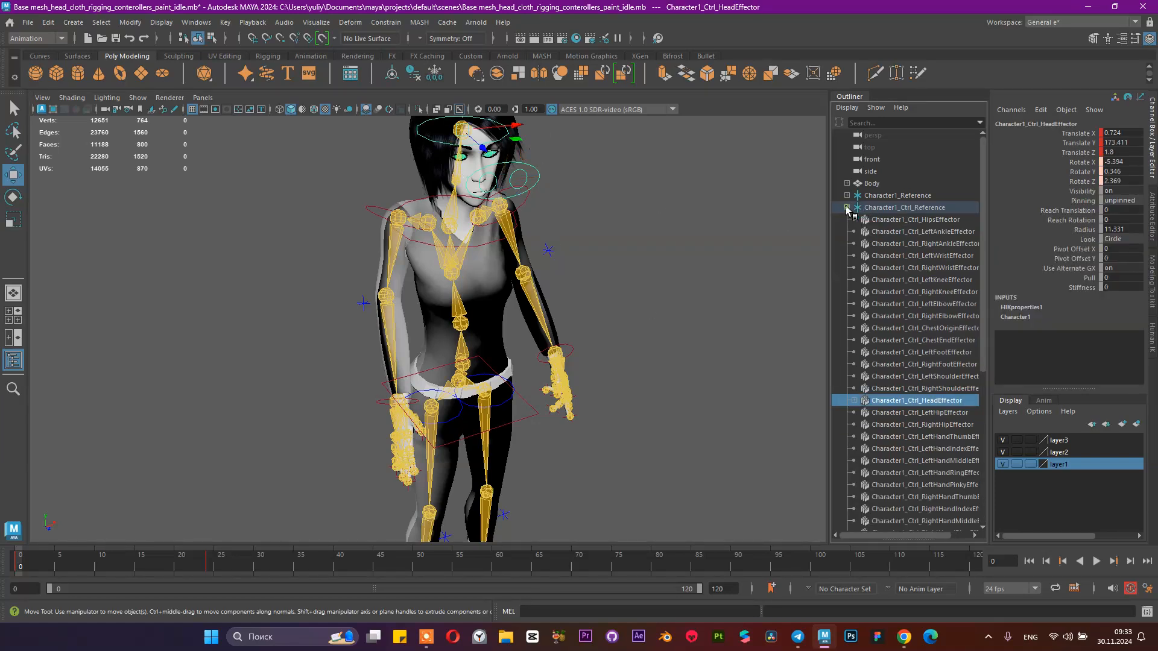
pyautogui.click(852, 401)
pyautogui.scroll(-3, 860, 402)
pyautogui.click(891, 316)
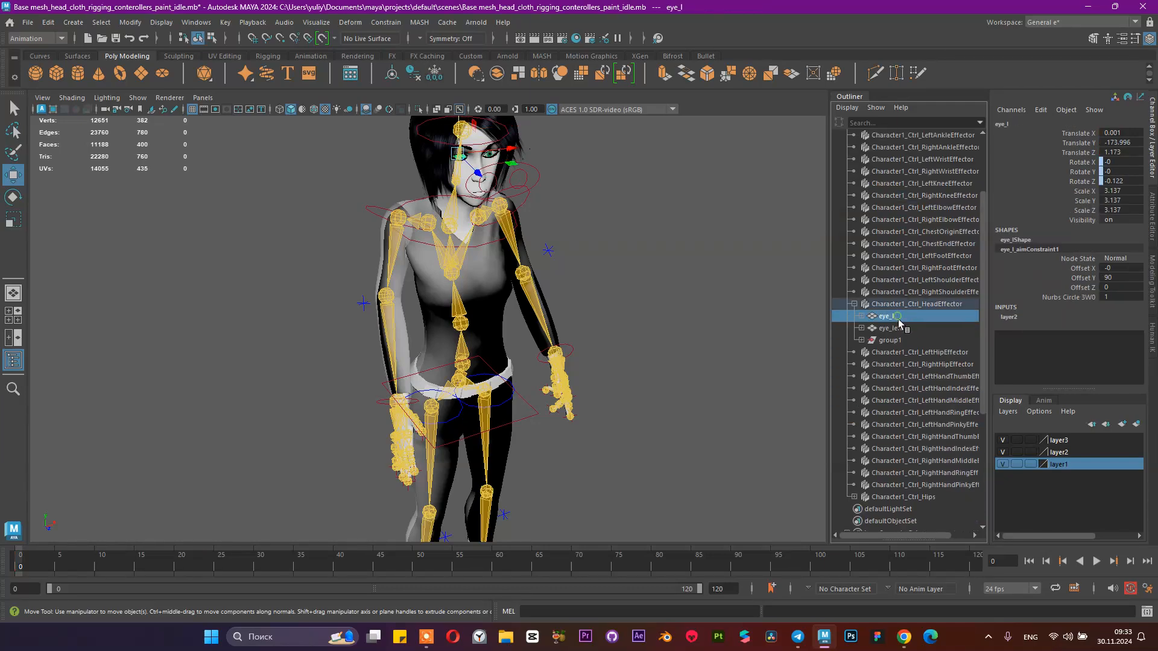
pyautogui.keyDown('shift'); pyautogui.click(900, 342); pyautogui.keyUp('shift')
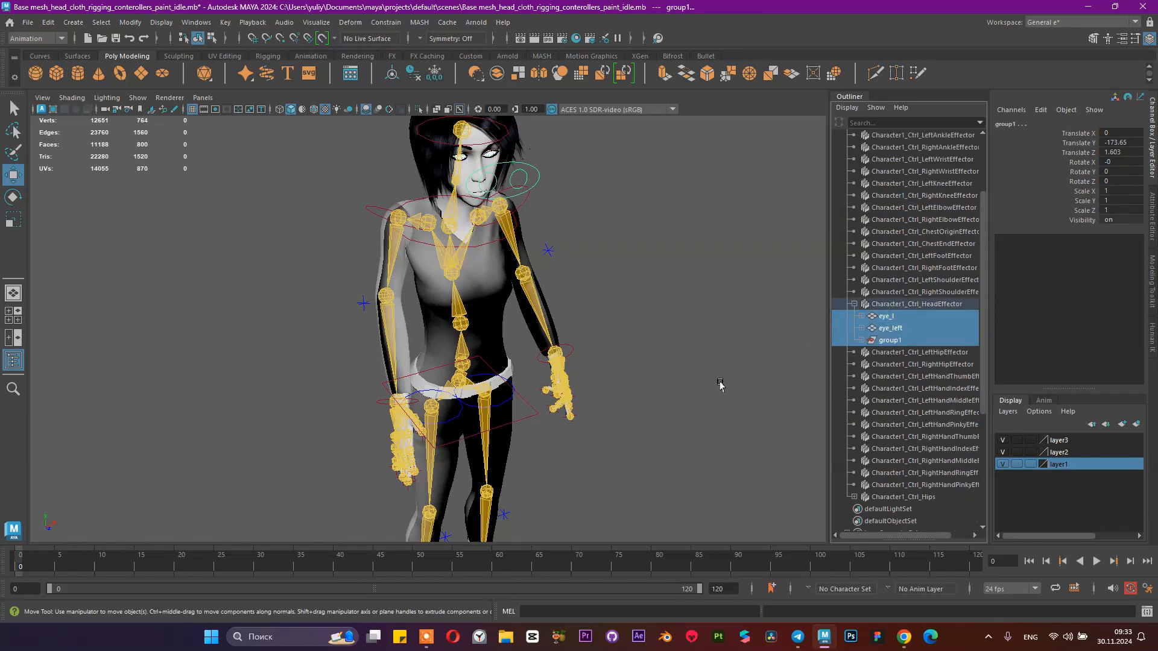
# - Select all members of the all_controllers set and add eye_l, eye_left and group1 to the selection
pyautogui.scroll(-2, 723, 383)
pyautogui.scroll(-5, 931, 400)
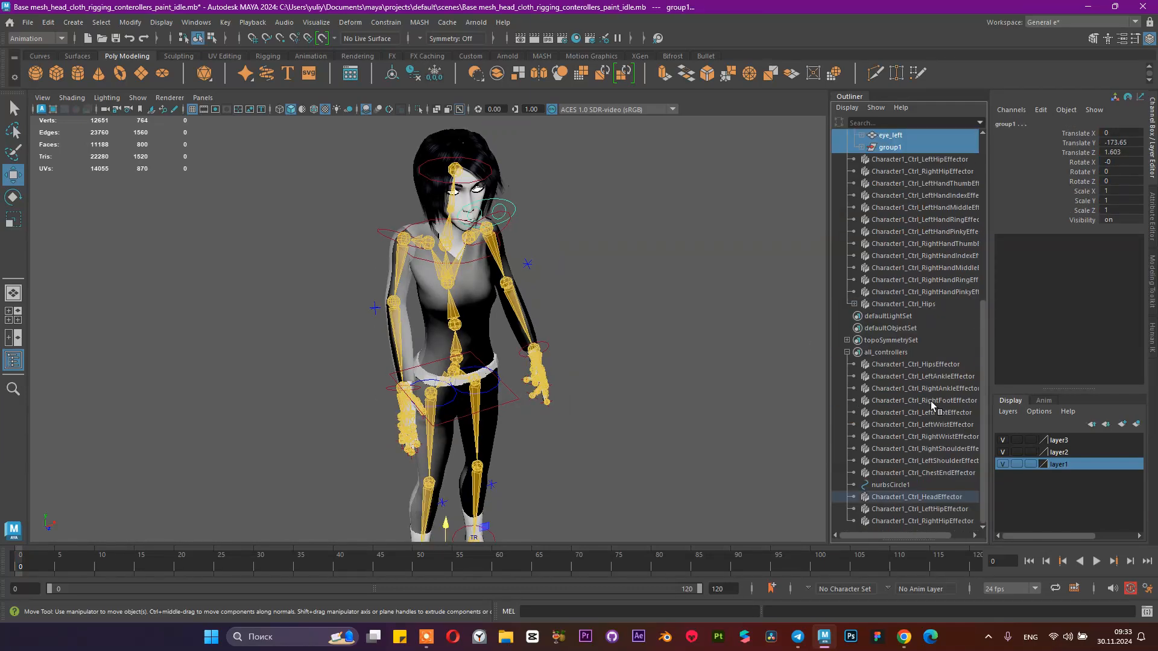
pyautogui.rightClick(906, 501)
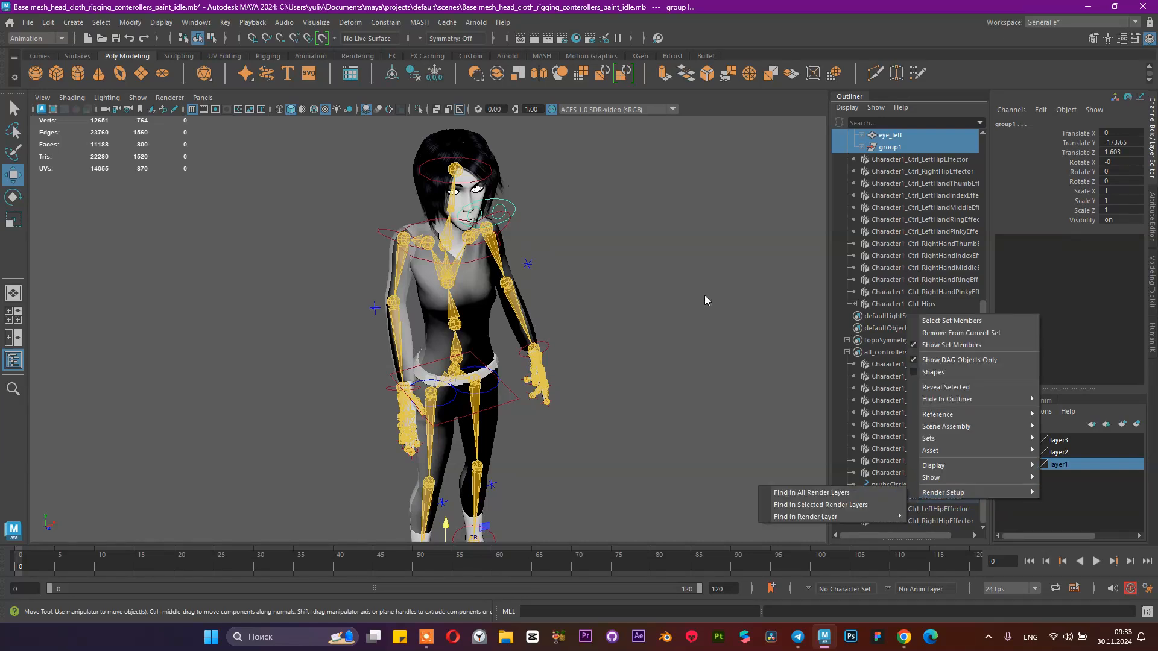
pyautogui.click(934, 322)
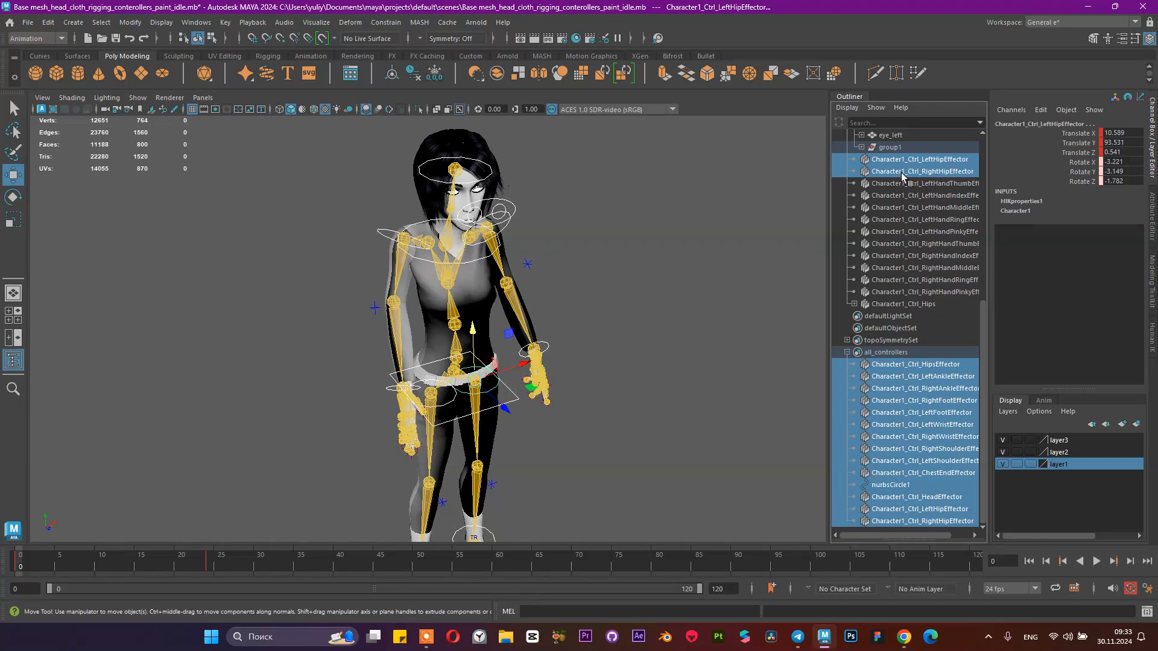
pyautogui.scroll(3, 903, 175)
pyautogui.scroll(3, 895, 227)
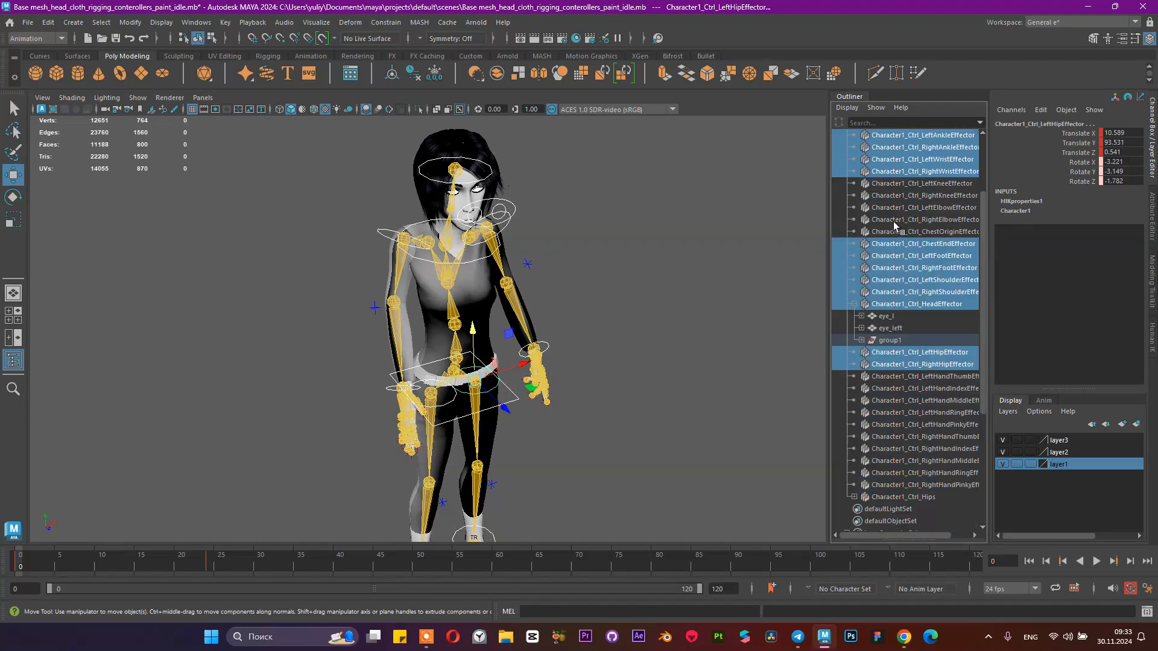
pyautogui.keyDown('ctrl'); pyautogui.click(895, 316); pyautogui.keyUp('ctrl')
pyautogui.keyDown('ctrl'); pyautogui.click(895, 328); pyautogui.keyUp('ctrl')
pyautogui.keyDown('ctrl'); pyautogui.click(894, 340); pyautogui.keyUp('ctrl')
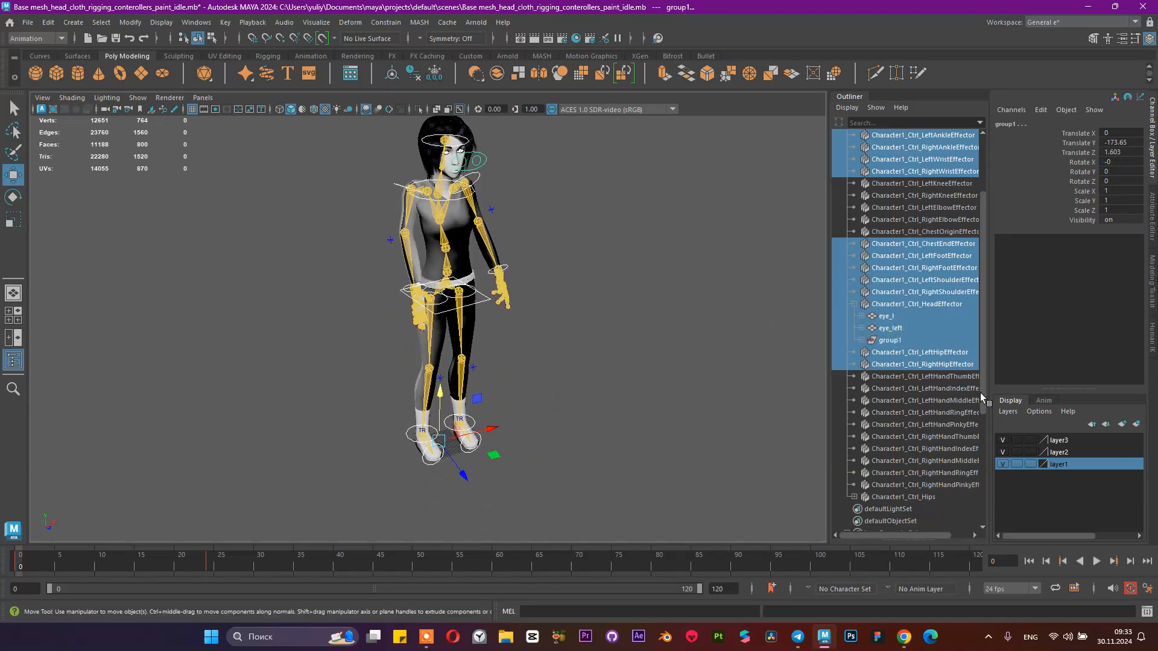
# - Create a quick select set named Set from the selected controllers and eye objects
pyautogui.scroll(-6, 960, 393)
pyautogui.scroll(8, 959, 390)
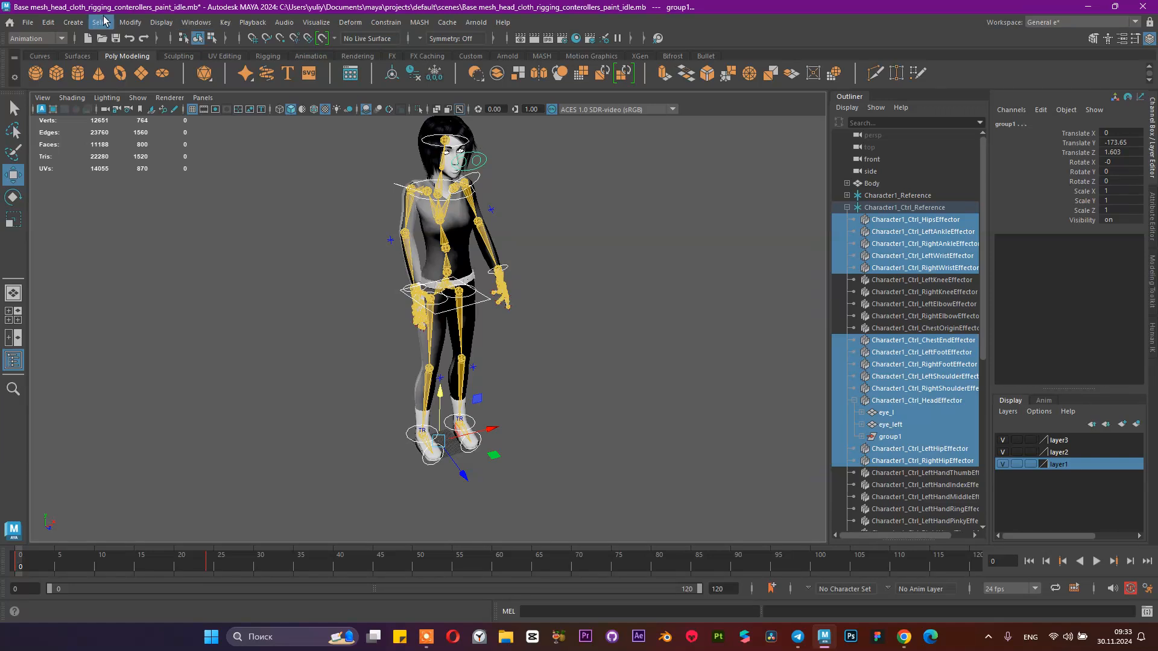
pyautogui.click(69, 24)
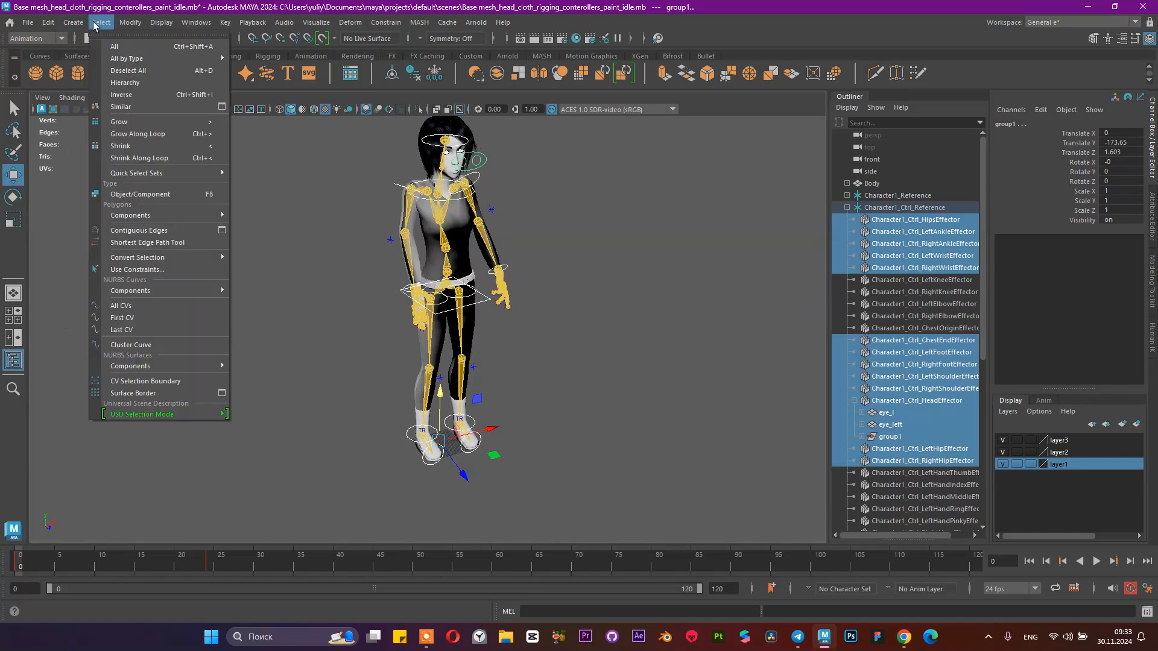
pyautogui.moveTo(108, 309)
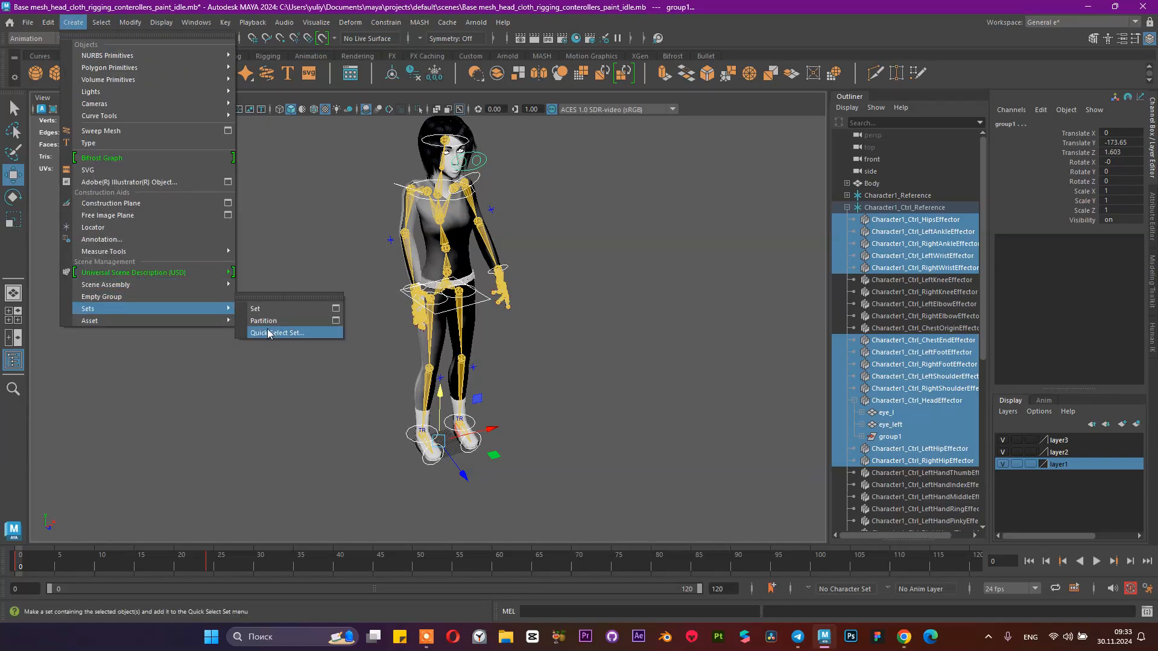
pyautogui.click(268, 333)
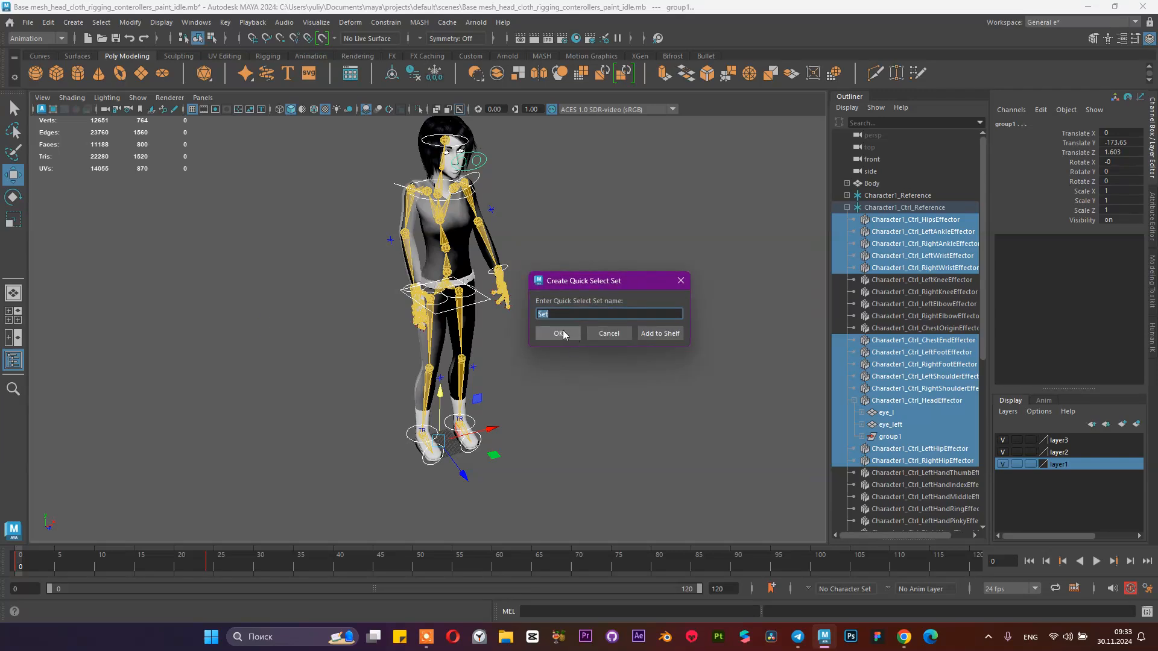
pyautogui.click(557, 334)
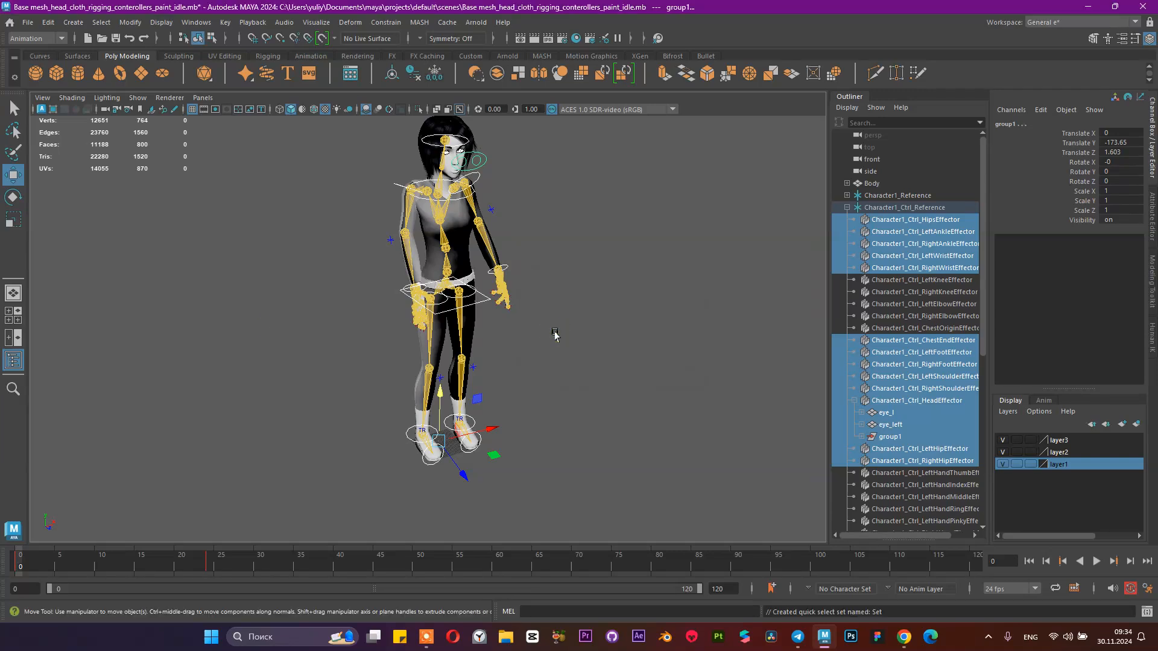
# - Collapse the control rig hierarchy and select the members of the all_controllers quick select set
pyautogui.click(847, 208)
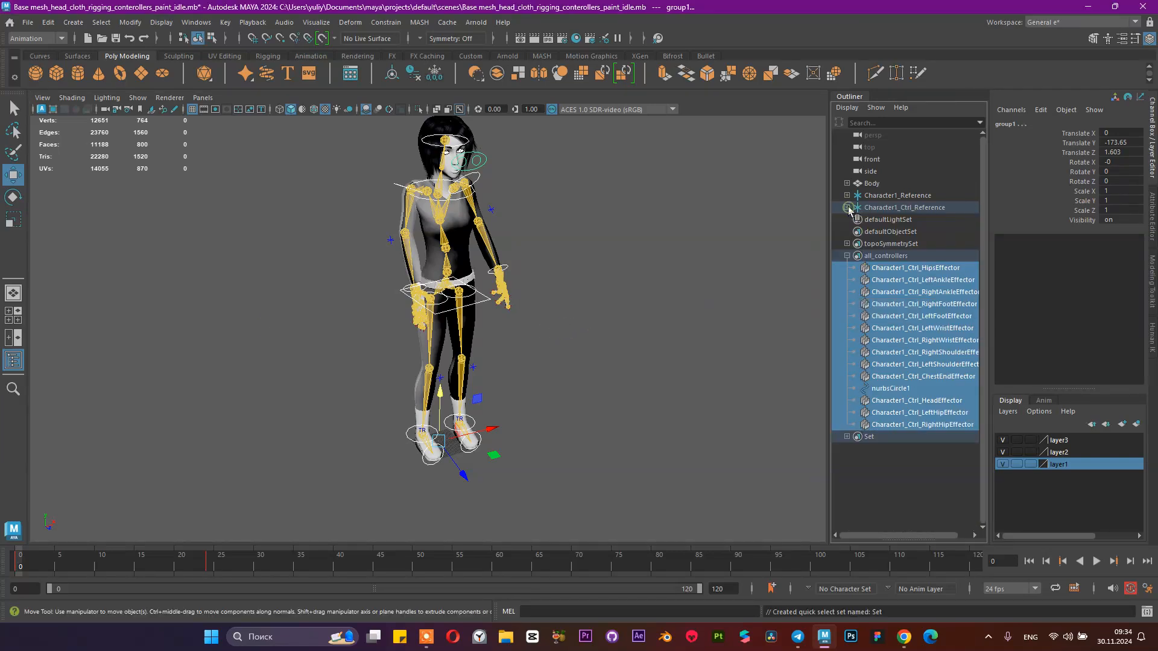
pyautogui.click(869, 437)
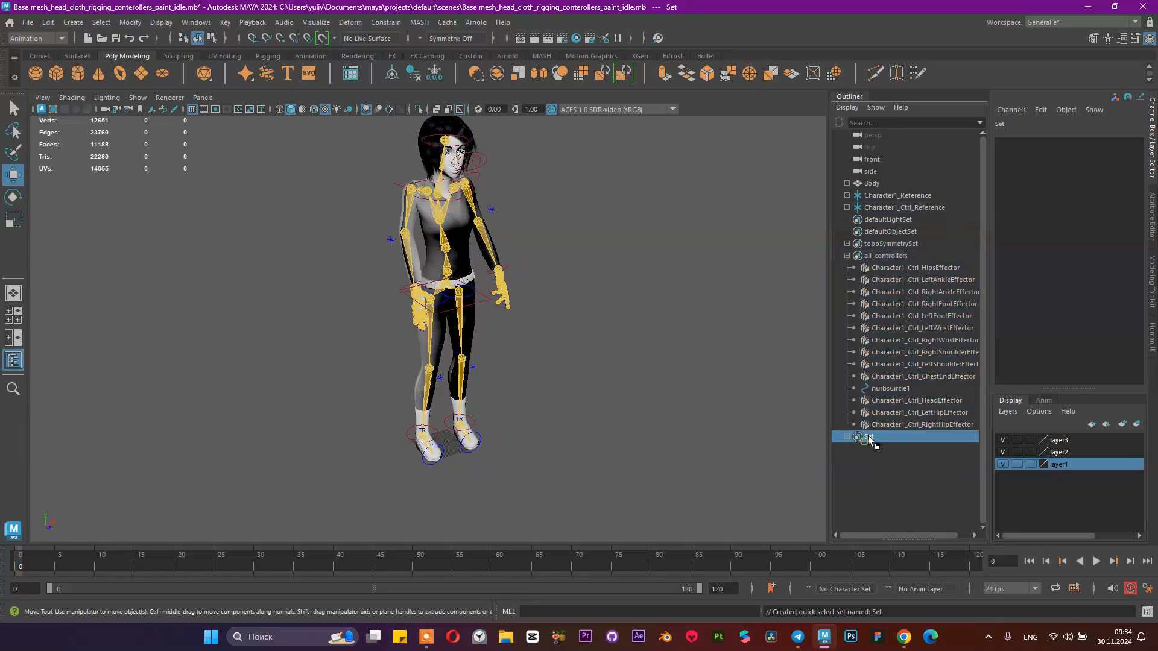
pyautogui.click(860, 257)
pyautogui.rightClick(877, 256)
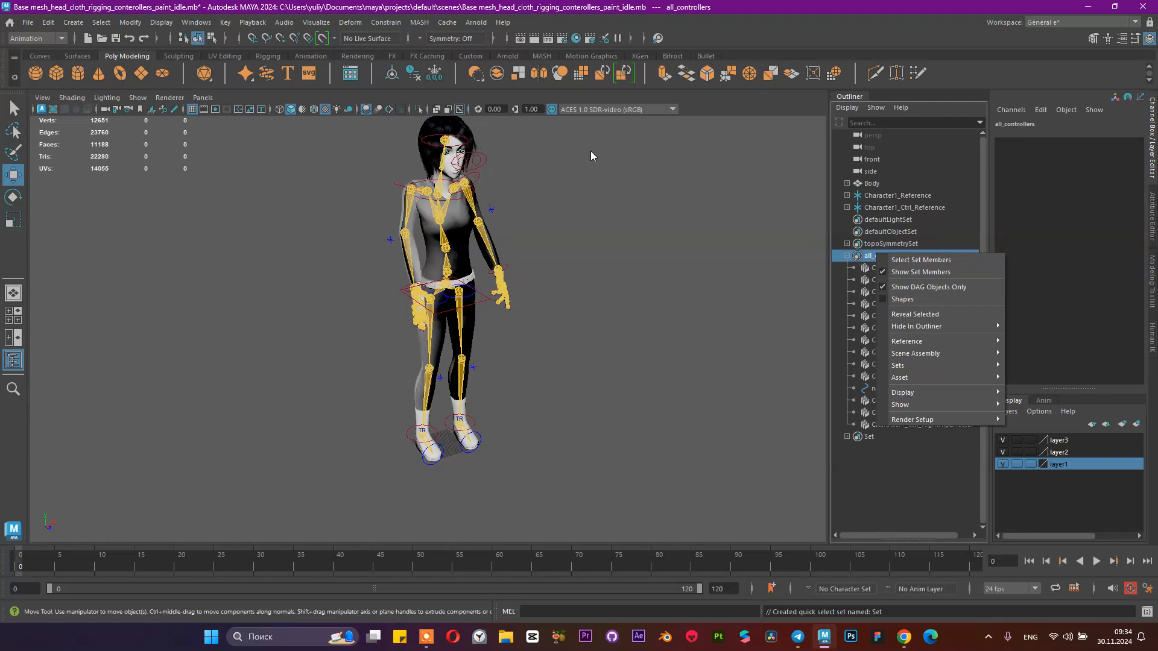
pyautogui.click(467, 5)
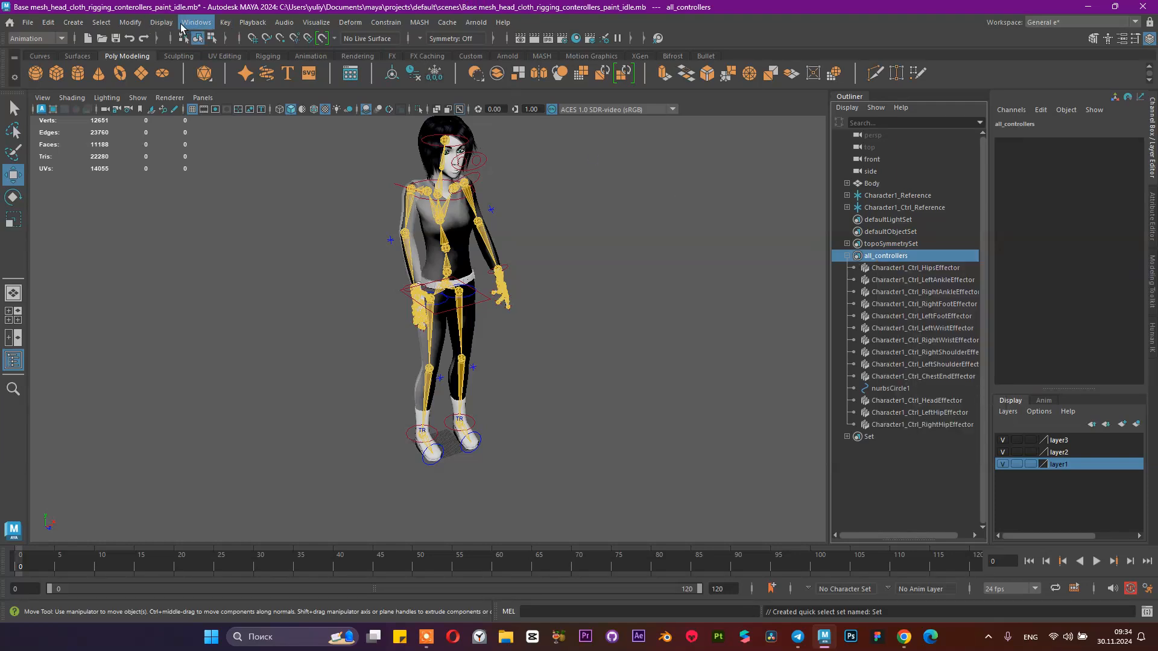
pyautogui.click(102, 22)
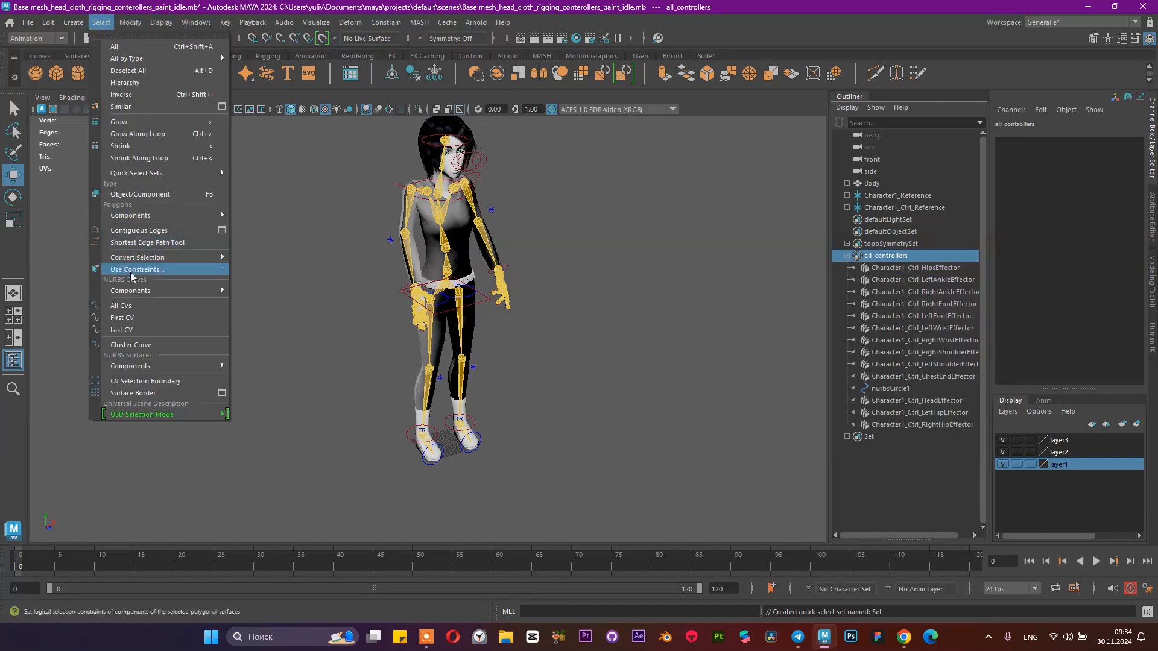
pyautogui.moveTo(154, 174)
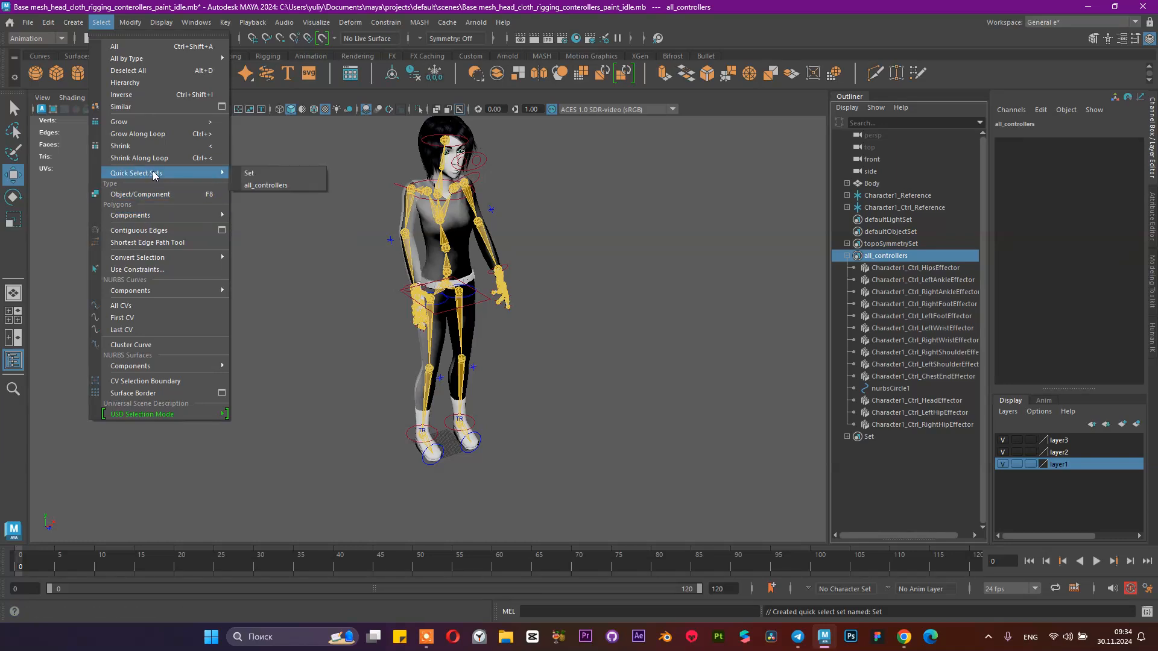
pyautogui.click(253, 186)
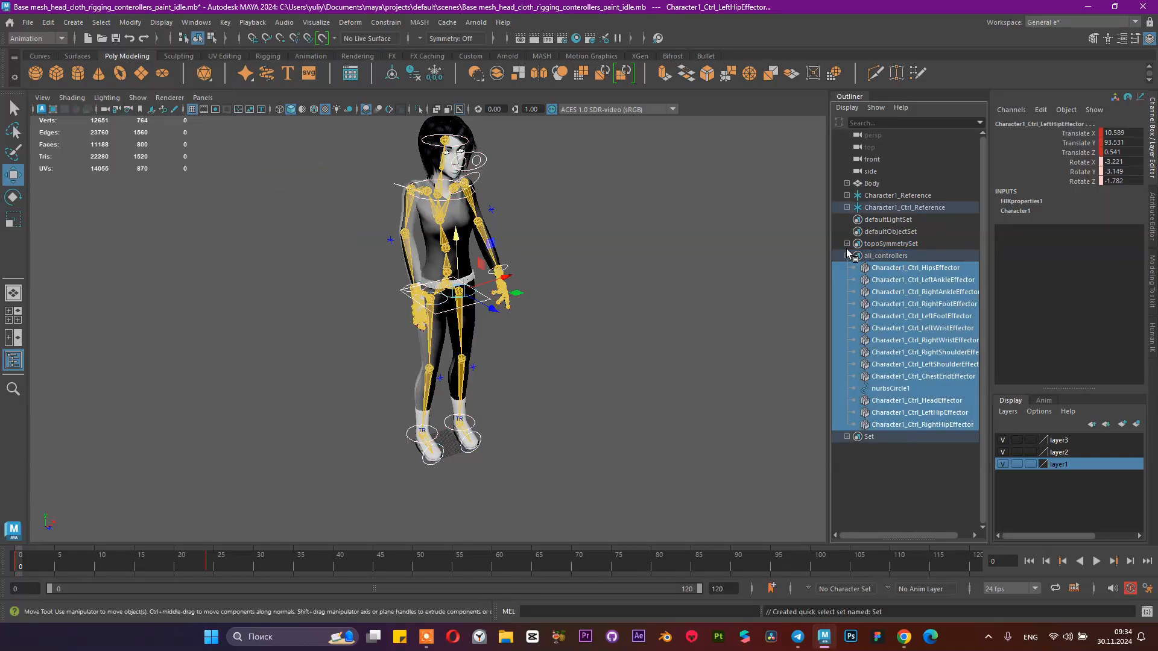
# - Expand the new quick select set and select all its members, from the left wrist controller through group1
pyautogui.click(884, 438)
pyautogui.click(846, 436)
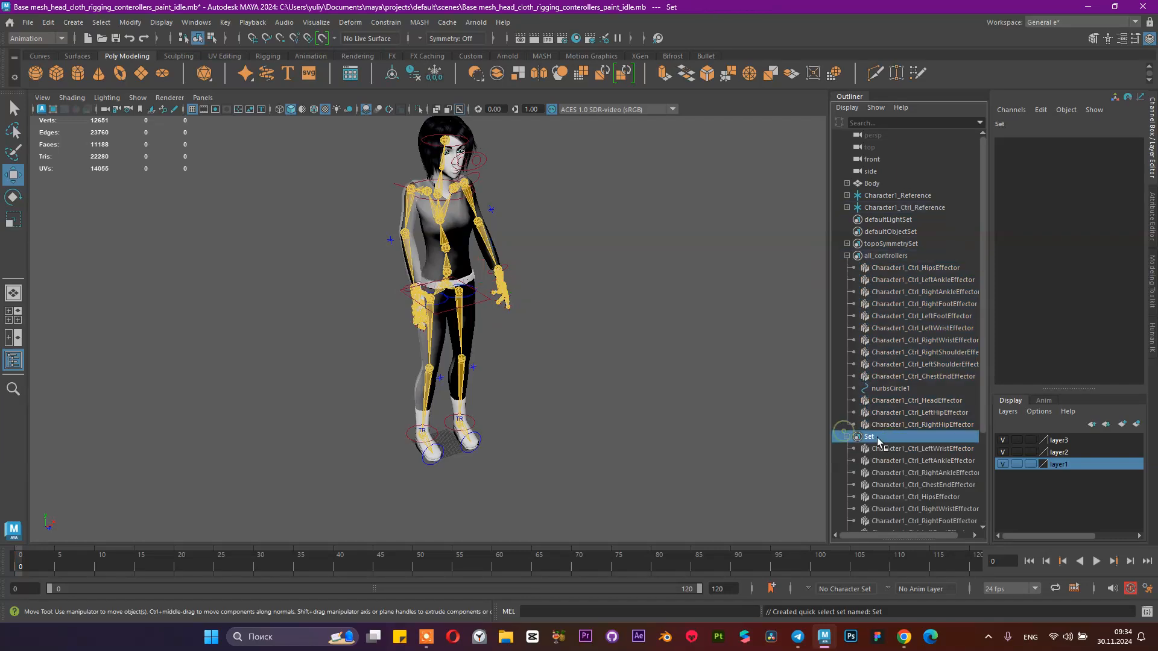
pyautogui.click(881, 449)
pyautogui.scroll(-5, 883, 447)
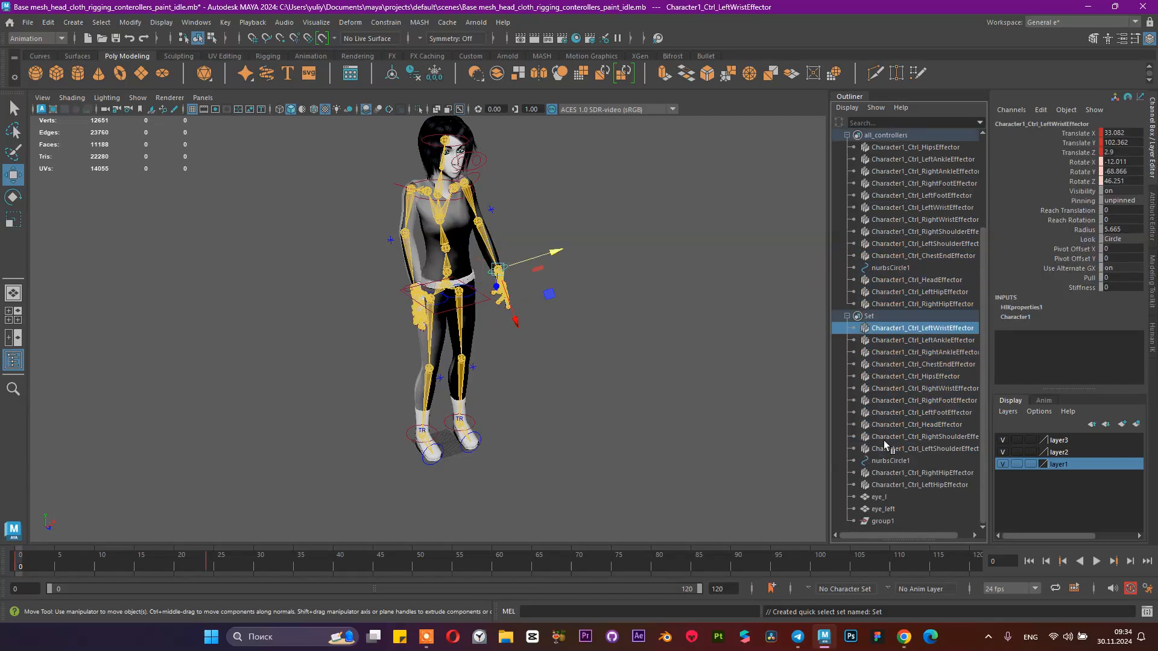
pyautogui.keyDown('shift'); pyautogui.click(882, 521); pyautogui.keyUp('shift')
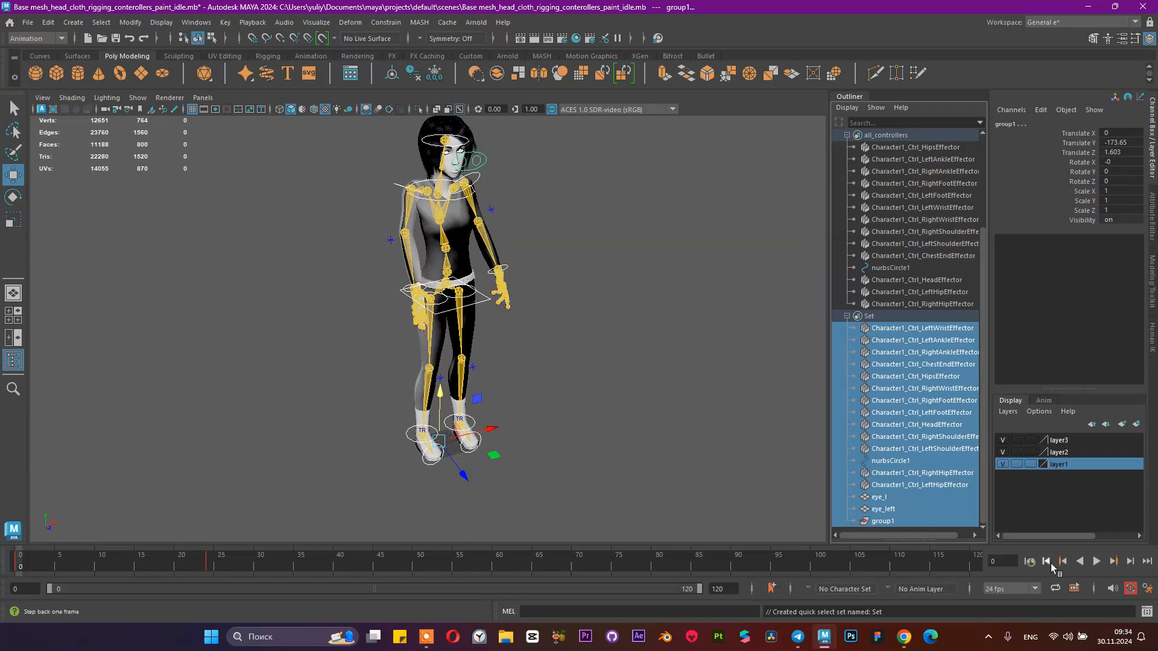
# - Play the animation from frame 0, stop at frame 31, deselect everything and examine the face and upper body up close
pyautogui.click(1096, 561)
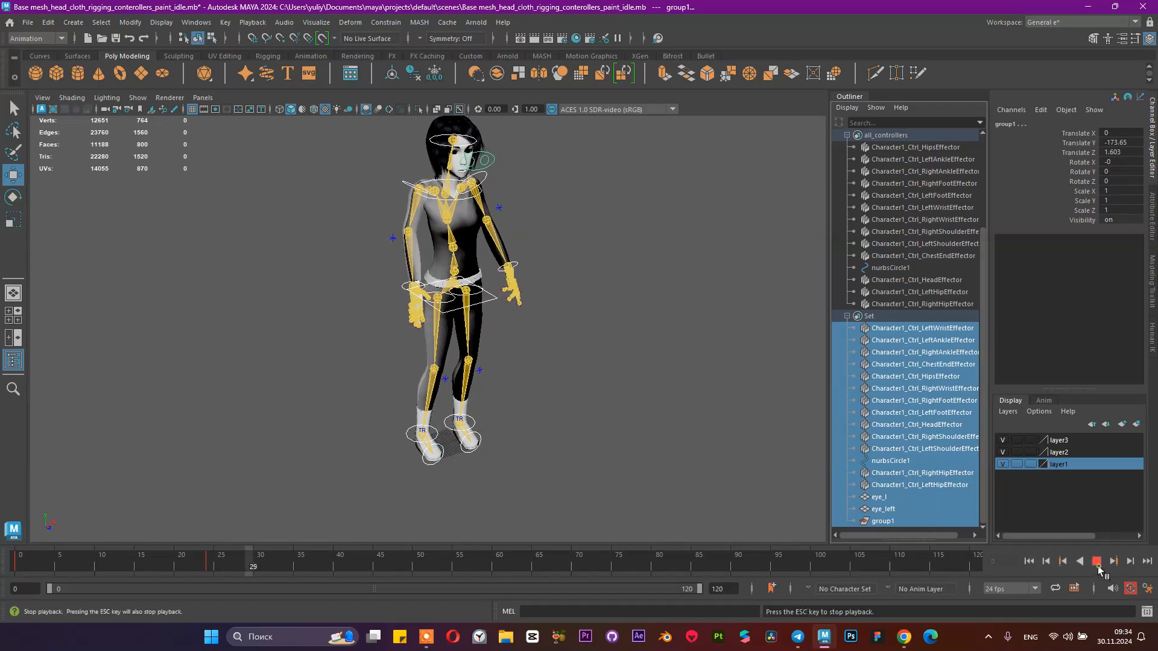
pyautogui.click(1098, 567)
pyautogui.keyDown('alt'); pyautogui.moveTo(693, 368); pyautogui.dragTo(649, 357); pyautogui.keyUp('alt')
pyautogui.click(651, 354)
pyautogui.keyDown('alt'); pyautogui.moveTo(513, 175); pyautogui.dragTo(490, 234, button='middle'); pyautogui.keyUp('alt')
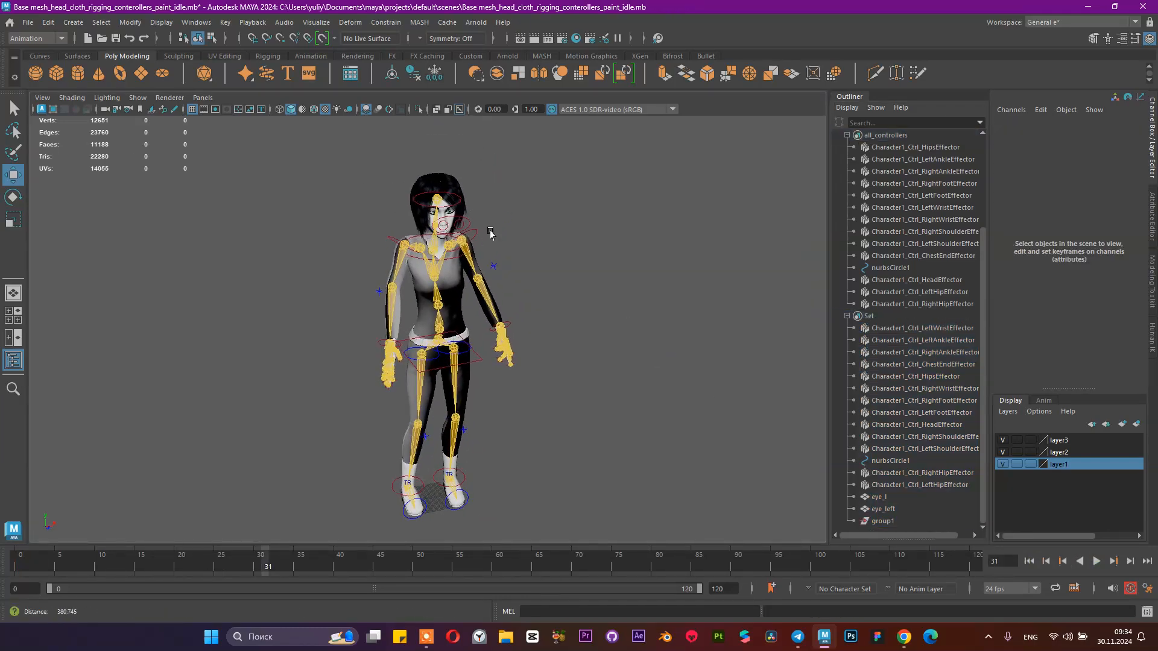
pyautogui.keyDown('alt'); pyautogui.moveTo(490, 234); pyautogui.dragTo(609, 226, button='right'); pyautogui.keyUp('alt')
pyautogui.keyDown('alt'); pyautogui.moveTo(609, 227); pyautogui.dragTo(653, 392, button='middle'); pyautogui.keyUp('alt')
pyautogui.keyDown('alt'); pyautogui.moveTo(656, 386); pyautogui.dragTo(630, 362); pyautogui.keyUp('alt')
pyautogui.keyDown('alt'); pyautogui.moveTo(630, 360); pyautogui.dragTo(575, 364, button='right'); pyautogui.keyUp('alt')
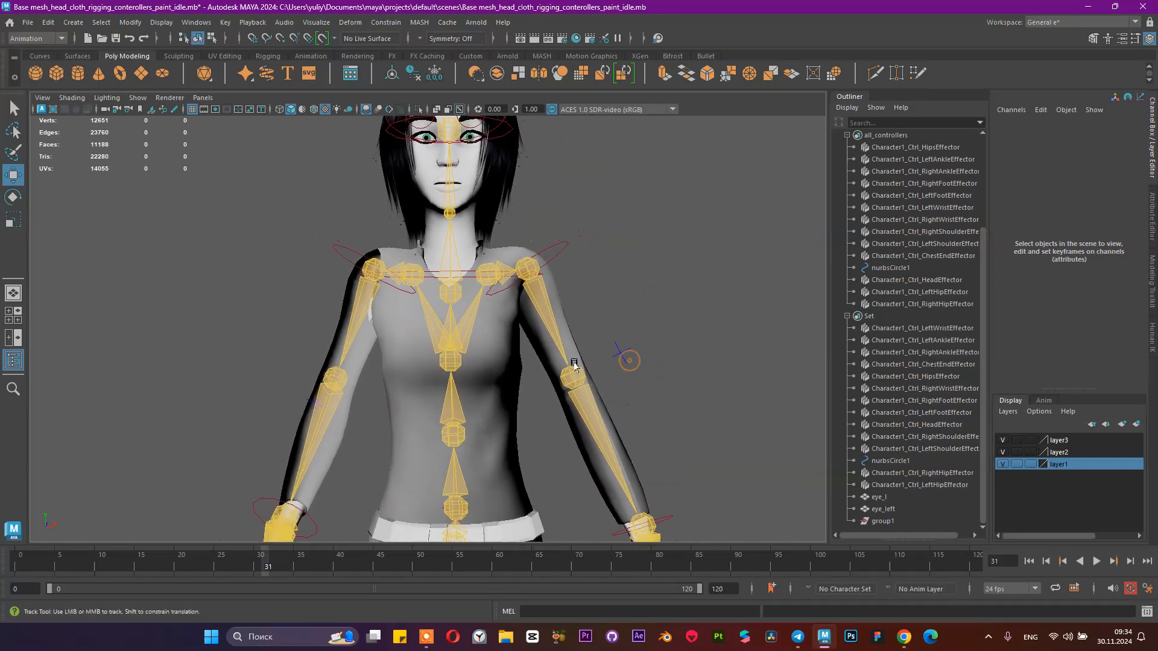
pyautogui.keyDown('alt'); pyautogui.moveTo(574, 364); pyautogui.dragTo(572, 393, button='middle'); pyautogui.keyUp('alt')
# - Replay the animation from frame 0 while examining the face, shoulders and full body from different angles
pyautogui.click(1037, 564)
pyautogui.click(1095, 562)
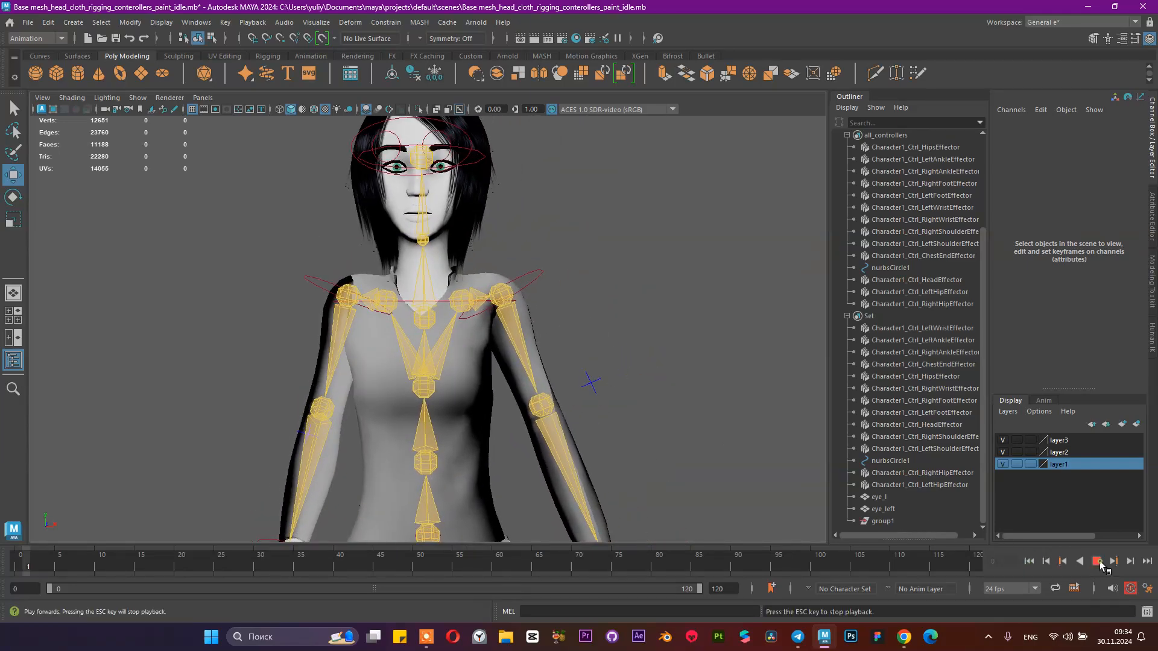
pyautogui.keyDown('alt'); pyautogui.moveTo(625, 280); pyautogui.dragTo(643, 303); pyautogui.keyUp('alt')
pyautogui.keyDown('alt'); pyautogui.moveTo(643, 303); pyautogui.dragTo(578, 341, button='right'); pyautogui.keyUp('alt')
pyautogui.keyDown('alt'); pyautogui.moveTo(488, 248); pyautogui.dragTo(536, 284); pyautogui.keyUp('alt')
pyautogui.scroll(2, 521, 298)
# - Collapse the expanded selection sets and select both all_controllers and Set in the Outliner
pyautogui.click(847, 316)
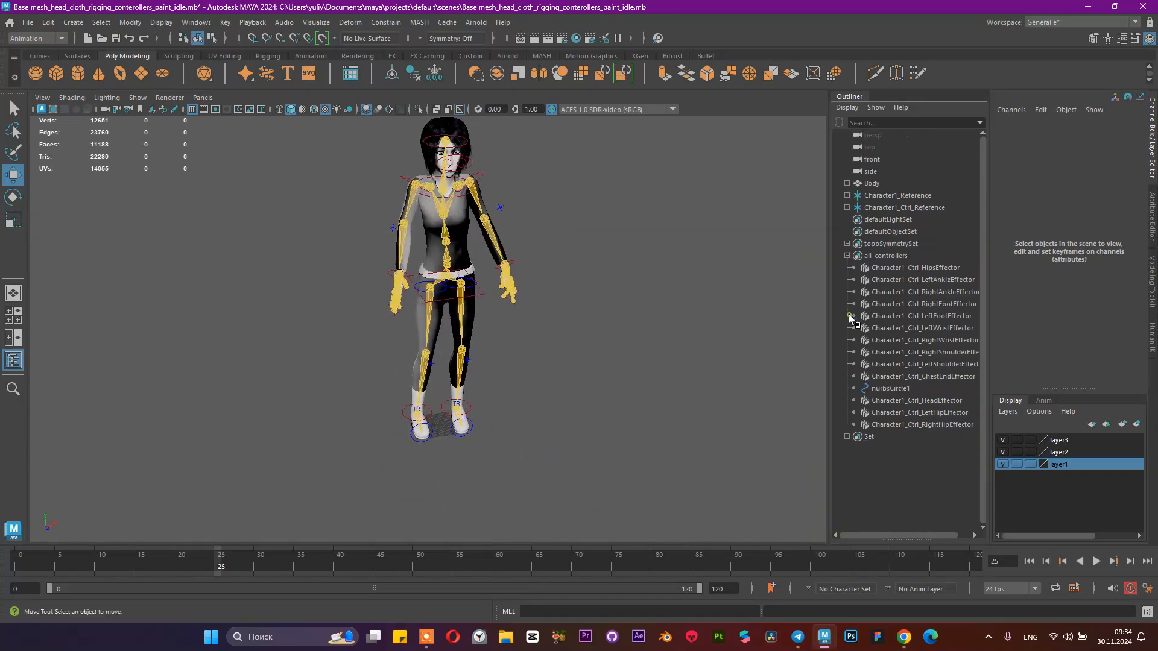
pyautogui.click(848, 256)
pyautogui.click(885, 258)
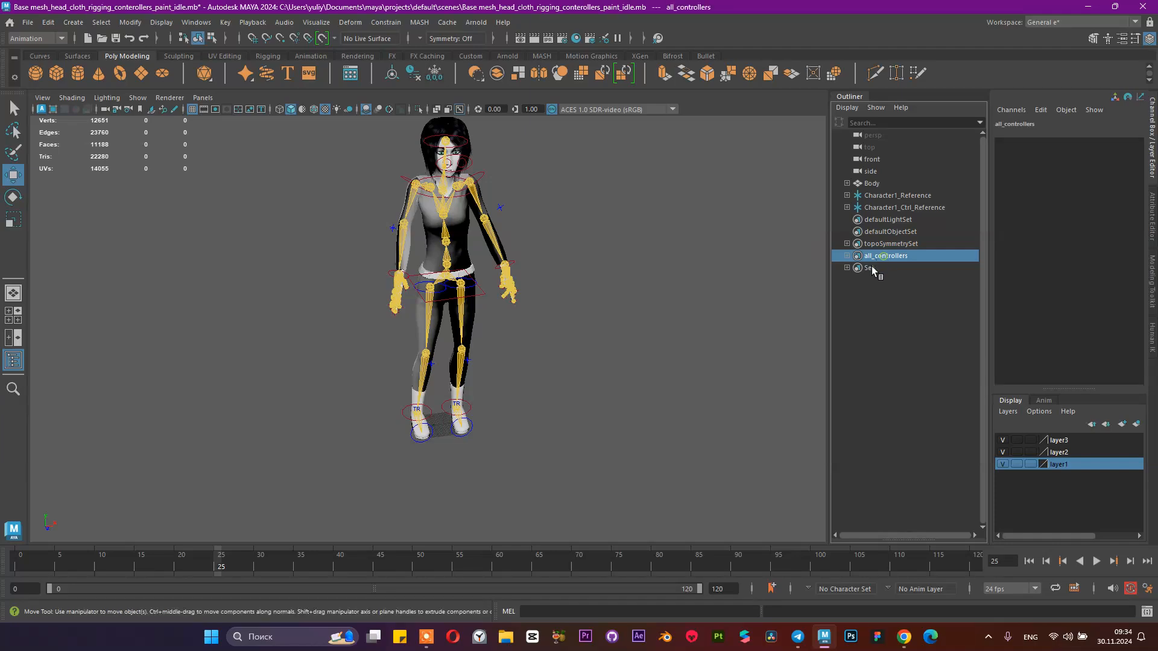
pyautogui.keyDown('ctrl'); pyautogui.click(870, 269); pyautogui.keyUp('ctrl')
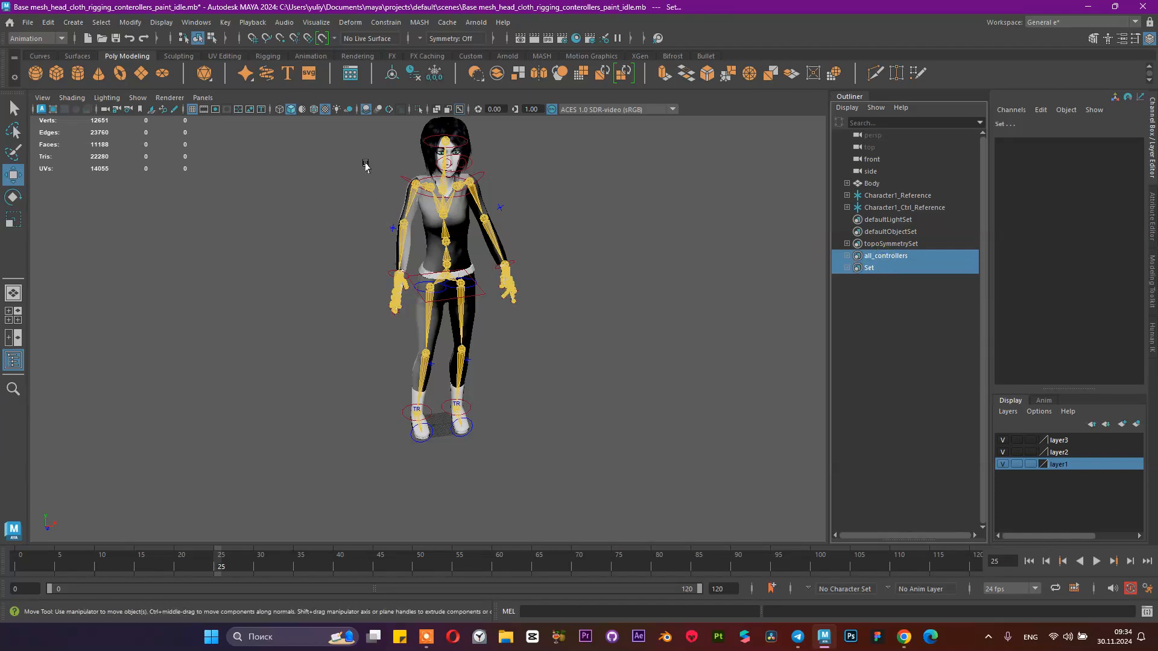
pyautogui.click(226, 22)
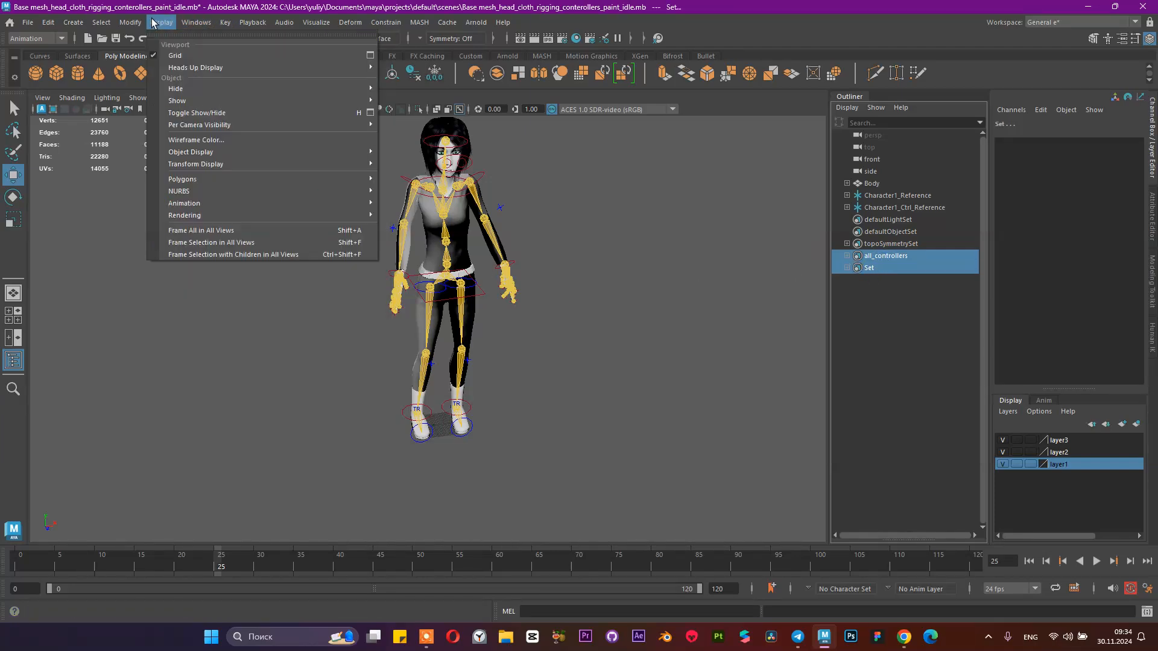
pyautogui.moveTo(102, 29)
pyautogui.moveTo(126, 174)
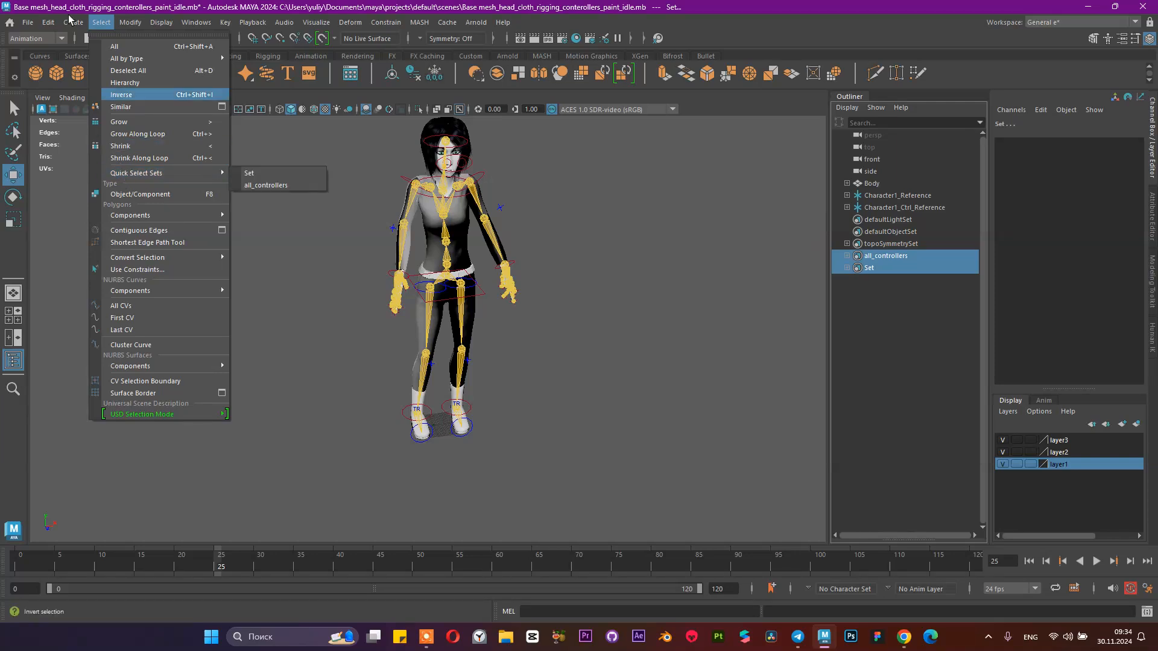
pyautogui.moveTo(132, 307)
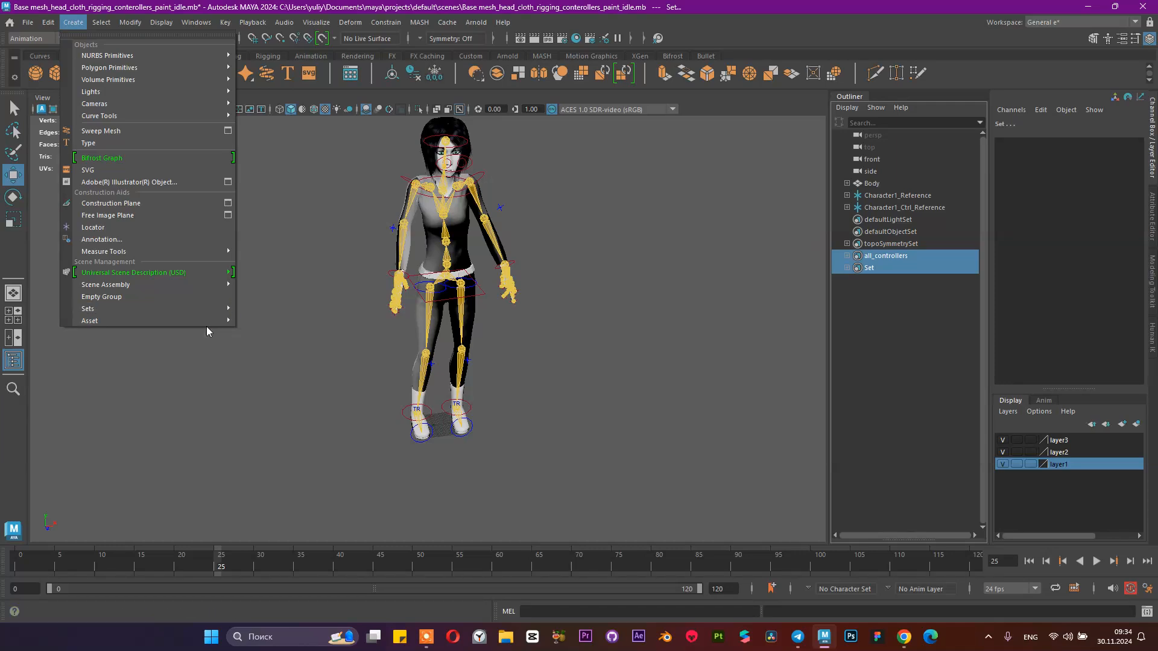
pyautogui.moveTo(210, 326)
pyautogui.click(401, 4)
pyautogui.click(924, 378)
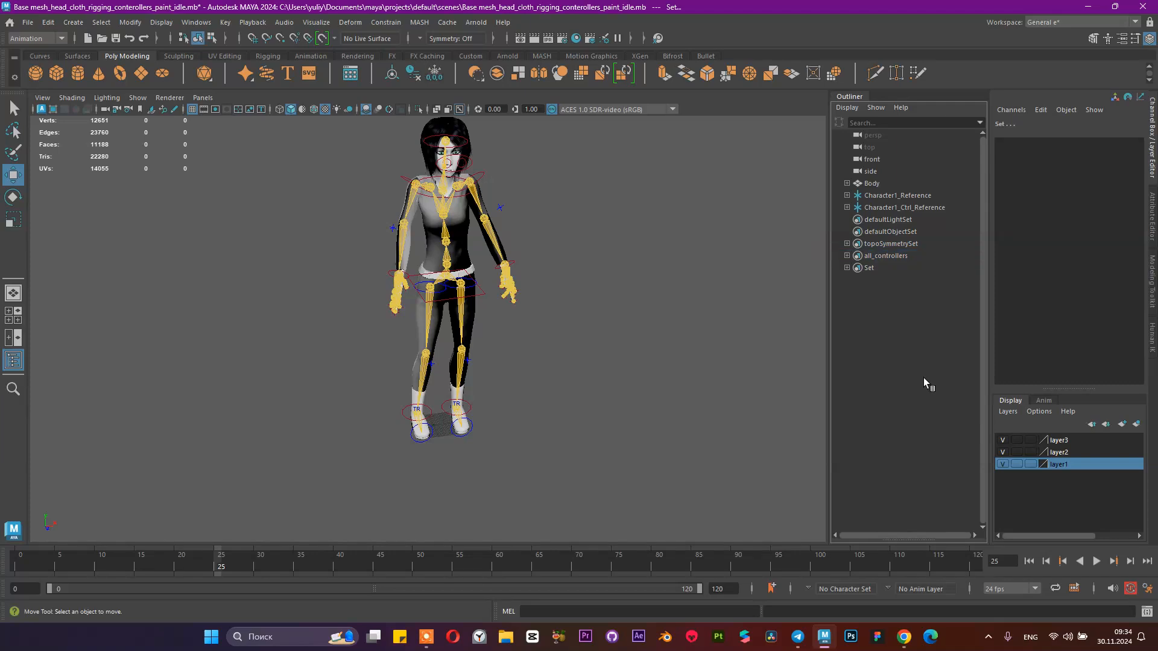
# - Delete the all_controllers and Set selection sets, leaving nothing selected
pyautogui.moveTo(899, 260); pyautogui.dragTo(895, 268)
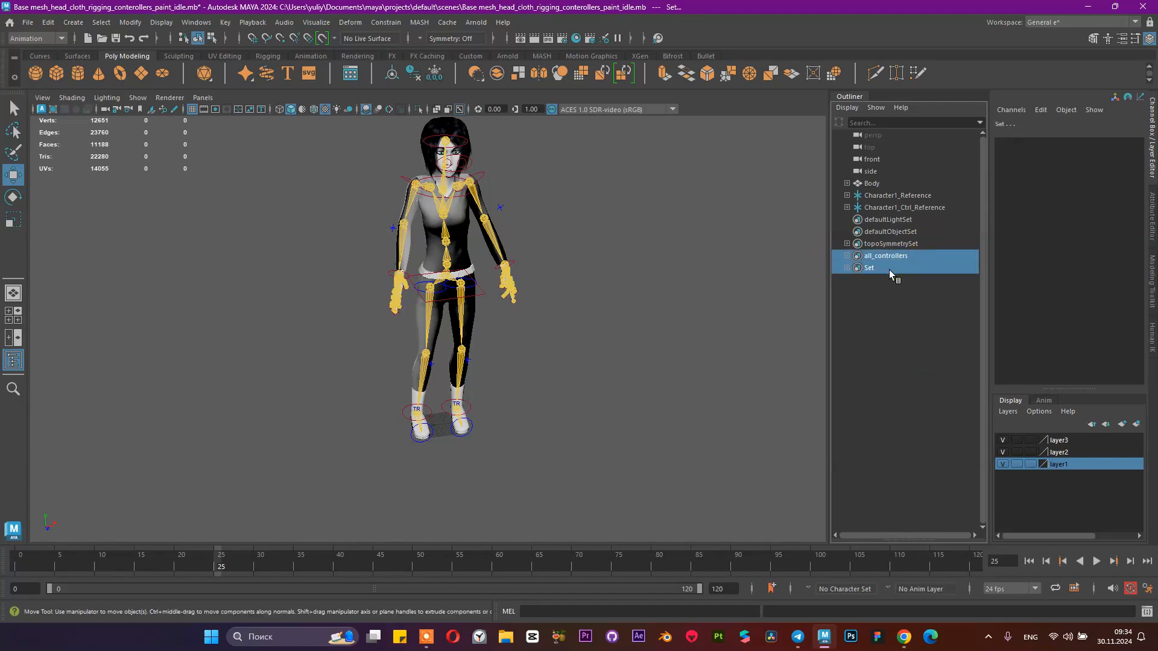
pyautogui.press('Delete')
pyautogui.click(583, 311)
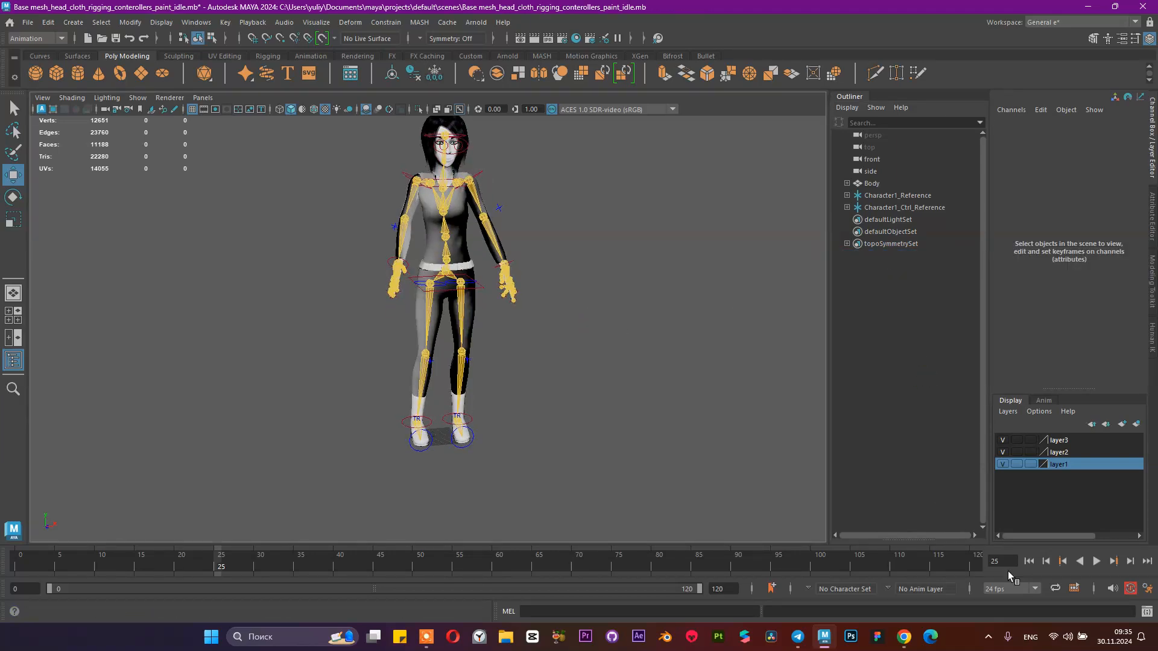
# - Play the animation from frame 0, stop at frame 31 and examine the face and shoulders up close
pyautogui.click(1028, 561)
pyautogui.keyDown('alt'); pyautogui.moveTo(722, 392); pyautogui.dragTo(733, 422, button='middle'); pyautogui.keyUp('alt')
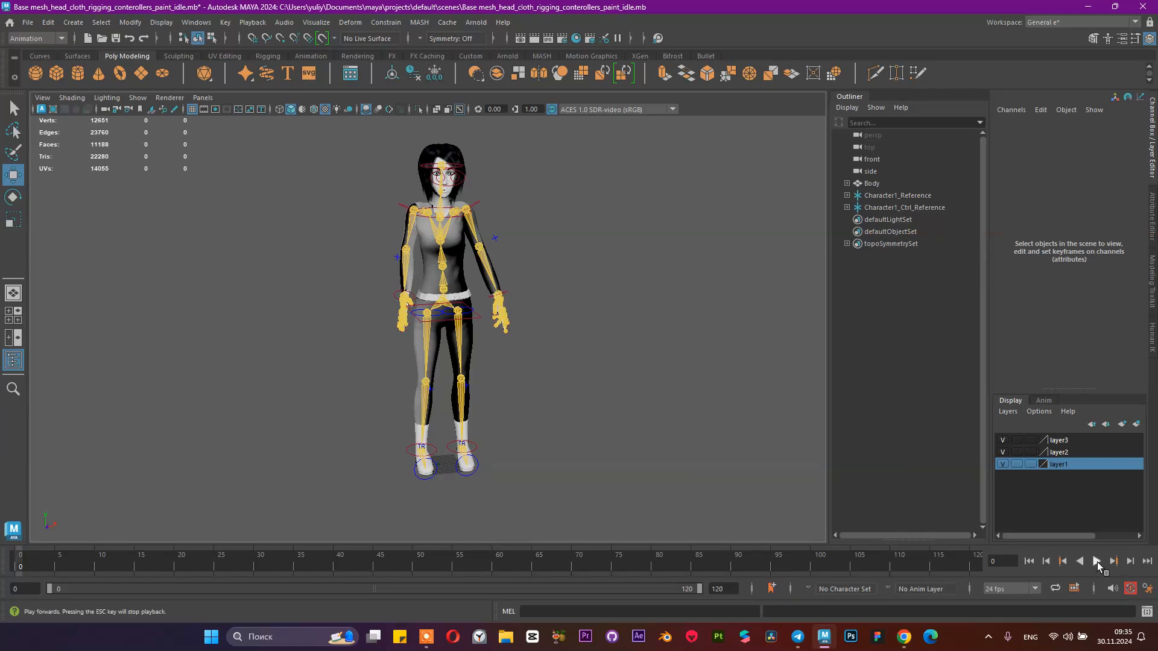
pyautogui.click(1097, 561)
pyautogui.click(1098, 562)
pyautogui.scroll(5, 562, 324)
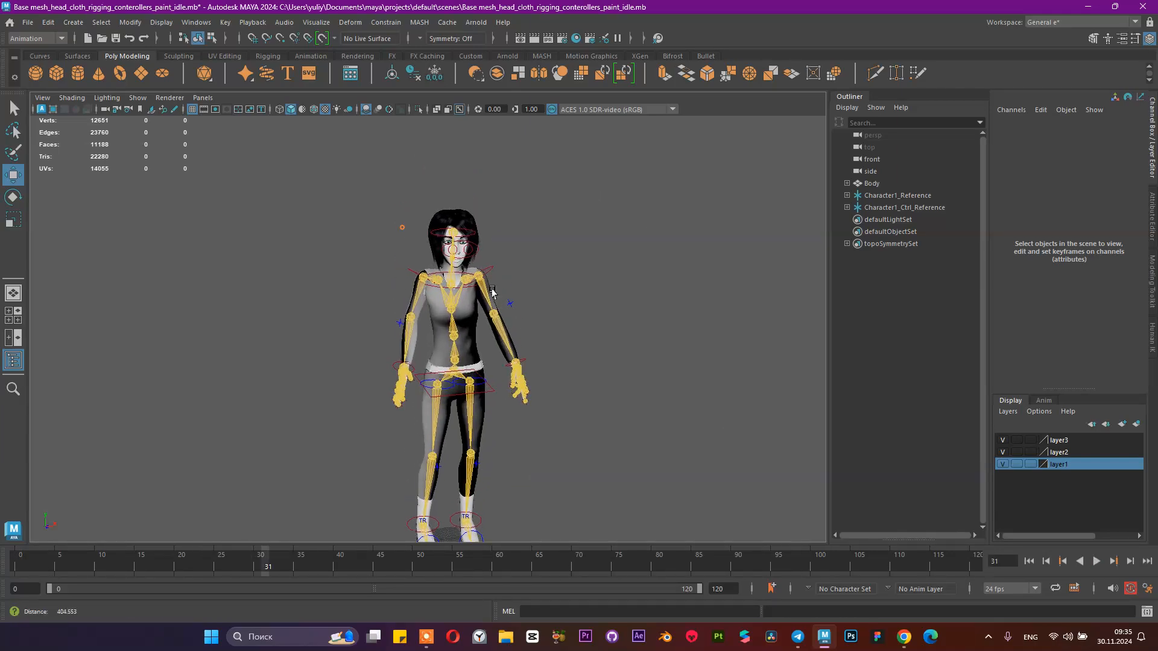
pyautogui.keyDown('alt'); pyautogui.moveTo(562, 322); pyautogui.dragTo(554, 429, button='middle'); pyautogui.keyUp('alt')
pyautogui.keyDown('alt'); pyautogui.moveTo(465, 227); pyautogui.dragTo(657, 365, button='right'); pyautogui.keyUp('alt')
pyautogui.keyDown('alt'); pyautogui.moveTo(657, 366); pyautogui.dragTo(614, 421, button='middle'); pyautogui.keyUp('alt')
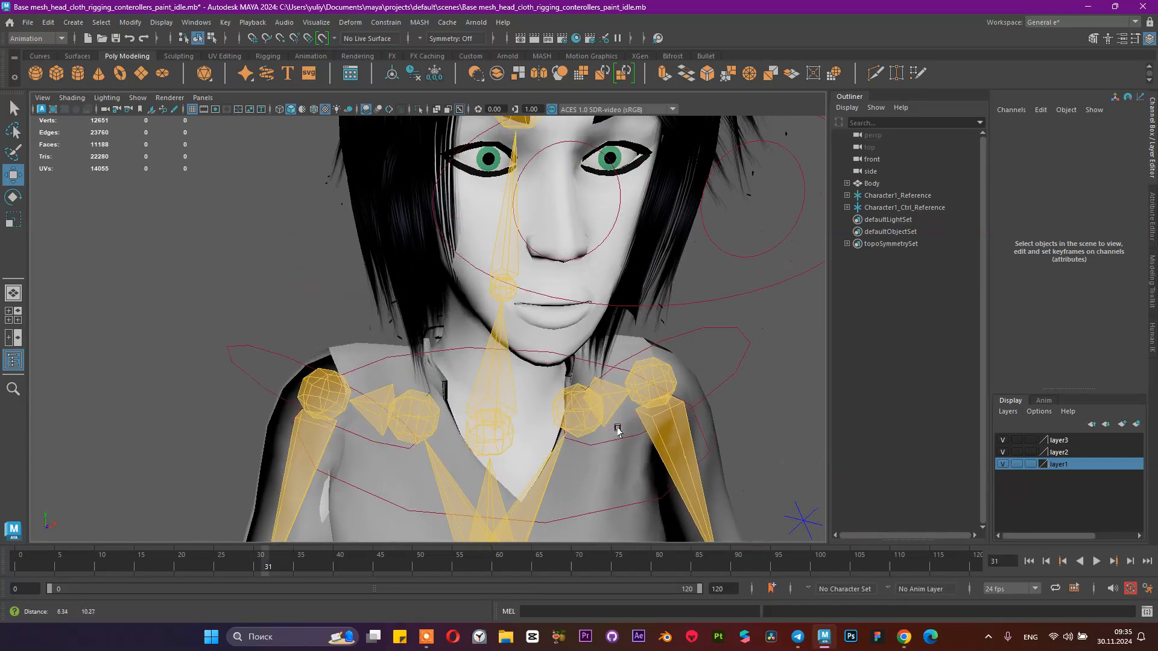
pyautogui.keyDown('alt'); pyautogui.moveTo(613, 418); pyautogui.dragTo(483, 368, button='right'); pyautogui.keyUp('alt')
# - Replay the animation from frame 0 to frame 12, select the left eye and save the scene
pyautogui.click(1063, 562)
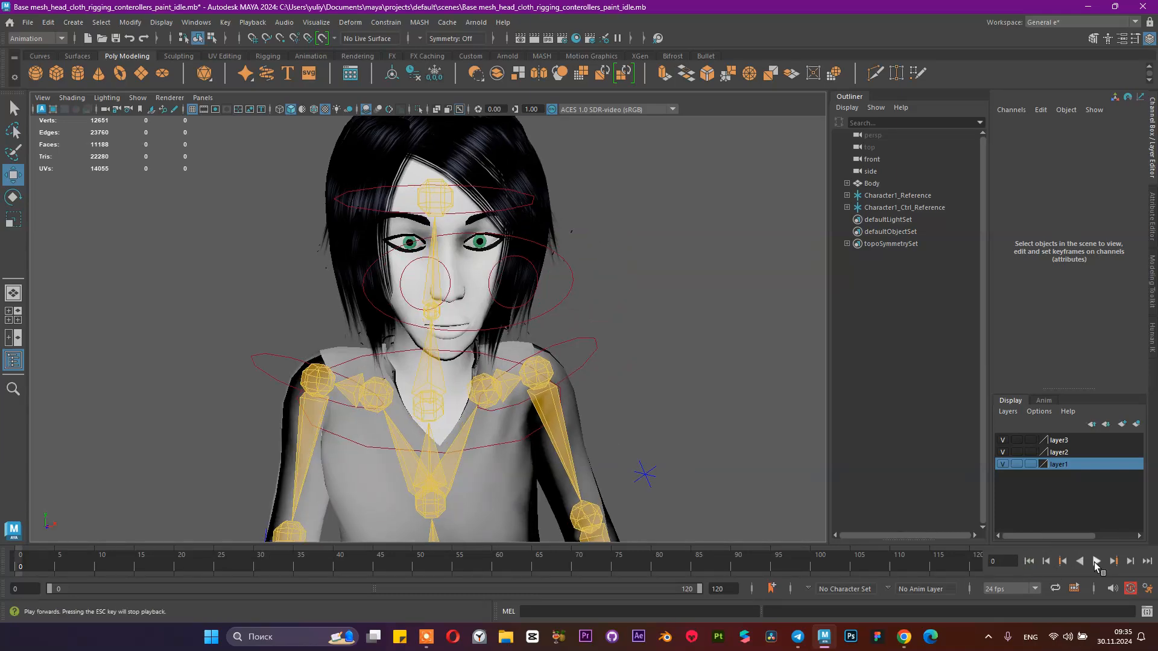
pyautogui.click(1096, 561)
pyautogui.click(1096, 561)
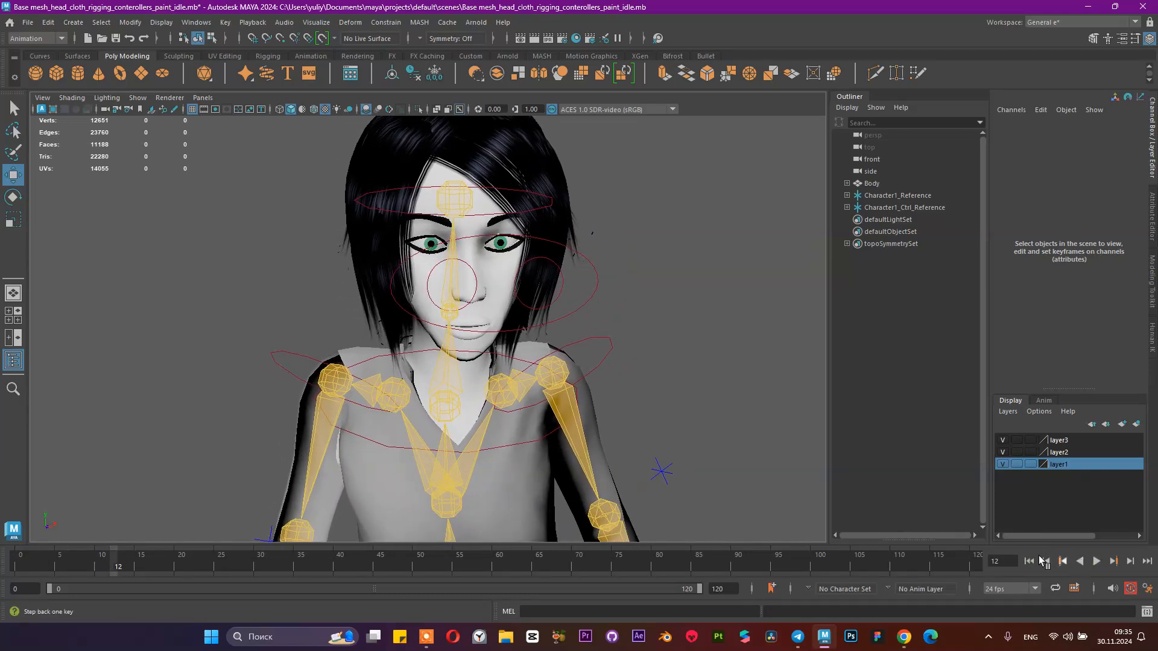
pyautogui.click(494, 238)
pyautogui.keyDown('alt'); pyautogui.moveTo(704, 351); pyautogui.dragTo(467, 328, button='right'); pyautogui.keyUp('alt')
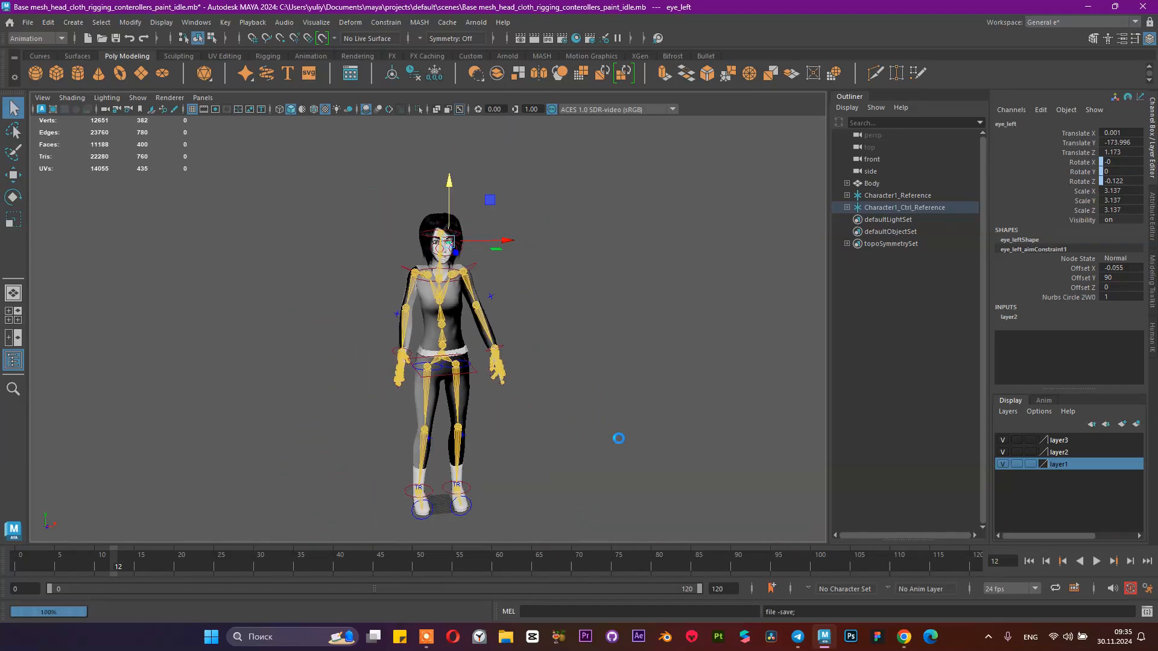
# - Replay the animation from frame 0, stop at frame 30 and view the full body from the front
pyautogui.click(1029, 561)
pyautogui.click(1097, 563)
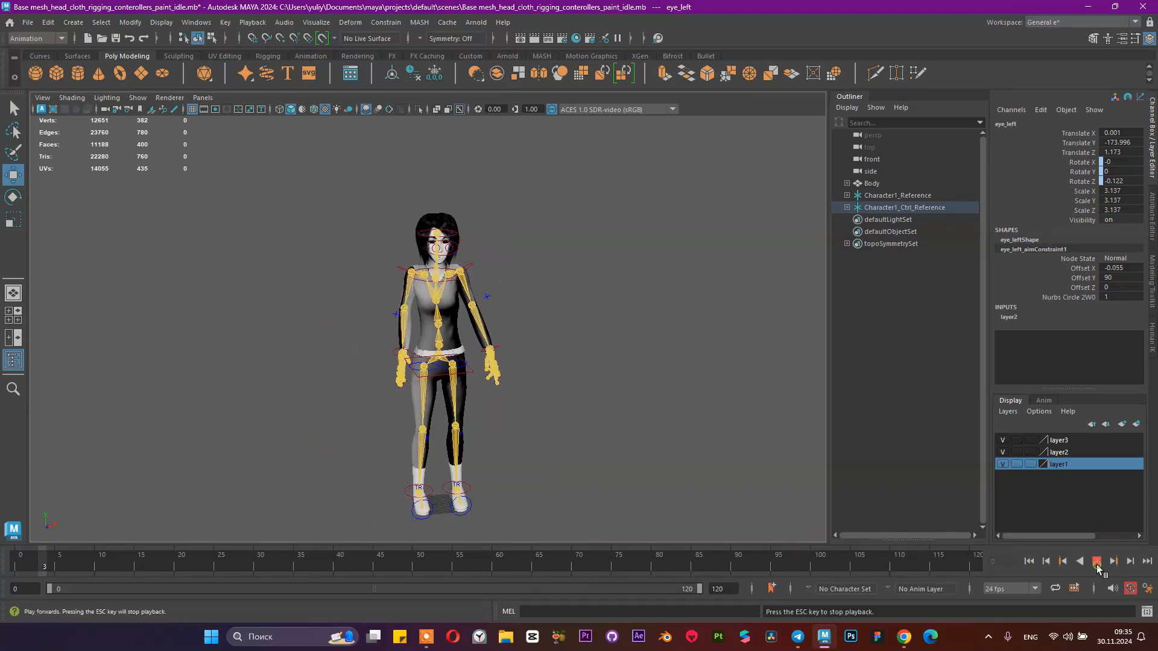
pyautogui.click(1097, 566)
pyautogui.keyDown('alt'); pyautogui.moveTo(576, 369); pyautogui.dragTo(582, 362); pyautogui.keyUp('alt')
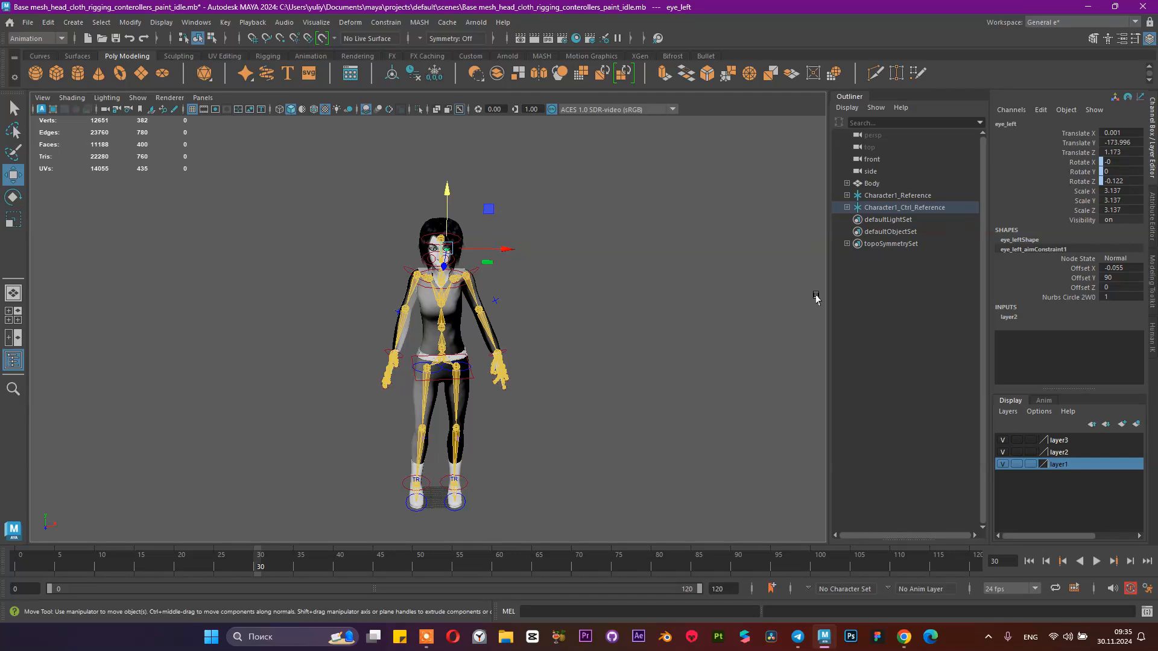
# - At frame 57, shift the hips controller sideways to a Translate X of about -1.57 and key it
pyautogui.click(468, 377)
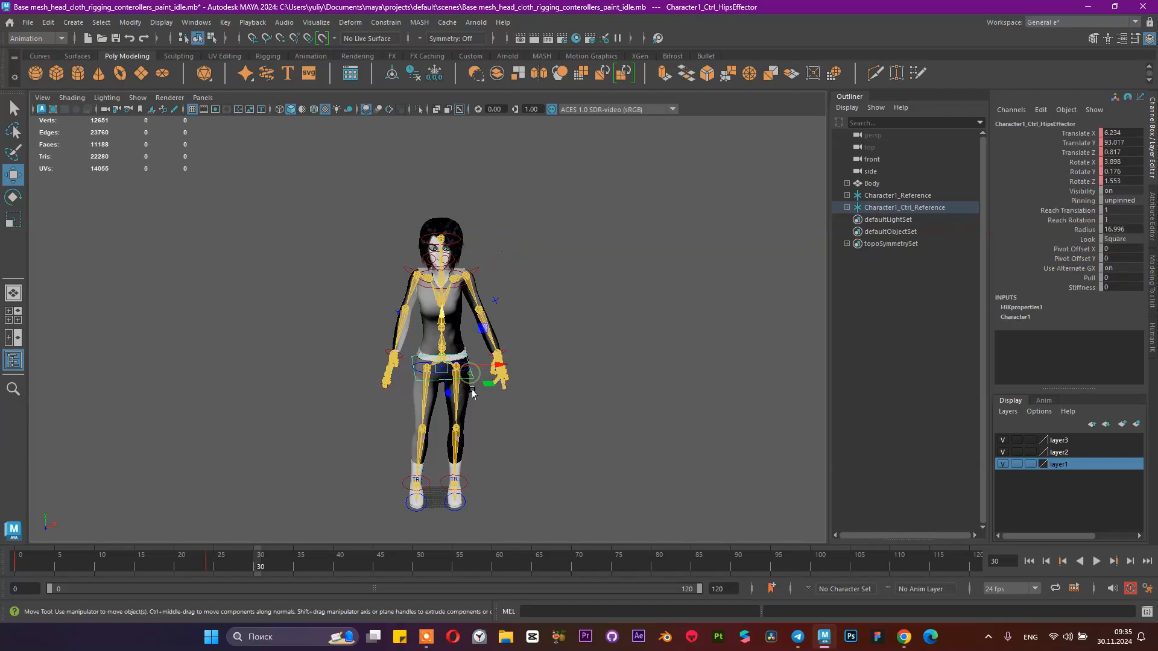
pyautogui.hotkey('alt', 'v')
pyautogui.moveTo(241, 559); pyautogui.dragTo(15, 561)
pyautogui.moveTo(150, 556); pyautogui.dragTo(468, 571)
pyautogui.moveTo(476, 315)
pyautogui.keyDown('alt'); pyautogui.mouseDown()
pyautogui.moveTo(477, 346)
pyautogui.moveTo(490, 326)
pyautogui.moveTo(480, 332)
pyautogui.mouseUp(); pyautogui.keyUp('alt')
pyautogui.scroll(1, 480, 363)
pyautogui.click(502, 387)
pyautogui.click(473, 332)
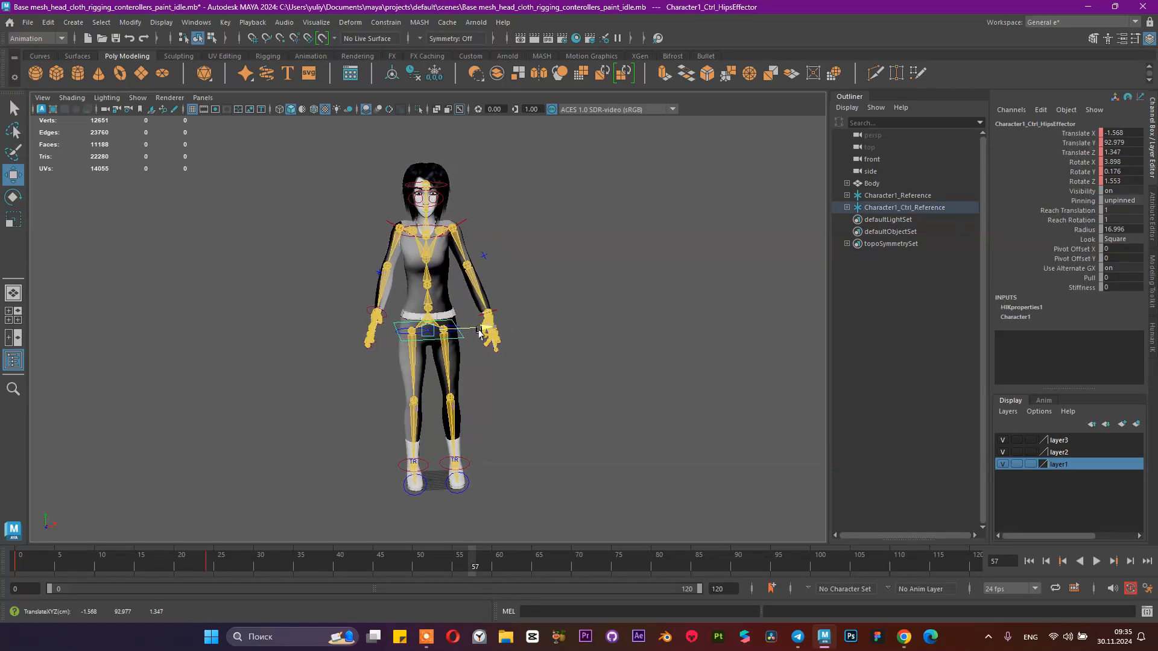
pyautogui.press('s')
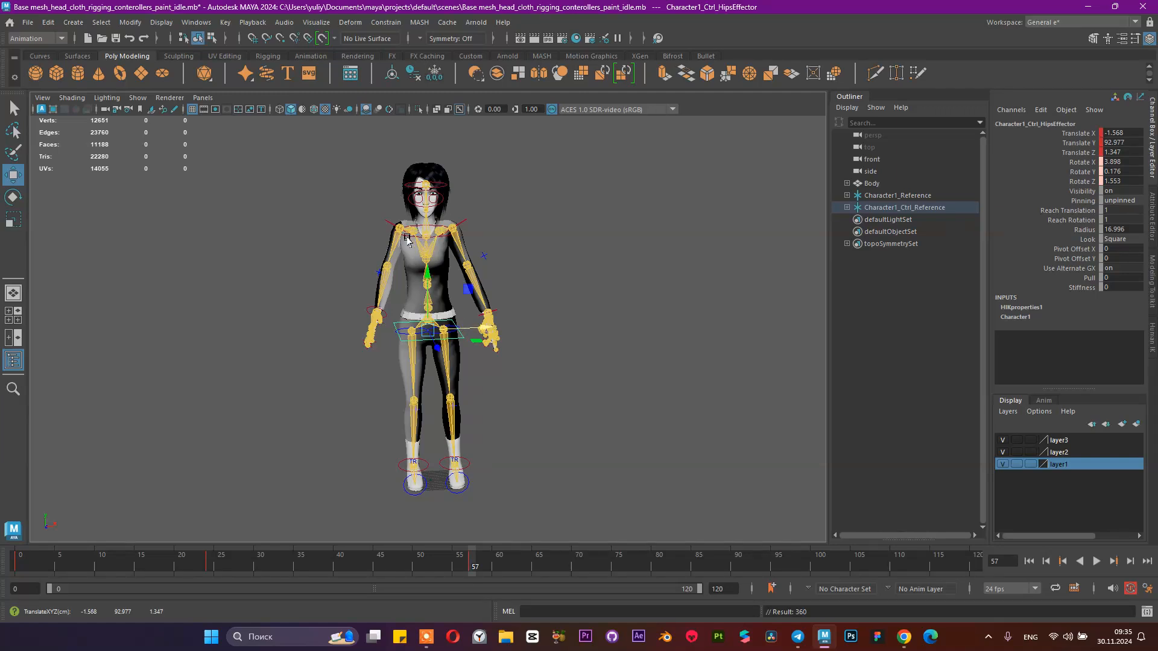
# - Adjust the chest controller's rotation at frame 57 and key the right shoulder controller rotated to about 10.2, 64.8, -9.9
pyautogui.click(433, 234)
pyautogui.press('e')
pyautogui.moveTo(451, 228); pyautogui.dragTo(512, 194)
pyautogui.click(515, 219)
pyautogui.click(464, 224)
pyautogui.click(349, 187)
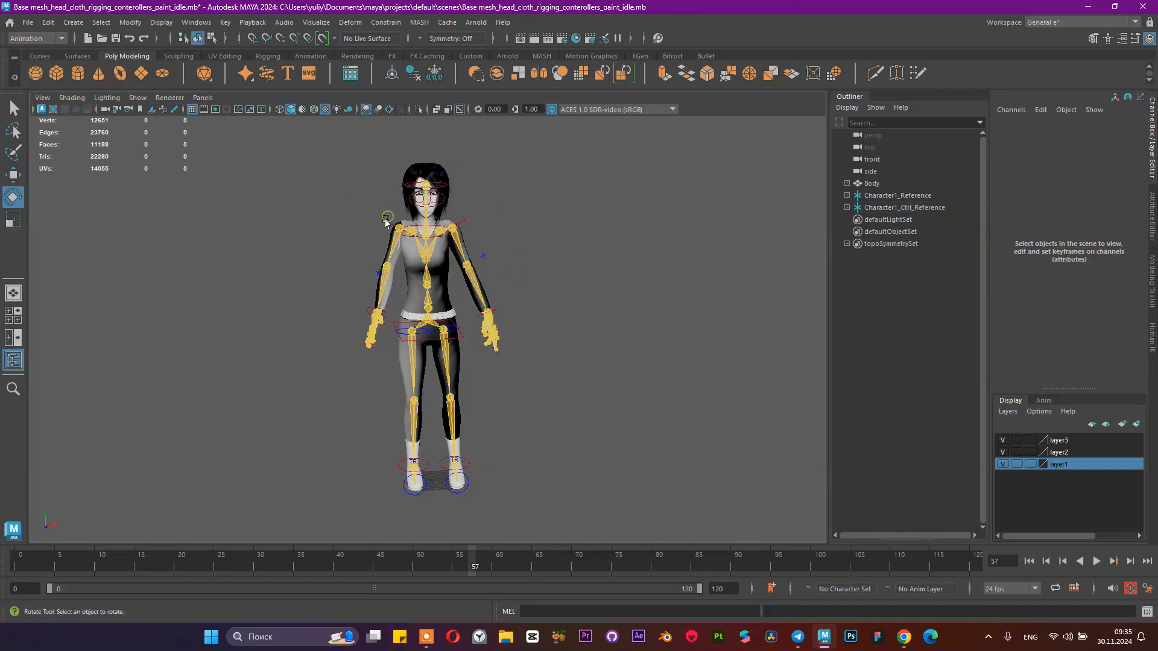
pyautogui.click(386, 221)
pyautogui.moveTo(393, 194); pyautogui.dragTo(363, 197)
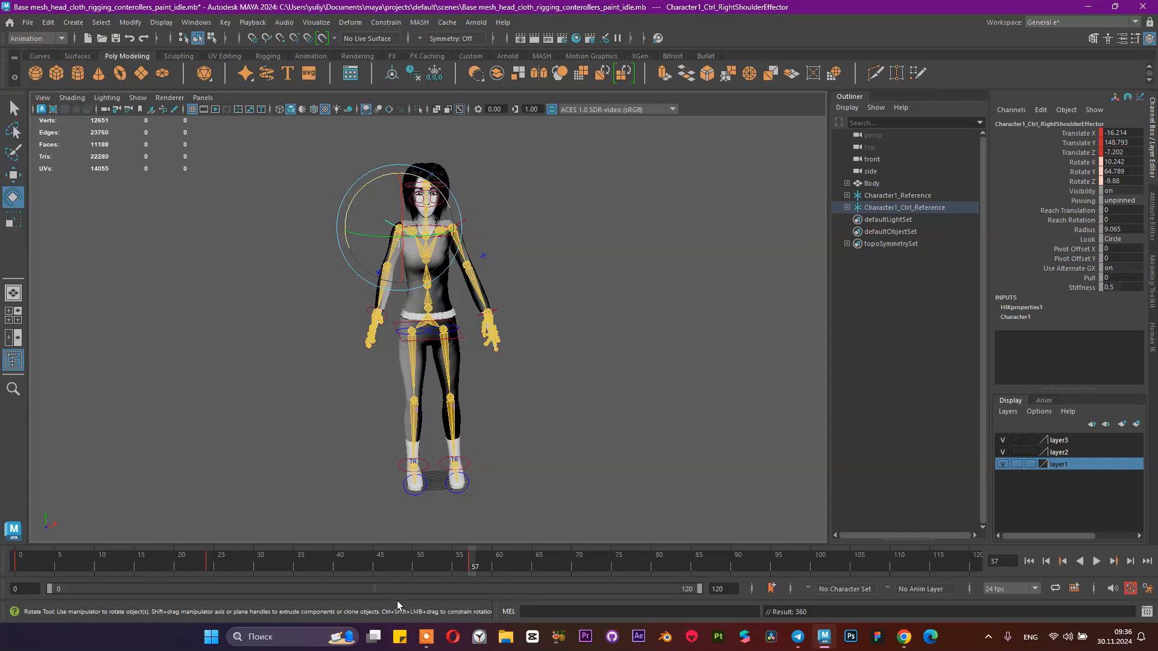
# - Play the animation, stop at frame 67 and examine the character's pose from a closer angle
pyautogui.hotkey('alt', 'v')
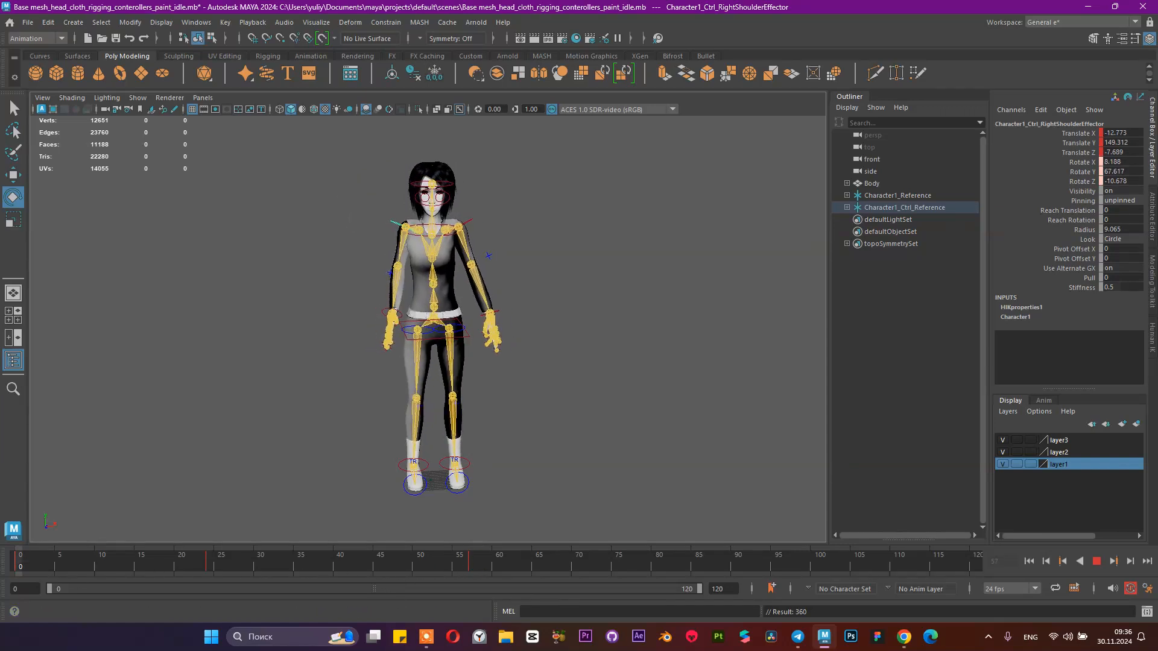
pyautogui.click(1095, 562)
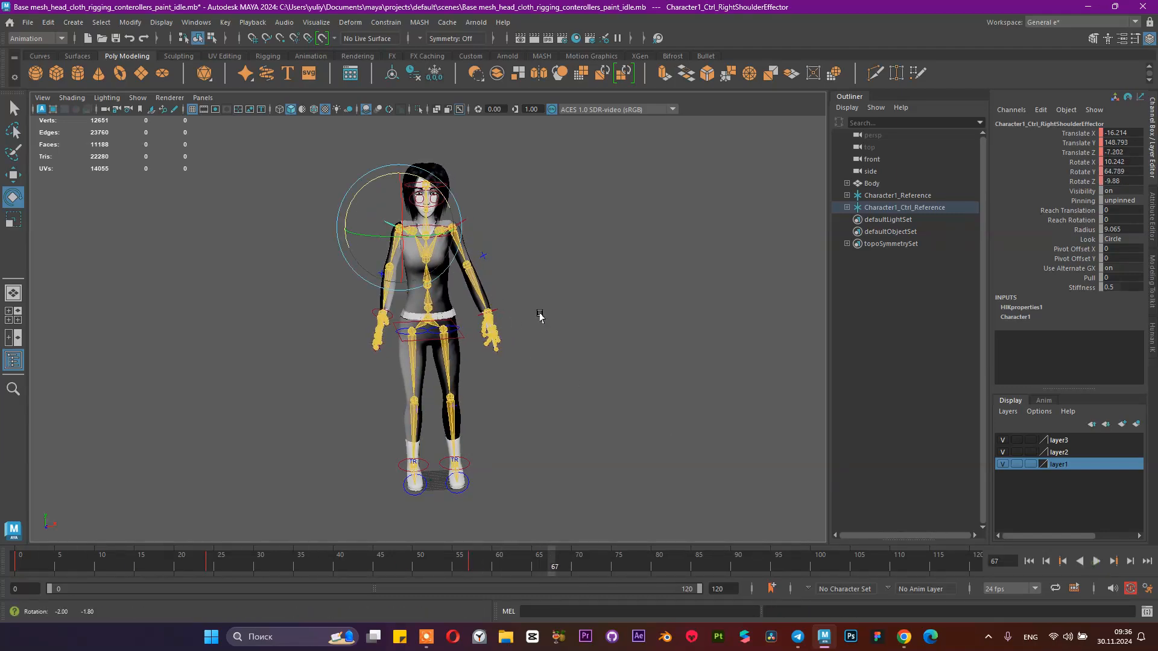
pyautogui.keyDown('alt'); pyautogui.moveTo(540, 317); pyautogui.dragTo(529, 335); pyautogui.keyUp('alt')
pyautogui.keyDown('alt'); pyautogui.moveTo(542, 344); pyautogui.dragTo(633, 399, button='right'); pyautogui.keyUp('alt')
pyautogui.keyDown('alt'); pyautogui.moveTo(627, 402); pyautogui.dragTo(555, 419); pyautogui.keyUp('alt')
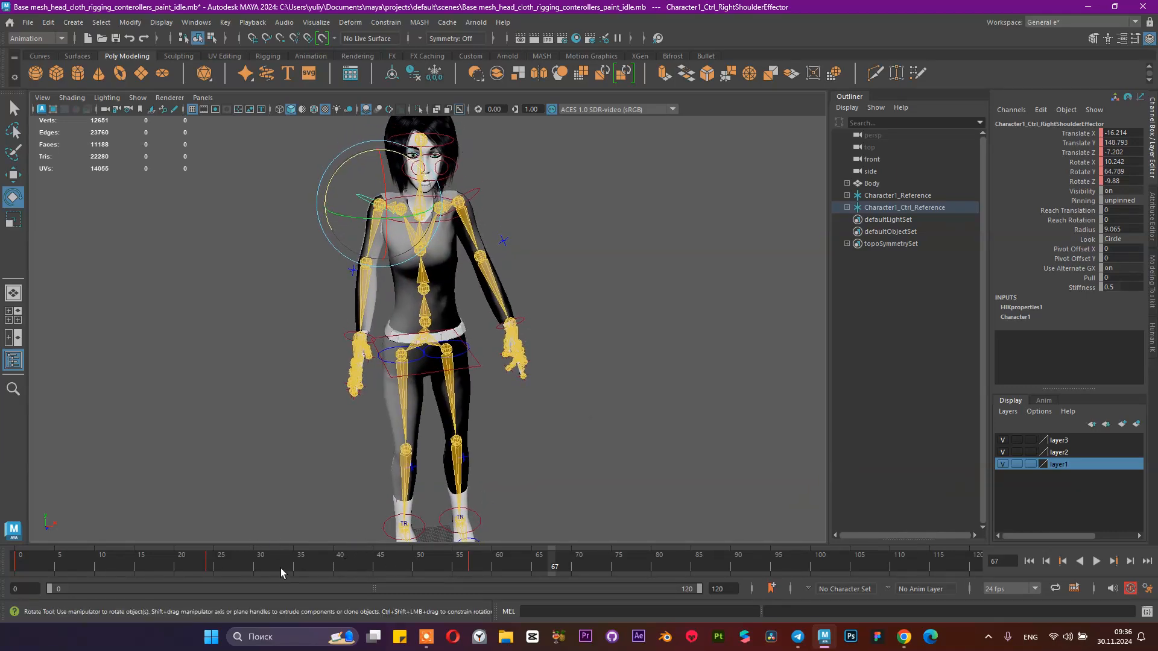
# - Swing the right arm outward at frame 41 by rotating the right shoulder controller to about -14.6, 56.9, -33.2, and key it
pyautogui.moveTo(336, 560)
pyautogui.mouseDown()
pyautogui.moveTo(194, 569)
pyautogui.moveTo(343, 571)
pyautogui.mouseUp()
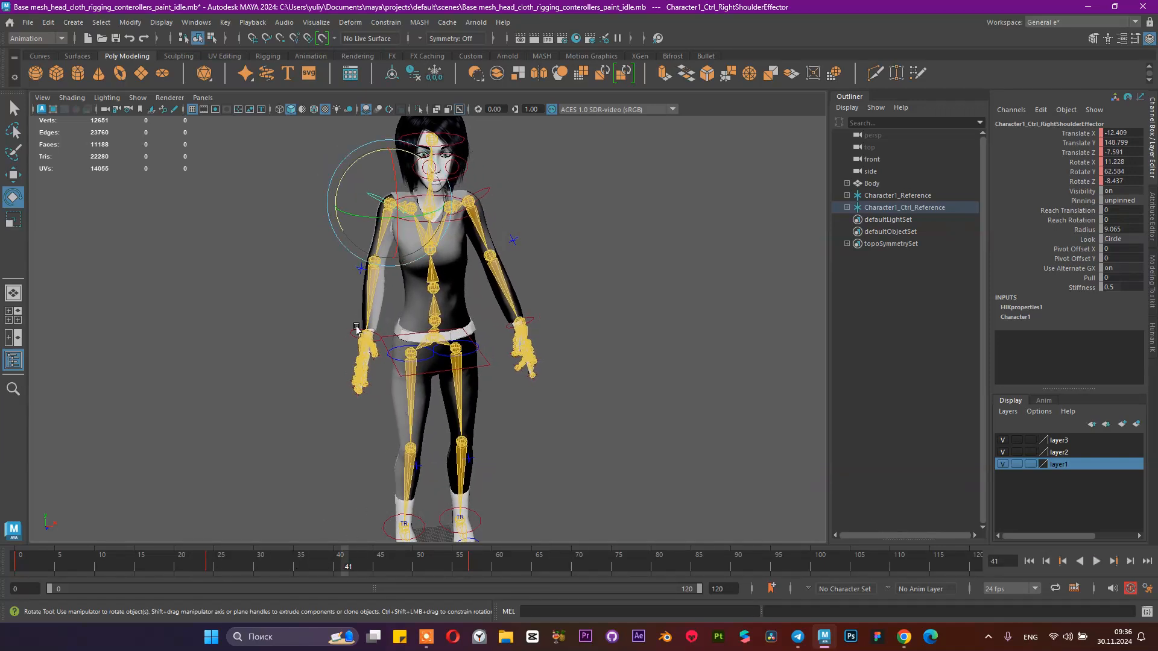
pyautogui.moveTo(395, 244); pyautogui.dragTo(462, 496)
pyautogui.moveTo(339, 558); pyautogui.dragTo(18, 571)
pyautogui.click(1096, 562)
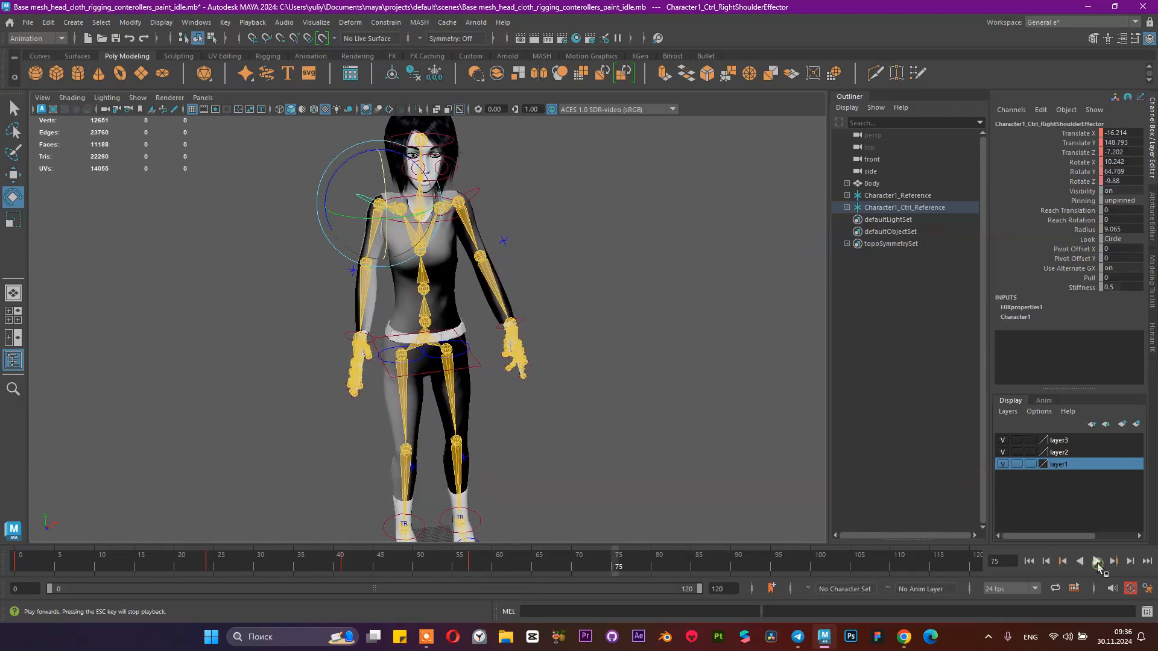
pyautogui.click(1096, 561)
pyautogui.moveTo(610, 566); pyautogui.dragTo(345, 566)
pyautogui.keyDown('alt'); pyautogui.moveTo(405, 348); pyautogui.dragTo(367, 338); pyautogui.keyUp('alt')
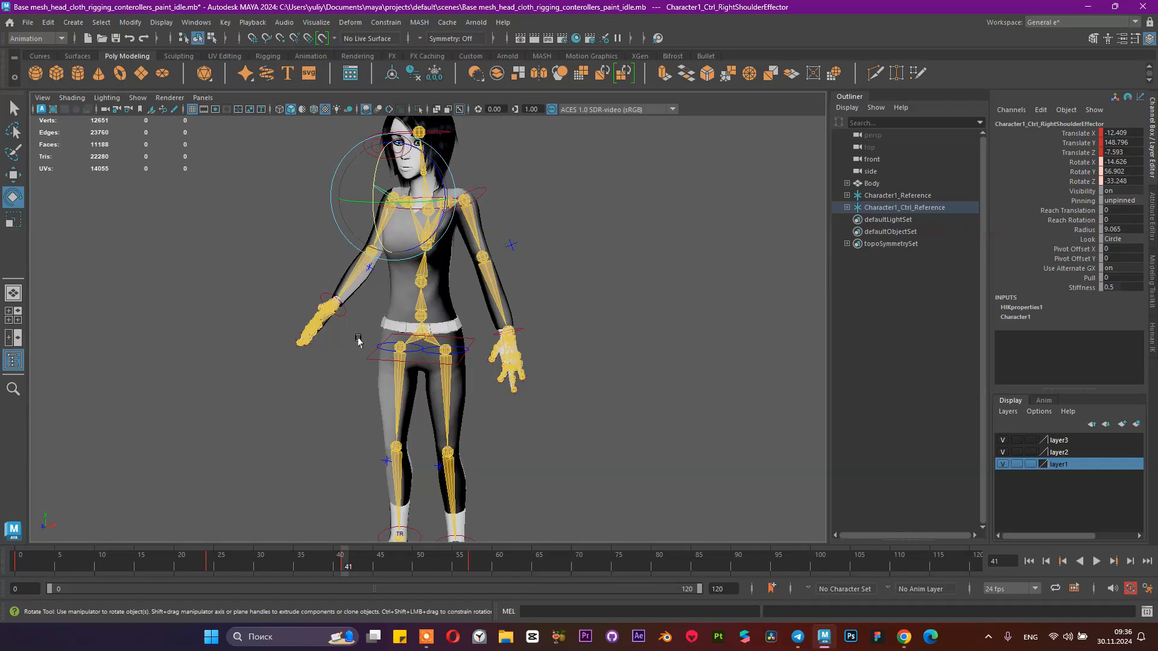
# - Play and scrub the animation across frames 24, 41 and 57 to check the right arm's motion
pyautogui.hotkey('alt', 'v')
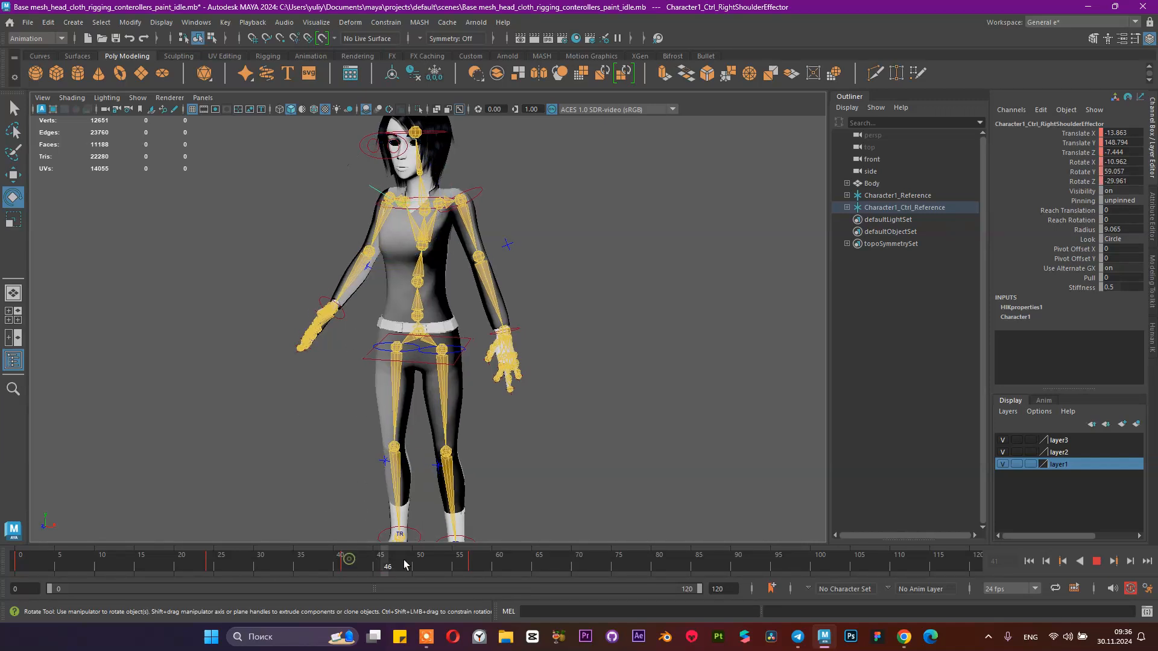
pyautogui.moveTo(333, 553); pyautogui.dragTo(208, 568)
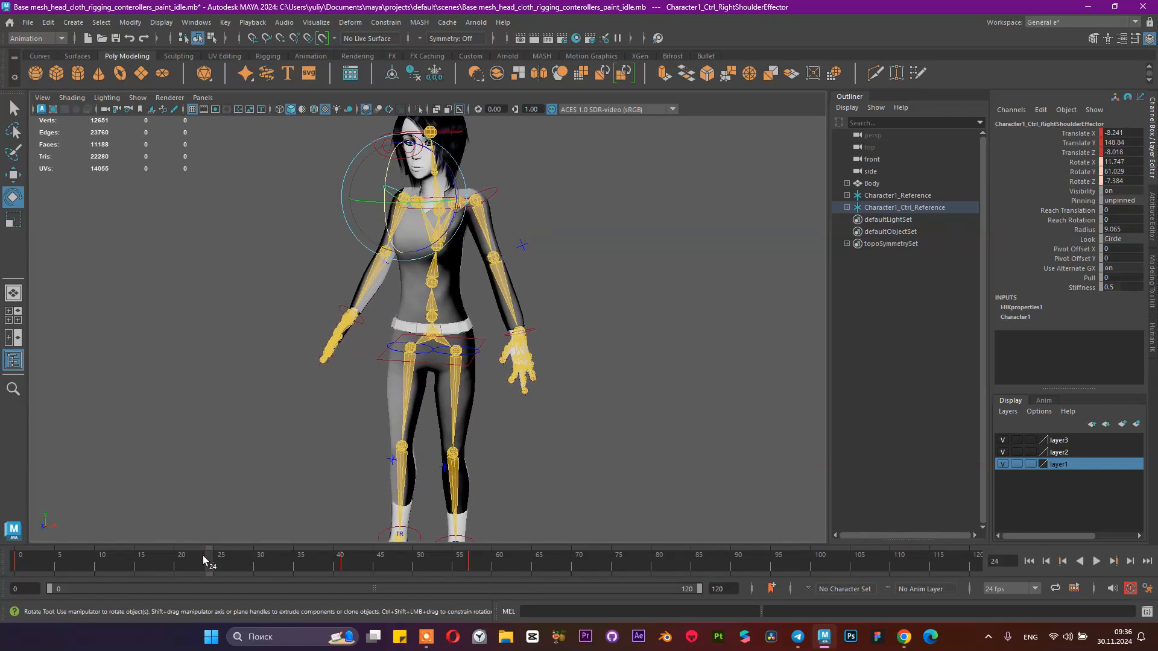
pyautogui.hotkey('alt', 'v')
pyautogui.click(469, 565)
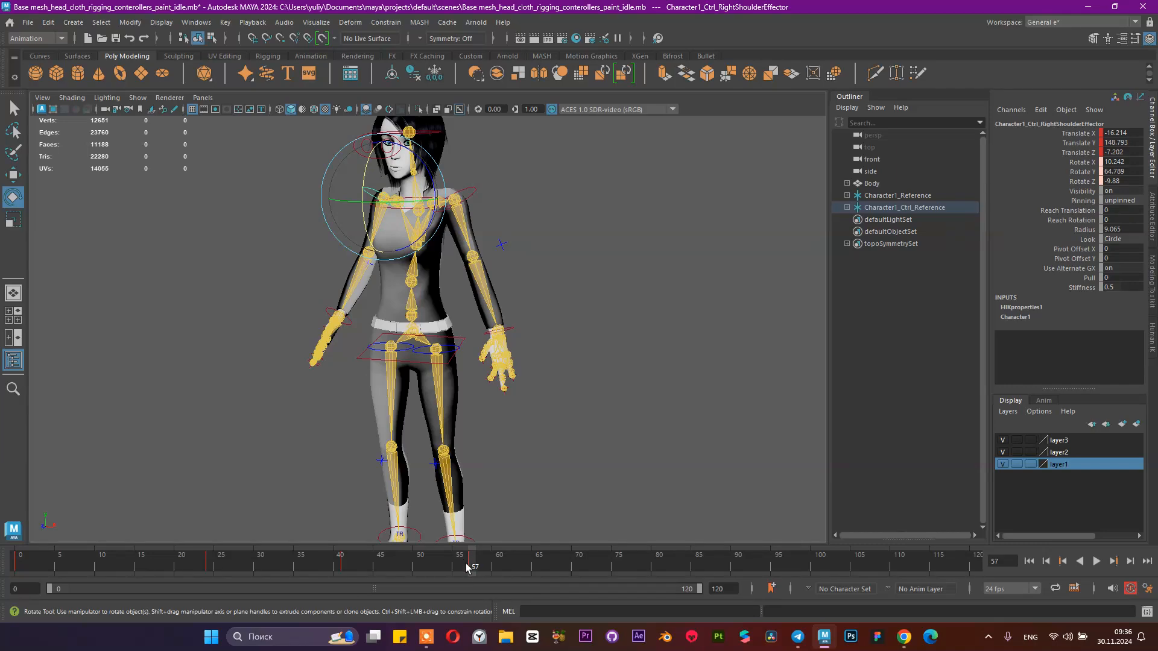
pyautogui.moveTo(487, 568); pyautogui.dragTo(20, 565)
# - View the full body from the front, play the animation from frame 0 and stop at frame 81
pyautogui.keyDown('alt'); pyautogui.moveTo(564, 306); pyautogui.dragTo(546, 301, button='right'); pyautogui.keyUp('alt')
pyautogui.keyDown('alt'); pyautogui.moveTo(579, 292); pyautogui.dragTo(595, 359, button='middle'); pyautogui.keyUp('alt')
pyautogui.keyDown('alt'); pyautogui.moveTo(612, 330); pyautogui.dragTo(581, 324, button='right'); pyautogui.keyUp('alt')
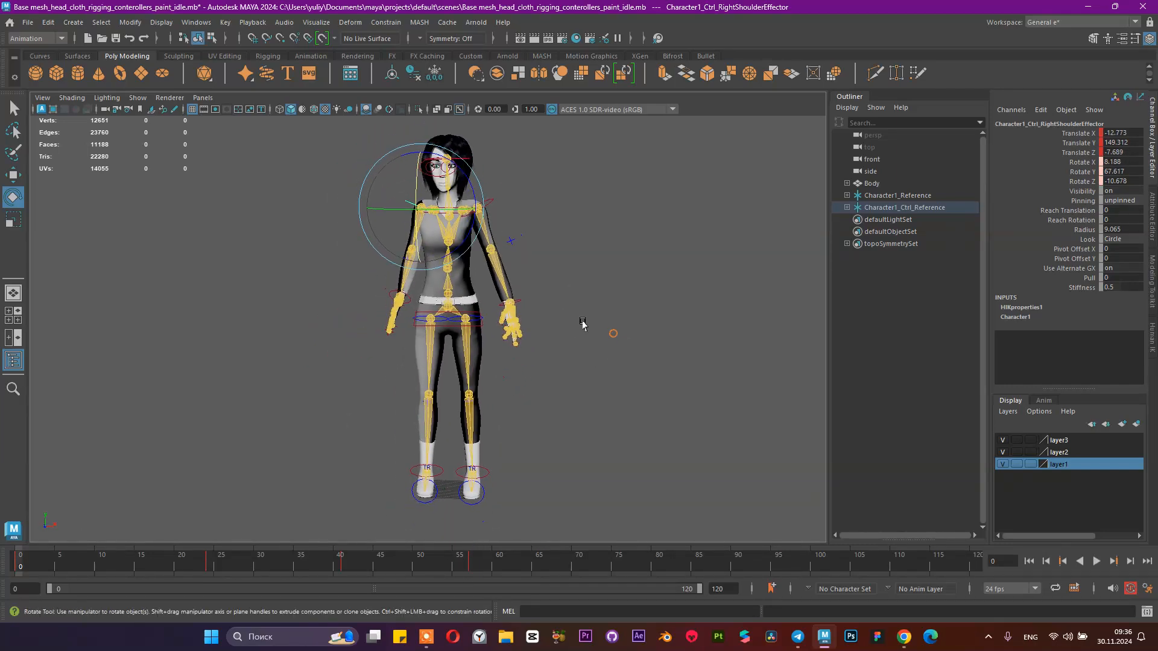
pyautogui.keyDown('alt'); pyautogui.moveTo(582, 323); pyautogui.dragTo(609, 326); pyautogui.keyUp('alt')
pyautogui.hotkey('alt', 'v')
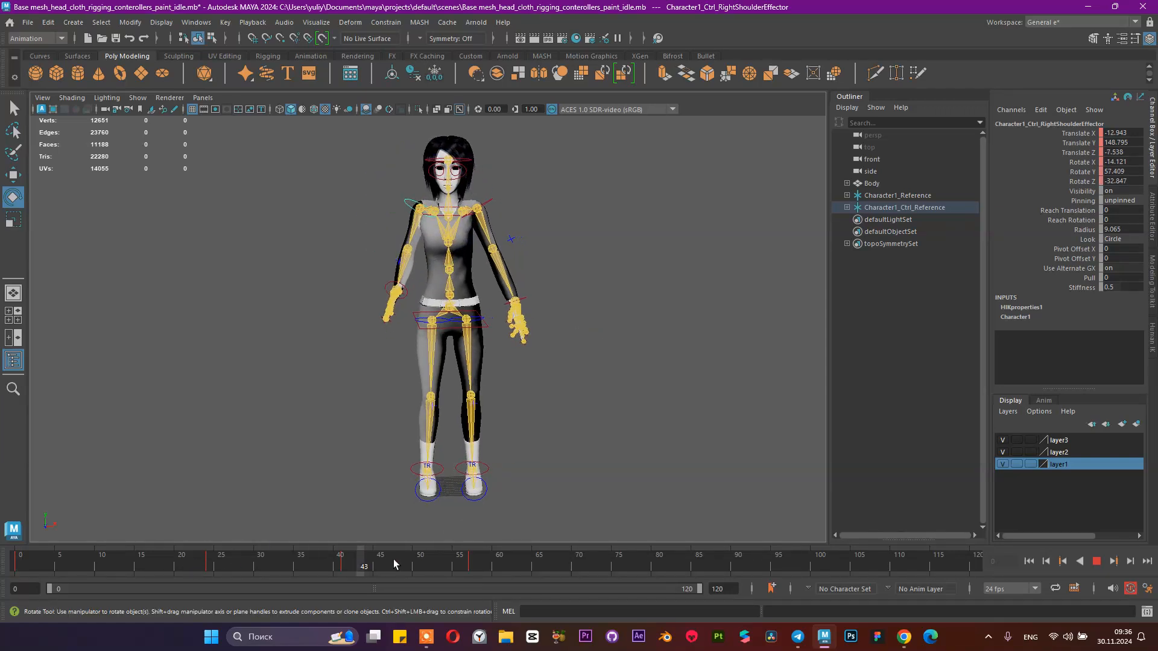
pyautogui.hotkey('alt', 'v')
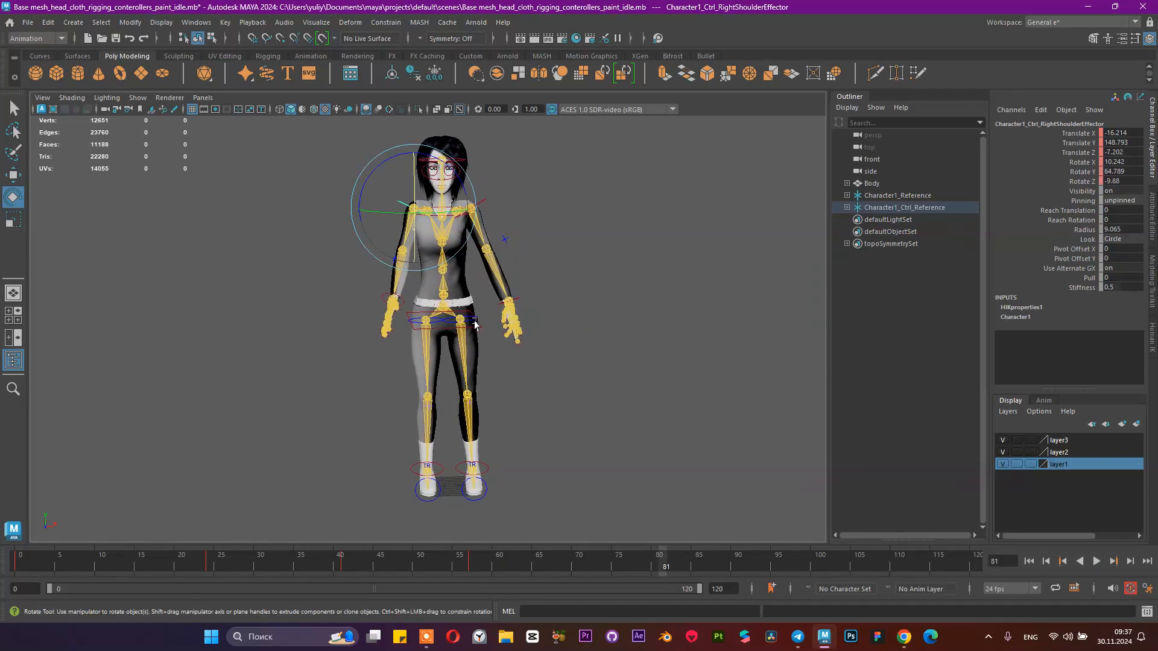
# - Turn the hips controller at frame 81 to a rotation of about 4.9, -4.2, 1.56 and key it
pyautogui.click(477, 326)
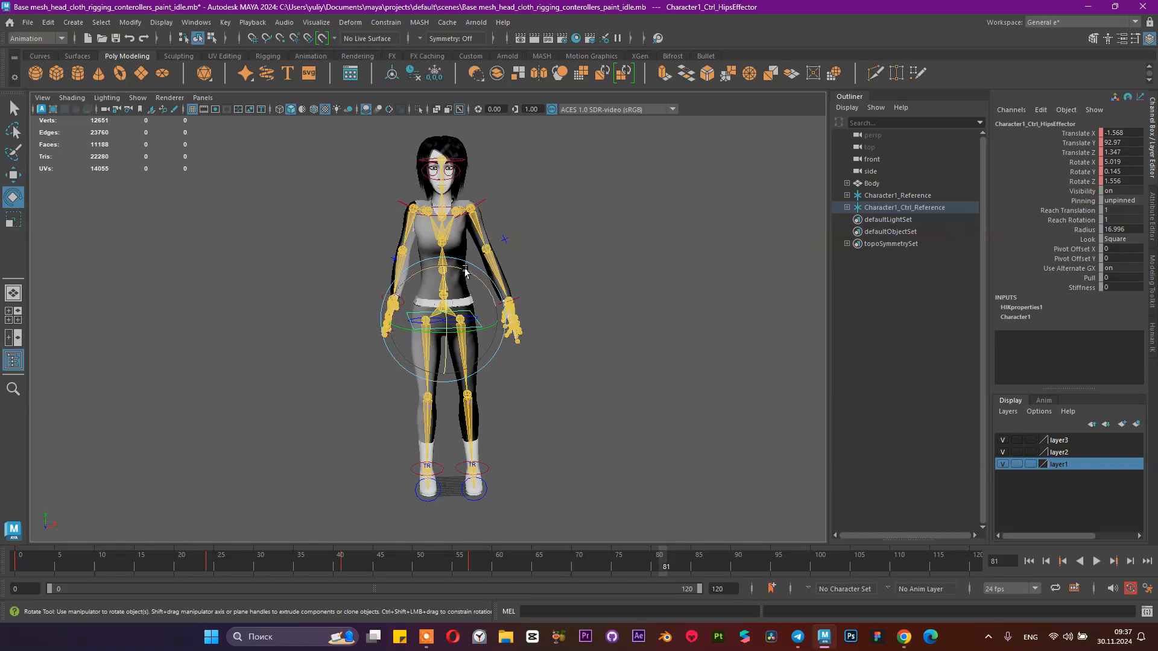
pyautogui.moveTo(465, 272); pyautogui.dragTo(468, 272)
pyautogui.press('s')
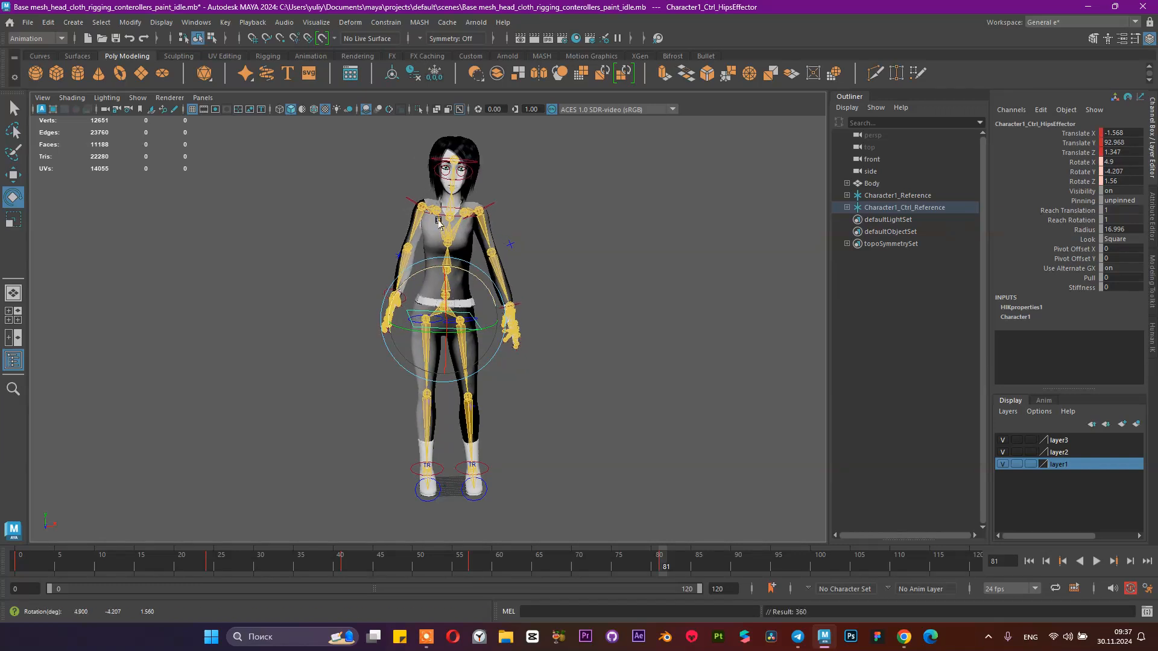
# - Rotate the chest controller at frame 81 to about -4.55, 0.98, 2.4 and key the pose
pyautogui.click(418, 205)
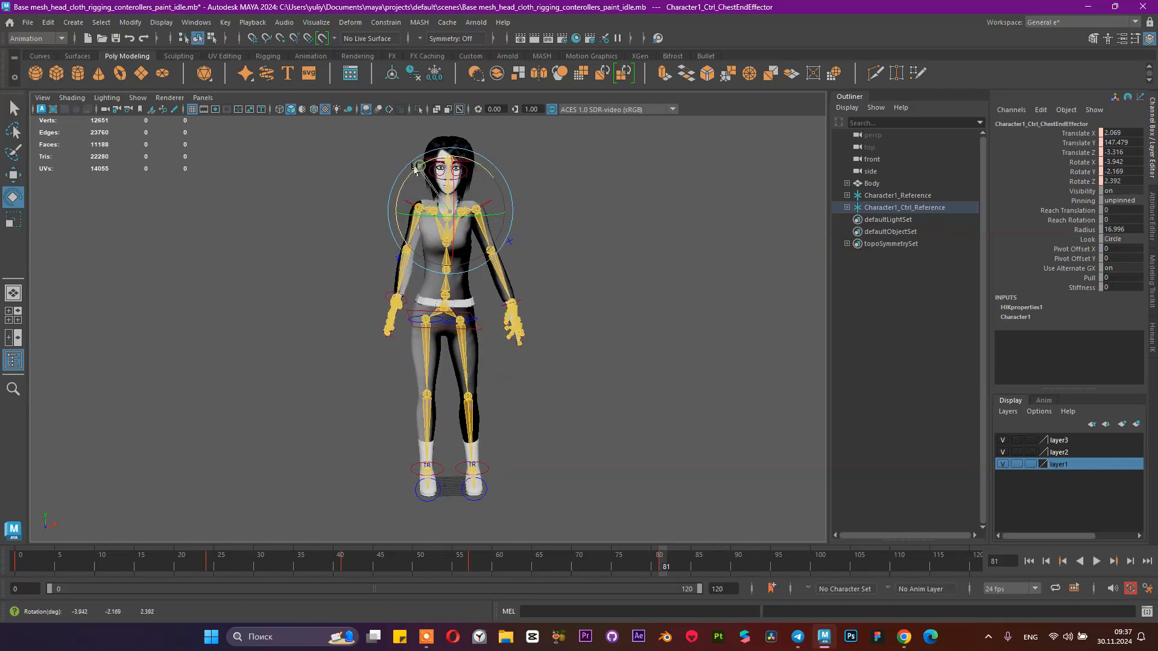
pyautogui.click(606, 217)
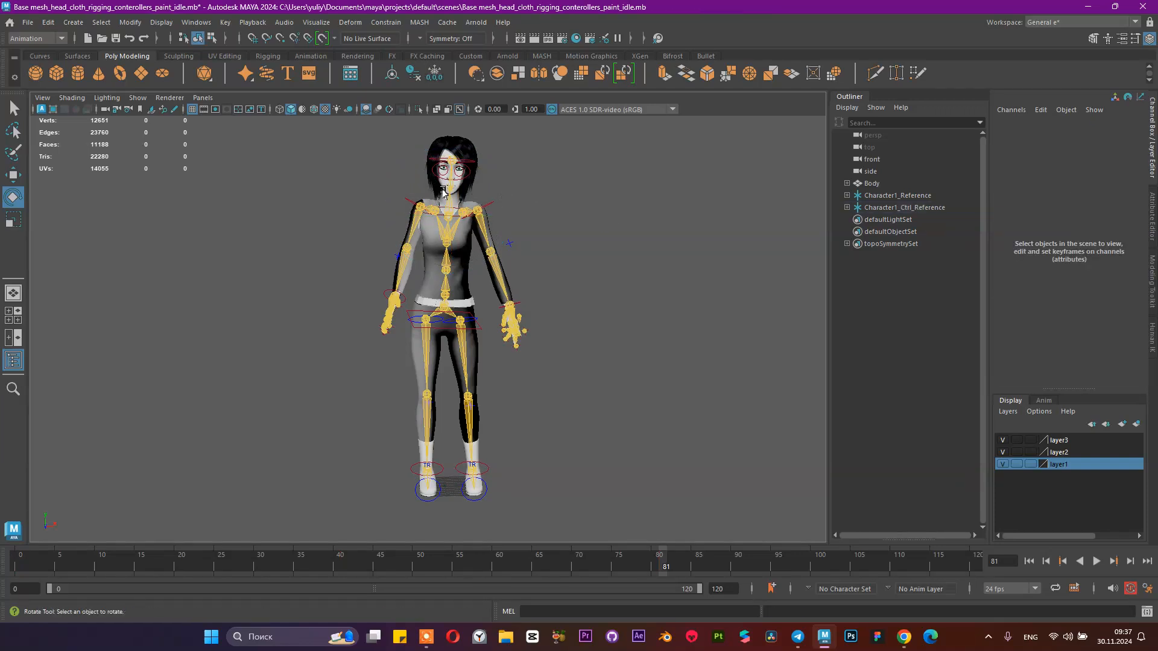
pyautogui.click(434, 213)
pyautogui.moveTo(427, 172); pyautogui.dragTo(477, 169)
pyautogui.moveTo(405, 168); pyautogui.dragTo(396, 184)
pyautogui.moveTo(474, 167); pyautogui.dragTo(471, 181)
pyautogui.click(570, 298)
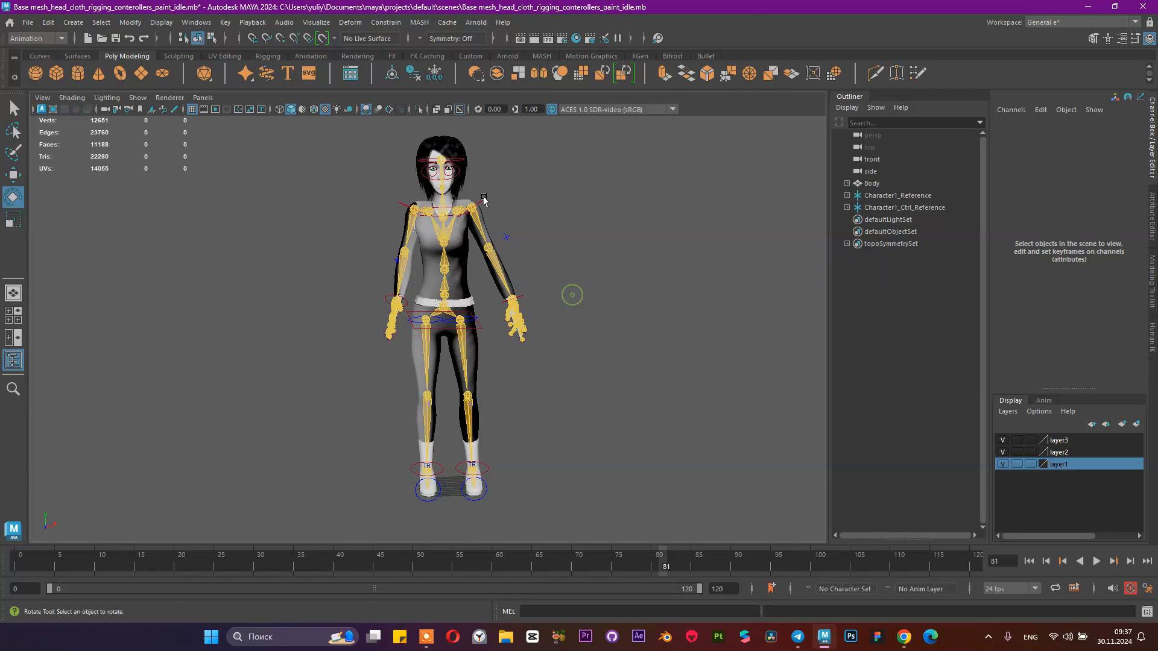
# - Key the shoulder controllers at frame 81, rotating the left to about 53.8, 65.3, -3.2 and the right to about 4.7, 67.3, -18.3
pyautogui.click(483, 208)
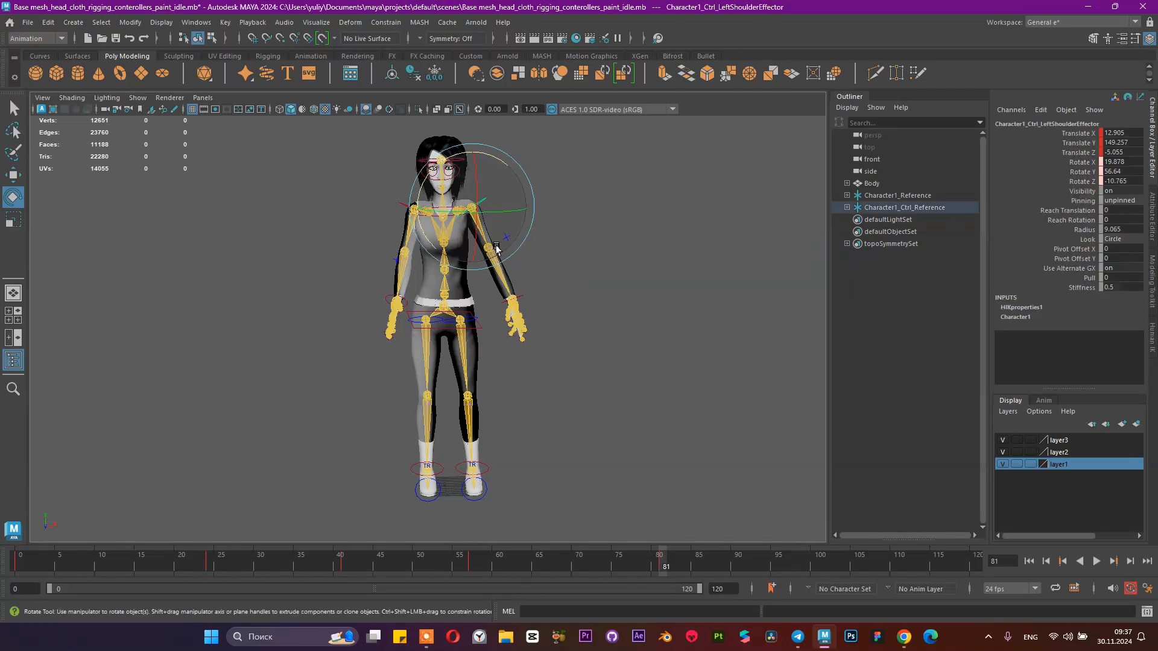
pyautogui.moveTo(518, 185); pyautogui.dragTo(515, 196)
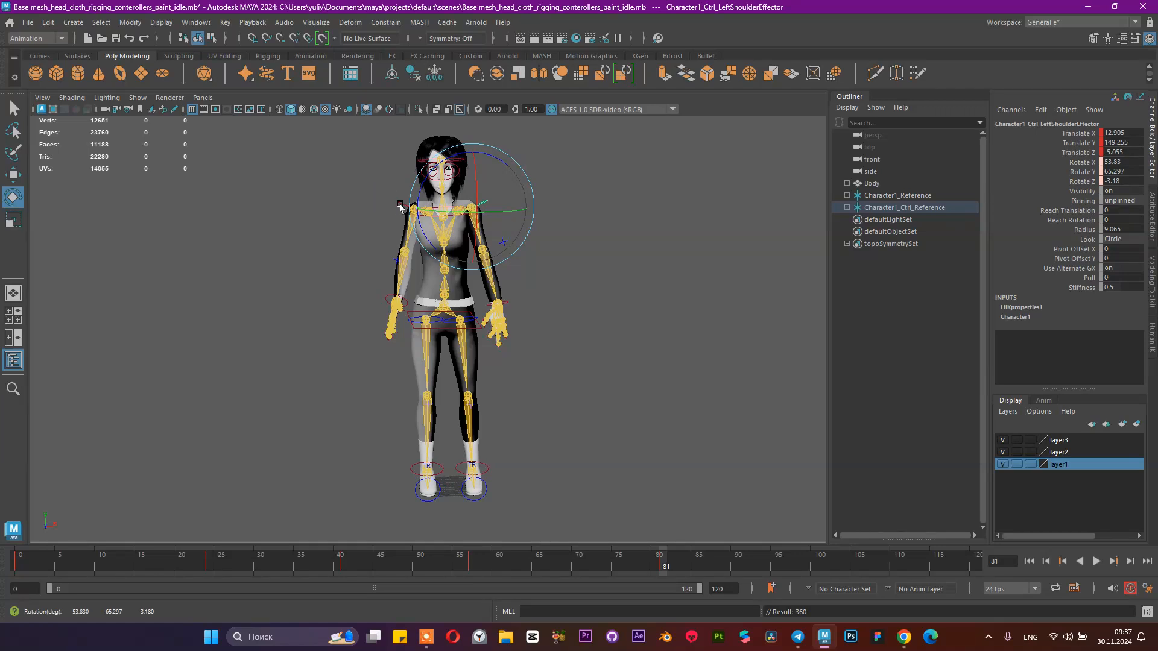
pyautogui.click(404, 208)
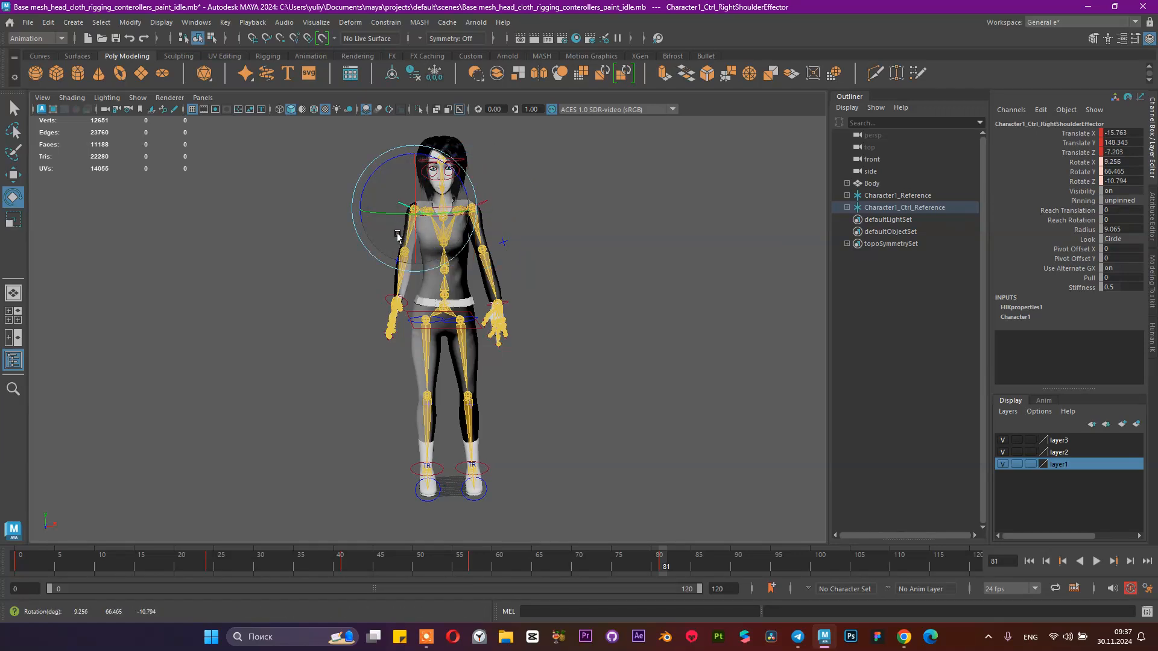
pyautogui.moveTo(393, 246); pyautogui.dragTo(393, 247)
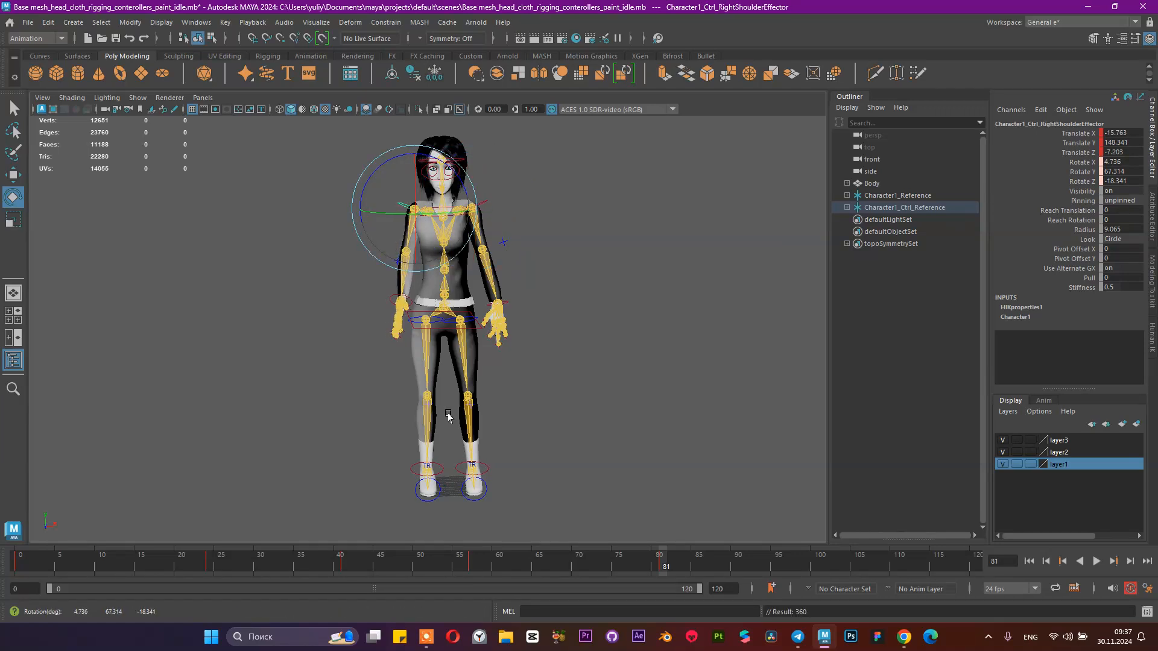
# - Select the right ankle controller, play the animation to review the new pose and stop at frame 96
pyautogui.click(432, 466)
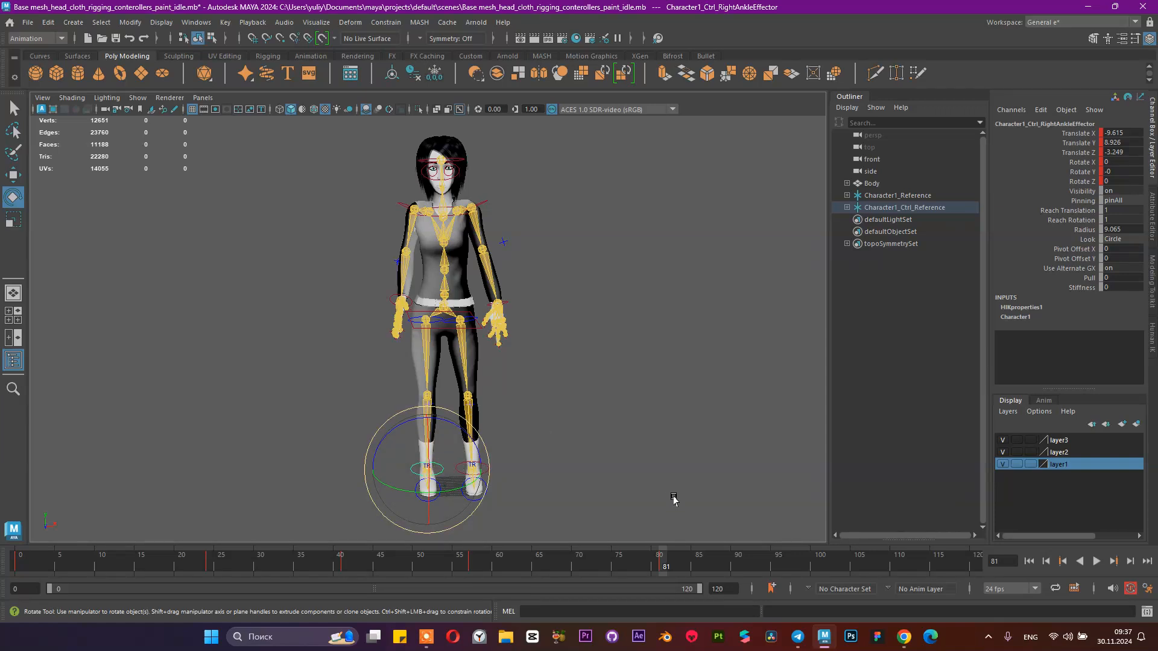
pyautogui.hotkey('alt', 'v')
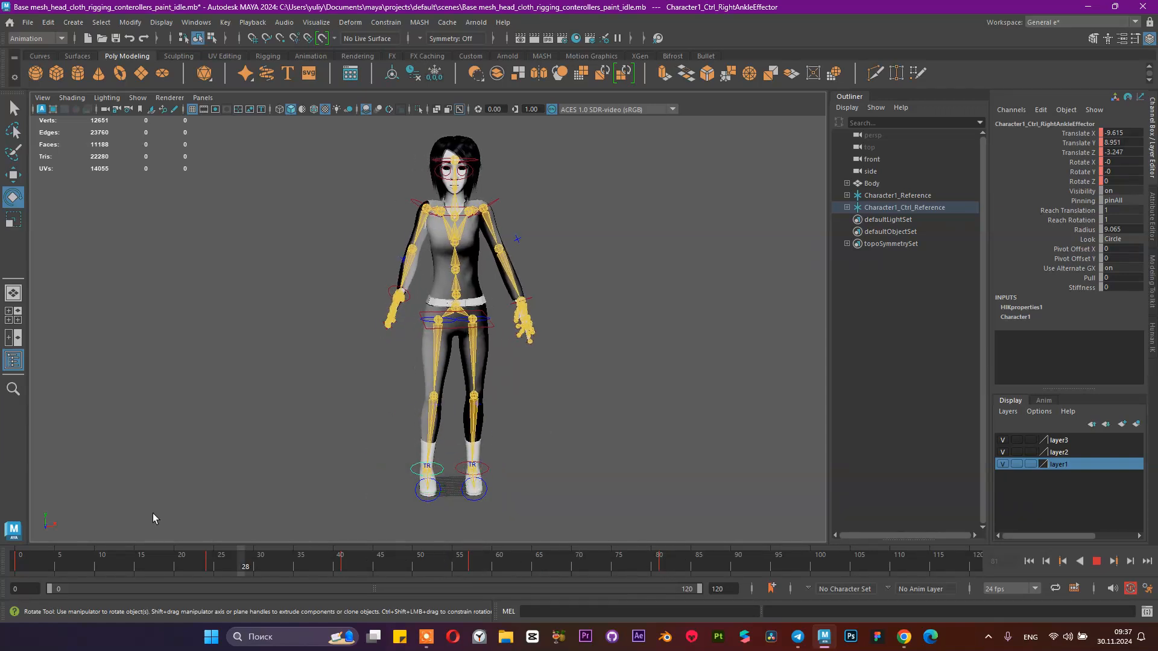
pyautogui.hotkey('alt', 'shift', 'v')
pyautogui.click(1096, 563)
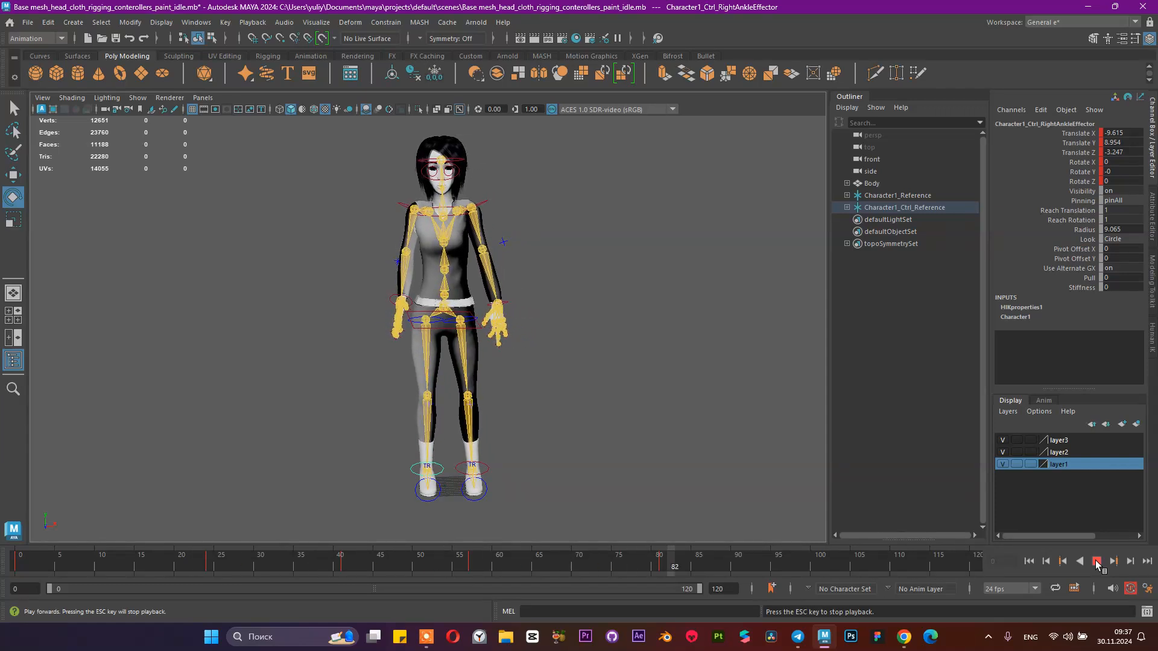
pyautogui.click(1095, 561)
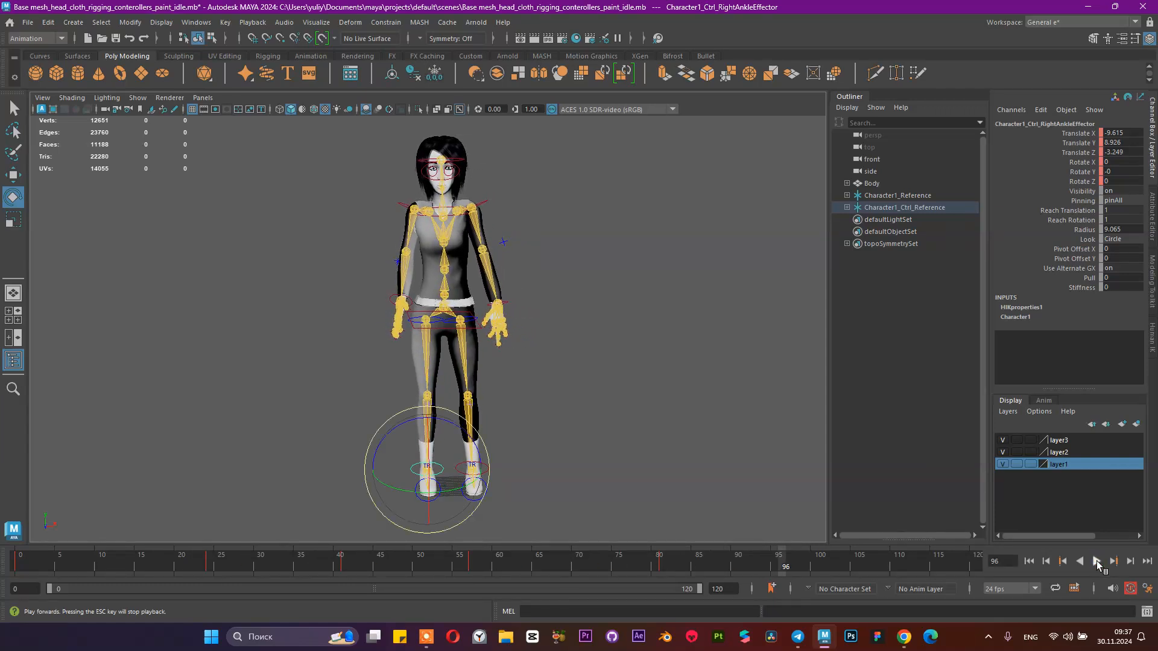
pyautogui.click(810, 563)
pyautogui.moveTo(815, 566); pyautogui.dragTo(826, 562)
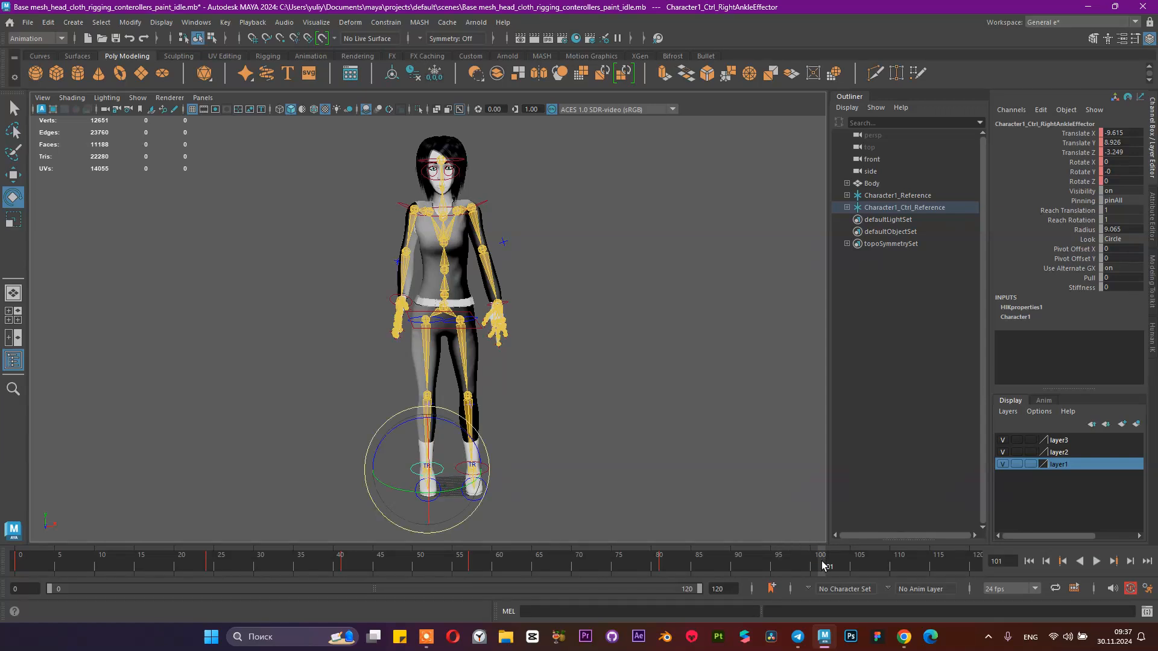
pyautogui.click(432, 334)
pyautogui.click(693, 305)
pyautogui.click(448, 330)
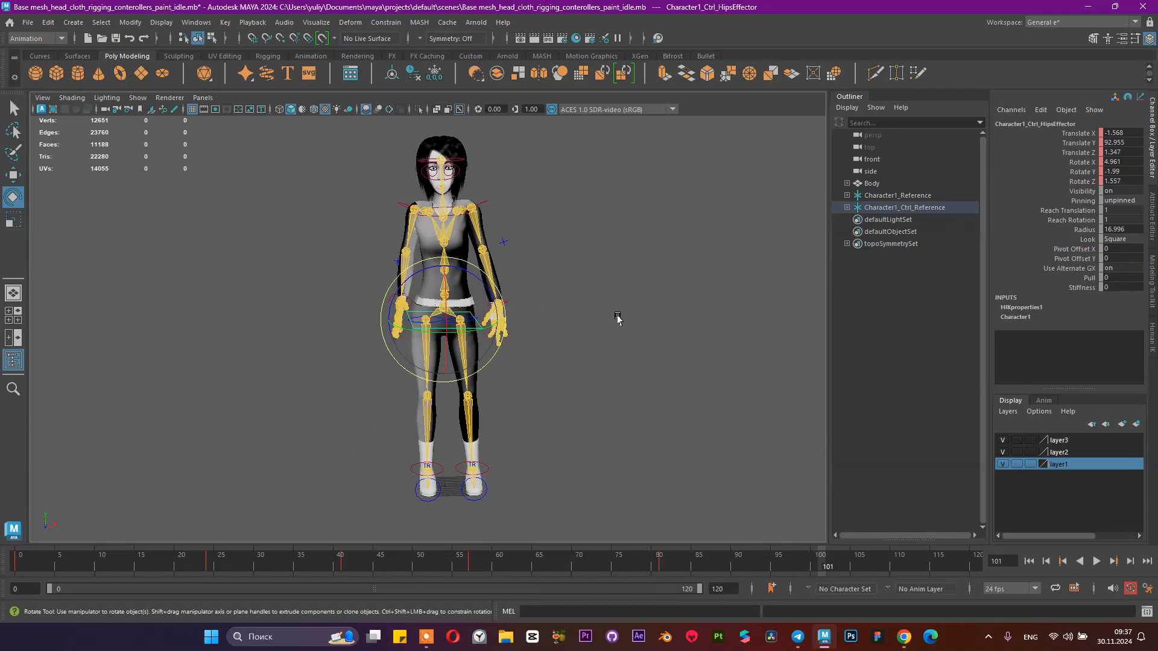
# - Select the character's head, chest, shoulder, wrist, hip, ankle and foot controllers together
pyautogui.click(462, 160)
pyautogui.keyDown('alt'); pyautogui.moveTo(513, 211); pyautogui.dragTo(504, 248); pyautogui.keyUp('alt')
pyautogui.keyDown('alt'); pyautogui.moveTo(504, 248); pyautogui.dragTo(579, 251, button='right'); pyautogui.keyUp('alt')
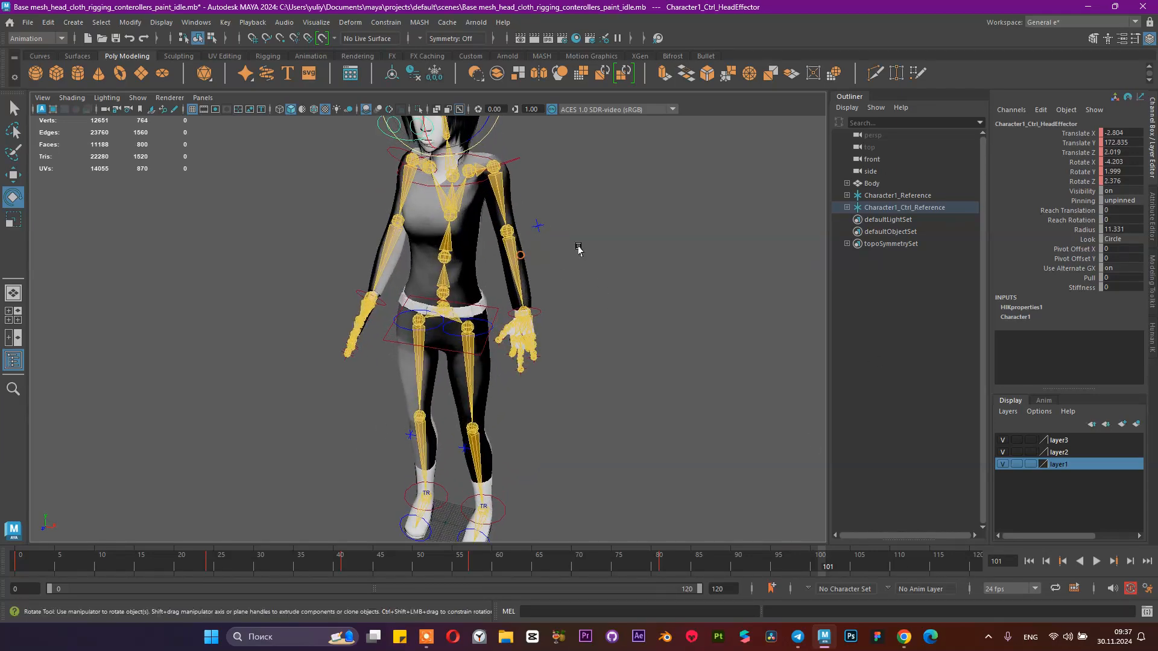
pyautogui.click(514, 162)
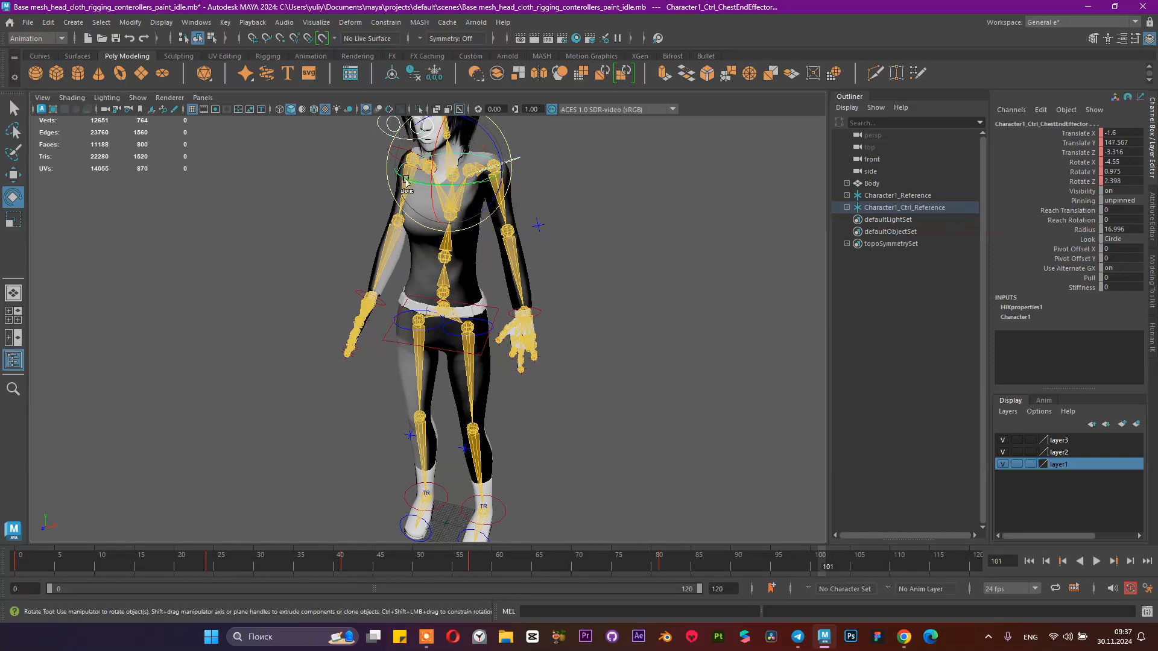
pyautogui.press('q')
pyautogui.click(393, 155)
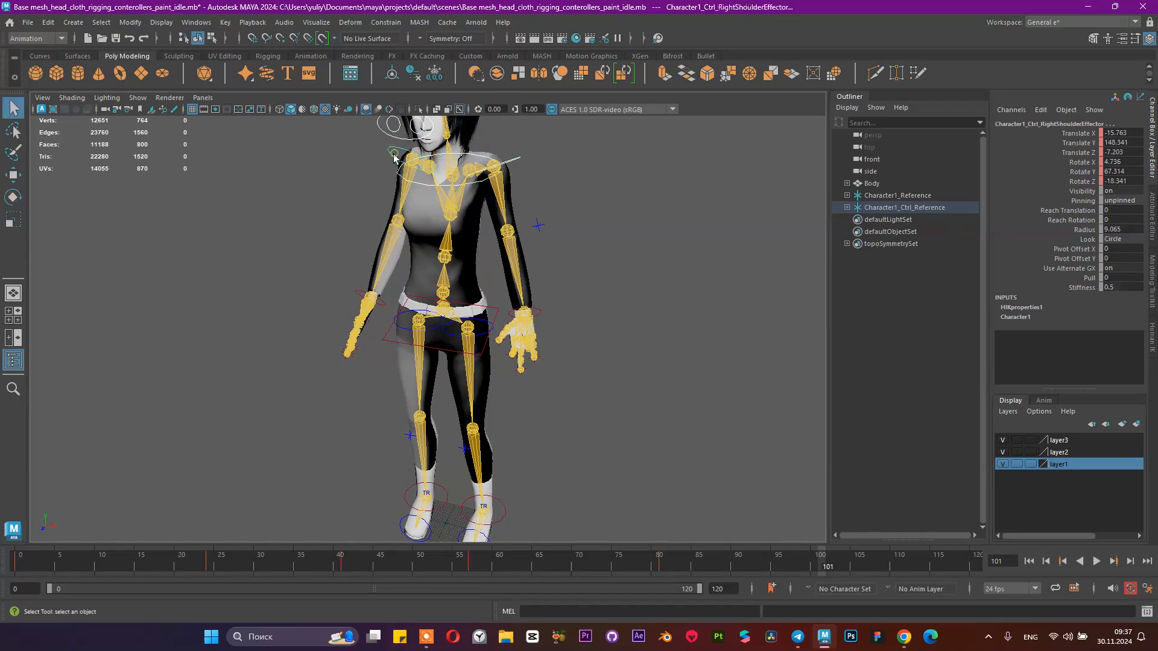
pyautogui.click(363, 298)
pyautogui.click(404, 330)
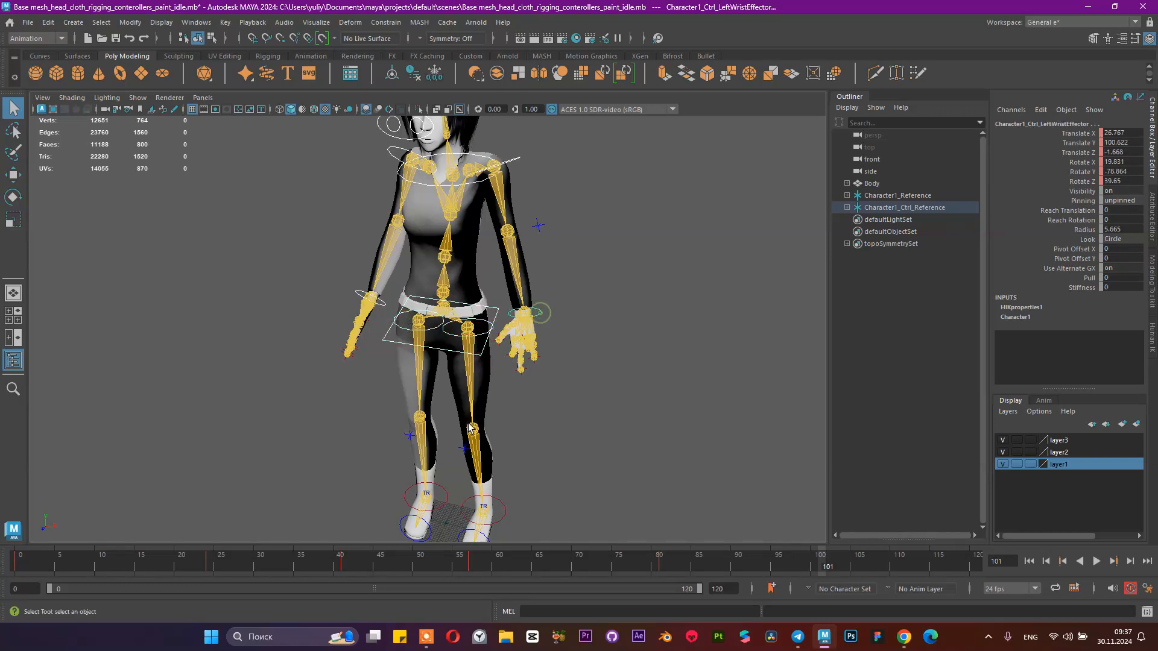
pyautogui.click(443, 509)
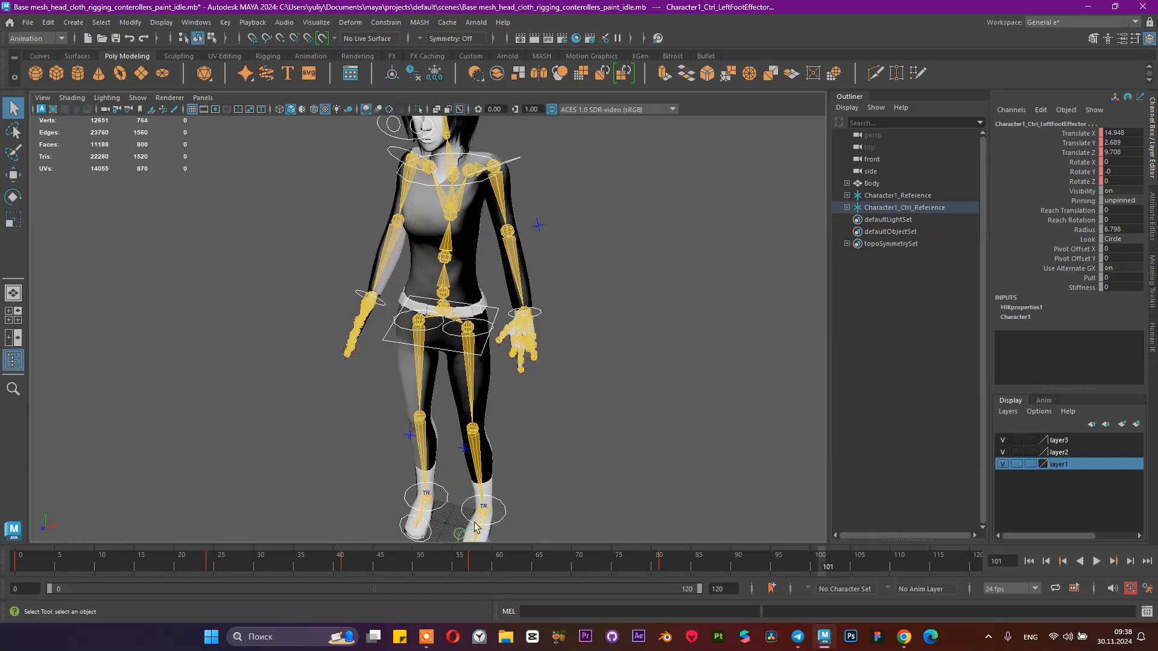
pyautogui.scroll(-5, 550, 408)
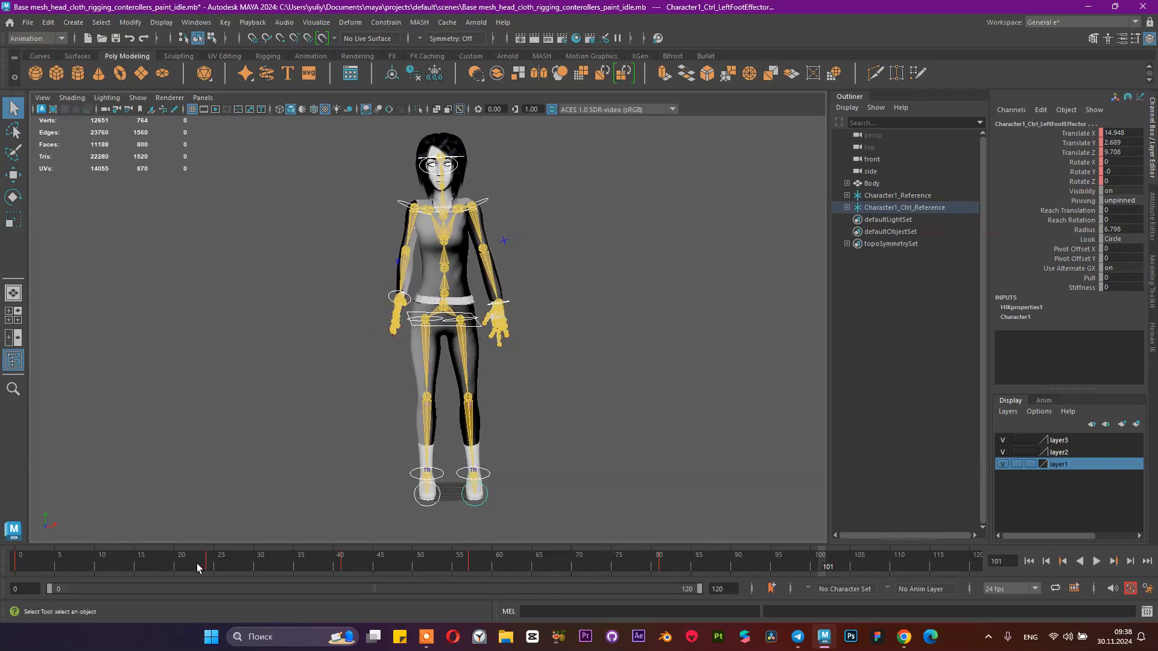
# - Copy the selected controllers' keys from frame 0 and paste them at frame 120 to close the loop
pyautogui.rightClick(19, 565)
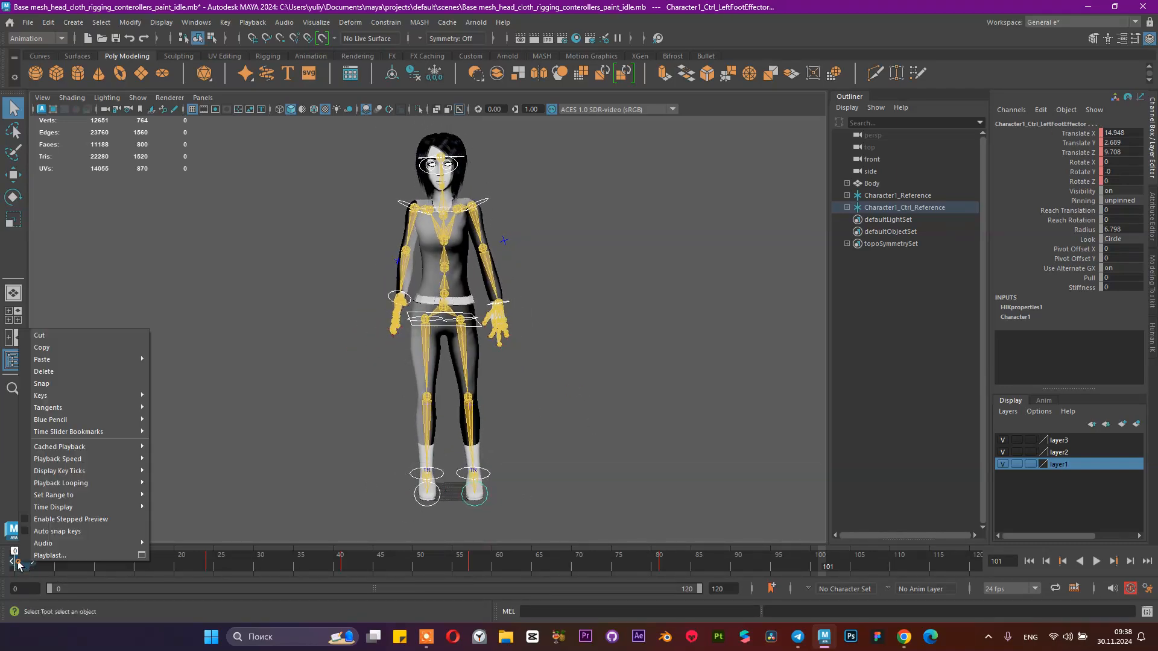
pyautogui.click(58, 348)
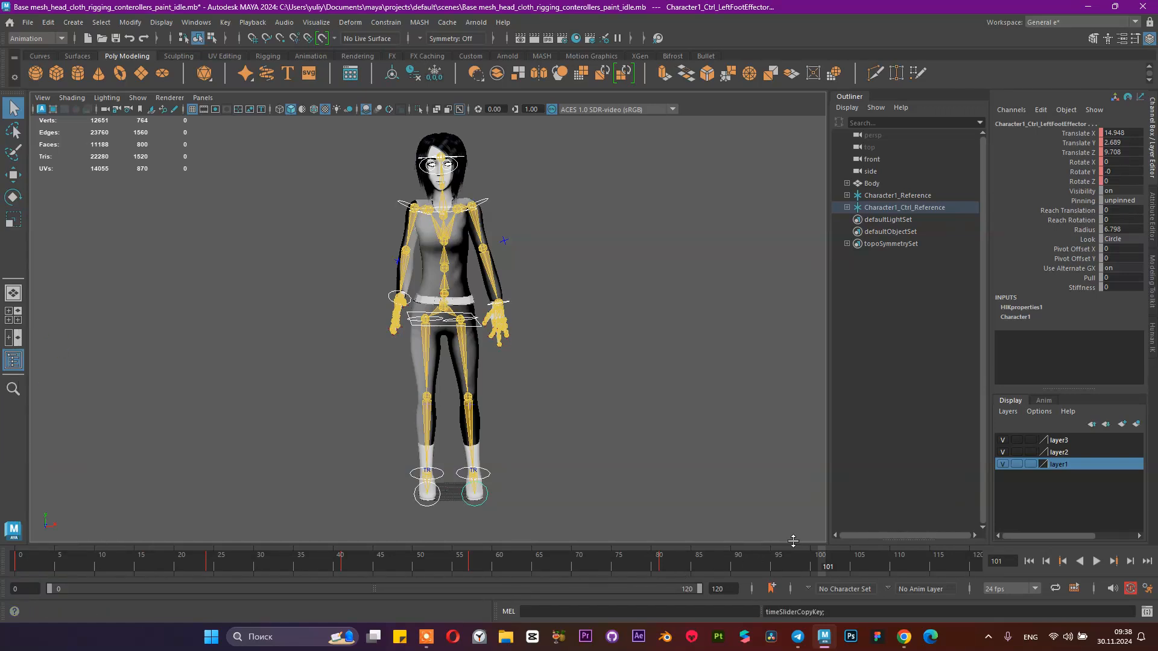
pyautogui.rightClick(973, 566)
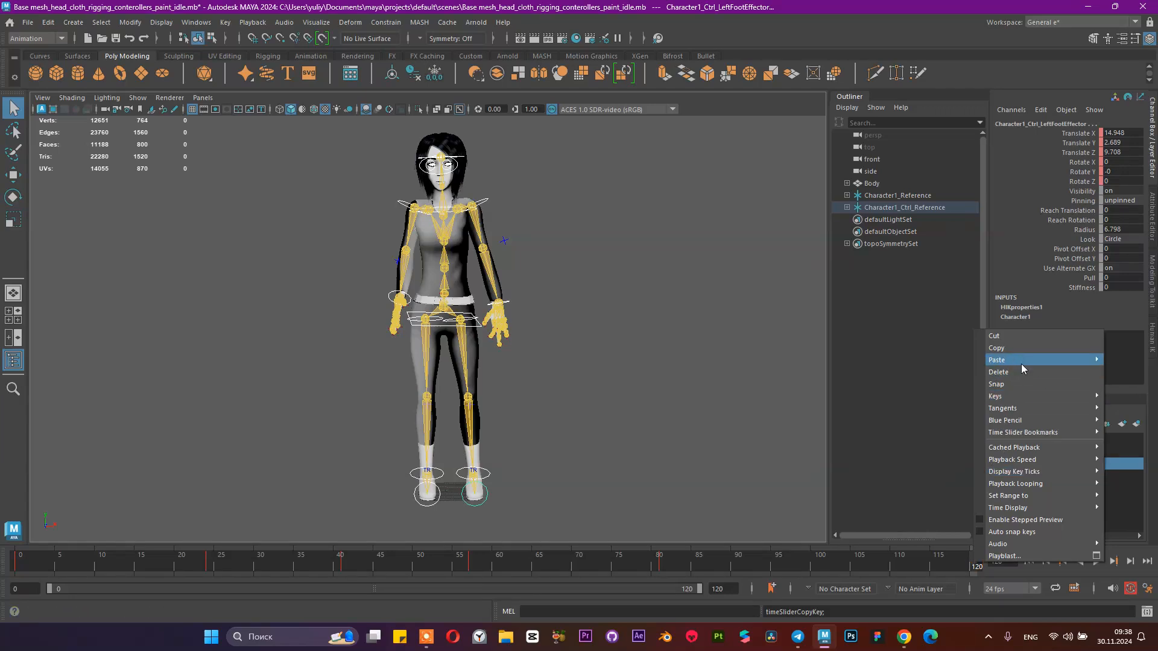
pyautogui.moveTo(1021, 361)
pyautogui.click(931, 362)
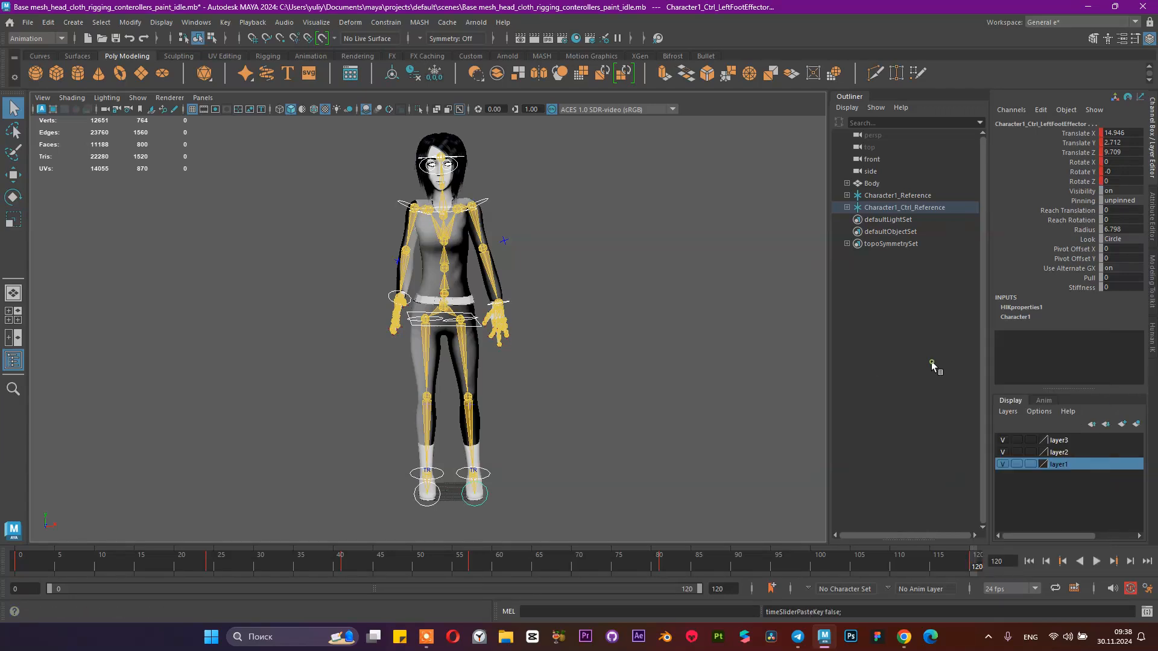
# - Play the full 0 to 120 loop, check it from the front and side, stop at frame 7 and clear the selection
pyautogui.hotkey('alt', 'v')
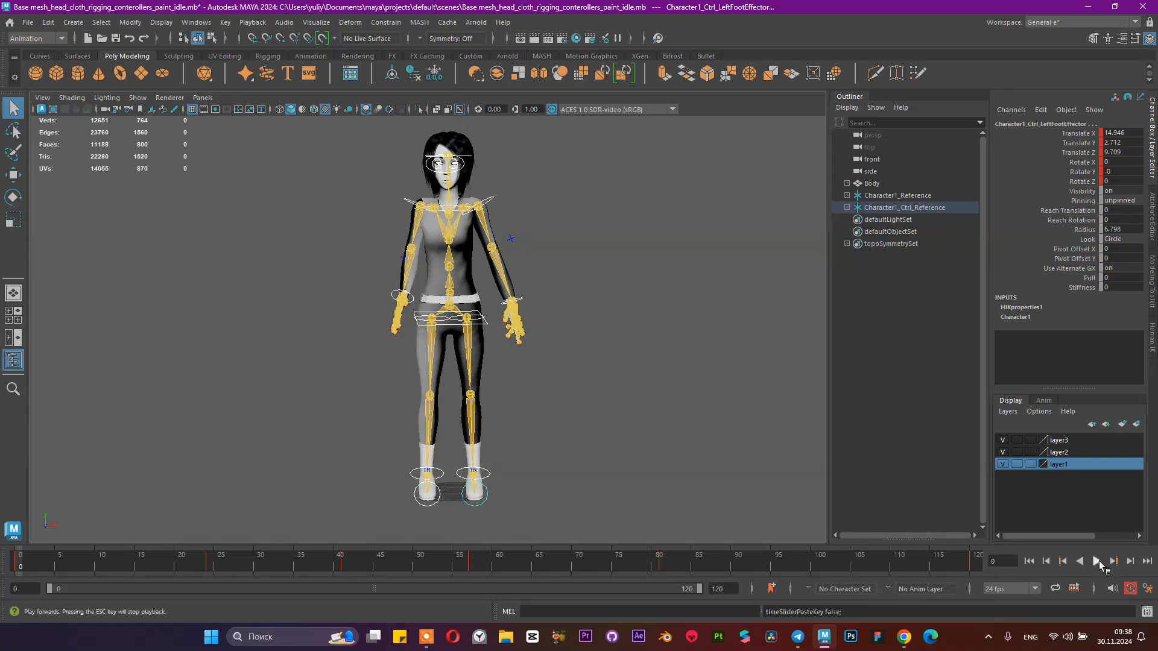
pyautogui.click(1097, 561)
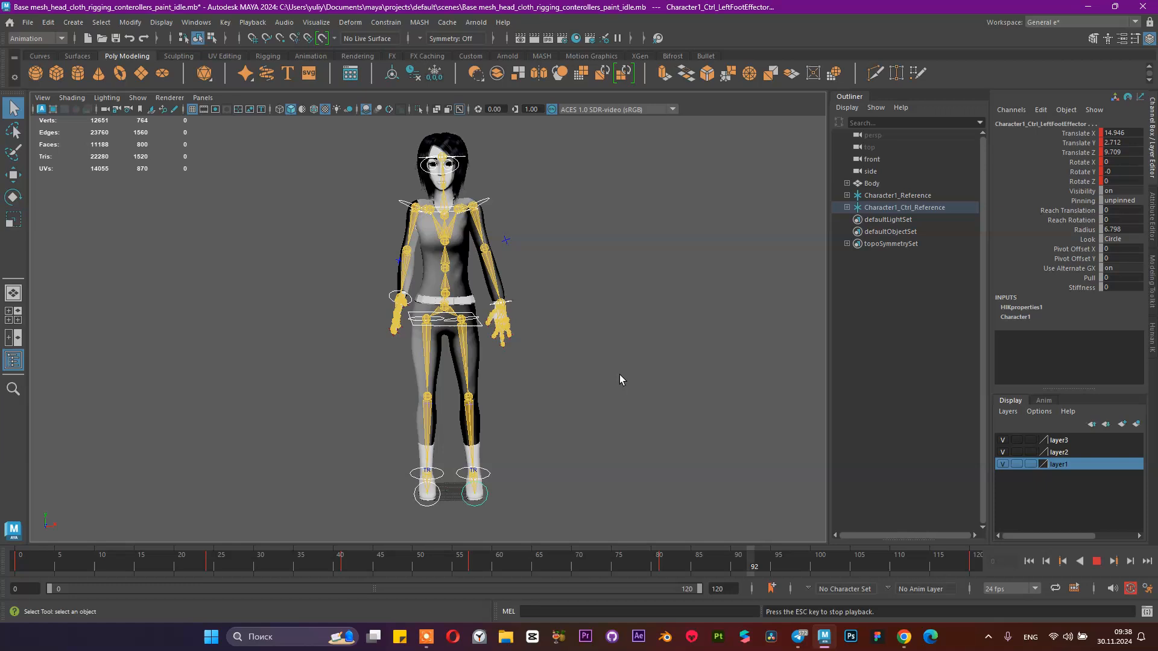
pyautogui.keyDown('alt'); pyautogui.moveTo(622, 162); pyautogui.dragTo(547, 243); pyautogui.keyUp('alt')
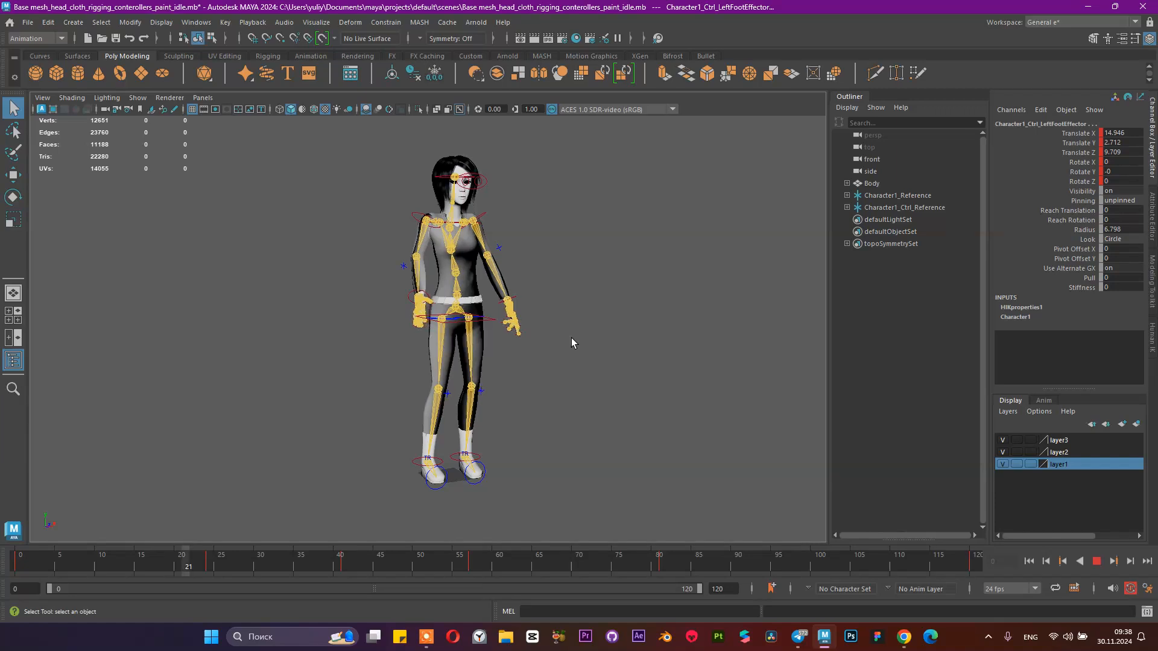
pyautogui.click(1096, 560)
pyautogui.click(541, 261)
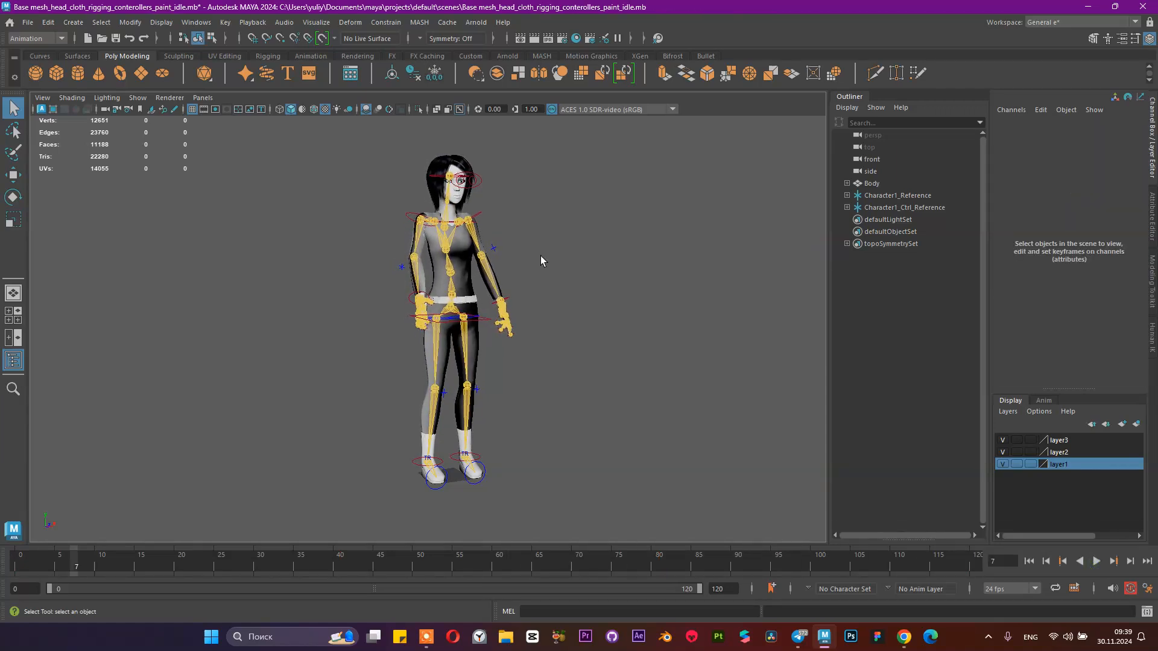
# - Bring the left arm closer to the body at frame 104 by rotating the left shoulder controller to about 25.8, 69.8, -14.7, and key it
pyautogui.keyDown('alt'); pyautogui.moveTo(628, 335); pyautogui.dragTo(600, 367); pyautogui.keyUp('alt')
pyautogui.keyDown('alt'); pyautogui.moveTo(599, 367); pyautogui.dragTo(608, 353, button='right'); pyautogui.keyUp('alt')
pyautogui.keyDown('alt'); pyautogui.moveTo(626, 354); pyautogui.dragTo(593, 377, button='middle'); pyautogui.keyUp('alt')
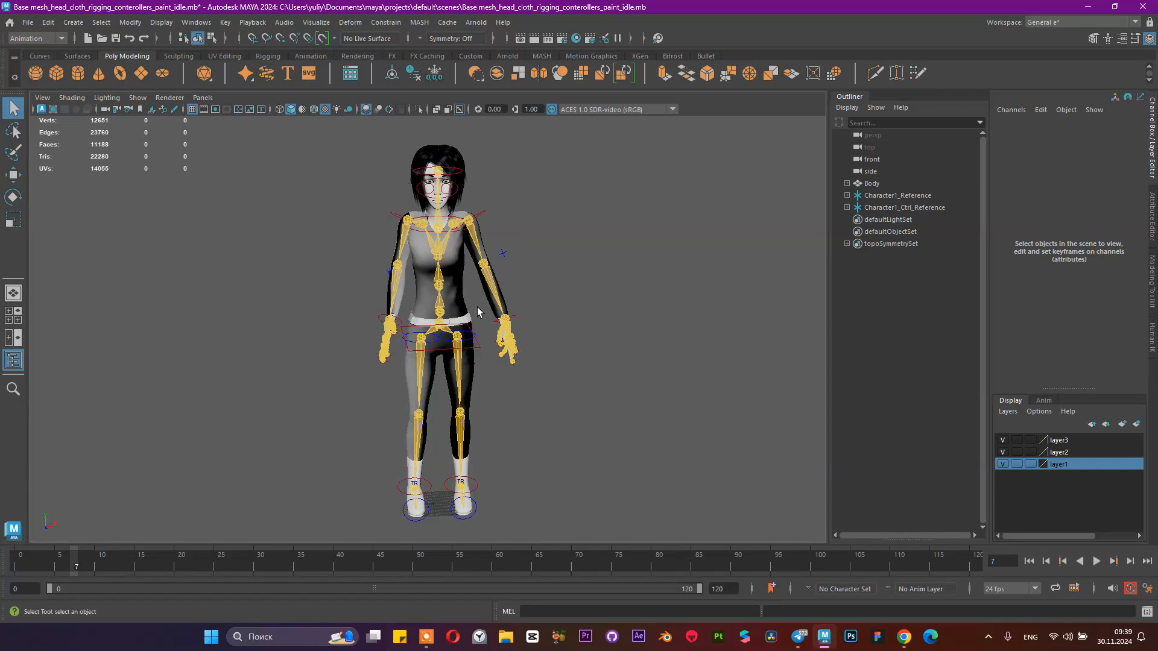
pyautogui.click(482, 211)
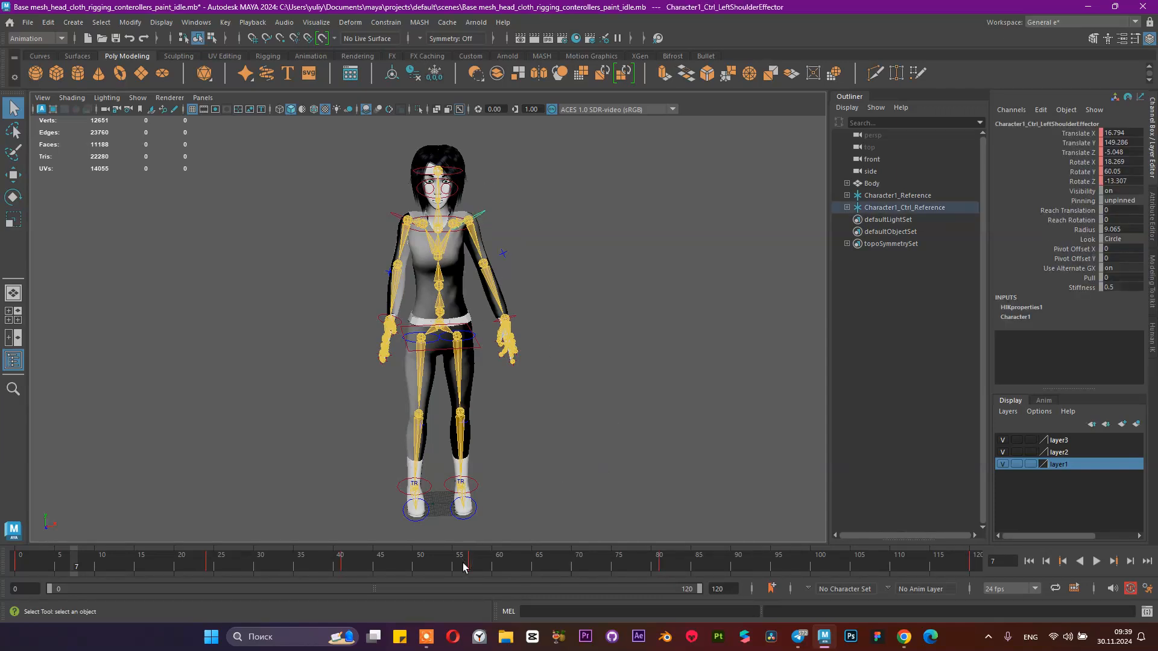
pyautogui.moveTo(462, 567); pyautogui.dragTo(845, 571)
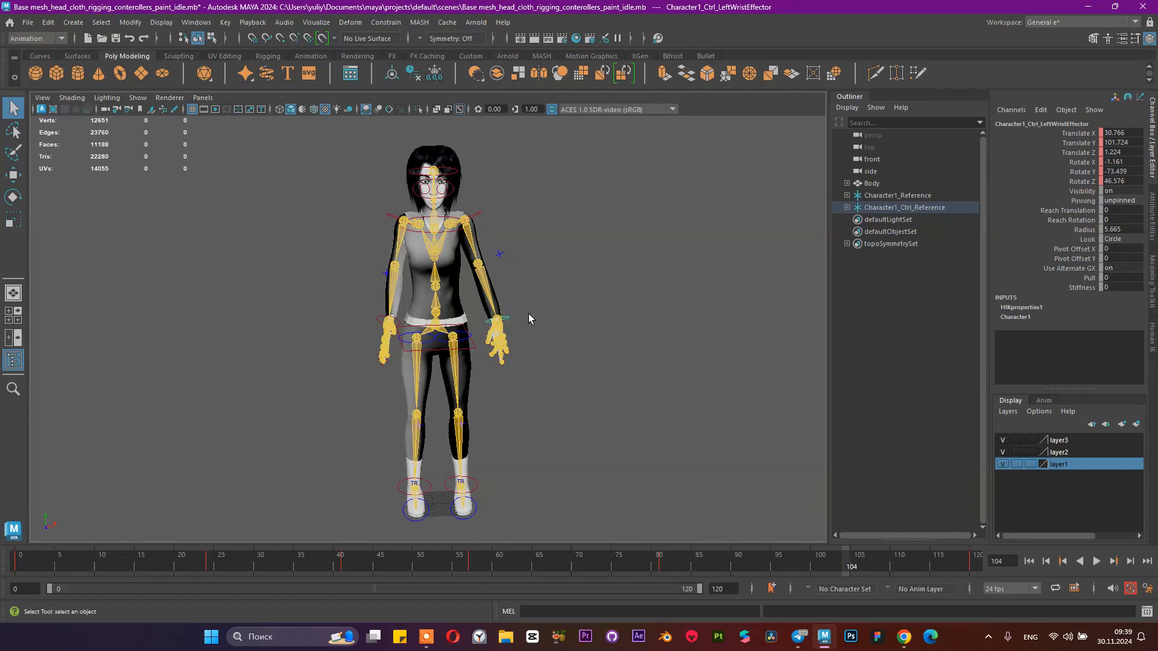
pyautogui.click(486, 218)
pyautogui.click(469, 217)
pyautogui.press('e')
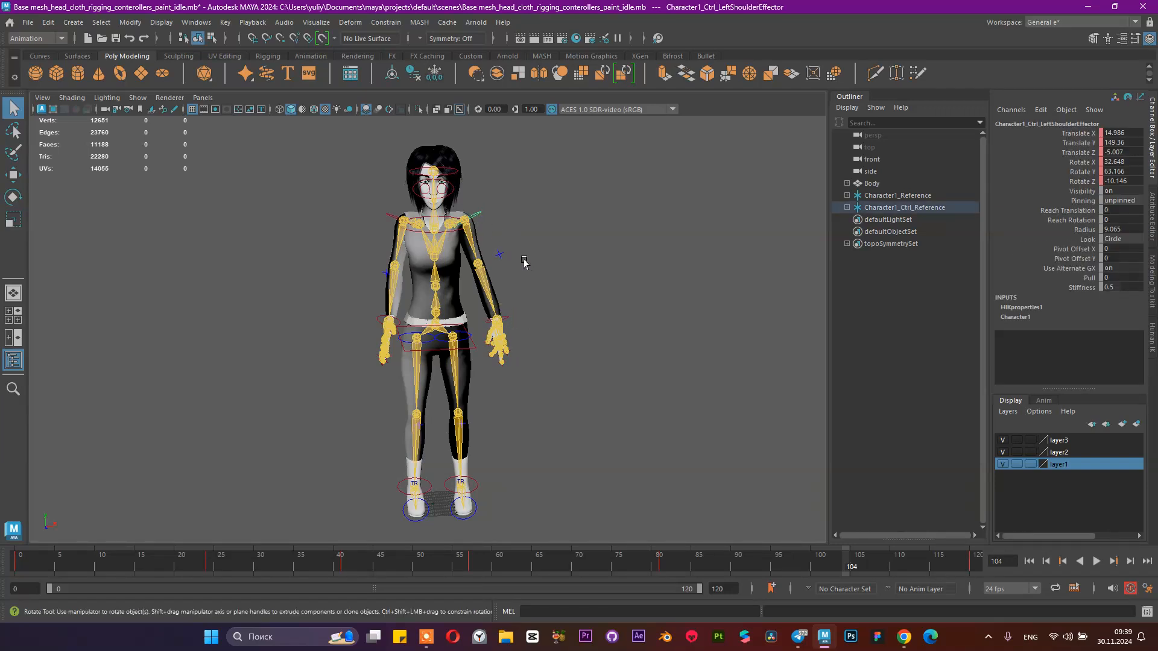
pyautogui.moveTo(518, 223); pyautogui.dragTo(500, 210)
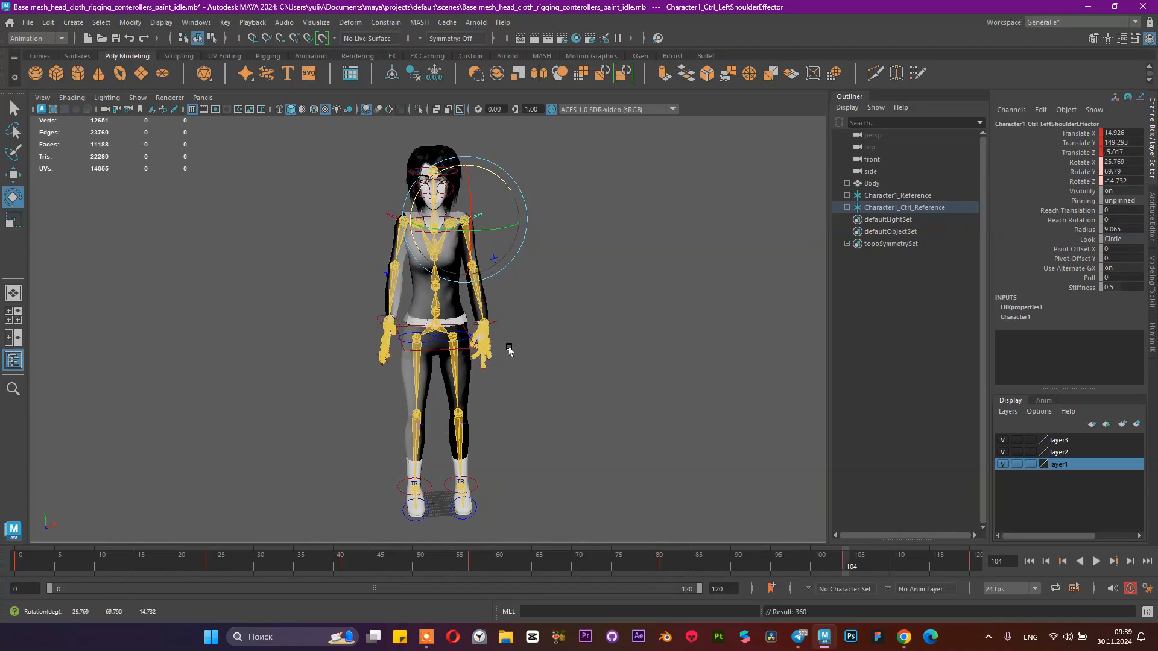
# - Move the left wrist controller outward from the body at frame 104 to about 28.6, 101, 4.8
pyautogui.click(496, 321)
pyautogui.keyDown('alt'); pyautogui.moveTo(496, 322); pyautogui.dragTo(440, 334); pyautogui.keyUp('alt')
pyautogui.press('w')
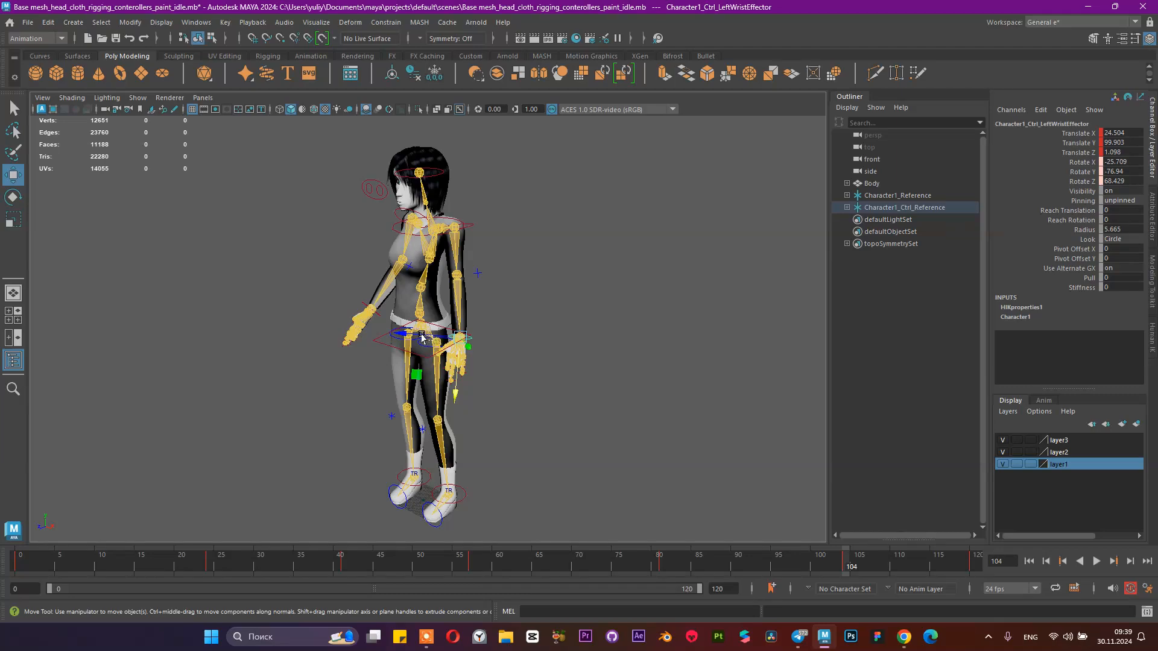
pyautogui.hotkey('ctrl', 'z')
pyautogui.keyDown('alt'); pyautogui.moveTo(456, 338); pyautogui.dragTo(355, 269); pyautogui.keyUp('alt')
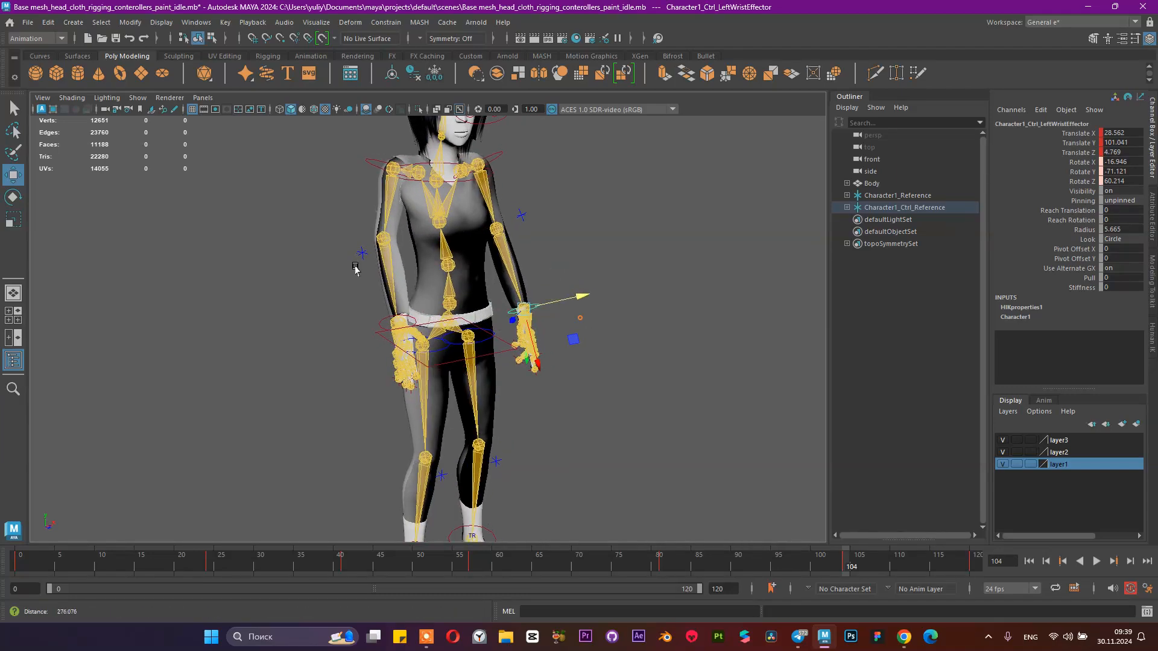
# - Play the animation loop, check the arm motion from several angles, then stop playback and clear the selection
pyautogui.scroll(-5, 358, 273)
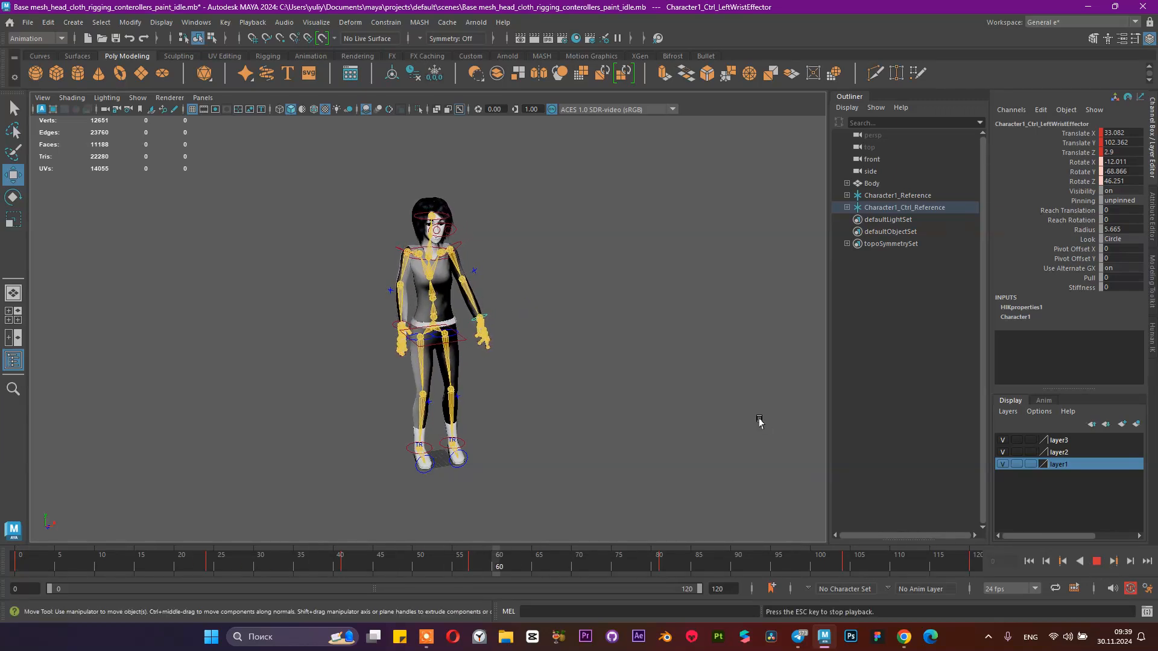
pyautogui.keyDown('alt'); pyautogui.moveTo(734, 415); pyautogui.dragTo(572, 425); pyautogui.keyUp('alt')
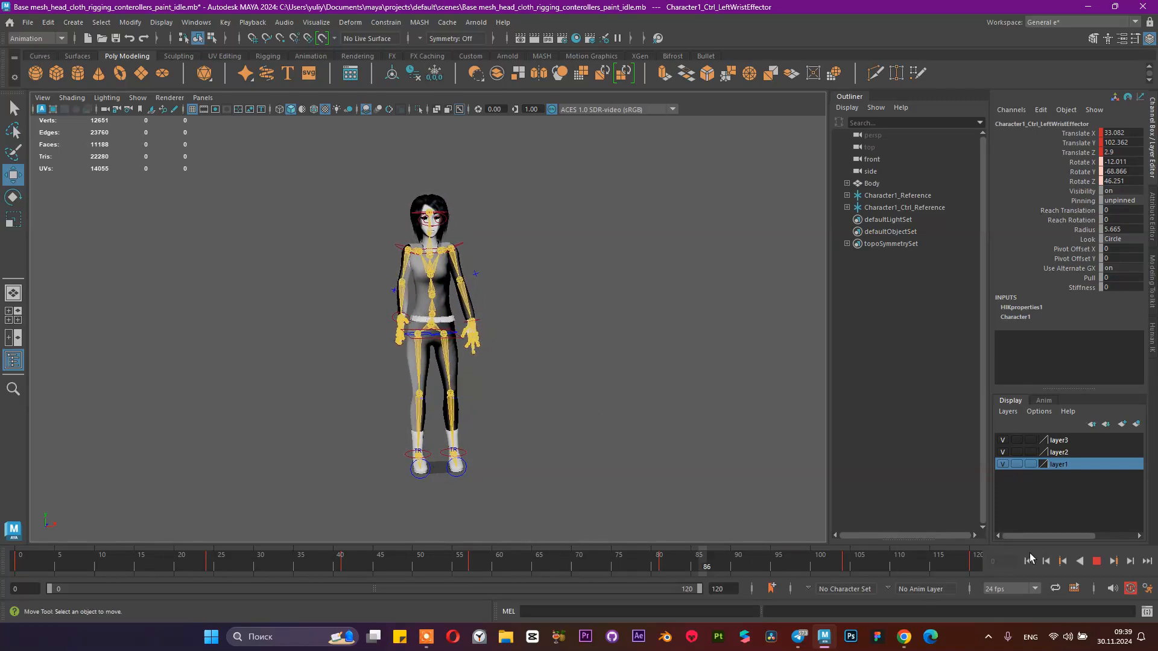
pyautogui.click(1095, 566)
pyautogui.click(651, 450)
# - Inspect the left hand's finger pose up close at frames 102 and 0, then move to frame 24
pyautogui.keyDown('alt'); pyautogui.moveTo(478, 406); pyautogui.dragTo(418, 411); pyautogui.keyUp('alt')
pyautogui.keyDown('alt'); pyautogui.moveTo(458, 416); pyautogui.dragTo(778, 486, button='right'); pyautogui.keyUp('alt')
pyautogui.keyDown('alt'); pyautogui.moveTo(584, 361); pyautogui.dragTo(547, 306, button='middle'); pyautogui.keyUp('alt')
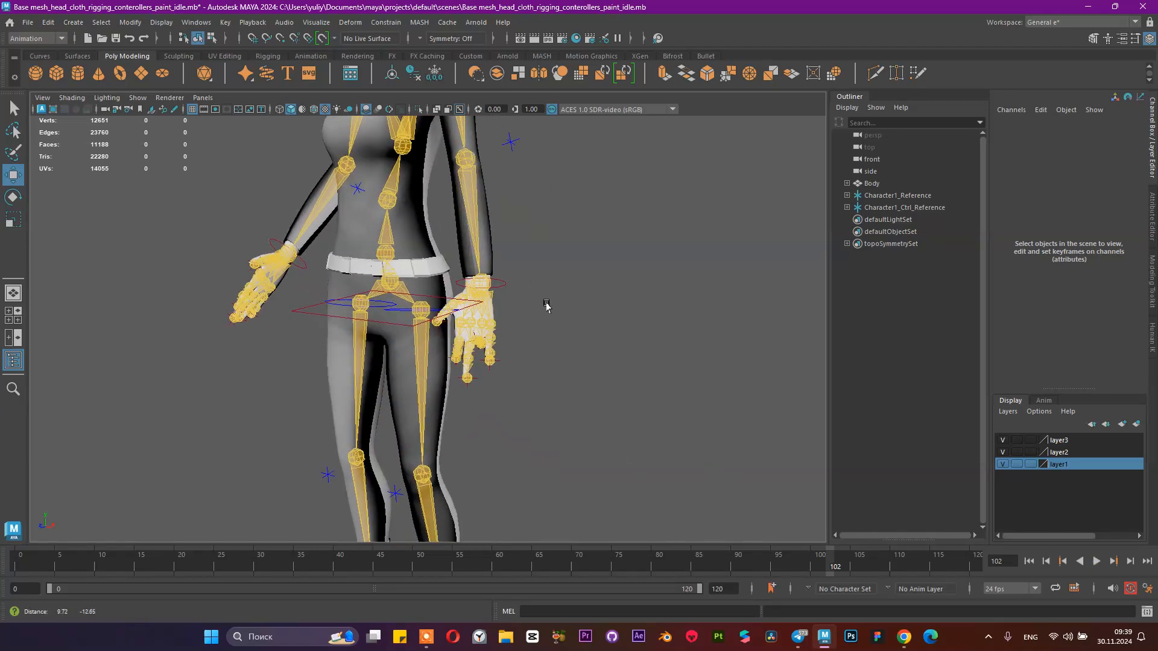
pyautogui.scroll(4, 547, 307)
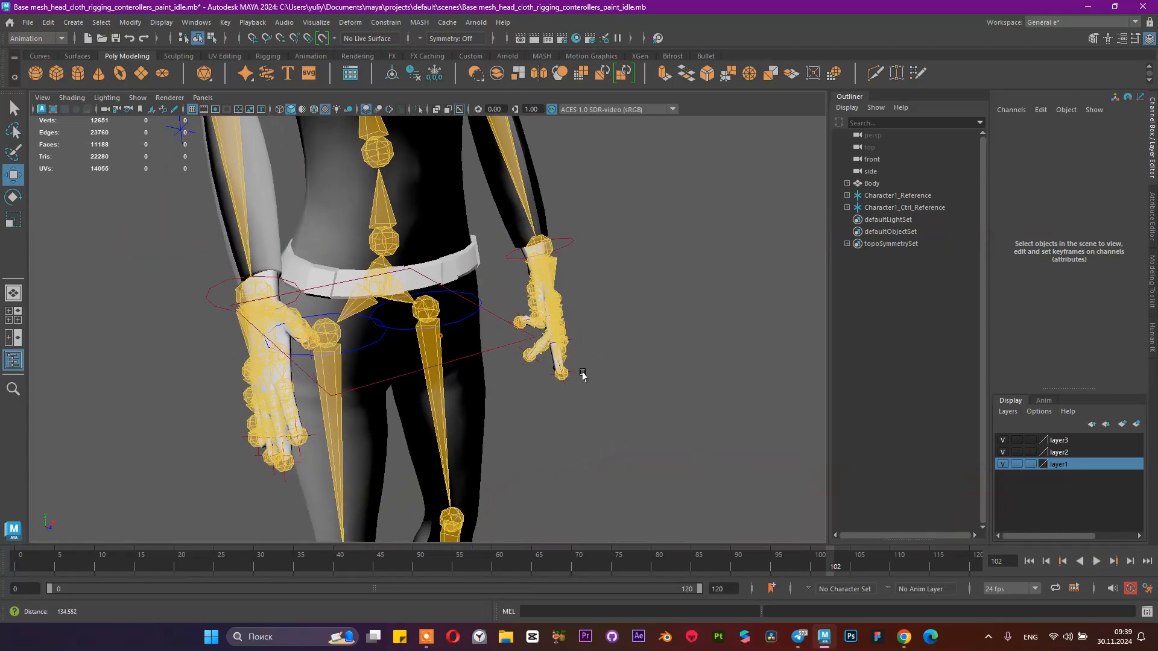
pyautogui.scroll(3, 578, 309)
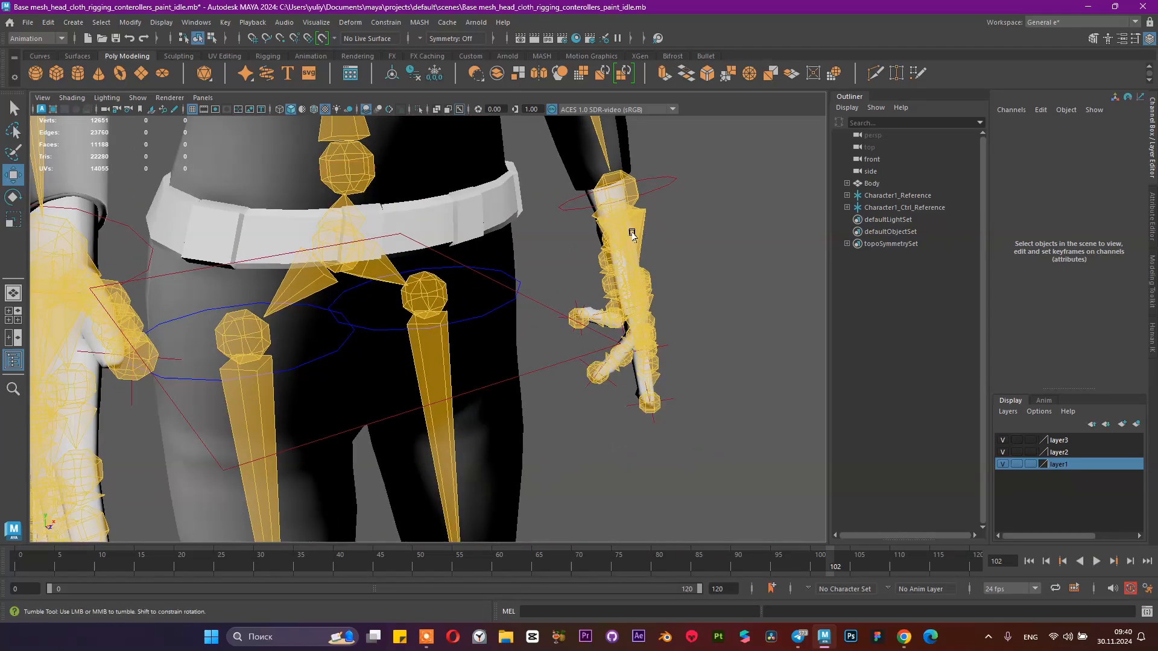
pyautogui.keyDown('alt'); pyautogui.moveTo(632, 234); pyautogui.dragTo(603, 244); pyautogui.keyUp('alt')
pyautogui.click(512, 277)
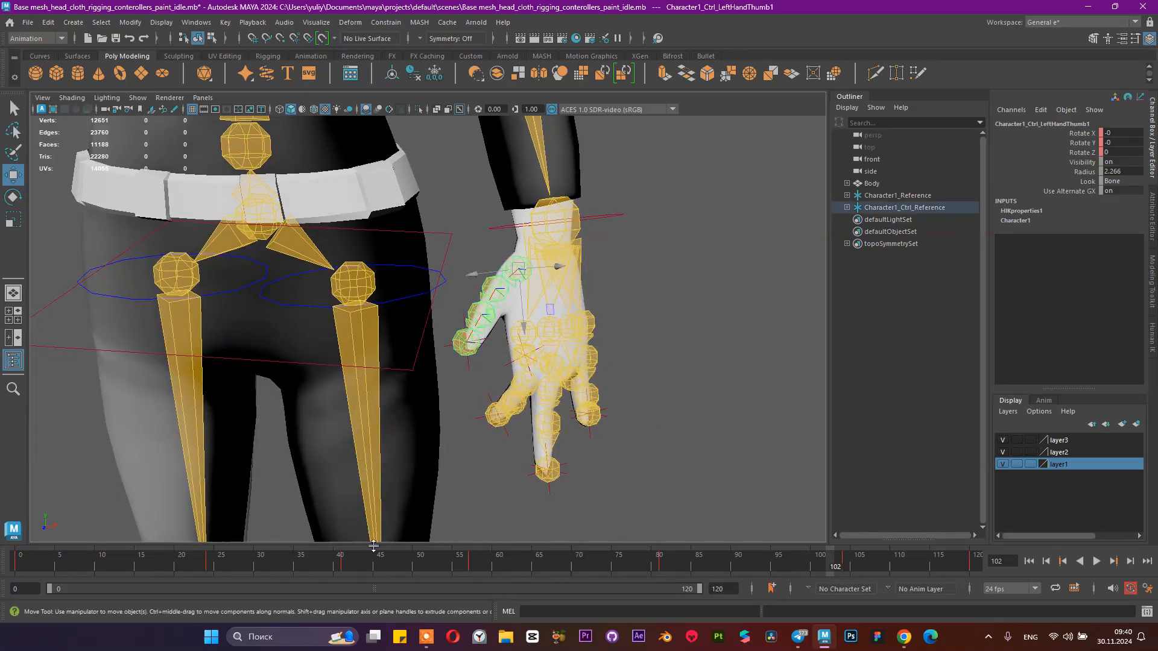
pyautogui.click(1029, 561)
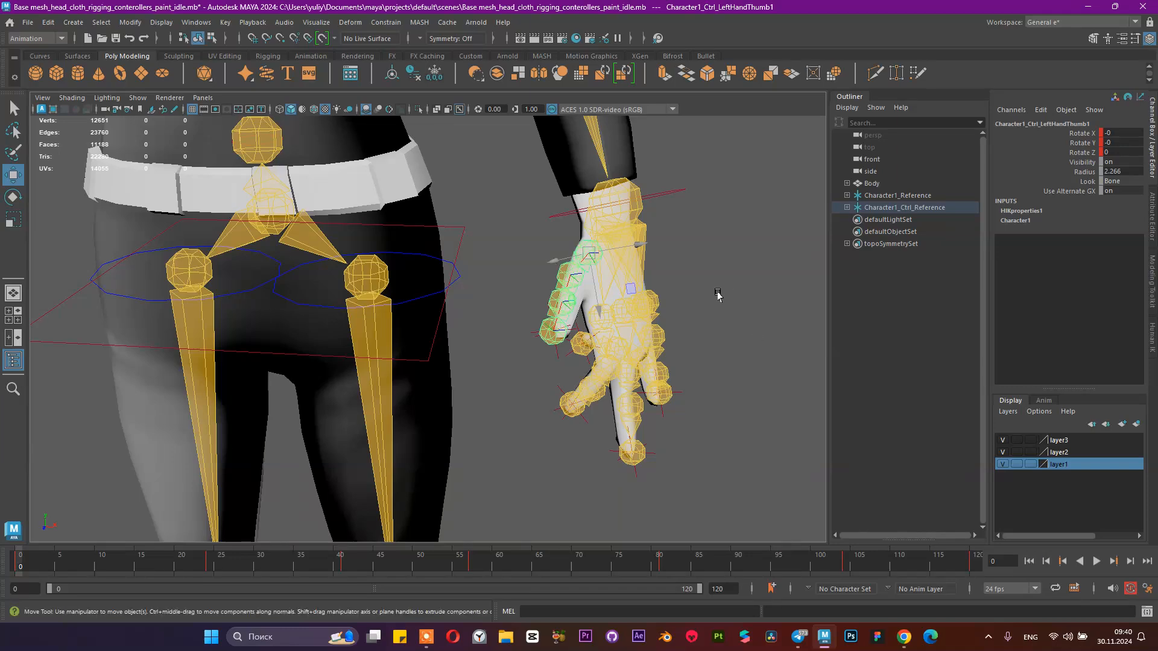
pyautogui.keyDown('alt'); pyautogui.moveTo(717, 294); pyautogui.dragTo(168, 543); pyautogui.keyUp('alt')
pyautogui.moveTo(75, 565); pyautogui.dragTo(211, 573)
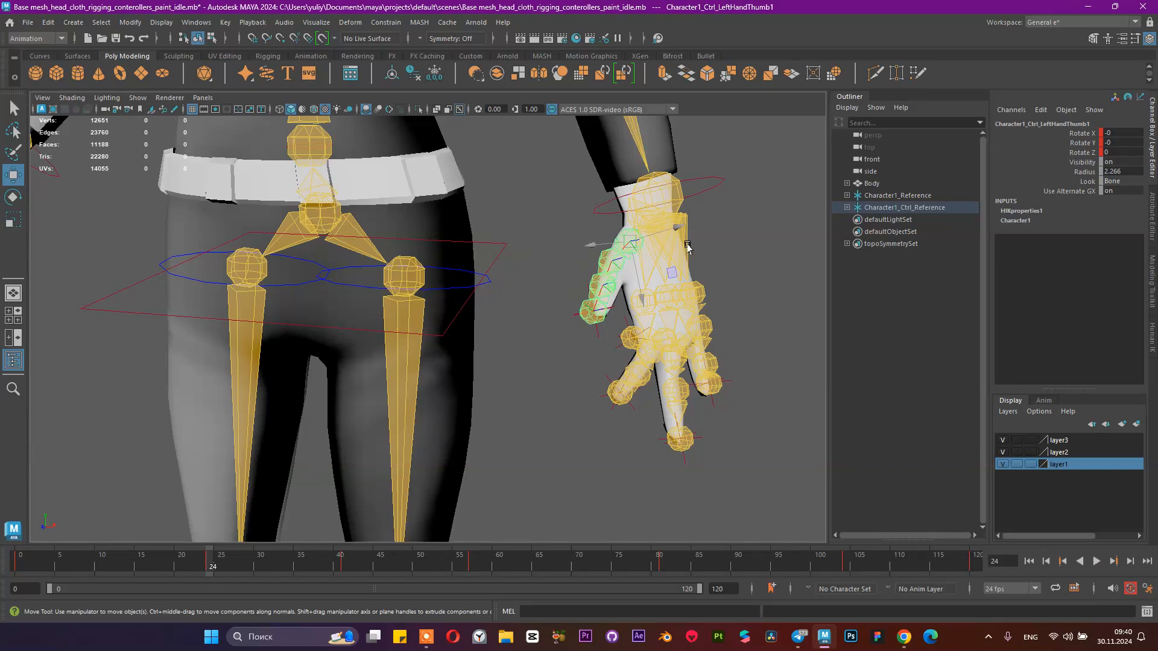
pyautogui.keyDown('alt'); pyautogui.moveTo(677, 294); pyautogui.dragTo(642, 304); pyautogui.keyUp('alt')
# - Try to rotate the left index finger's Index2 joint at frame 24
pyautogui.click(606, 353)
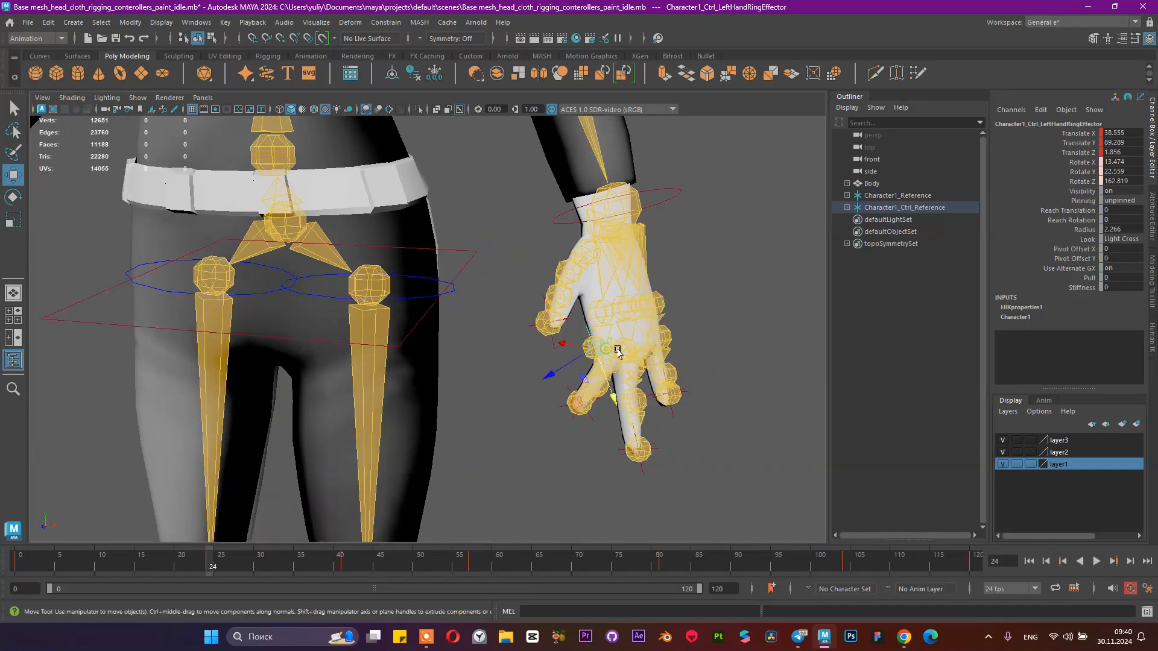
pyautogui.keyDown('alt'); pyautogui.moveTo(606, 353); pyautogui.dragTo(623, 278); pyautogui.keyUp('alt')
pyautogui.keyDown('alt'); pyautogui.moveTo(622, 279); pyautogui.dragTo(681, 286, button='right'); pyautogui.keyUp('alt')
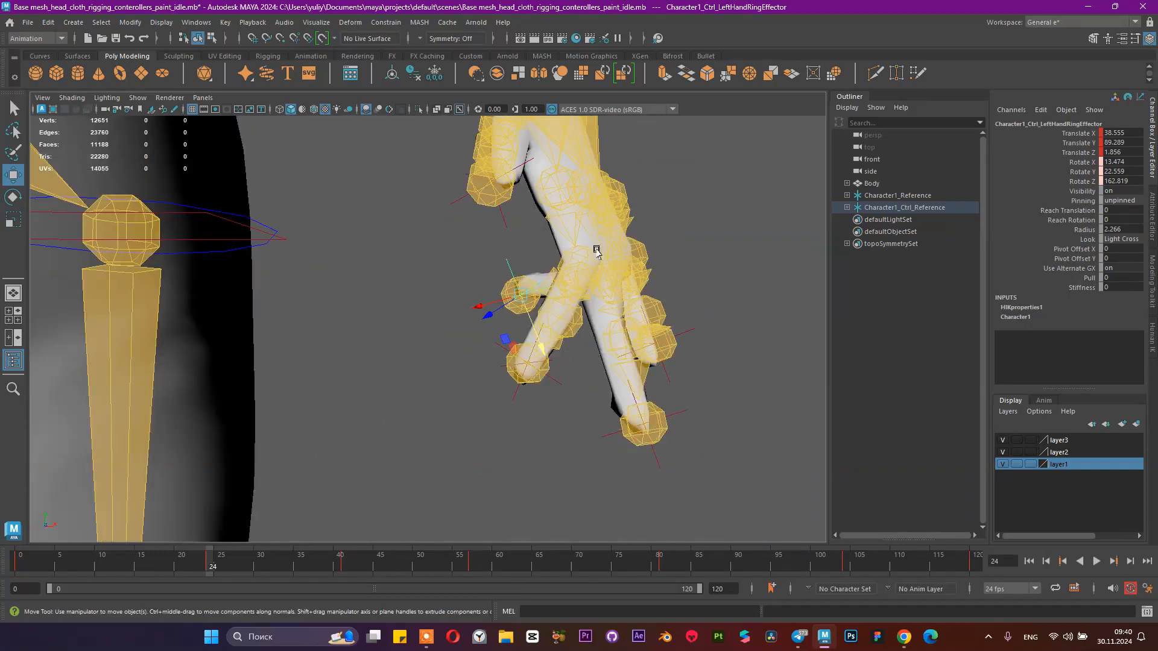
pyautogui.click(583, 263)
pyautogui.press('e')
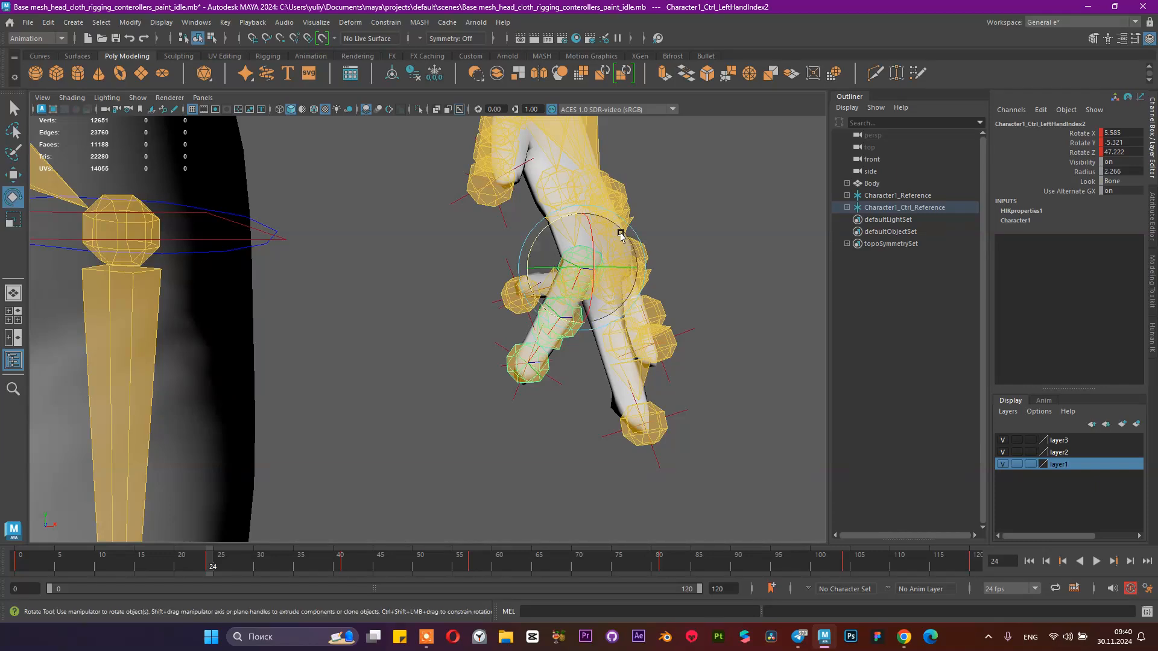
pyautogui.moveTo(582, 235); pyautogui.dragTo(507, 243)
pyautogui.hotkey('ctrl', 'z')
pyautogui.moveTo(342, 254); pyautogui.dragTo(368, 247)
pyautogui.keyDown('alt'); pyautogui.moveTo(368, 247); pyautogui.dragTo(603, 331); pyautogui.keyUp('alt')
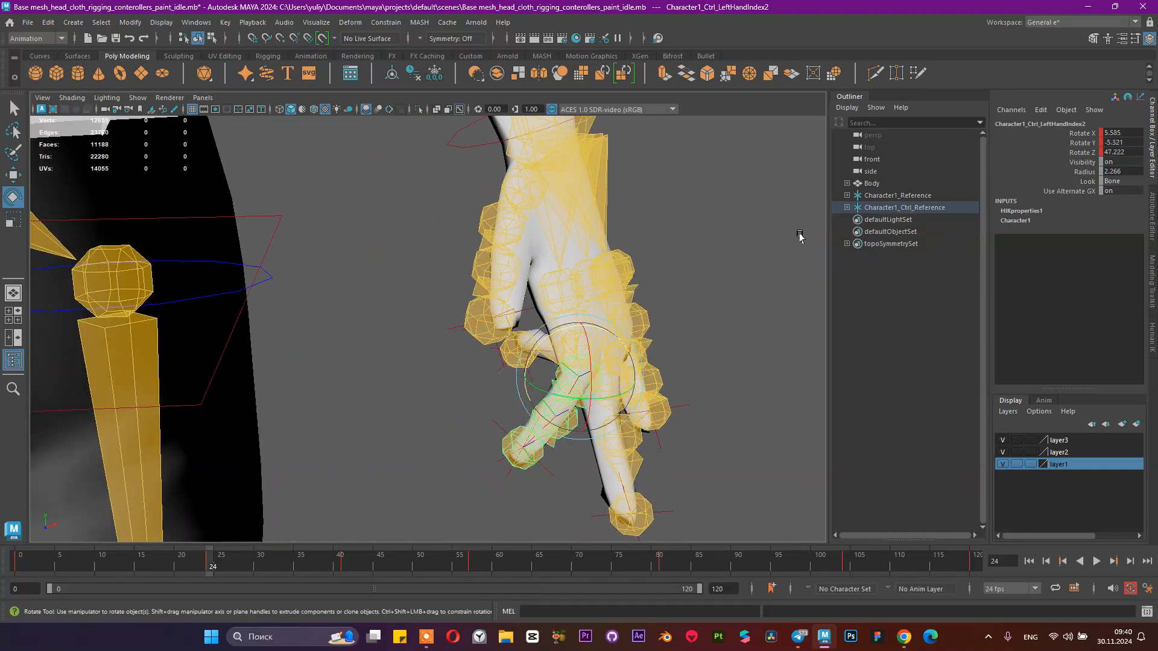
# - Uncurl the left ring finger at frame 24, rotating Ring3 to about 33.5, 20, -16.3 and Ring2 to about -12.6, 1, 24.3
pyautogui.click(664, 313)
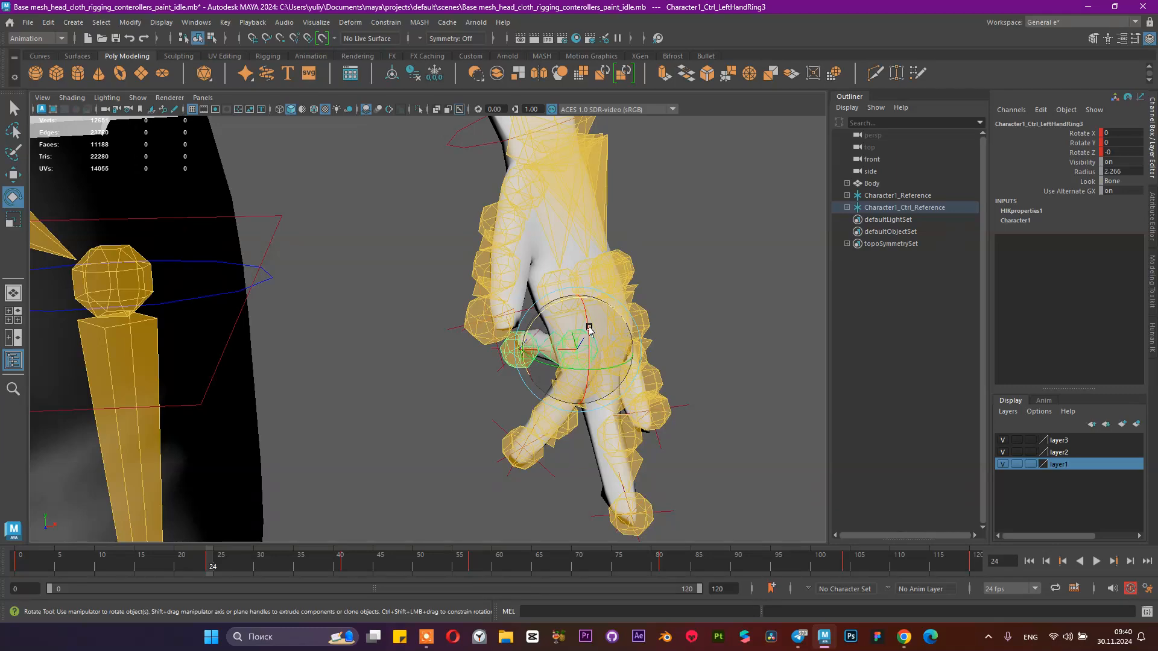
pyautogui.moveTo(589, 329); pyautogui.dragTo(510, 284)
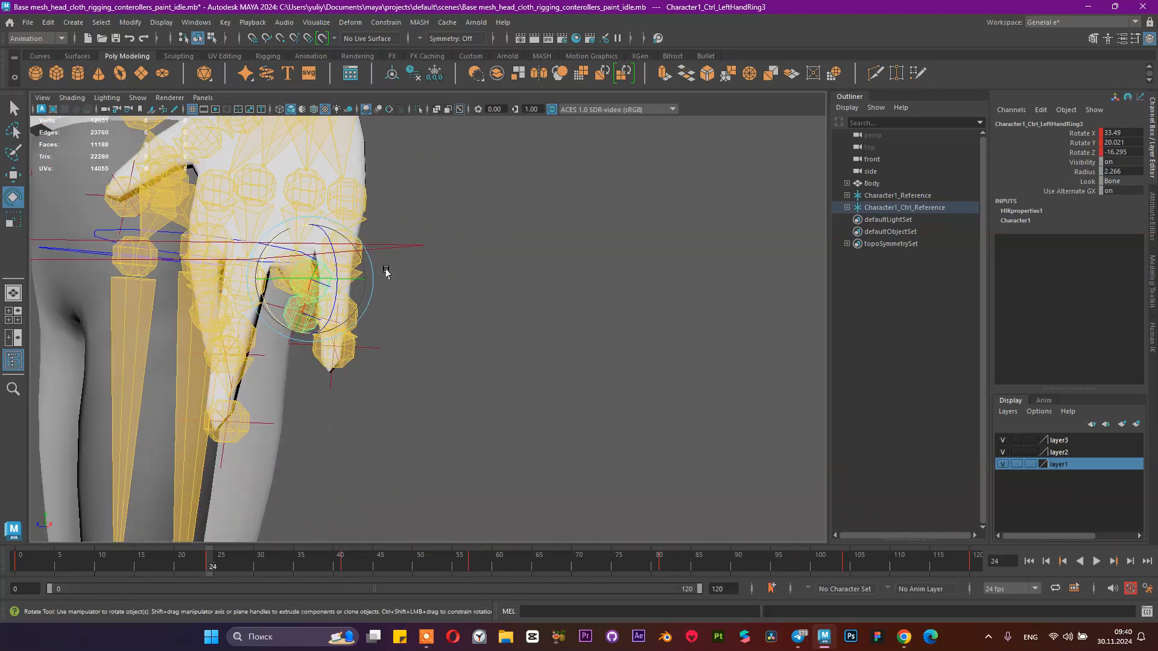
pyautogui.moveTo(335, 271); pyautogui.dragTo(336, 220)
pyautogui.hotkey('ctrl', 'z')
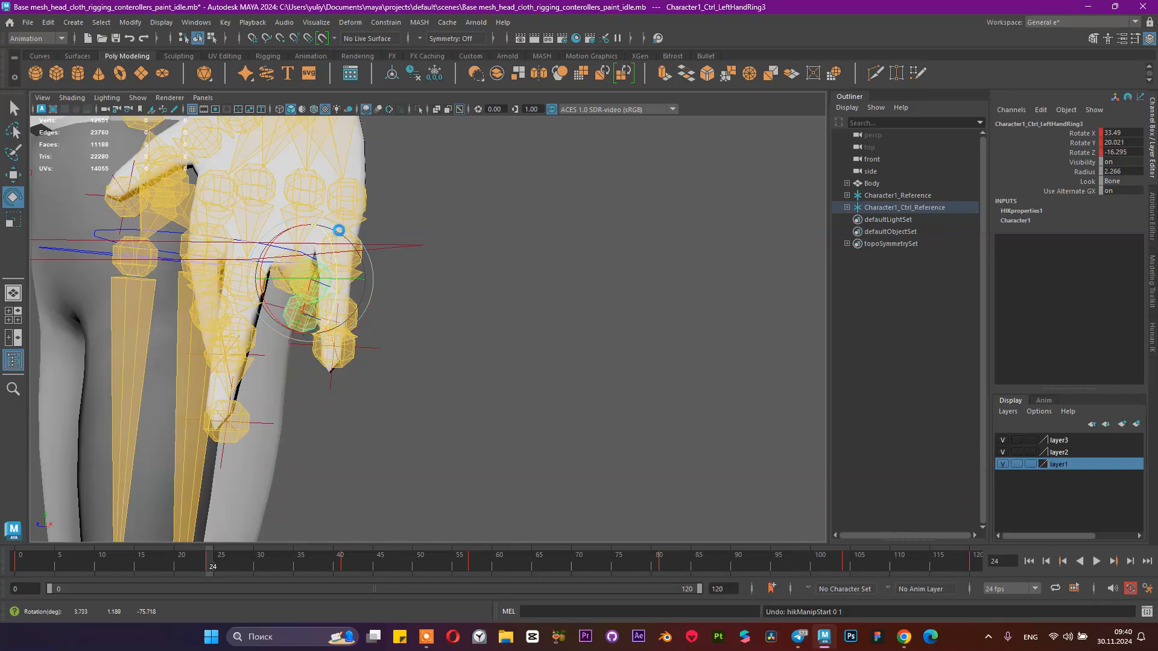
pyautogui.press('w')
pyautogui.keyDown('alt'); pyautogui.moveTo(414, 261); pyautogui.dragTo(468, 165); pyautogui.keyUp('alt')
pyautogui.press('e')
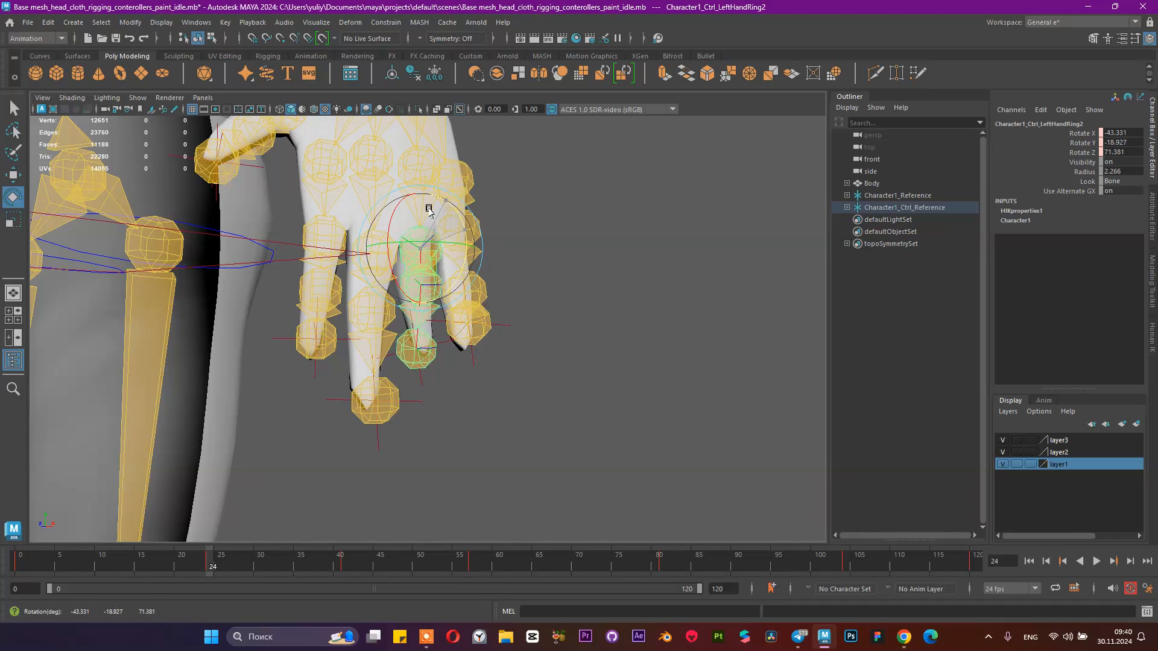
pyautogui.keyDown('alt'); pyautogui.moveTo(429, 209); pyautogui.dragTo(171, 207); pyautogui.keyUp('alt')
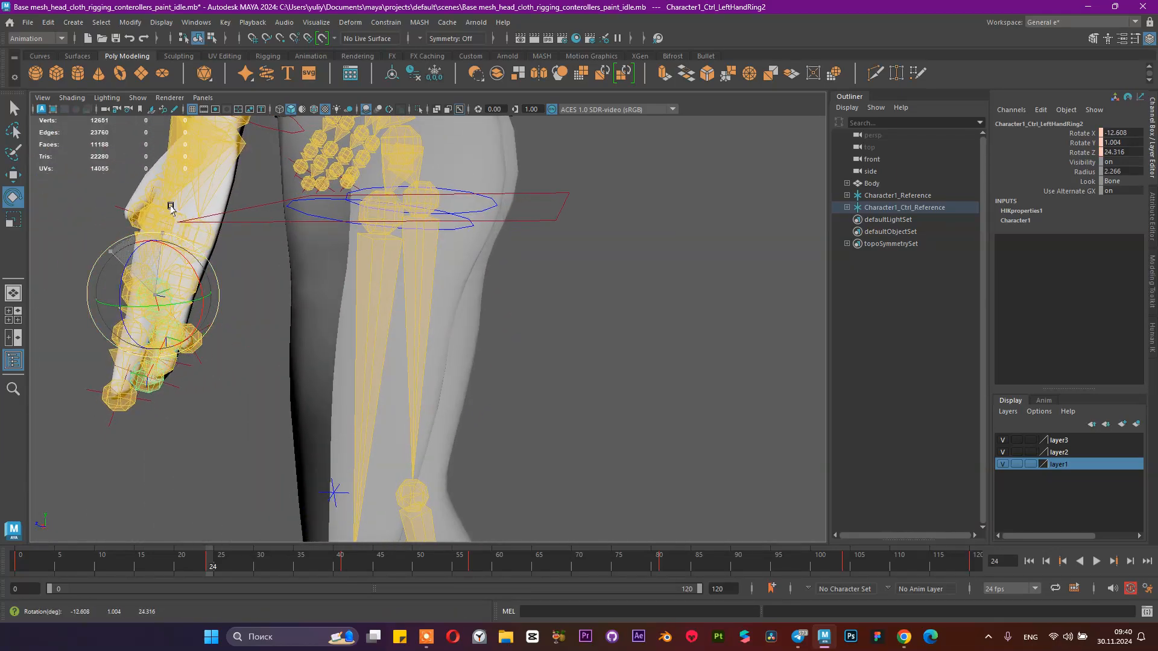
# - Refine the left ring finger's bend at frame 24 by rotating its Ring3 joint to about 37.8, -14.5, -0.2
pyautogui.click(253, 298)
pyautogui.keyDown('alt'); pyautogui.moveTo(276, 315); pyautogui.dragTo(359, 346); pyautogui.keyUp('alt')
pyautogui.click(427, 365)
pyautogui.moveTo(295, 296); pyautogui.dragTo(360, 271)
pyautogui.moveTo(509, 398); pyautogui.dragTo(510, 428)
pyautogui.moveTo(558, 384); pyautogui.dragTo(571, 381)
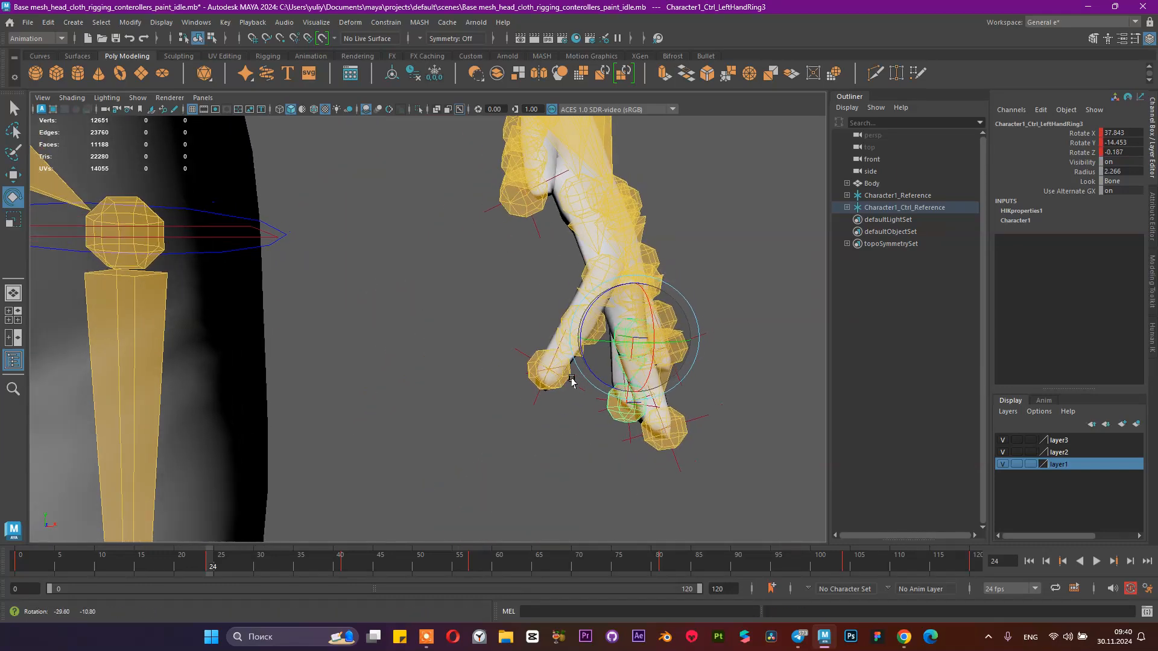
# - Straighten the left index finger at frame 24 by rotating its Index2 joint to about 36.4, 4.5, 9.1
pyautogui.click(603, 250)
pyautogui.click(600, 266)
pyautogui.moveTo(600, 266); pyautogui.dragTo(549, 274)
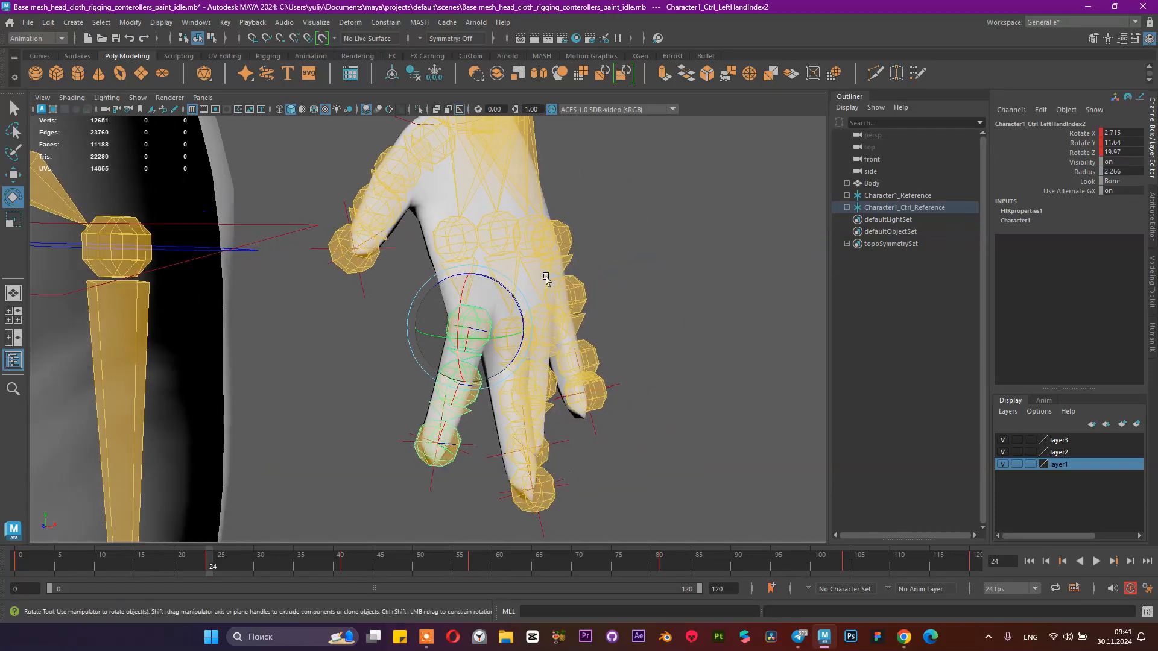
pyautogui.moveTo(477, 309)
pyautogui.mouseDown()
pyautogui.moveTo(449, 308)
pyautogui.moveTo(484, 312)
pyautogui.mouseUp()
pyautogui.keyDown('alt'); pyautogui.moveTo(543, 318); pyautogui.dragTo(483, 312, button='right'); pyautogui.keyUp('alt')
# - Rotate the left thumb's base joint to about -14.8, 28.6, 27.2 at frame 24 and key it
pyautogui.keyDown('alt'); pyautogui.moveTo(474, 311); pyautogui.dragTo(561, 265); pyautogui.keyUp('alt')
pyautogui.click(420, 219)
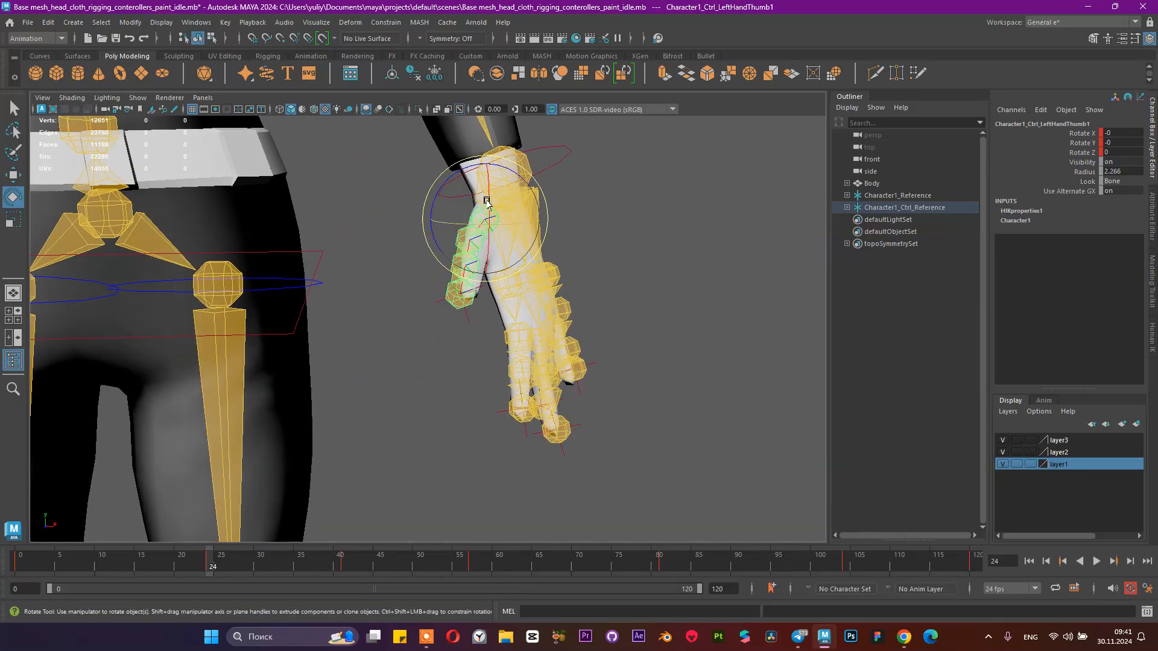
pyautogui.moveTo(487, 198); pyautogui.dragTo(484, 237)
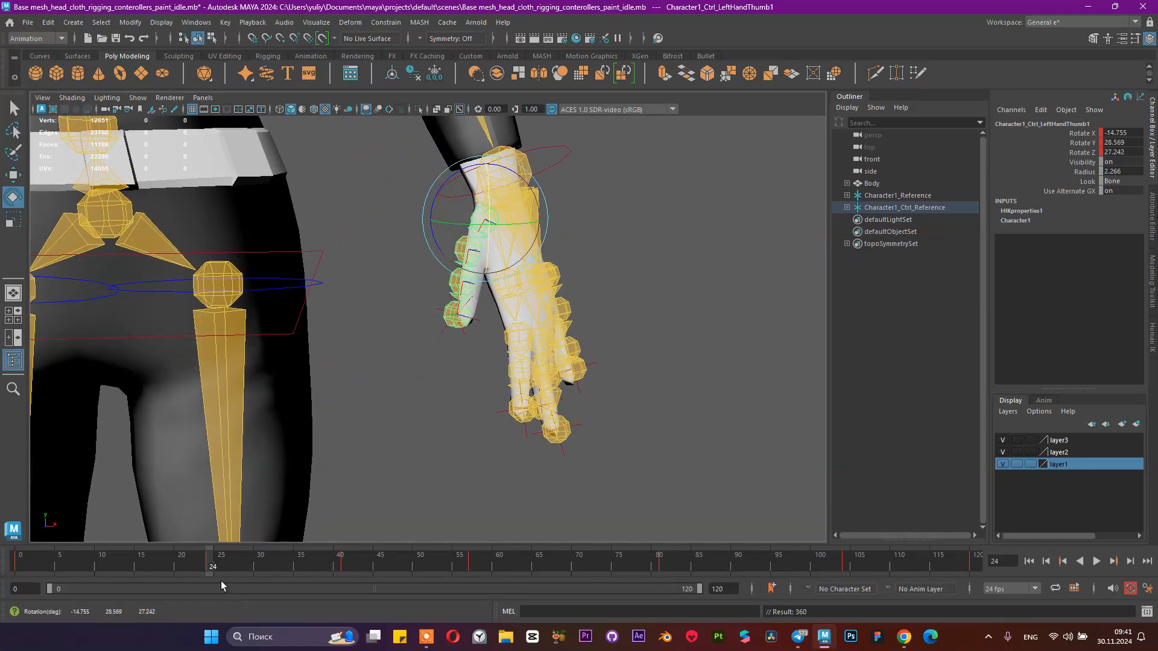
# - Play the animation from frame 0 to check the left hand's finger motion, then stop playback
pyautogui.moveTo(208, 567); pyautogui.dragTo(18, 566)
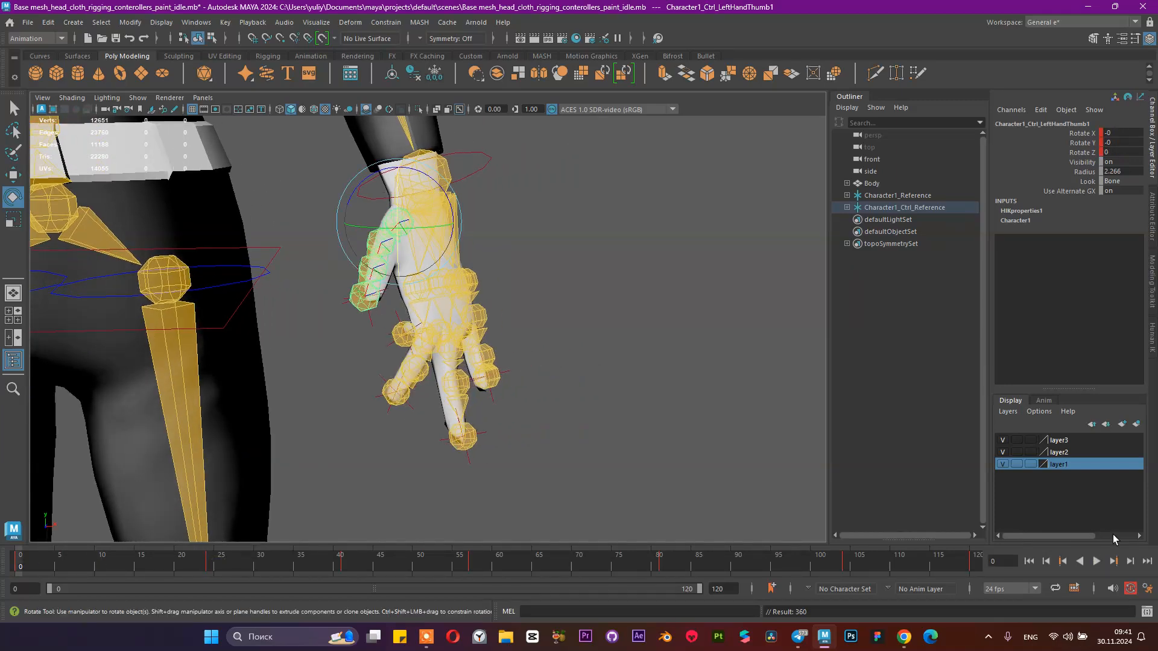
pyautogui.click(1096, 561)
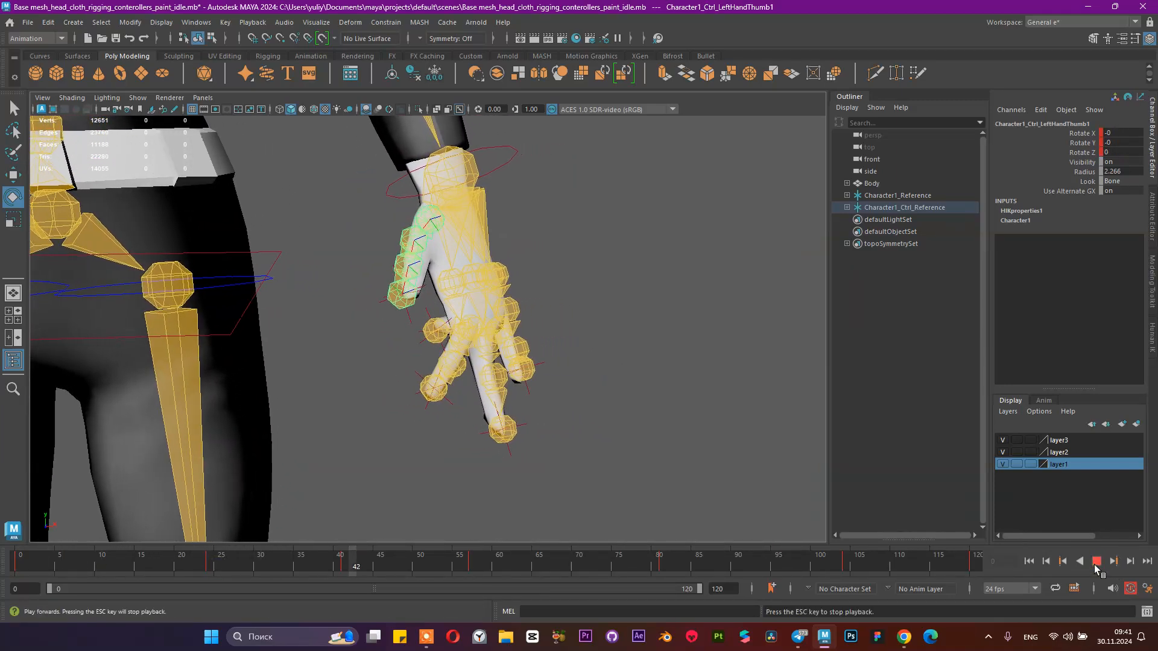
pyautogui.click(1096, 566)
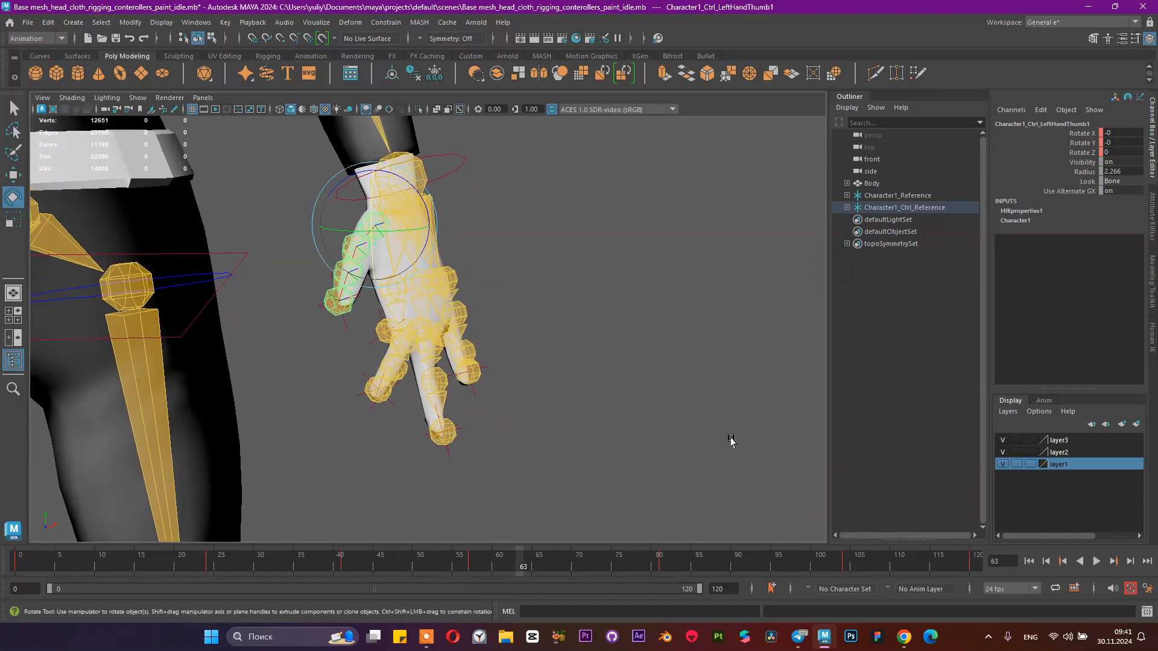
pyautogui.scroll(-5, 438, 451)
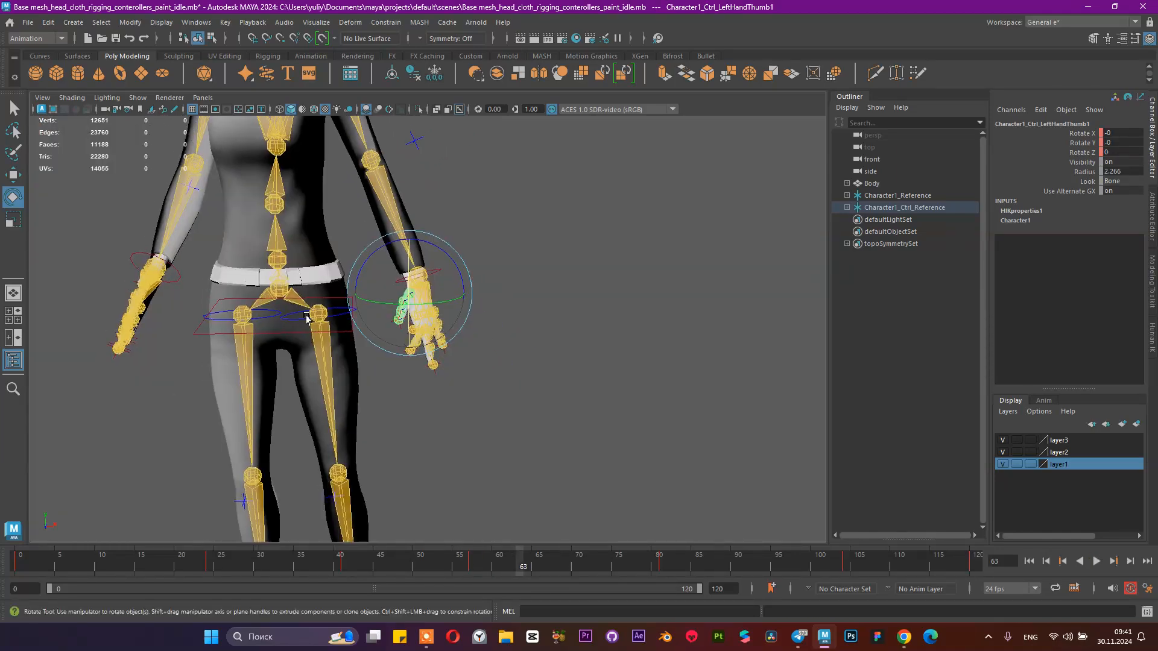
# - Select the left hand's thumb, index, middle, ring and pinky joint controllers together at frame 24
pyautogui.scroll(3, 434, 444)
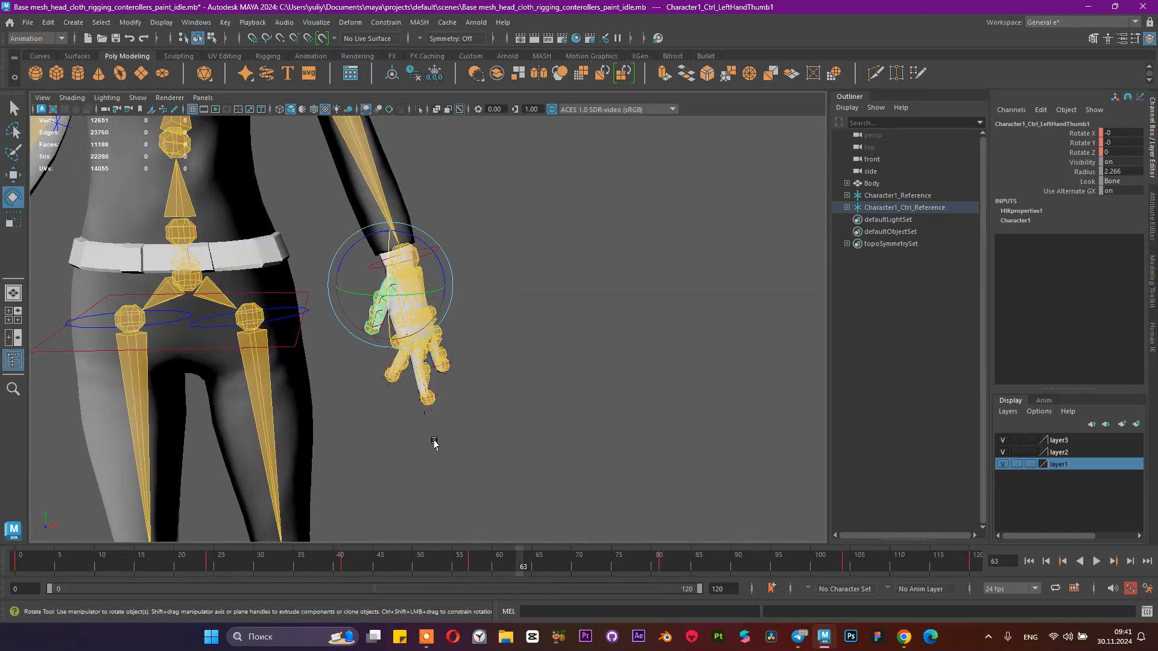
pyautogui.keyDown('alt'); pyautogui.moveTo(433, 441); pyautogui.dragTo(429, 446); pyautogui.keyUp('alt')
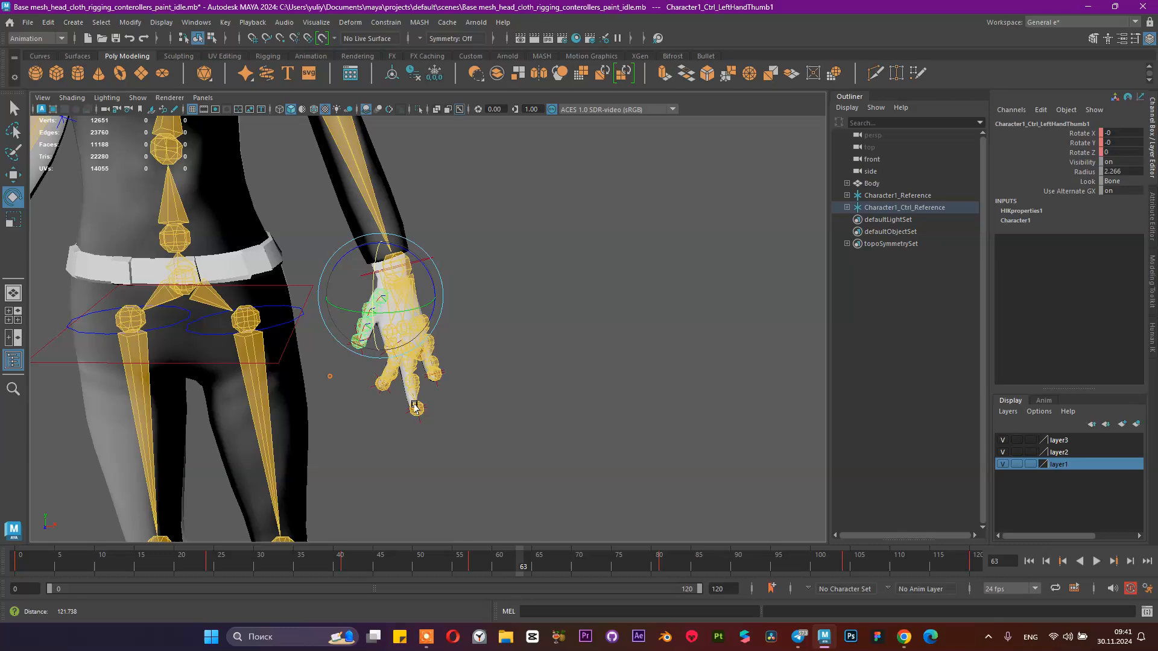
pyautogui.keyDown('alt'); pyautogui.moveTo(328, 374); pyautogui.dragTo(409, 417, button='right'); pyautogui.keyUp('alt')
pyautogui.keyDown('alt'); pyautogui.moveTo(386, 401); pyautogui.dragTo(402, 415); pyautogui.keyUp('alt')
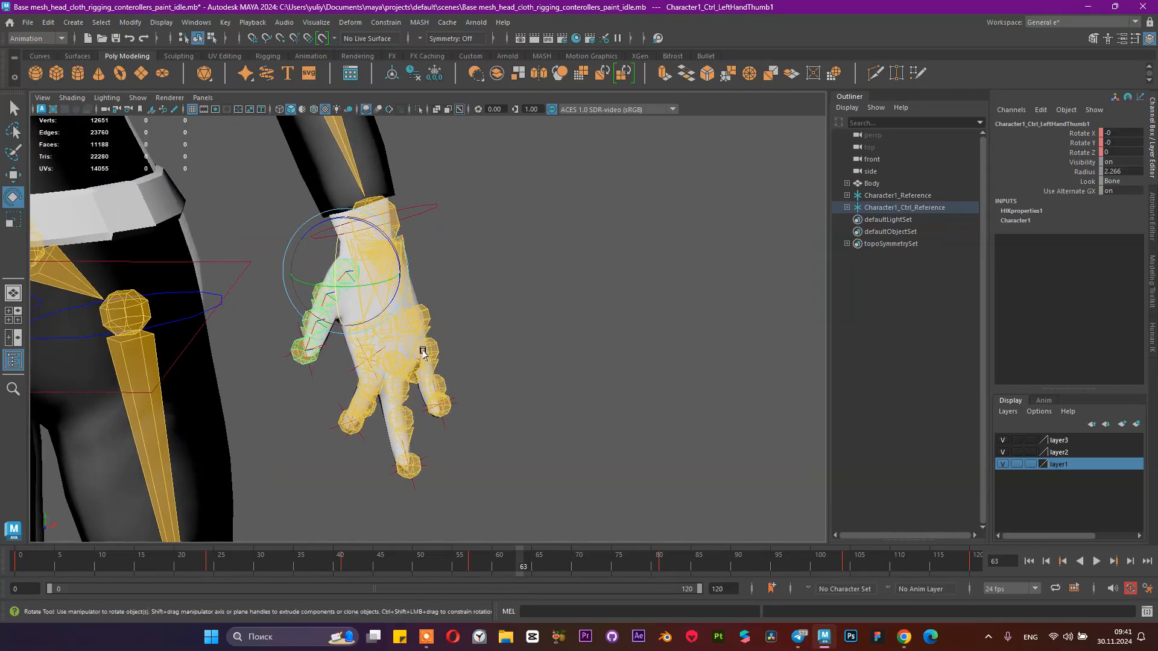
pyautogui.keyDown('alt'); pyautogui.moveTo(422, 353); pyautogui.dragTo(438, 384, button='right'); pyautogui.keyUp('alt')
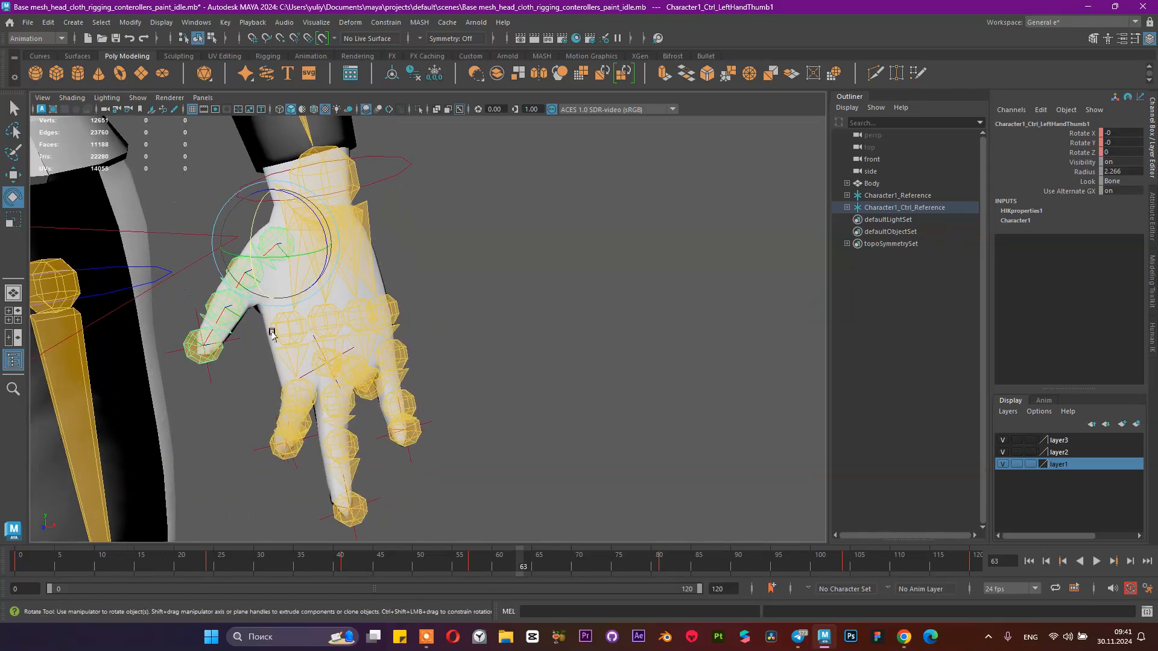
pyautogui.click(291, 403)
pyautogui.keyDown('alt'); pyautogui.moveTo(522, 470); pyautogui.dragTo(493, 444); pyautogui.keyUp('alt')
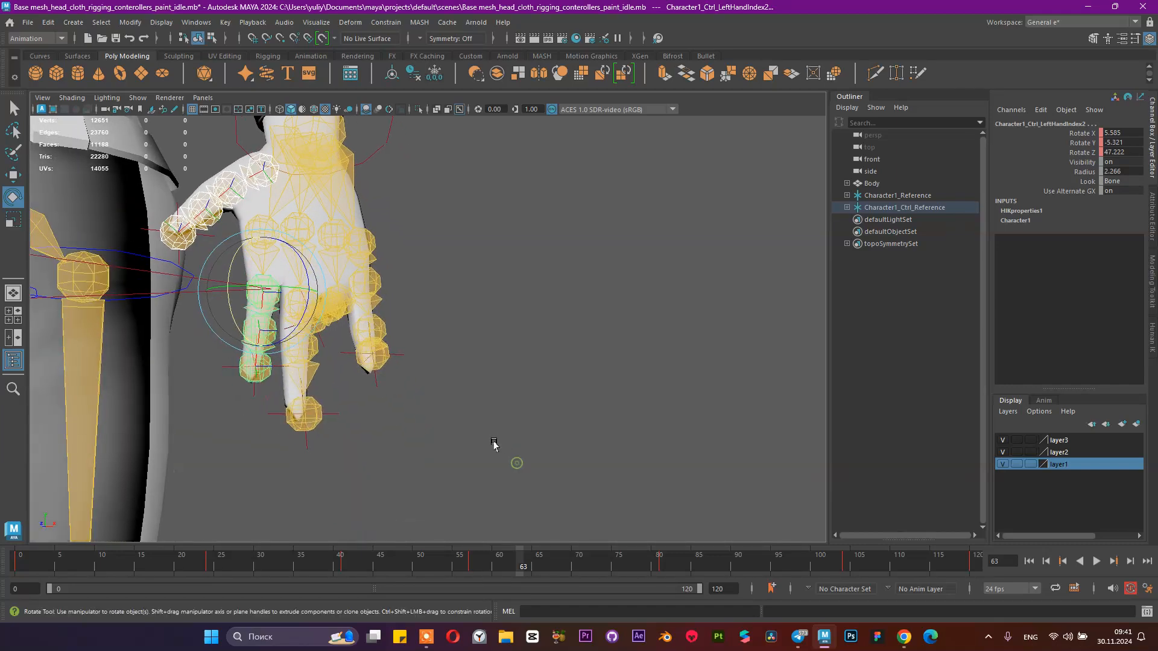
pyautogui.moveTo(93, 560); pyautogui.dragTo(212, 570)
pyautogui.keyDown('alt'); pyautogui.moveTo(460, 329); pyautogui.dragTo(453, 333); pyautogui.keyUp('alt')
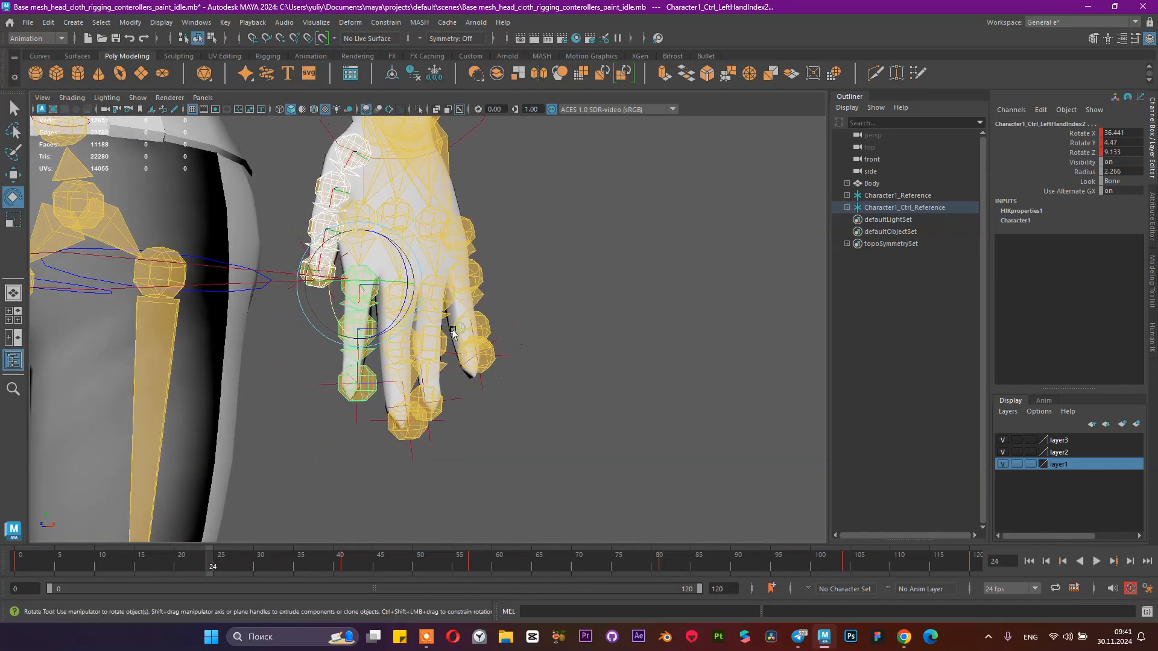
pyautogui.click(435, 296)
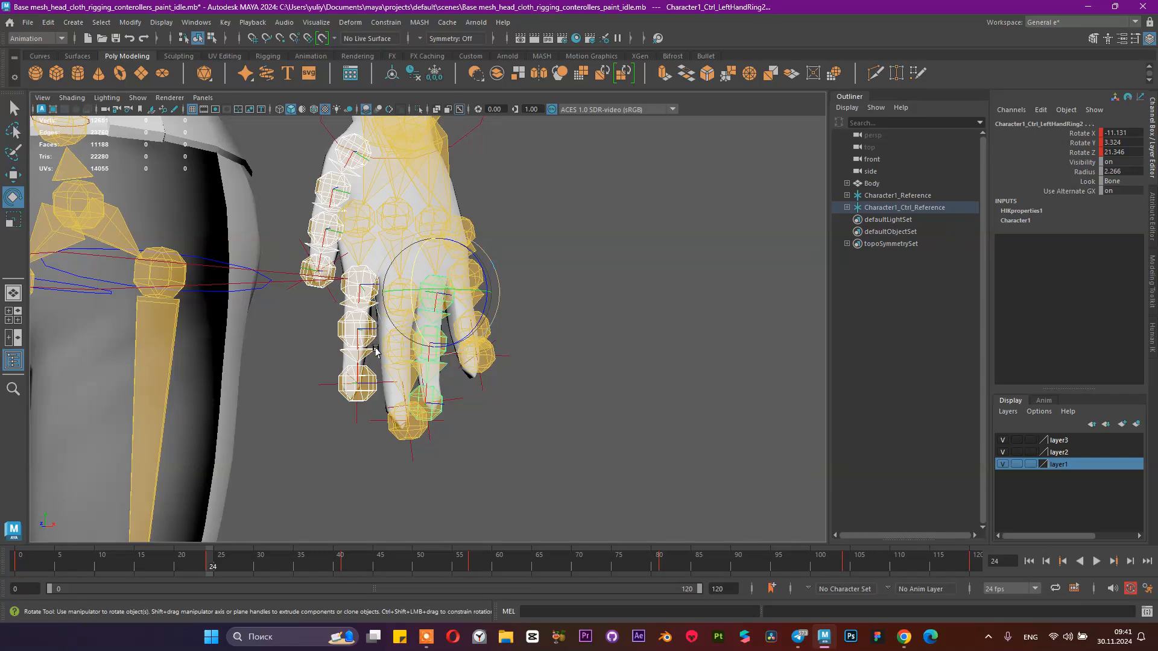
pyautogui.press('q')
pyautogui.click(468, 239)
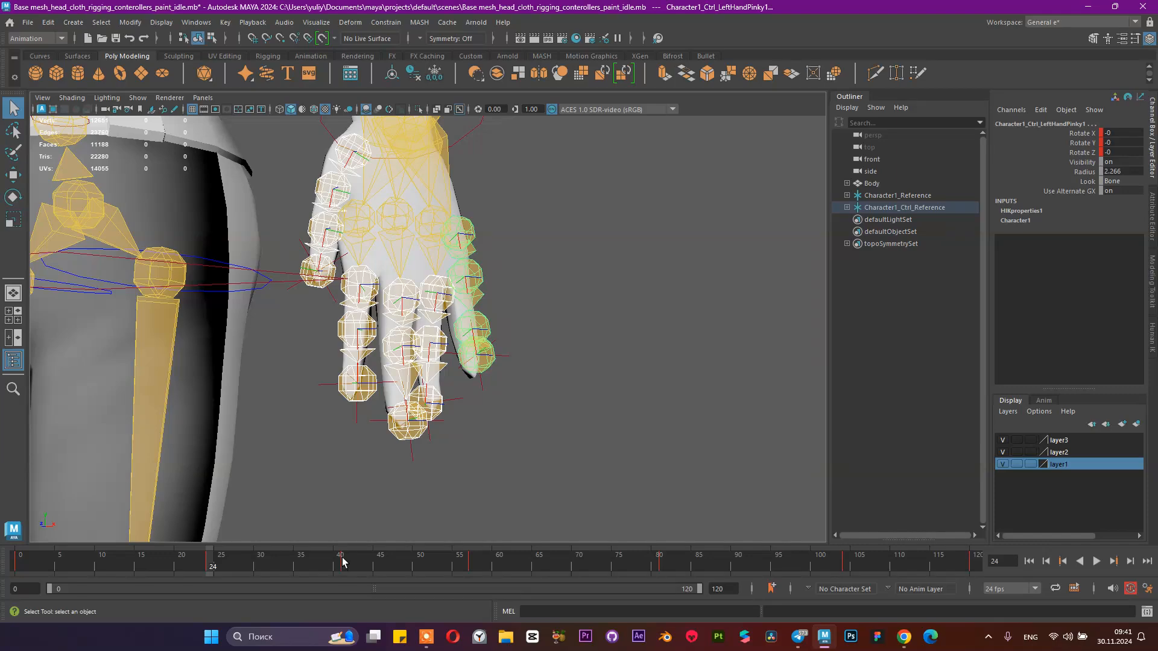
# - Try deleting the keys from about frame 41 to frame 111 for the selected left-hand finger controllers
pyautogui.click(439, 348)
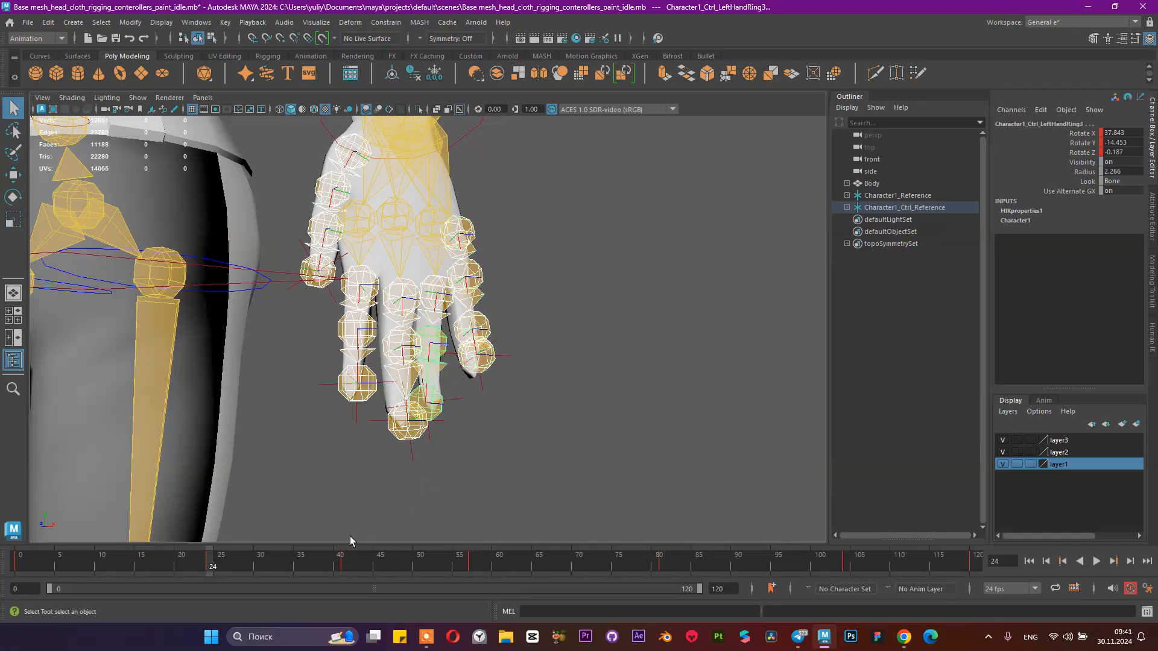
pyautogui.click(340, 558)
pyautogui.keyDown('shift'); pyautogui.moveTo(344, 562); pyautogui.dragTo(896, 573); pyautogui.keyUp('shift')
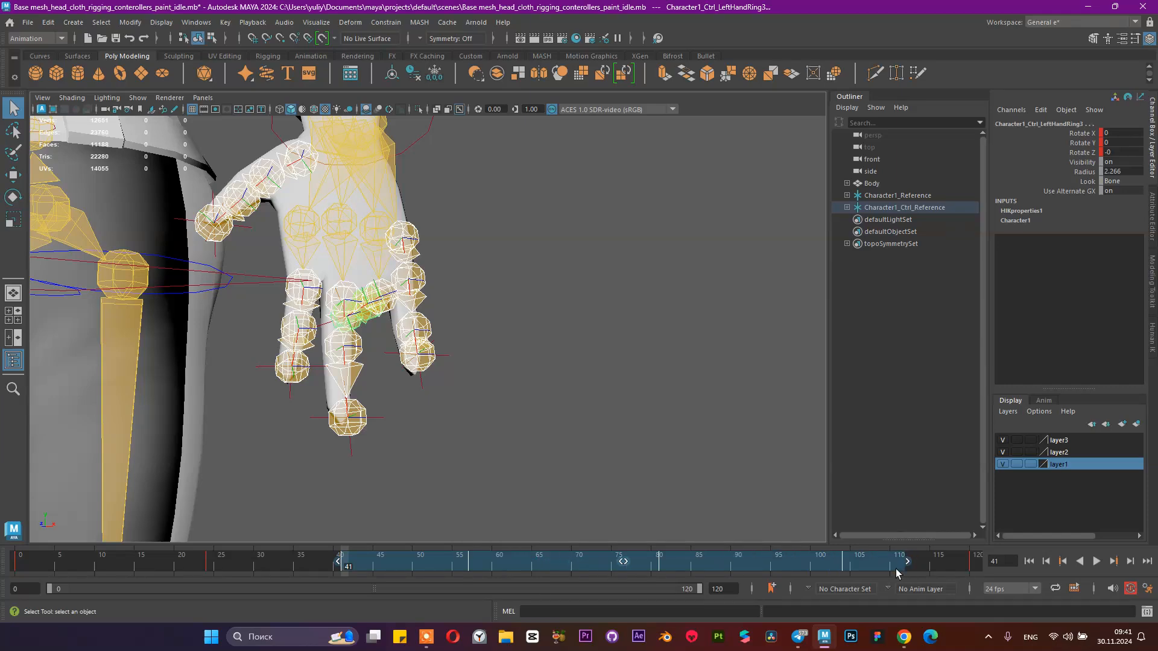
pyautogui.rightClick(849, 566)
pyautogui.click(896, 378)
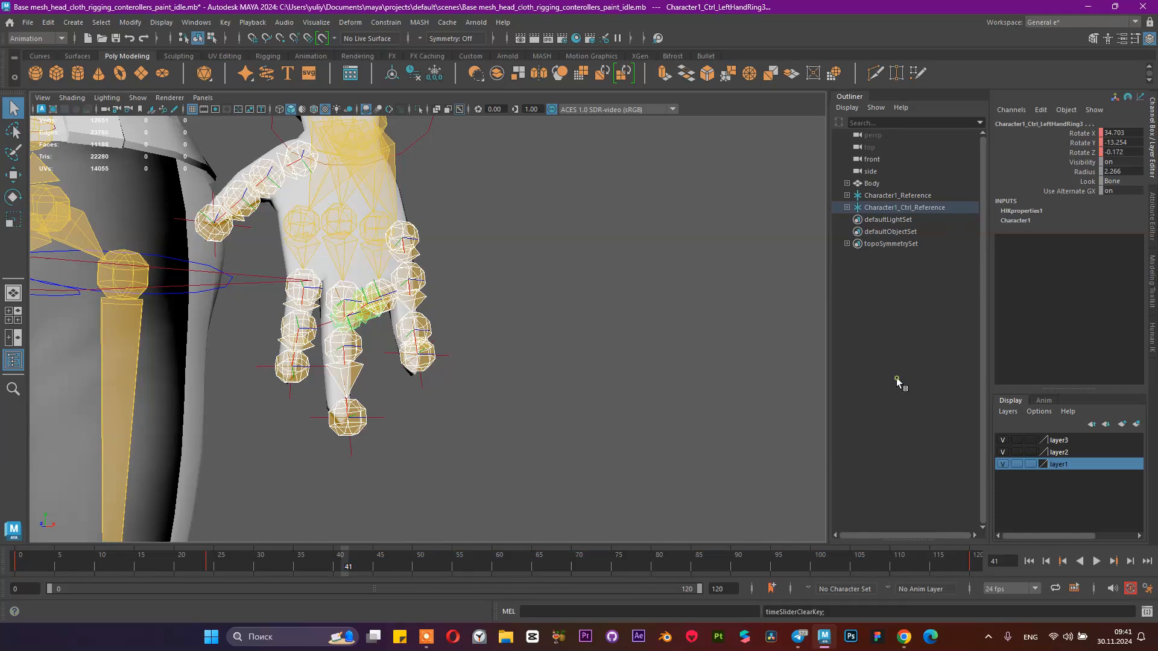
# - Play the animation to check how the left hand moves without the keys between frames 41 and 111
pyautogui.scroll(-5, 668, 424)
pyautogui.hotkey('alt', 'v')
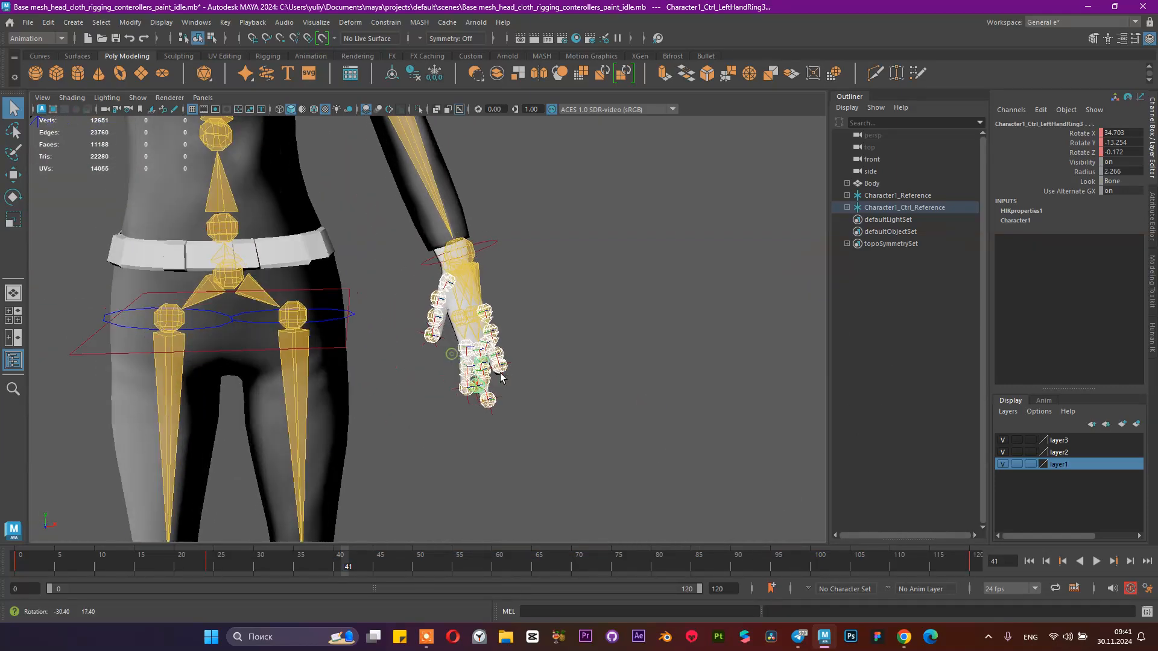
pyautogui.moveTo(421, 569); pyautogui.dragTo(600, 566)
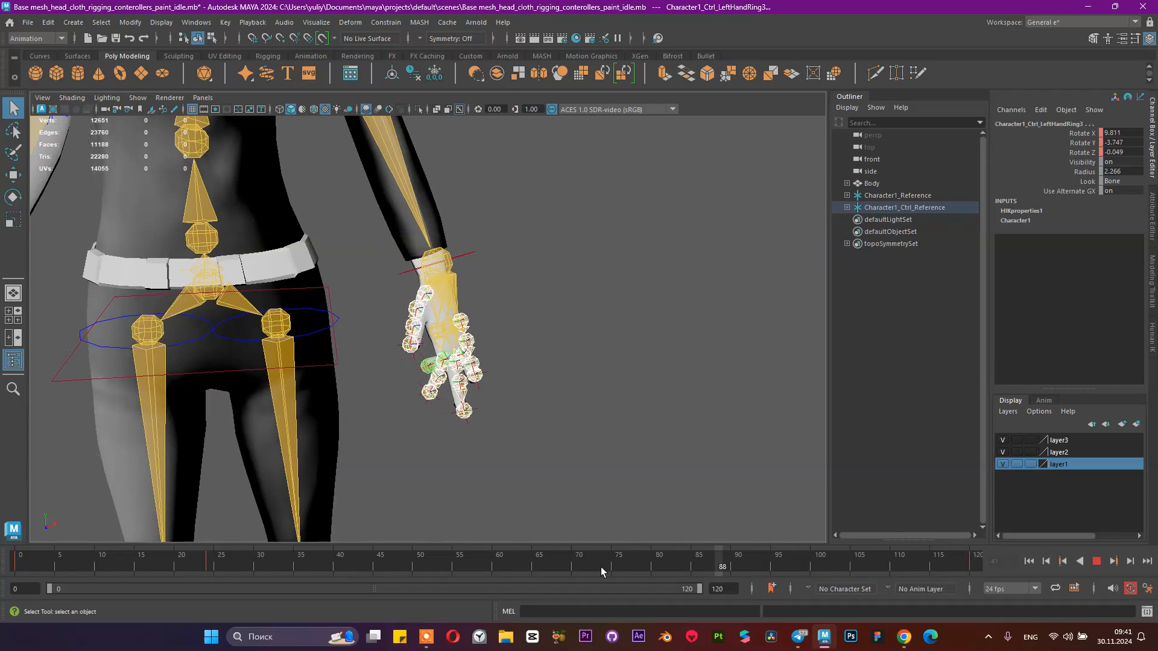
# - Try deleting the left-hand finger controllers' keys at frames 0 and 120
pyautogui.moveTo(810, 562); pyautogui.dragTo(20, 567)
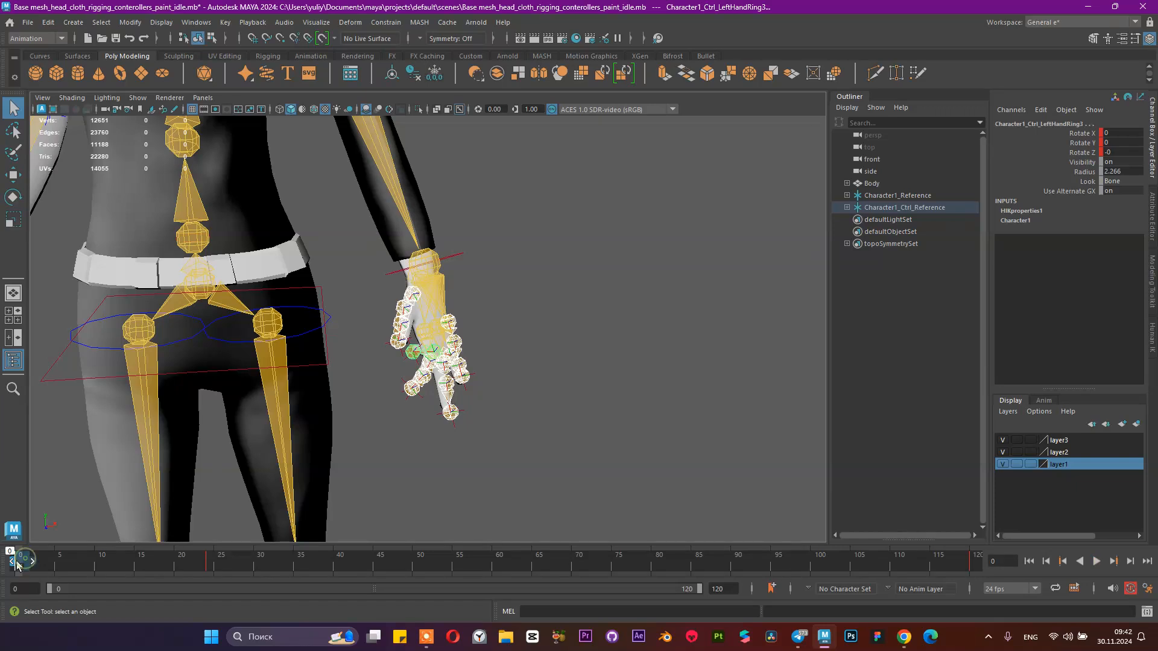
pyautogui.rightClick(24, 564)
pyautogui.click(68, 378)
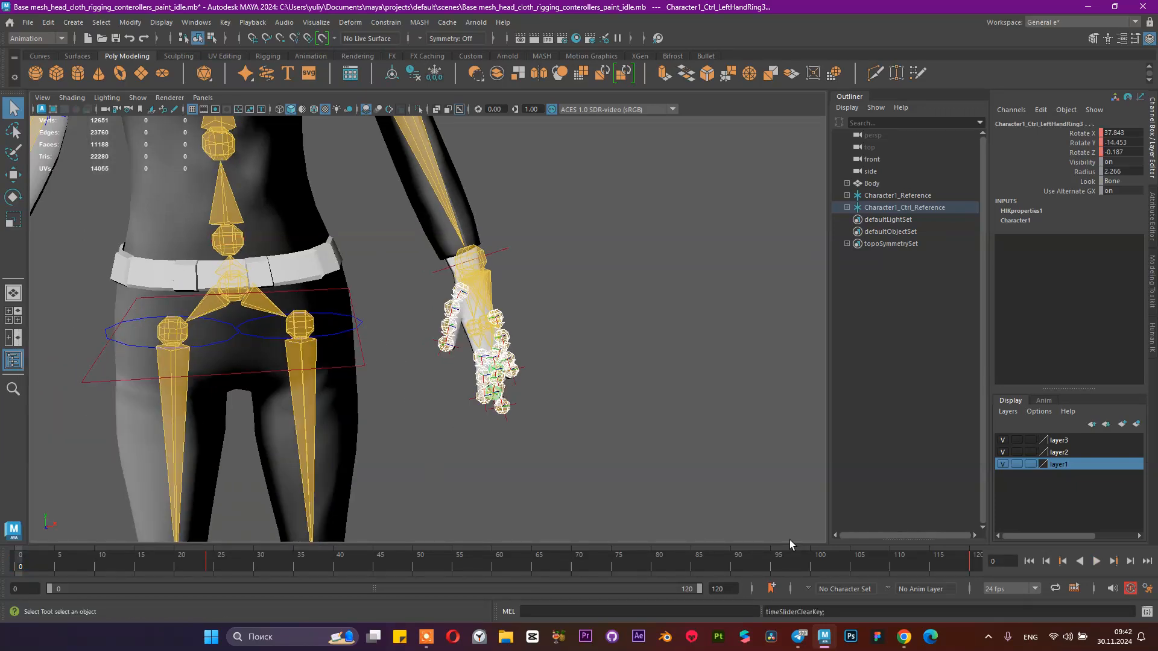
pyautogui.rightClick(975, 559)
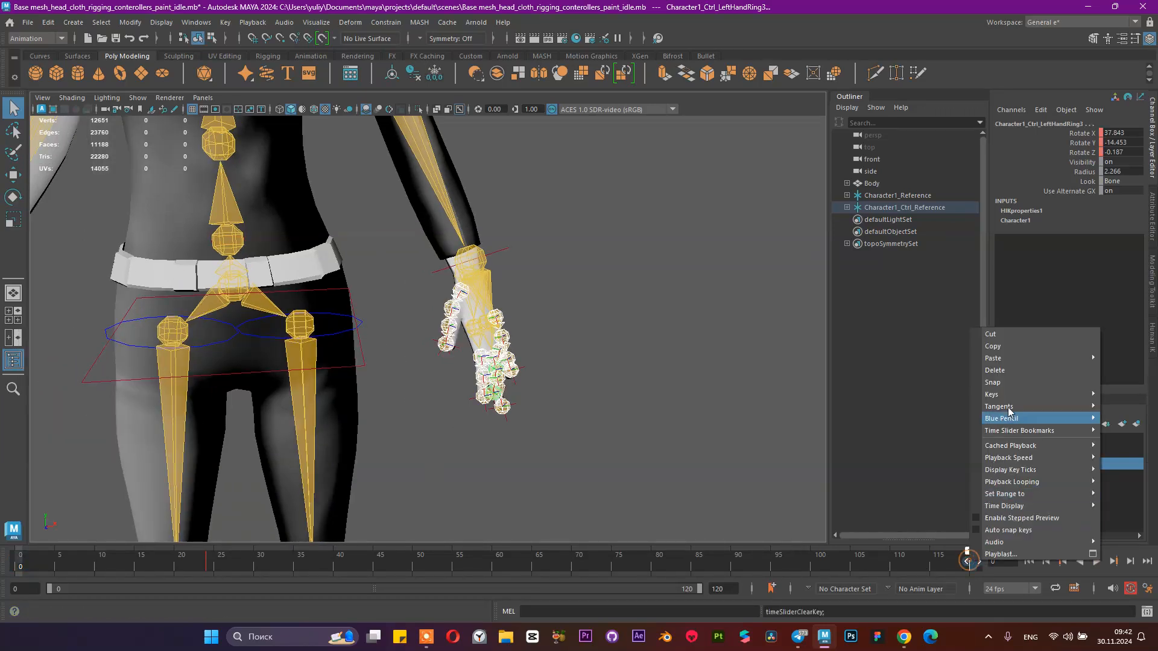
pyautogui.click(1013, 371)
# - Play the animation from frame 0 with the full character in view, then stop playback
pyautogui.keyDown('alt'); pyautogui.moveTo(631, 387); pyautogui.dragTo(482, 369, button='right'); pyautogui.keyUp('alt')
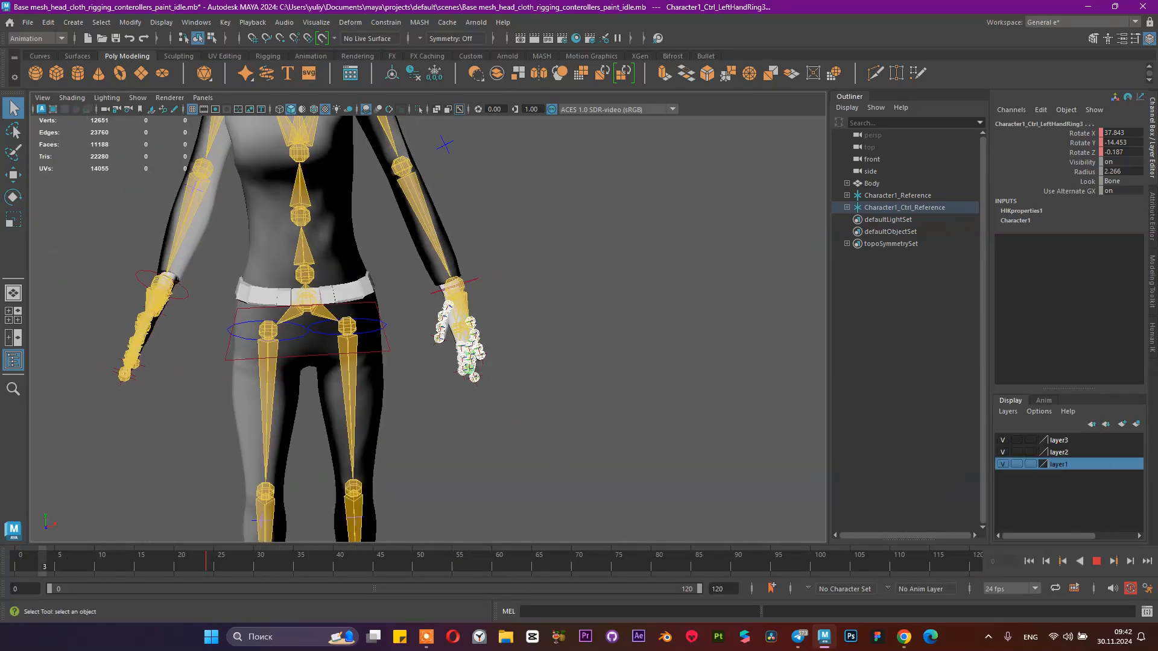
pyautogui.keyDown('alt'); pyautogui.moveTo(761, 458); pyautogui.dragTo(501, 398, button='right'); pyautogui.keyUp('alt')
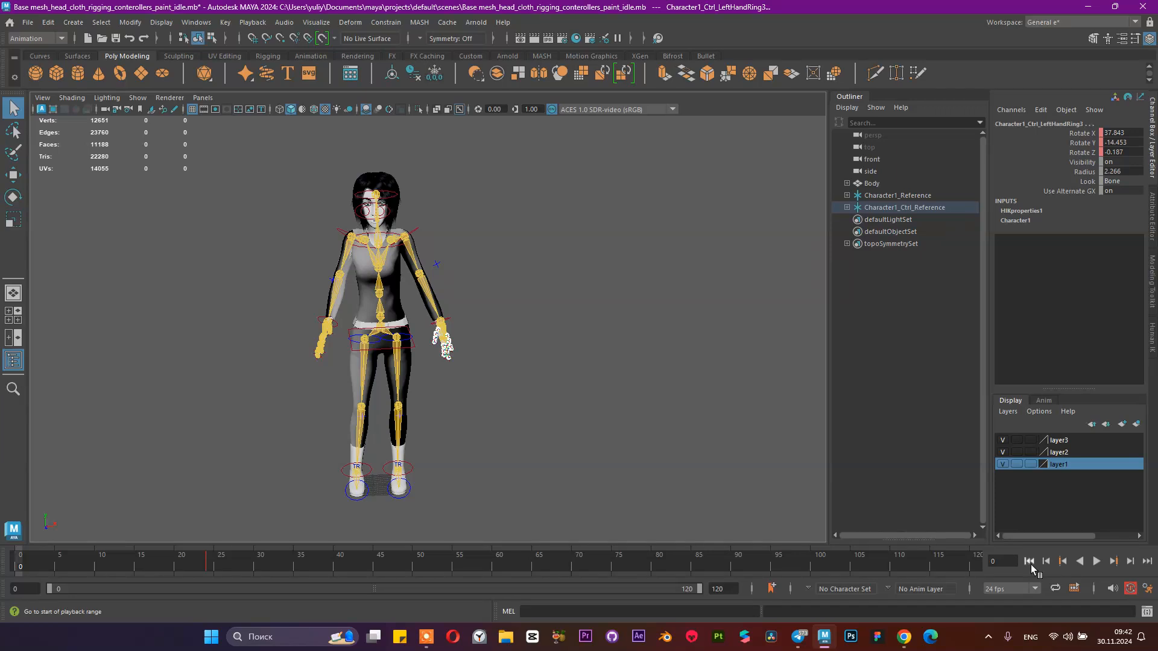
pyautogui.click(1095, 562)
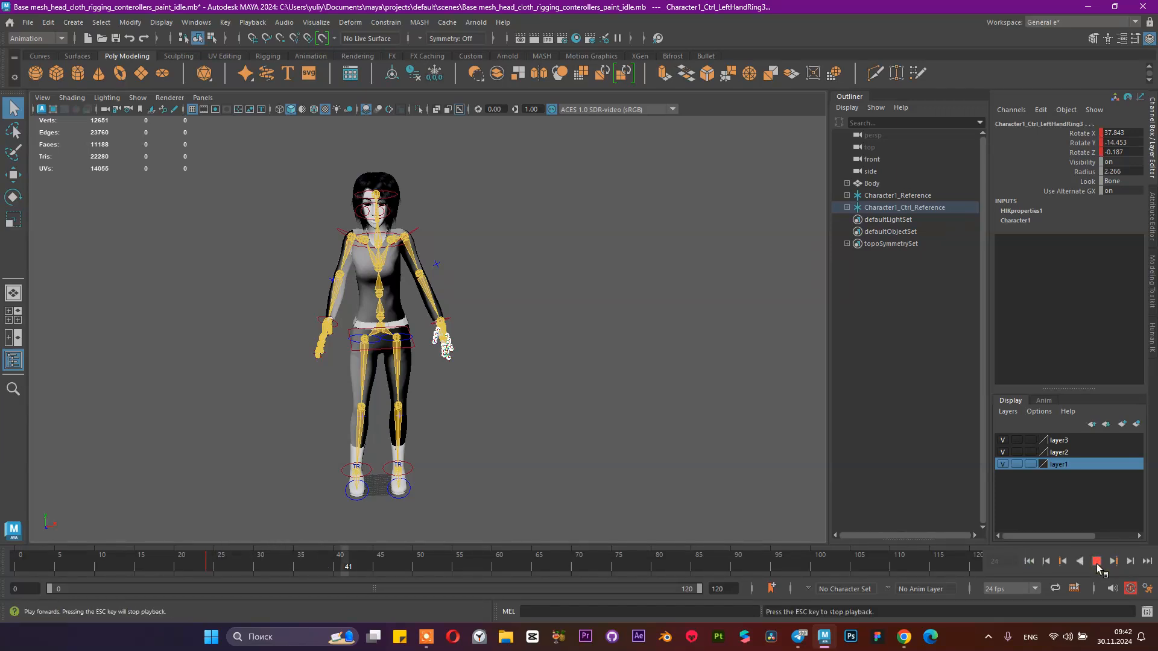
pyautogui.click(1096, 561)
# - Undo the deletions of the left-hand finger keys
pyautogui.hotkey('ctrl', 'z')
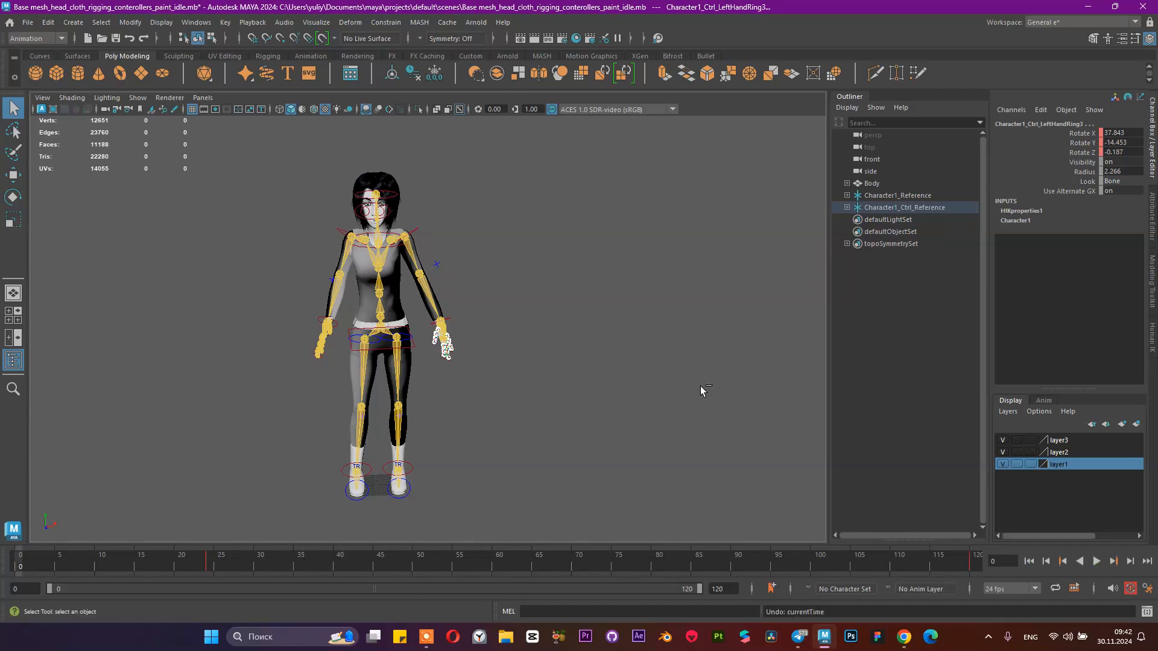
pyautogui.hotkey('shift', 'z')
pyautogui.hotkey('ctrl', 'z')
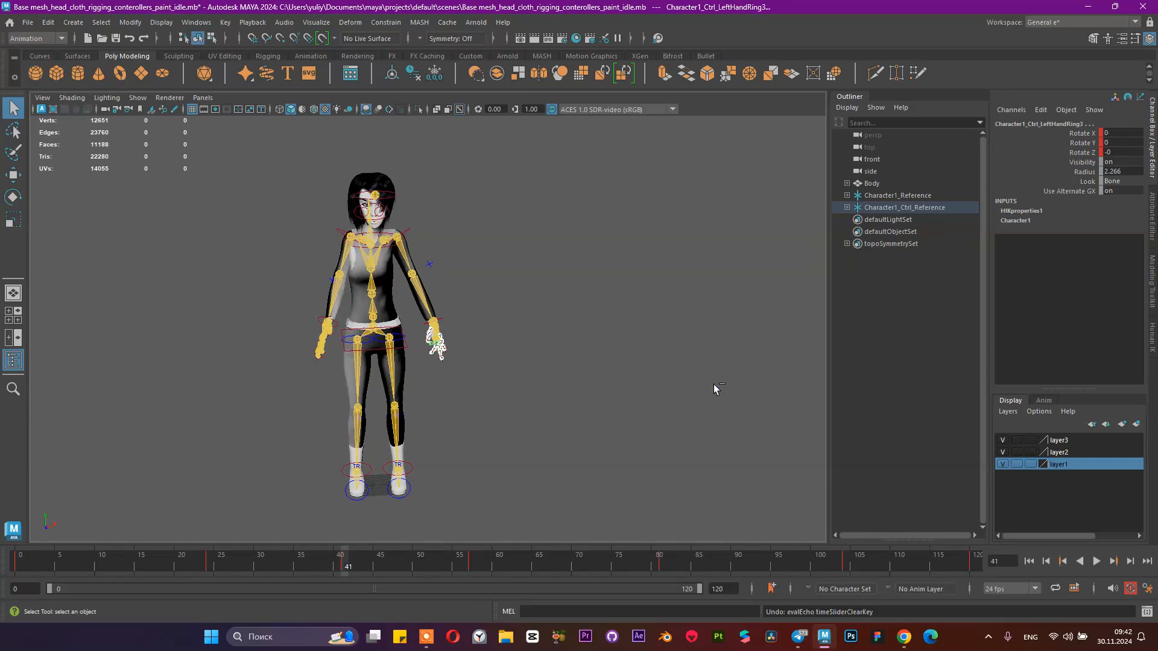
# - Play the animation from frame 0 to check the restored finger motion, then stop it
pyautogui.click(1029, 562)
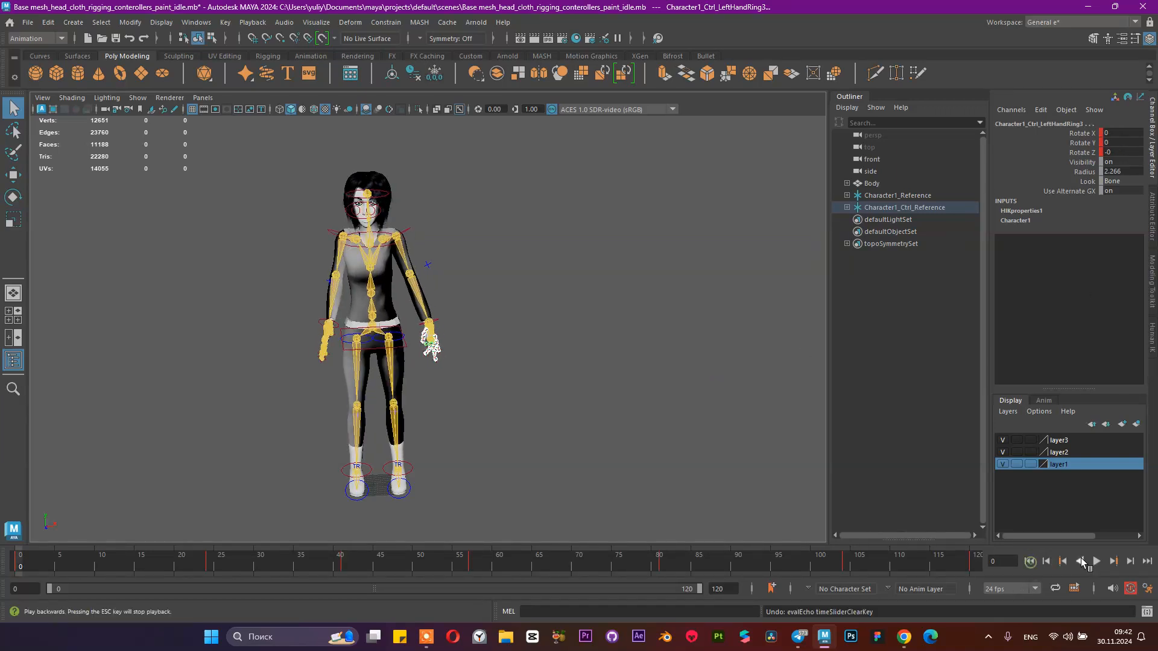
pyautogui.click(1096, 561)
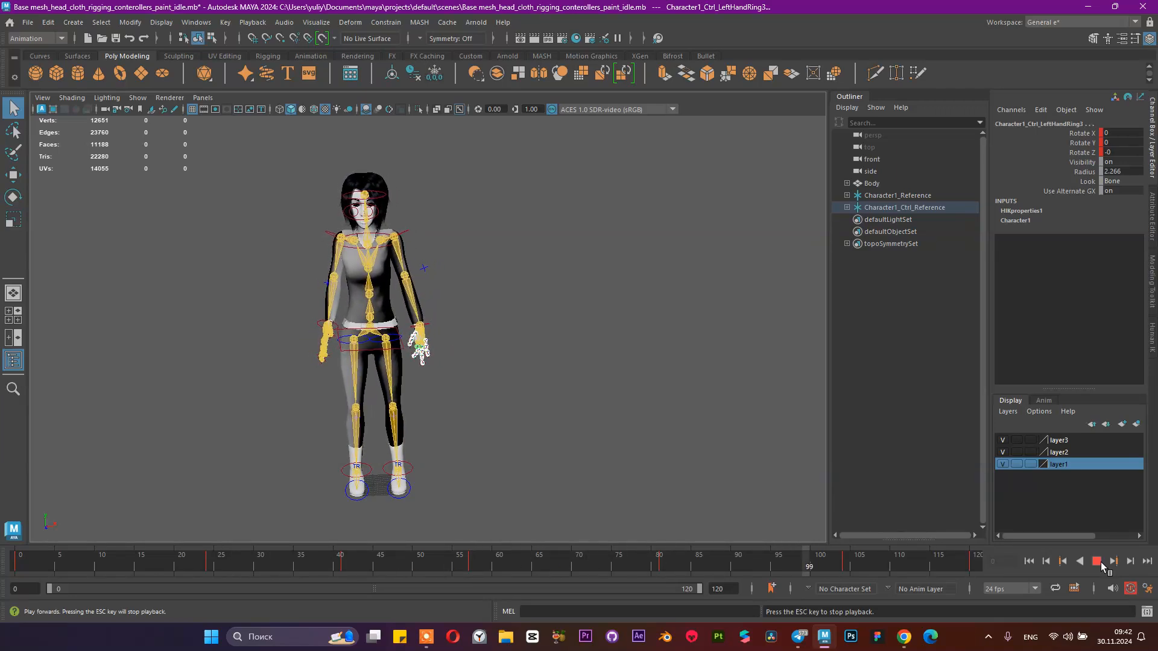
pyautogui.click(1097, 561)
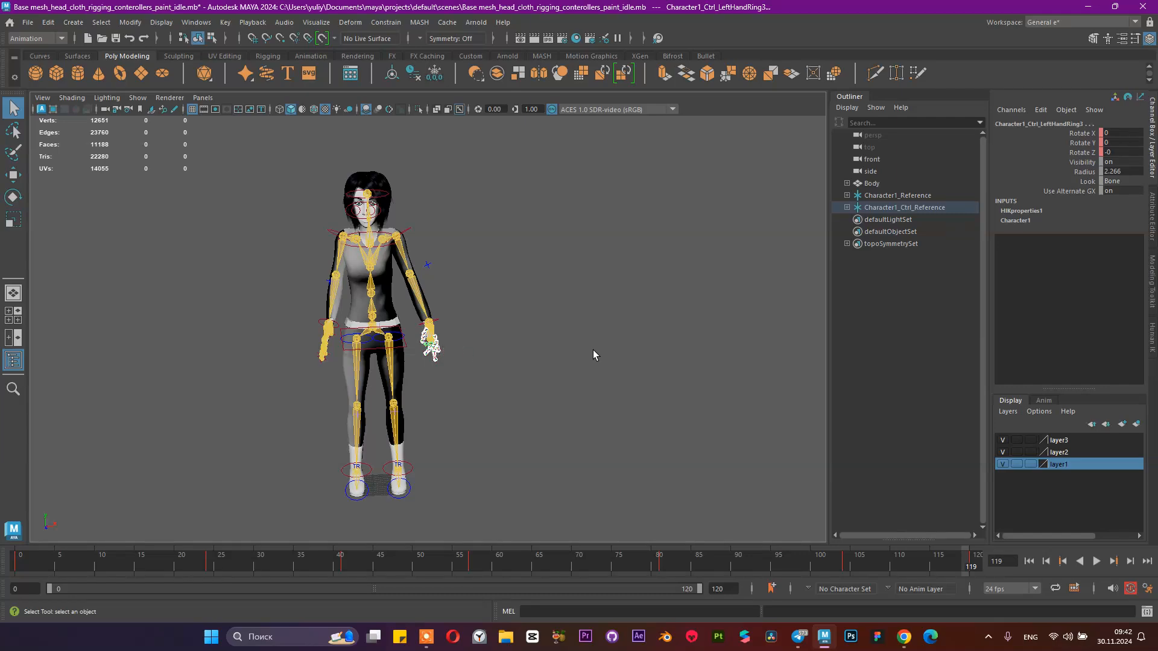
# - Save the current scene
pyautogui.keyDown('alt'); pyautogui.moveTo(527, 310); pyautogui.dragTo(557, 390); pyautogui.keyUp('alt')
pyautogui.scroll(-3, 570, 386)
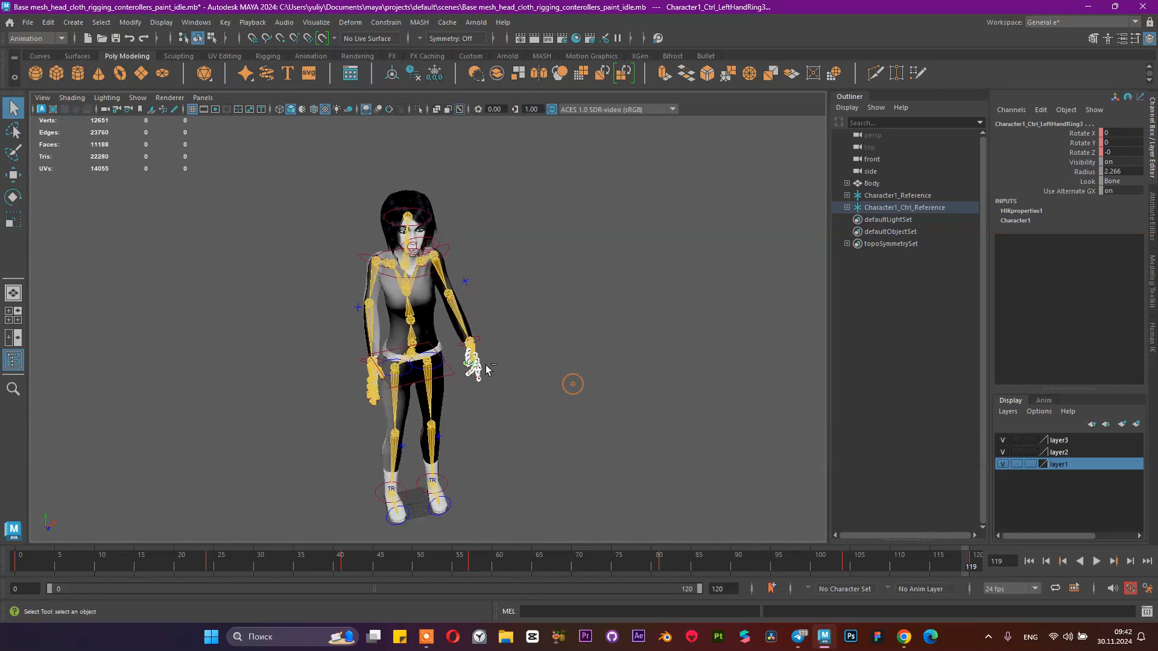
pyautogui.hotkey('ctrl', 's')
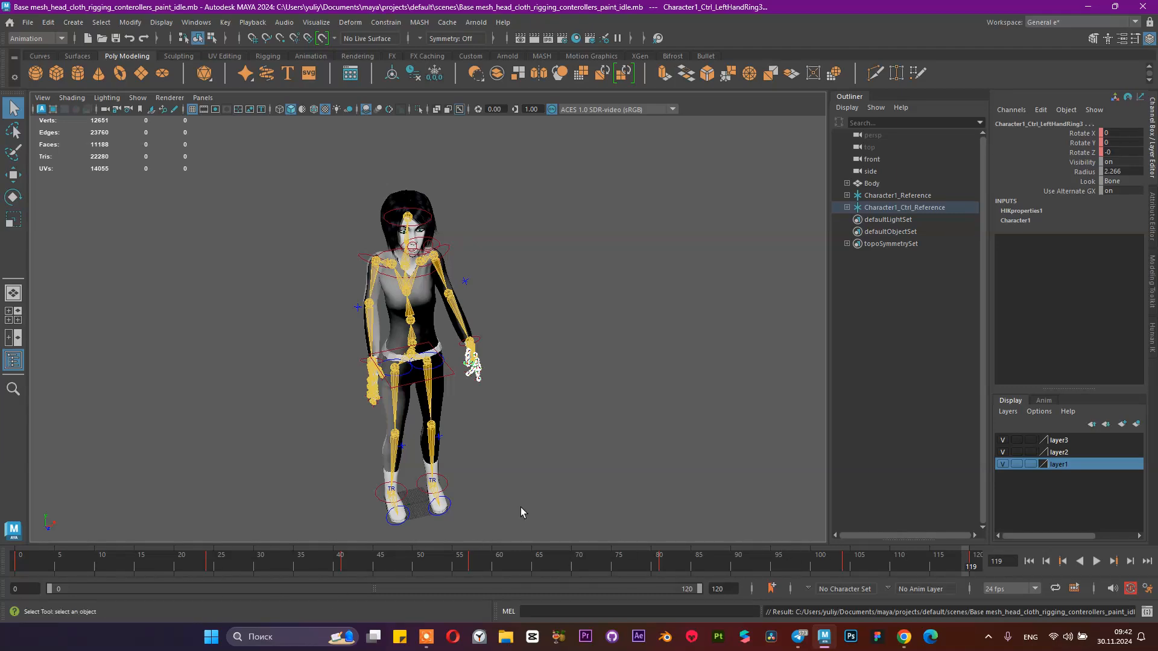
# - Select the left hip controller and play the animation to check the whole body's motion, then stop playback
pyautogui.scroll(4, 413, 293)
pyautogui.keyDown('alt'); pyautogui.moveTo(413, 293); pyautogui.dragTo(493, 244); pyautogui.keyUp('alt')
pyautogui.keyDown('alt'); pyautogui.moveTo(443, 308); pyautogui.dragTo(422, 357); pyautogui.keyUp('alt')
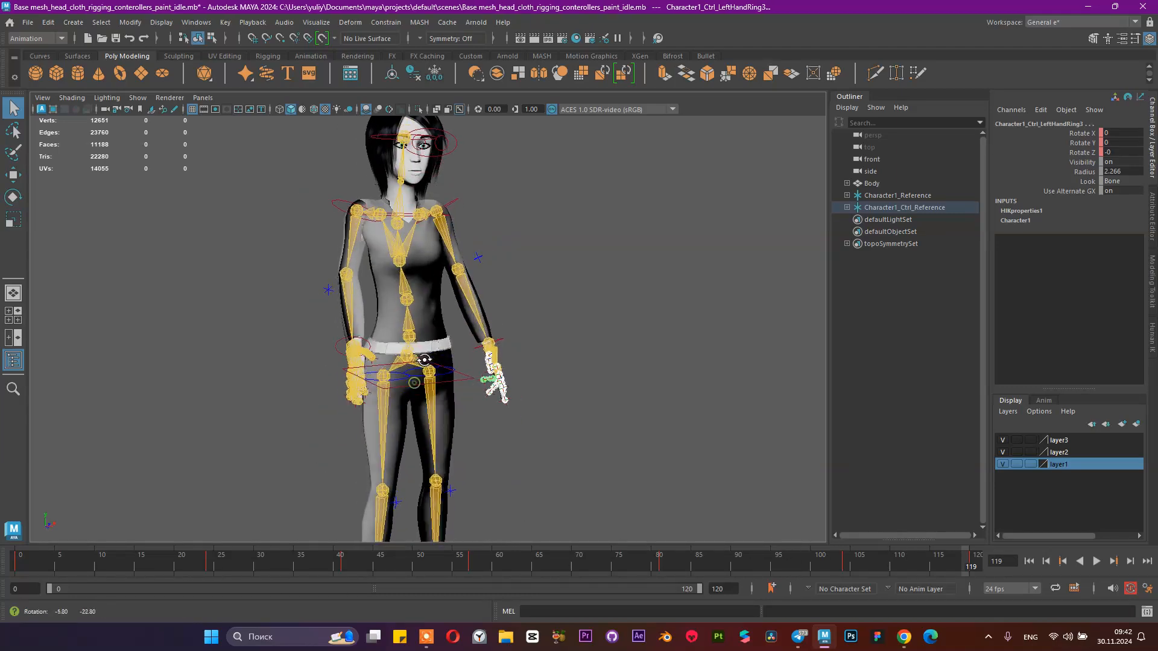
pyautogui.keyDown('alt'); pyautogui.moveTo(482, 408); pyautogui.dragTo(486, 352, button='middle'); pyautogui.keyUp('alt')
pyautogui.keyDown('alt'); pyautogui.moveTo(498, 398); pyautogui.dragTo(519, 419, button='right'); pyautogui.keyUp('alt')
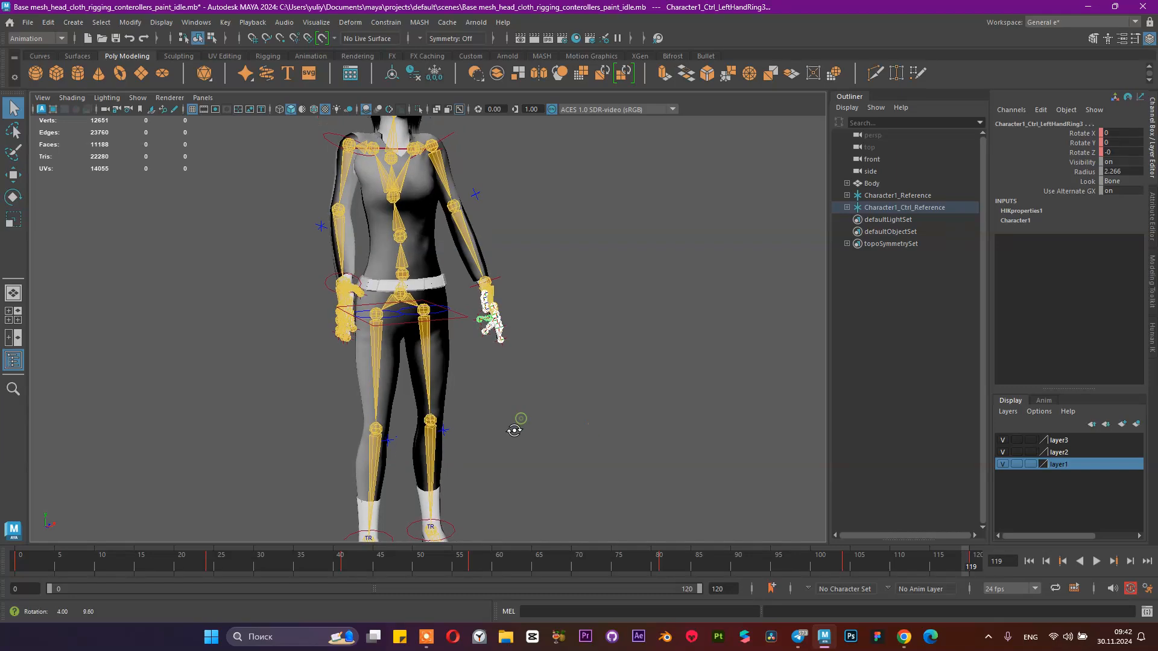
pyautogui.keyDown('alt'); pyautogui.moveTo(519, 419); pyautogui.dragTo(517, 434); pyautogui.keyUp('alt')
pyautogui.click(443, 326)
pyautogui.keyDown('alt'); pyautogui.moveTo(569, 381); pyautogui.dragTo(617, 517); pyautogui.keyUp('alt')
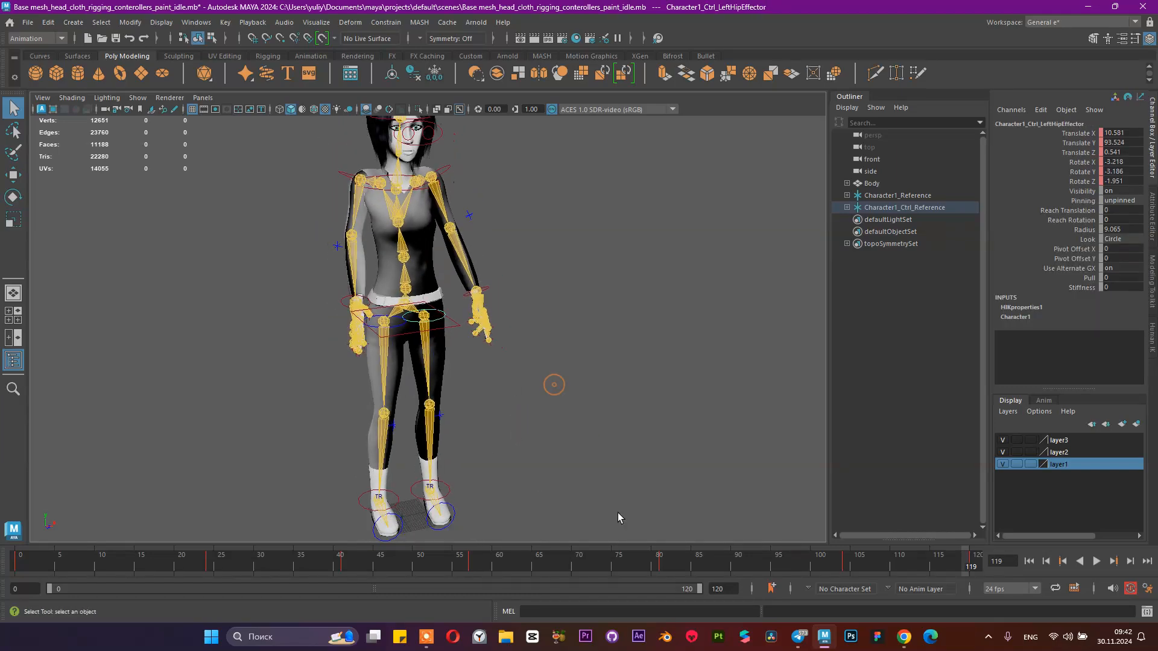
pyautogui.hotkey('alt', 'v')
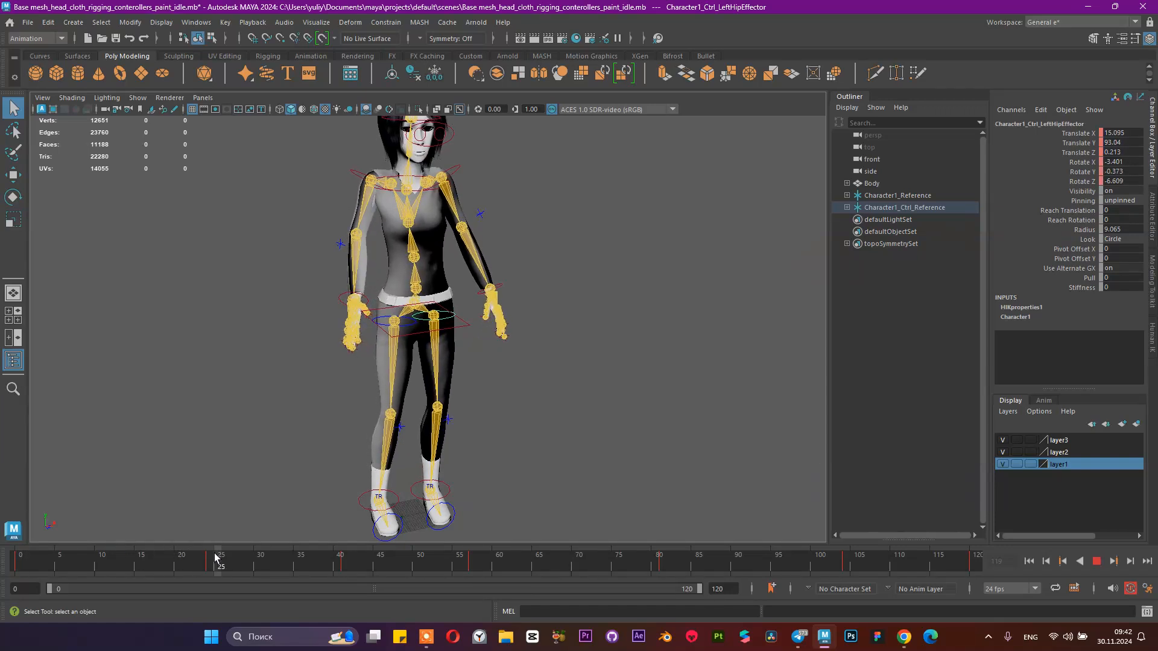
pyautogui.hotkey('alt', 'v')
# - Move the current time to the key at frame 41 and examine the left hand's pose
pyautogui.click(1062, 561)
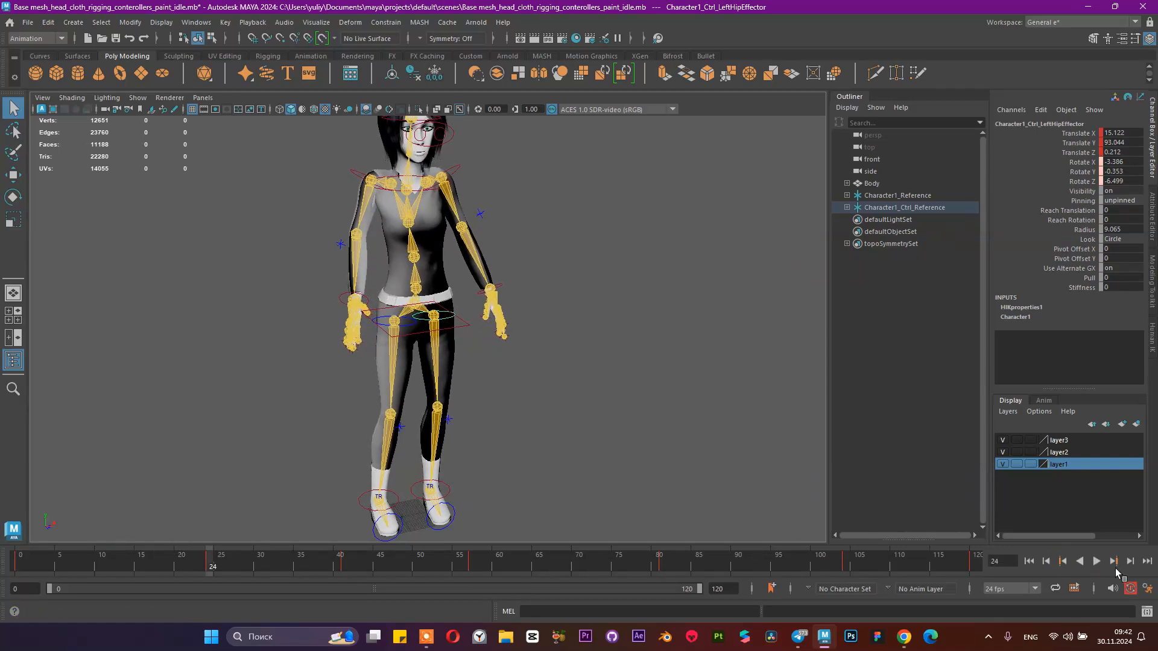
pyautogui.click(1113, 561)
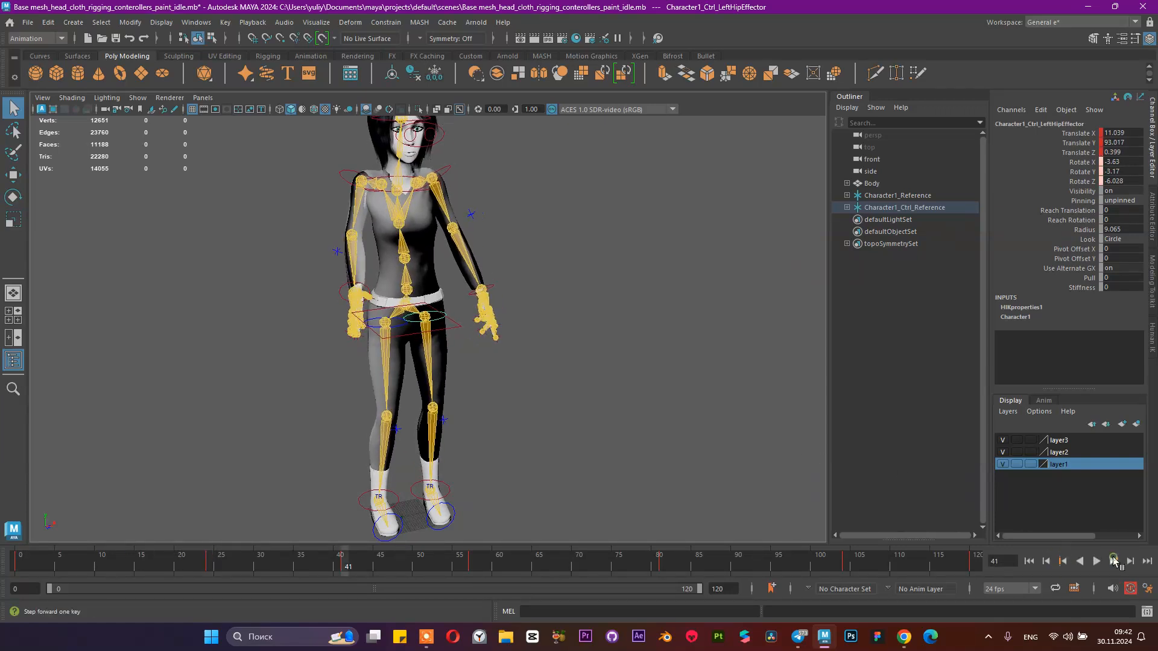
pyautogui.moveTo(562, 331)
pyautogui.keyDown('alt'); pyautogui.mouseDown()
pyautogui.moveTo(574, 331)
pyautogui.moveTo(553, 330)
pyautogui.mouseUp(); pyautogui.keyUp('alt')
pyautogui.keyDown('alt'); pyautogui.moveTo(490, 377); pyautogui.dragTo(481, 401, button='middle'); pyautogui.keyUp('alt')
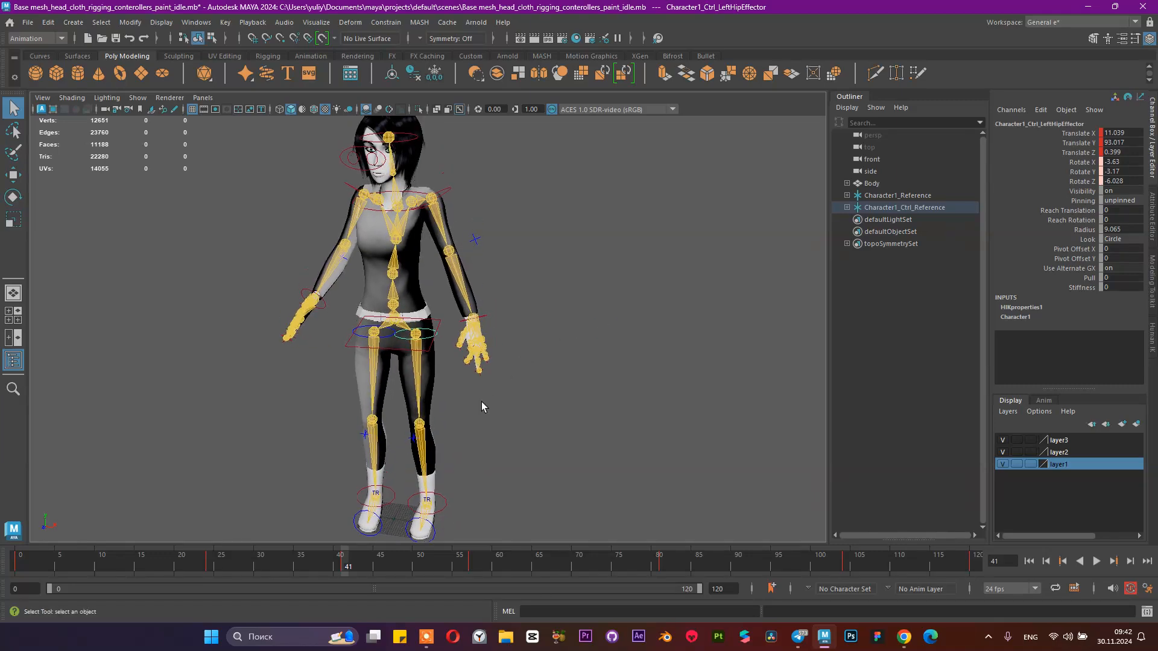
pyautogui.keyDown('alt'); pyautogui.moveTo(480, 405); pyautogui.dragTo(544, 382, button='right'); pyautogui.keyUp('alt')
pyautogui.keyDown('alt'); pyautogui.moveTo(544, 383); pyautogui.dragTo(607, 445); pyautogui.keyUp('alt')
pyautogui.keyDown('alt'); pyautogui.moveTo(607, 444); pyautogui.dragTo(413, 407, button='right'); pyautogui.keyUp('alt')
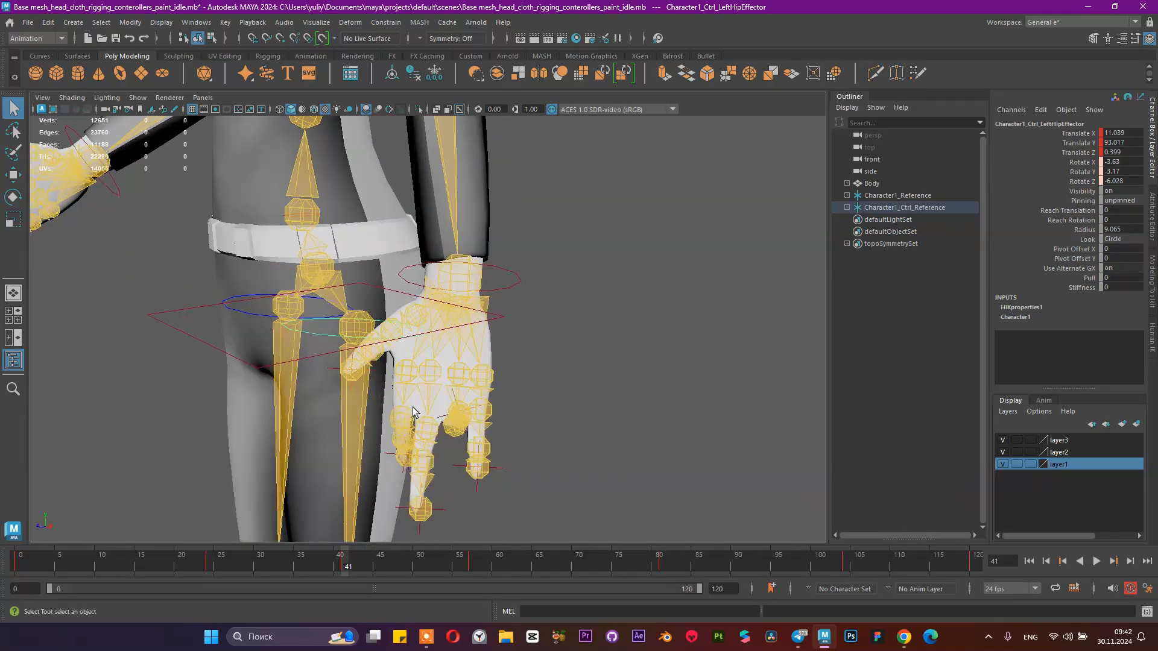
# - Straighten the left ring finger at frame 41 by rotating its Ring2 joint to about -25.6, -7.6, 12.5
pyautogui.click(458, 424)
pyautogui.keyDown('alt'); pyautogui.moveTo(542, 365); pyautogui.dragTo(549, 366); pyautogui.keyUp('alt')
pyautogui.press('e')
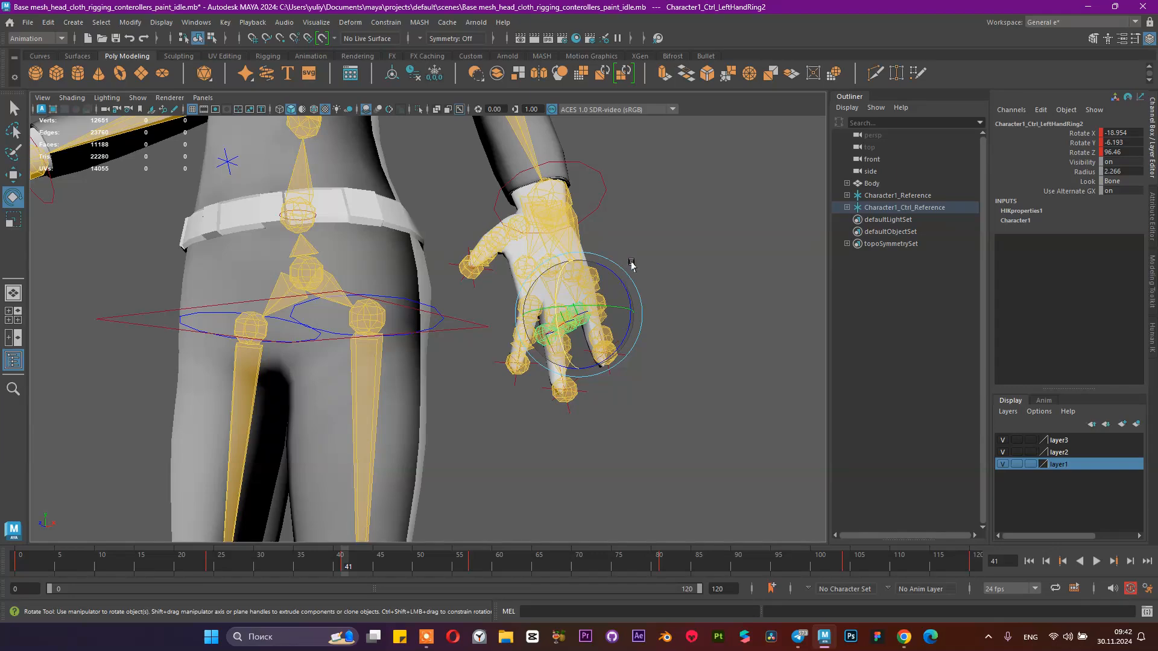
pyautogui.keyDown('alt'); pyautogui.moveTo(630, 259); pyautogui.dragTo(557, 236); pyautogui.keyUp('alt')
pyautogui.keyDown('alt'); pyautogui.moveTo(557, 236); pyautogui.dragTo(680, 348); pyautogui.keyUp('alt')
pyautogui.moveTo(680, 348); pyautogui.dragTo(543, 253)
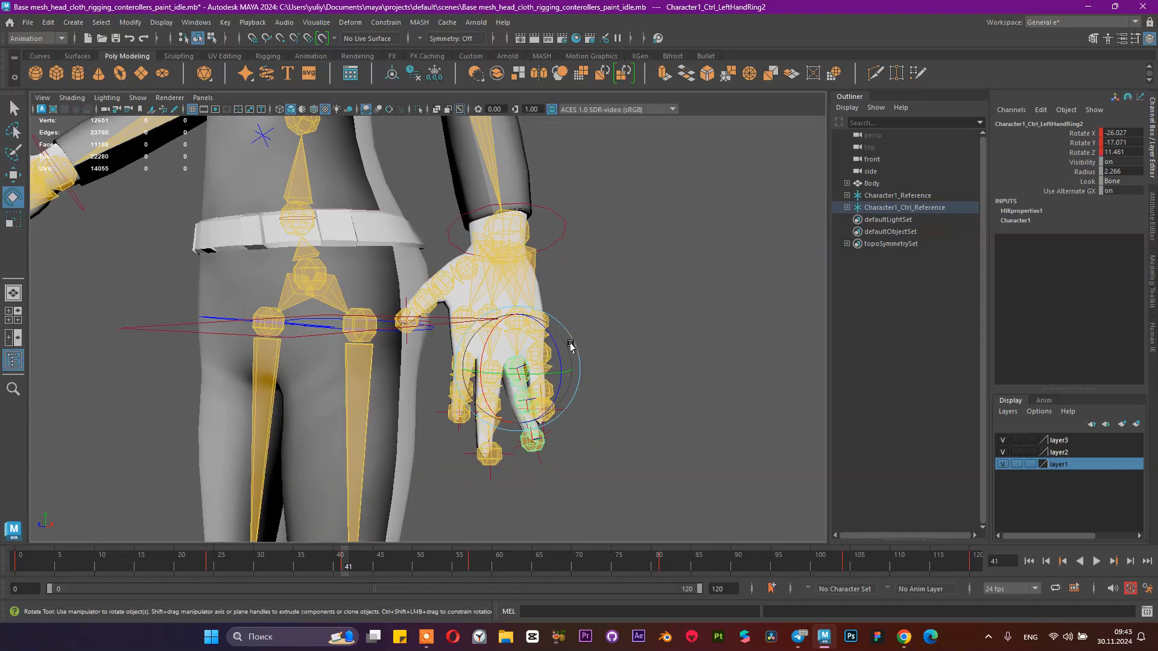
pyautogui.moveTo(570, 345); pyautogui.dragTo(657, 353)
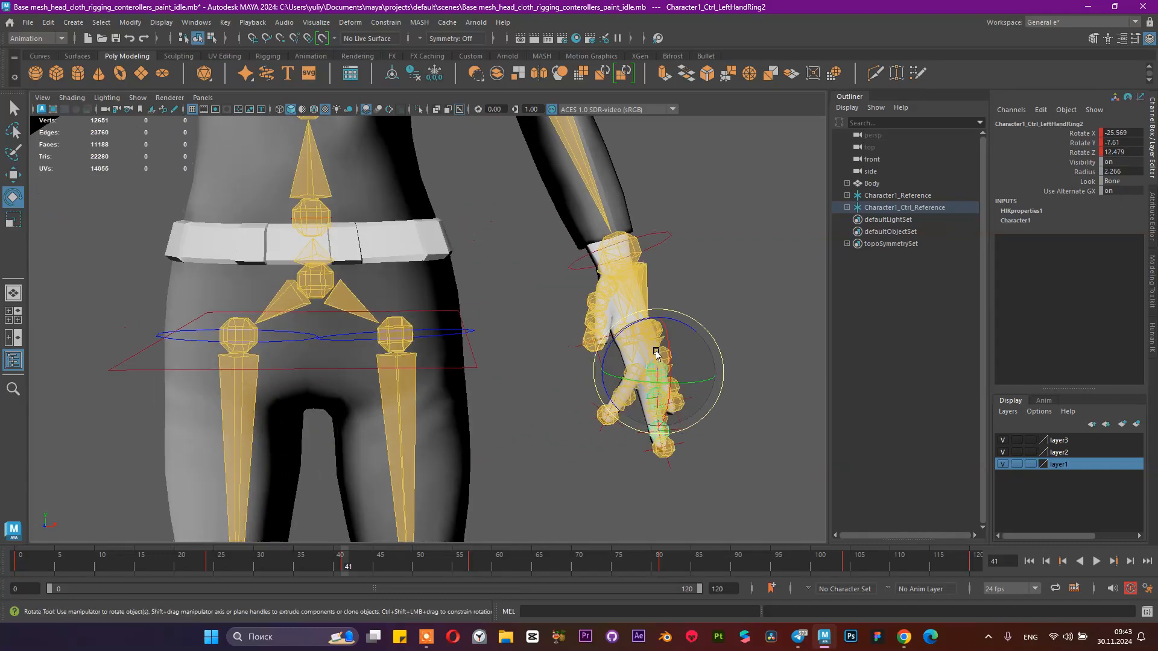
# - Straighten the left index finger at frame 41 by rotating its Index2 joint in line with the other fingers
pyautogui.click(754, 284)
pyautogui.click(634, 364)
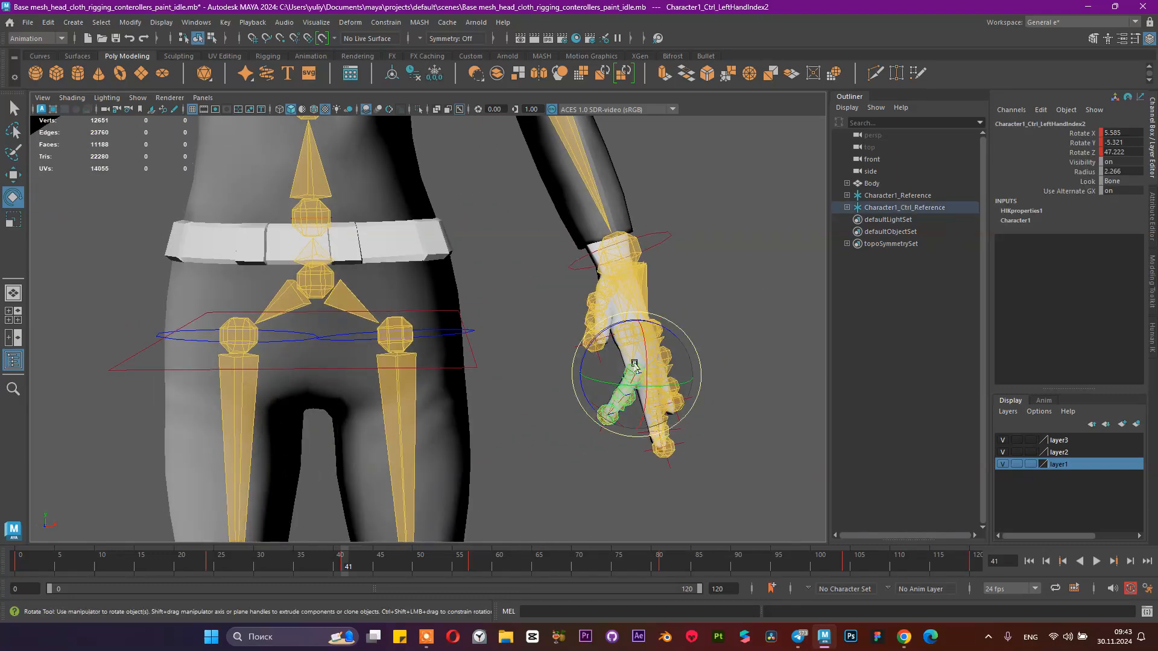
pyautogui.moveTo(663, 339); pyautogui.dragTo(645, 296)
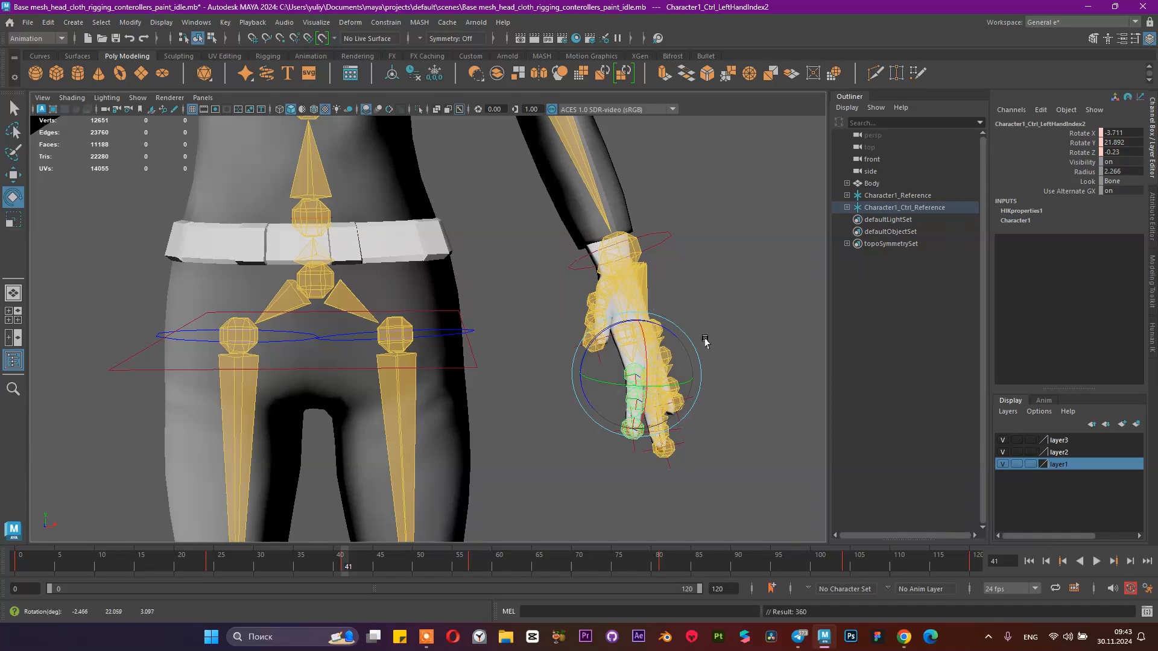
pyautogui.keyDown('alt'); pyautogui.moveTo(703, 336); pyautogui.dragTo(641, 356); pyautogui.keyUp('alt')
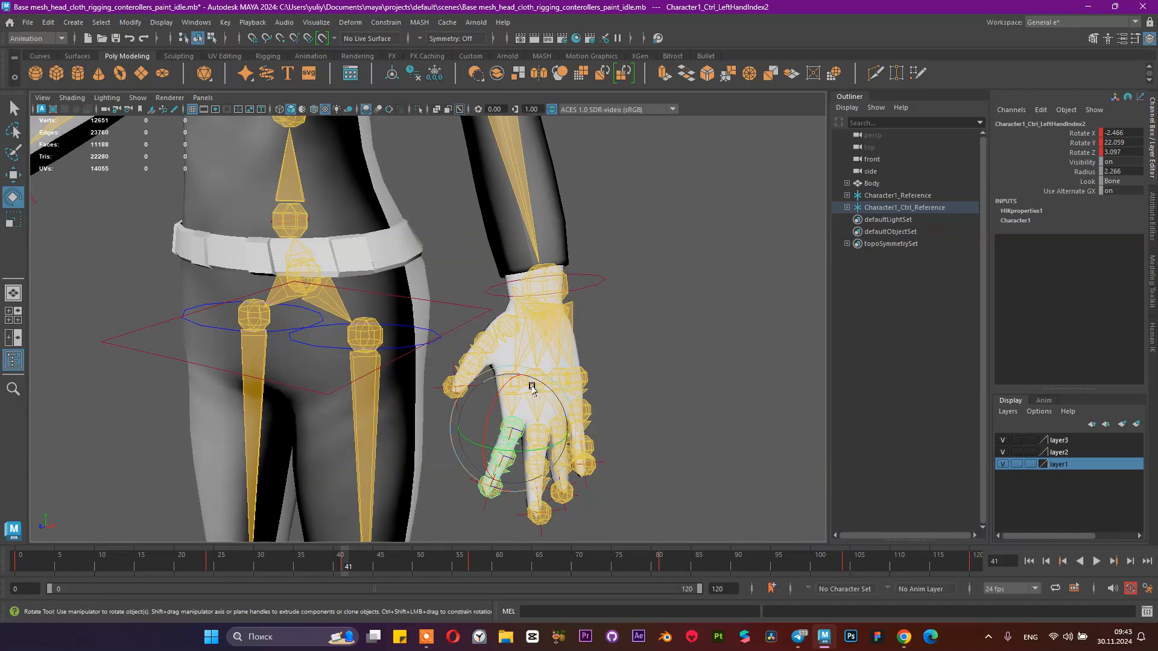
pyautogui.moveTo(530, 382); pyautogui.dragTo(631, 379)
pyautogui.keyDown('alt'); pyautogui.moveTo(802, 444); pyautogui.dragTo(643, 337); pyautogui.keyUp('alt')
# - Rotate the left hand controller at frame 41 to about -49.9, 12.7, 4.5 and play the animation to check it
pyautogui.click(643, 330)
pyautogui.click(618, 297)
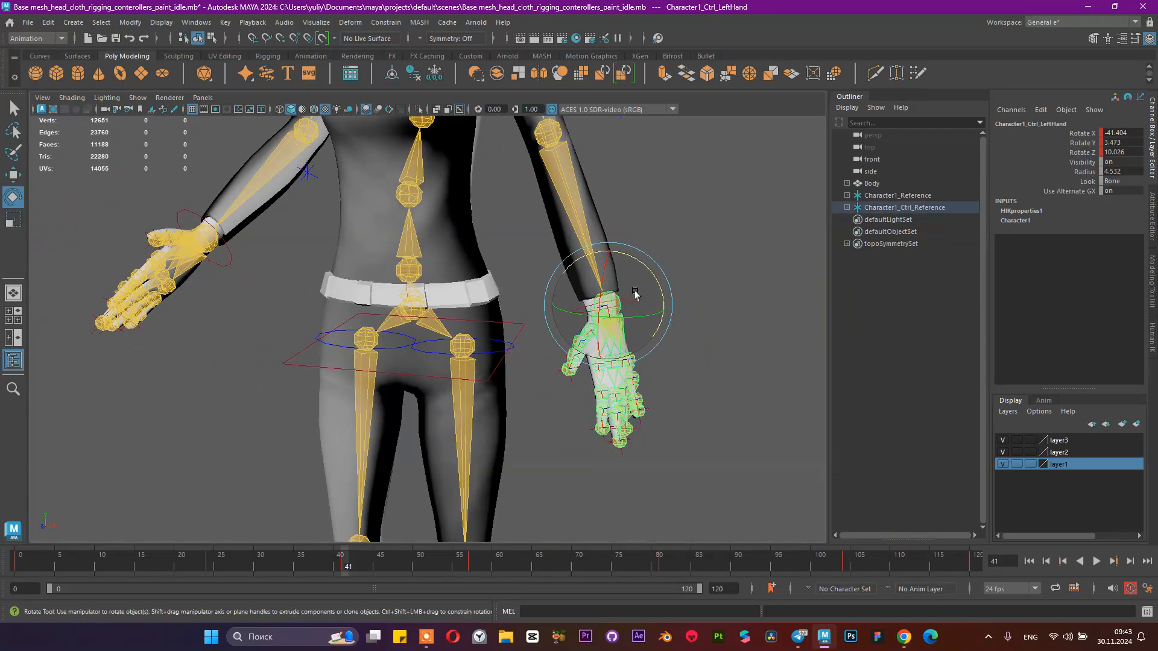
pyautogui.moveTo(636, 294); pyautogui.dragTo(646, 297)
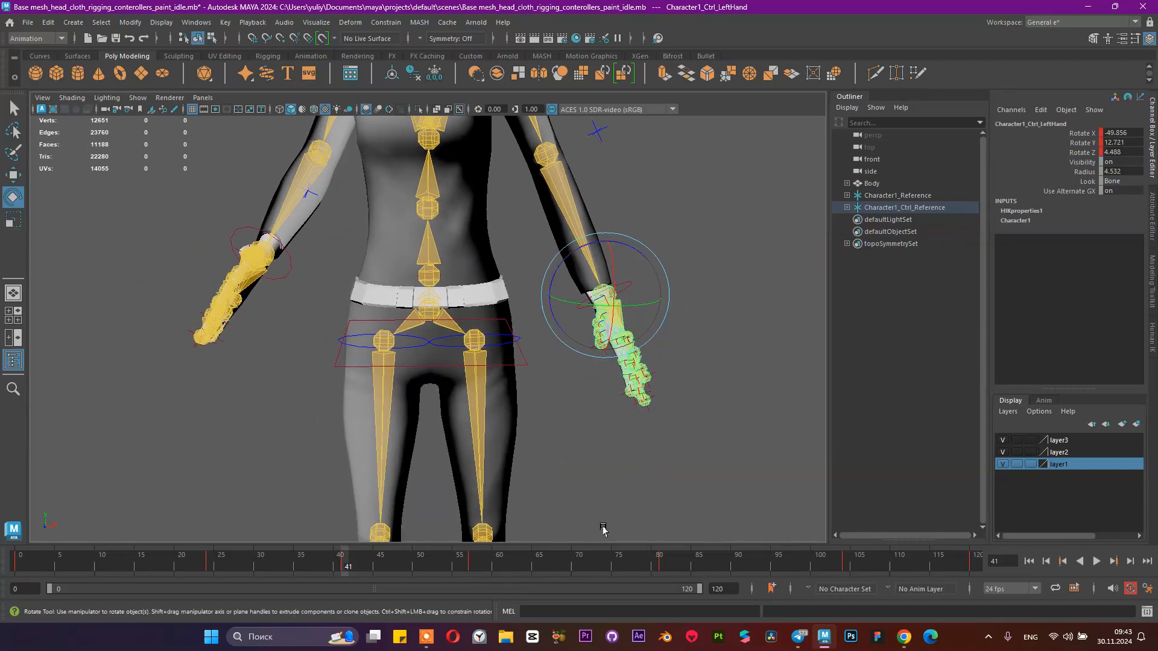
pyautogui.hotkey('alt', 'v')
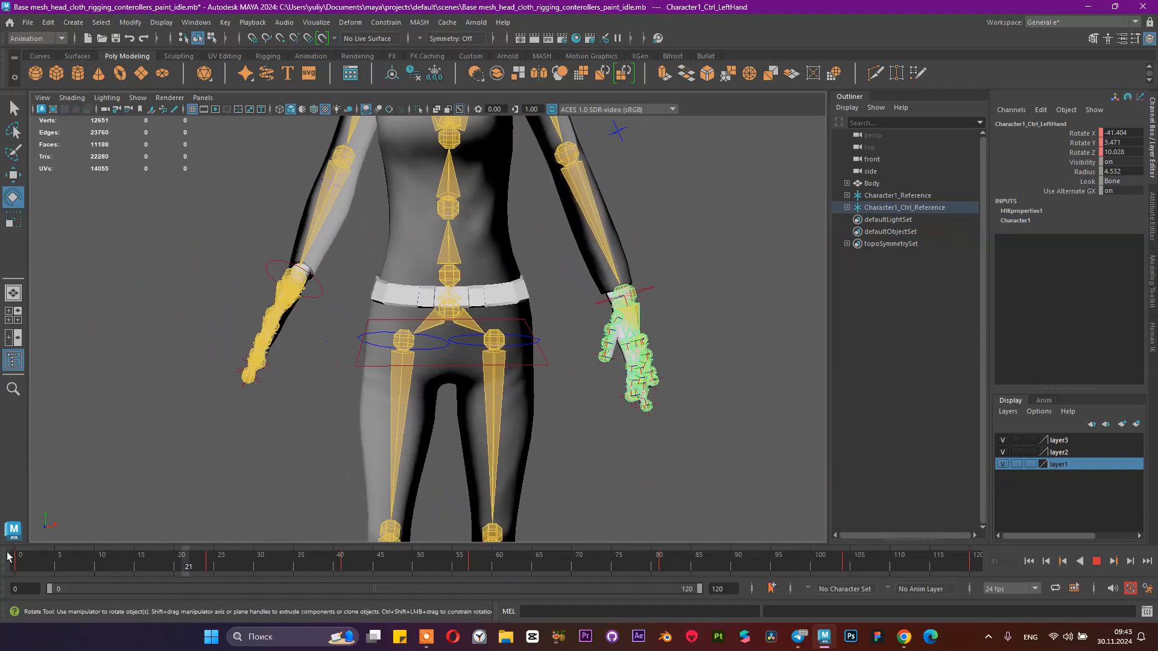
# - Move the current time to the key at frame 24 and select the right hand's index and middle finger controls
pyautogui.moveTo(9, 556); pyautogui.dragTo(232, 561)
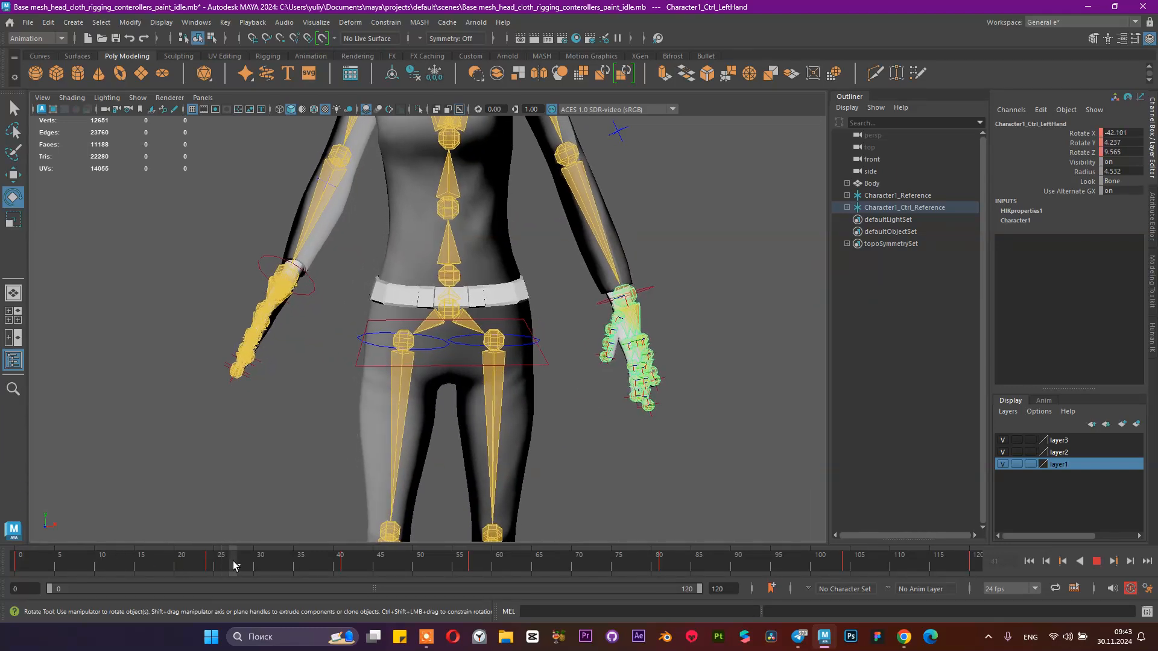
pyautogui.click(1063, 561)
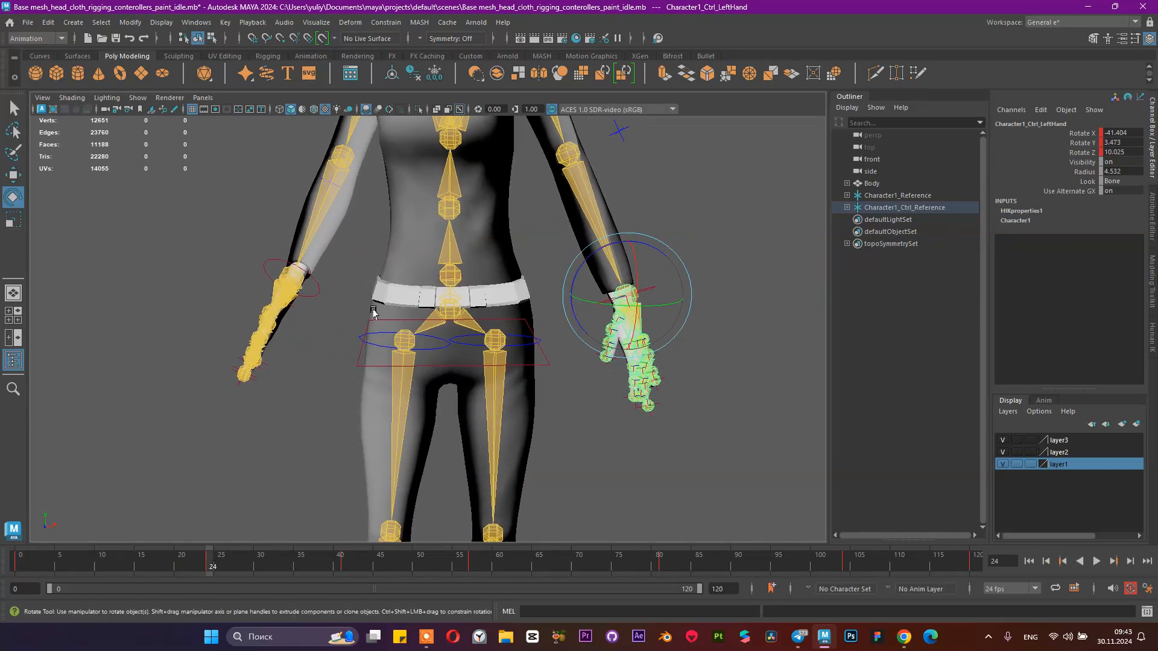
pyautogui.scroll(5, 338, 320)
pyautogui.keyDown('alt'); pyautogui.moveTo(310, 327); pyautogui.dragTo(487, 341); pyautogui.keyUp('alt')
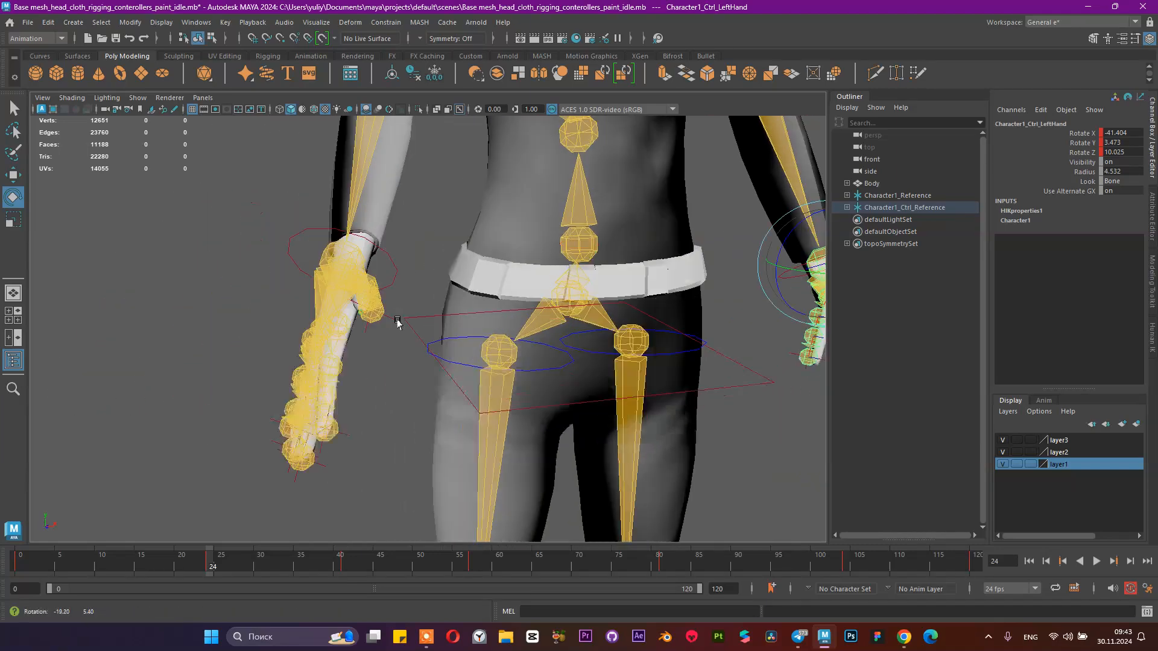
pyautogui.click(628, 402)
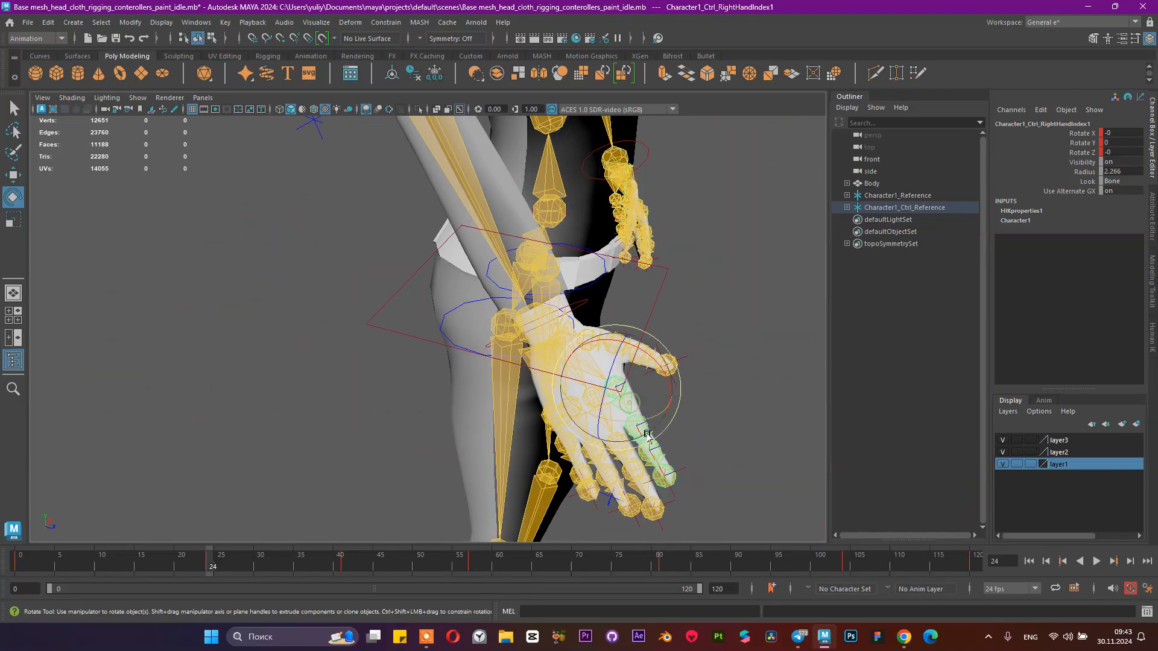
pyautogui.click(714, 444)
pyautogui.click(638, 424)
pyautogui.press('q')
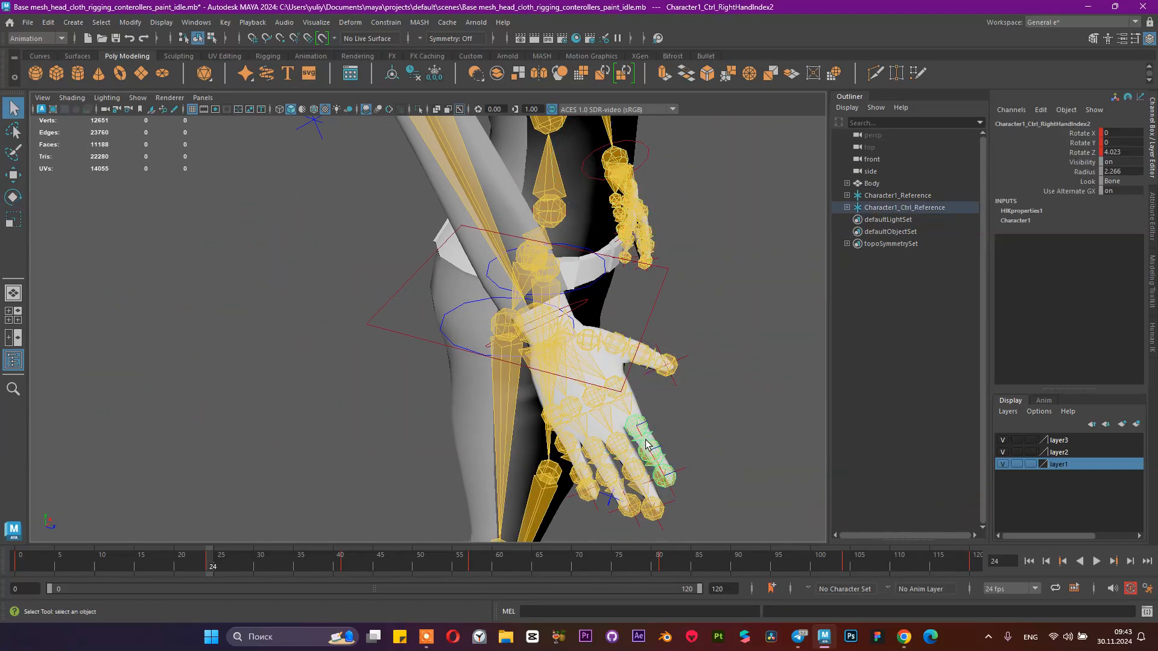
pyautogui.click(667, 481)
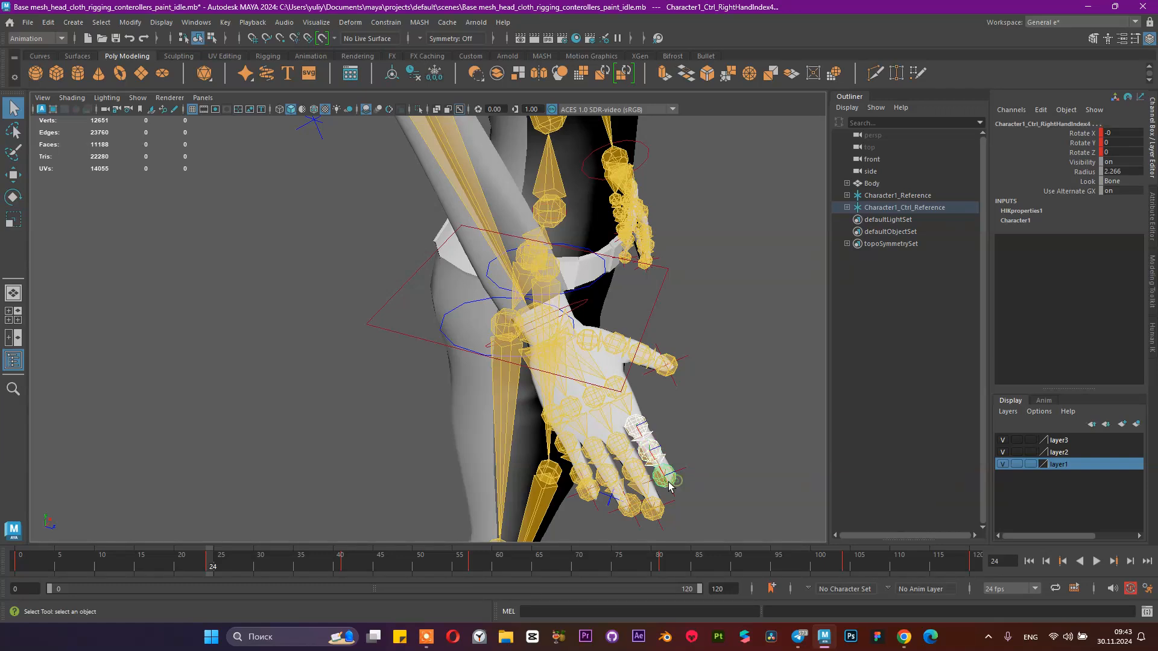
pyautogui.click(616, 447)
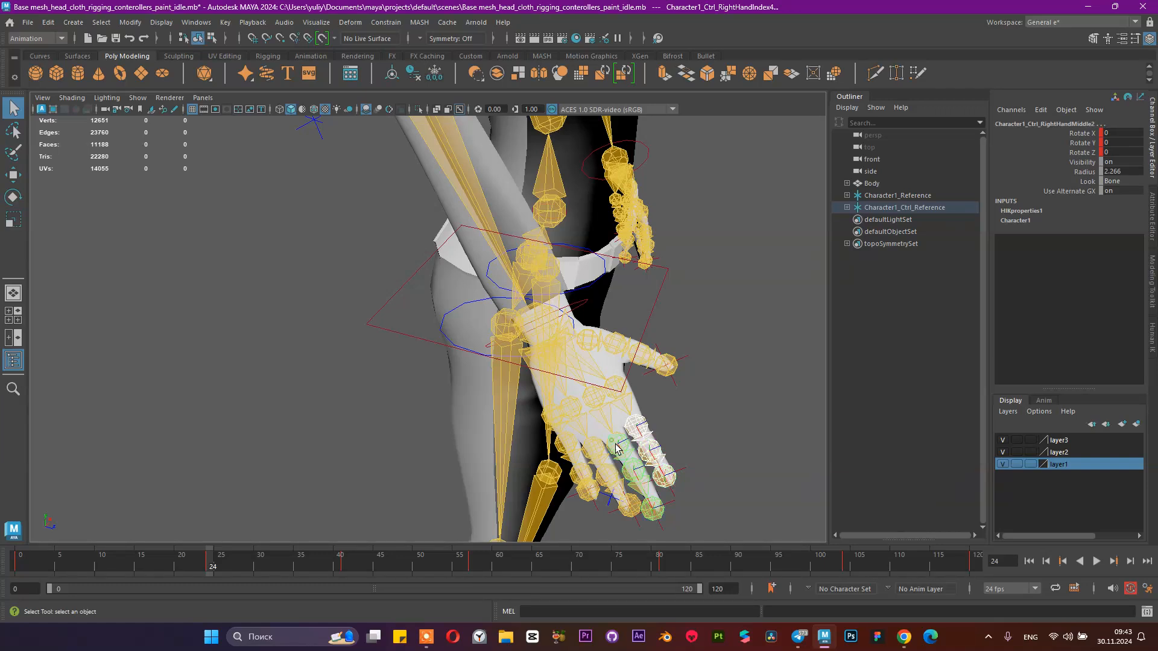
pyautogui.click(656, 514)
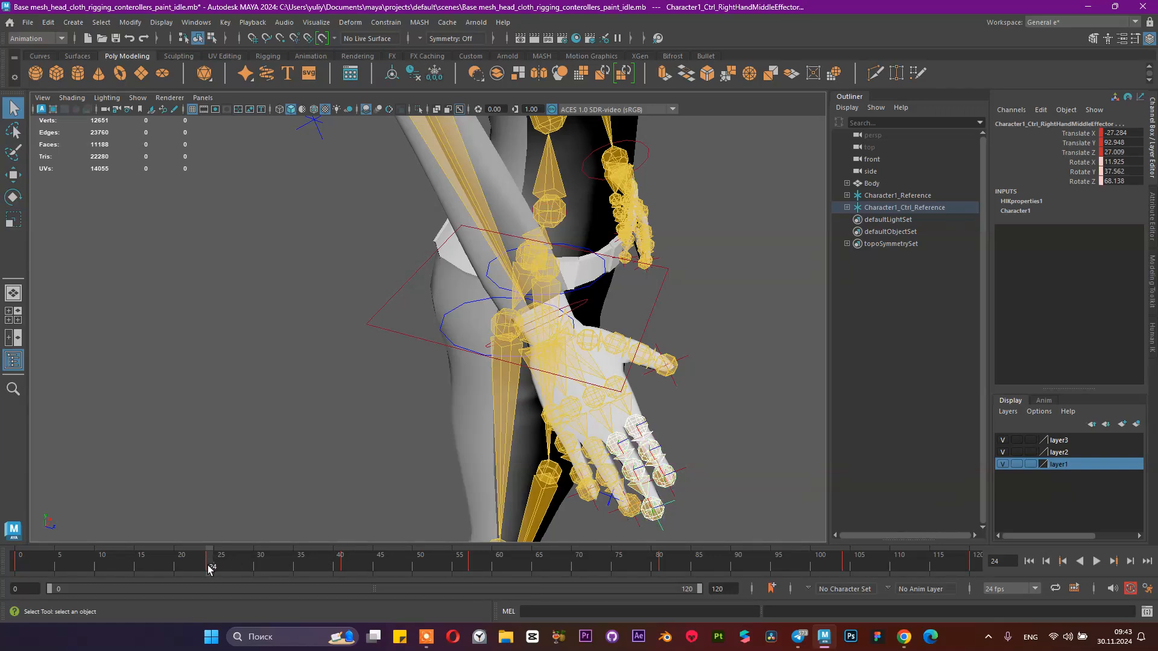
# - Play and scrub the animation around frame 24 and compare the right hand's pose with the key at frame 41
pyautogui.click(1096, 562)
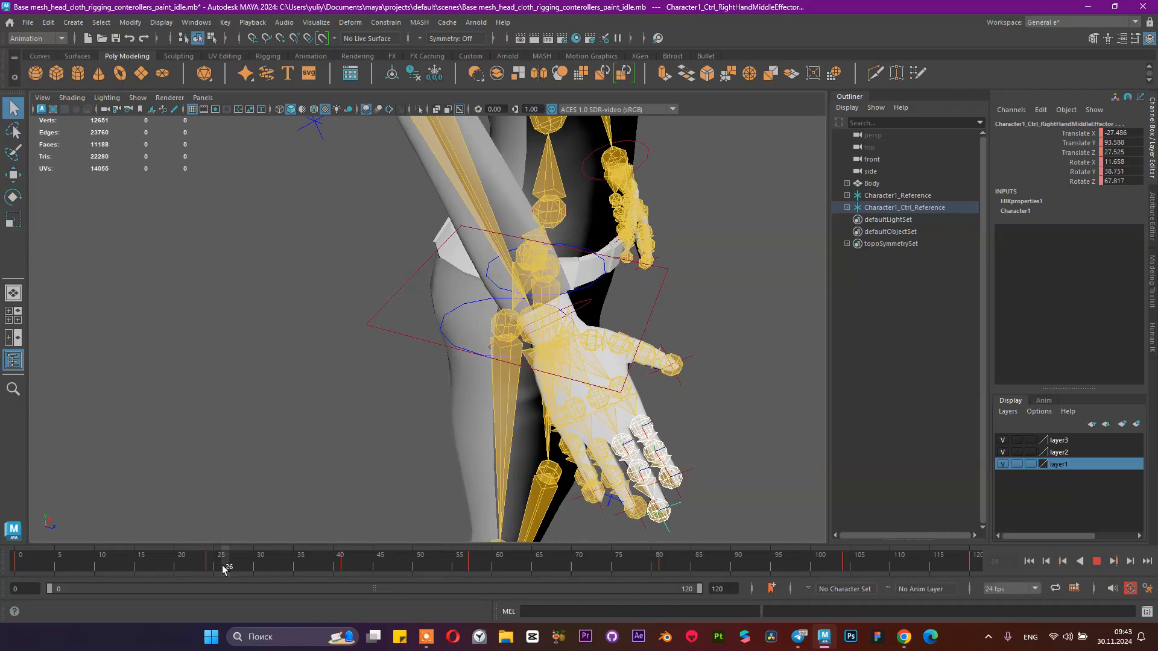
pyautogui.moveTo(222, 569); pyautogui.dragTo(224, 562)
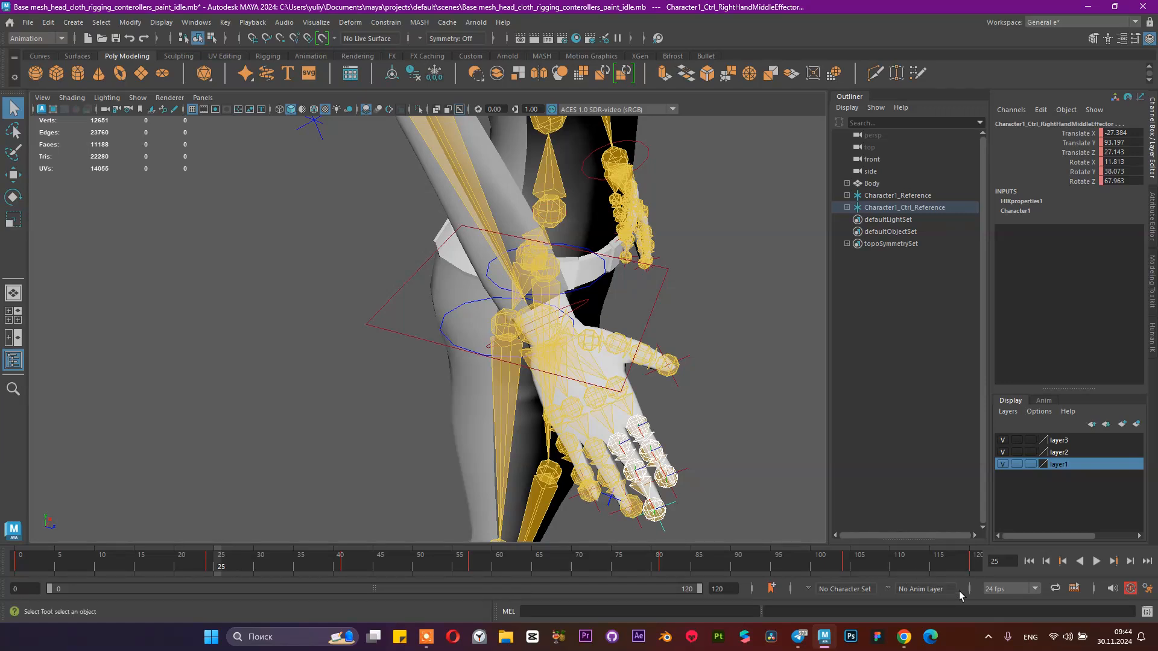
pyautogui.click(1063, 562)
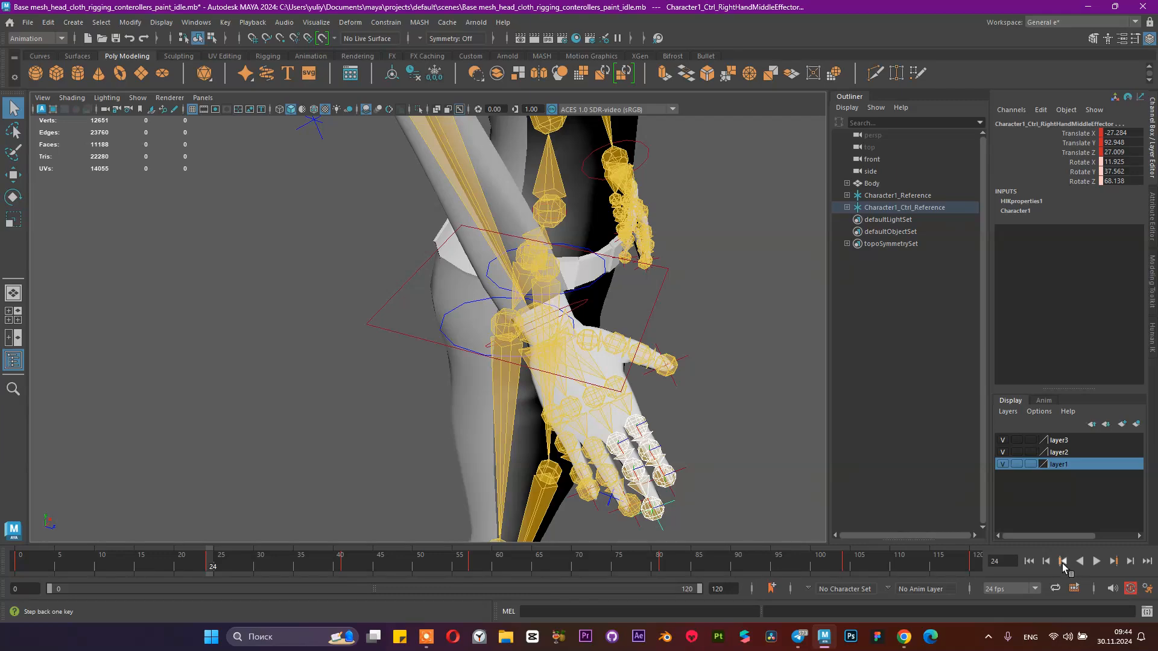
pyautogui.click(1113, 561)
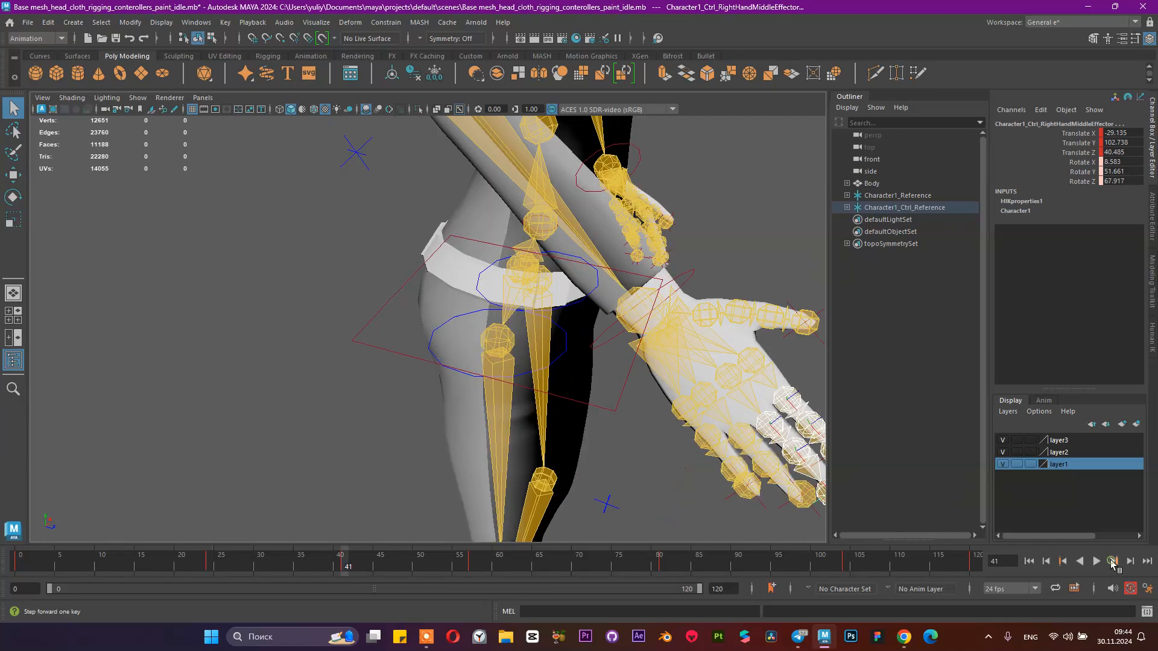
pyautogui.click(1062, 562)
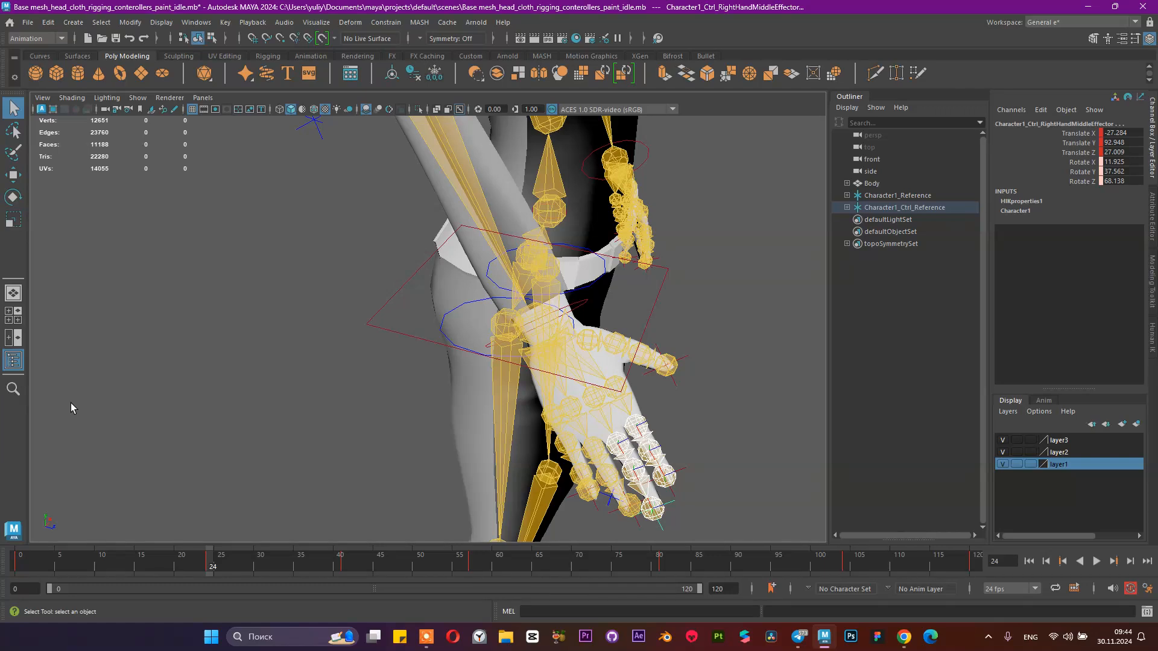
pyautogui.moveTo(208, 560); pyautogui.dragTo(227, 566)
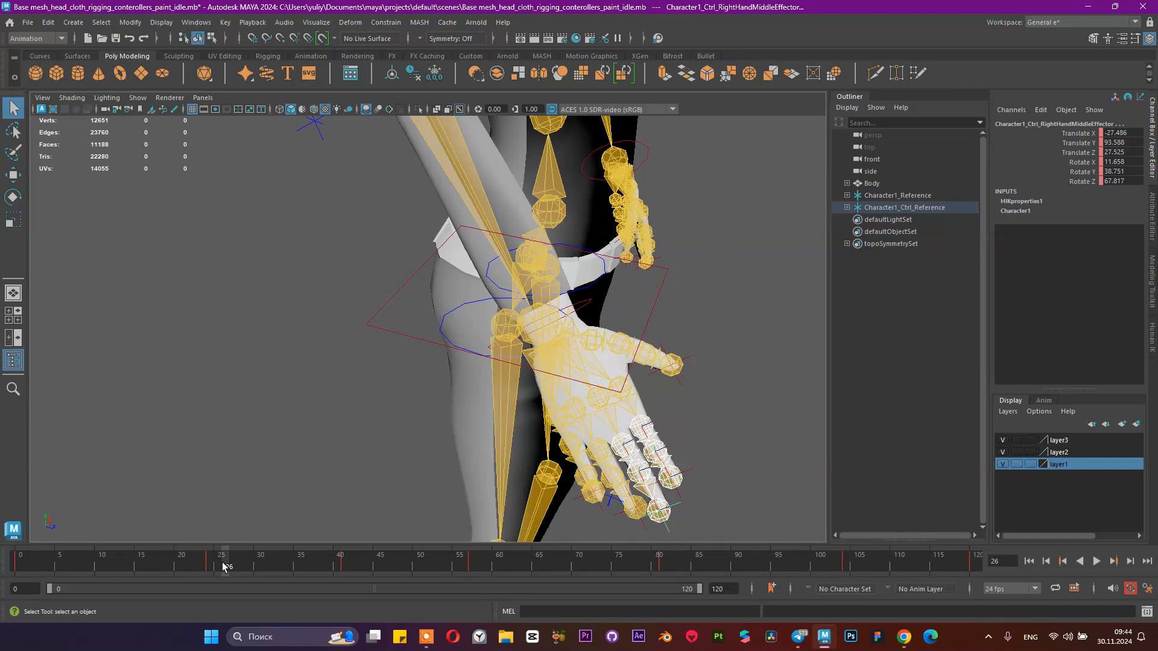
# - Step through the keyed poses of the idle loop with the body in view and return to frame 24
pyautogui.scroll(-9, 595, 208)
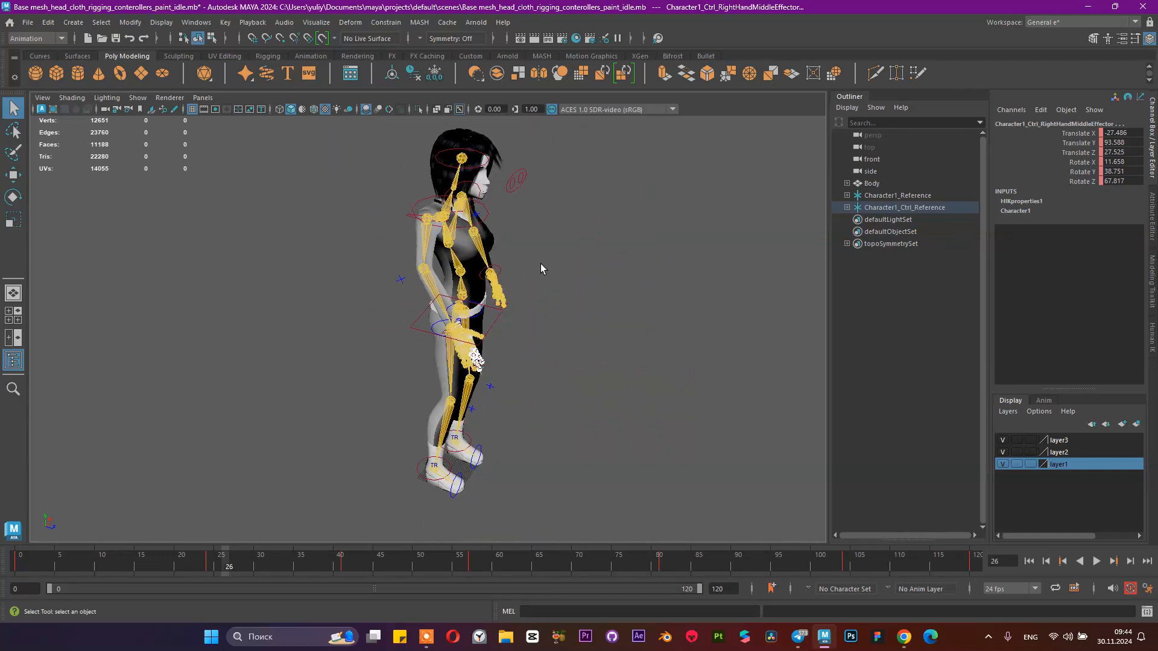
pyautogui.keyDown('alt'); pyautogui.moveTo(541, 263); pyautogui.dragTo(467, 275); pyautogui.keyUp('alt')
pyautogui.scroll(3, 548, 294)
pyautogui.scroll(-3, 547, 294)
pyautogui.keyDown('alt'); pyautogui.moveTo(538, 291); pyautogui.dragTo(492, 295, button='middle'); pyautogui.keyUp('alt')
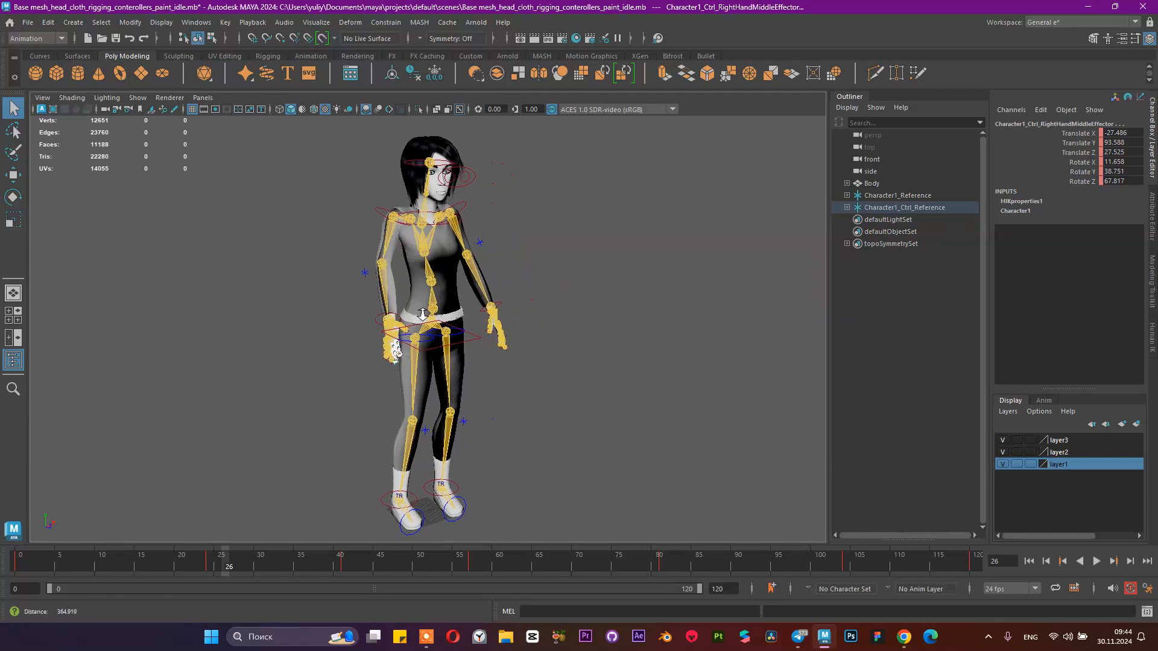
pyautogui.scroll(-2, 471, 298)
pyautogui.click(1062, 561)
pyautogui.click(1062, 561)
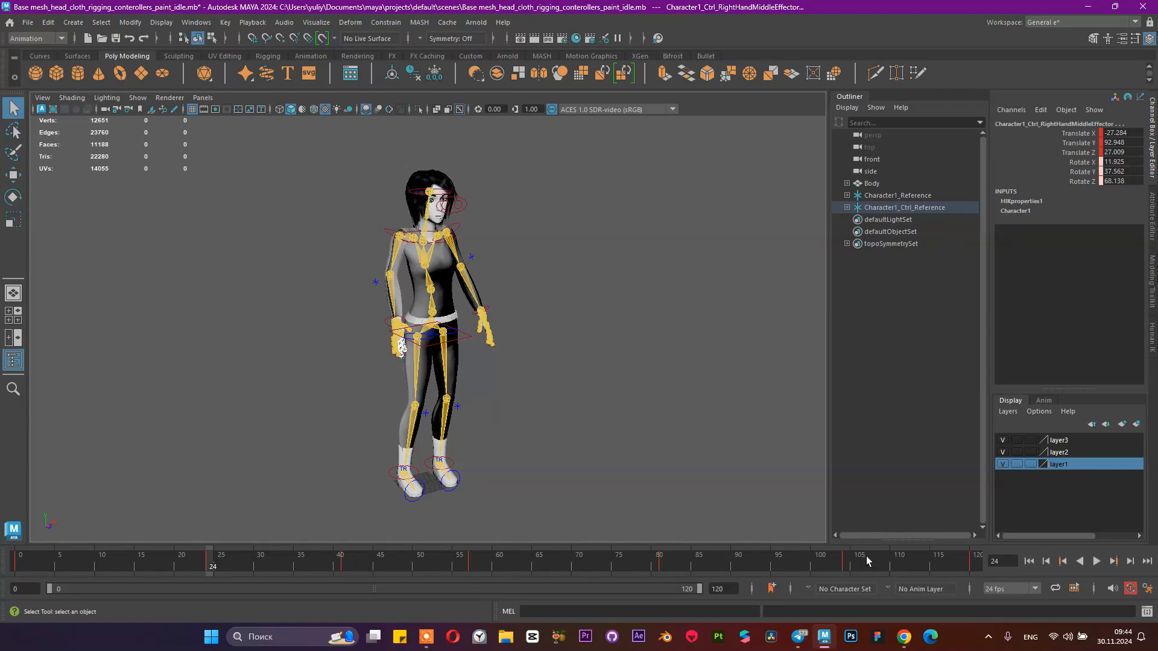
pyautogui.click(1064, 561)
pyautogui.click(1114, 562)
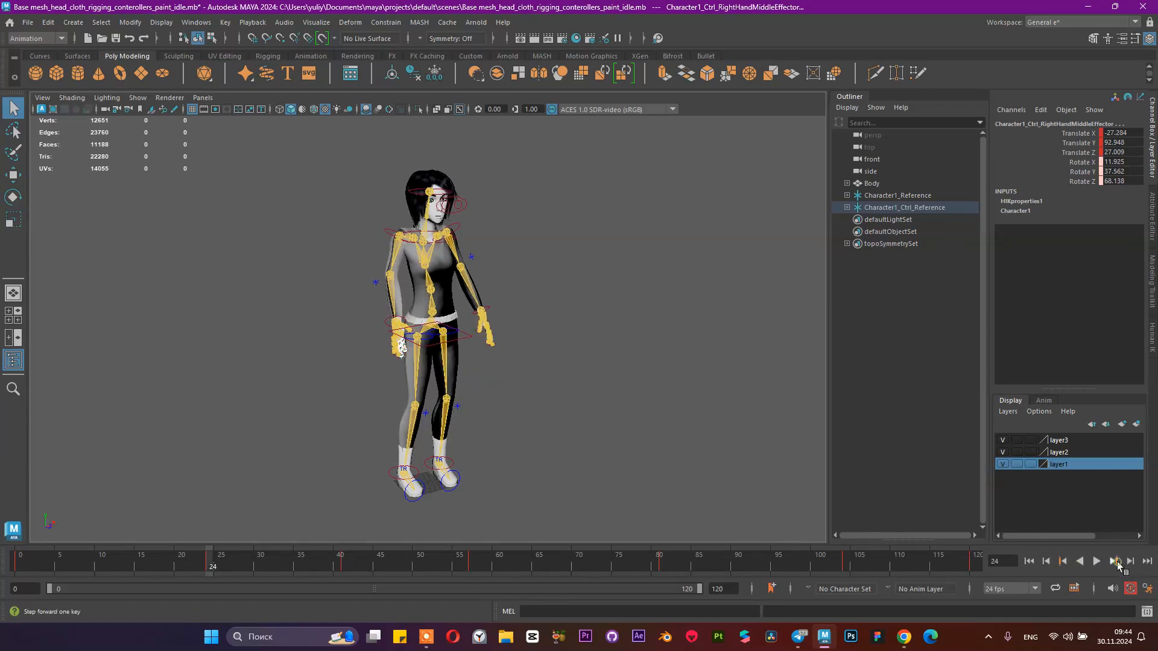
pyautogui.click(1114, 561)
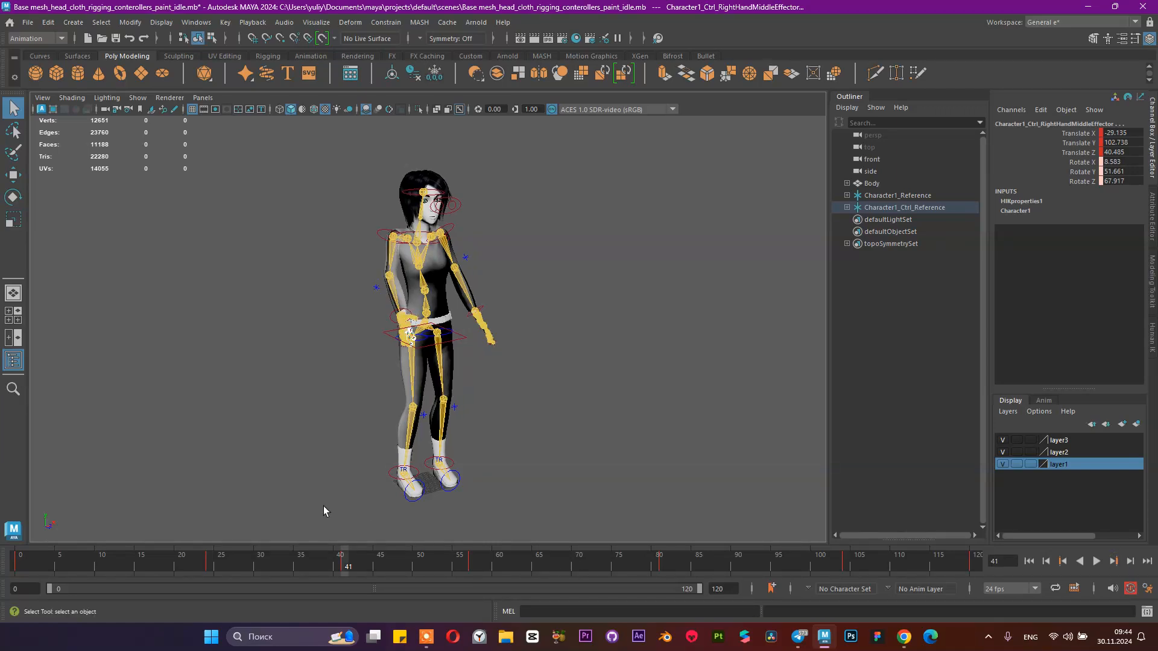
pyautogui.click(212, 562)
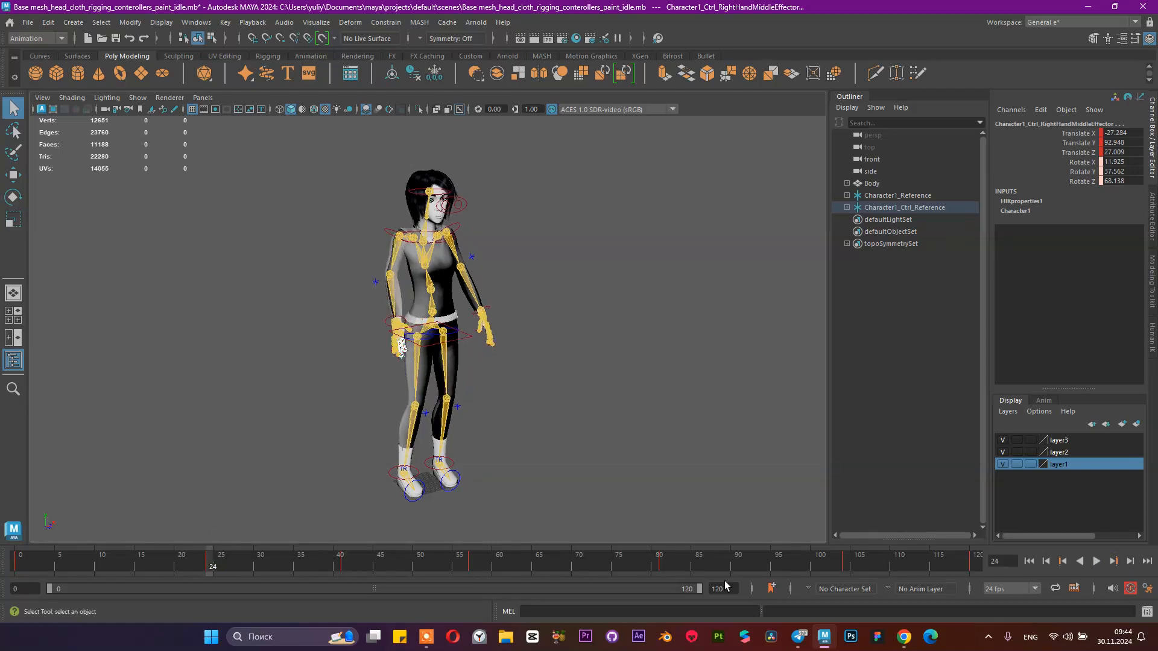
pyautogui.click(1062, 561)
pyautogui.scroll(3, 319, 316)
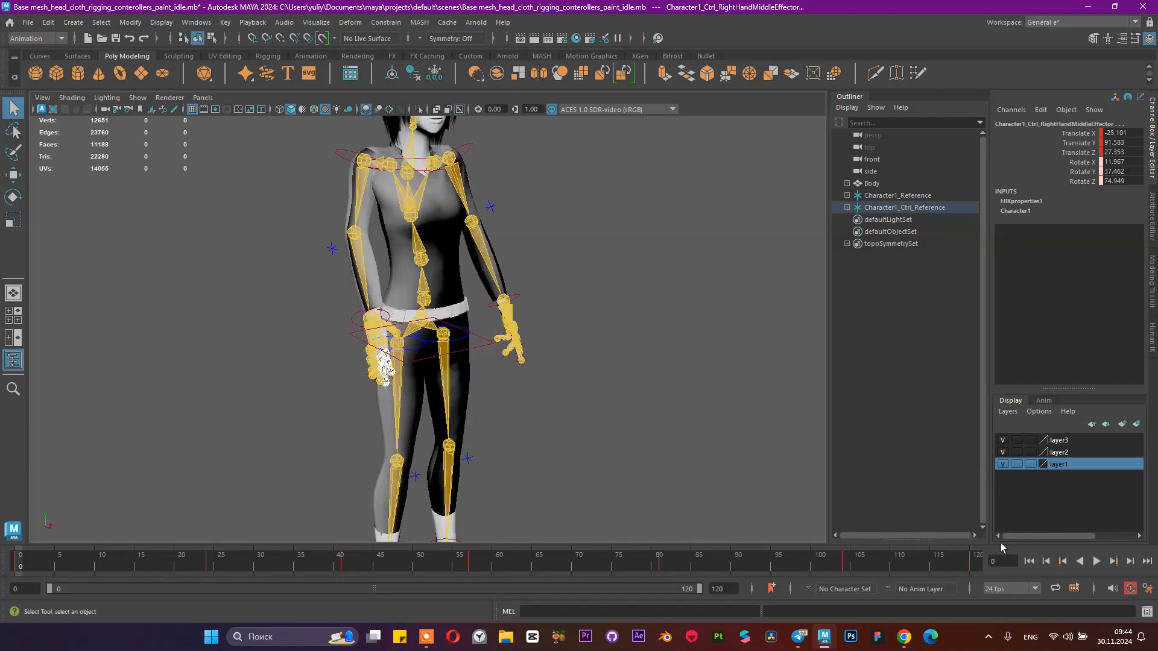
pyautogui.click(1062, 562)
pyautogui.click(1062, 562)
pyautogui.click(1063, 562)
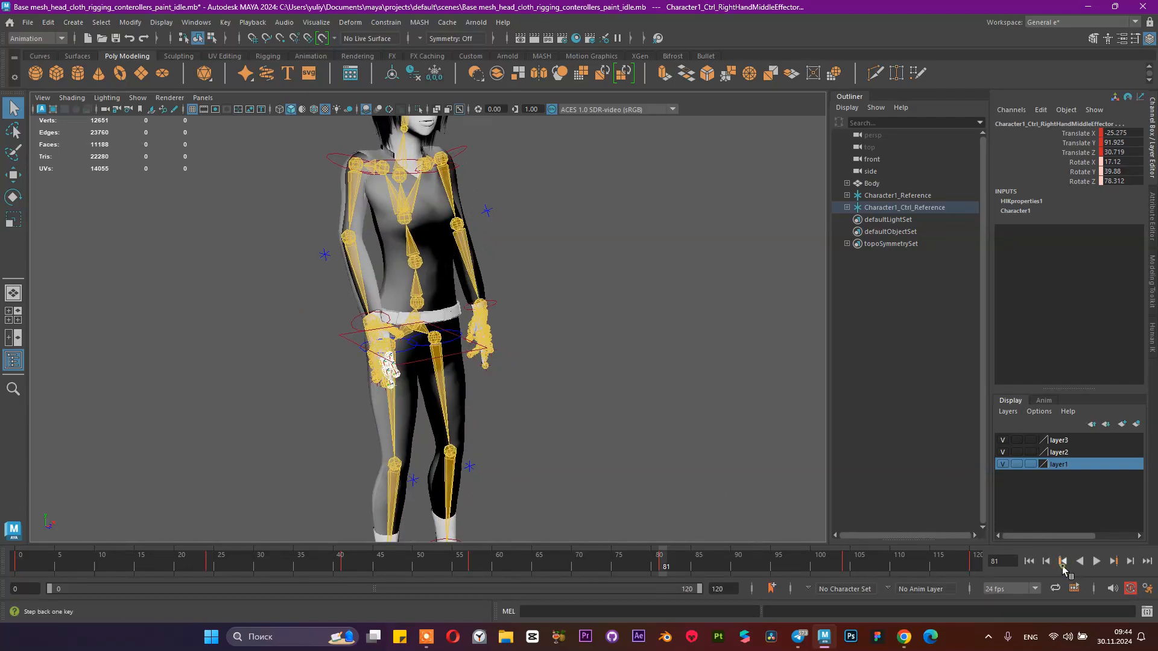
pyautogui.click(1063, 562)
pyautogui.click(1063, 562)
pyautogui.click(1063, 562)
# - Add the right hand's ring and pinky finger controls to the selected index and middle ones at frame 24
pyautogui.keyDown('alt'); pyautogui.moveTo(573, 312); pyautogui.dragTo(582, 341); pyautogui.keyUp('alt')
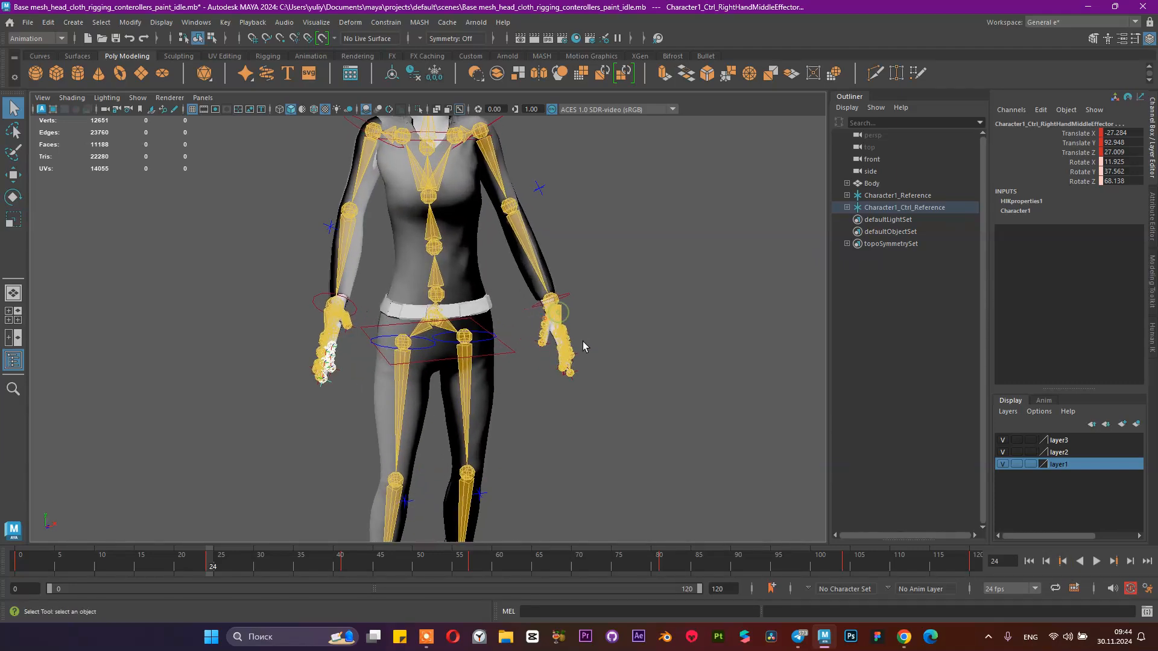
pyautogui.keyDown('alt'); pyautogui.moveTo(583, 341); pyautogui.dragTo(639, 336, button='middle'); pyautogui.keyUp('alt')
pyautogui.scroll(5, 450, 349)
pyautogui.keyDown('alt'); pyautogui.moveTo(449, 351); pyautogui.dragTo(464, 321, button='middle'); pyautogui.keyUp('alt')
pyautogui.keyDown('alt'); pyautogui.moveTo(400, 333); pyautogui.dragTo(466, 300); pyautogui.keyUp('alt')
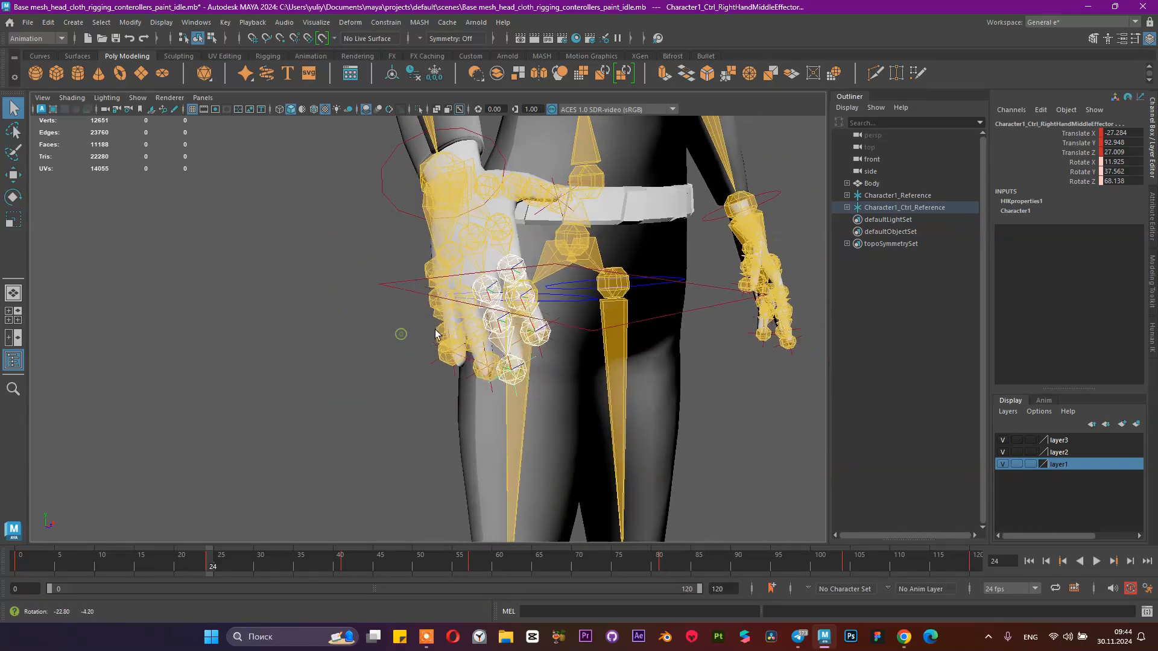
pyautogui.keyDown('shift'); pyautogui.click(465, 318); pyautogui.keyUp('shift')
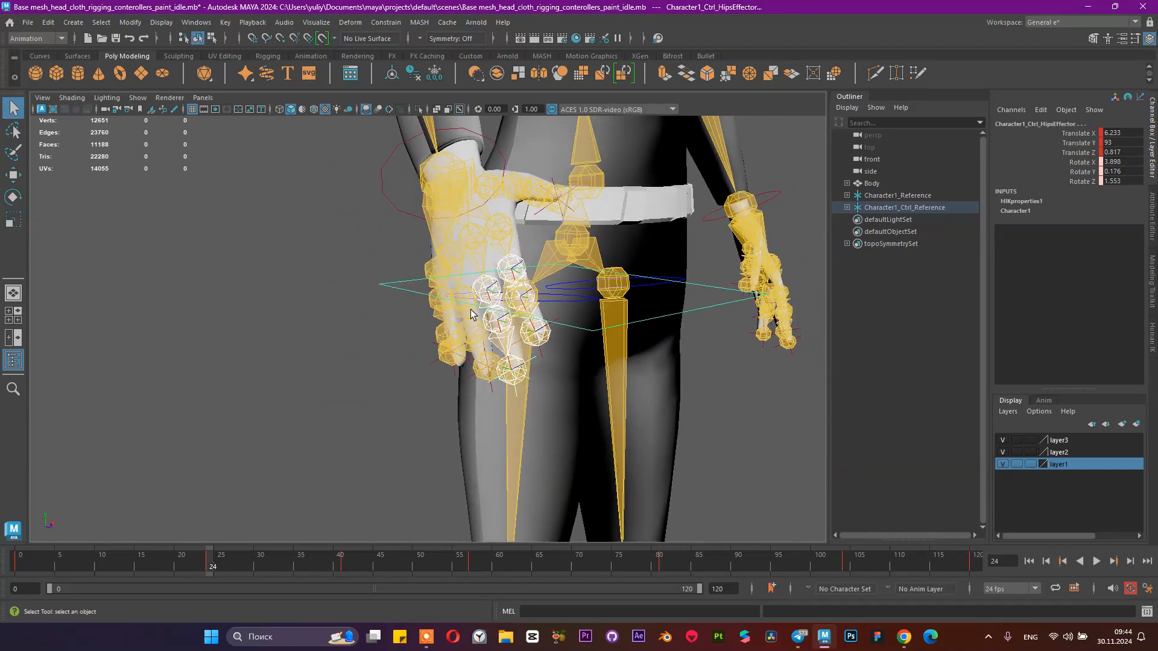
pyautogui.keyDown('alt'); pyautogui.moveTo(466, 306); pyautogui.dragTo(384, 320); pyautogui.keyUp('alt')
pyautogui.hotkey('ctrl', 'z')
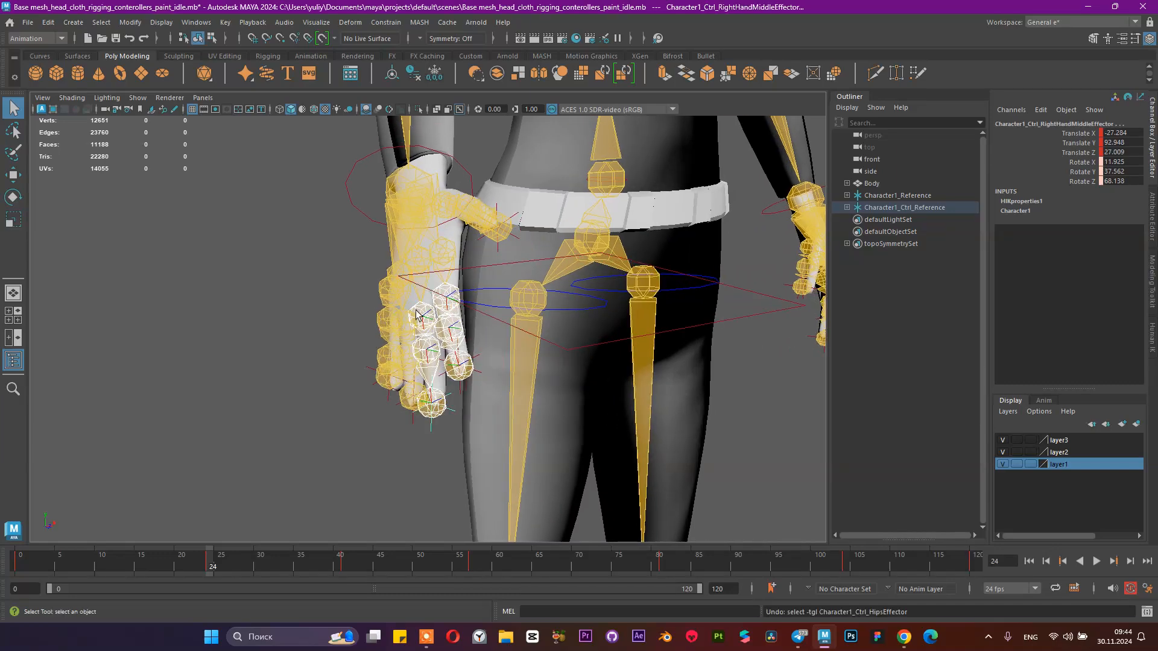
pyautogui.keyDown('shift'); pyautogui.click(406, 321); pyautogui.keyUp('shift')
pyautogui.keyDown('shift'); pyautogui.click(406, 354); pyautogui.keyUp('shift')
pyautogui.keyDown('shift'); pyautogui.click(405, 402); pyautogui.keyUp('shift')
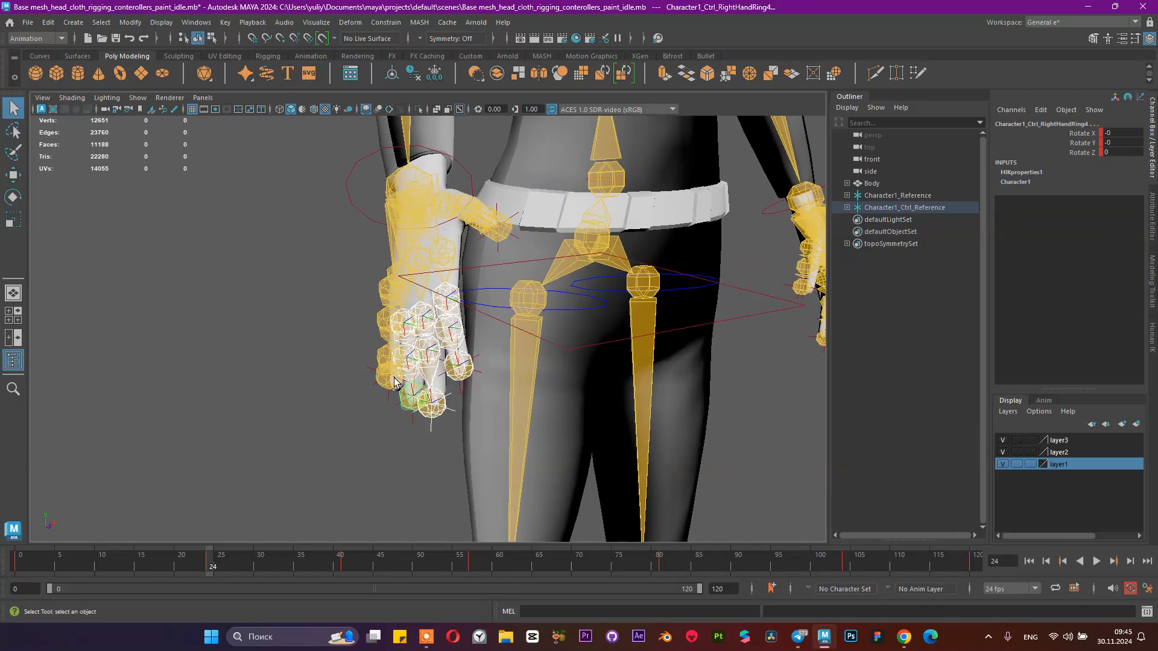
pyautogui.keyDown('alt'); pyautogui.moveTo(378, 287); pyautogui.dragTo(411, 343); pyautogui.keyUp('alt')
pyautogui.keyDown('shift'); pyautogui.click(375, 345); pyautogui.keyUp('shift')
pyautogui.keyDown('shift'); pyautogui.click(373, 361); pyautogui.keyUp('shift')
pyautogui.keyDown('shift'); pyautogui.click(380, 392); pyautogui.keyUp('shift')
# - Try rotating the right hand's four fingers together at frame 24, adding their base joints to the selection, and undo the attempts
pyautogui.press('e')
pyautogui.hotkey('ctrl', 'z')
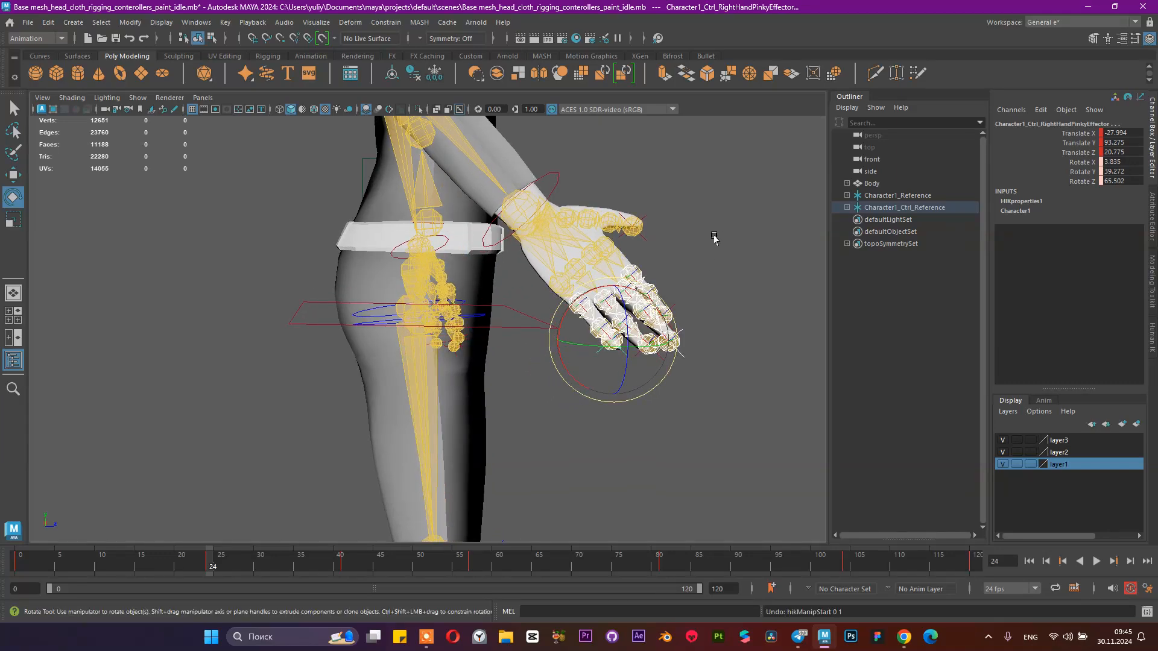
pyautogui.keyDown('alt'); pyautogui.moveTo(711, 237); pyautogui.dragTo(643, 282); pyautogui.keyUp('alt')
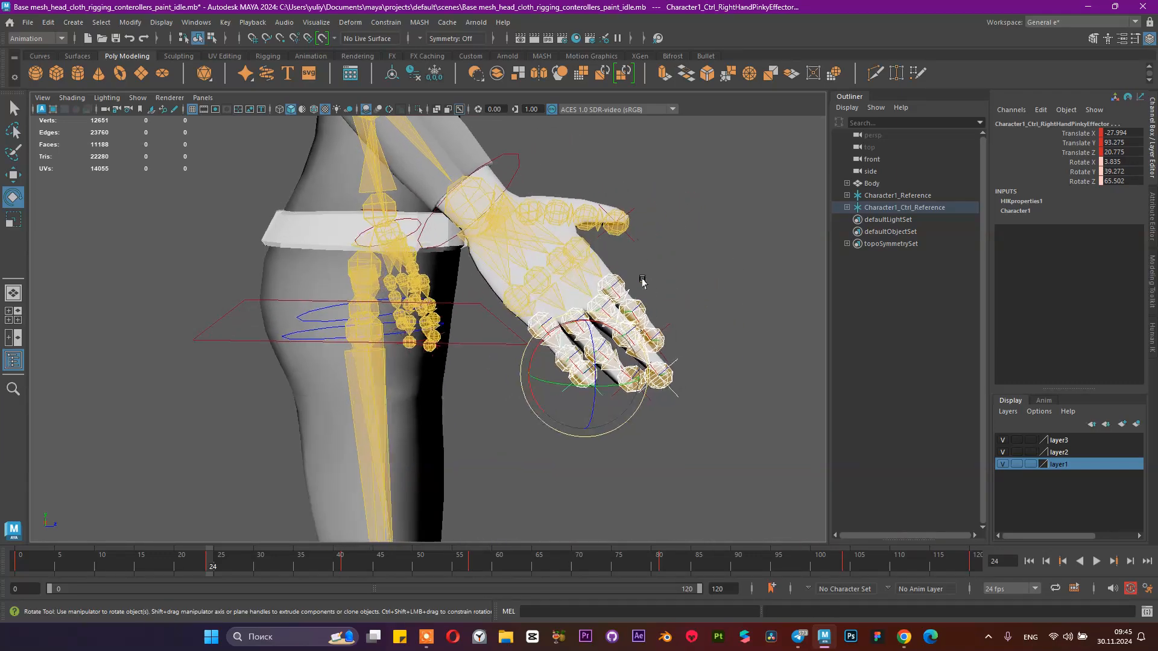
pyautogui.click(588, 255)
pyautogui.press('q')
pyautogui.click(560, 269)
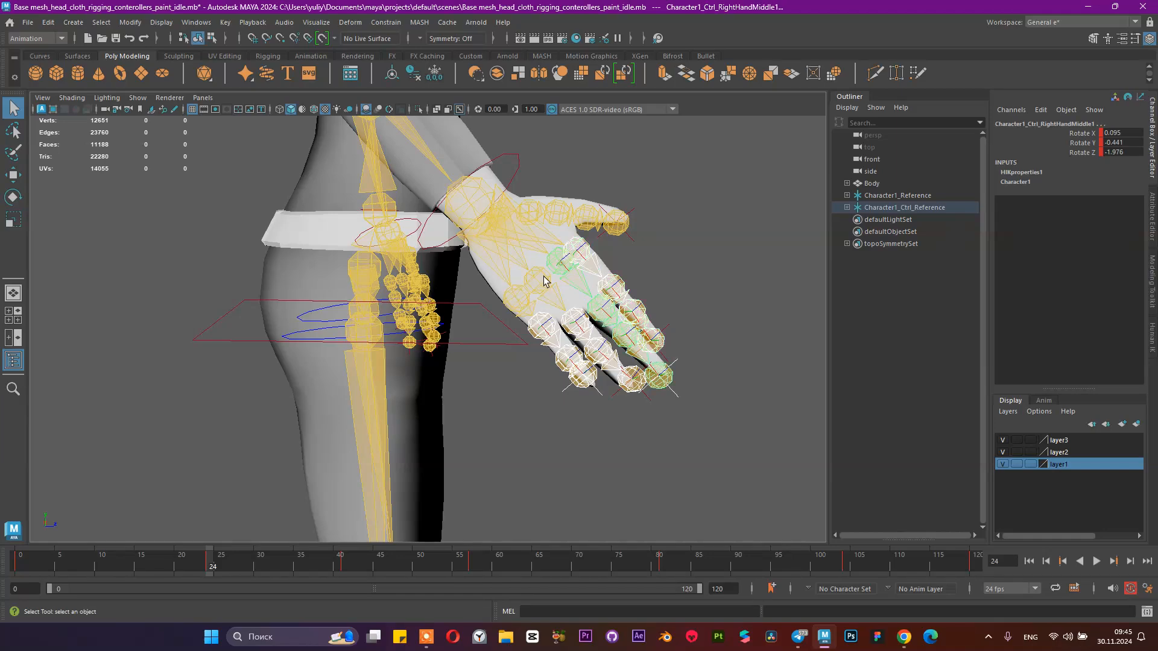
pyautogui.click(544, 282)
pyautogui.click(529, 301)
pyautogui.press('e')
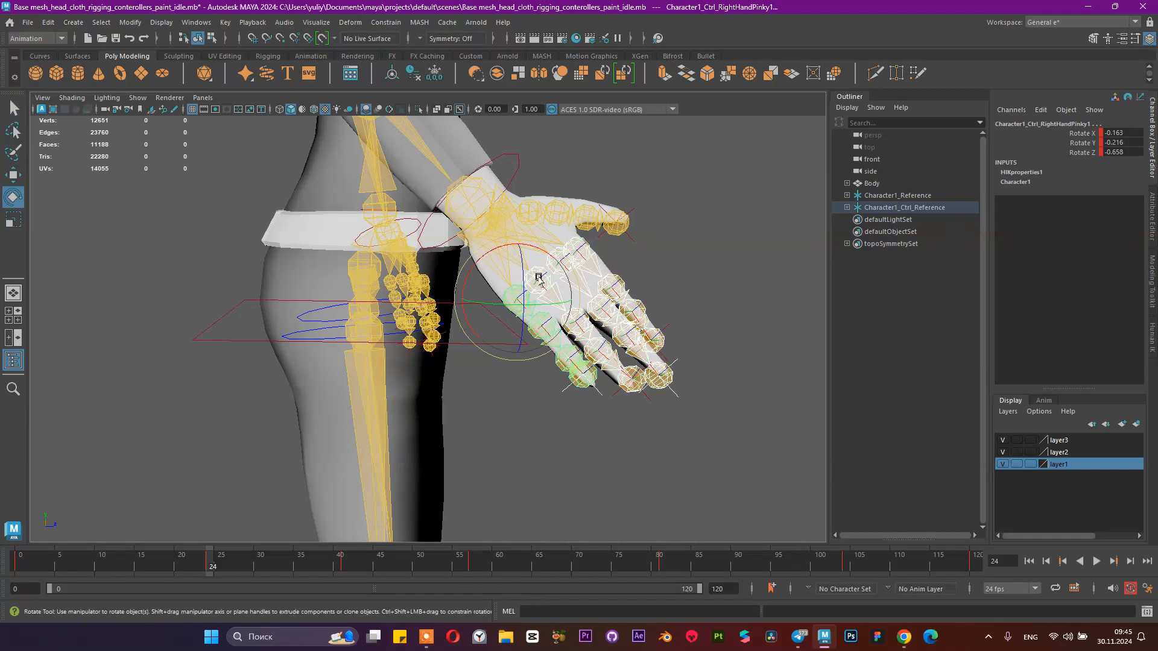
pyautogui.keyDown('alt'); pyautogui.moveTo(530, 265); pyautogui.dragTo(370, 268); pyautogui.keyUp('alt')
pyautogui.hotkey('ctrl', 'z')
pyautogui.hotkey('ctrl', 'z')
# - Adjust the right index finger's bend at frame 24 by rotating its individual joints, including Index3
pyautogui.keyDown('alt'); pyautogui.moveTo(370, 269); pyautogui.dragTo(414, 355, button='right'); pyautogui.keyUp('alt')
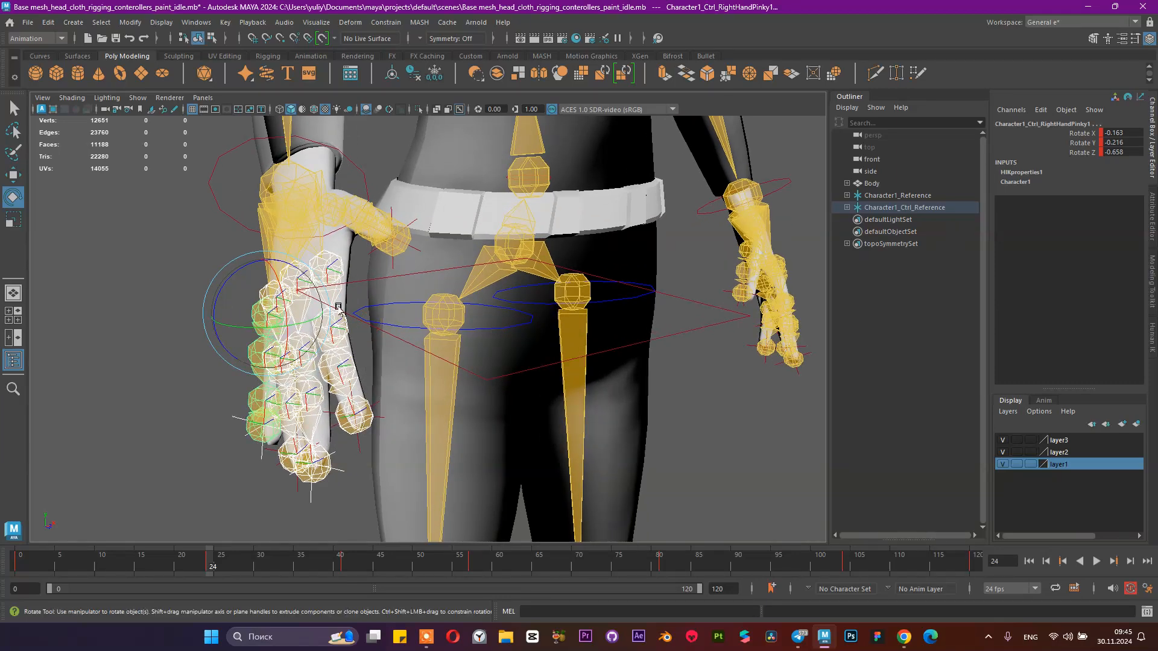
pyautogui.click(330, 332)
pyautogui.moveTo(288, 327); pyautogui.dragTo(425, 319)
pyautogui.click(361, 365)
pyautogui.click(362, 386)
pyautogui.click(682, 395)
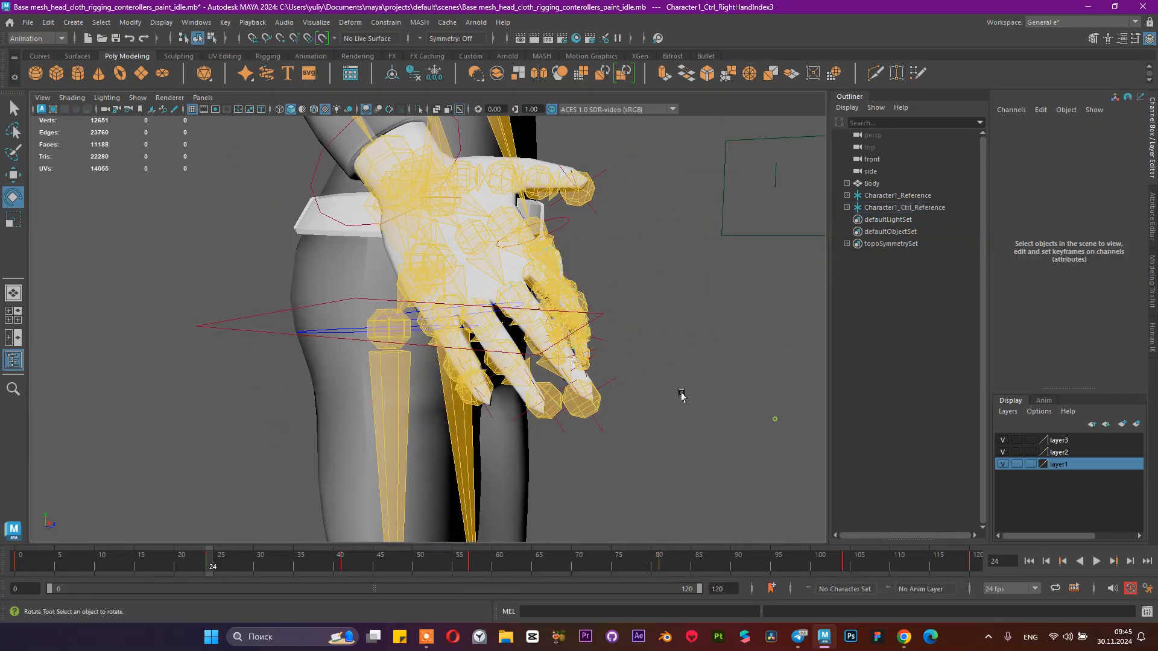
# - Rotate the right middle finger's Middle2 joint at frame 24 to adjust its bend, checking it from the side and front
pyautogui.click(525, 310)
pyautogui.click(701, 281)
pyautogui.click(499, 294)
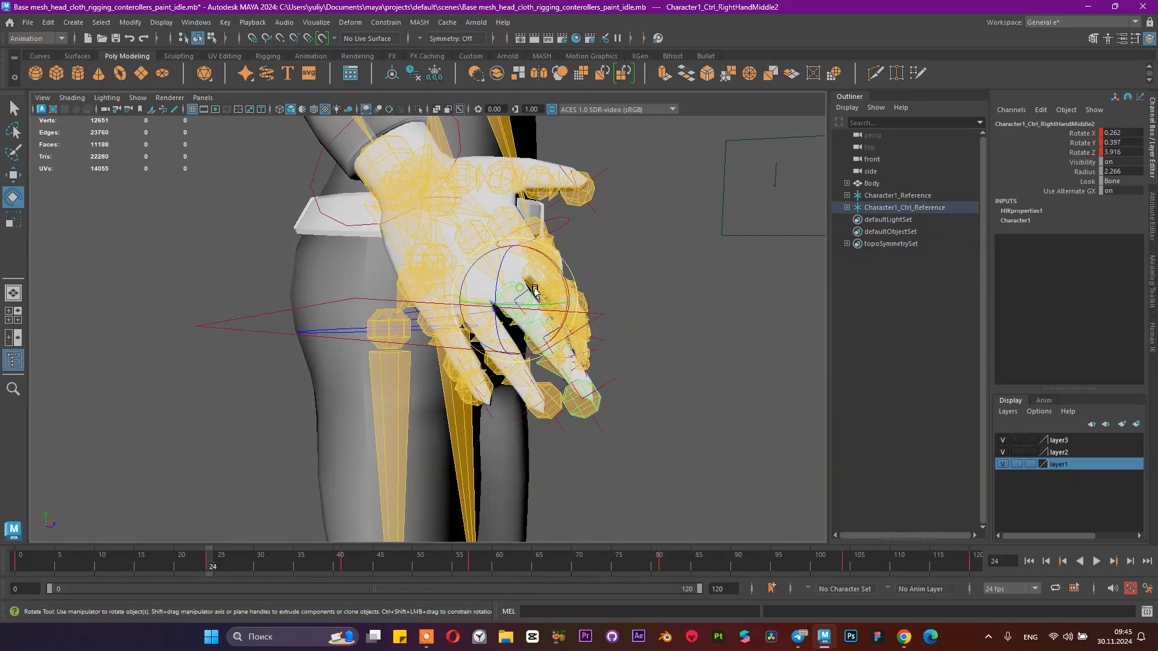
pyautogui.keyDown('alt'); pyautogui.moveTo(499, 293); pyautogui.dragTo(579, 295); pyautogui.keyUp('alt')
pyautogui.moveTo(603, 299); pyautogui.dragTo(615, 296)
pyautogui.keyDown('alt'); pyautogui.moveTo(612, 297); pyautogui.dragTo(451, 316); pyautogui.keyUp('alt')
pyautogui.moveTo(119, 351); pyautogui.dragTo(121, 336)
# - Rotate the right ring finger's Ring3 joint to 14.908, 2.715, 6.312 and key it at frame 24
pyautogui.click(236, 423)
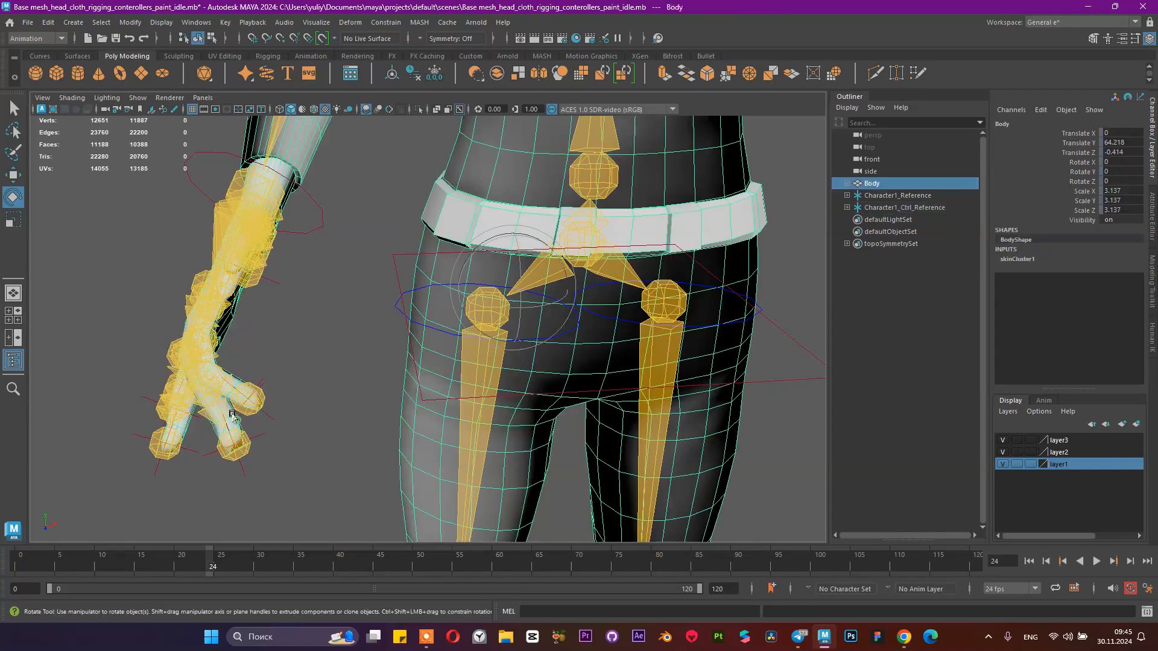
pyautogui.click(218, 407)
pyautogui.moveTo(152, 377); pyautogui.dragTo(318, 435)
pyautogui.click(333, 491)
pyautogui.click(283, 383)
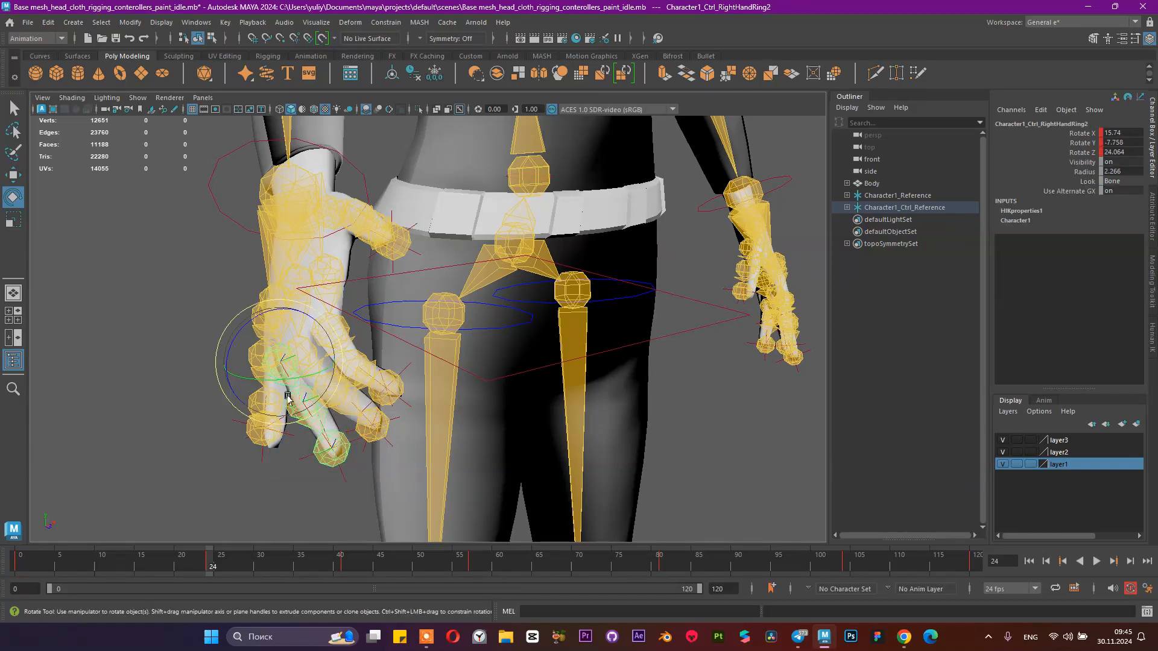
pyautogui.press('Down')
pyautogui.moveTo(265, 378); pyautogui.dragTo(544, 408)
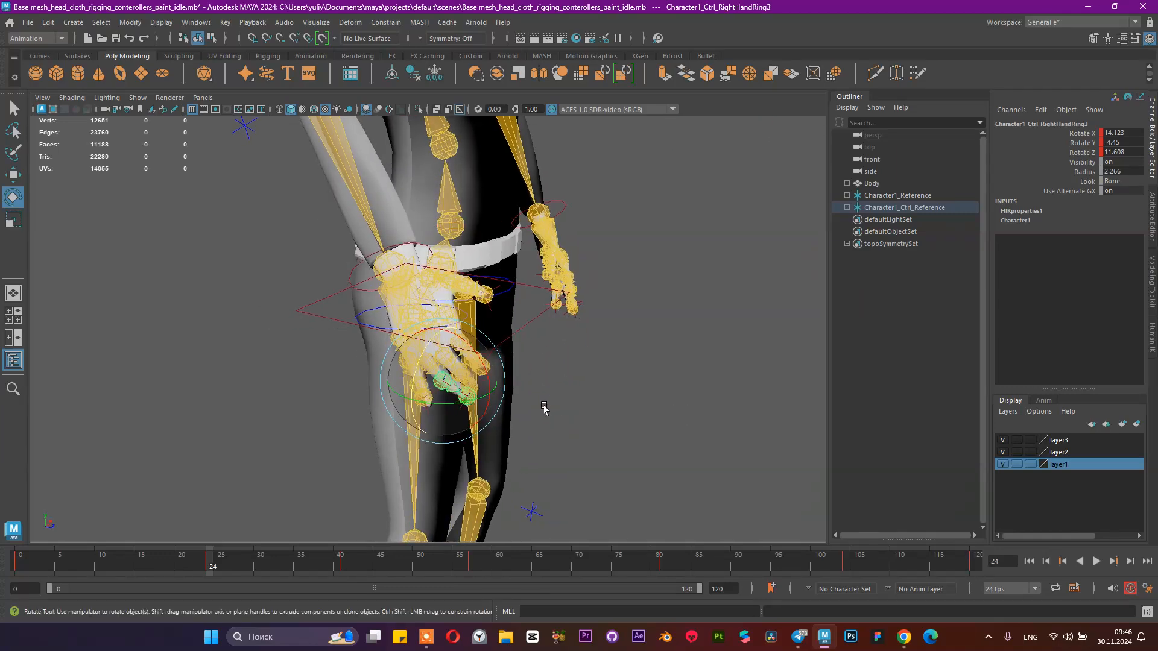
pyautogui.moveTo(497, 360); pyautogui.dragTo(489, 362)
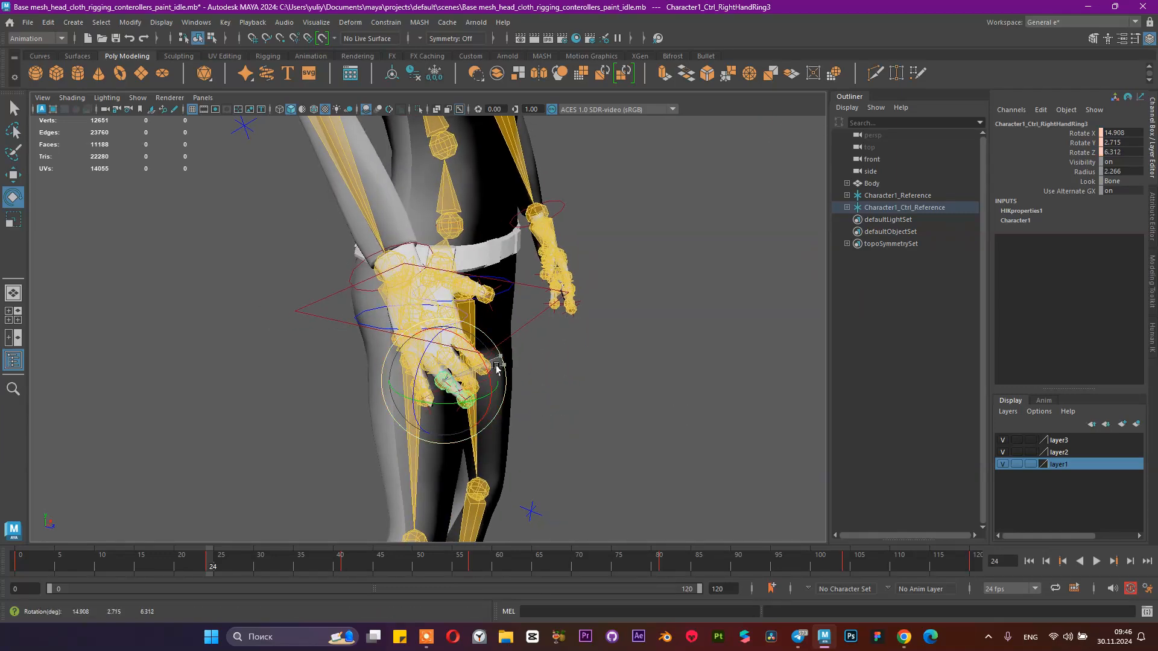
pyautogui.press('s')
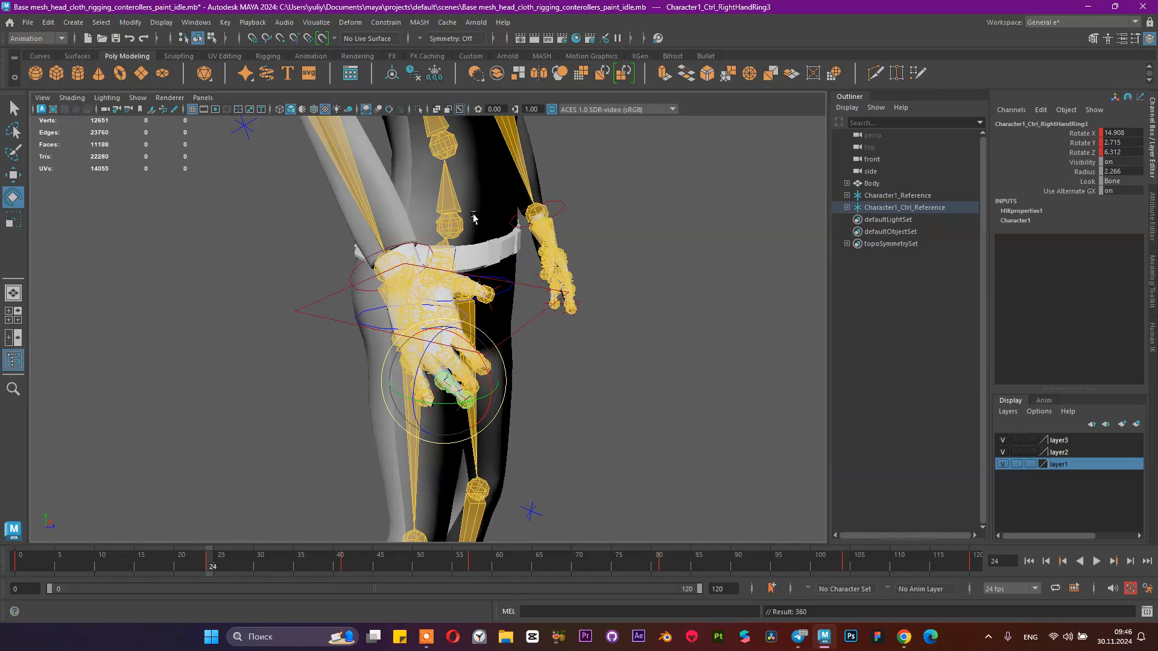
# - Save the scene and play the idle animation from frame 0 with the upper body in view
pyautogui.scroll(-5, 564, 244)
pyautogui.scroll(1, 494, 255)
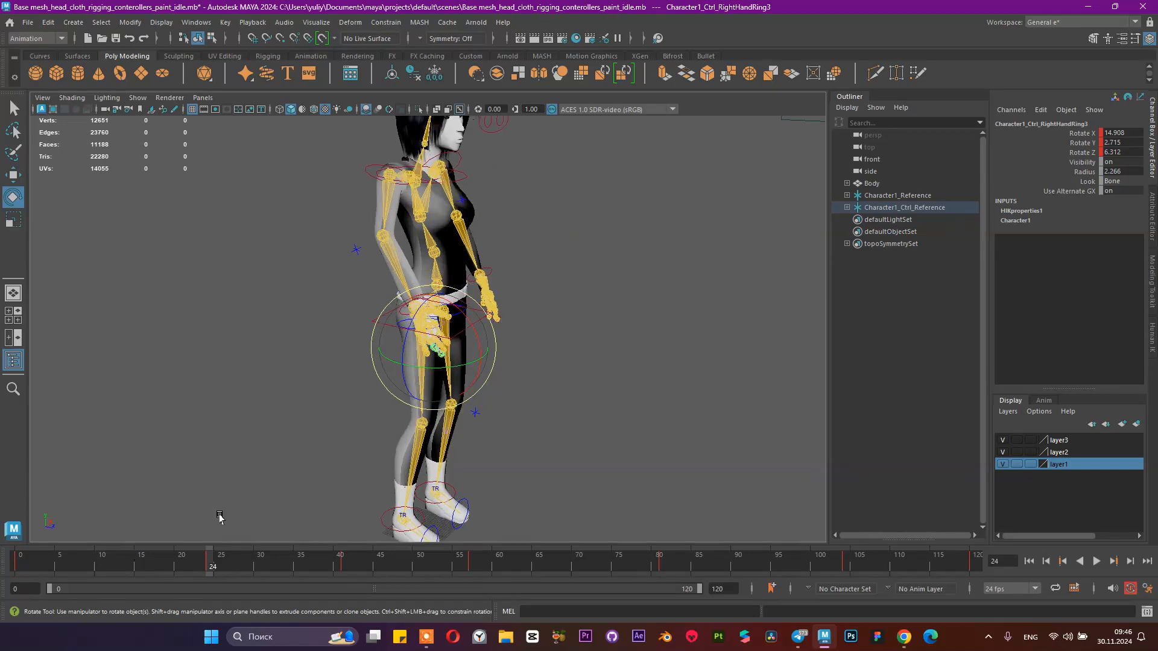
pyautogui.keyDown('alt'); pyautogui.moveTo(463, 356); pyautogui.dragTo(353, 364); pyautogui.keyUp('alt')
pyautogui.keyDown('alt'); pyautogui.moveTo(605, 198); pyautogui.dragTo(614, 254, button='middle'); pyautogui.keyUp('alt')
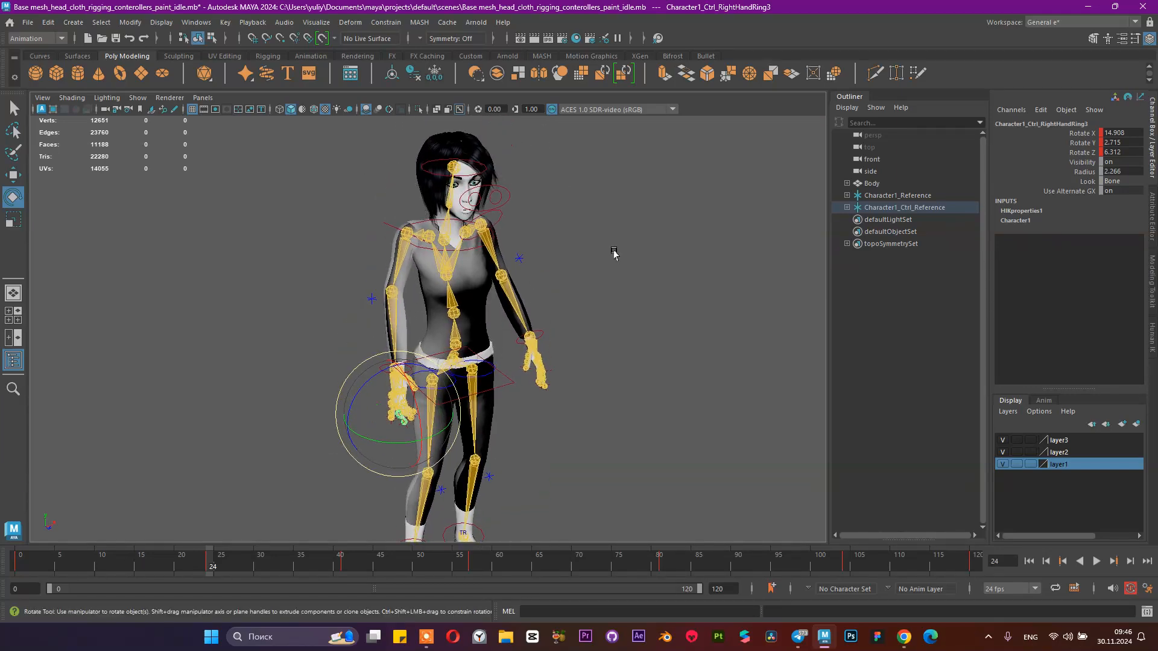
pyautogui.keyDown('alt'); pyautogui.moveTo(614, 254); pyautogui.dragTo(600, 354); pyautogui.keyUp('alt')
pyautogui.hotkey('ctrl', 's')
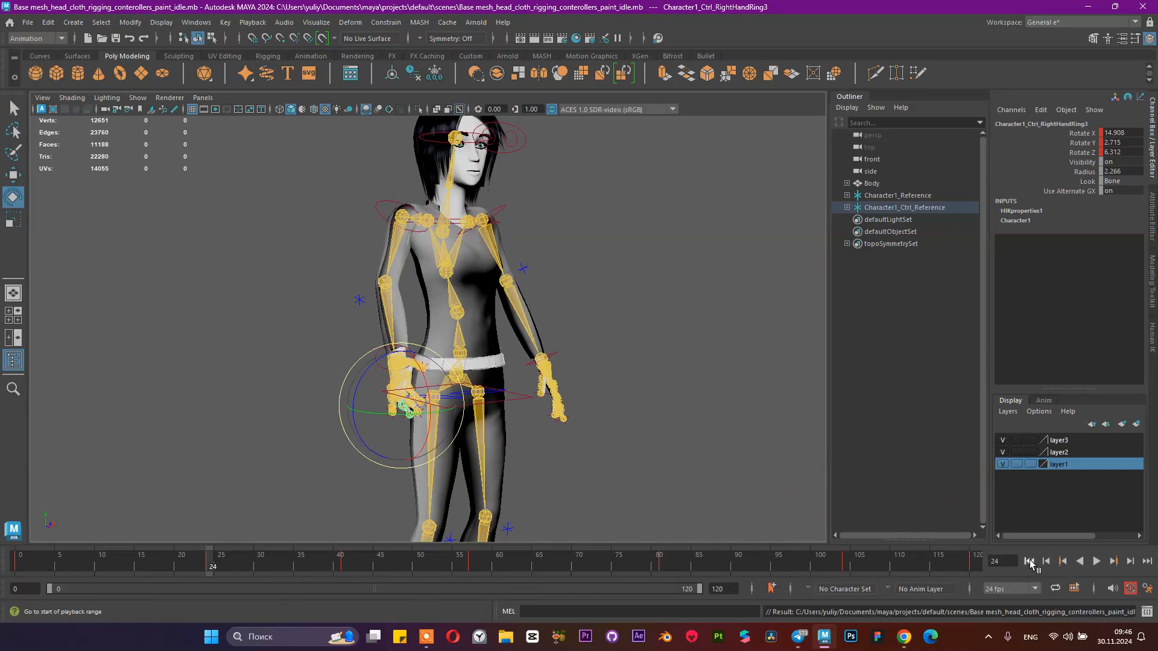
pyautogui.click(1029, 561)
pyautogui.click(1097, 561)
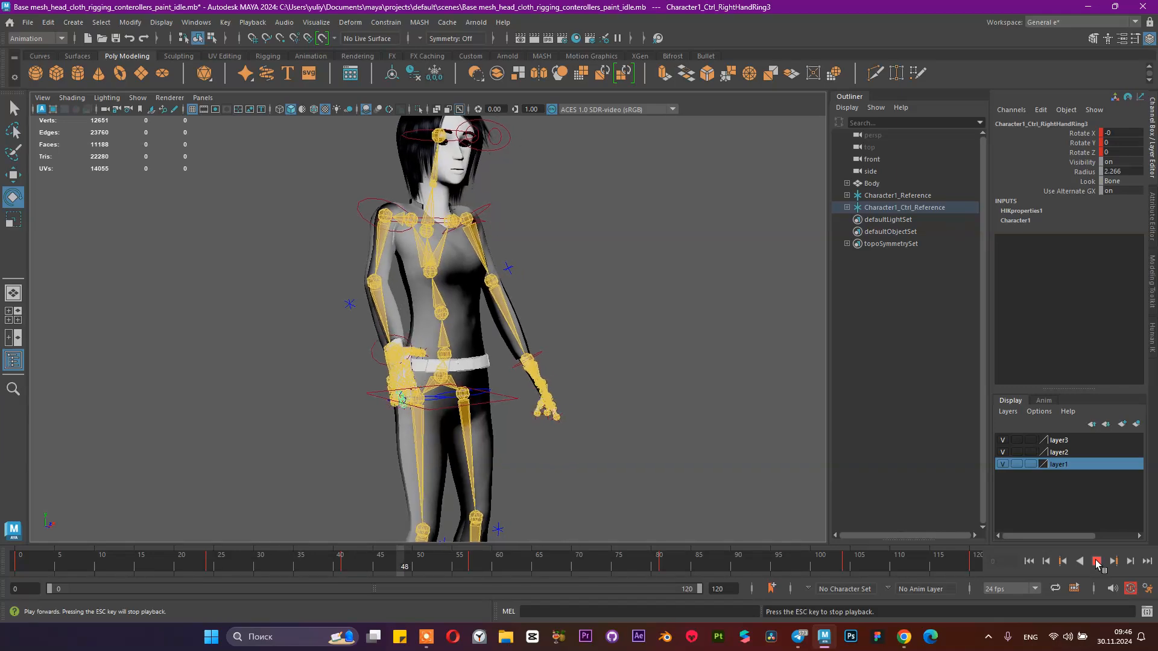
pyautogui.click(1096, 562)
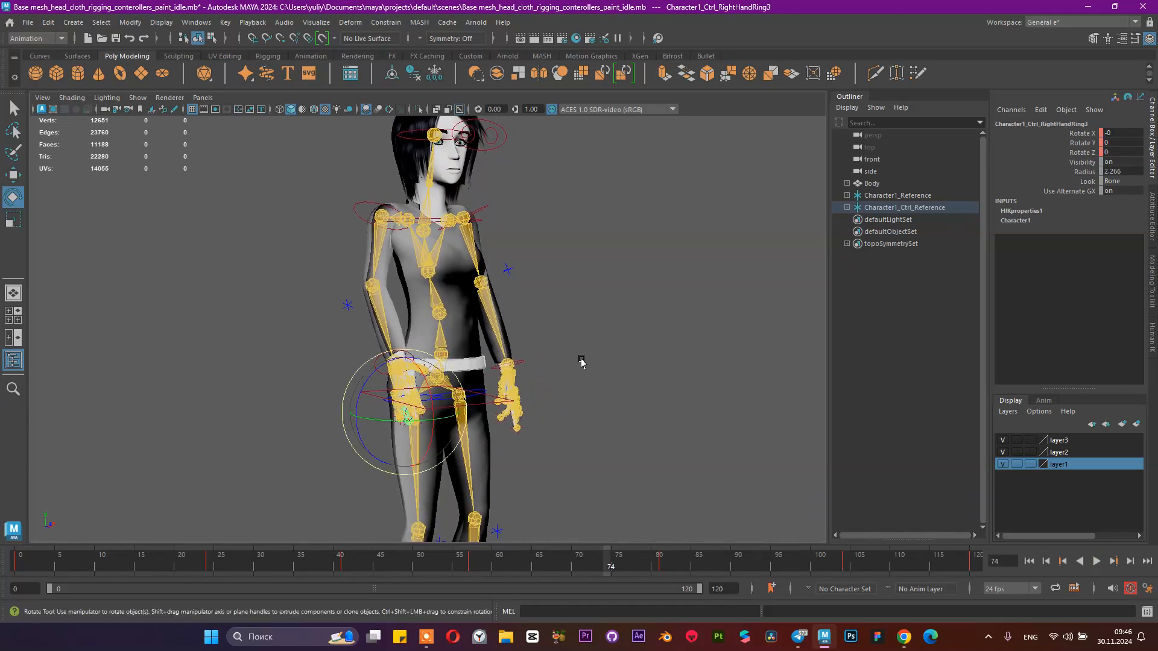
# - Switch to Chrome and play a few seconds of the Idle and Gesture Animations reference video, browsing the page below it
pyautogui.click(904, 636)
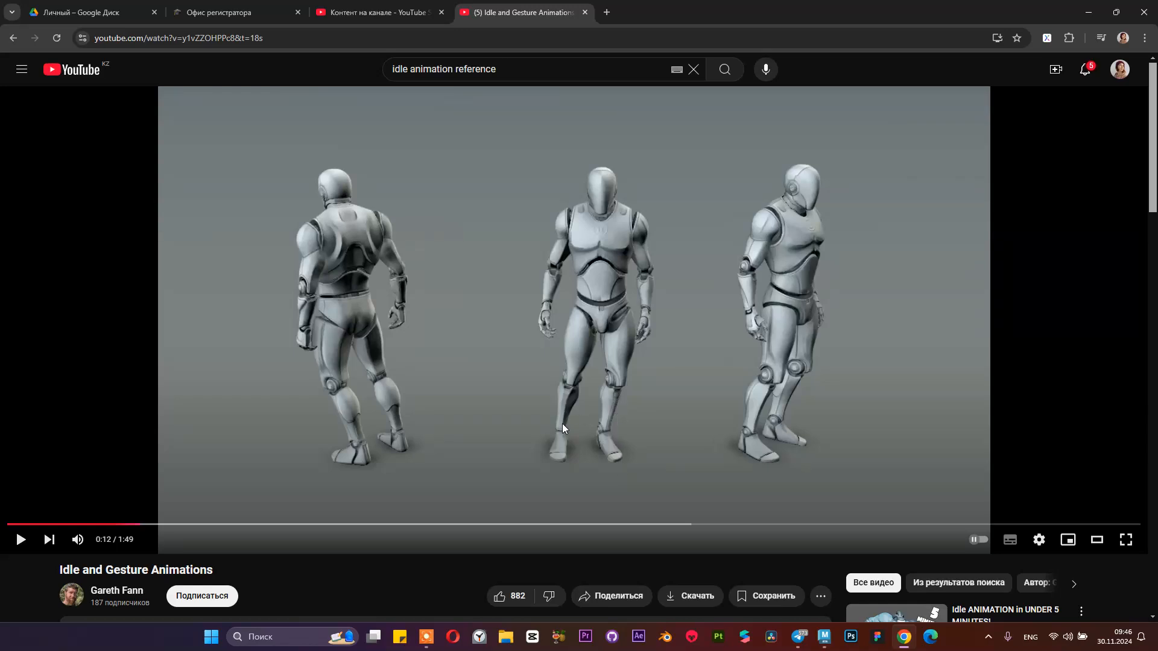
pyautogui.click(512, 312)
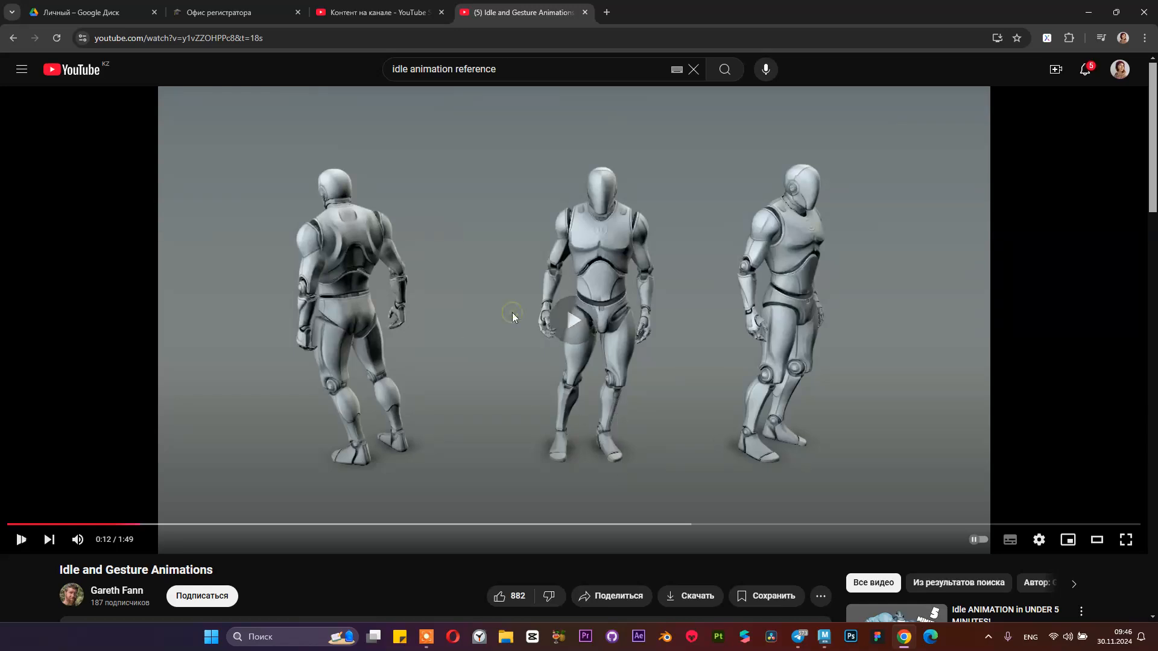
pyautogui.click(544, 291)
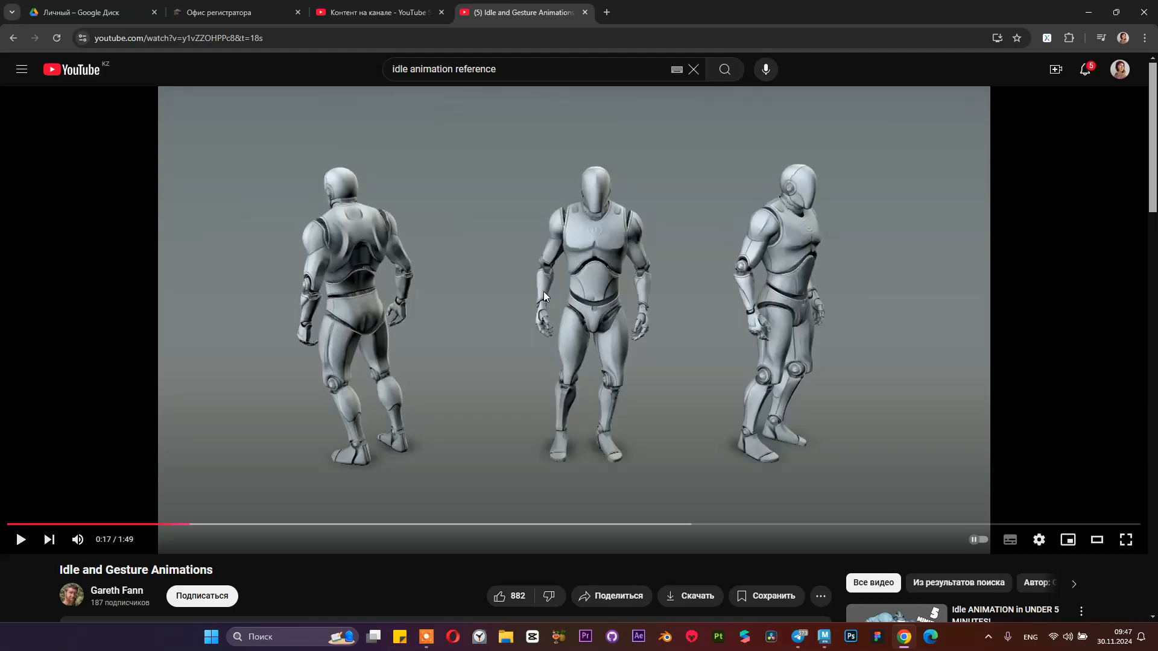
pyautogui.scroll(-4, 558, 285)
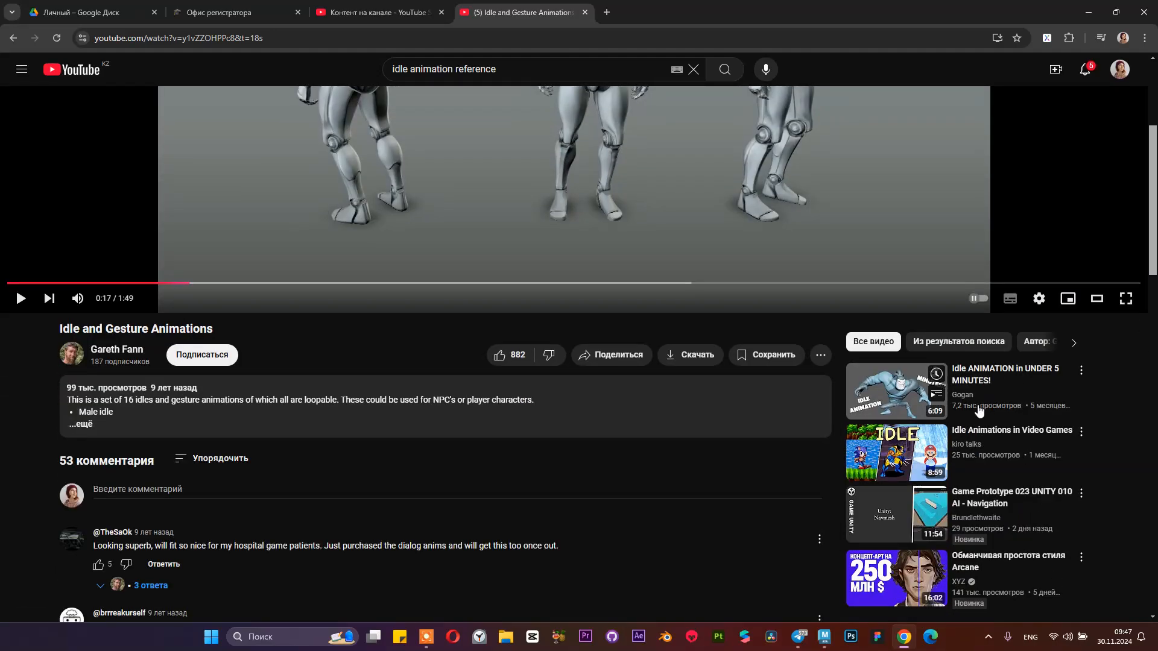
pyautogui.scroll(-6, 512, 155)
pyautogui.scroll(10, 509, 158)
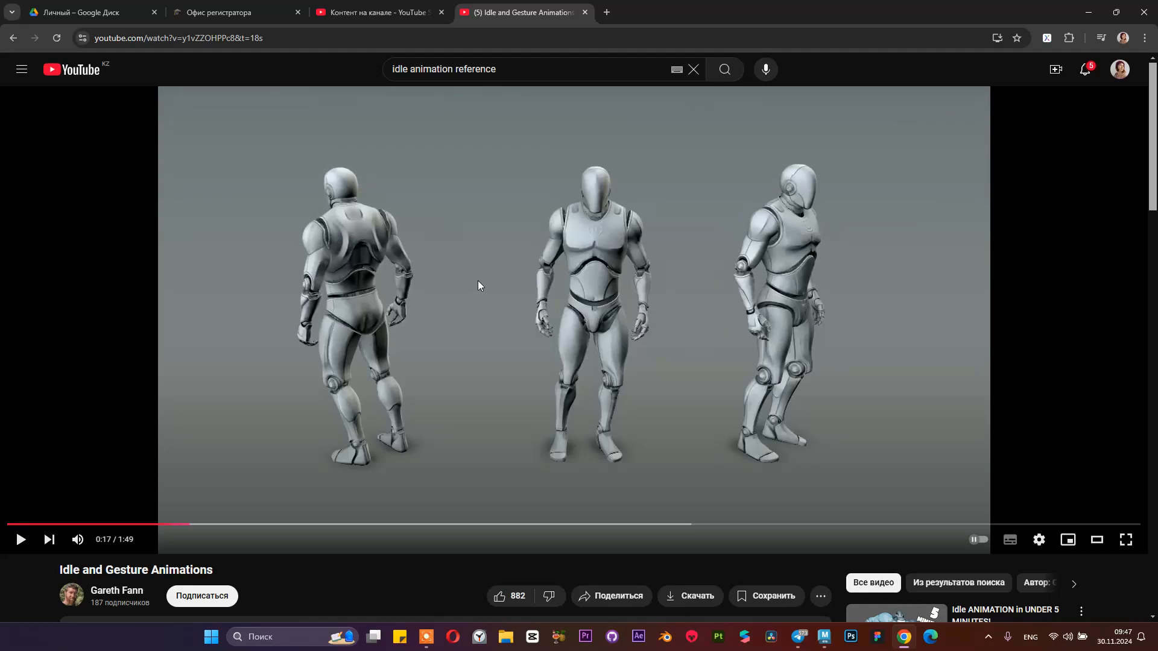
# - Switch back to Maya and review the full-body poses key by key up to frame 120 and back to frame 0
pyautogui.click(825, 636)
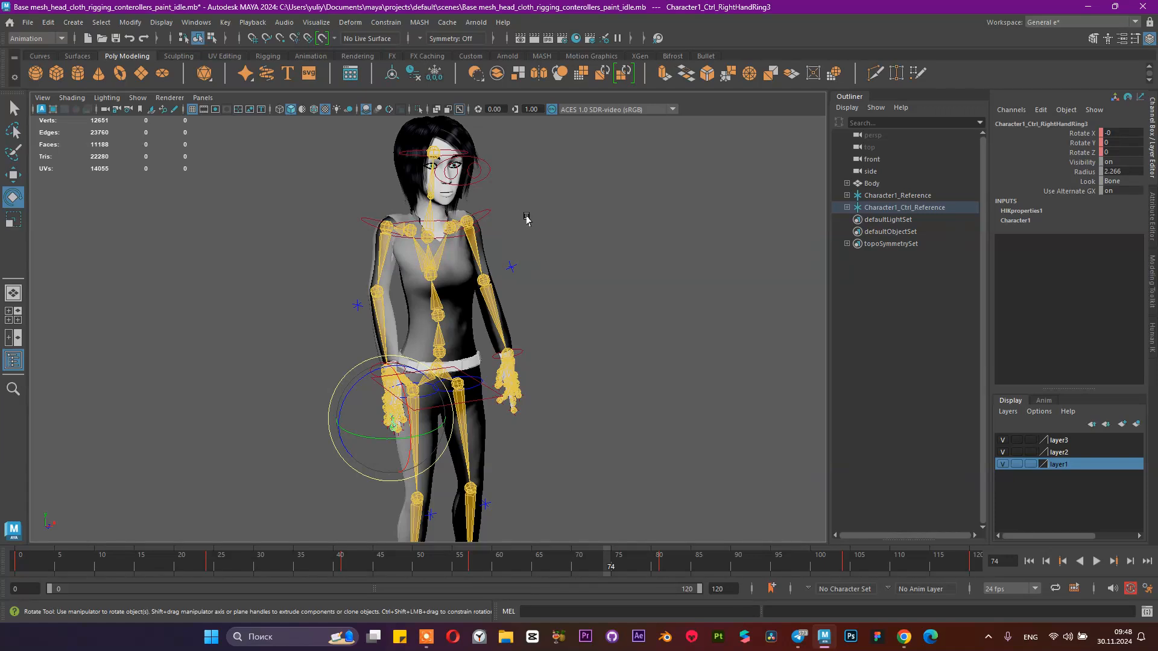
pyautogui.scroll(-6, 456, 294)
pyautogui.scroll(5, 455, 319)
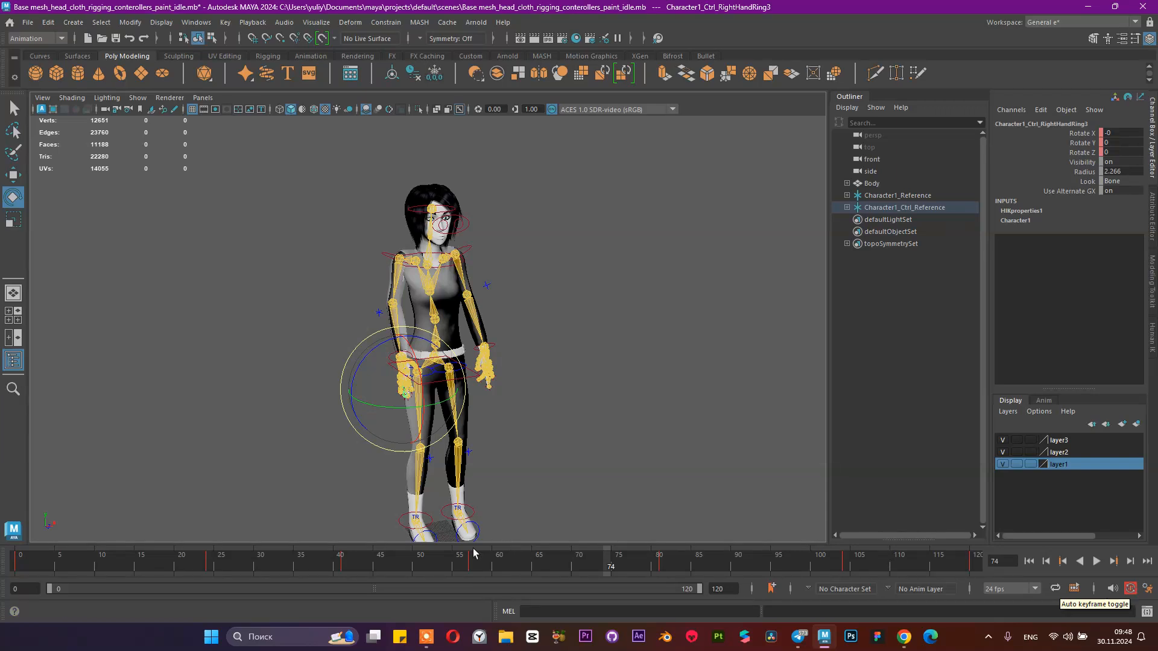
pyautogui.moveTo(387, 564); pyautogui.dragTo(344, 571)
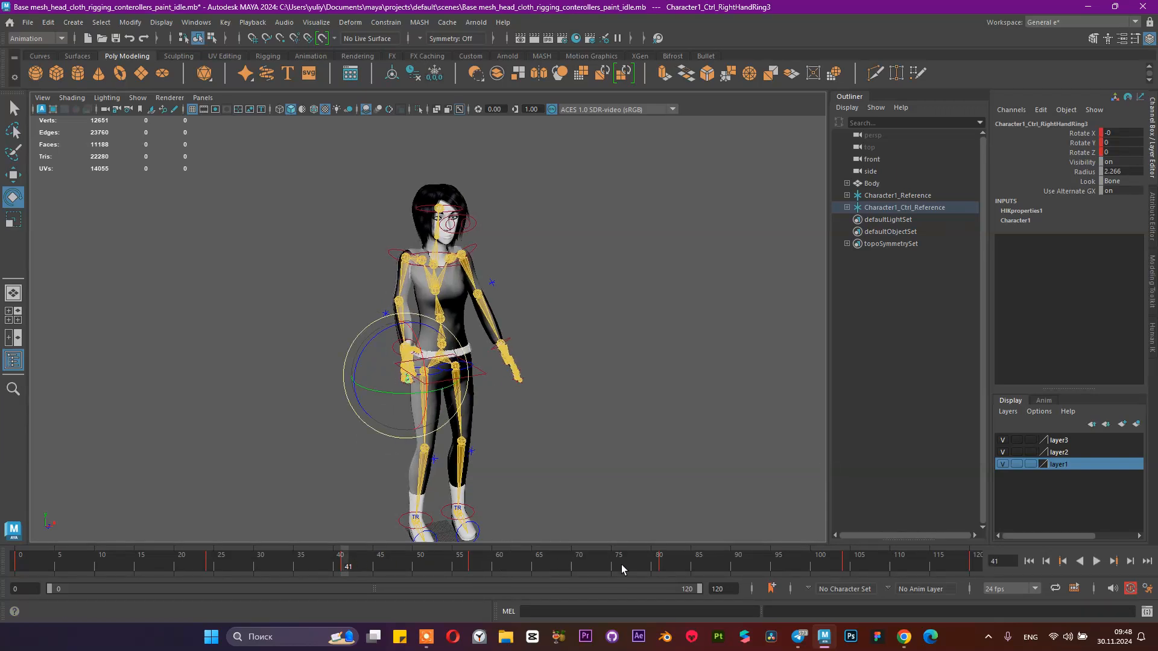
pyautogui.click(1063, 562)
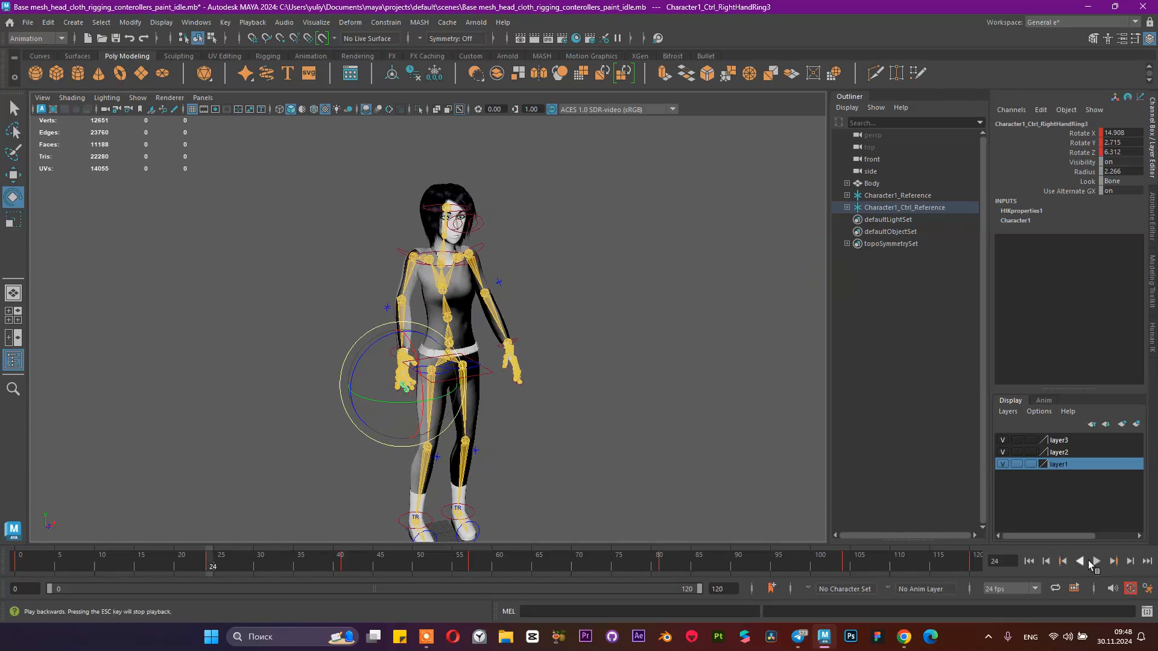
pyautogui.click(1112, 561)
pyautogui.click(1112, 562)
pyautogui.click(1112, 561)
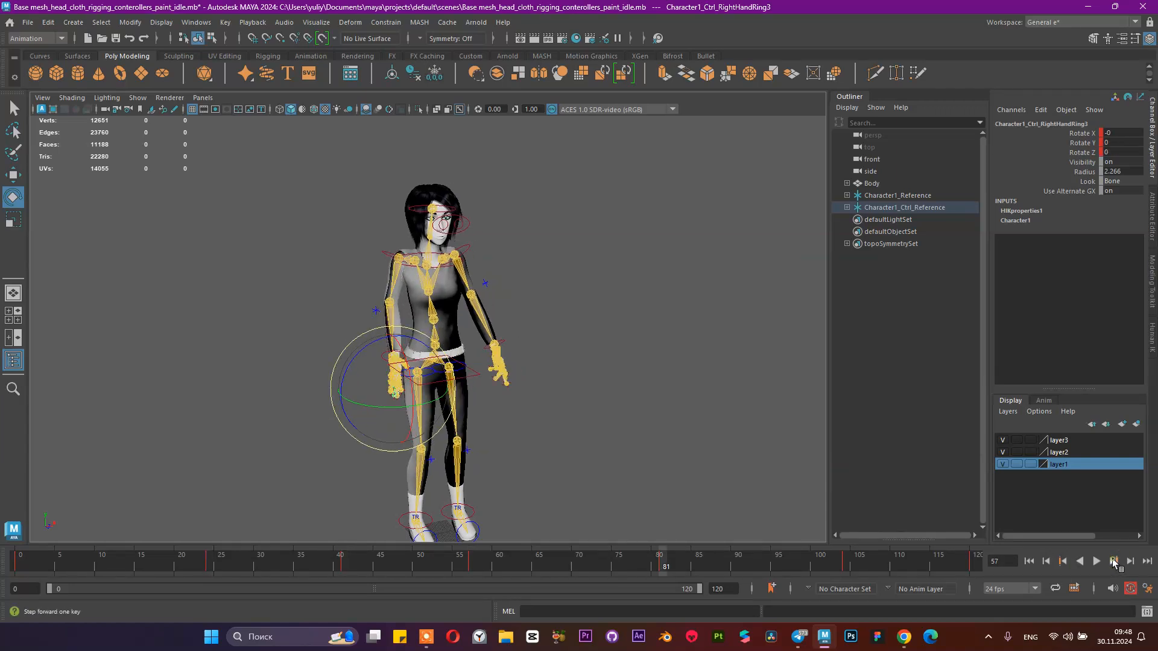
pyautogui.click(1112, 562)
pyautogui.click(1112, 562)
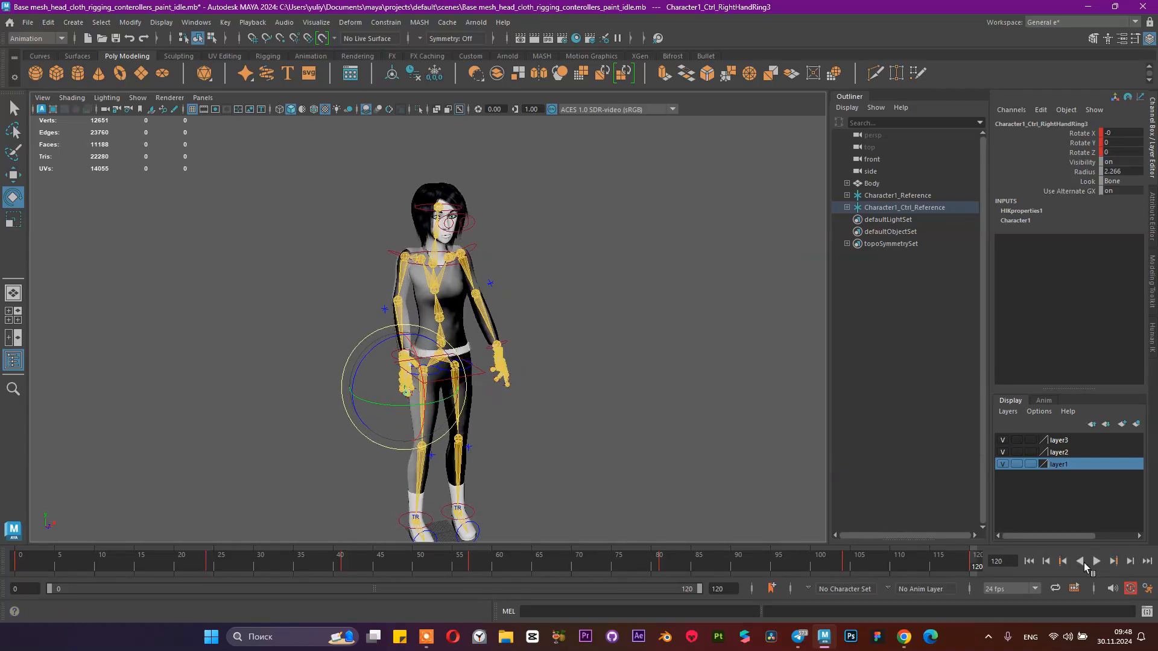
pyautogui.click(1061, 562)
pyautogui.click(1061, 562)
pyautogui.click(1061, 562)
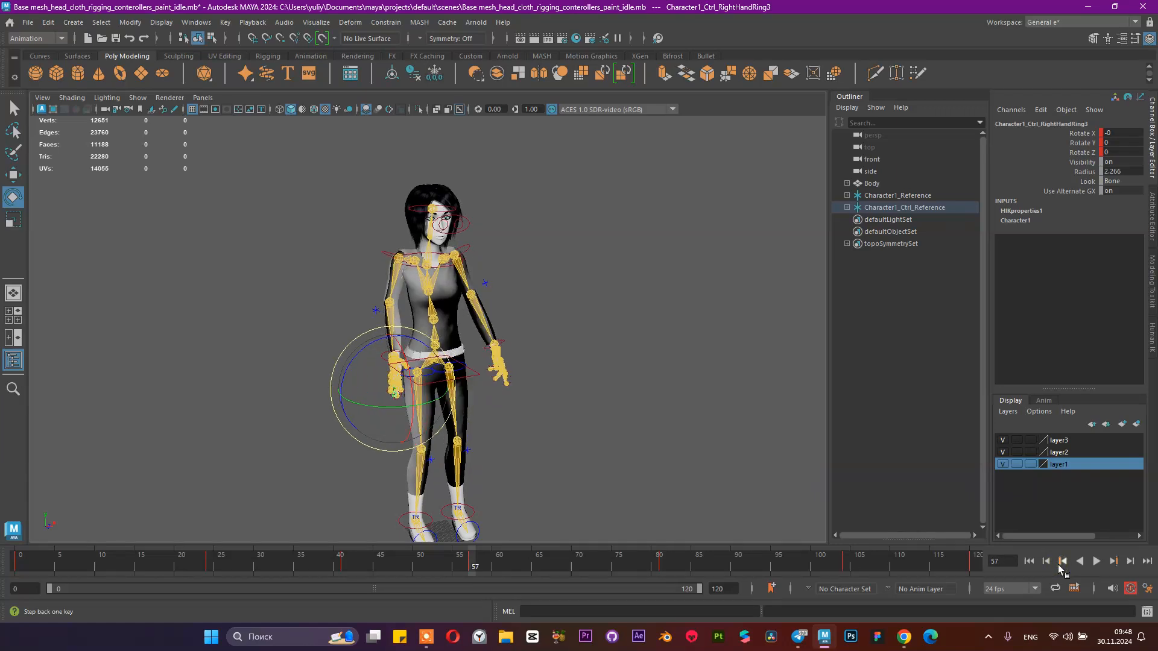
pyautogui.click(1061, 562)
pyautogui.click(1061, 562)
pyautogui.click(1061, 562)
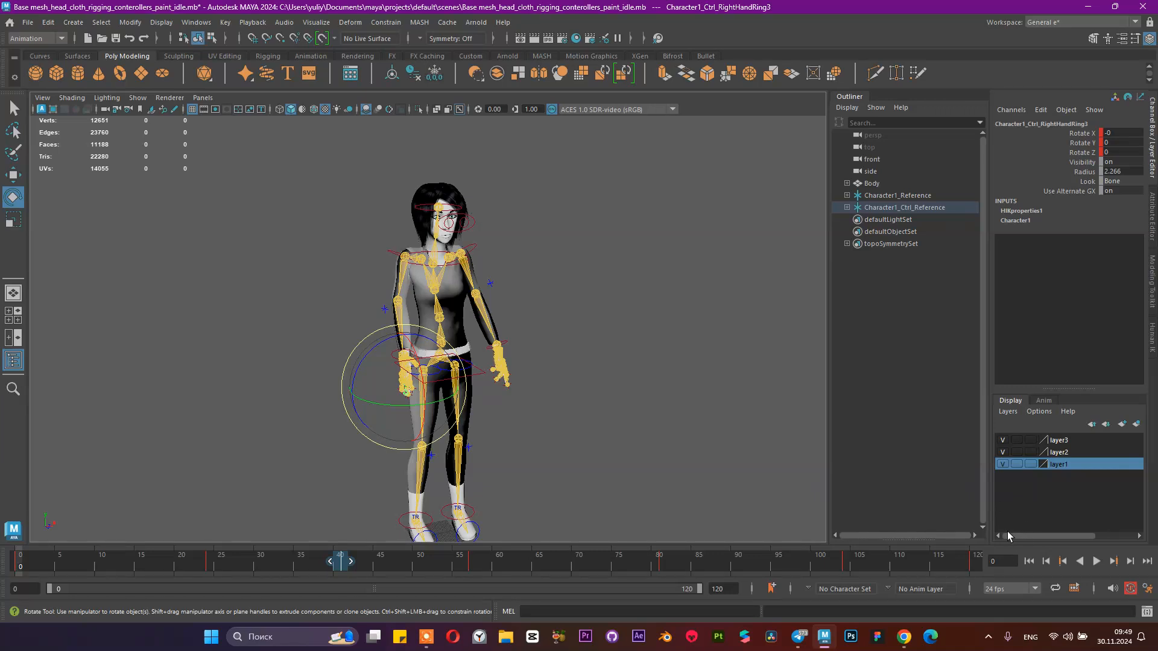
# - Check the poses at frames 96 and 10, play the loop with the whole figure in view, and clear the selection
pyautogui.click(786, 566)
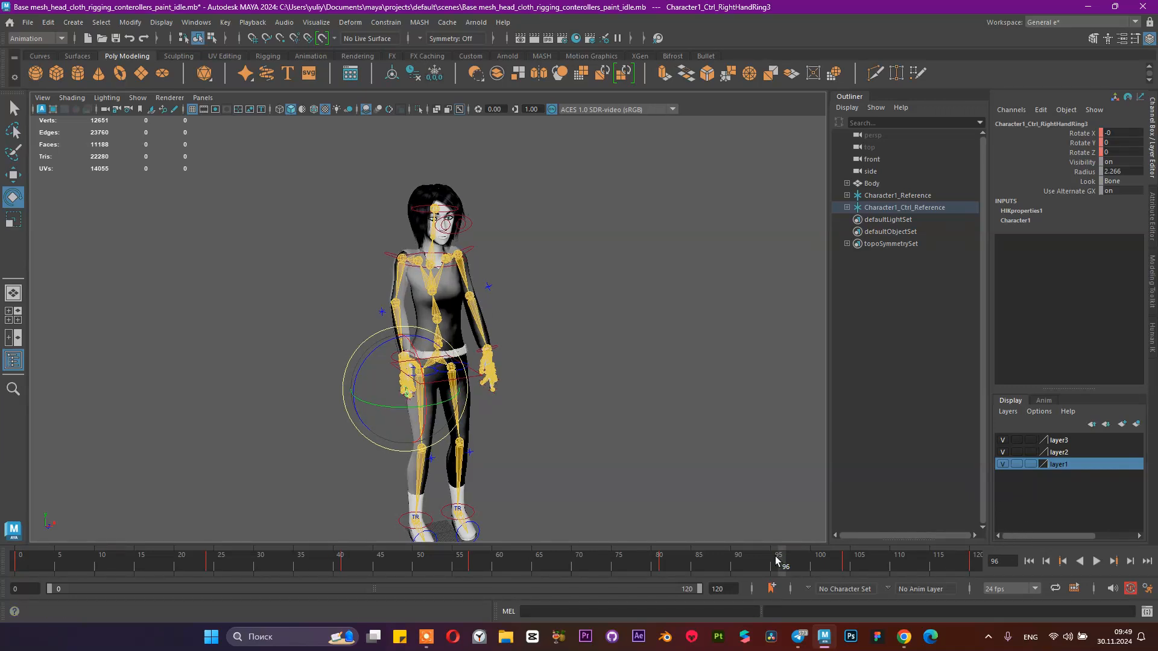
pyautogui.click(101, 564)
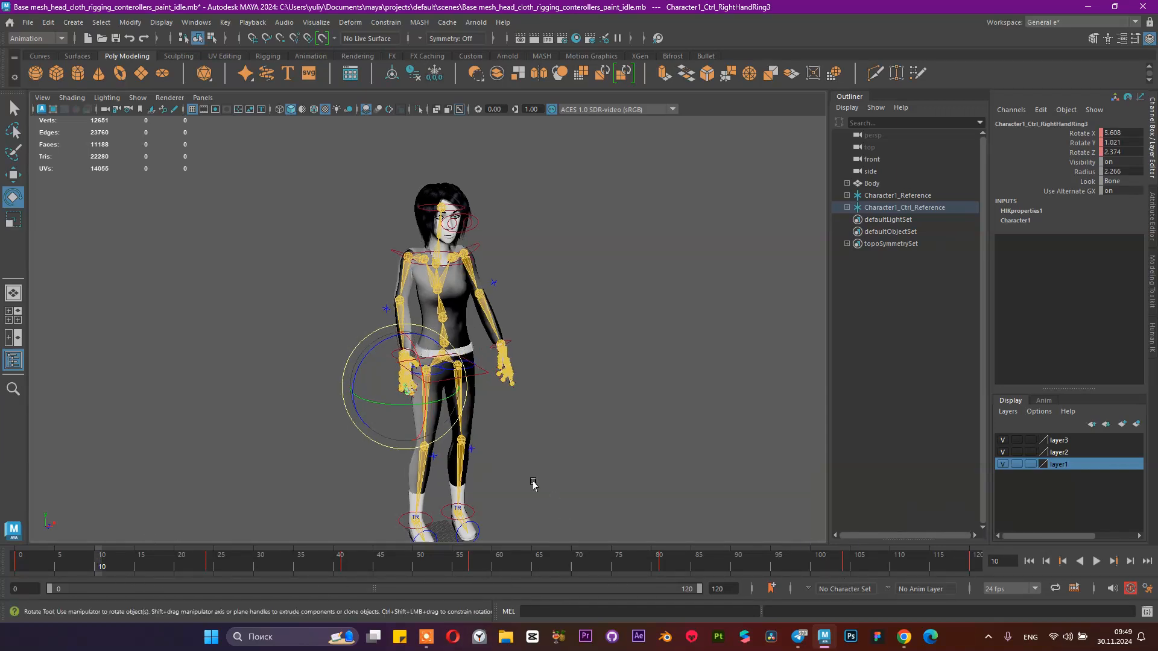
pyautogui.keyDown('alt'); pyautogui.moveTo(482, 234); pyautogui.dragTo(496, 269); pyautogui.keyUp('alt')
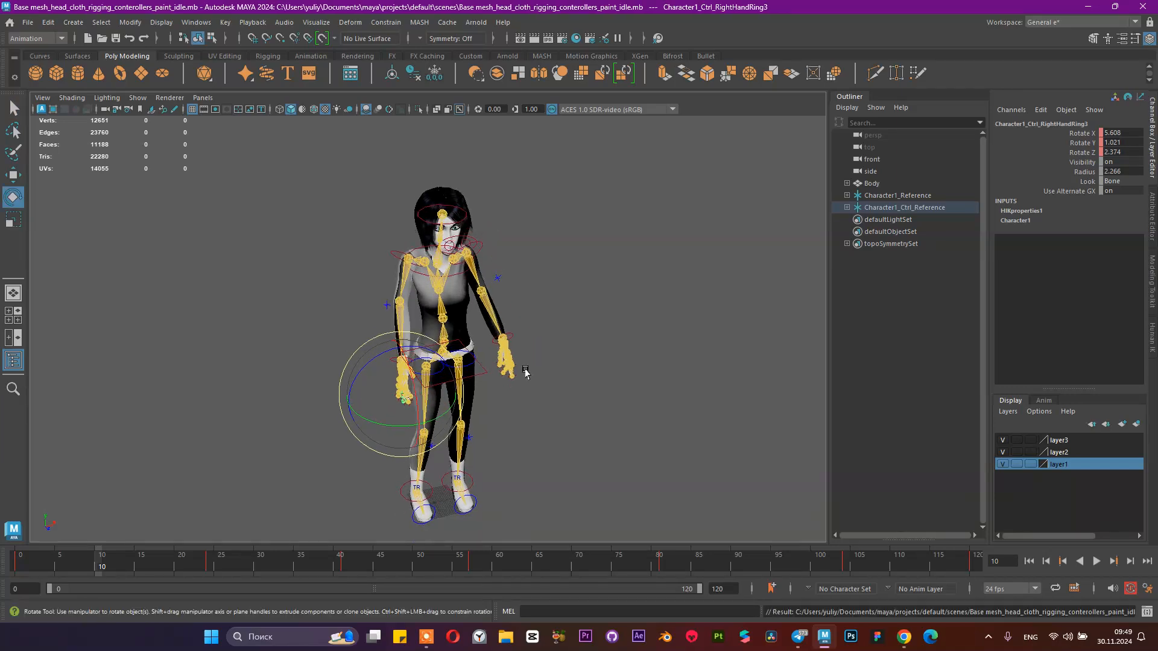
pyautogui.keyDown('alt'); pyautogui.moveTo(525, 370); pyautogui.dragTo(568, 331); pyautogui.keyUp('alt')
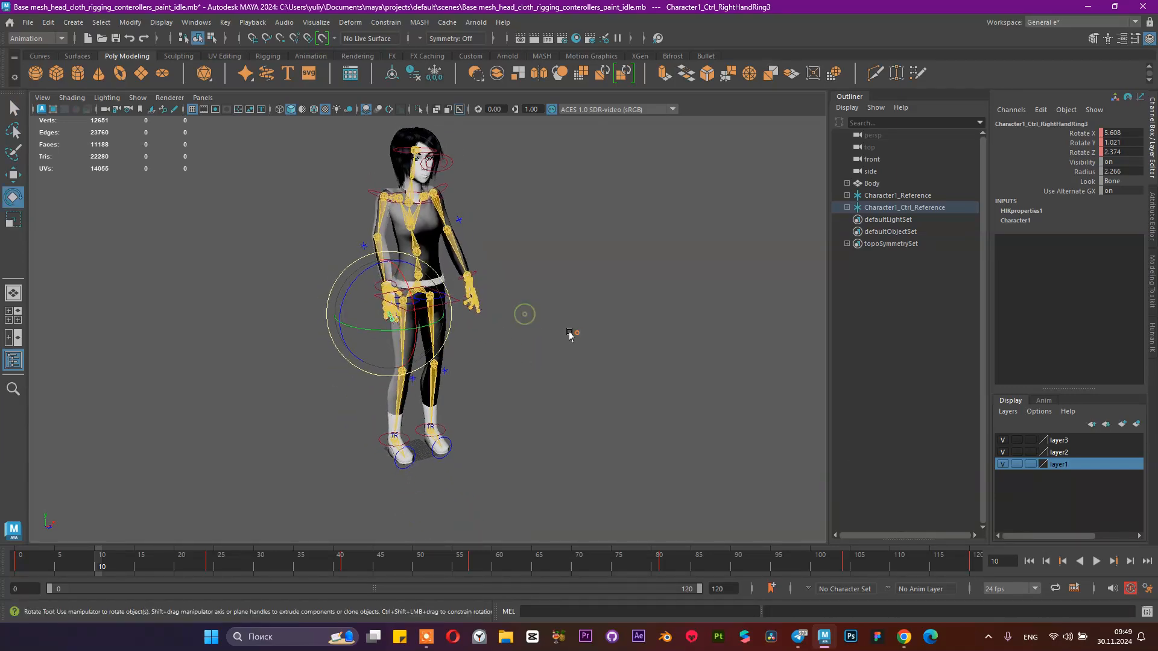
pyautogui.click(1096, 561)
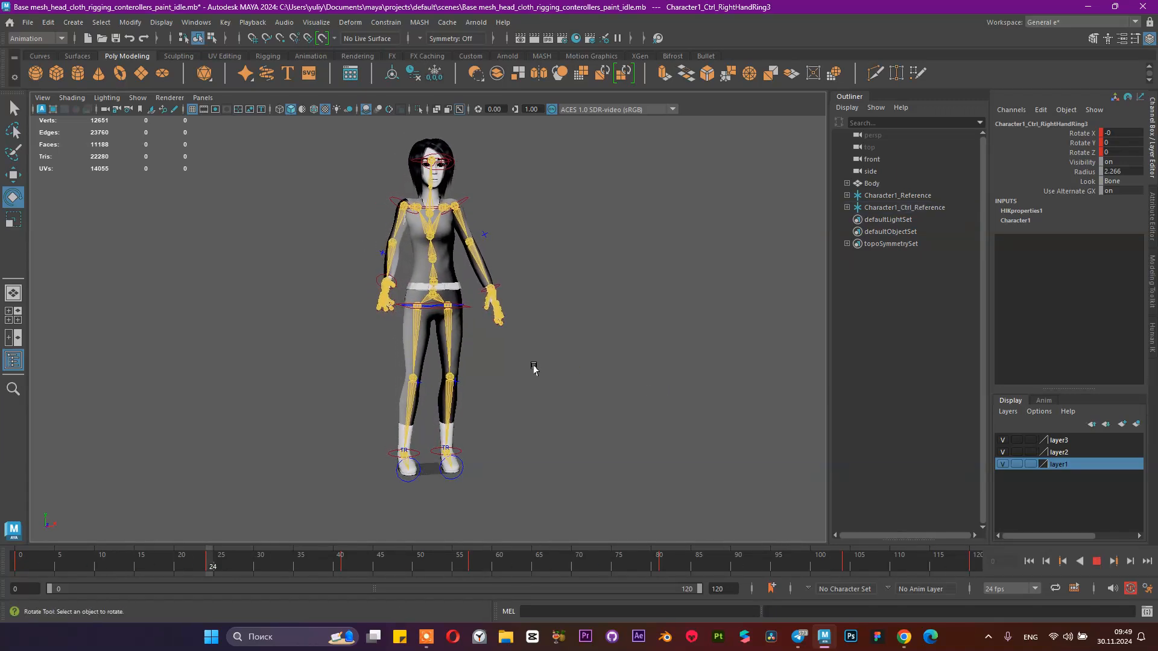
pyautogui.press('Escape')
pyautogui.click(629, 378)
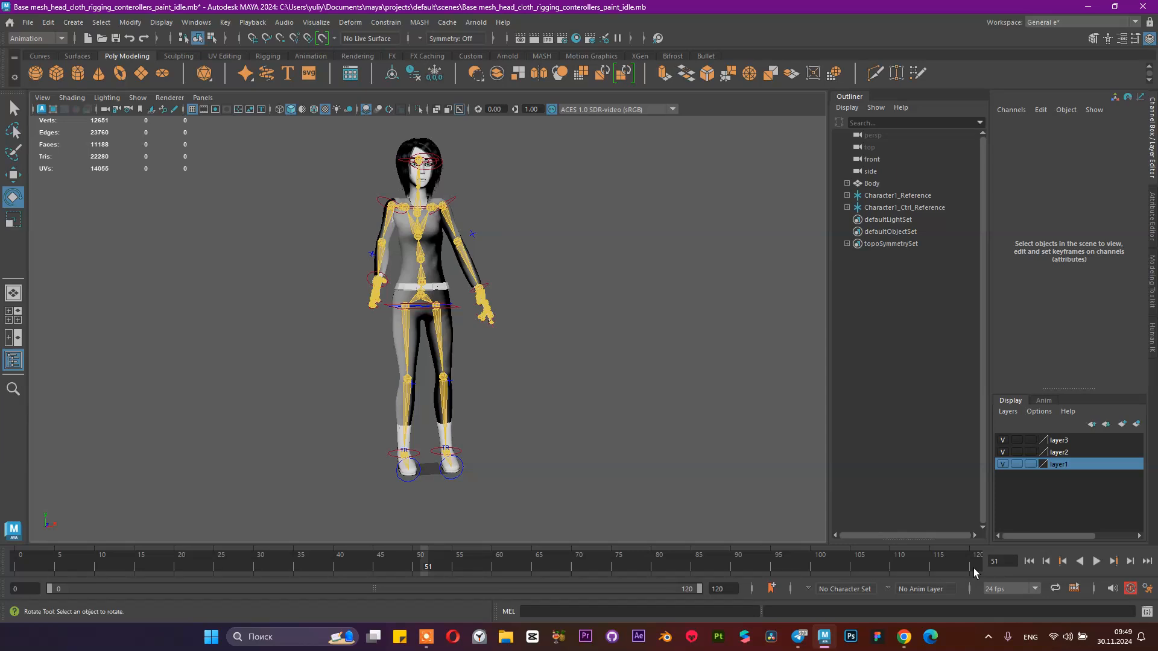
# - Play the idle loop again from frame 0 with nothing selected and stop the playback
pyautogui.click(377, 146)
pyautogui.click(29, 564)
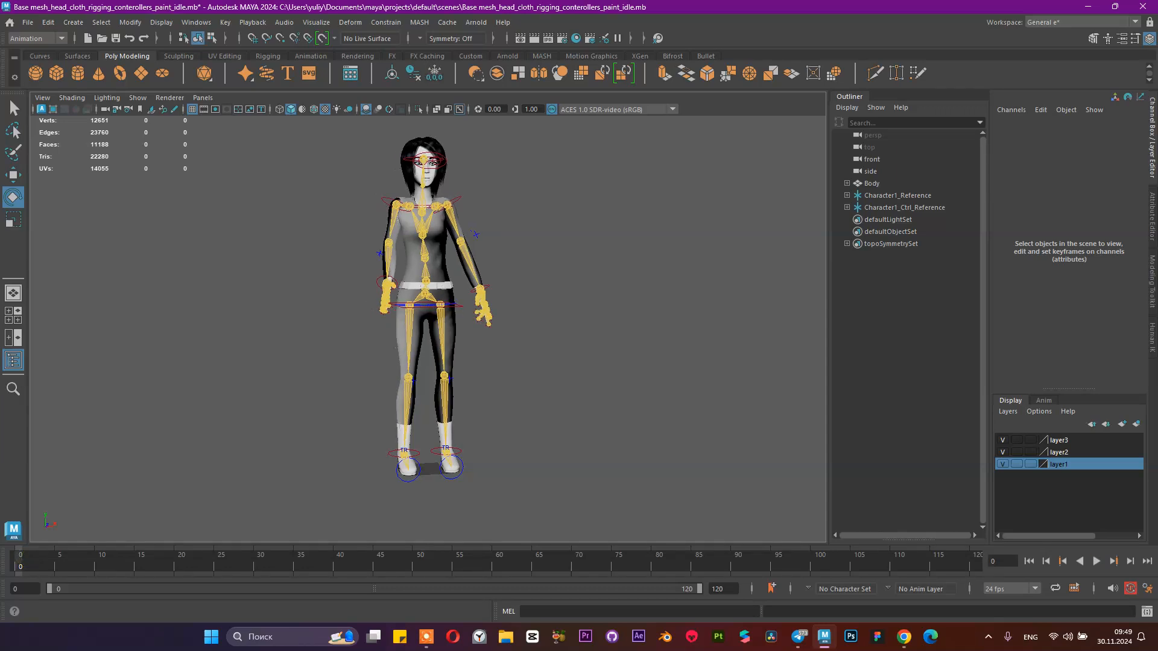
pyautogui.click(1096, 560)
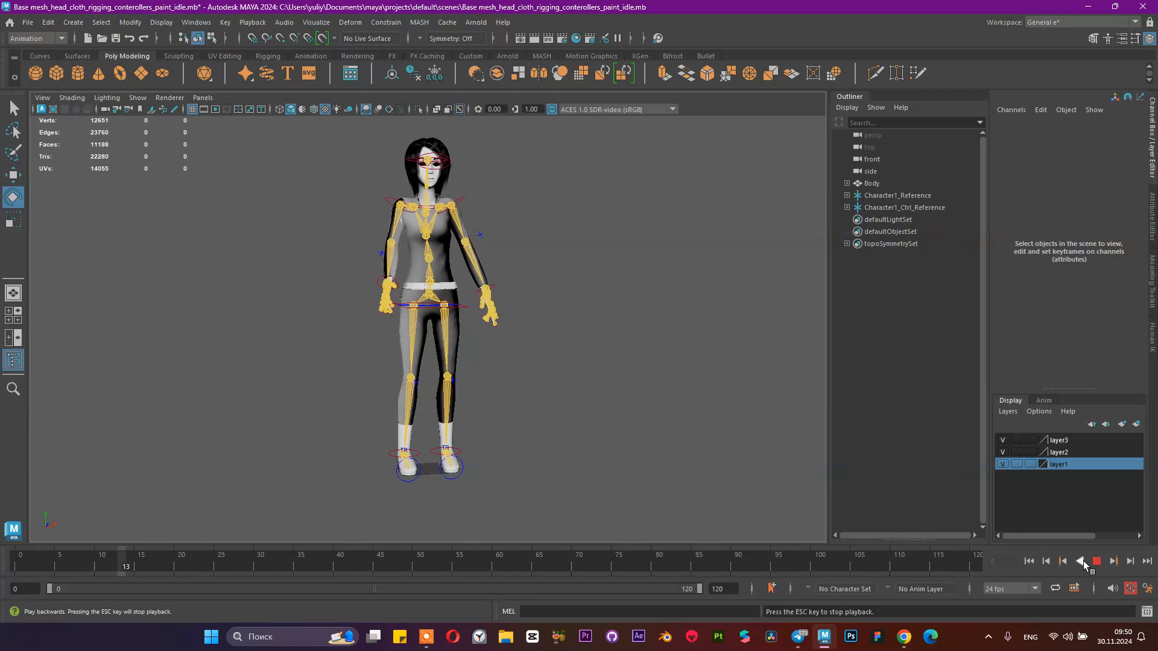
pyautogui.click(1096, 561)
# - Switch to the reference video in Chrome, look over its page, and minimize the browser to return to Maya
pyautogui.click(903, 643)
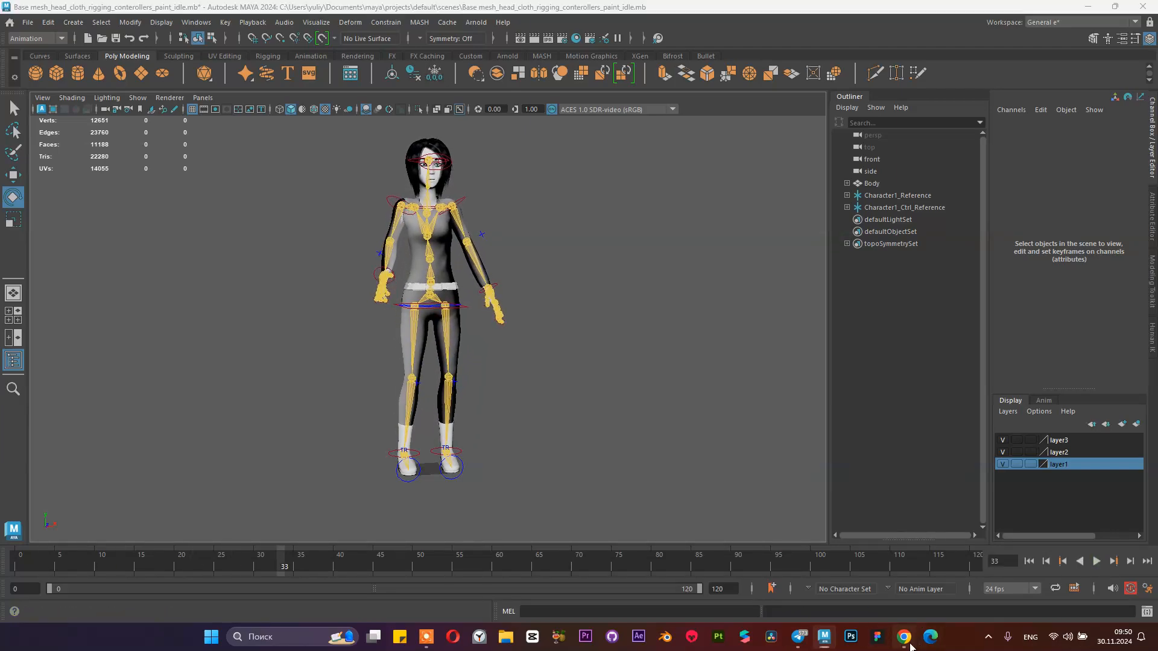
pyautogui.scroll(-5, 519, 349)
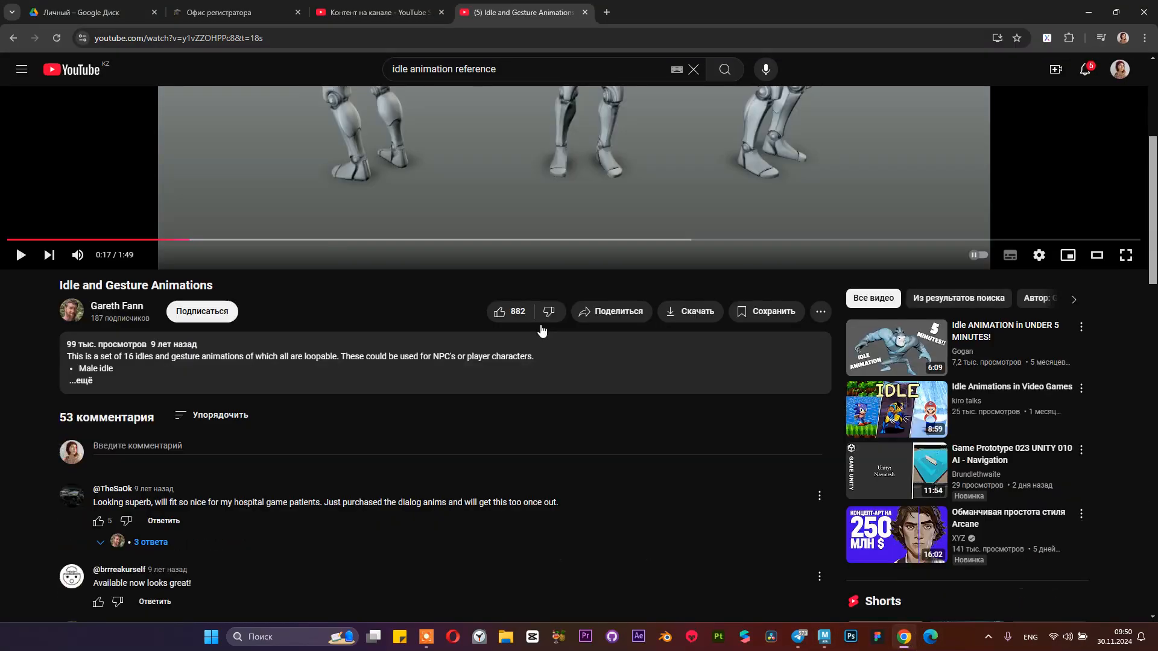
pyautogui.scroll(5, 537, 329)
pyautogui.click(1088, 13)
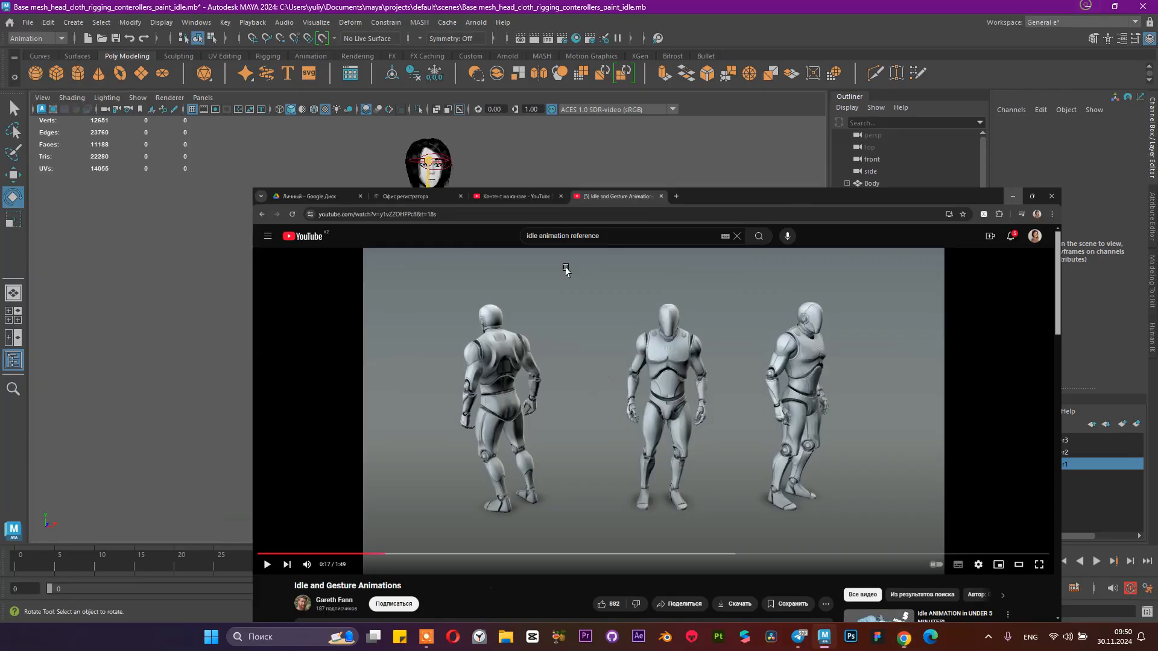
# - Play the idle animation in Maya, check the motion with the whole character from head to feet in view, and stop the playback
pyautogui.press('space')
pyautogui.moveTo(519, 279); pyautogui.dragTo(464, 306)
pyautogui.scroll(3, 561, 382)
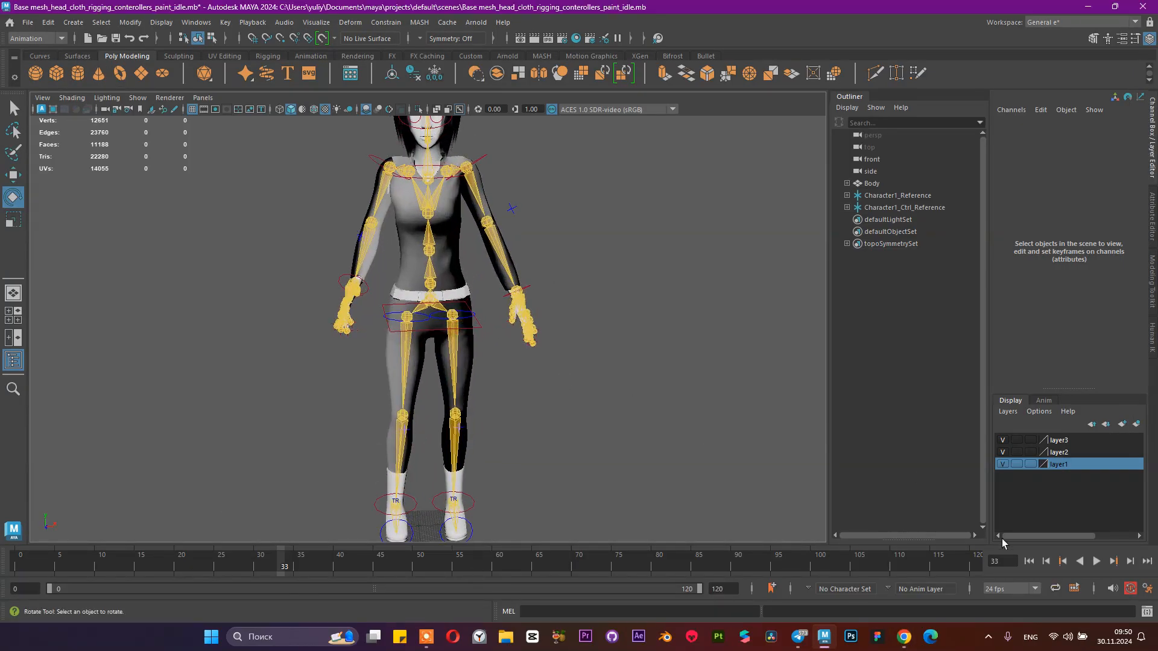
pyautogui.click(1096, 561)
pyautogui.keyDown('alt'); pyautogui.moveTo(680, 364); pyautogui.dragTo(603, 347, button='right'); pyautogui.keyUp('alt')
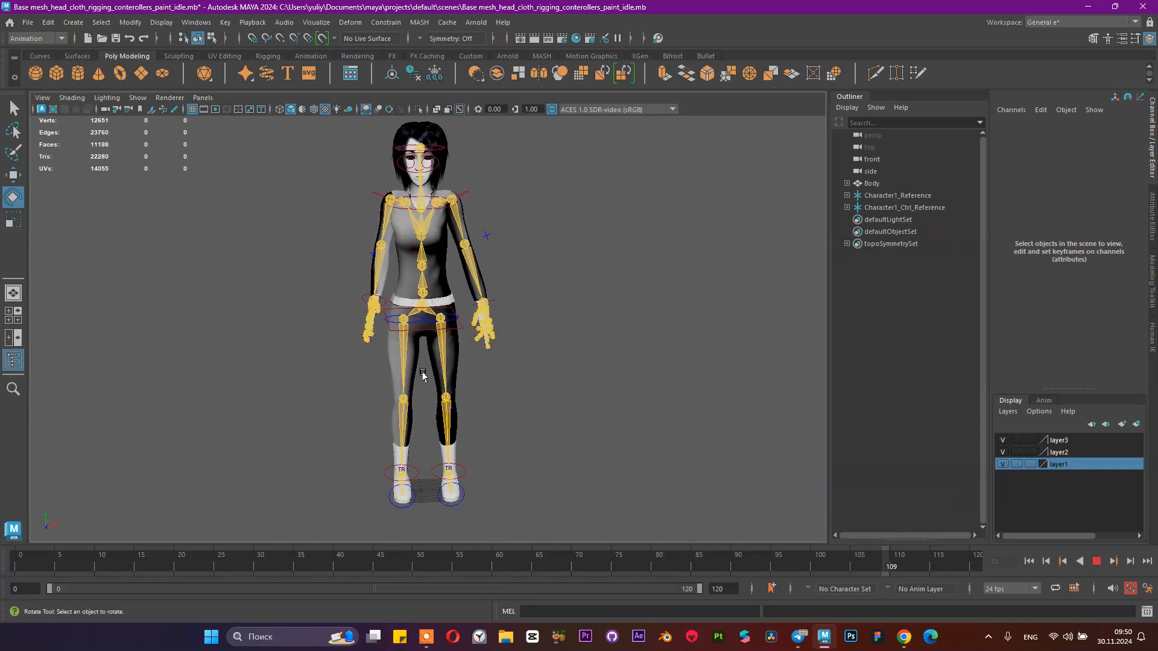
pyautogui.click(1097, 561)
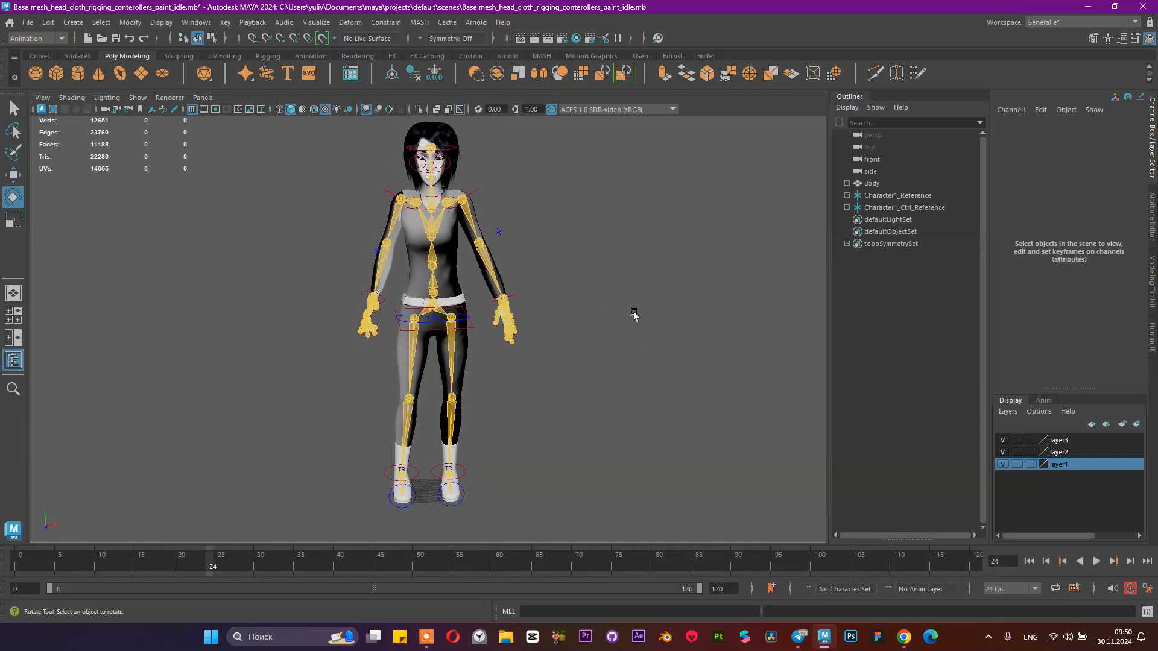
# - Save the scene with the finished idle animation under its current file name
pyautogui.keyDown('alt'); pyautogui.moveTo(633, 313); pyautogui.dragTo(593, 322); pyautogui.keyUp('alt')
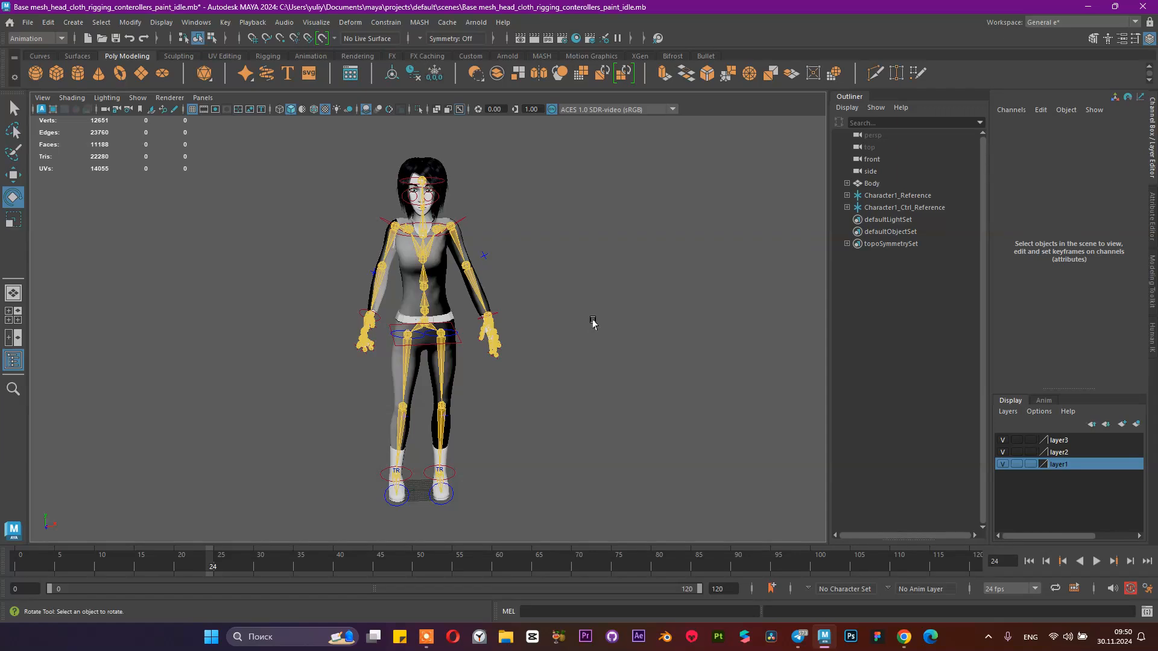
pyautogui.hotkey('ctrl', 's')
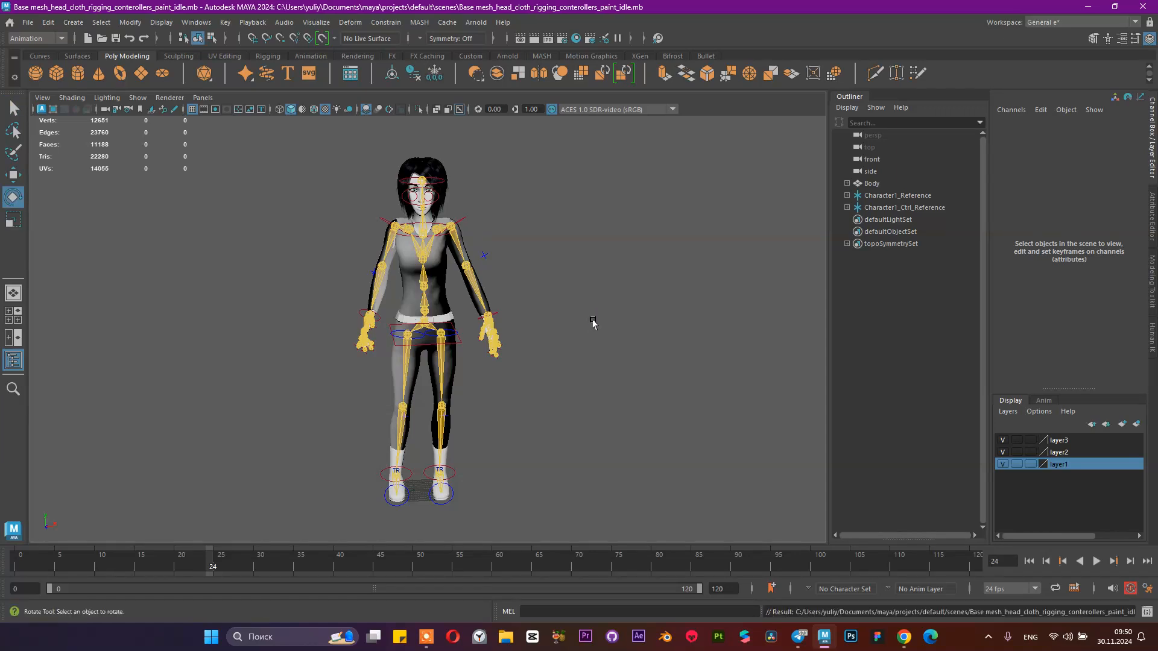
pyautogui.keyDown('alt'); pyautogui.moveTo(595, 364); pyautogui.dragTo(633, 416); pyautogui.keyUp('alt')
pyautogui.click(988, 637)
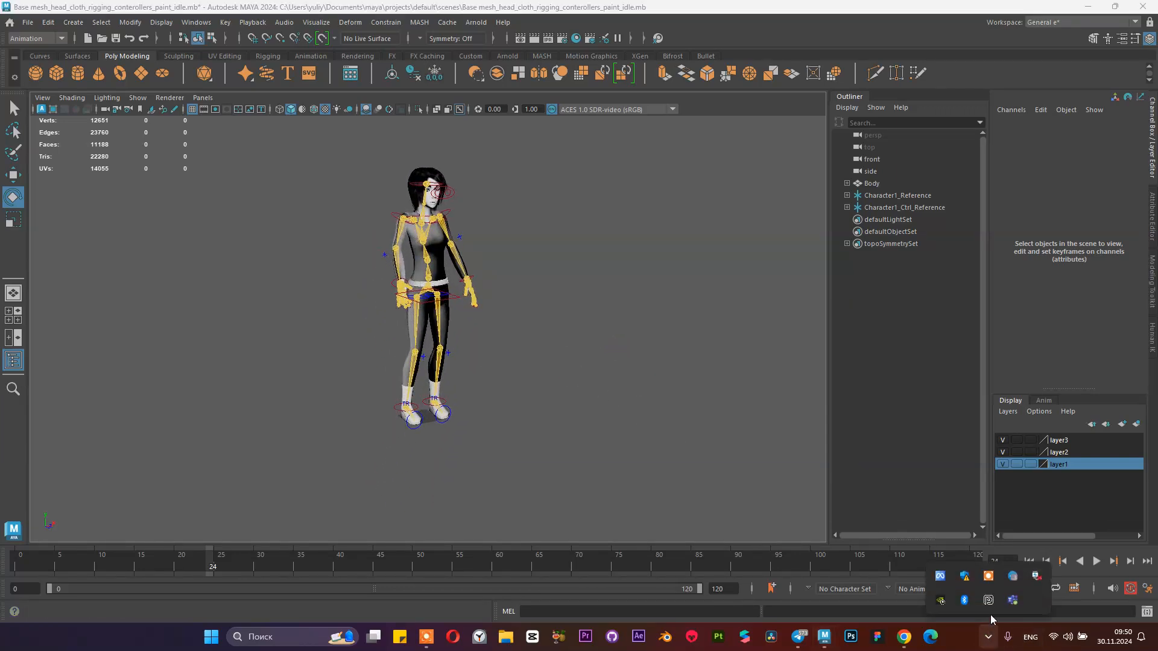